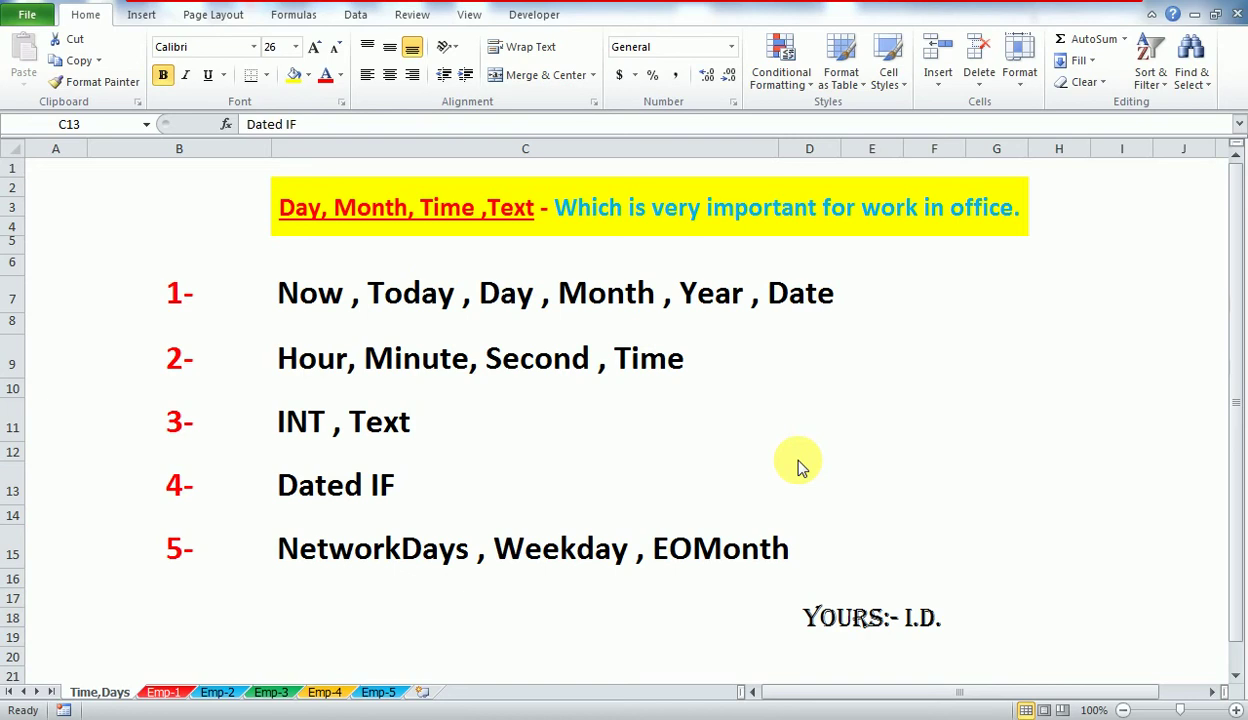
# - Go through the five groups of date, time and text functions listed in column C of the Time,Days sheet
pyautogui.click(337, 307)
pyautogui.click(340, 309)
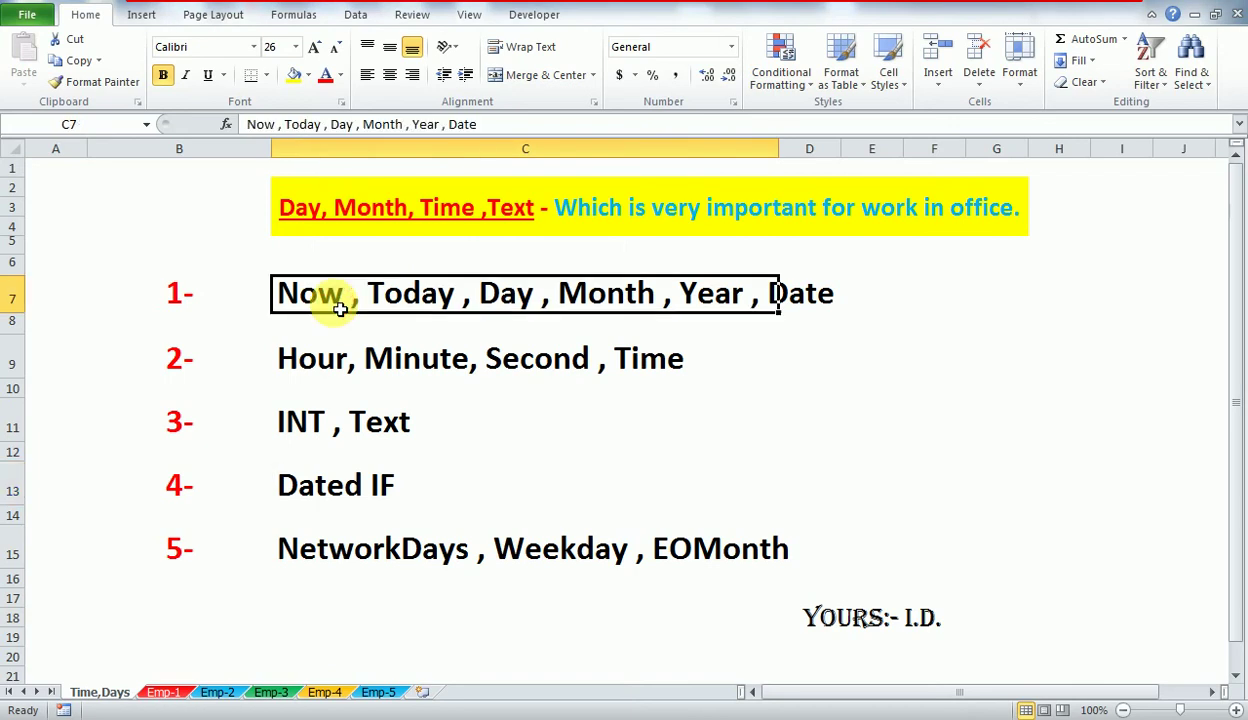
pyautogui.click(315, 357)
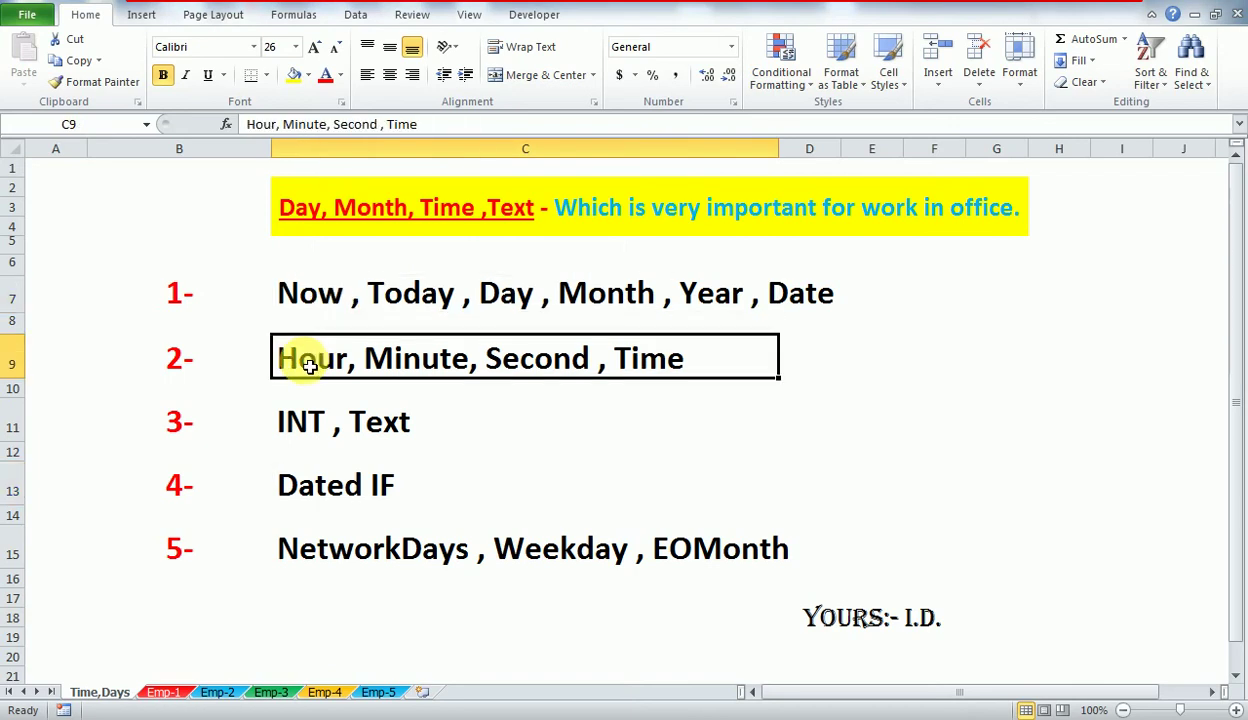
pyautogui.click(343, 428)
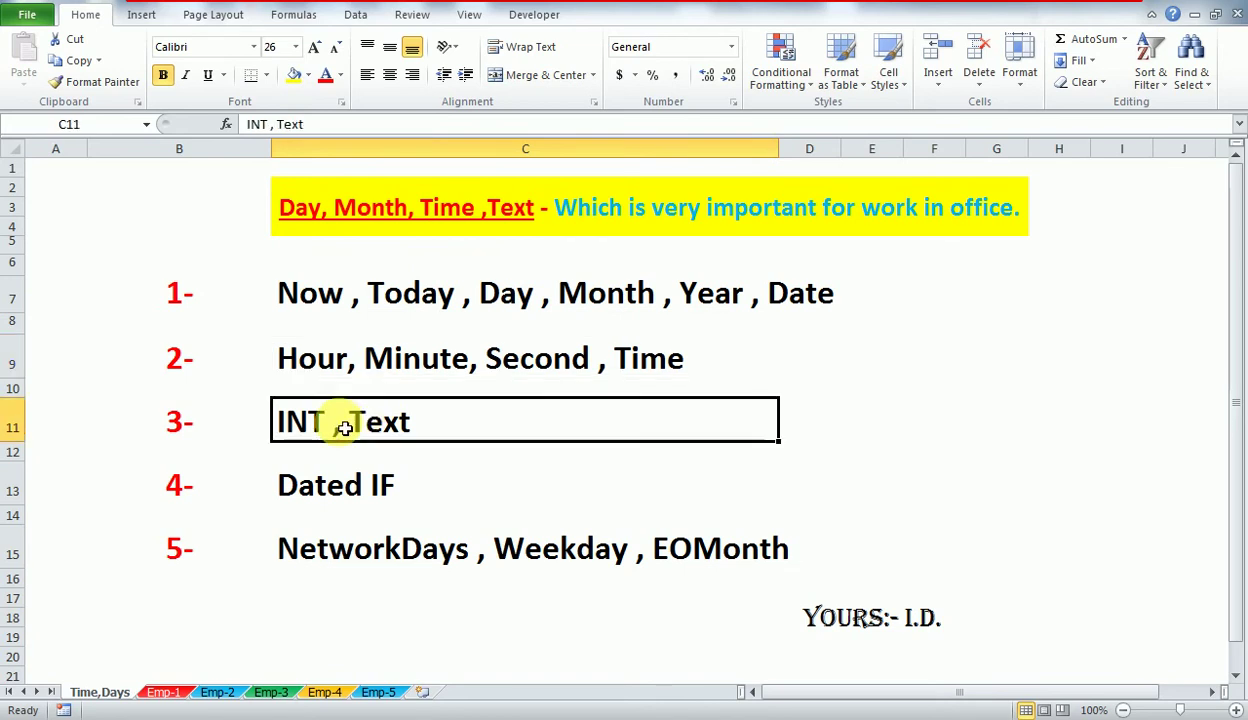
pyautogui.click(347, 507)
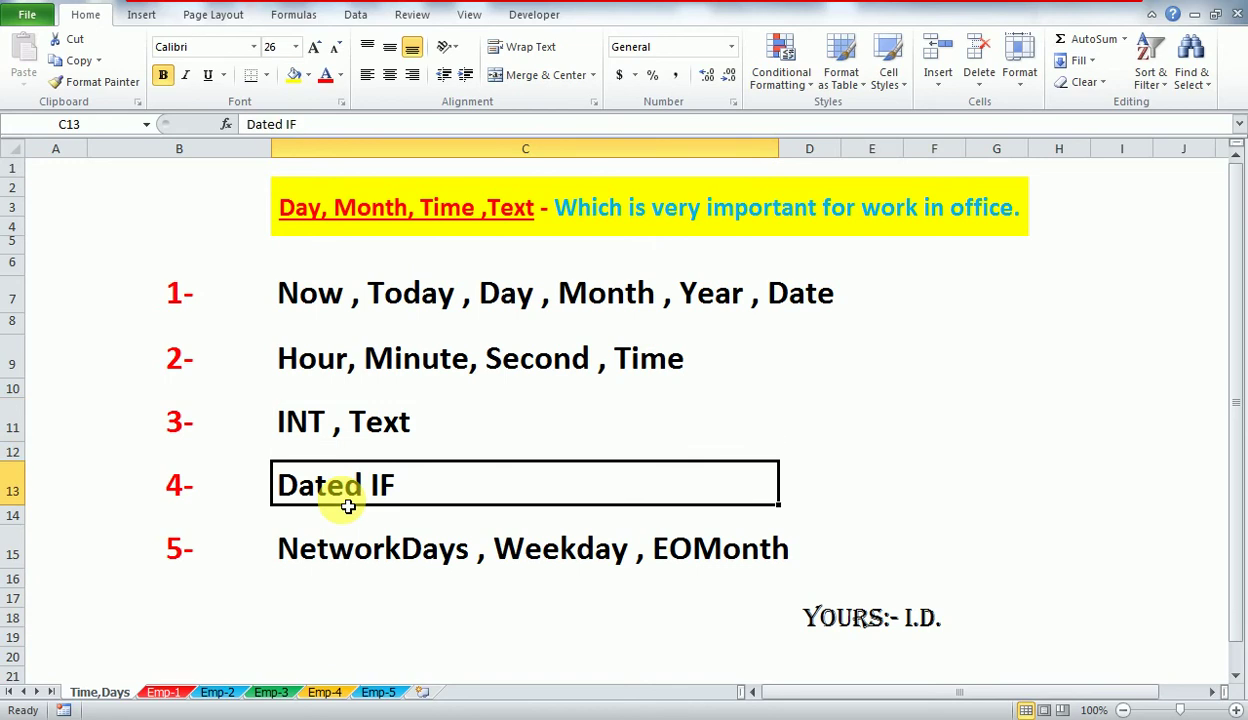
pyautogui.click(377, 433)
pyautogui.click(333, 479)
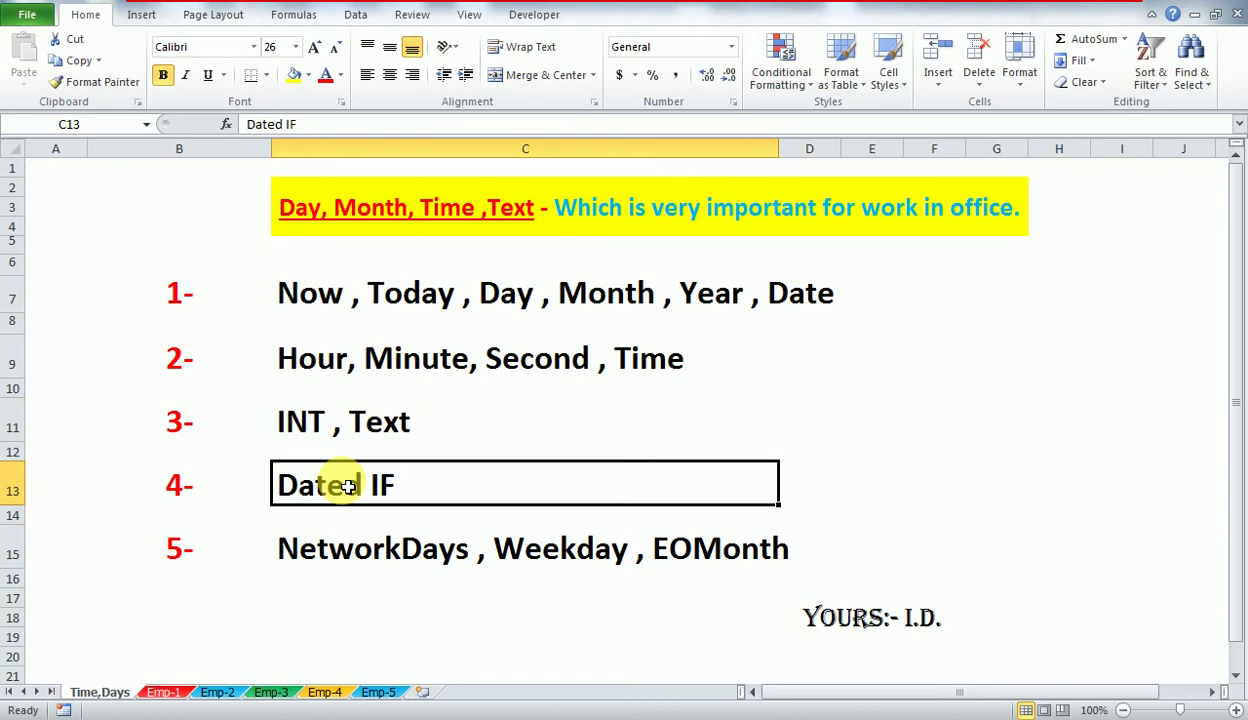
pyautogui.click(316, 558)
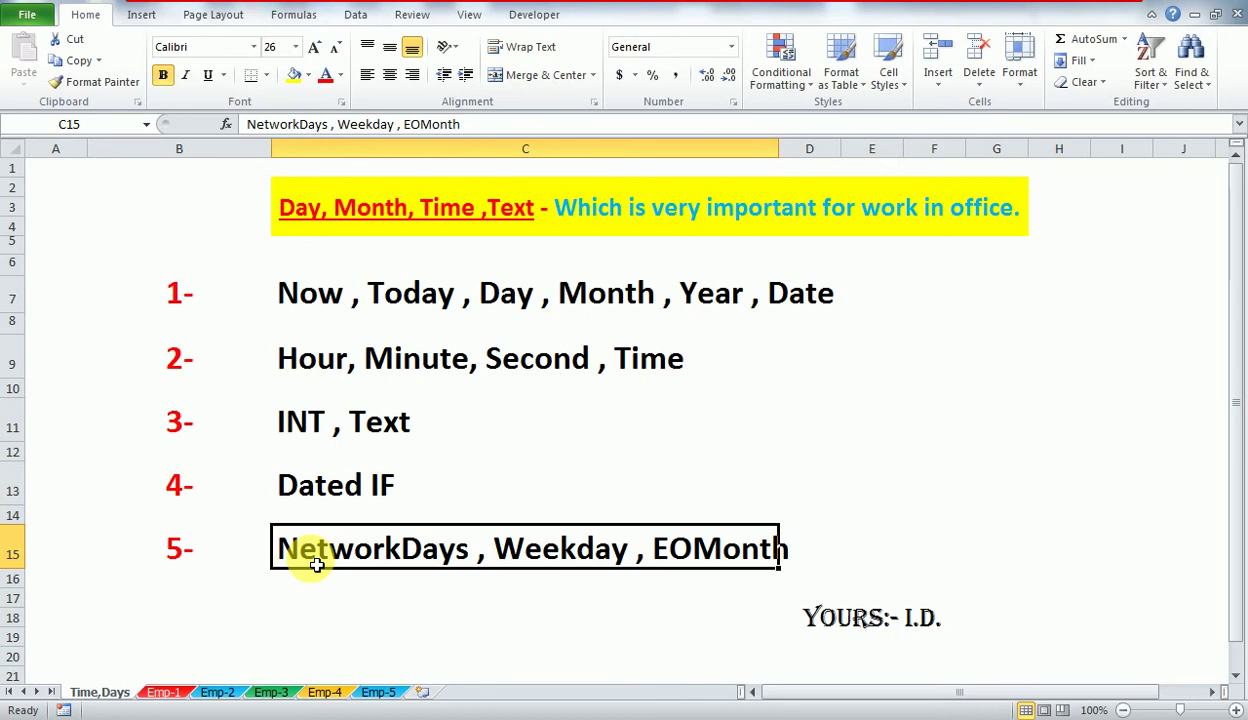
pyautogui.press('Up')
pyautogui.press('Up')
pyautogui.press('Up')
pyautogui.press('Up')
pyautogui.press('Up')
pyautogui.press('Up')
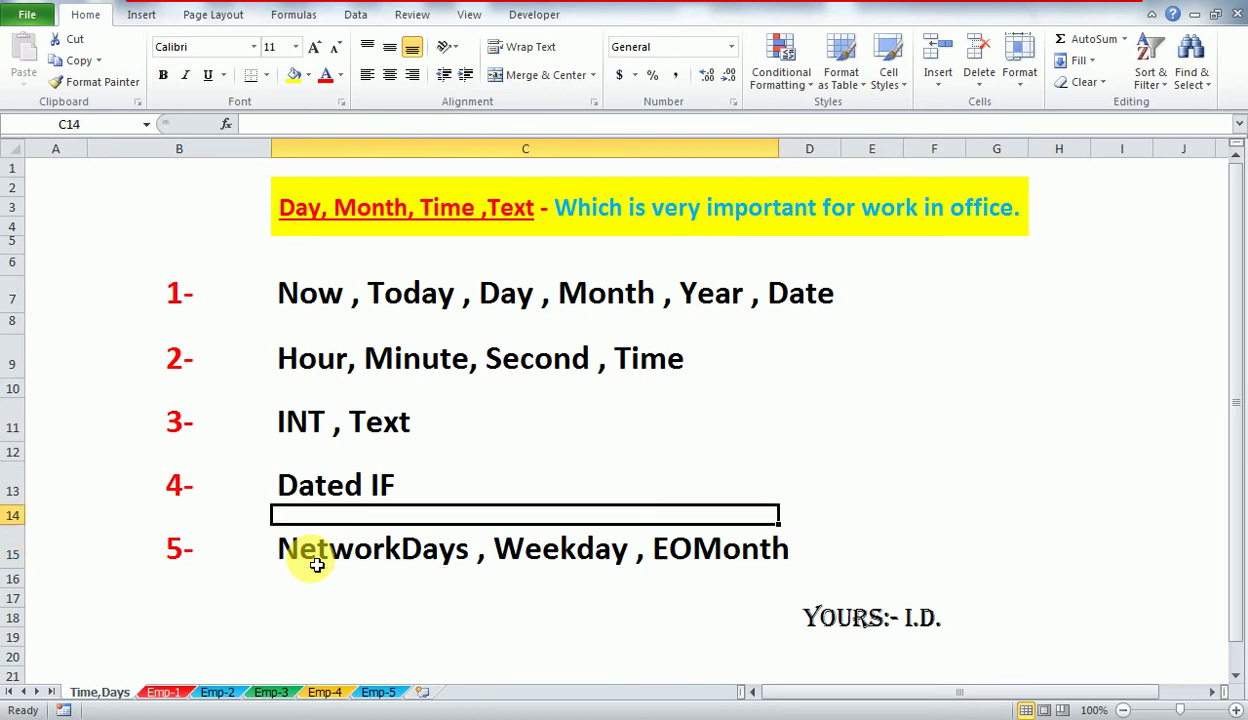
pyautogui.press('Up')
pyautogui.press('Up')
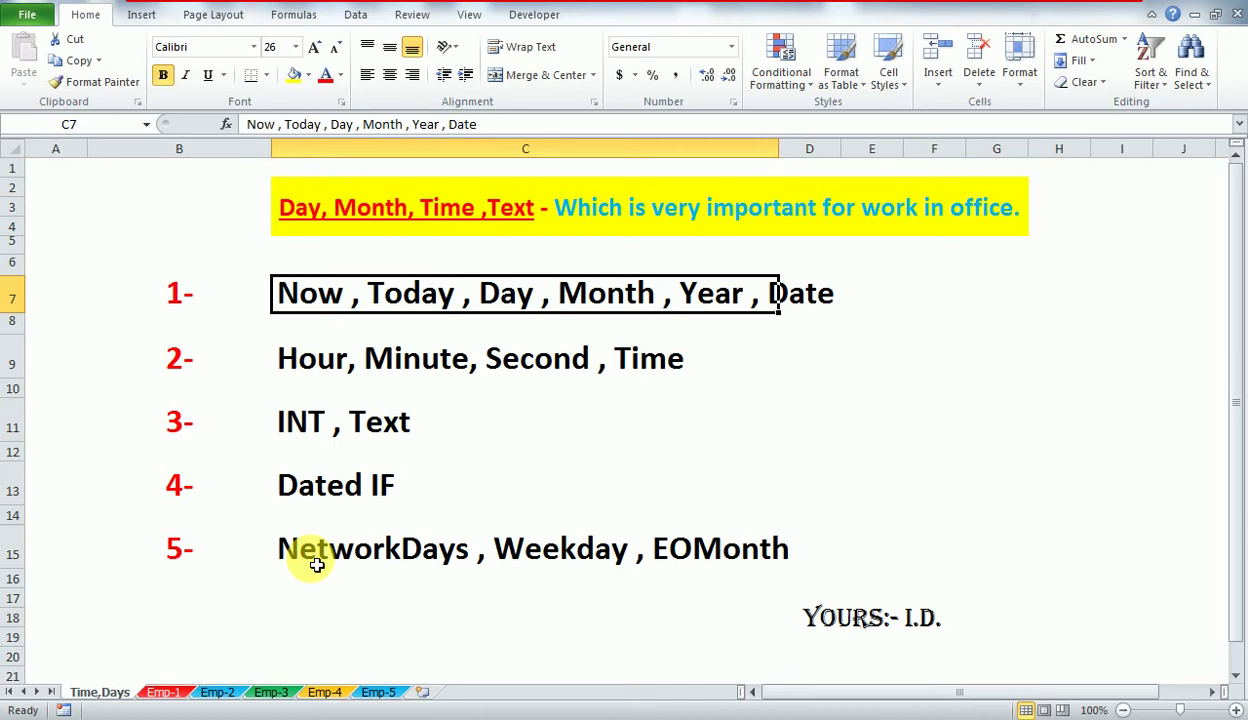
# - On the Emp-1 sheet, clear the existing formulas from cells H2 to H15
pyautogui.click(172, 693)
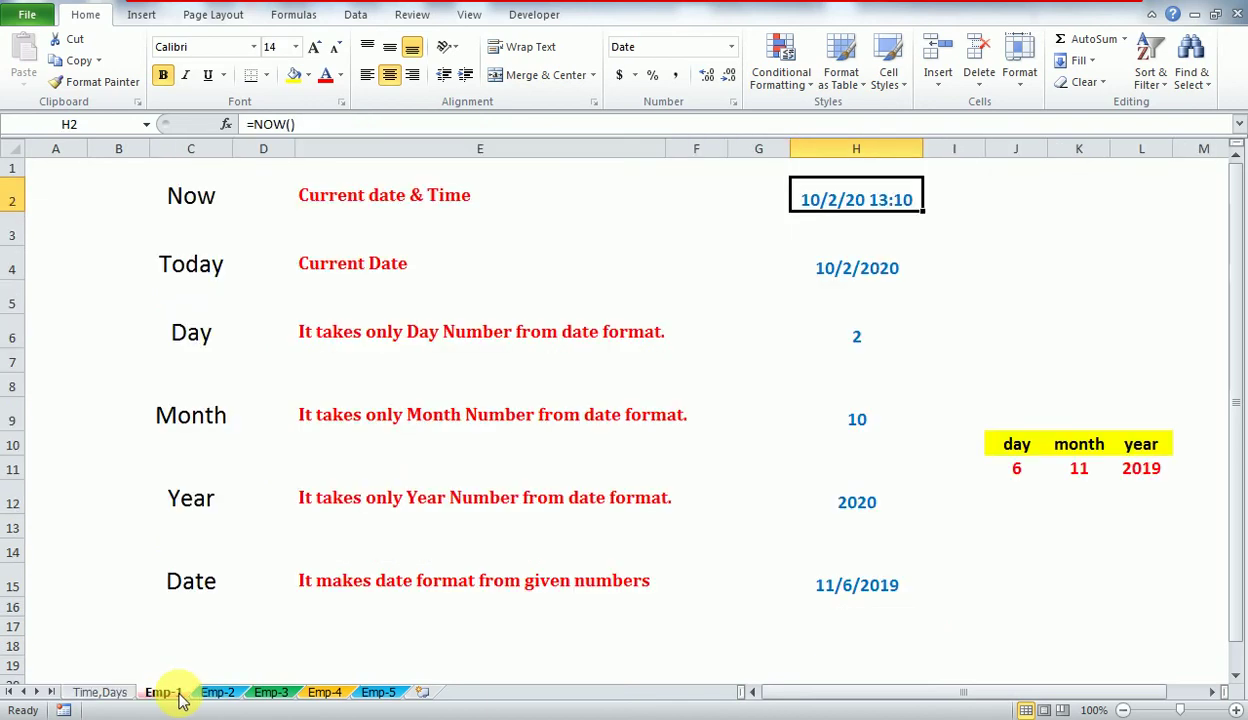
pyautogui.hotkey('shift', 'Down')
pyautogui.hotkey('shift', 'Down')
pyautogui.hotkey('shift', 'Down')
pyautogui.hotkey('shift', 'Down')
pyautogui.hotkey('shift', 'Down')
pyautogui.hotkey('shift', 'Down')
pyautogui.hotkey('shift', 'Down')
pyautogui.hotkey('shift', 'Down')
pyautogui.hotkey('shift', 'Down')
pyautogui.hotkey('shift', 'Down')
pyautogui.hotkey('shift', 'Down')
pyautogui.hotkey('shift', 'Down')
pyautogui.hotkey('shift', 'Down')
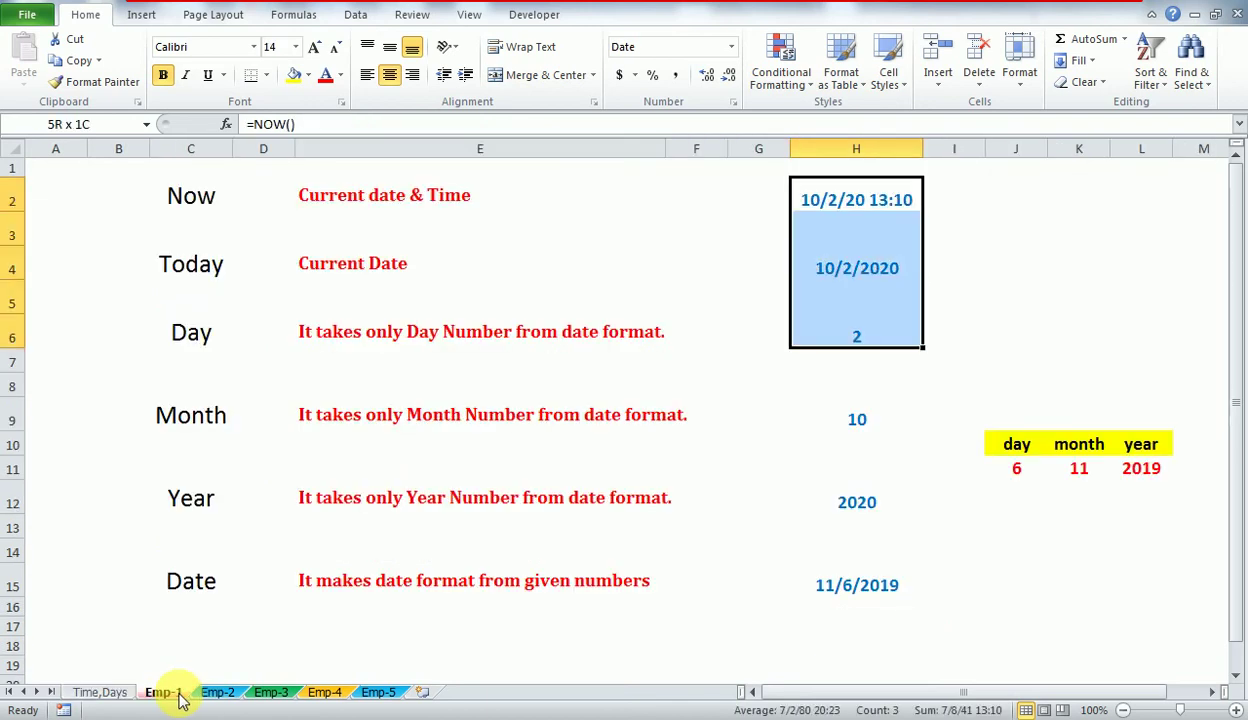
pyautogui.press('Delete')
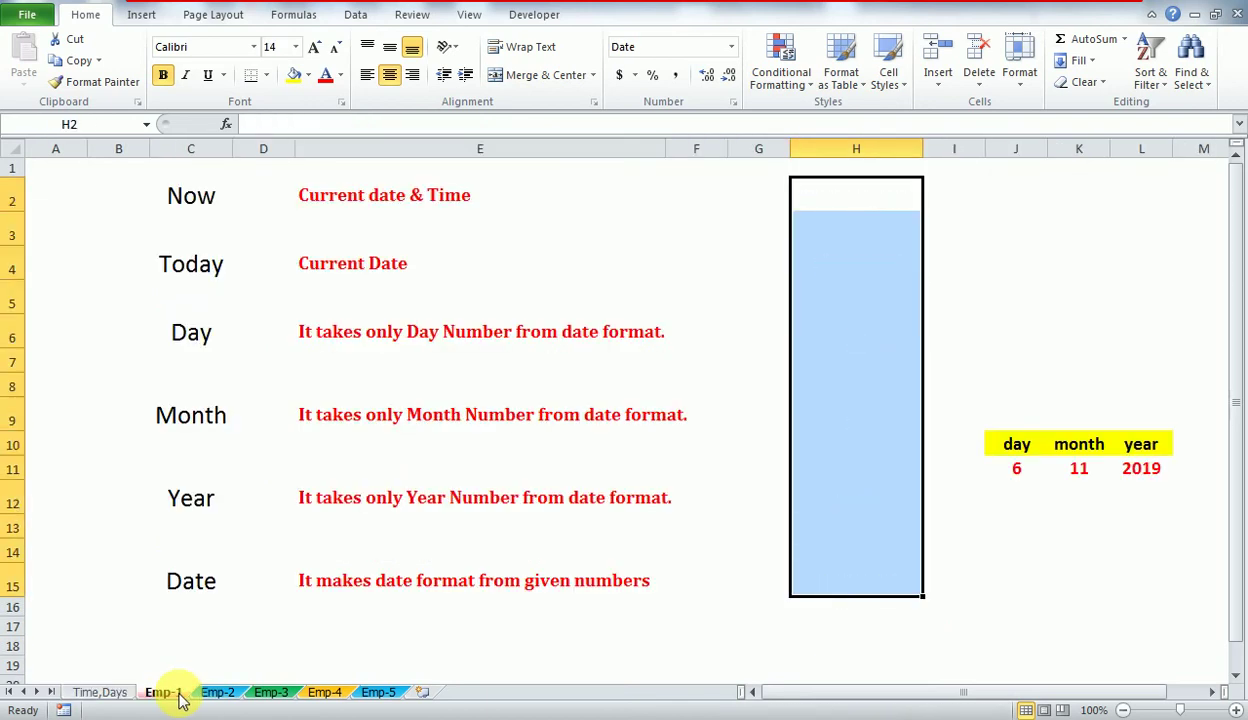
pyautogui.press('Left')
pyautogui.press('Up')
pyautogui.press('Right')
pyautogui.press('Down')
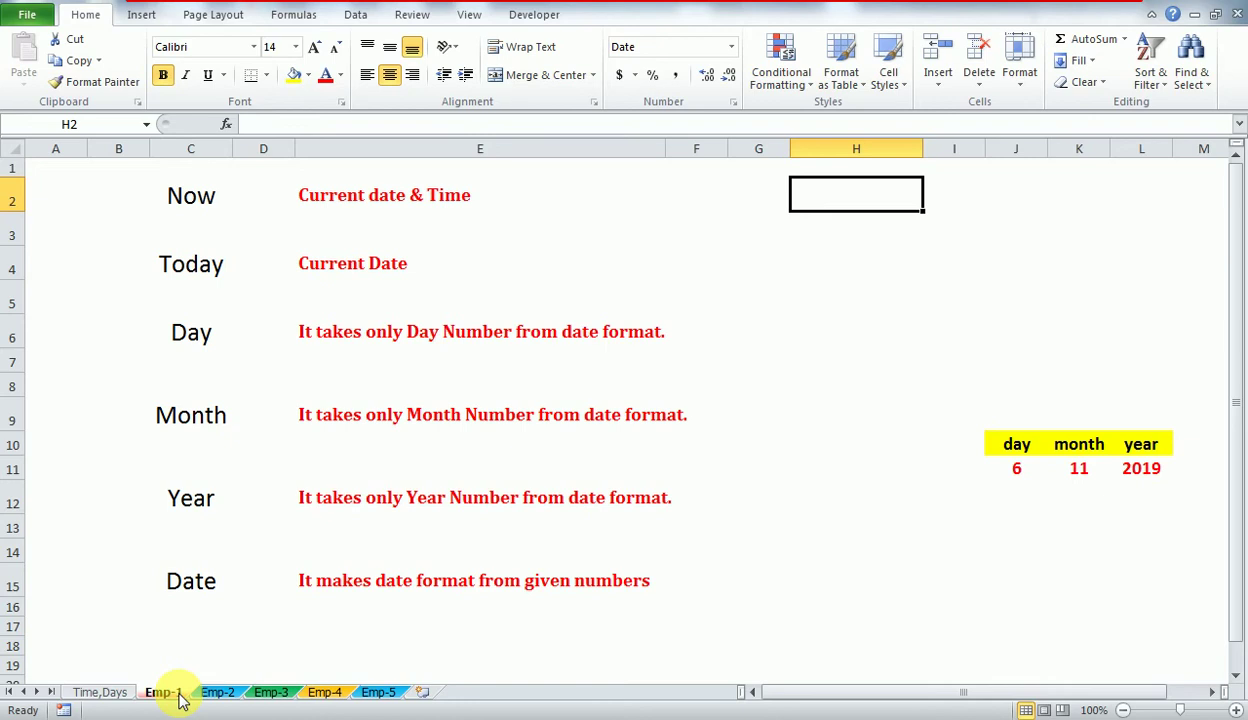
# - Enter the formula =NOW() in cell H2 of the Now row for the current date and time
pyautogui.press('Left')
pyautogui.press('Left')
pyautogui.press('Left')
pyautogui.press('Left')
pyautogui.press('Right')
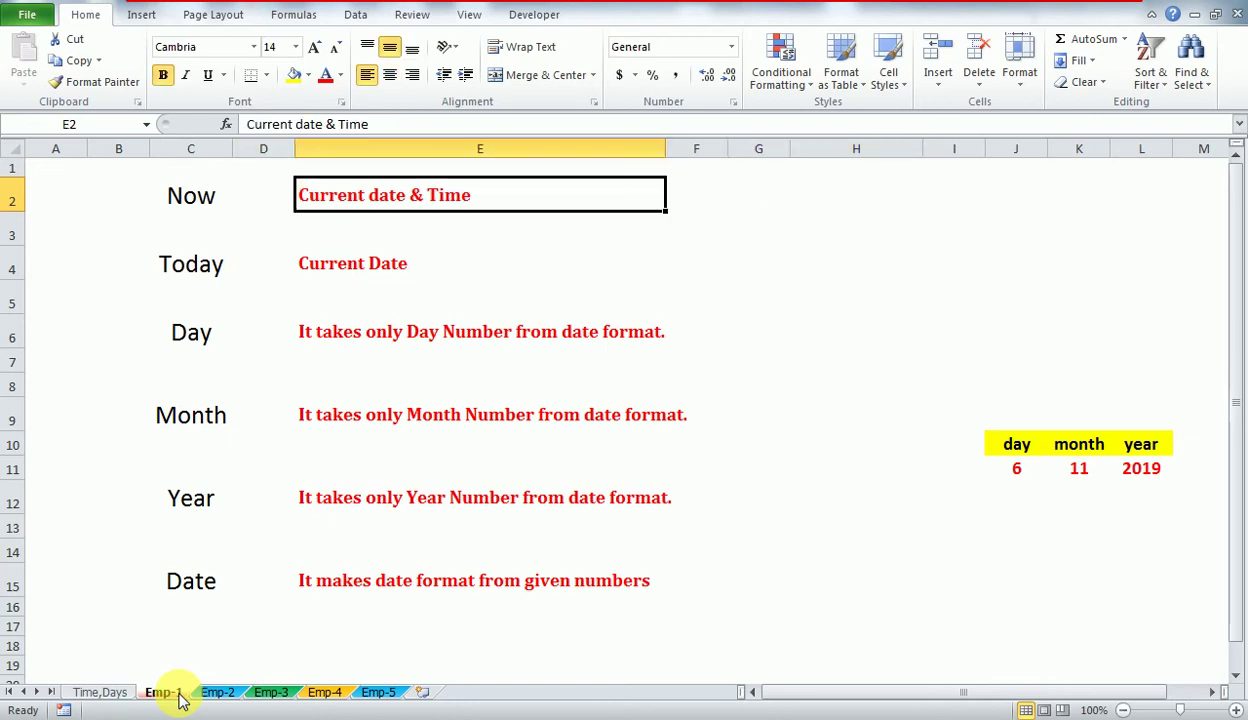
pyautogui.press('Right')
pyautogui.press('Right')
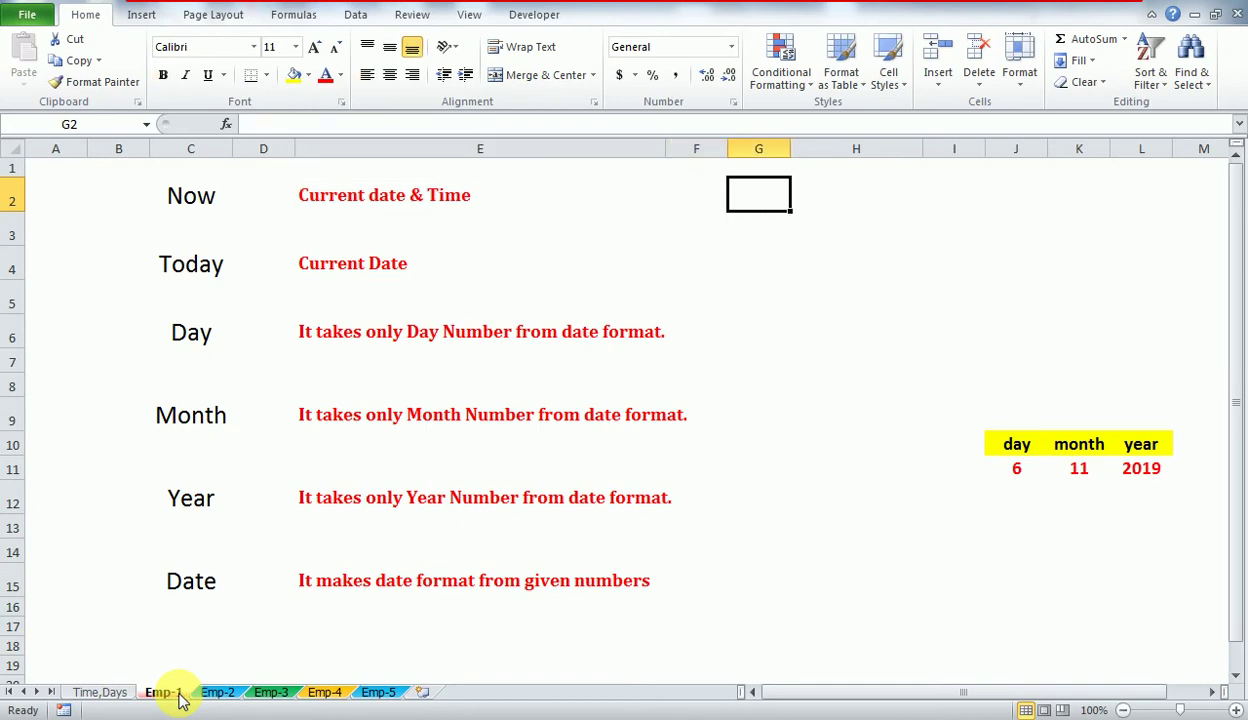
pyautogui.press('Right')
pyautogui.write('=now')
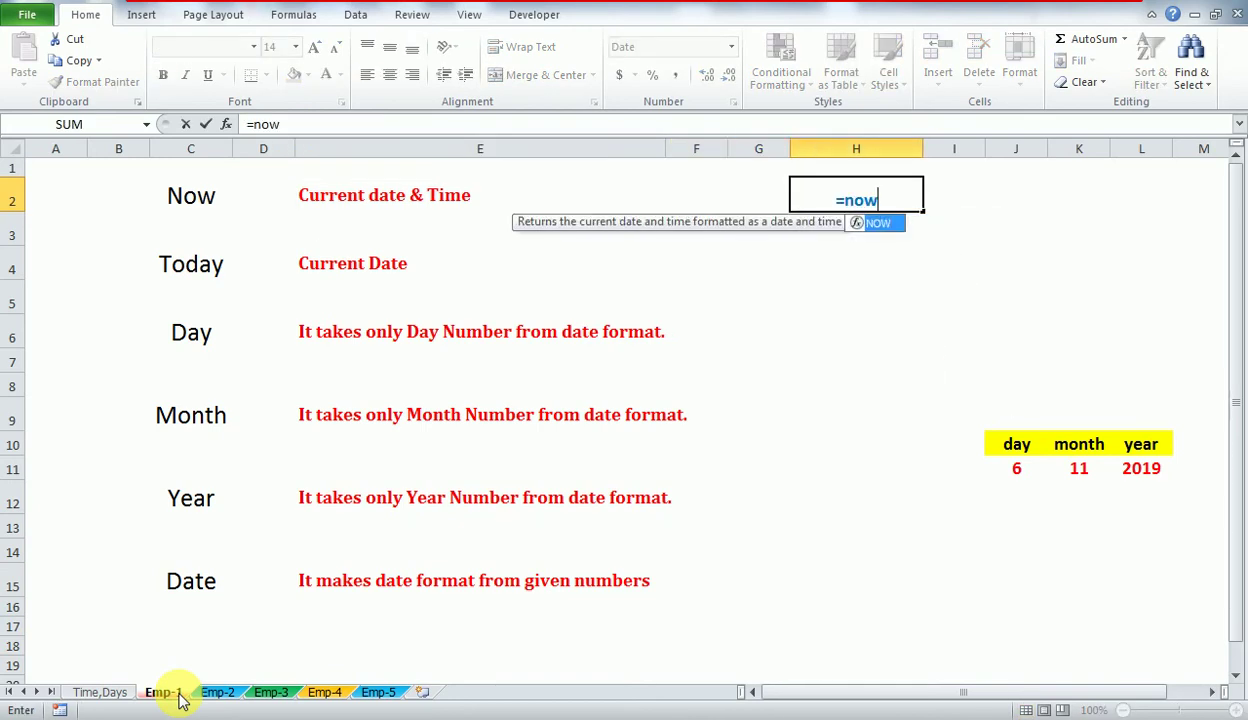
pyautogui.write('(')
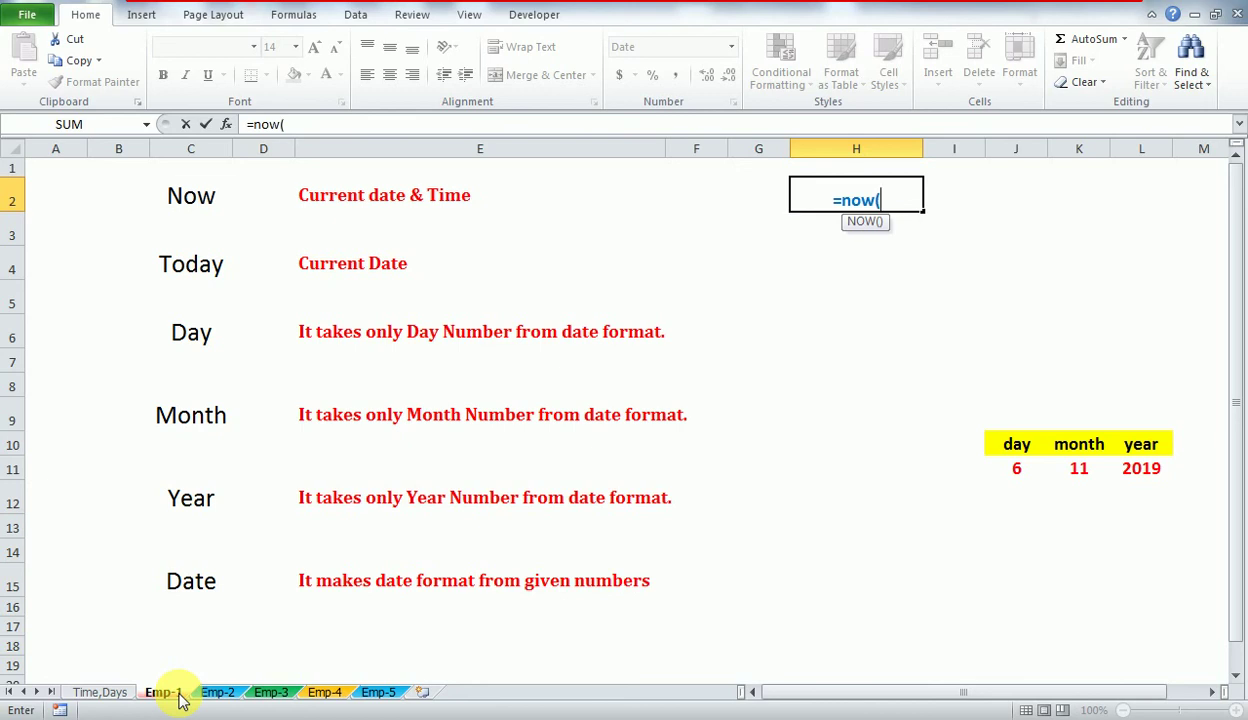
pyautogui.write(')')
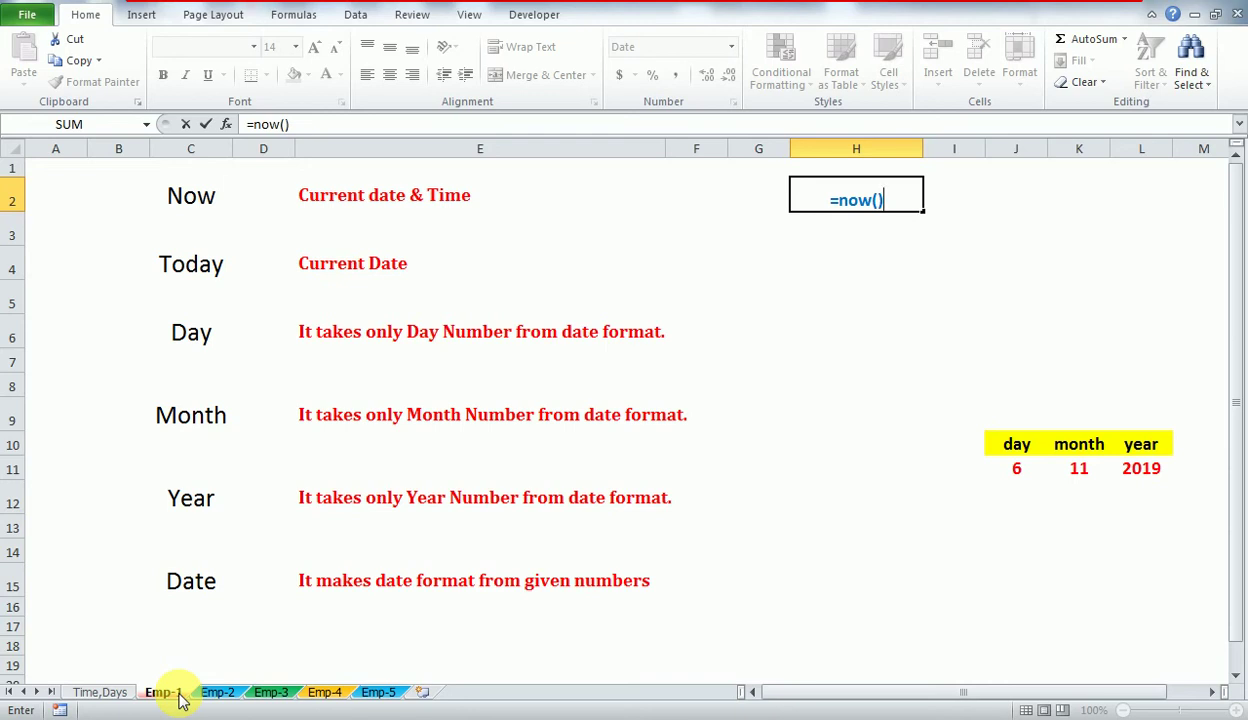
pyautogui.press('Return')
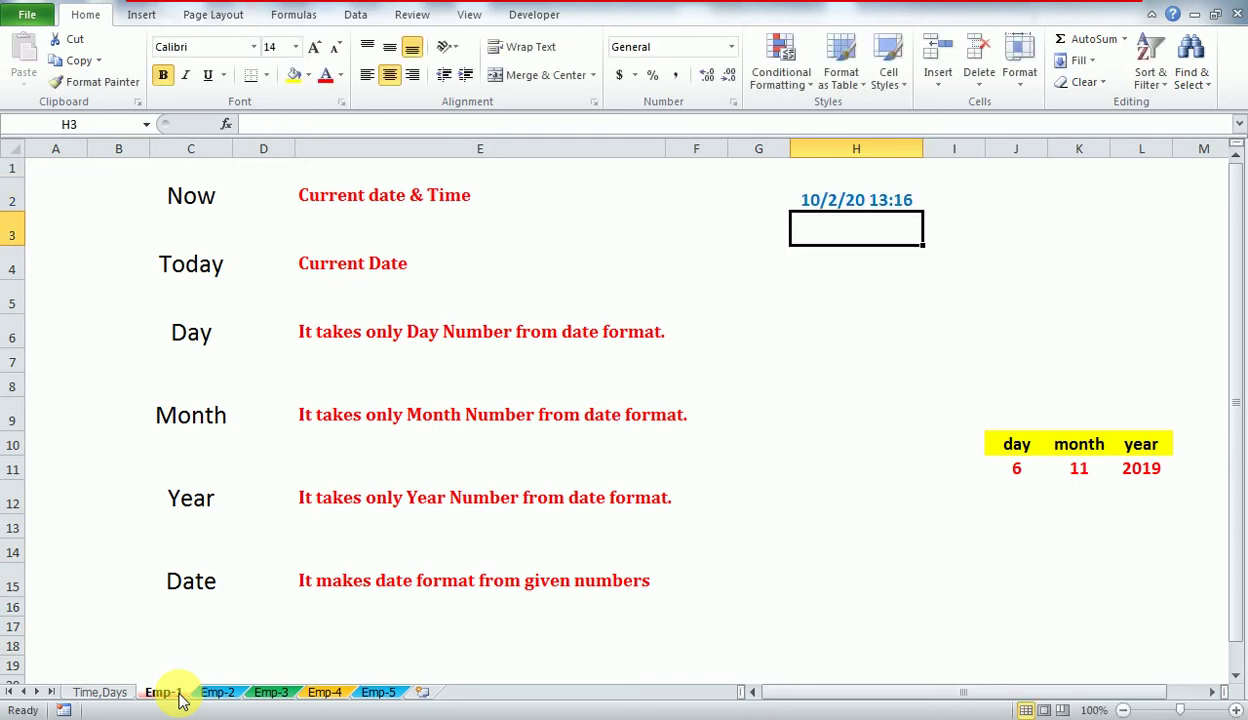
pyautogui.press('Up')
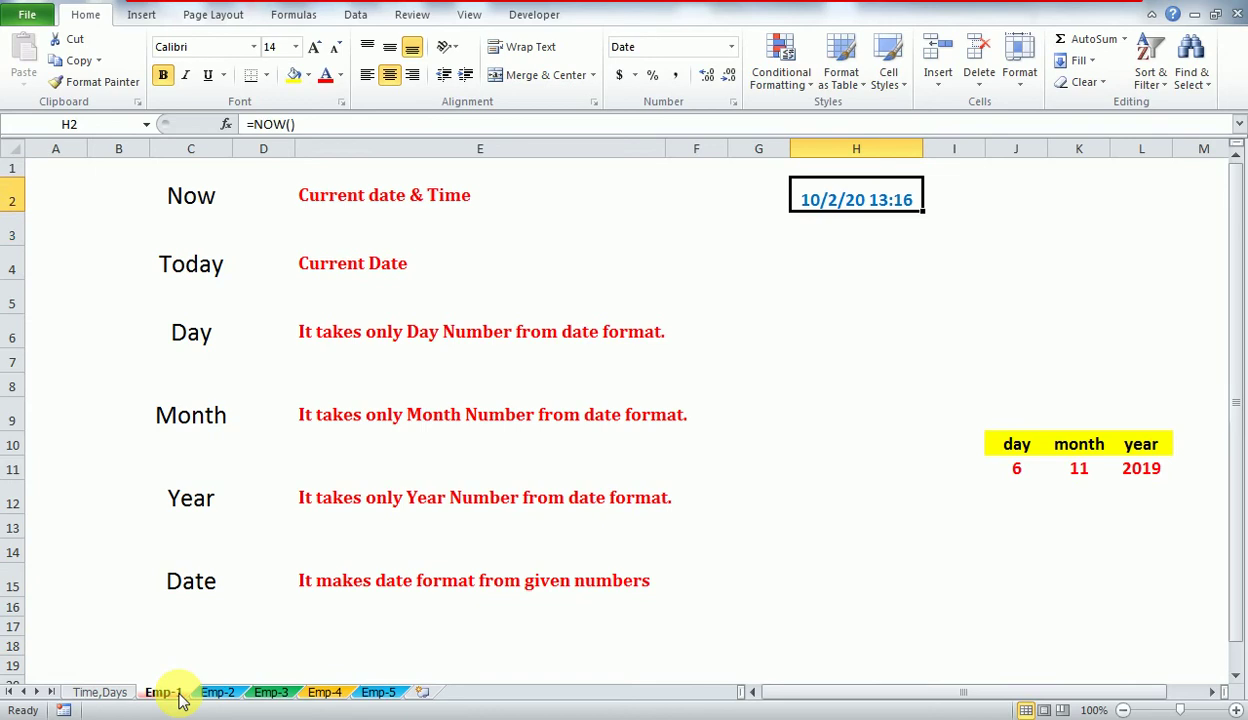
# - Enter the formula =TODAY() in cell H4 of the Today row for the current date
pyautogui.press('Down')
pyautogui.press('Down')
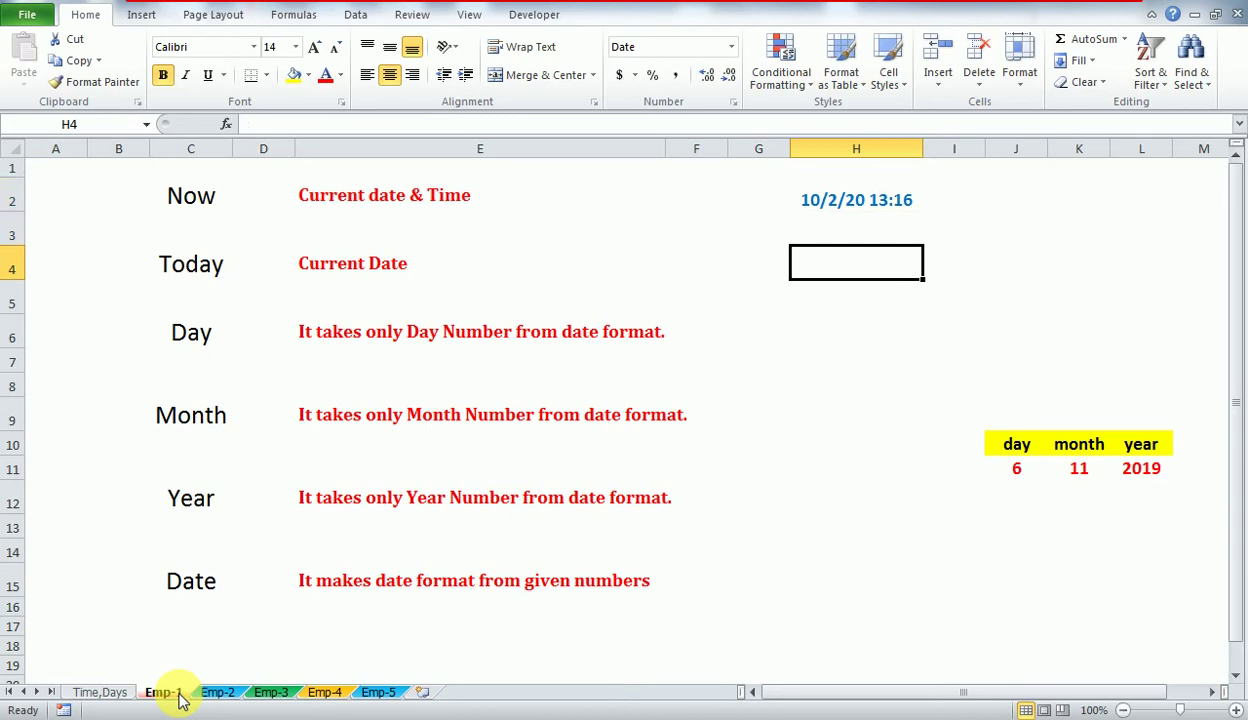
pyautogui.write('=')
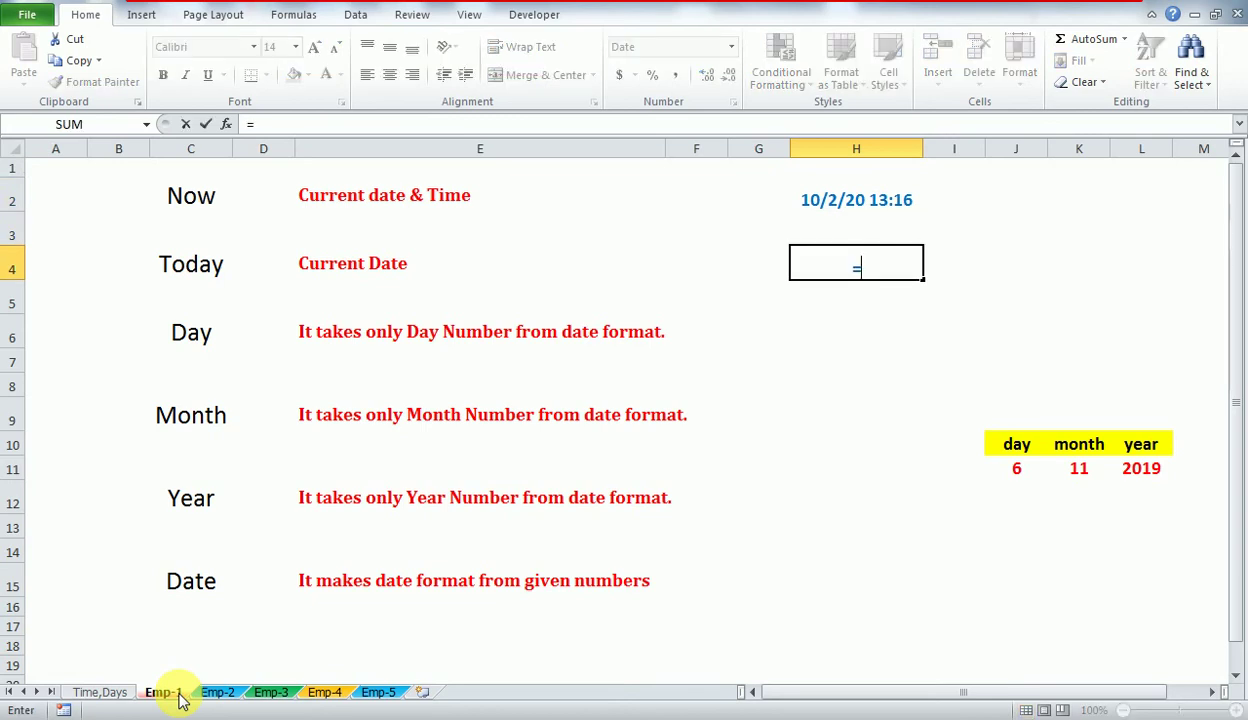
pyautogui.write('ot')
pyautogui.press('BackSpace')
pyautogui.press('BackSpace')
pyautogui.write('tod')
pyautogui.press('Tab')
pyautogui.write(')')
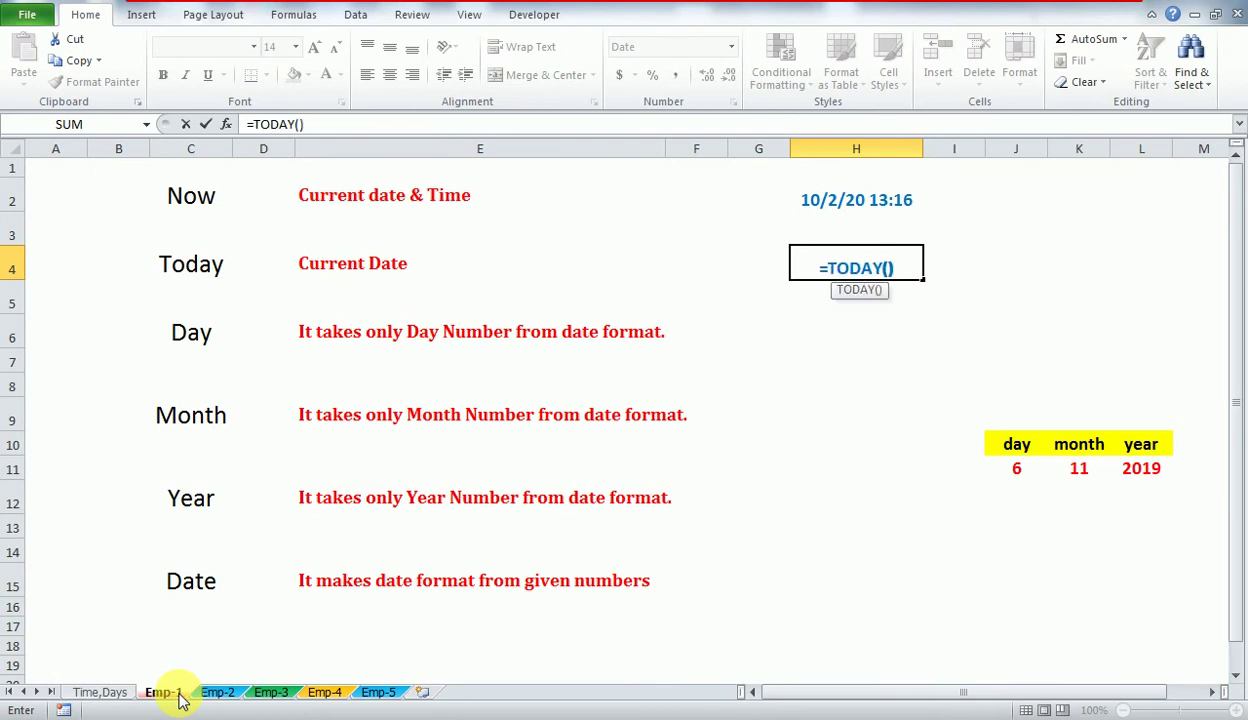
pyautogui.press('Return')
pyautogui.press('Up')
pyautogui.press('Up')
pyautogui.press('Up')
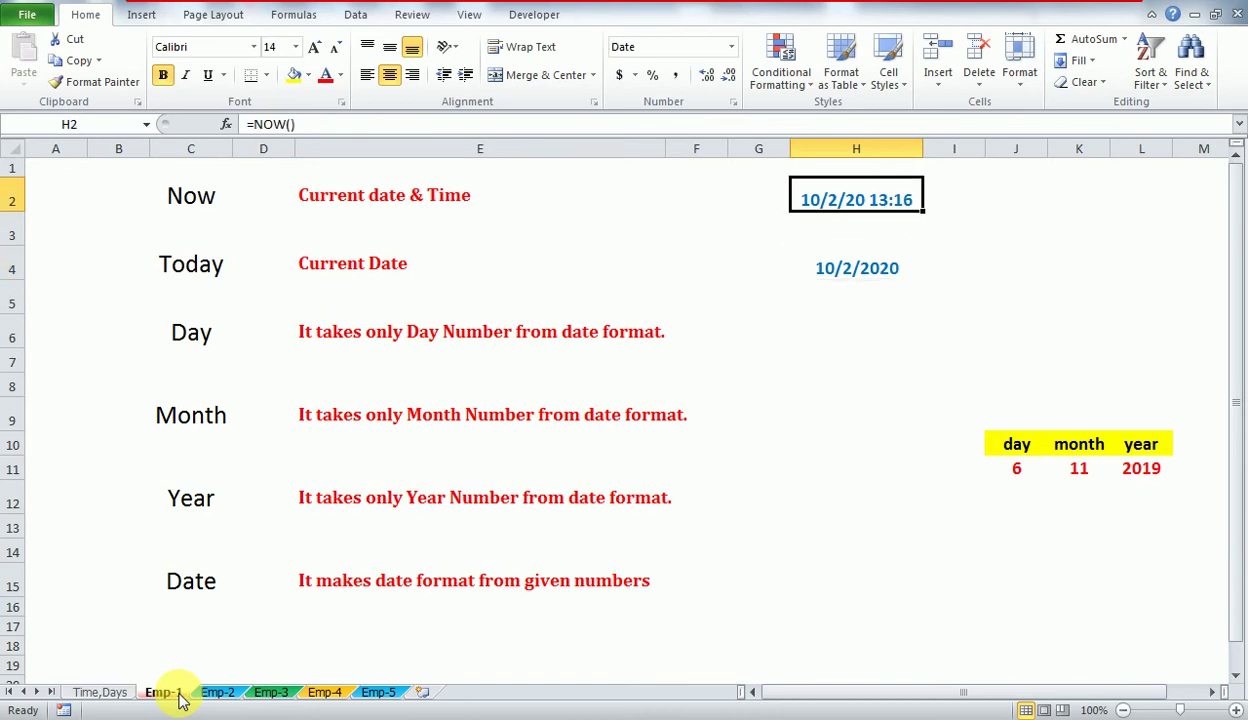
pyautogui.press('Down')
pyautogui.press('Down')
pyautogui.press('Down')
pyautogui.press('Up')
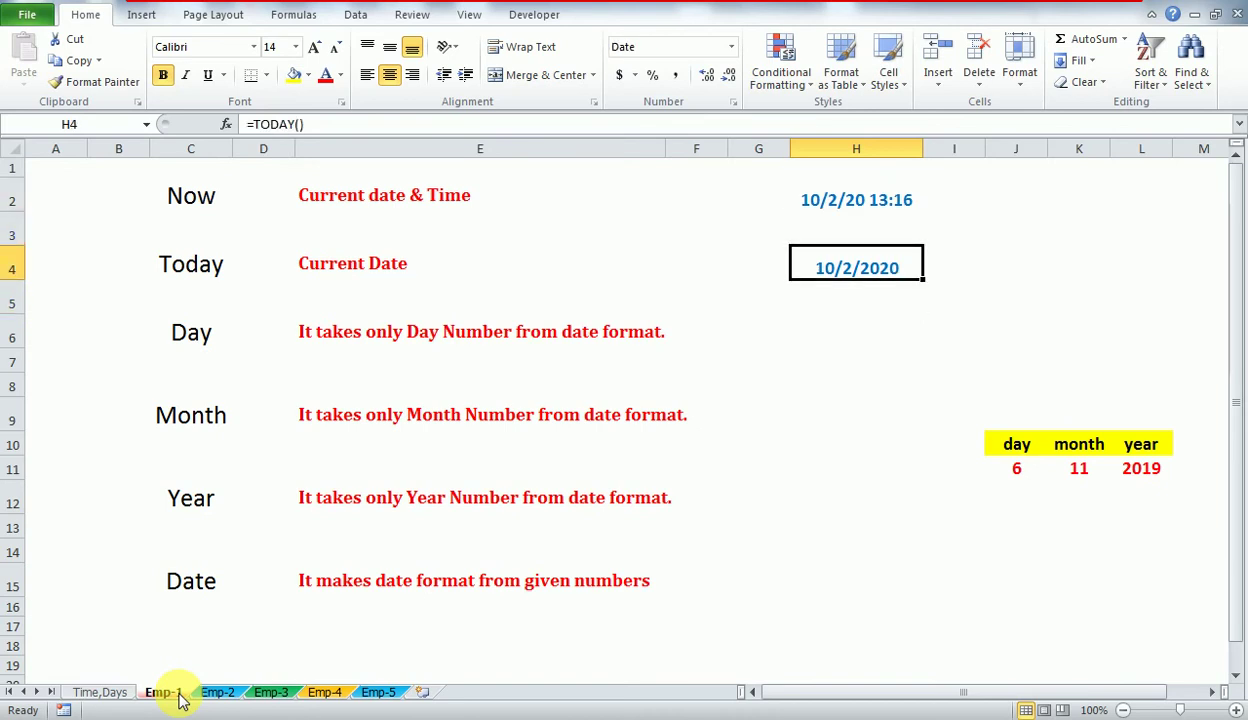
# - Enter the formula =DAY(H4) in cell H6 to extract the day number from today's date
pyautogui.press('Down')
pyautogui.press('Down')
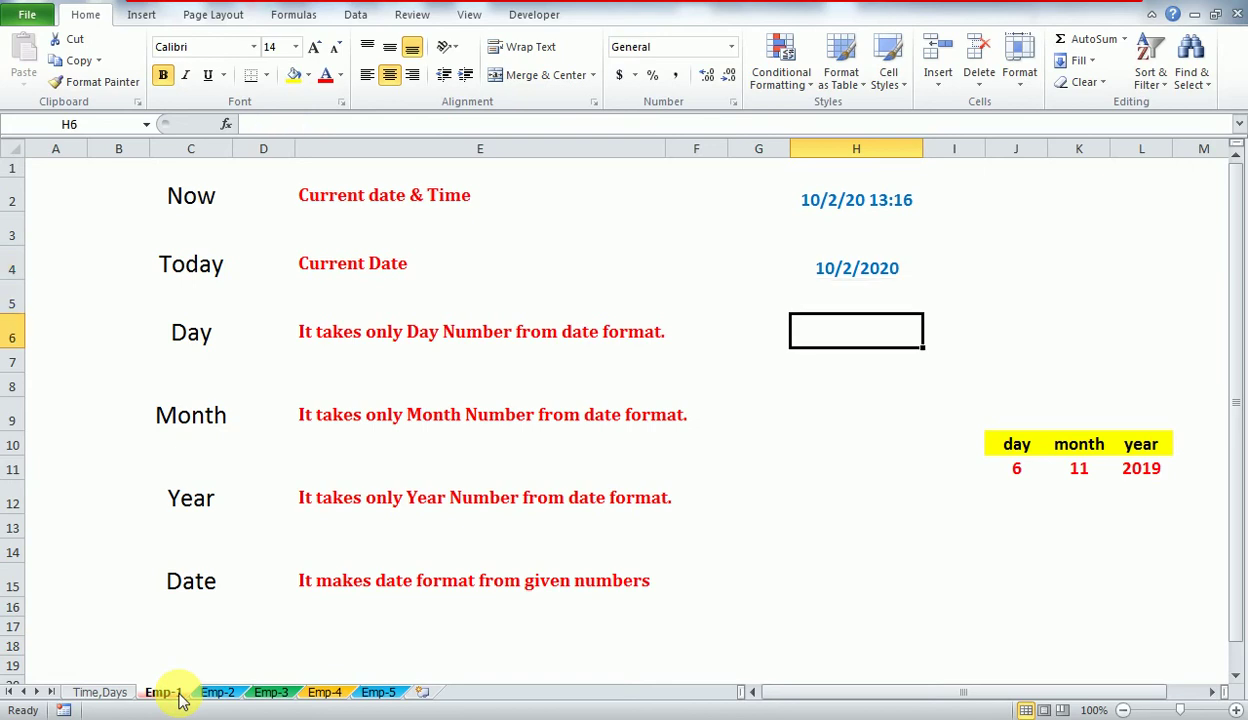
pyautogui.write('=')
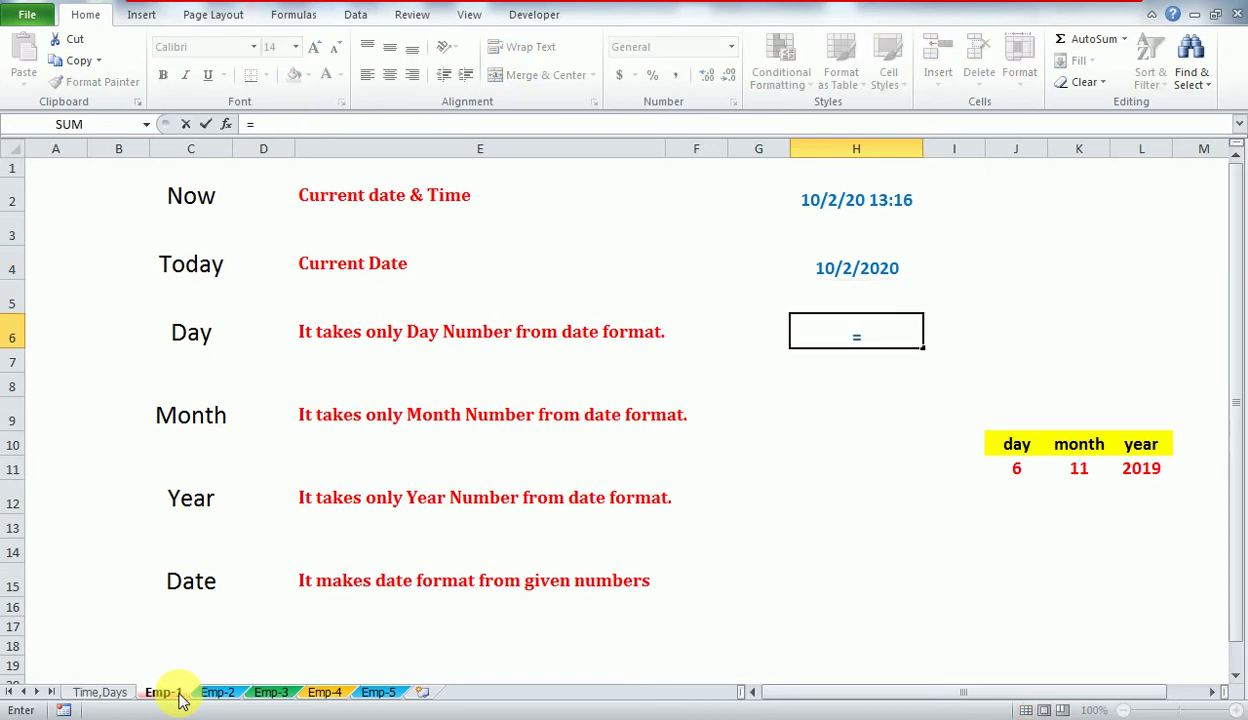
pyautogui.write('day')
pyautogui.press('Tab')
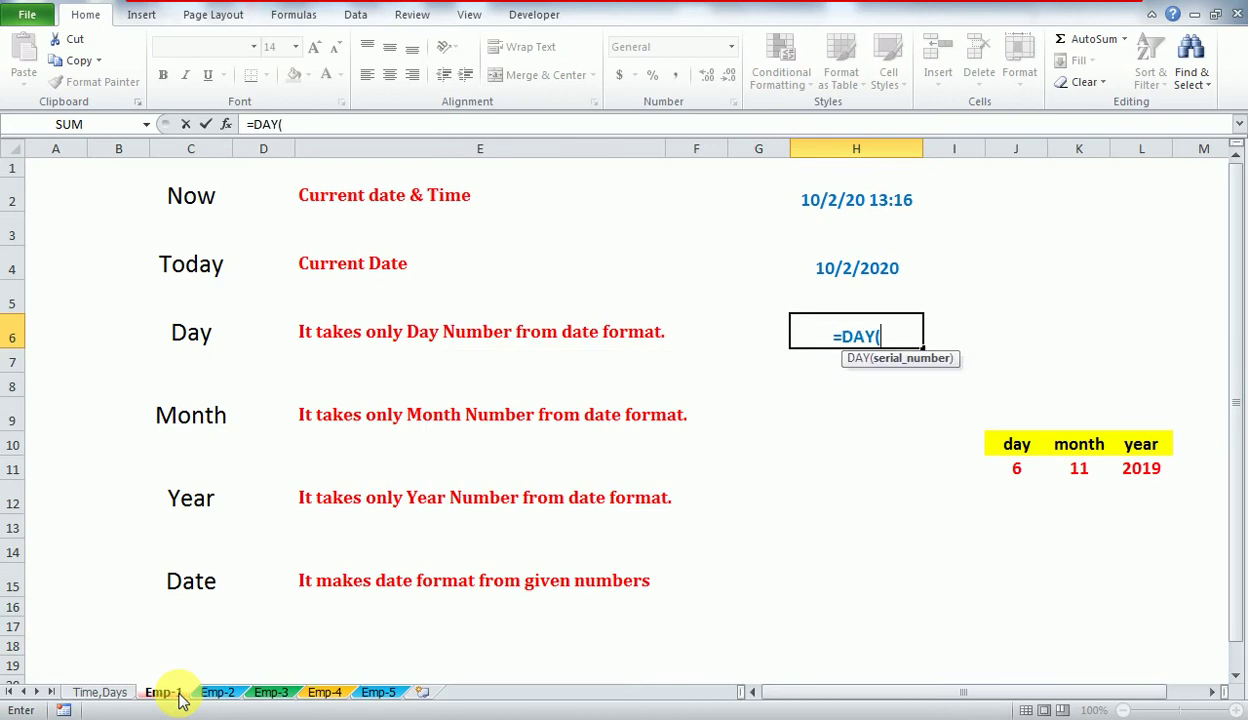
pyautogui.press('Up')
pyautogui.press('Up')
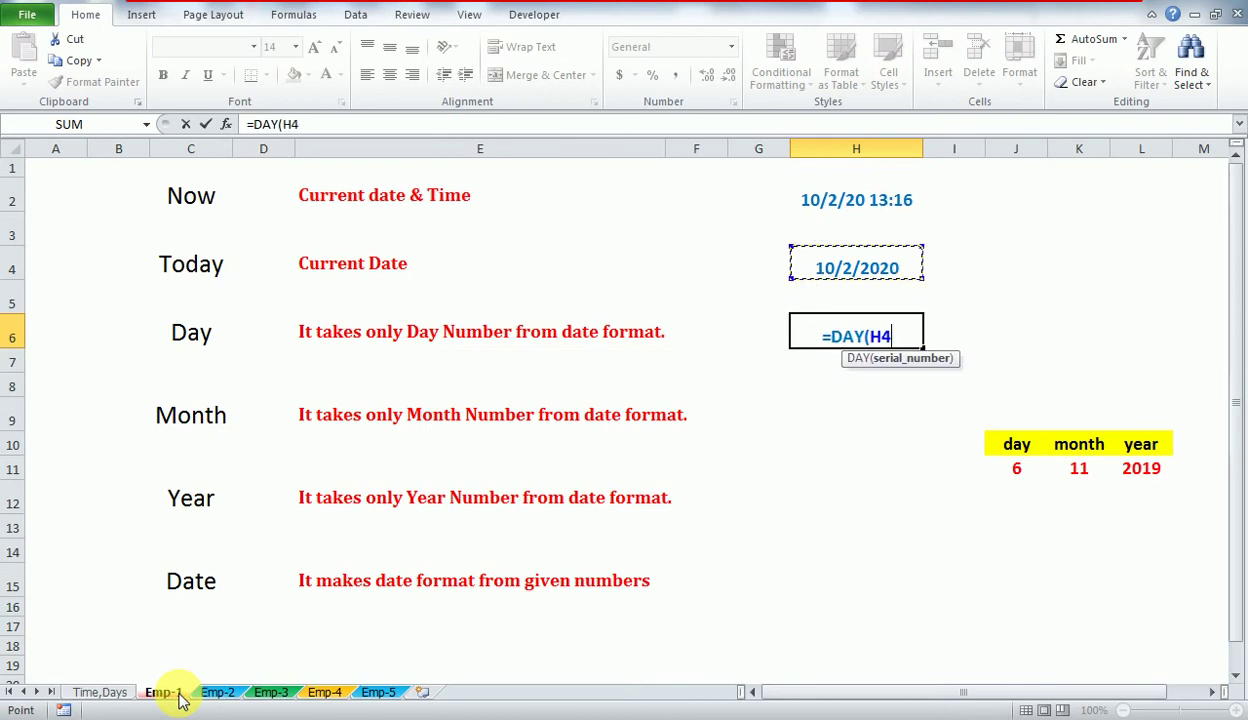
pyautogui.write(')')
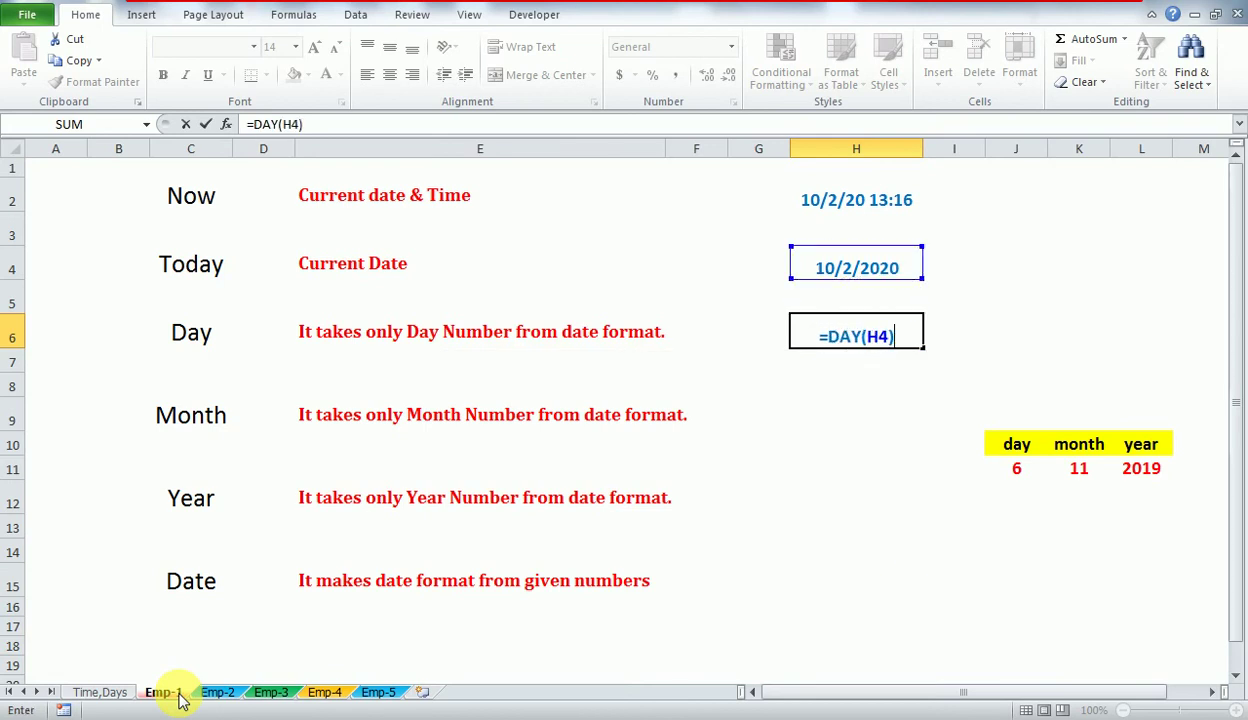
pyautogui.press('Return')
pyautogui.press('Up')
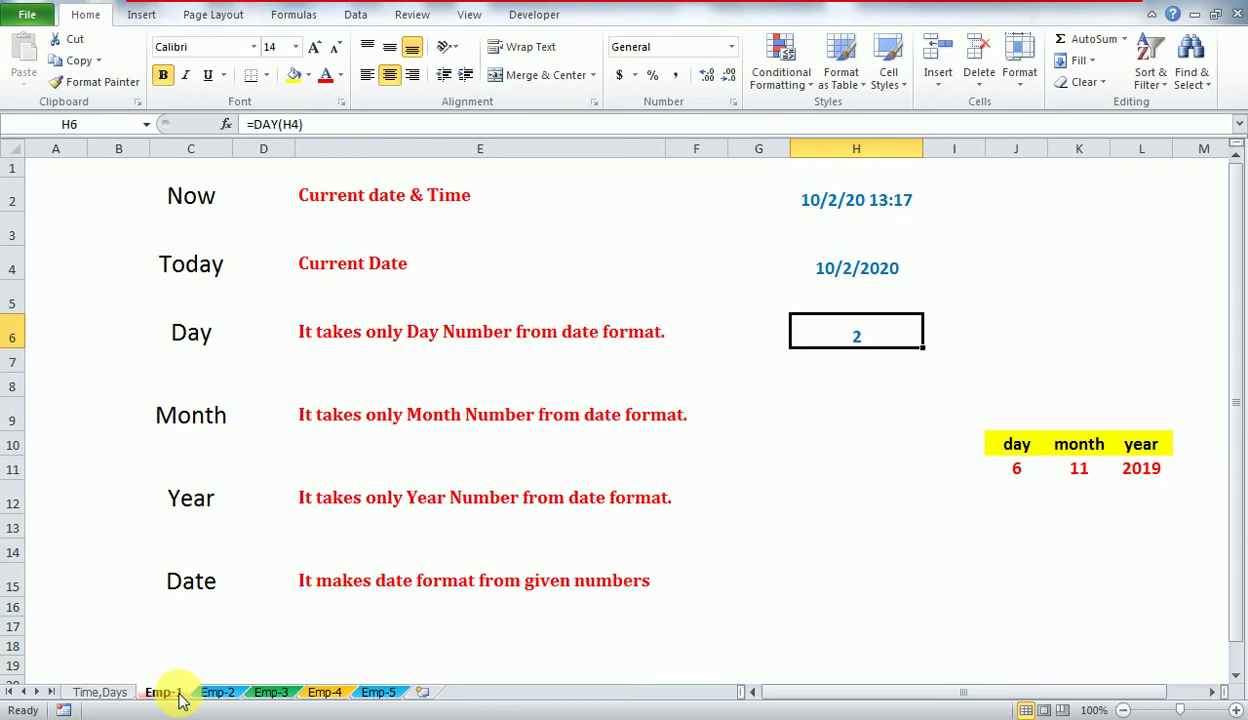
pyautogui.press('Up')
pyautogui.press('Up')
# - Enter the formula =MONTH(H4) in cell H8 to extract the month number from today's date
pyautogui.press('Down')
pyautogui.press('Down')
pyautogui.press('Down')
pyautogui.press('Down')
pyautogui.write('=month')
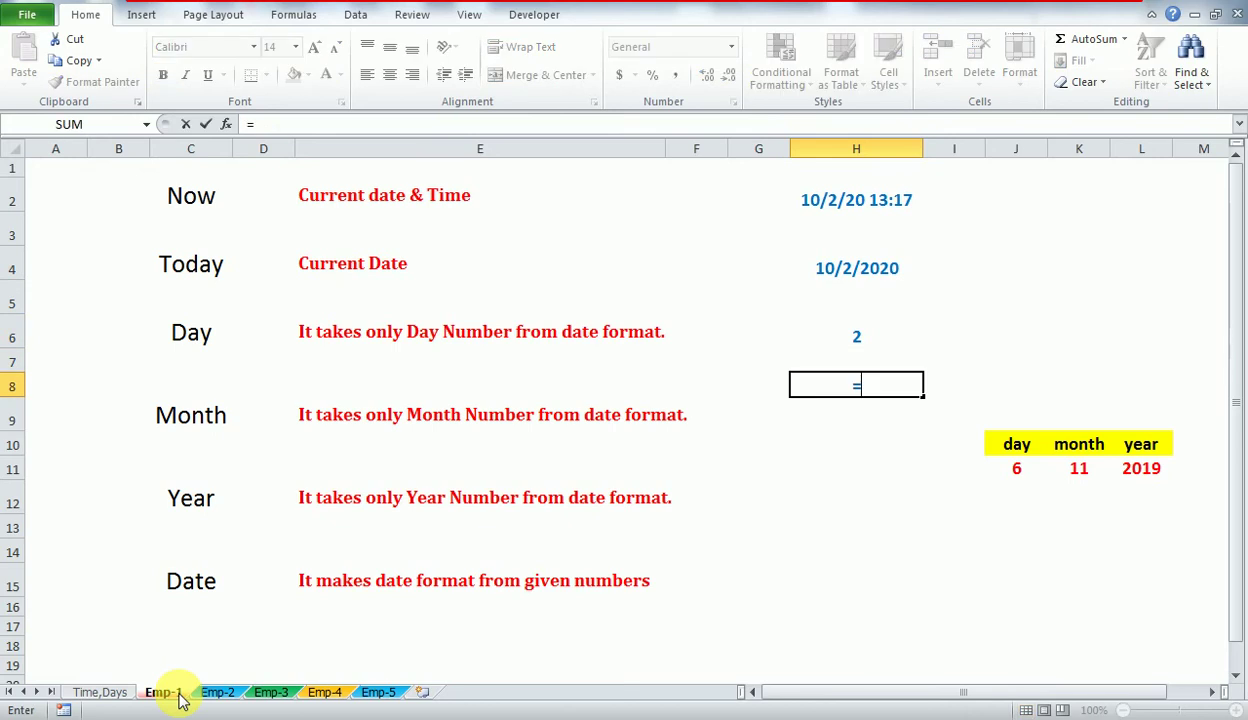
pyautogui.press('Tab')
pyautogui.press('Up')
pyautogui.press('Up')
pyautogui.press('Up')
pyautogui.press('Up')
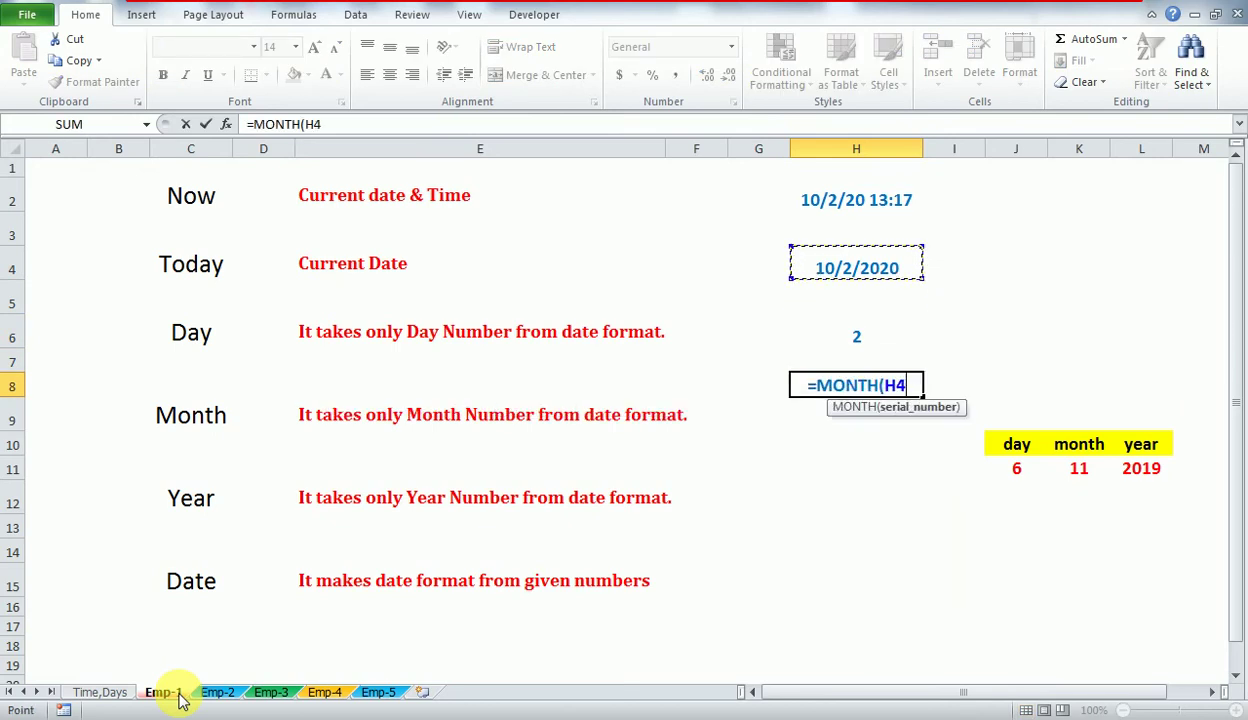
pyautogui.press('Return')
pyautogui.press('Up')
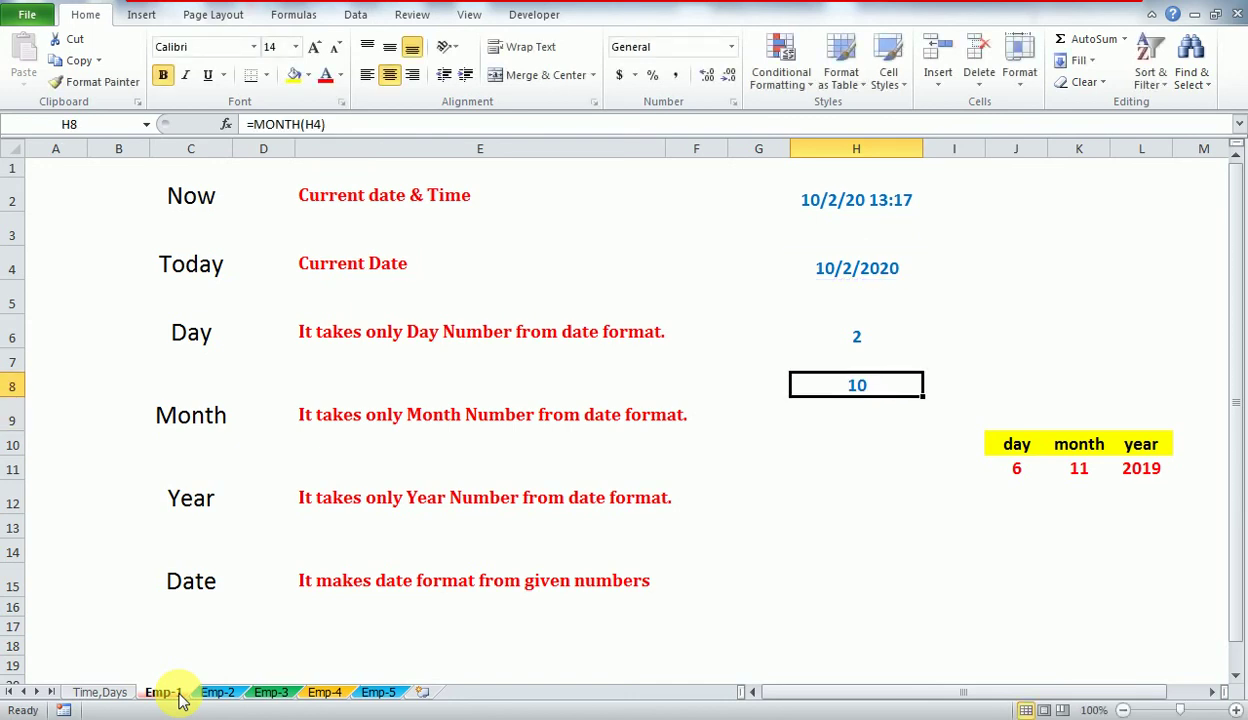
# - Remove the misplaced month formula from cell H8
pyautogui.press('Down')
pyautogui.press('Up')
pyautogui.press('Down')
pyautogui.press('Up')
# - Enter the formula =MONTH(H4) in cell H9 of the Month row to extract the month number from today's date
pyautogui.press('Down')
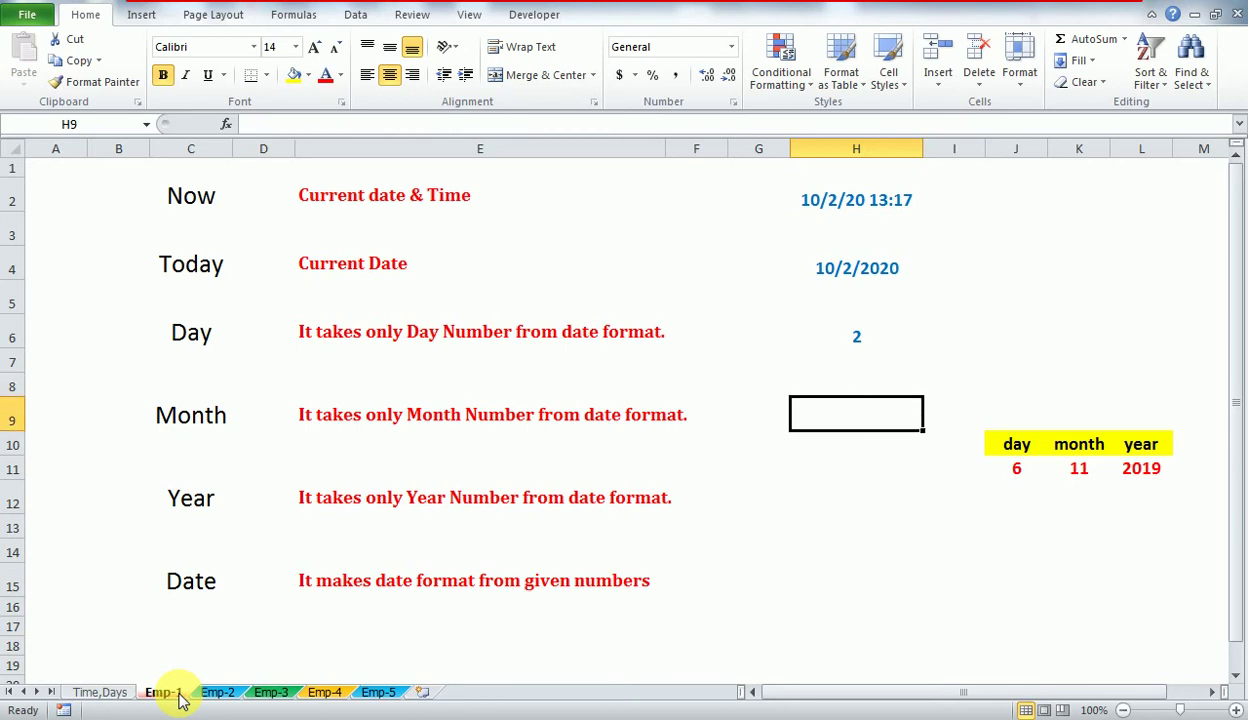
pyautogui.write('=')
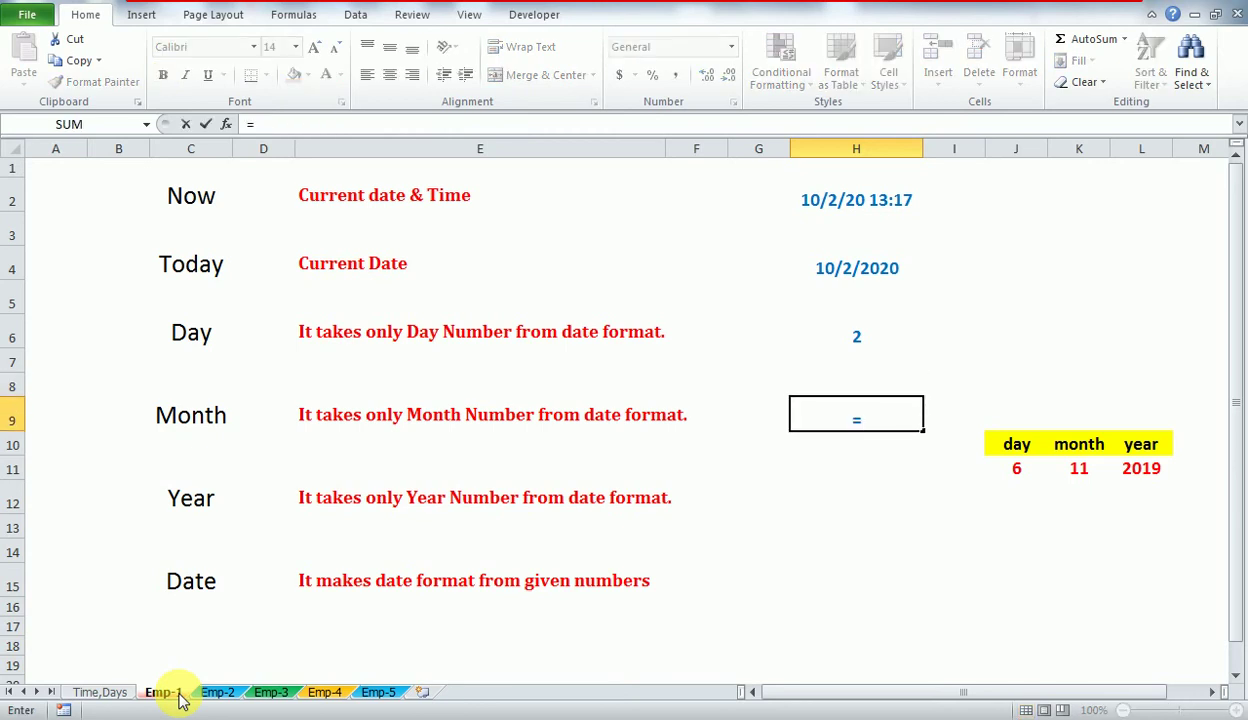
pyautogui.write('mon')
pyautogui.press('Tab')
pyautogui.press('Up')
pyautogui.press('Up')
pyautogui.press('Up')
pyautogui.press('Up')
pyautogui.press('Up')
pyautogui.press('Return')
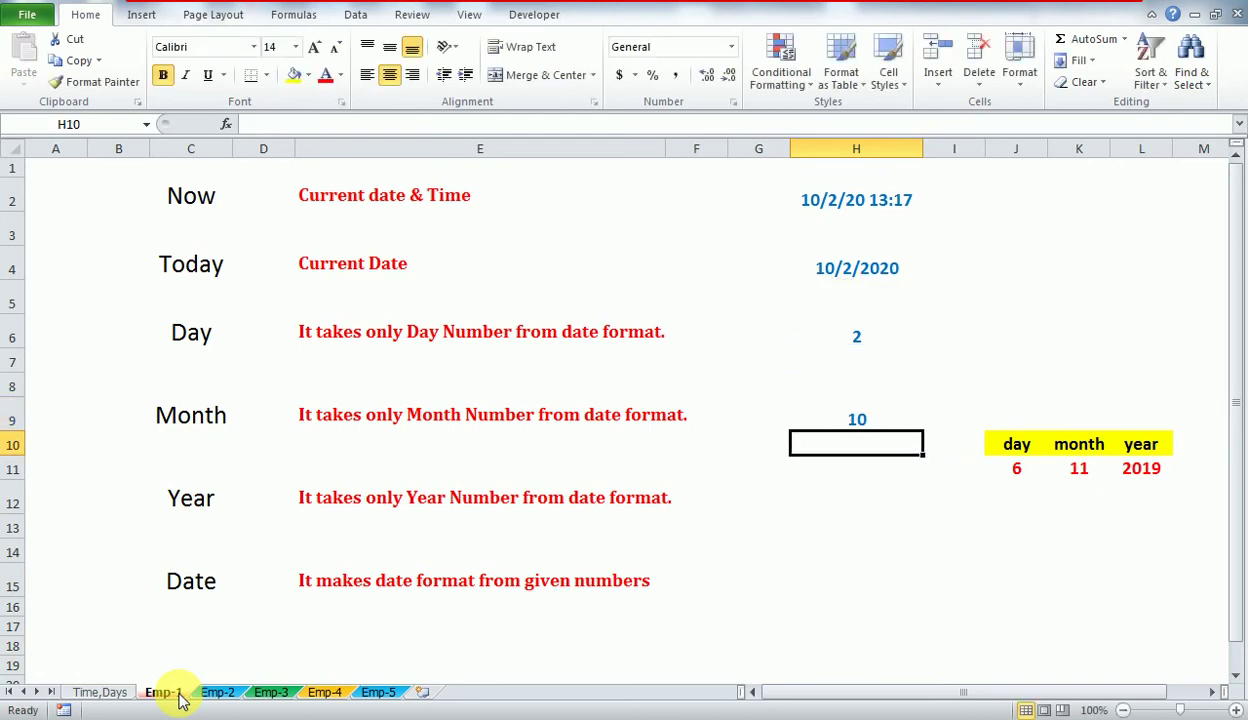
# - Enter the formula =YEAR(H4) in cell H12 of the Year row to extract the year from today's date
pyautogui.press('Down')
pyautogui.press('Down')
pyautogui.write('=year')
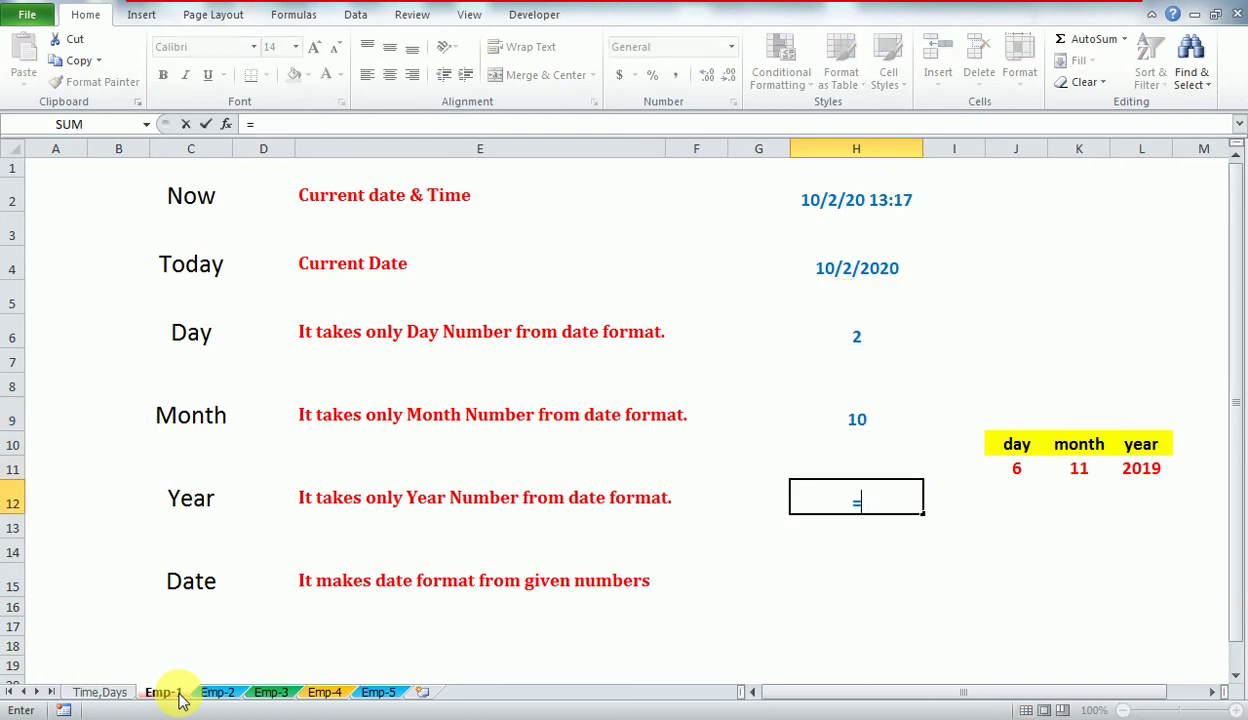
pyautogui.press('Tab')
pyautogui.press('Up')
pyautogui.press('Up')
pyautogui.press('Up')
pyautogui.press('Up')
pyautogui.press('Up')
pyautogui.press('Up')
pyautogui.press('Up')
pyautogui.press('Up')
pyautogui.press('Up')
pyautogui.press('Down')
pyautogui.write(')')
pyautogui.press('Return')
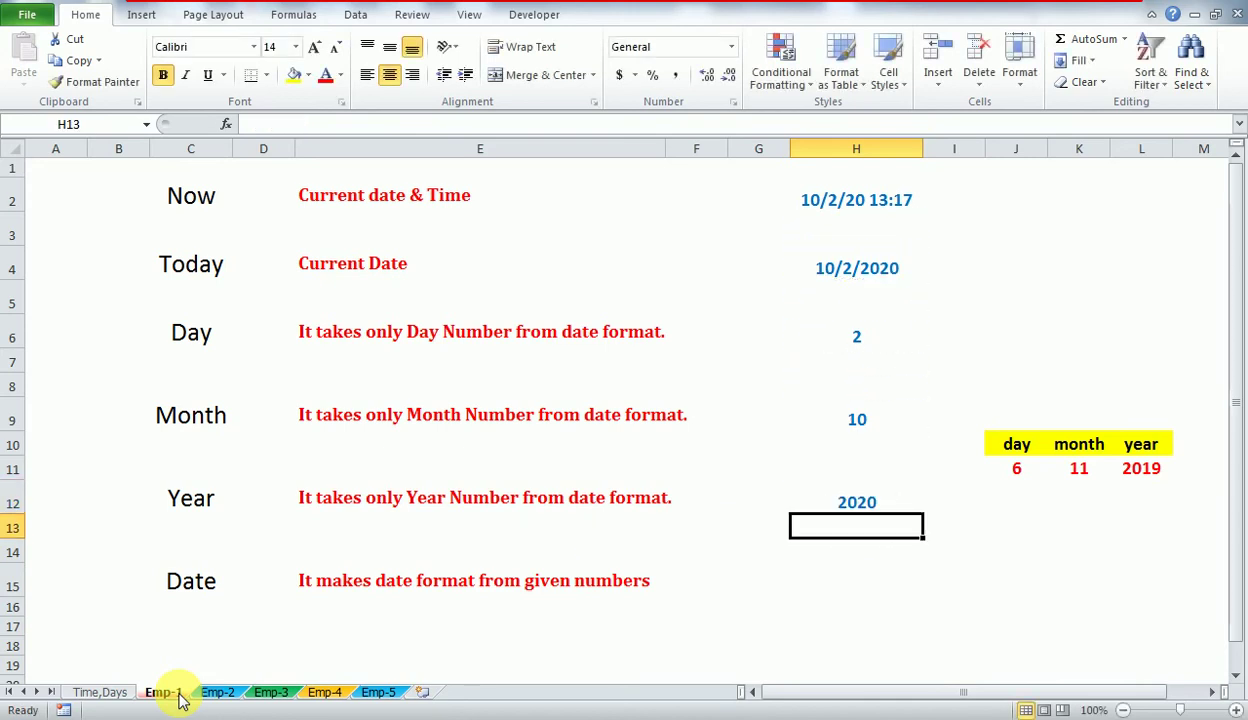
pyautogui.press('Up')
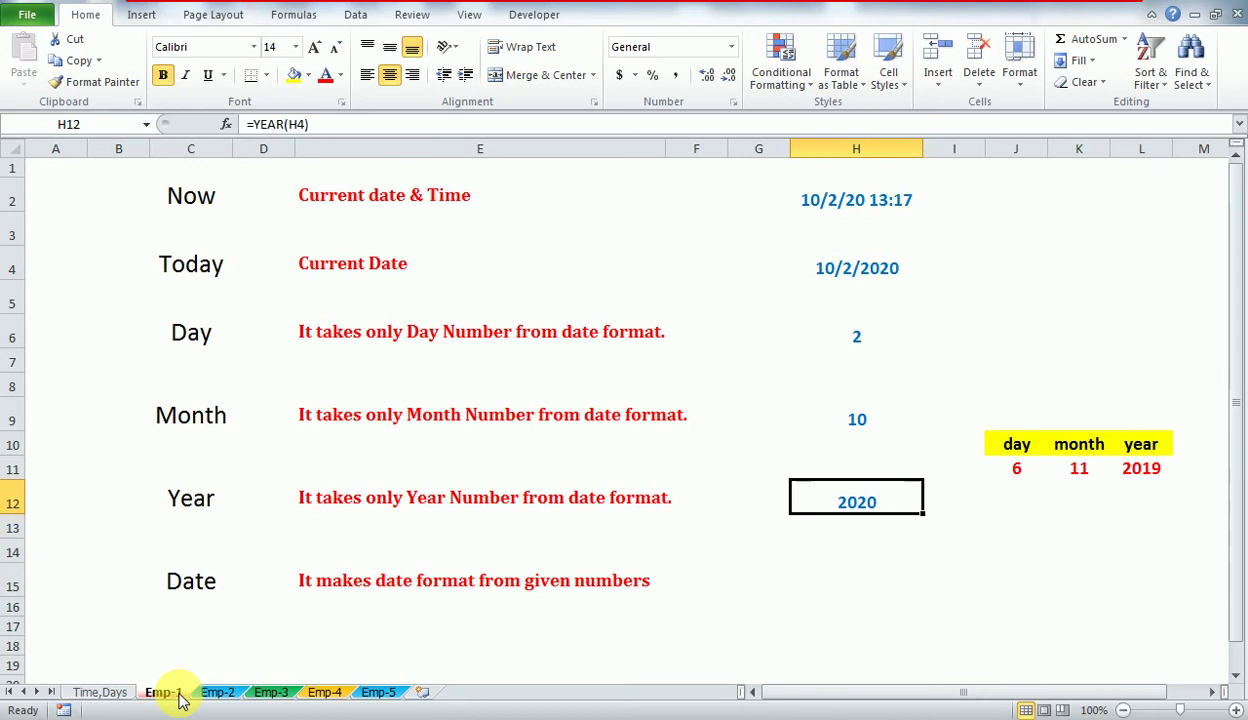
# - Examine the cells of column H and the day, month and year numbers in J11:L11
pyautogui.press('Down')
pyautogui.press('Down')
pyautogui.press('Down')
pyautogui.press('Up')
pyautogui.press('Up')
pyautogui.press('Up')
pyautogui.press('Up')
pyautogui.press('Up')
pyautogui.press('Up')
pyautogui.press('Up')
pyautogui.press('Up')
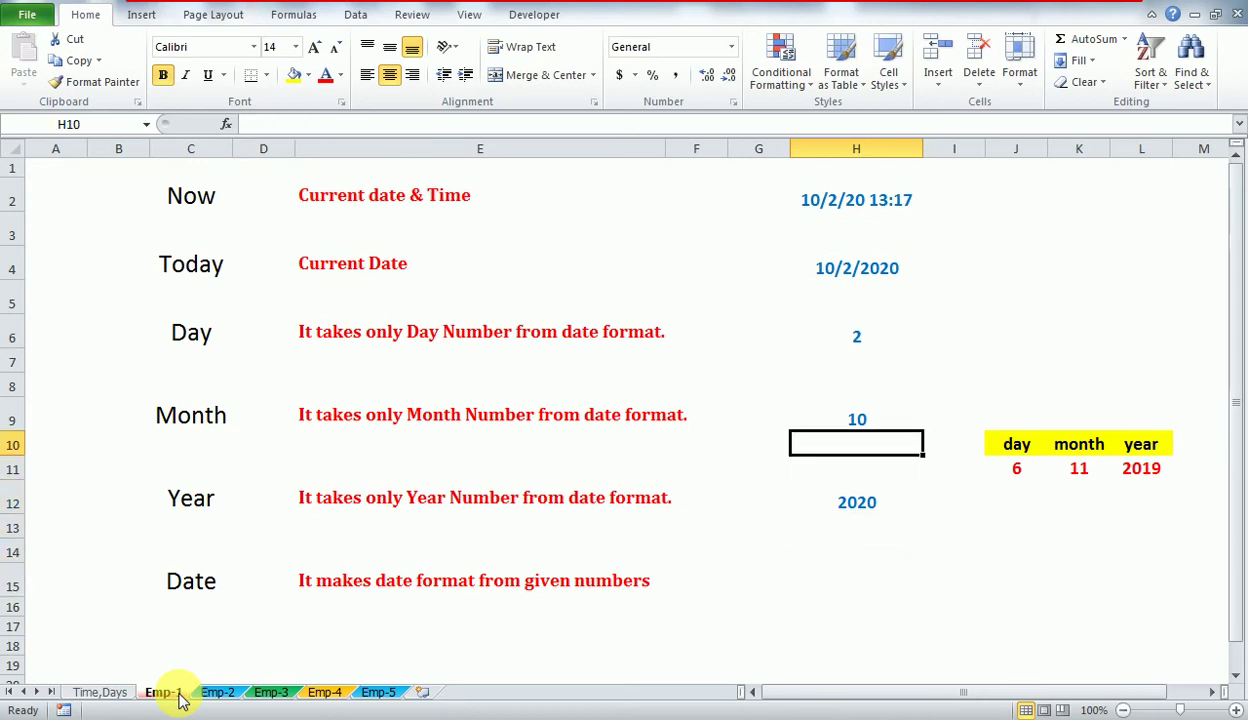
pyautogui.press('Down')
pyautogui.press('Down')
pyautogui.press('Down')
pyautogui.press('Down')
pyautogui.press('Down')
pyautogui.press('Down')
pyautogui.press('Down')
pyautogui.press('Down')
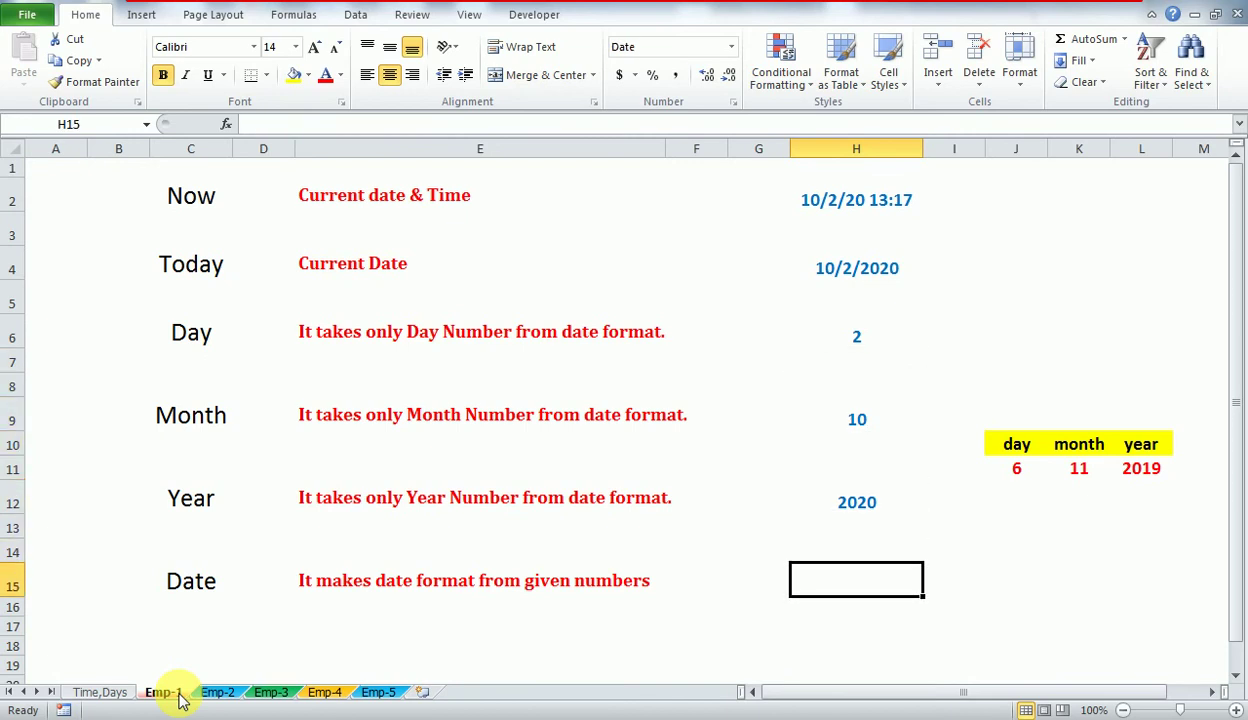
pyautogui.press('Up')
pyautogui.press('Up')
pyautogui.press('Up')
pyautogui.press('Up')
pyautogui.press('Right')
pyautogui.press('Right')
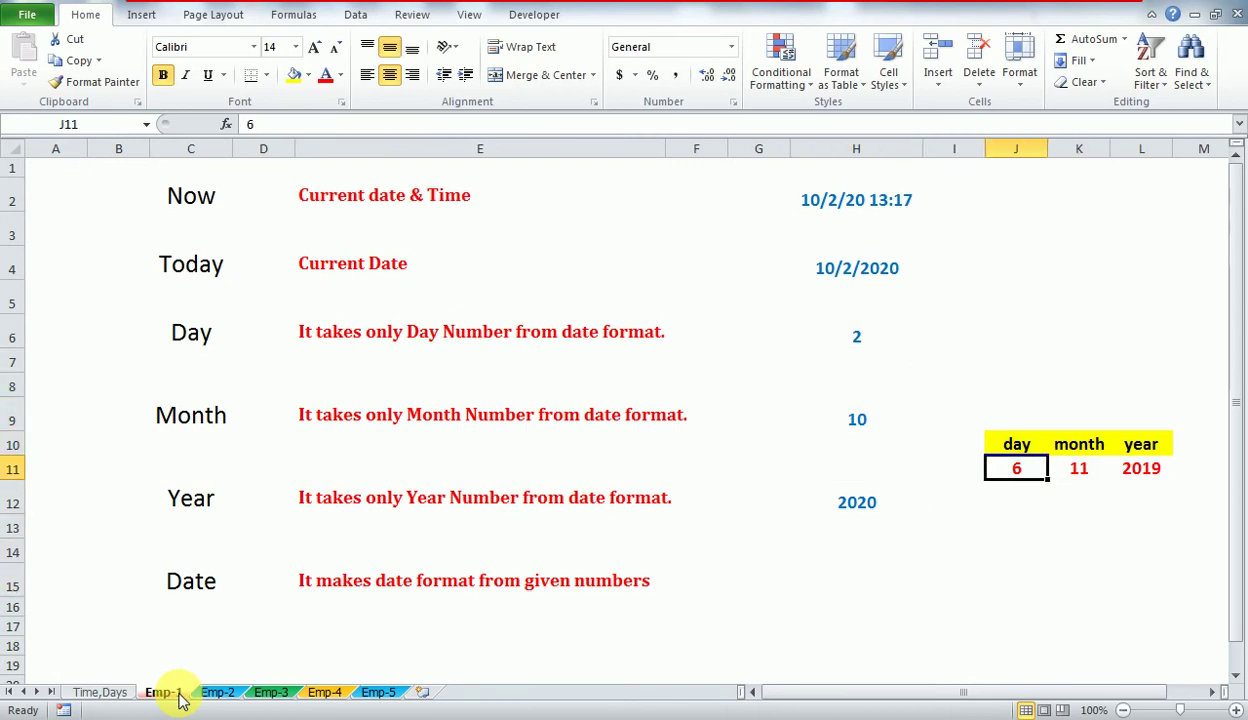
pyautogui.press('Right')
pyautogui.press('Right')
pyautogui.press('Down')
# - Start a DATE formula in cell H15 of the Date row with L11 as its year argument
pyautogui.press('Left')
pyautogui.press('Left')
pyautogui.press('Left')
pyautogui.press('Left')
pyautogui.press('Down')
pyautogui.press('Down')
pyautogui.press('Down')
pyautogui.write('=da')
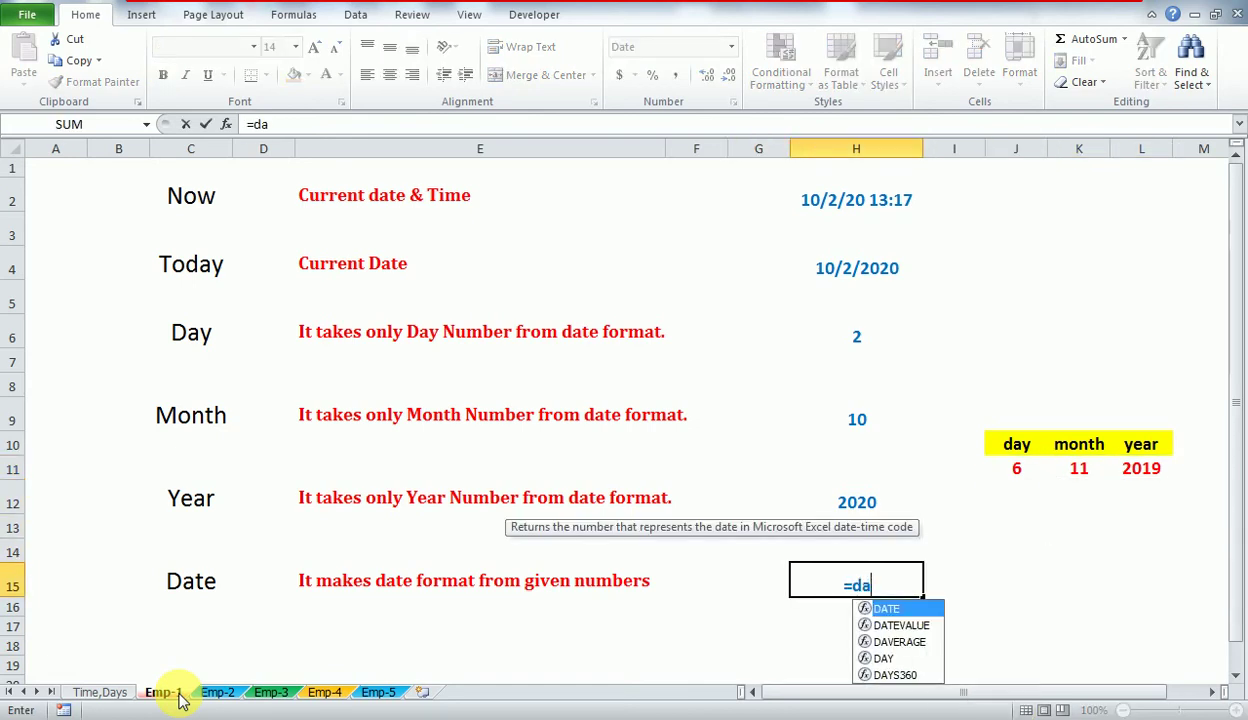
pyautogui.write('te')
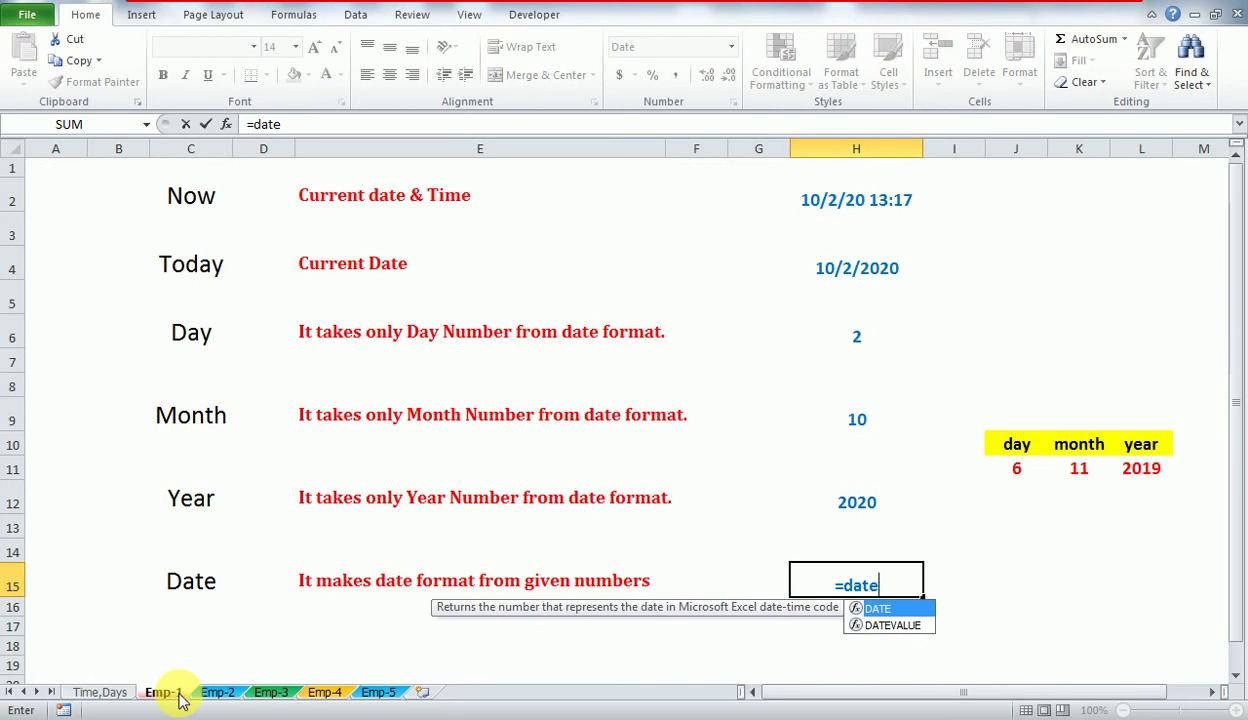
pyautogui.press('Tab')
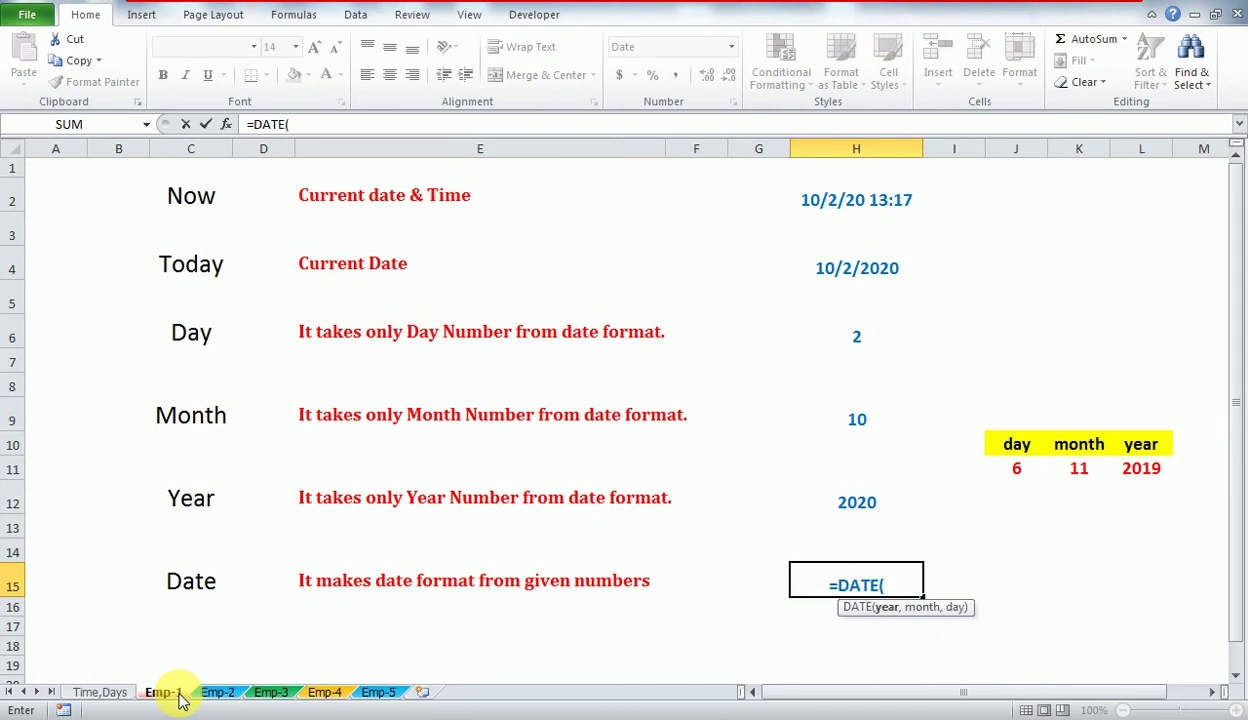
pyautogui.press('Up')
pyautogui.press('Up')
pyautogui.press('Up')
pyautogui.press('Up')
pyautogui.press('Right')
pyautogui.press('Right')
pyautogui.press('Right')
pyautogui.press('Right')
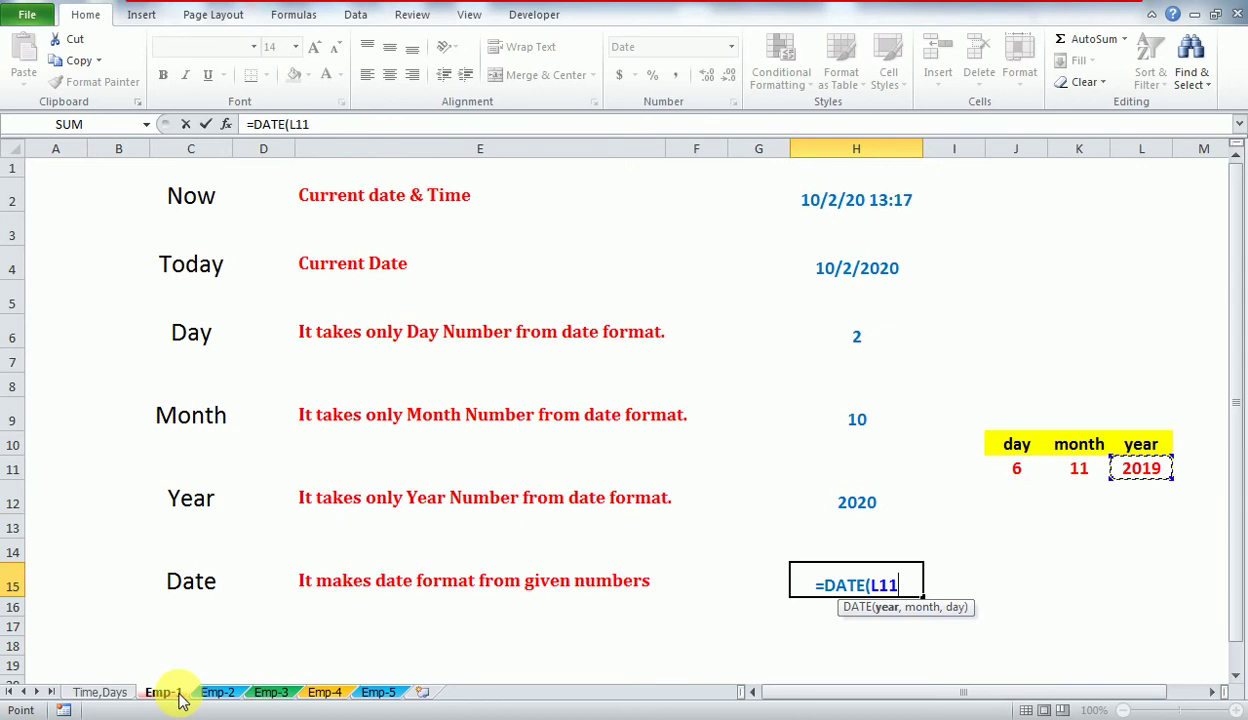
# - Add K11 as the month and J11 as the day, completing =DATE(L11,K11,J11) in cell H15
pyautogui.write(',')
pyautogui.press('Up')
pyautogui.press('Up')
pyautogui.press('Left')
pyautogui.press('Up')
pyautogui.press('Up')
pyautogui.press('Right')
pyautogui.press('Right')
pyautogui.press('Right')
pyautogui.press('Right')
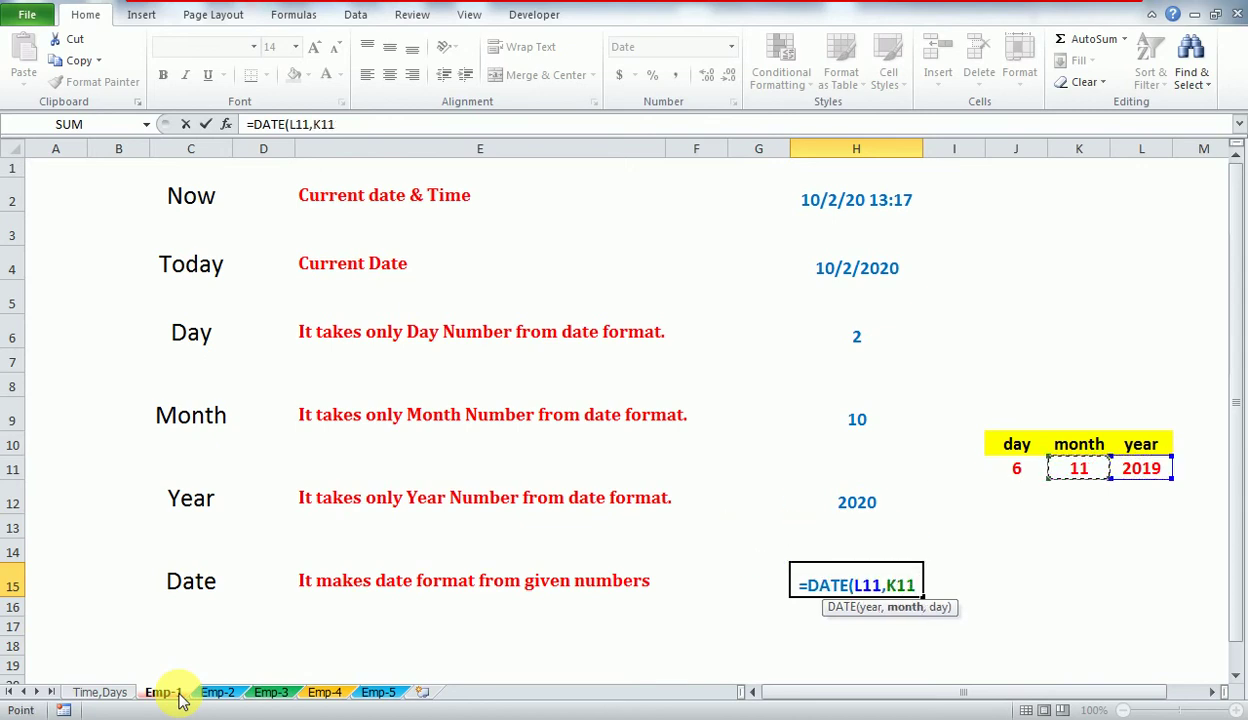
pyautogui.write(',')
pyautogui.press('Up')
pyautogui.press('Up')
pyautogui.press('Up')
pyautogui.press('Up')
pyautogui.press('Right')
pyautogui.press('Right')
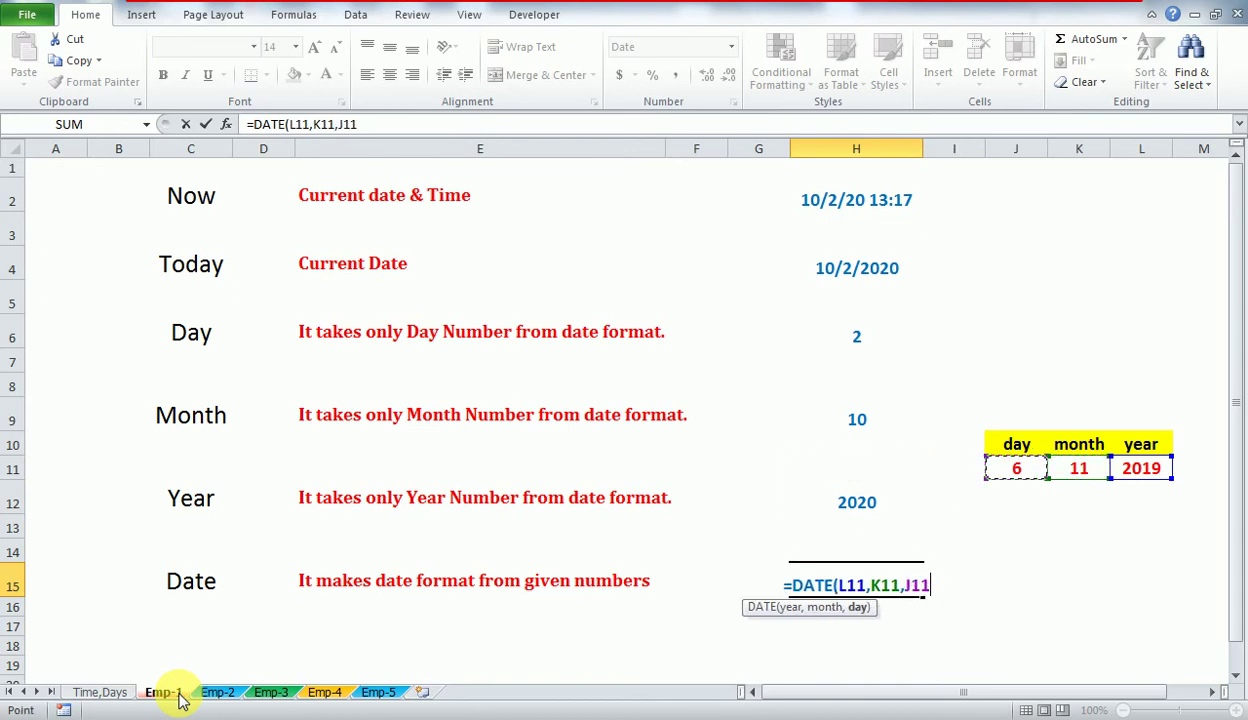
pyautogui.write(')')
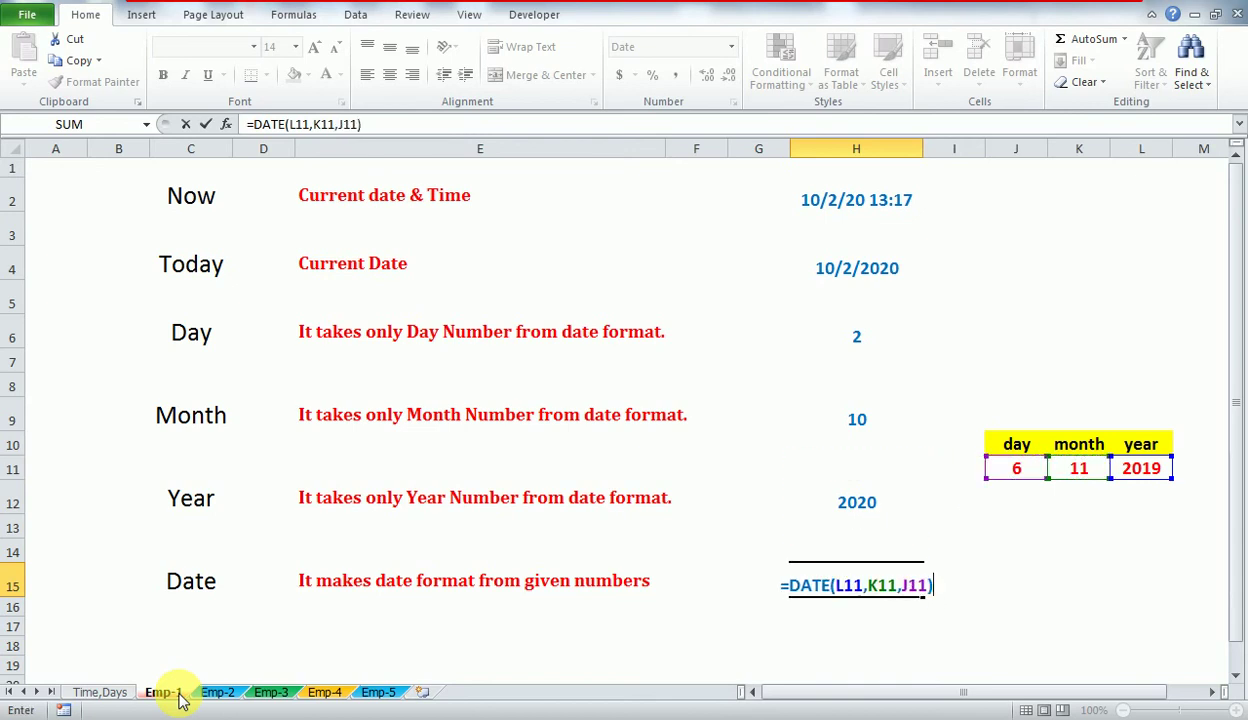
pyautogui.press('Return')
pyautogui.press('Down')
pyautogui.press('Up')
pyautogui.press('Up')
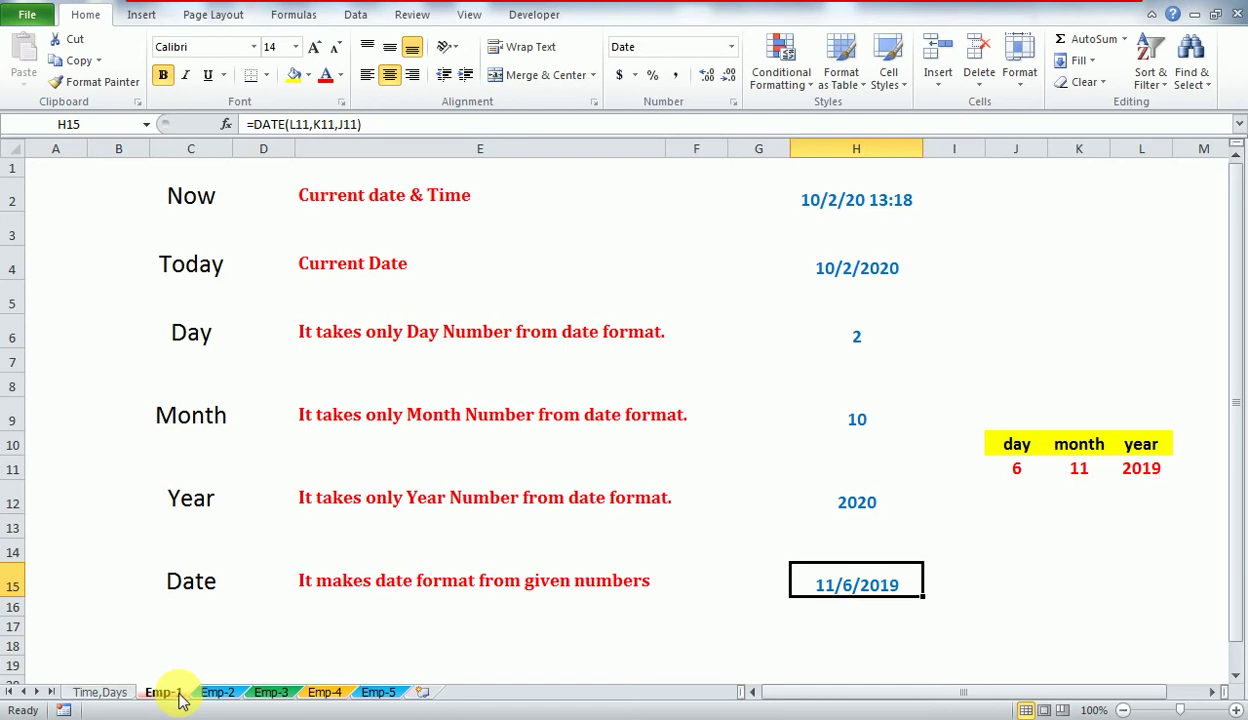
# - Review the finished formulas in column H from the Date row up to the NOW formula in H2
pyautogui.hotkey('shift', 'Up')
pyautogui.hotkey('shift', 'Up')
pyautogui.hotkey('shift', 'Up')
pyautogui.hotkey('shift', 'Up')
pyautogui.hotkey('shift', 'Up')
pyautogui.hotkey('shift', 'Up')
pyautogui.hotkey('shift', 'Up')
pyautogui.hotkey('shift', 'Up')
pyautogui.hotkey('shift', 'Up')
pyautogui.hotkey('shift', 'Up')
pyautogui.hotkey('shift', 'Up')
pyautogui.hotkey('shift', 'Up')
pyautogui.hotkey('shift', 'Up')
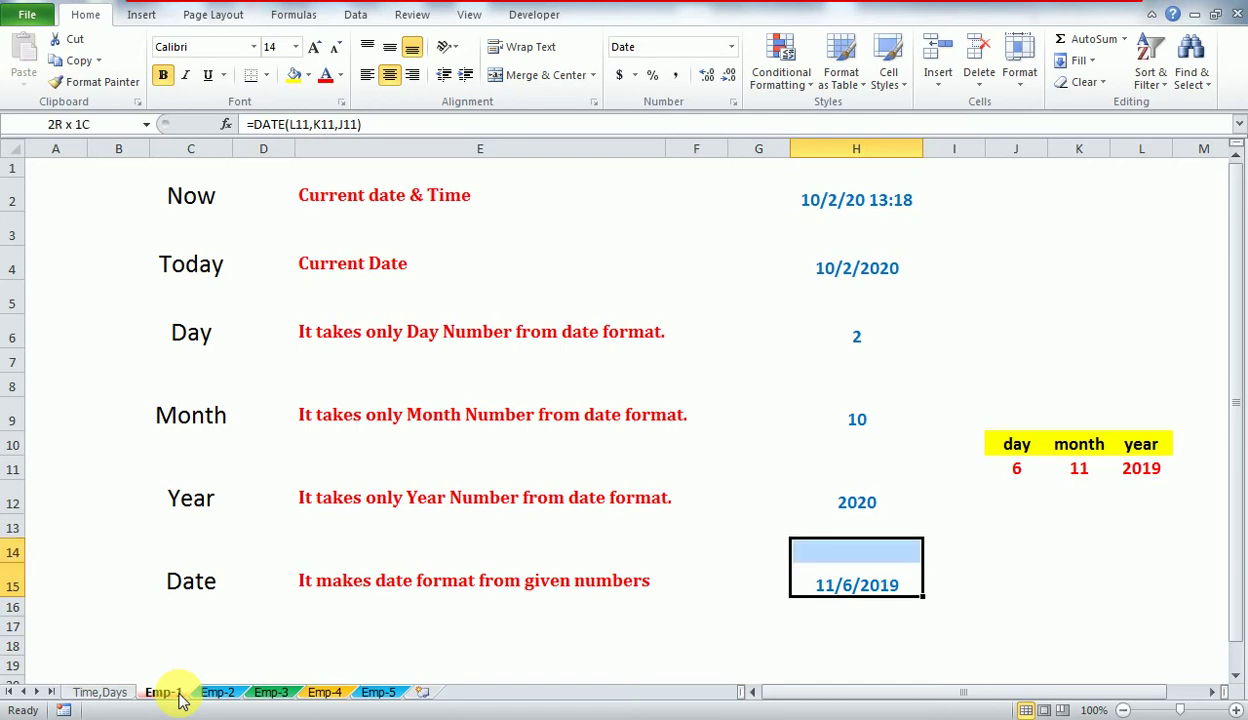
pyautogui.press('Down')
pyautogui.press('Up')
pyautogui.press('Up')
pyautogui.press('Up')
pyautogui.press('Up')
pyautogui.press('Up')
pyautogui.press('Up')
pyautogui.press('Up')
pyautogui.press('Up')
pyautogui.press('Up')
pyautogui.press('Up')
pyautogui.press('Up')
pyautogui.press('Up')
pyautogui.press('Up')
pyautogui.press('Up')
pyautogui.press('Up')
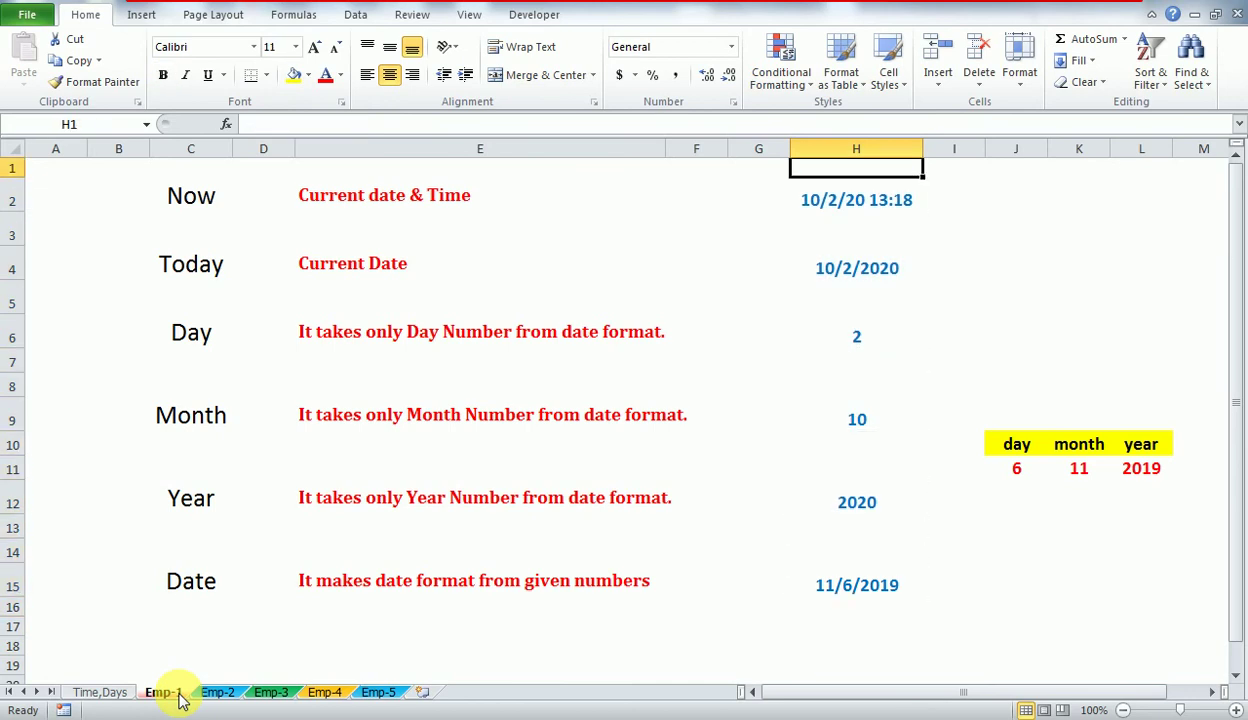
pyautogui.press('Down')
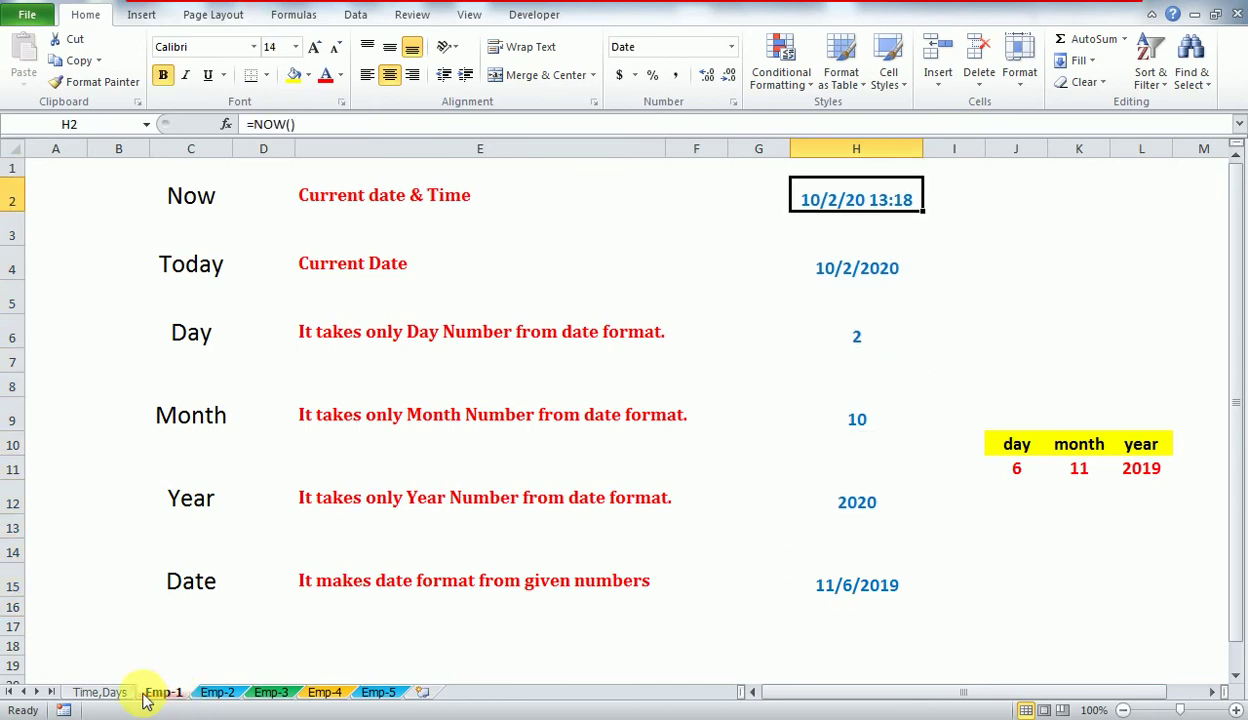
# - Check the topic list on the Time,Days sheet and open the Emp-2 sheet for the time functions
pyautogui.click(104, 693)
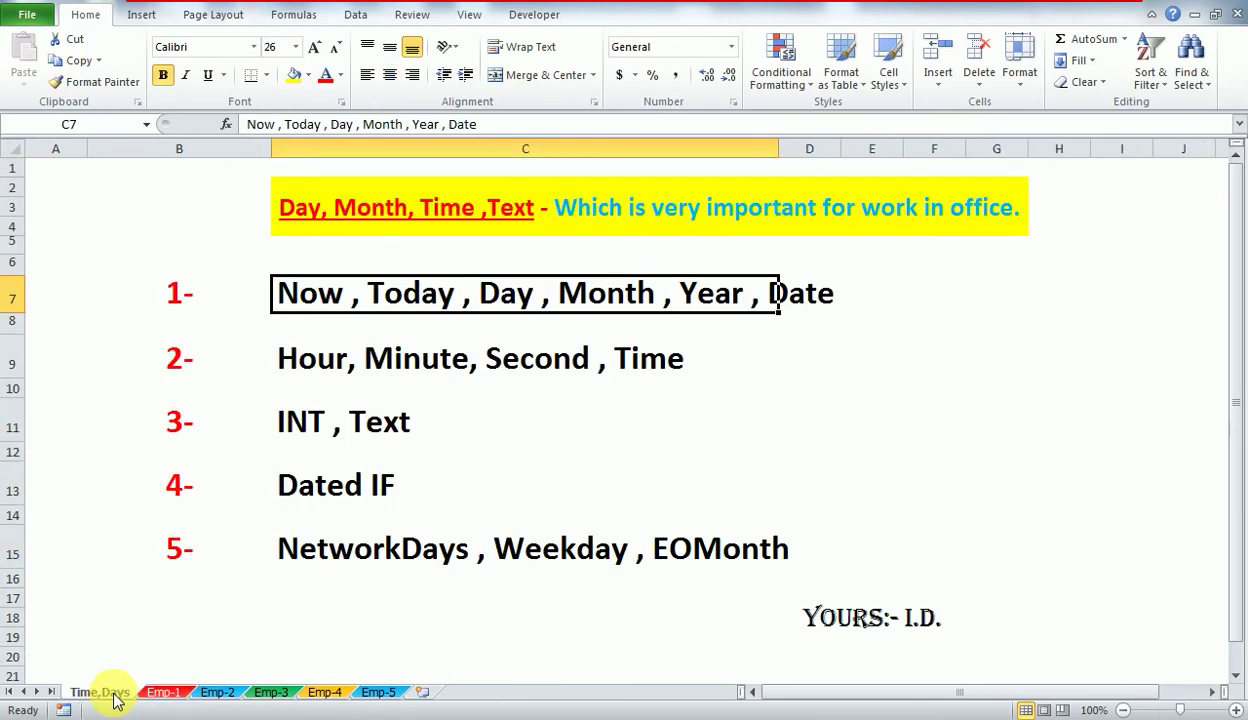
pyautogui.click(334, 390)
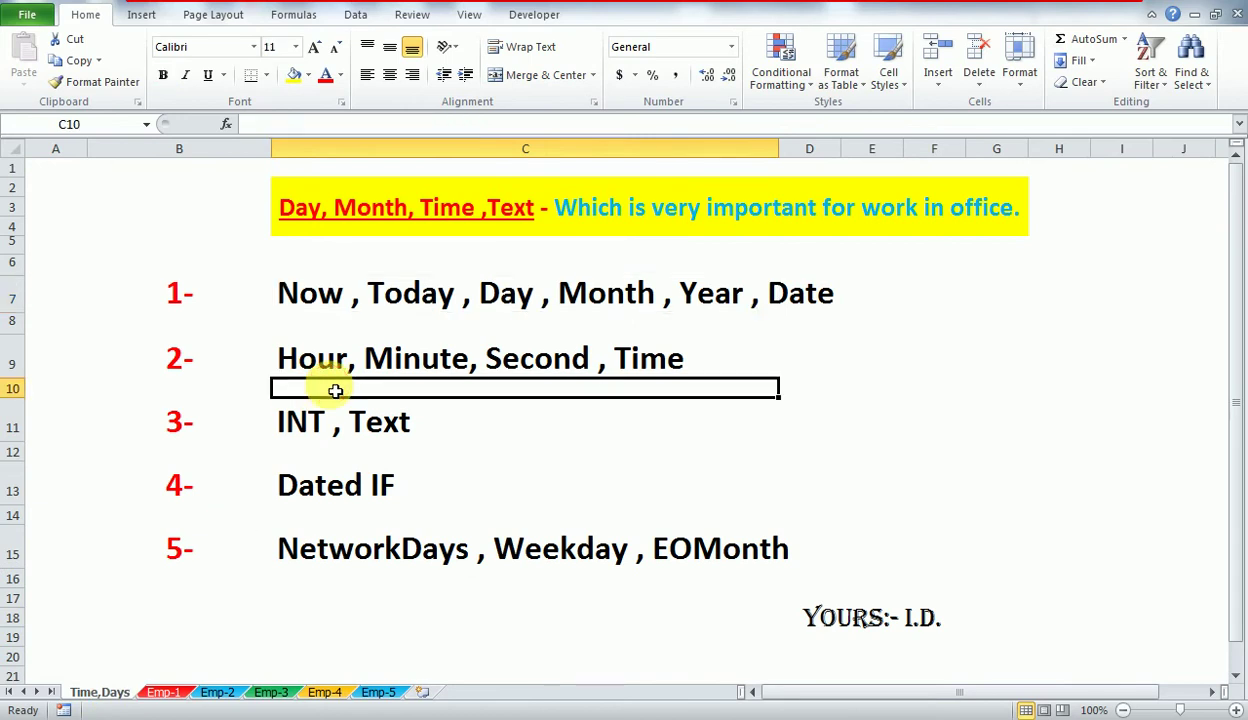
pyautogui.click(217, 693)
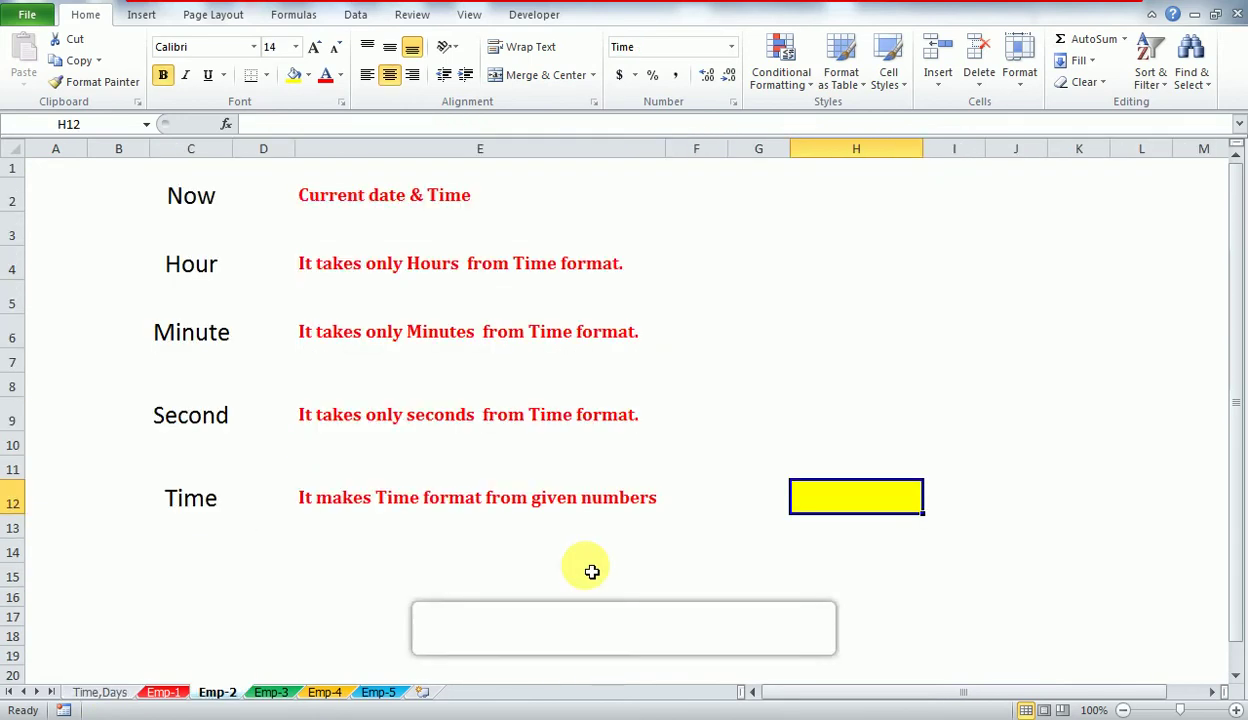
# - Enter the formula =NOW() in cell H2 of the Now row on the Emp-2 sheet
pyautogui.press('Up')
pyautogui.press('Up')
pyautogui.press('Up')
pyautogui.press('Up')
pyautogui.press('Up')
pyautogui.press('Up')
pyautogui.press('Up')
pyautogui.press('Up')
pyautogui.press('Up')
pyautogui.press('Up')
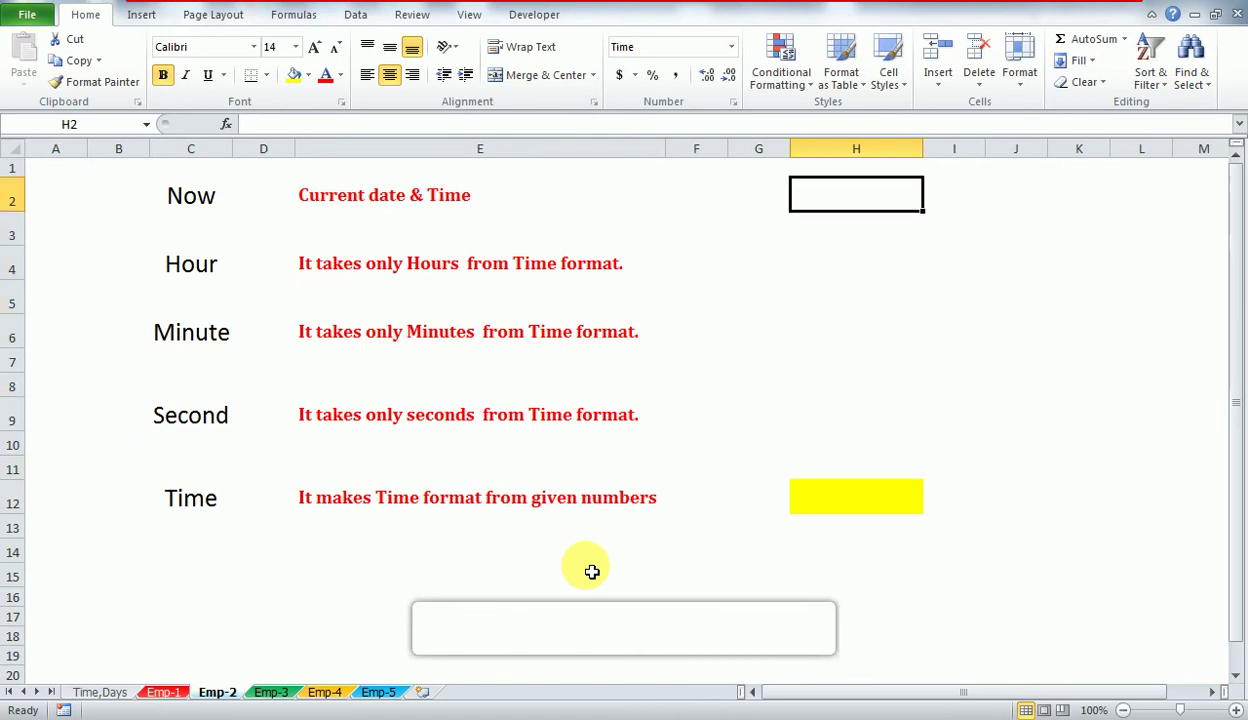
pyautogui.write('=n')
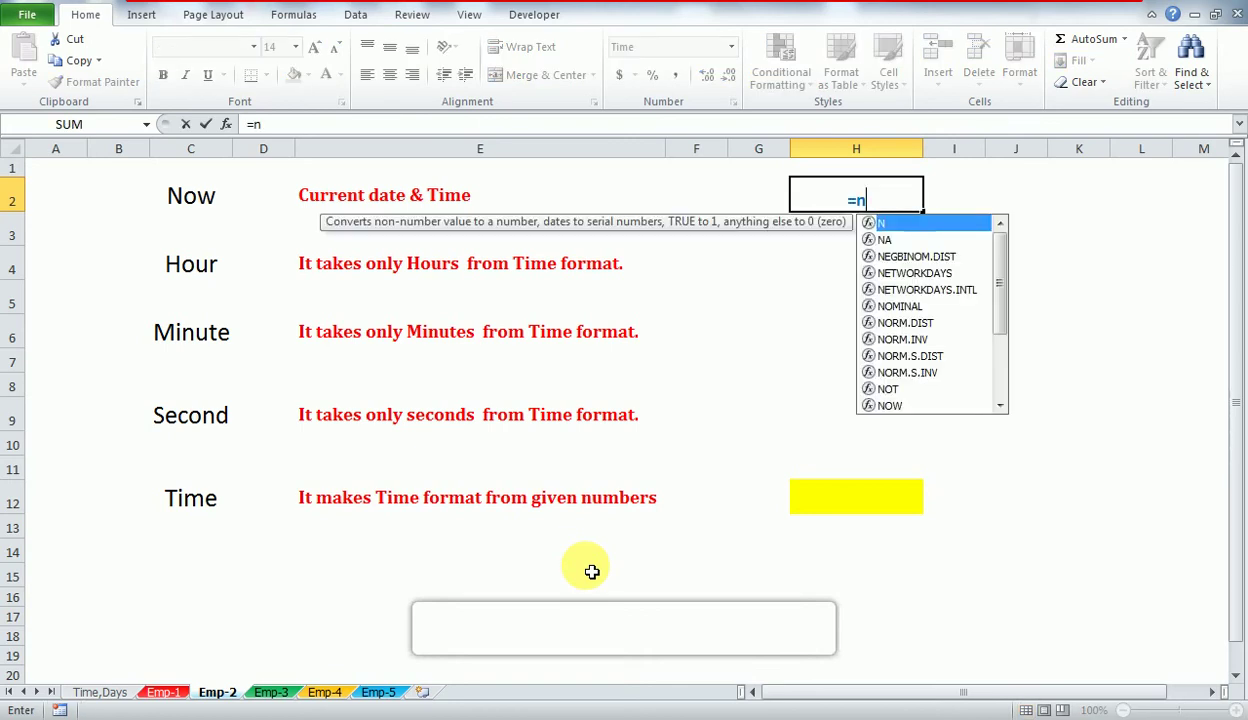
pyautogui.write('oq')
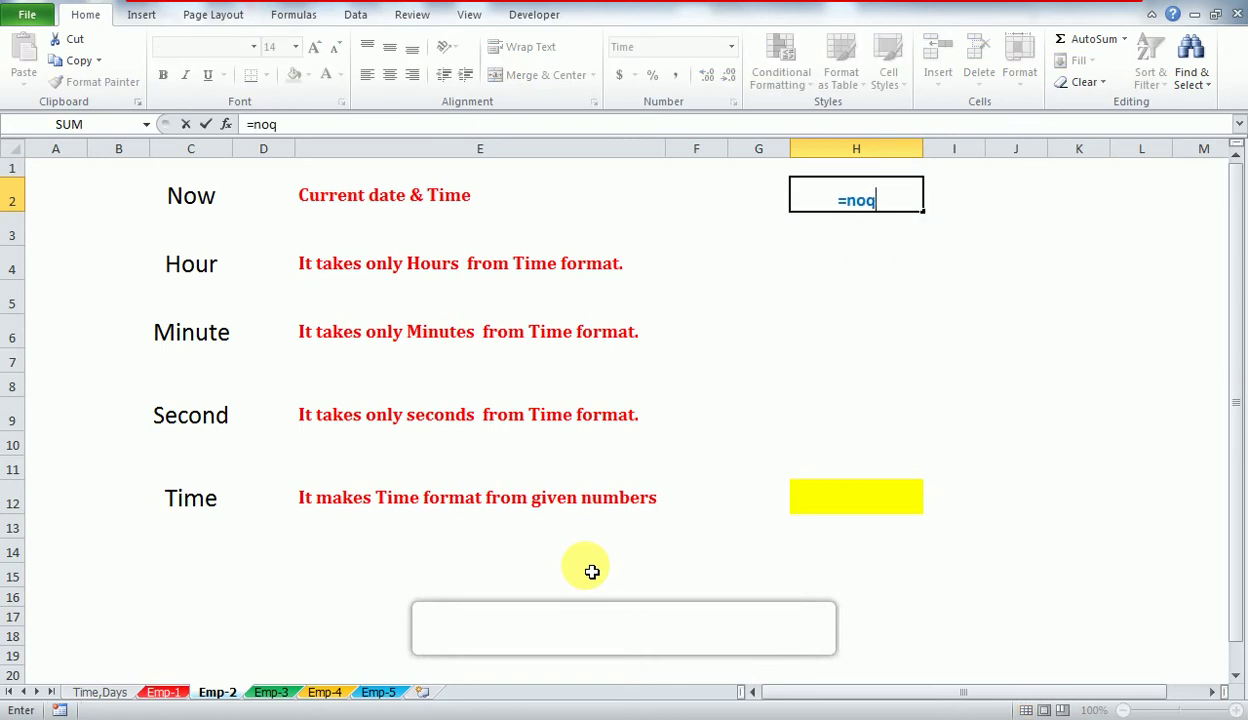
pyautogui.press('BackSpace')
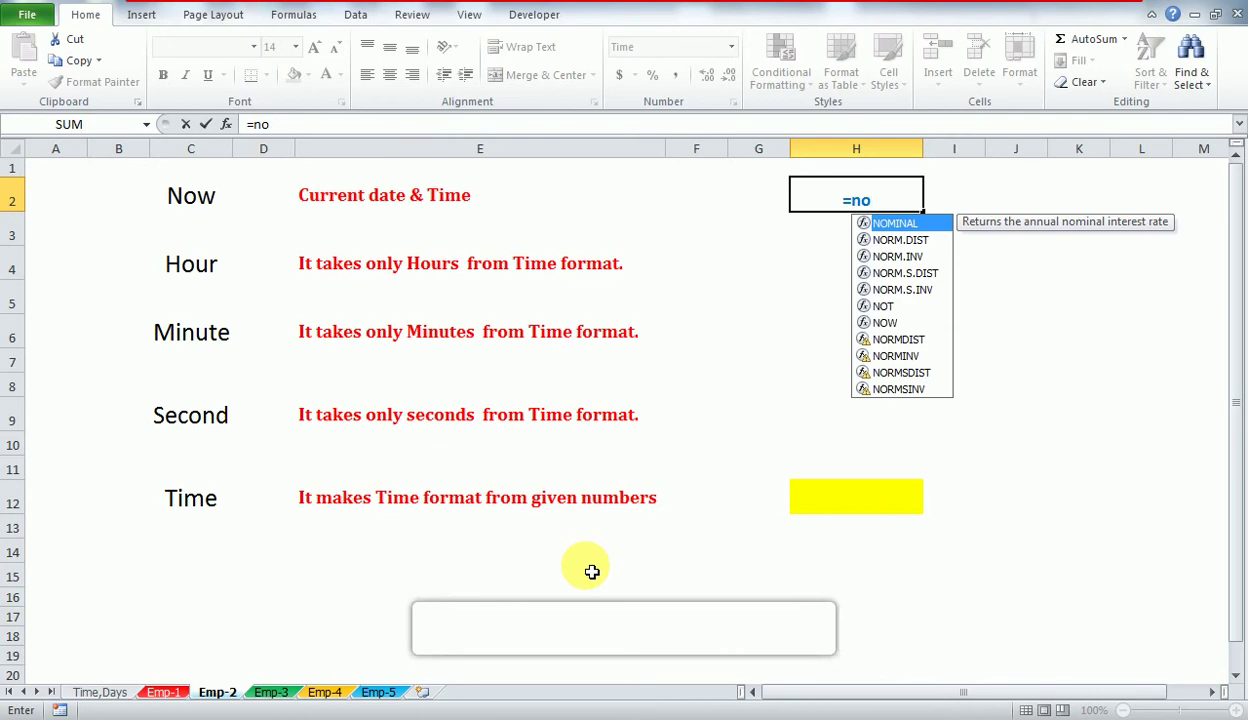
pyautogui.write('w()')
pyautogui.press('Return')
pyautogui.press('Up')
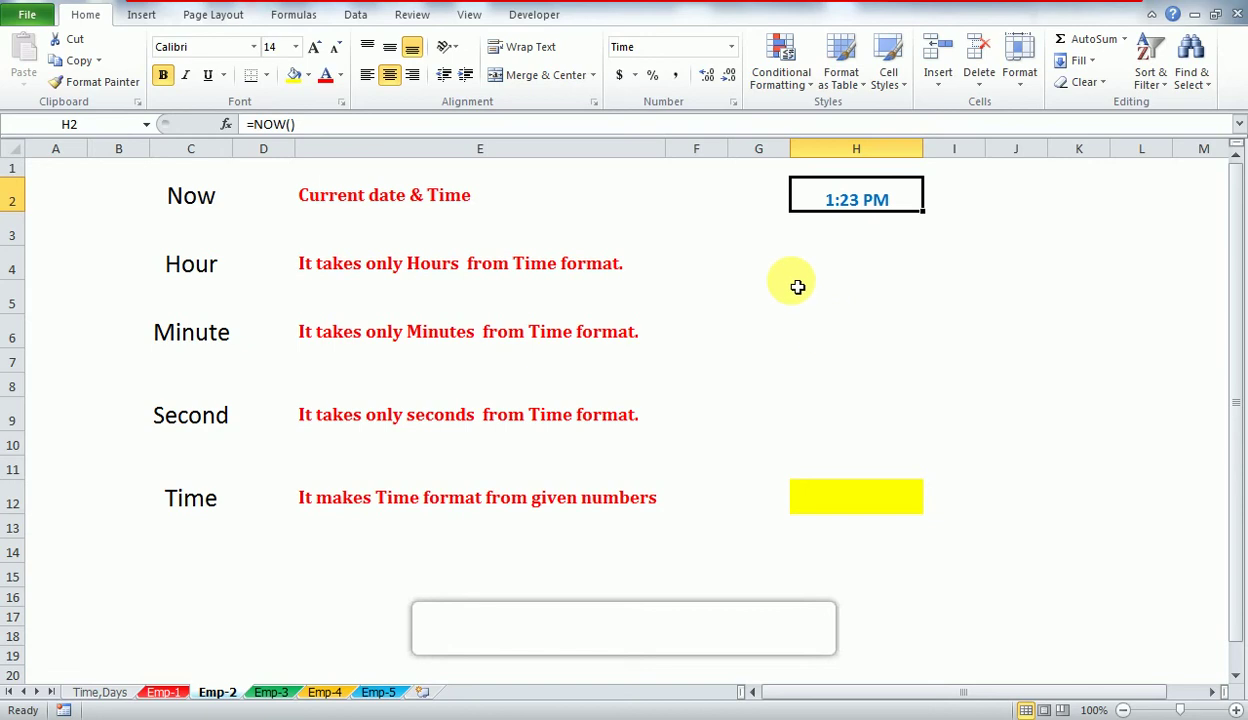
# - Format cell H2 with the Time number category and the 1:30 PM type
pyautogui.rightClick(873, 200)
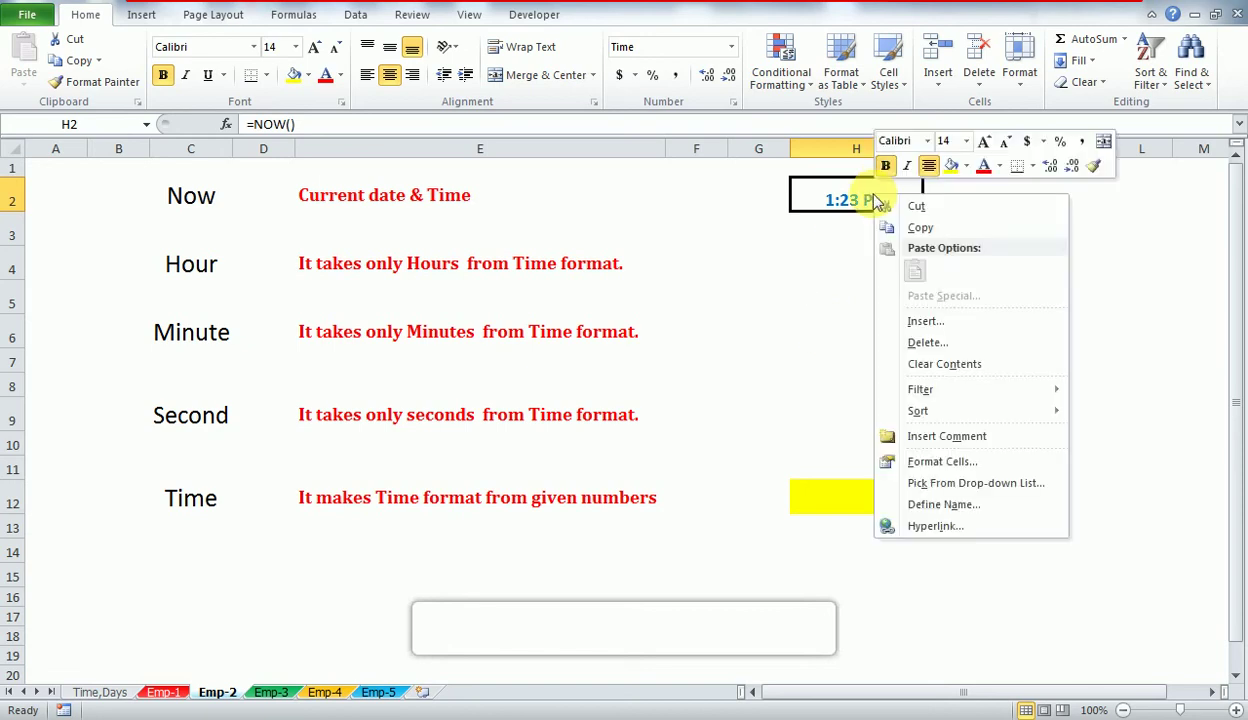
pyautogui.click(916, 466)
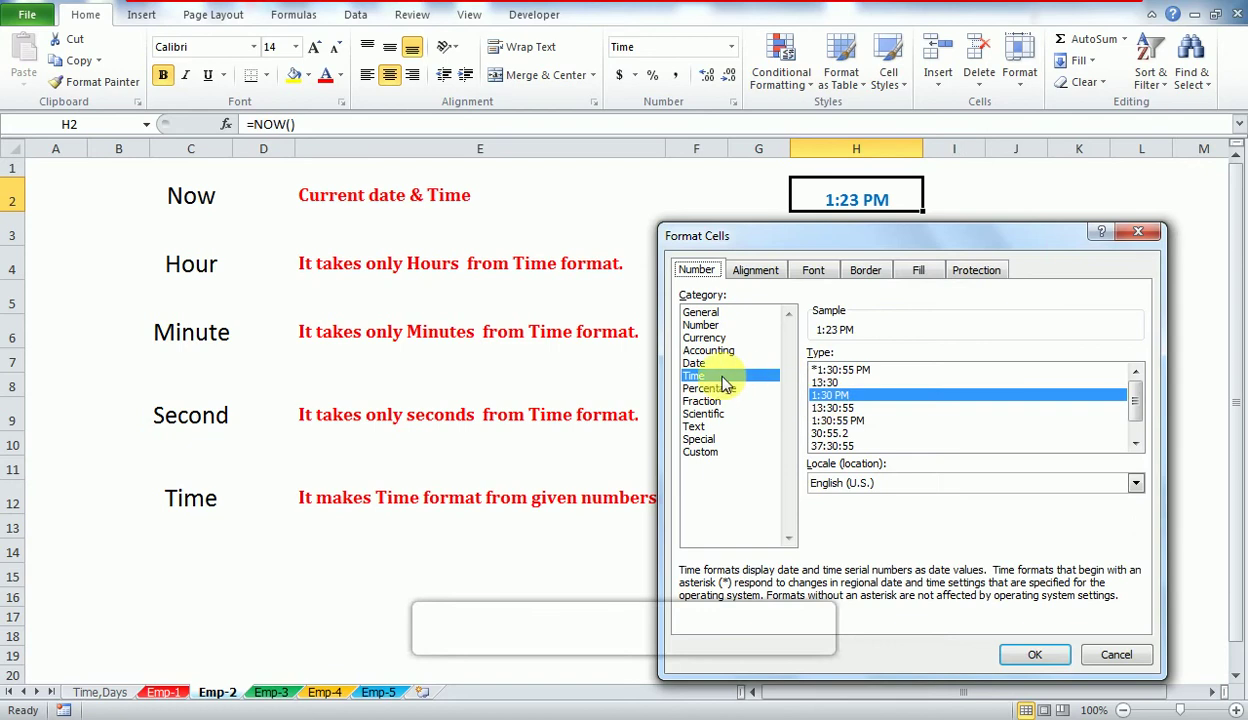
pyautogui.doubleClick(826, 405)
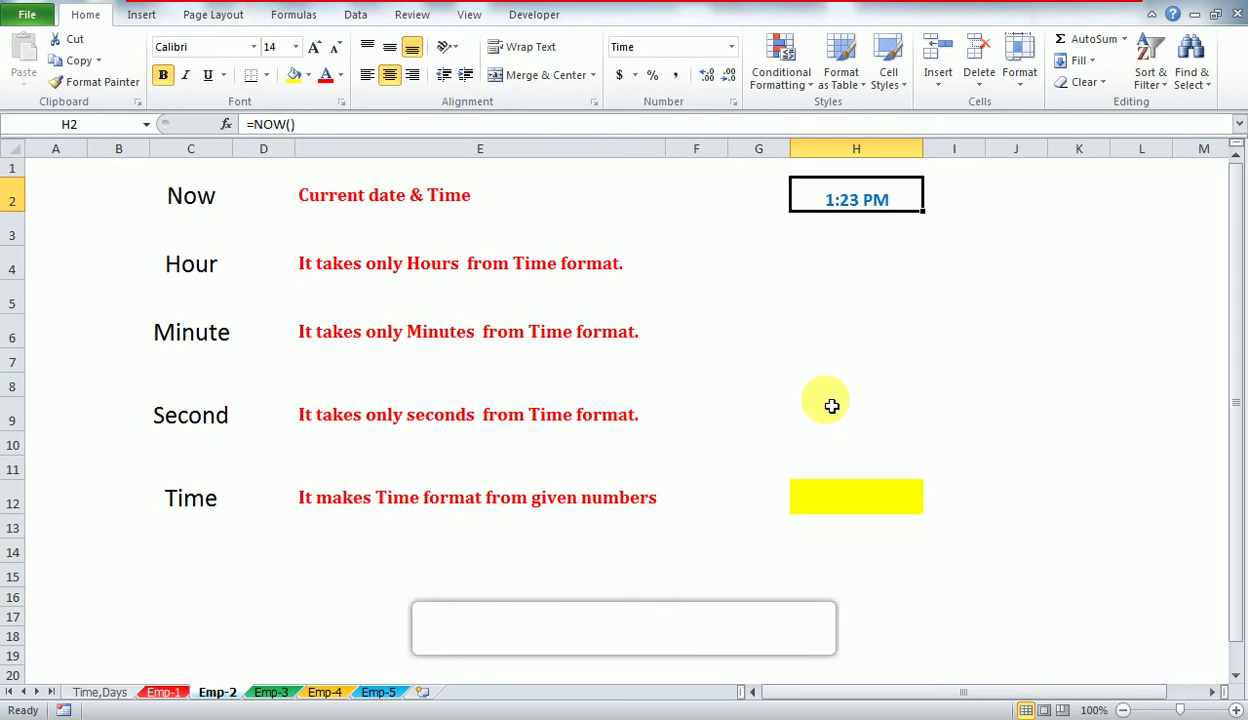
# - Enter the formula =HOUR(H2) in cell H4 of the Hour row to extract the hour from the current time
pyautogui.press('Down')
pyautogui.press('Down')
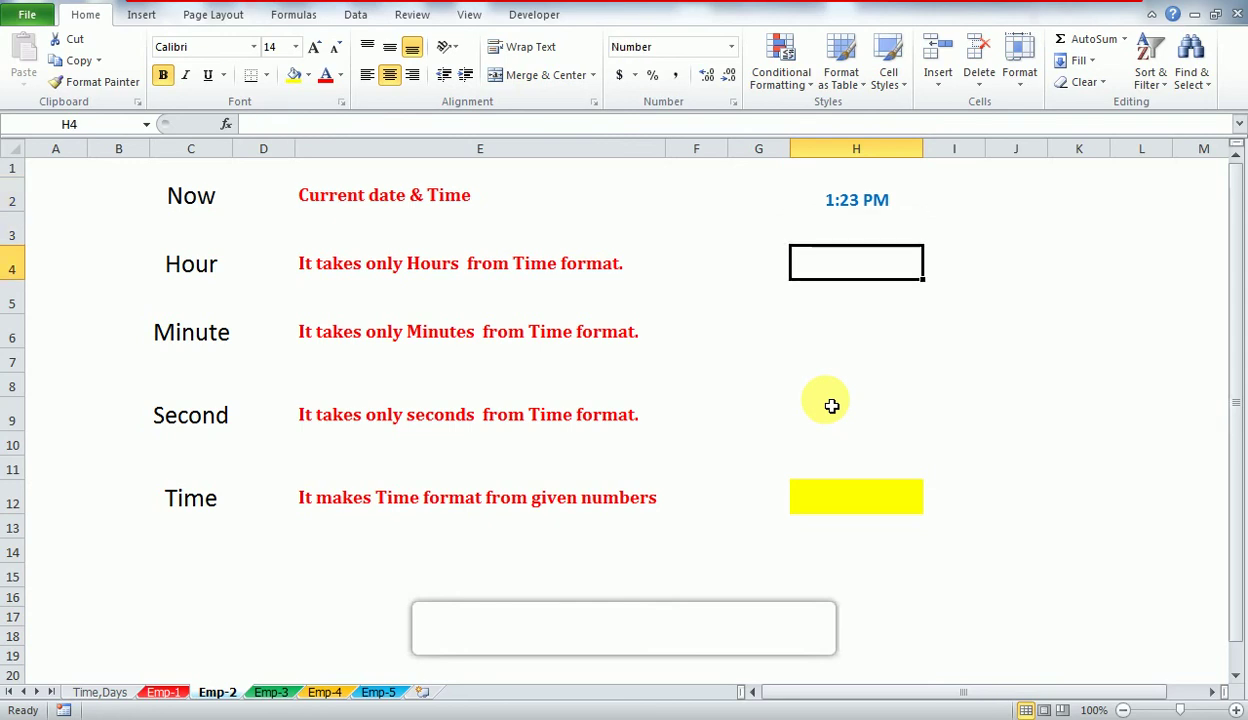
pyautogui.write('=hou')
pyautogui.press('Tab')
pyautogui.press('Up')
pyautogui.press('Up')
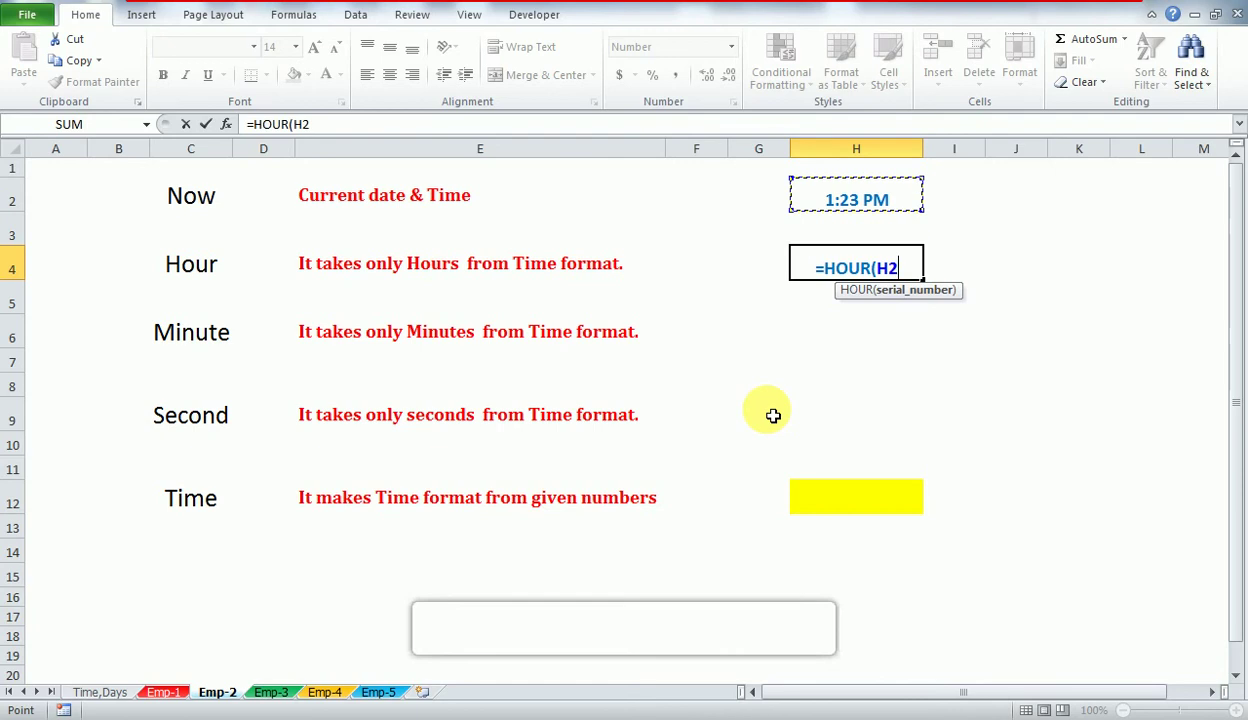
pyautogui.press('Return')
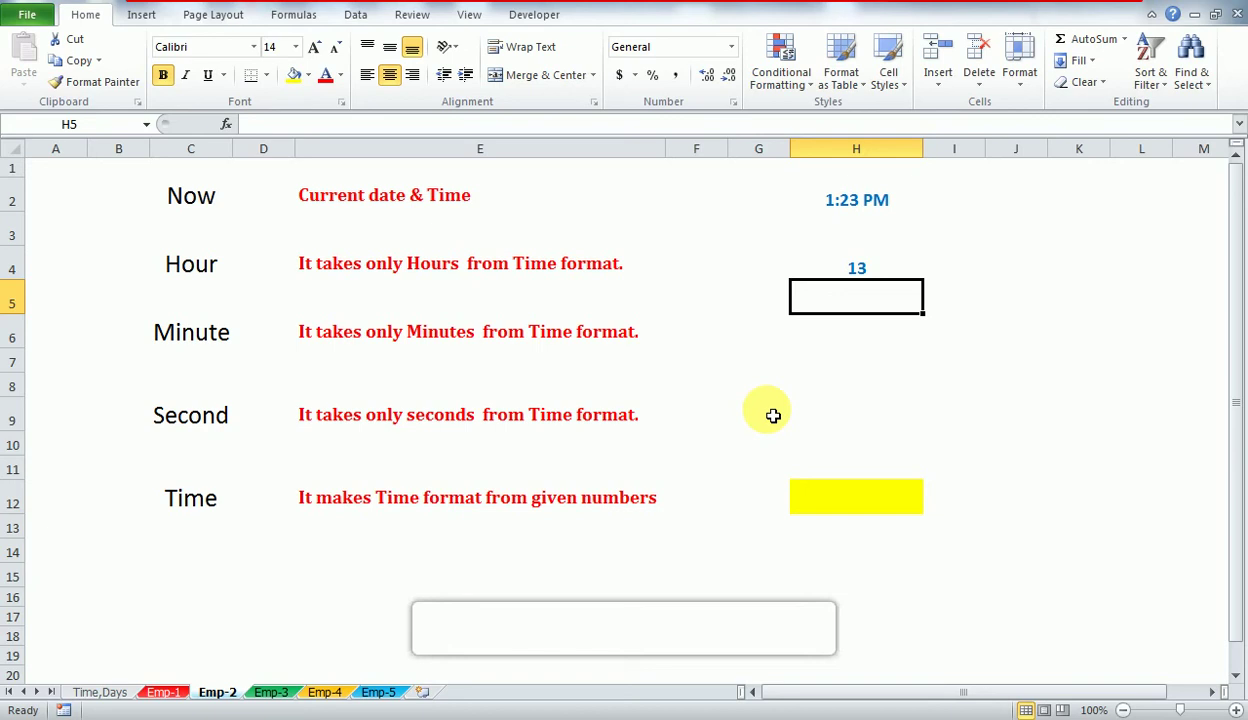
# - Enter the formula =MINUTE(H2) in cell H6 of the Minute row to extract the minutes from the current time
pyautogui.press('Up')
pyautogui.press('Down')
pyautogui.press('Down')
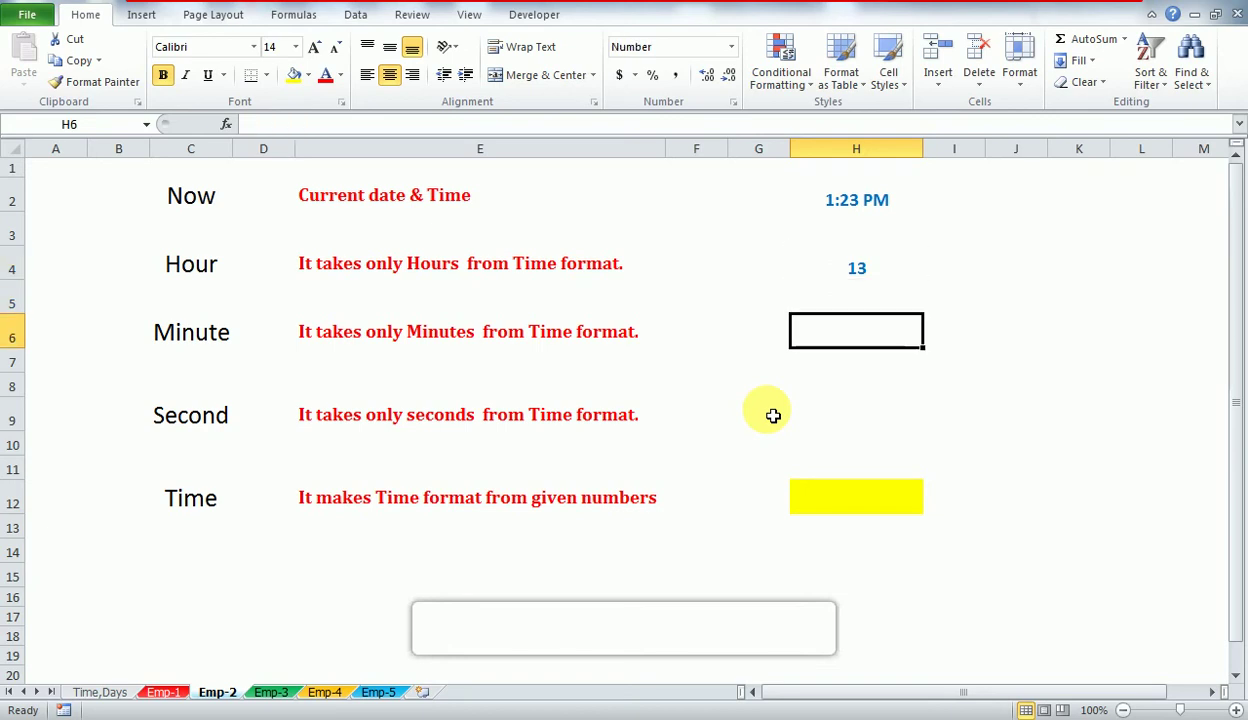
pyautogui.write('=')
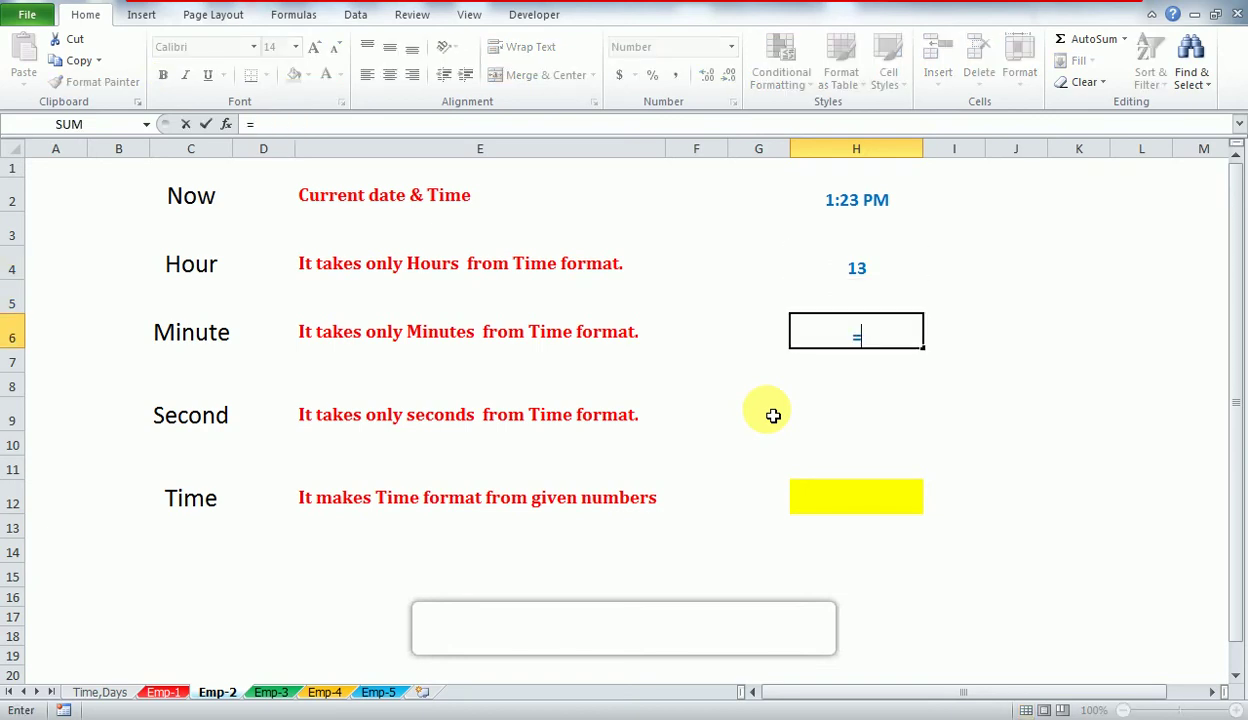
pyautogui.write('min')
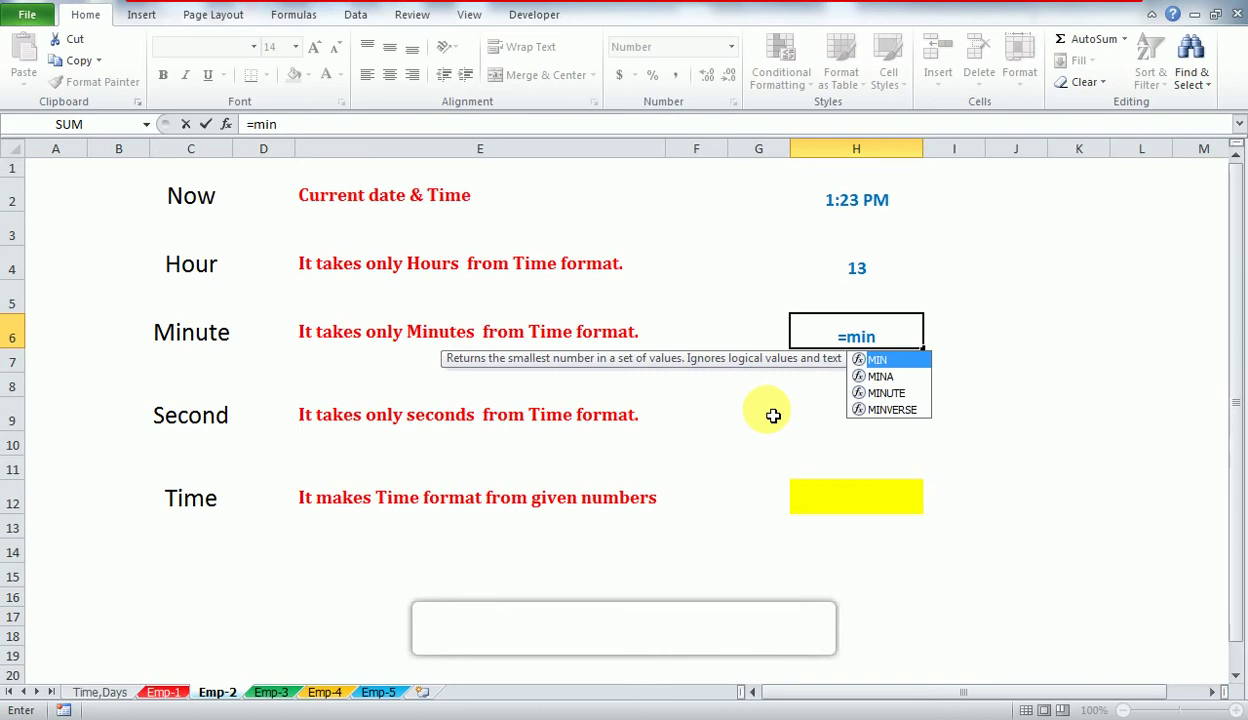
pyautogui.press('Down')
pyautogui.press('Down')
pyautogui.press('Tab')
pyautogui.press('Up')
pyautogui.press('Up')
pyautogui.press('Up')
pyautogui.press('Up')
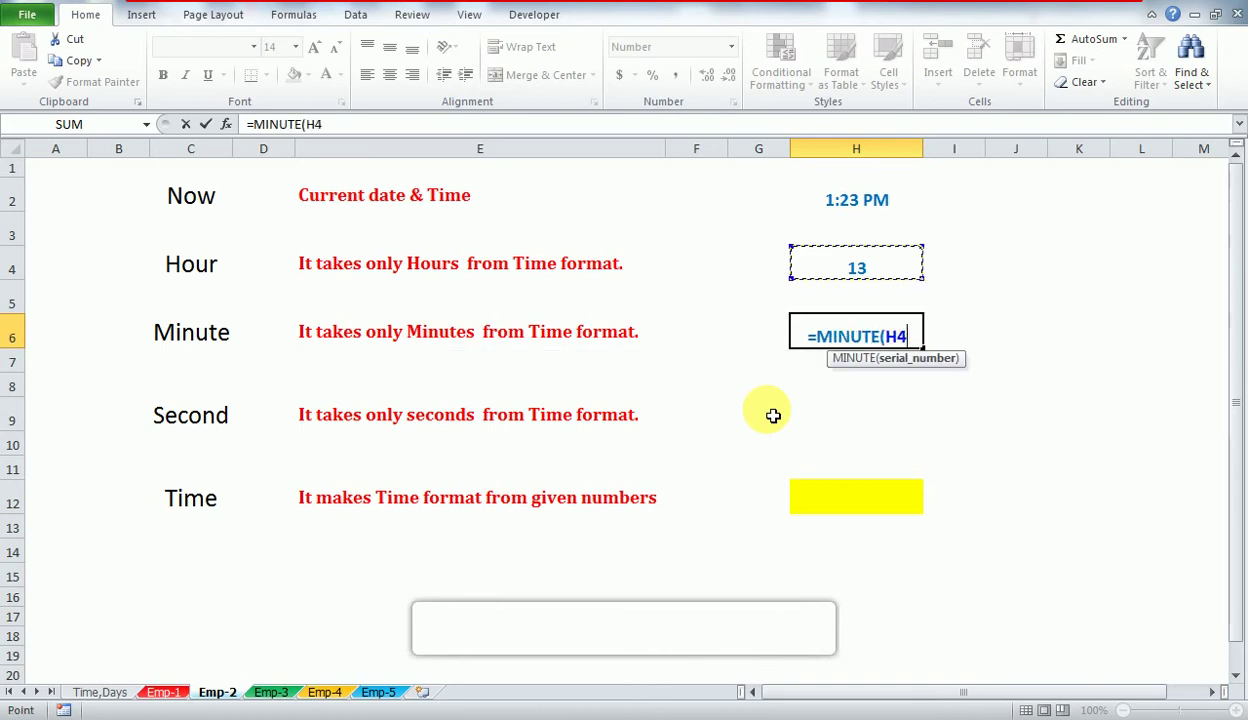
pyautogui.press('Return')
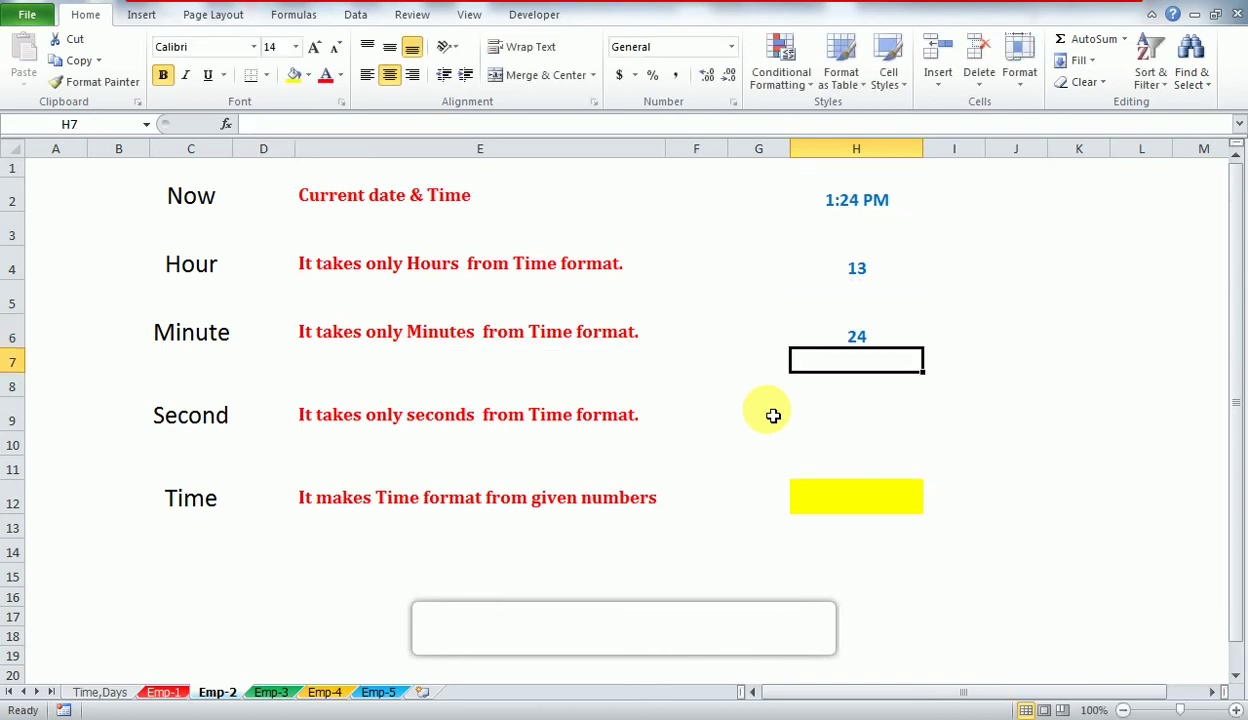
# - Enter the formula =SECOND(H2) in cell H9 of the Second row to extract the seconds from the current time
pyautogui.press('Down')
pyautogui.press('Down')
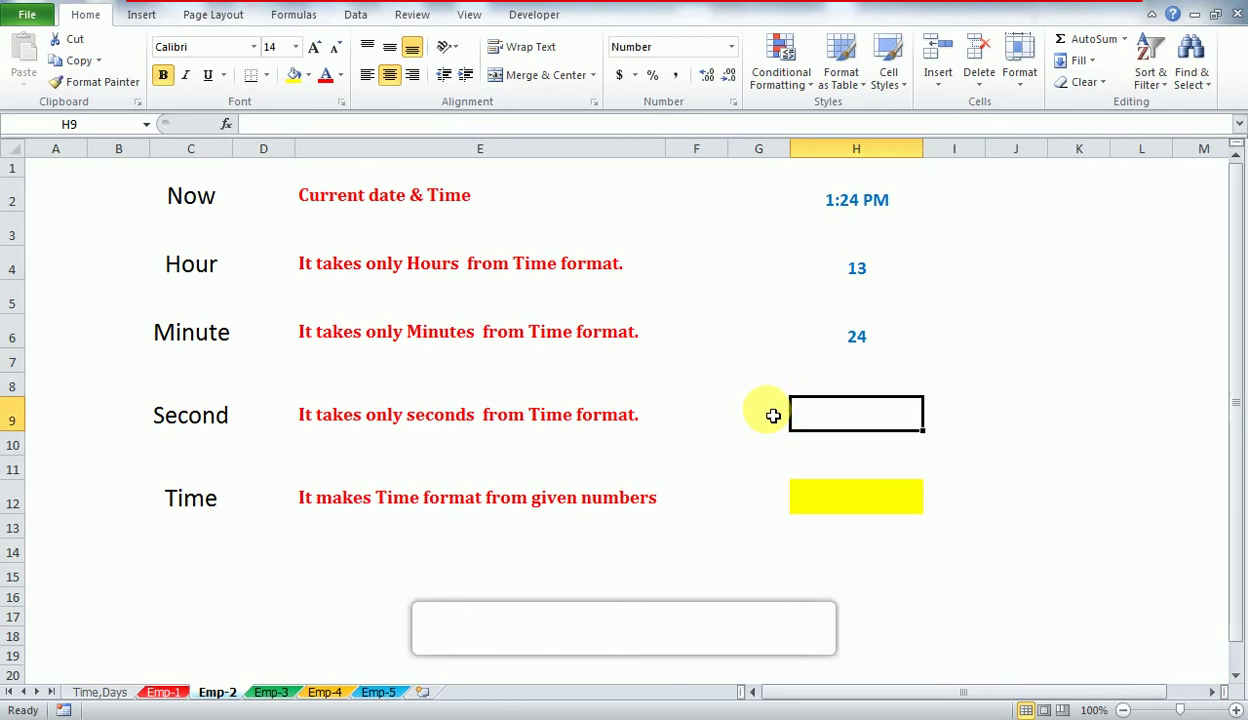
pyautogui.write('=sw')
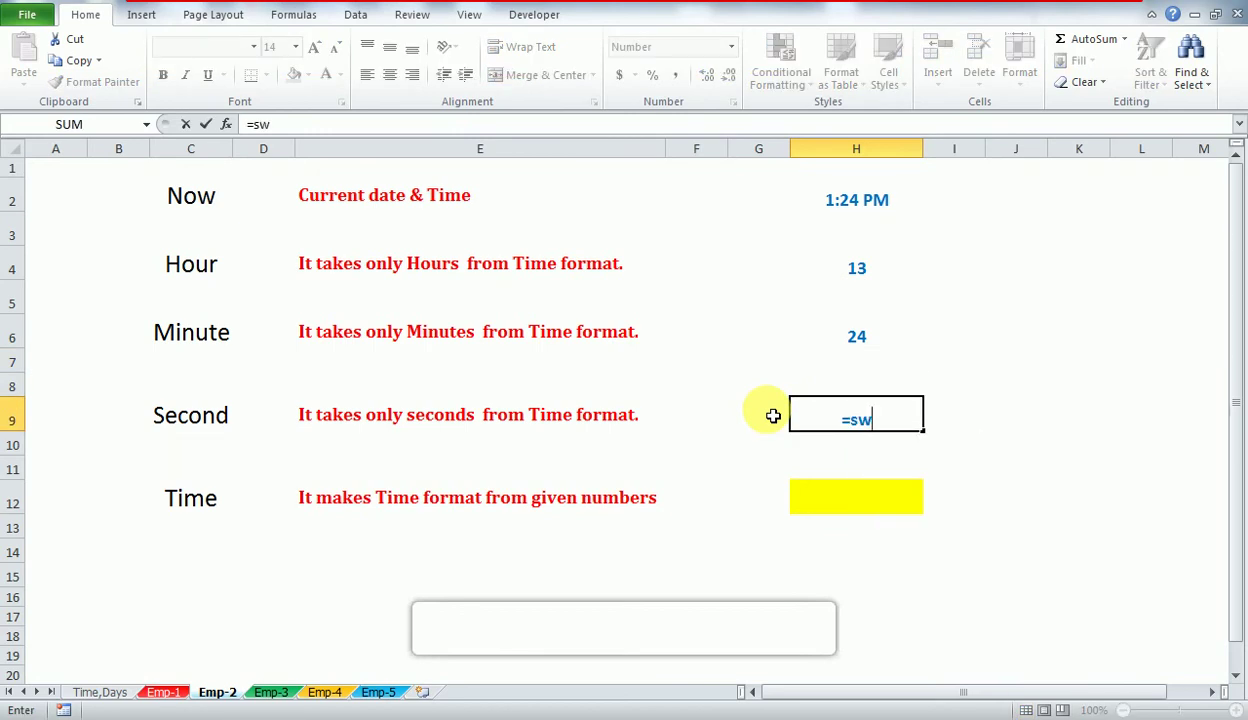
pyautogui.press('BackSpace')
pyautogui.write('e')
pyautogui.press('Down')
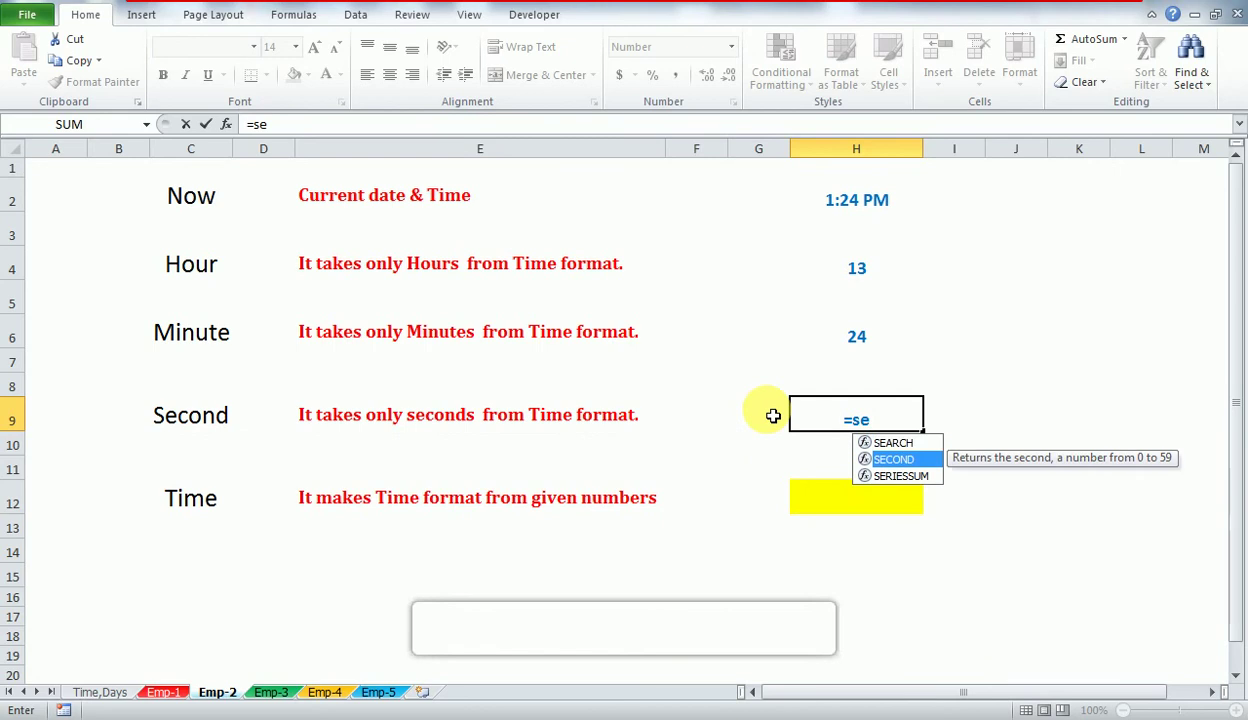
pyautogui.press('Tab')
pyautogui.press('Up')
pyautogui.press('Up')
pyautogui.press('Up')
pyautogui.press('Up')
pyautogui.press('Up')
pyautogui.press('Up')
pyautogui.press('Up')
pyautogui.press('Return')
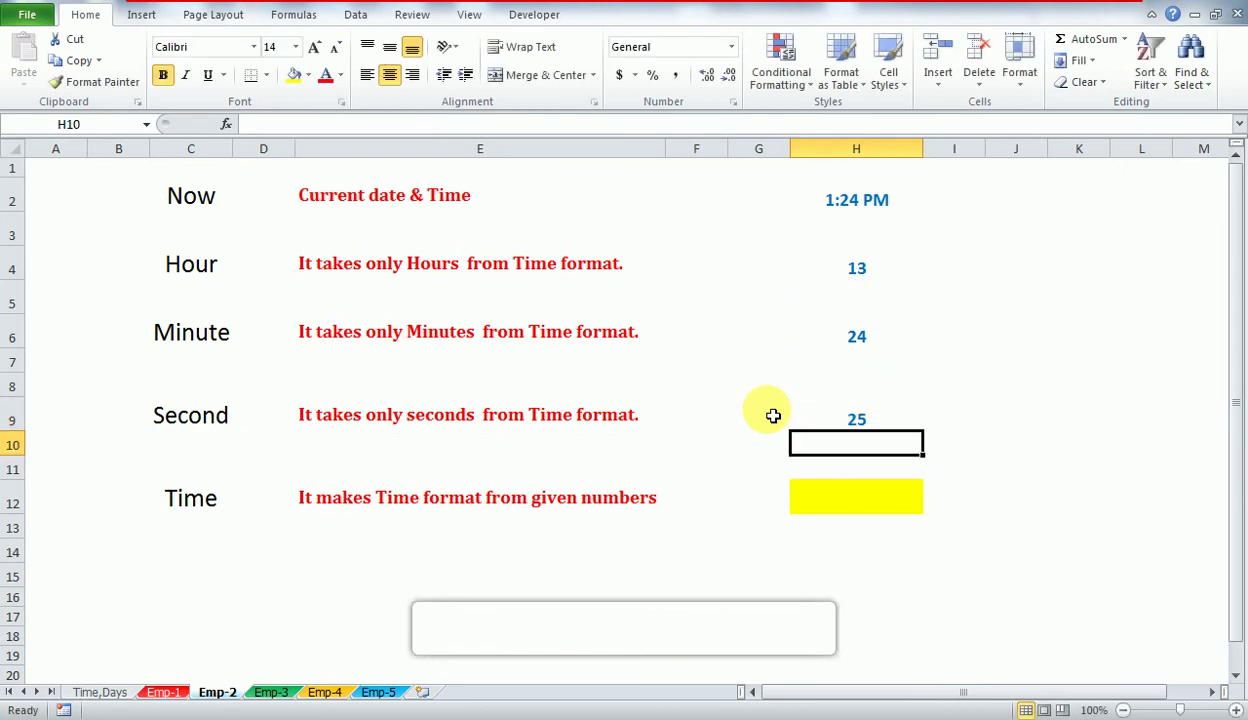
# - Review the formulas in column H between the Second row's cell H9 and the Now row's cell H2
pyautogui.press('Up')
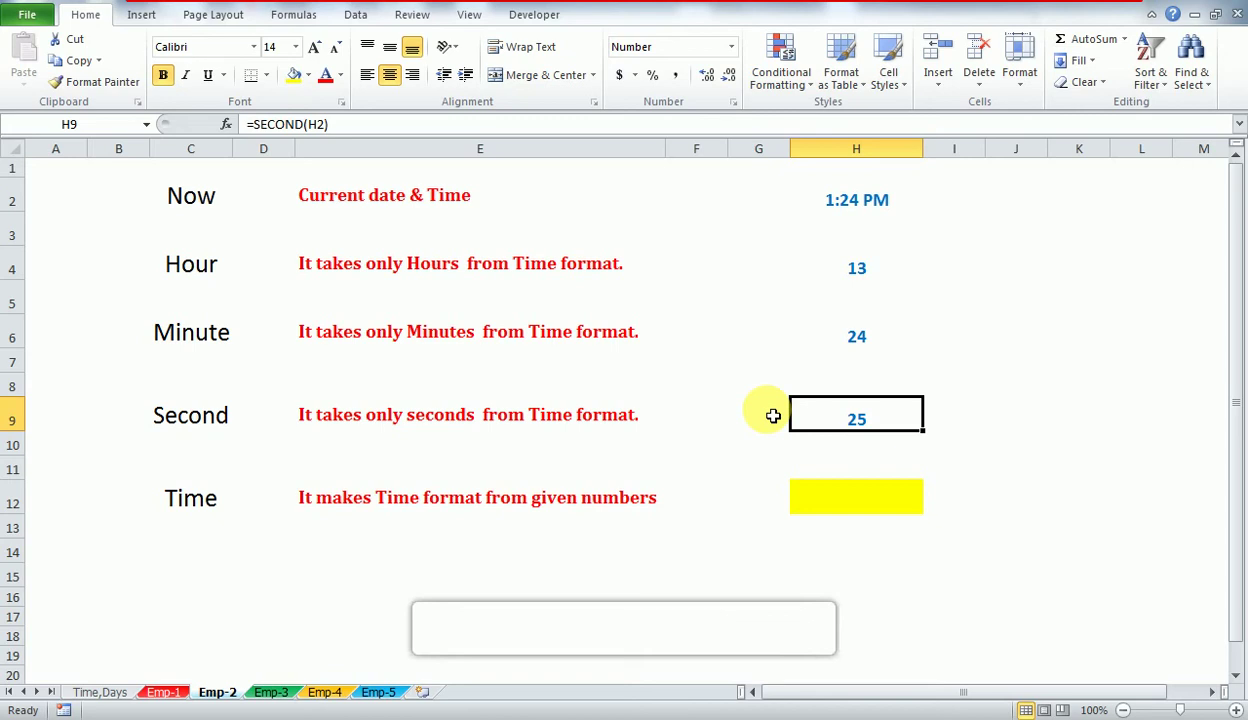
pyautogui.press('Up')
pyautogui.press('Up')
pyautogui.press('Up')
pyautogui.press('Up')
pyautogui.press('Up')
pyautogui.press('Up')
pyautogui.press('Up')
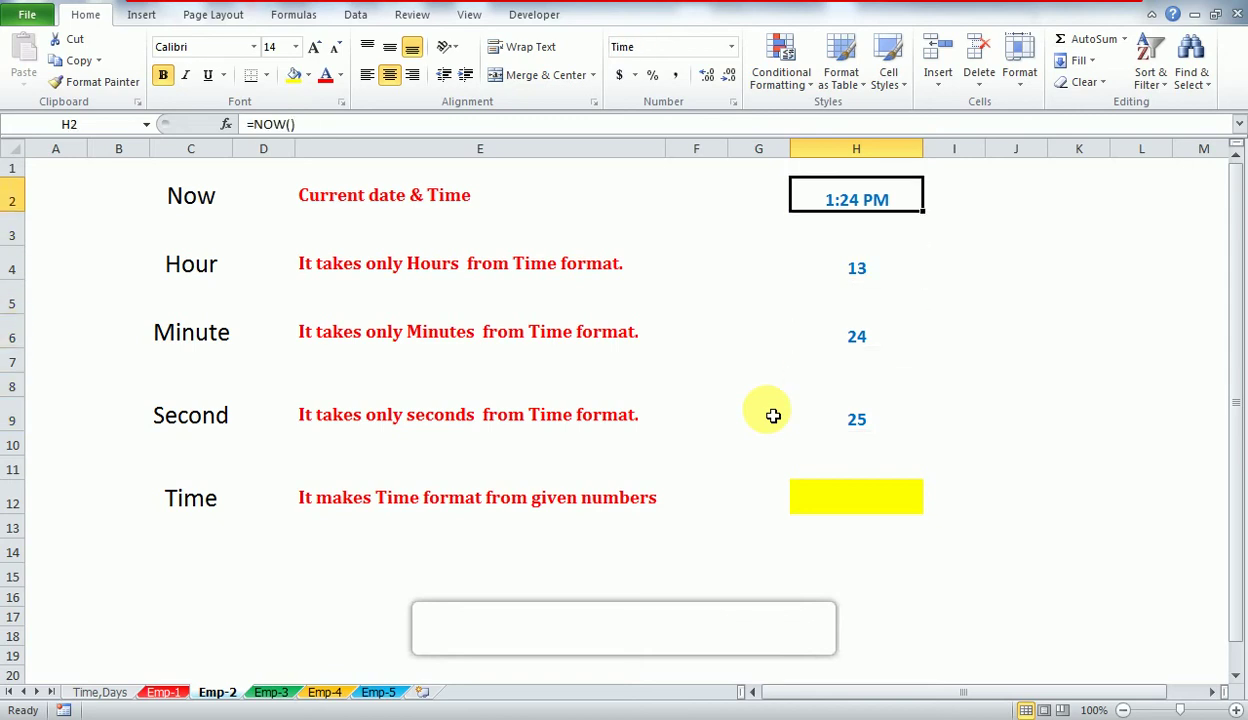
pyautogui.press('Down')
pyautogui.press('Down')
pyautogui.press('Down')
pyautogui.press('Down')
pyautogui.press('Down')
pyautogui.press('Down')
pyautogui.press('Down')
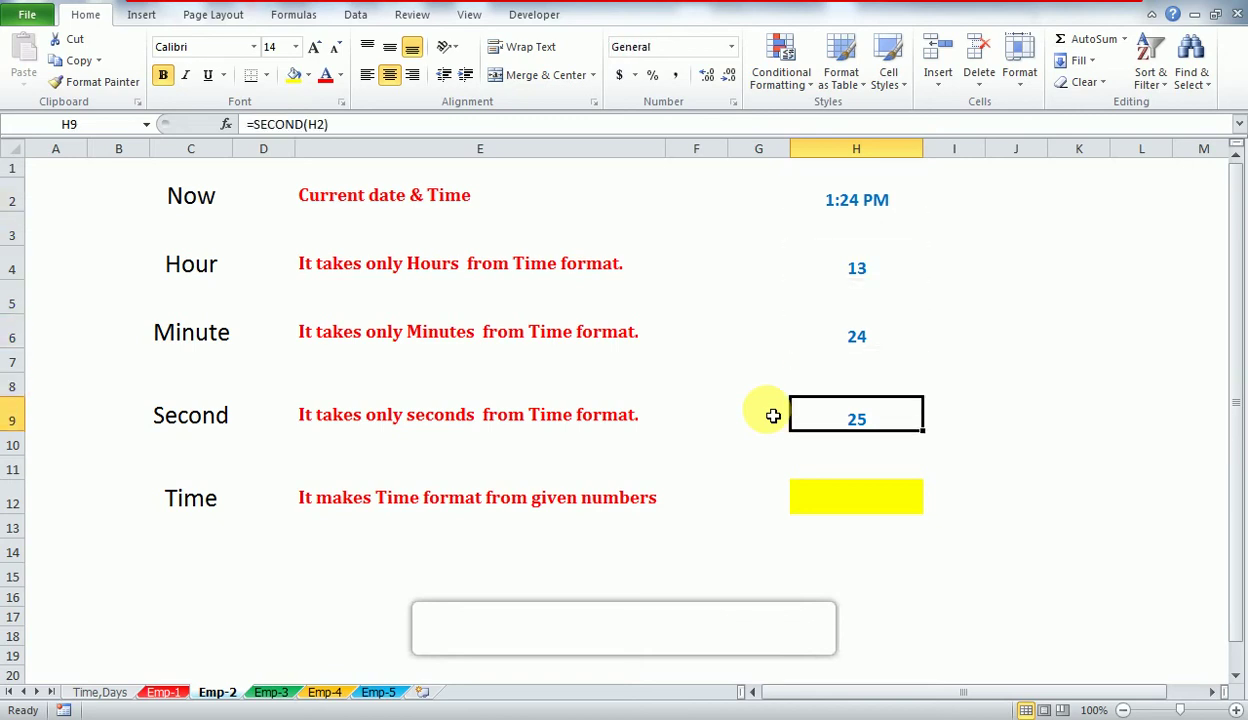
# - Re-enter the unchanged SECOND formula in cell H9 twice to refresh the extracted seconds
pyautogui.press('F2')
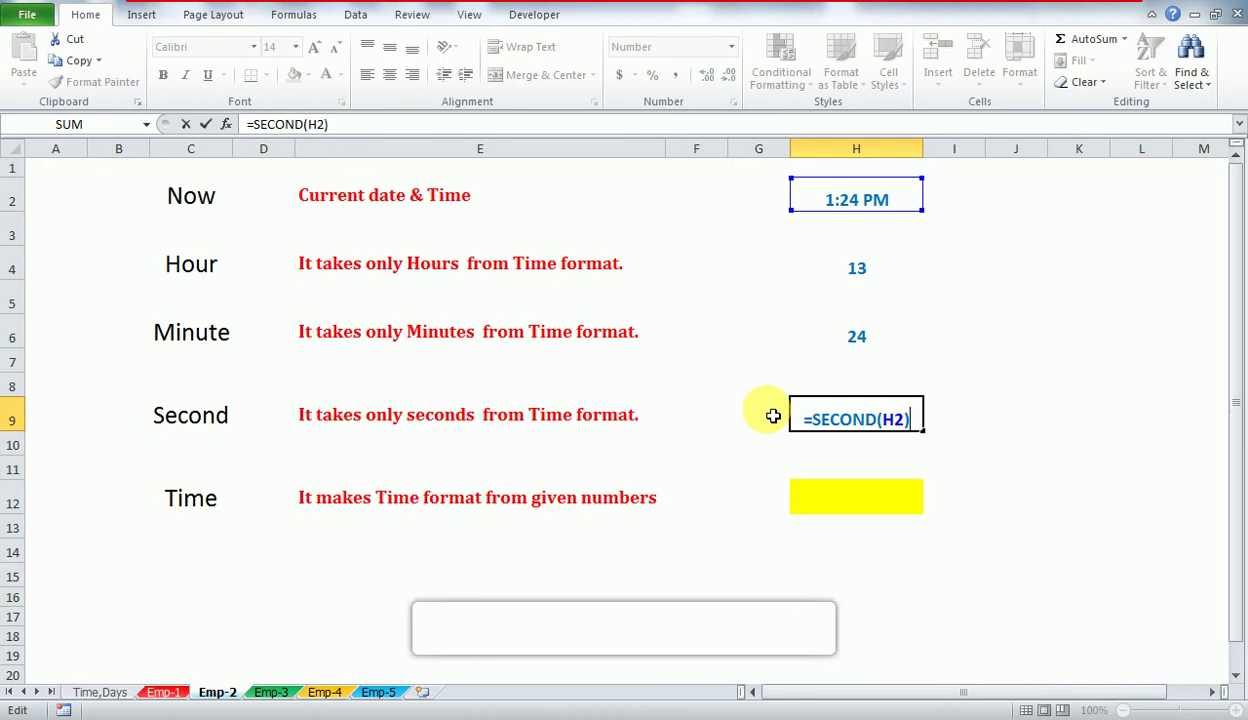
pyautogui.press('Return')
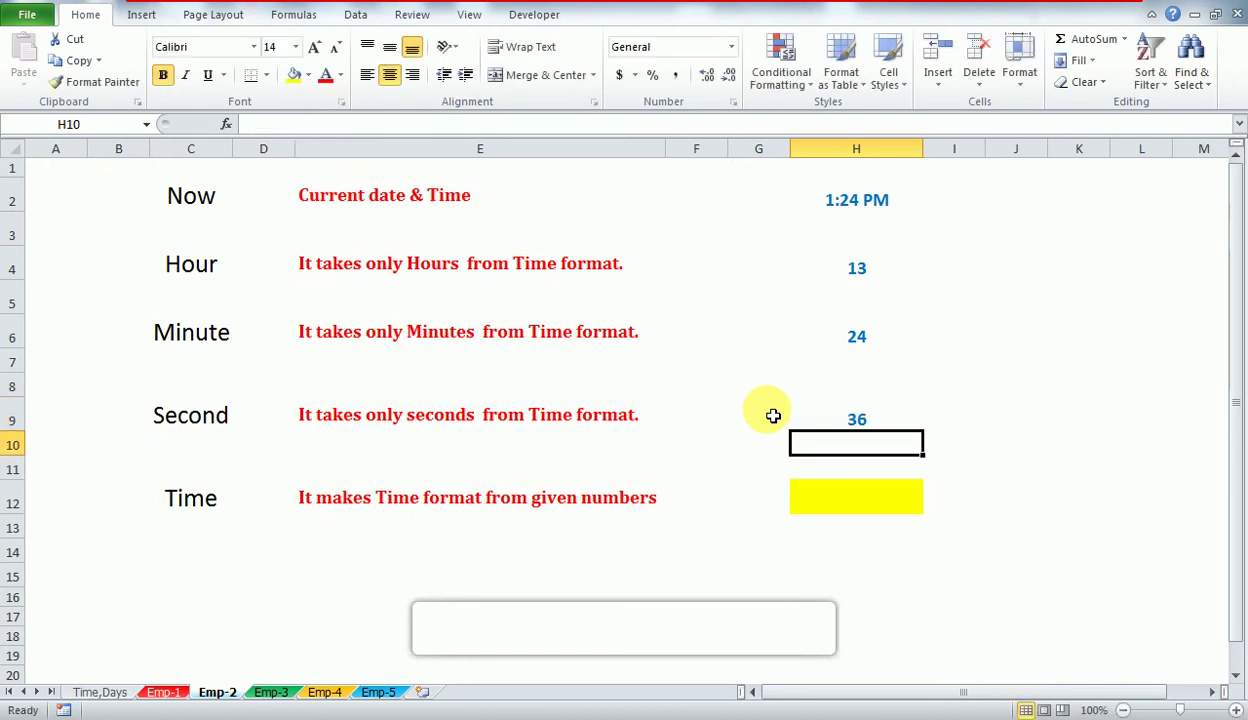
pyautogui.press('Up')
pyautogui.press('F2')
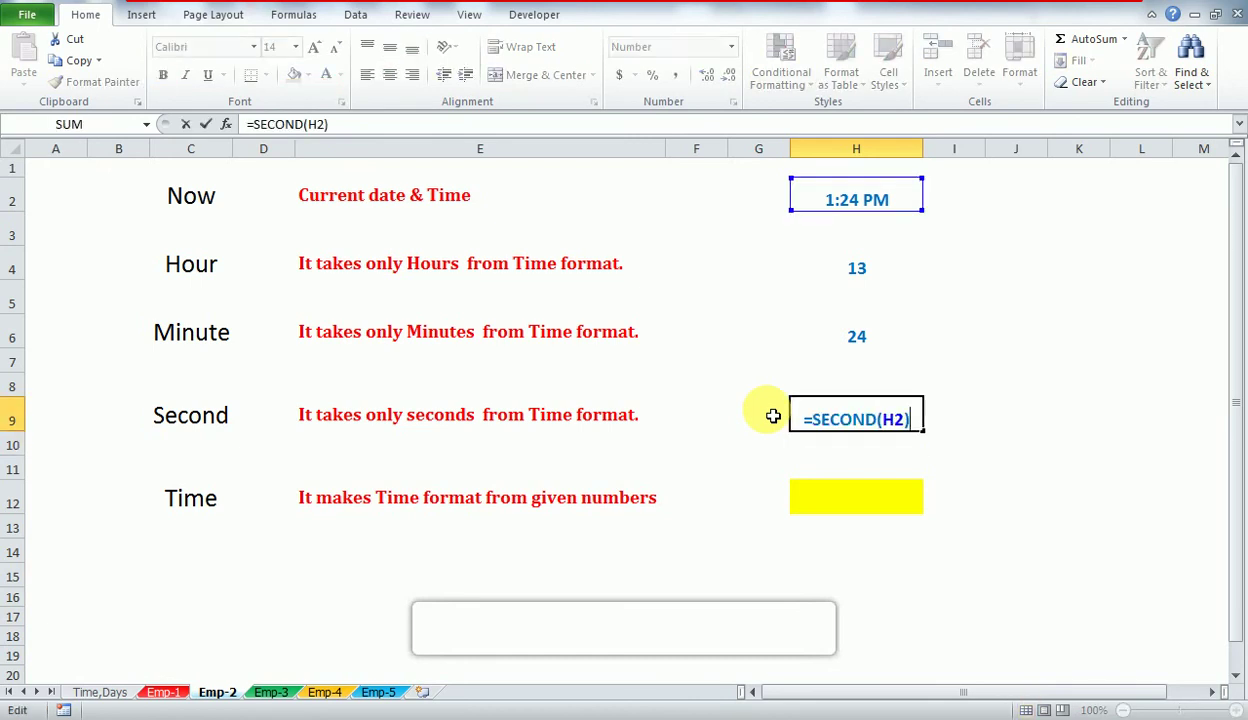
pyautogui.press('Return')
# - Enter the formula =TIME(H4,H6,H9) in the yellow cell H12 to build a time from the hour, minute and second cells
pyautogui.press('Down')
pyautogui.press('Down')
pyautogui.write('=')
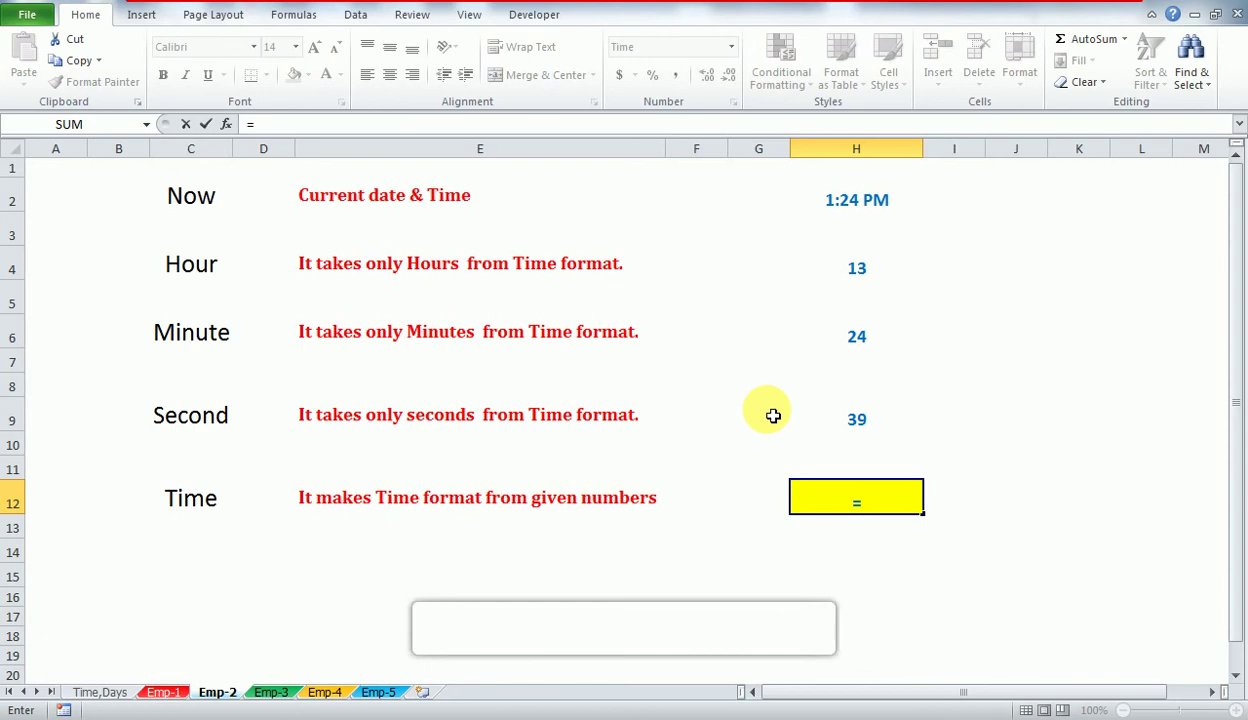
pyautogui.write('rim')
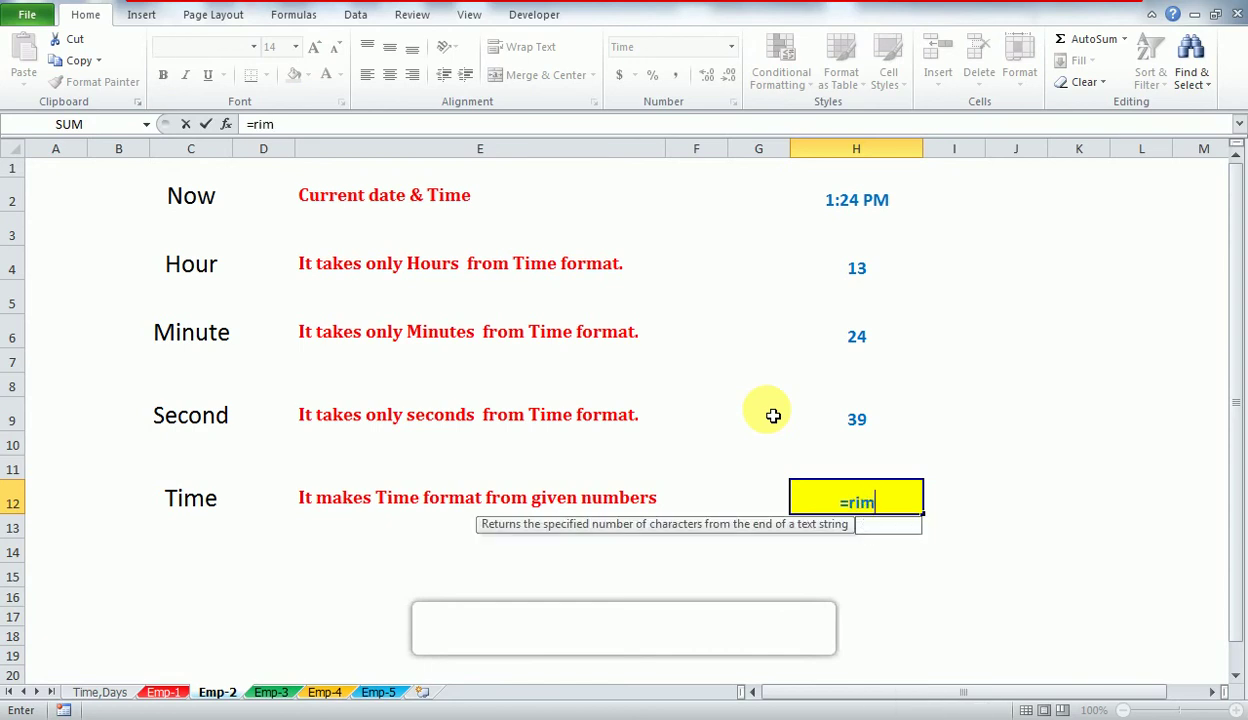
pyautogui.press('BackSpace')
pyautogui.press('BackSpace')
pyautogui.press('BackSpace')
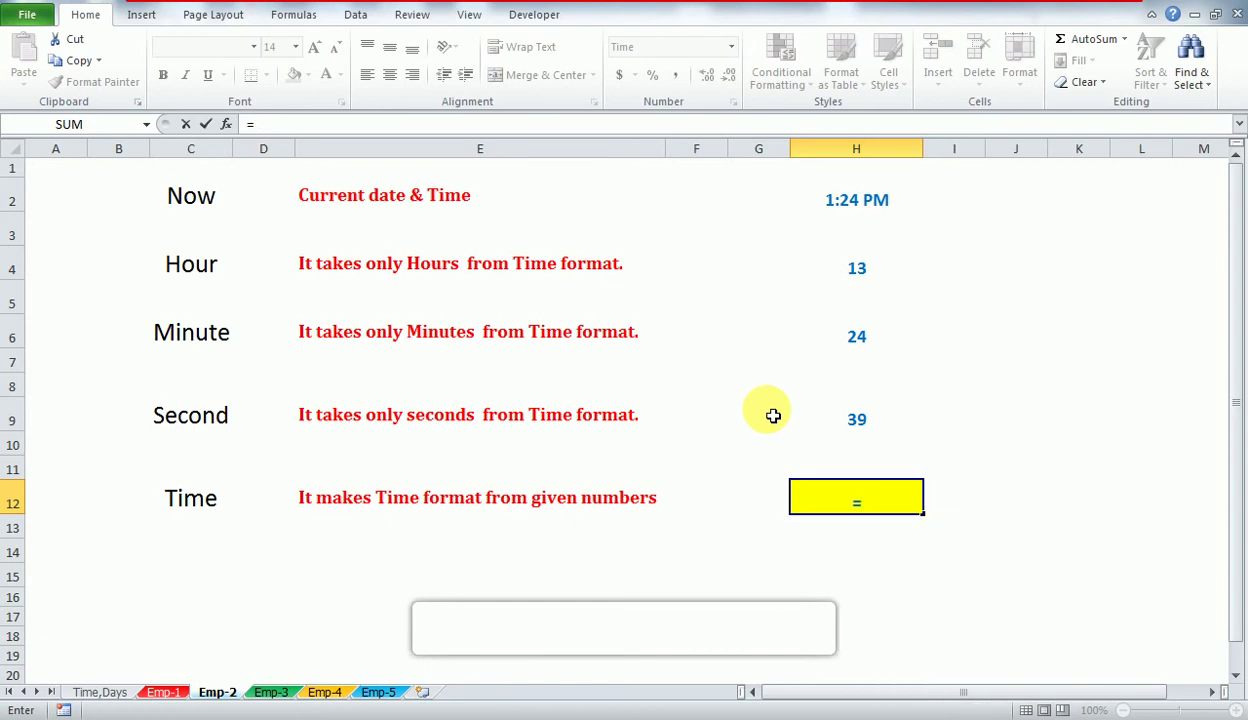
pyautogui.write('tim')
pyautogui.press('Tab')
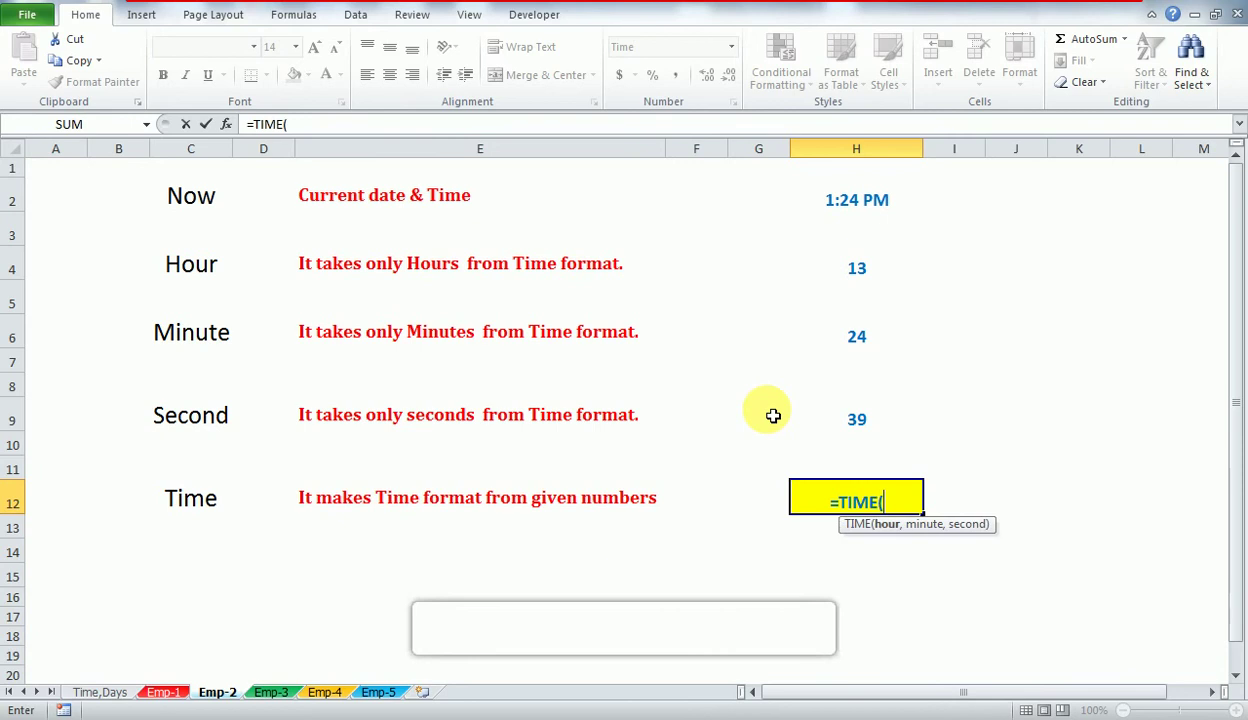
pyautogui.press('Up')
pyautogui.press('Up')
pyautogui.press('Up')
pyautogui.press('Up')
pyautogui.press('Up')
pyautogui.press('Up')
pyautogui.press('Up')
pyautogui.press('Up')
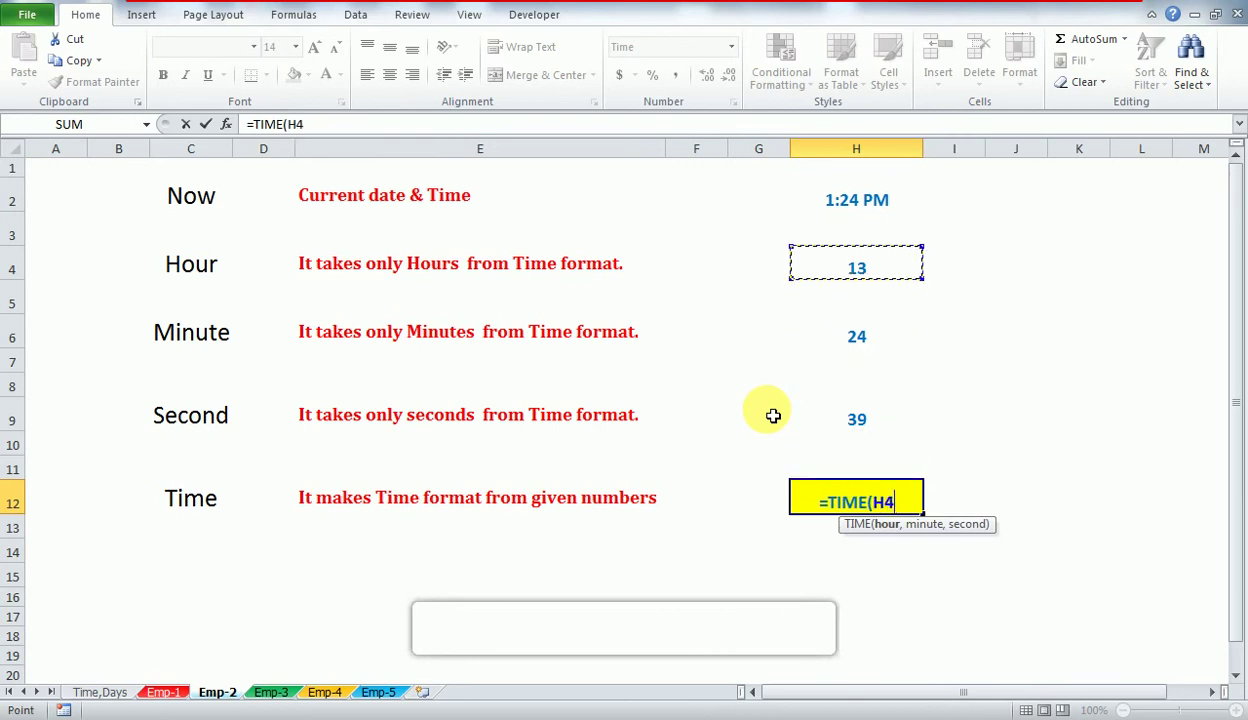
pyautogui.write(',')
pyautogui.press('Up')
pyautogui.press('Up')
pyautogui.press('Up')
pyautogui.press('Up')
pyautogui.press('Up')
pyautogui.press('Up')
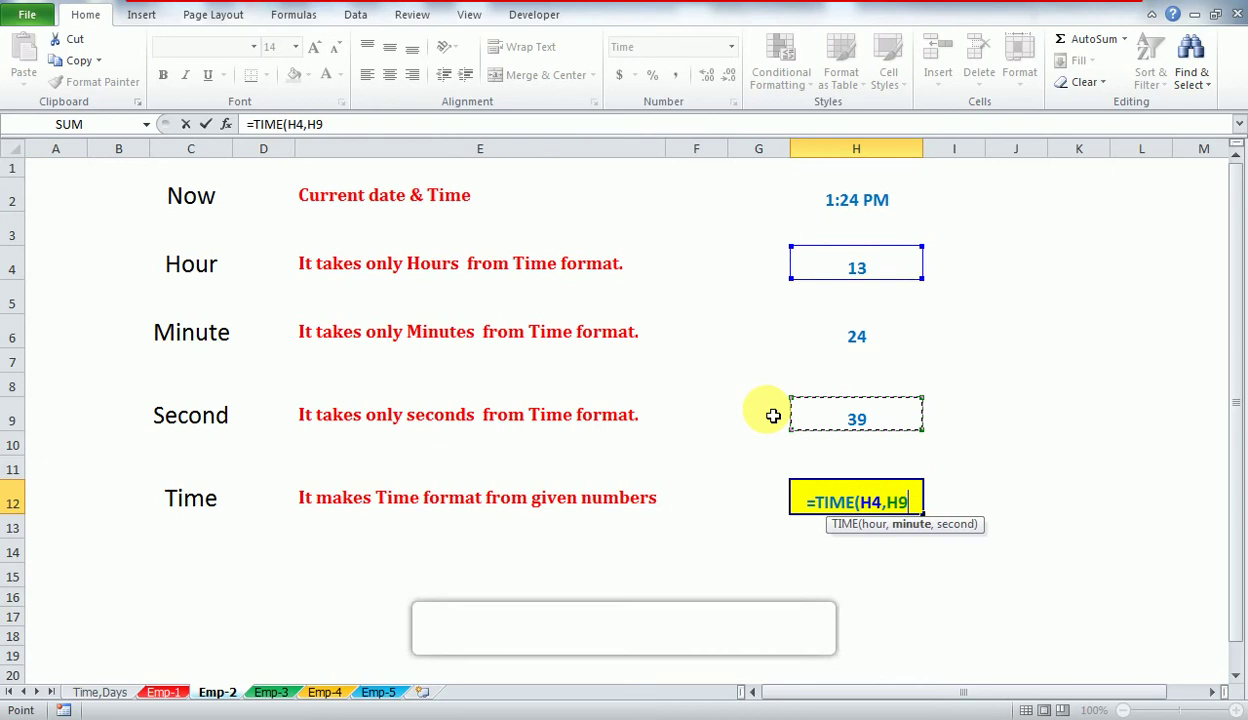
pyautogui.write(',')
pyautogui.press('Up')
pyautogui.press('Up')
pyautogui.press('Up')
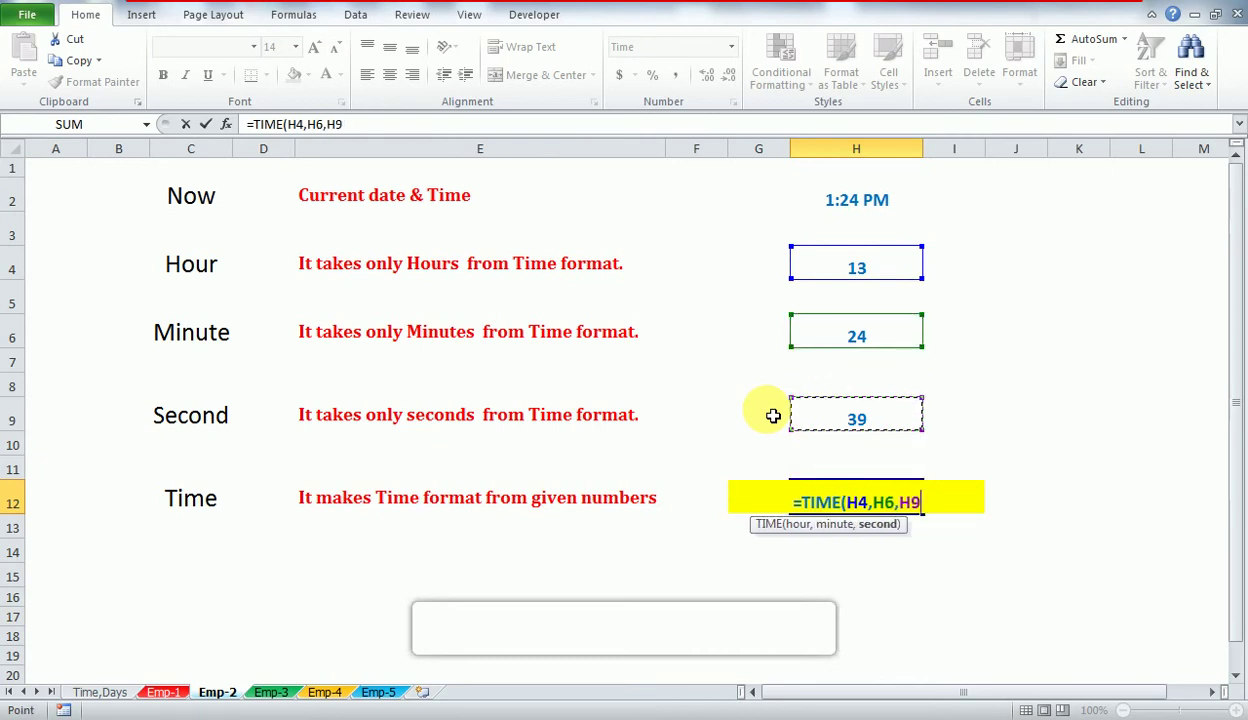
pyautogui.write(')')
pyautogui.press('Return')
pyautogui.press('Up')
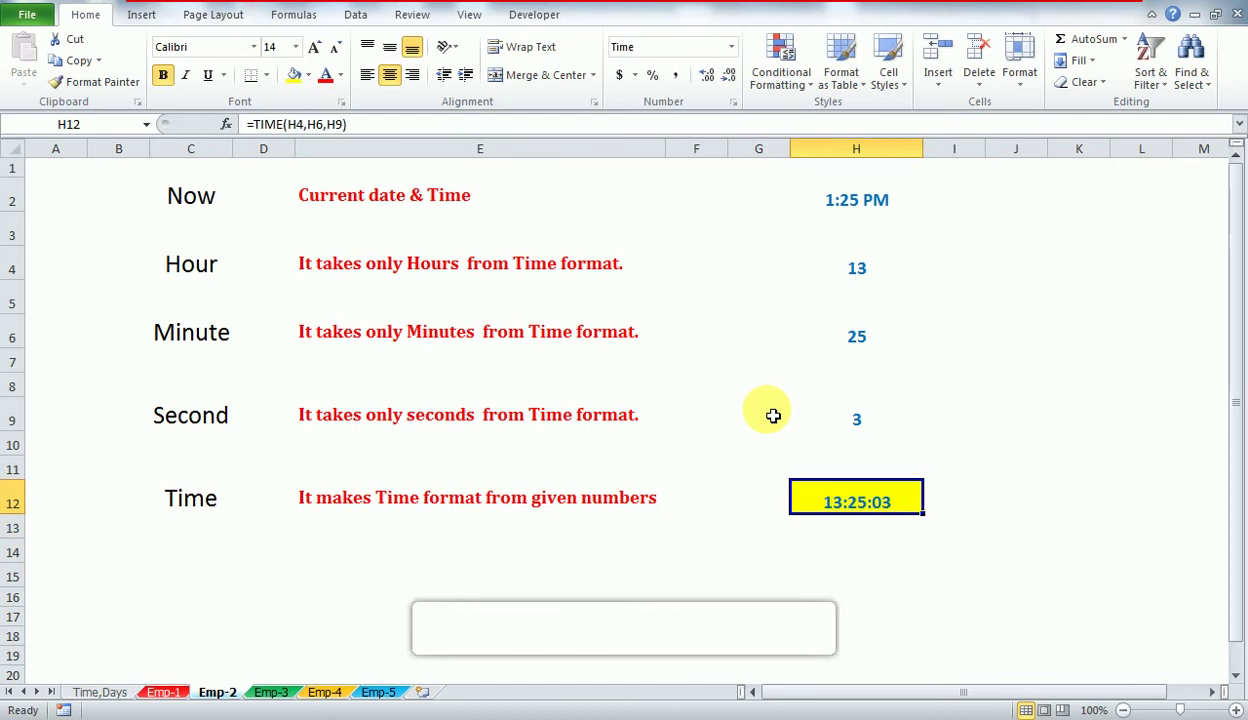
# - Recalculate the Emp-2 sheet repeatedly to refresh the current time and all time formulas that depend on it
pyautogui.press('F5')
pyautogui.press('Escape')
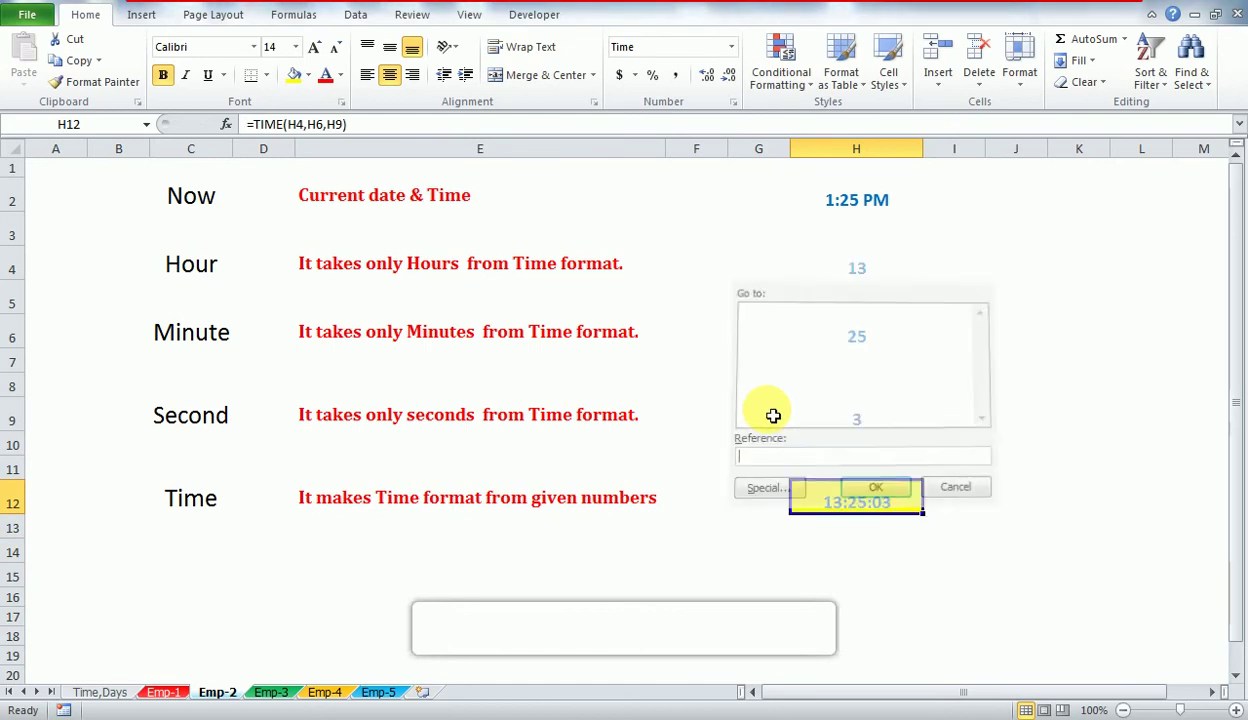
pyautogui.press('F9')
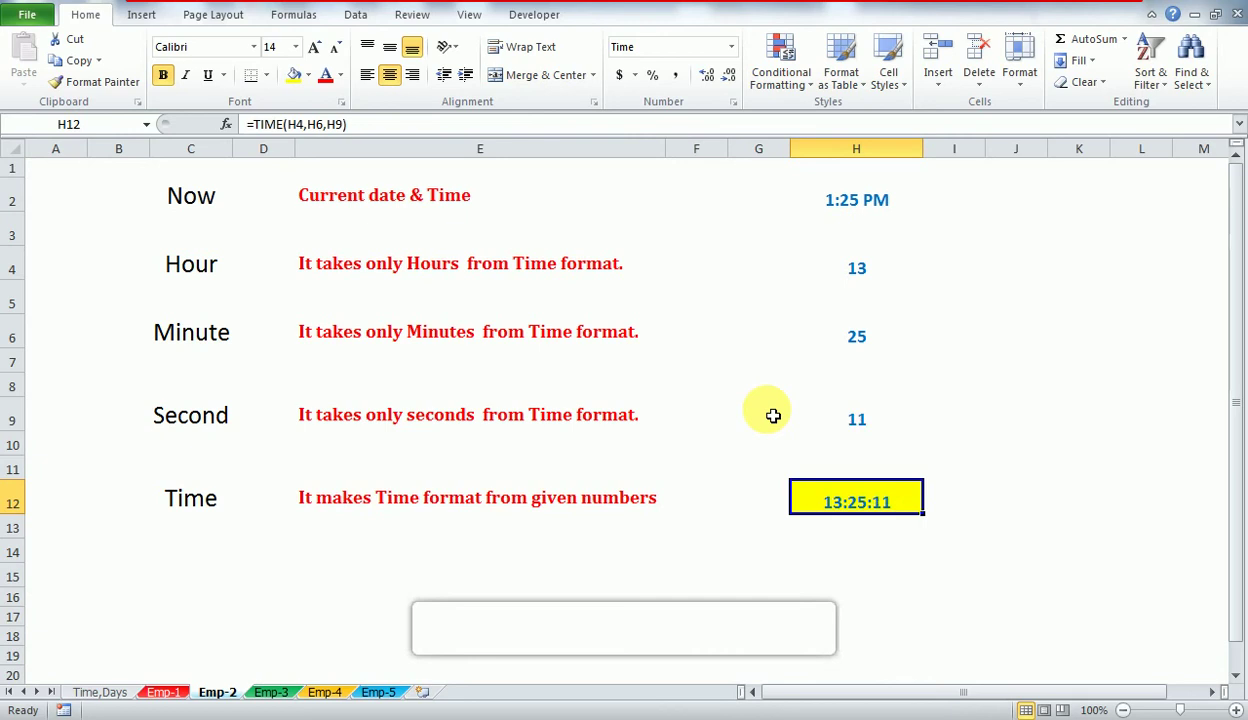
pyautogui.press('F9')
pyautogui.press('F9')
pyautogui.press('F9')
pyautogui.press('F9')
pyautogui.press('F9')
pyautogui.press('F9')
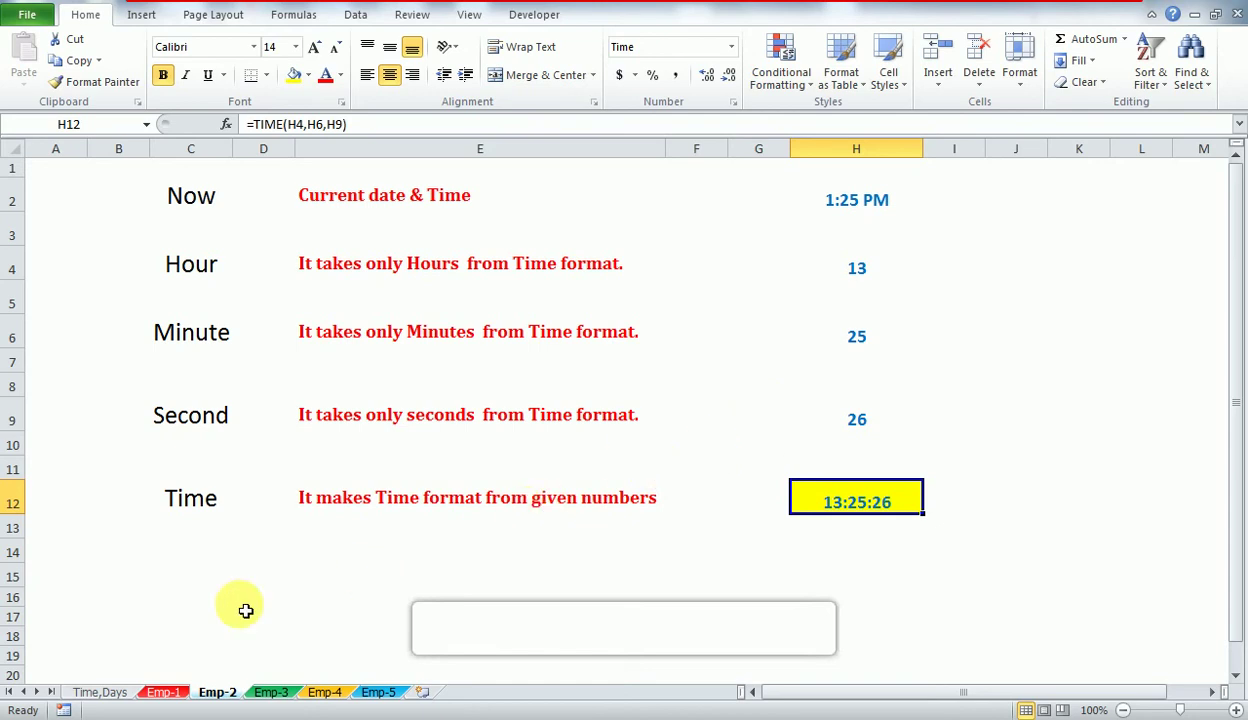
# - Check the topic list on the Time,Days sheet and select the third topic, INT , Text, in cell C11
pyautogui.click(97, 692)
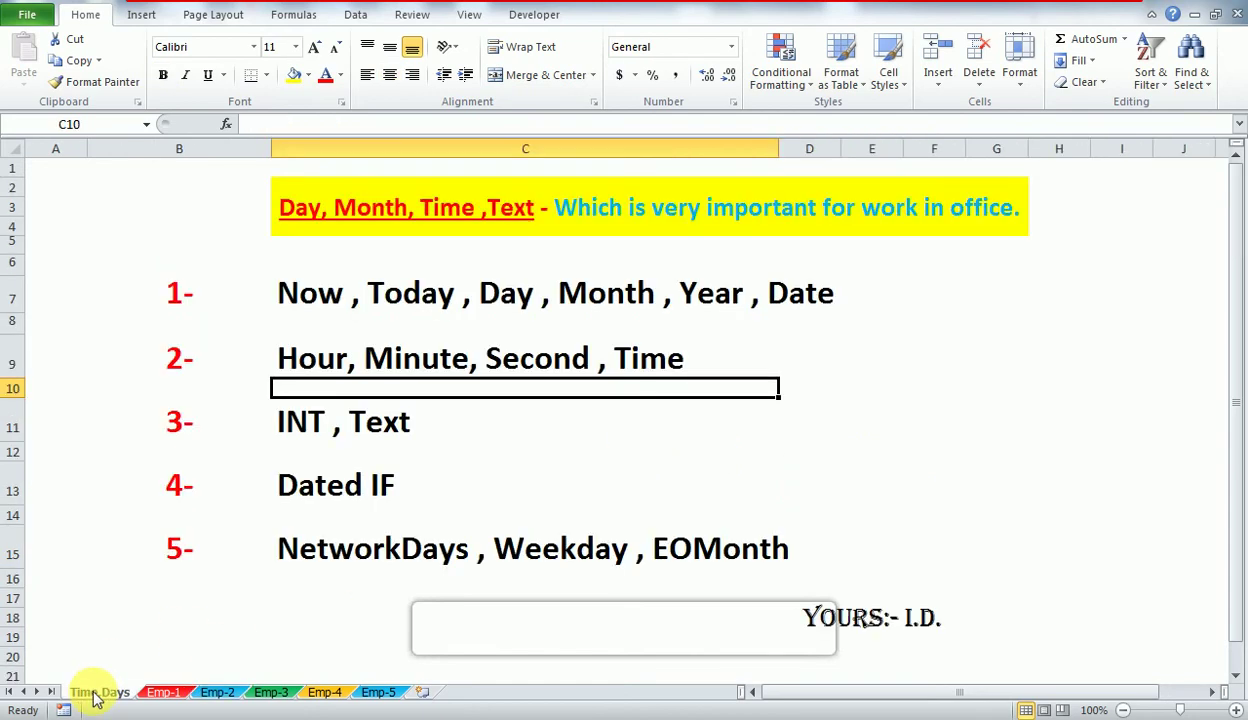
pyautogui.click(322, 450)
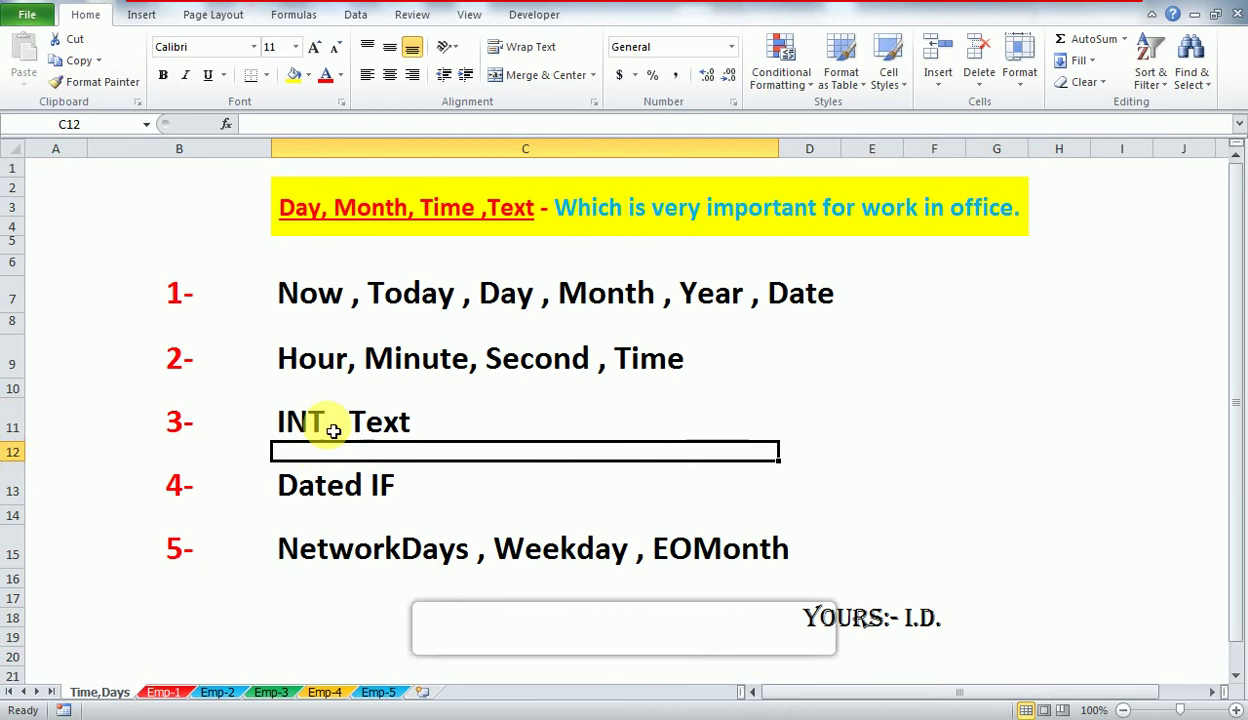
pyautogui.click(346, 416)
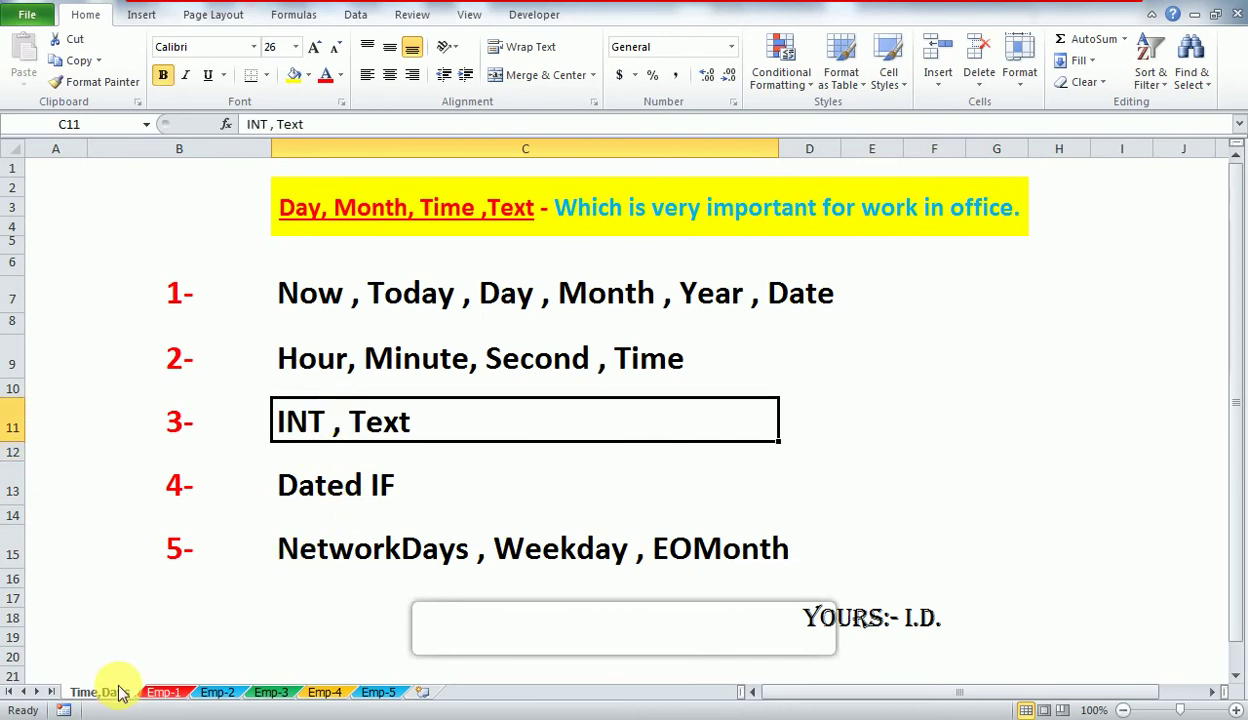
# - Open the Emp-3 sheet and enter the formula =NOW() in cell H2 of the INT row
pyautogui.click(271, 693)
pyautogui.press('Up')
pyautogui.press('Left')
pyautogui.press('Left')
pyautogui.press('Left')
pyautogui.press('Down')
pyautogui.press('Right')
pyautogui.press('Right')
pyautogui.press('Right')
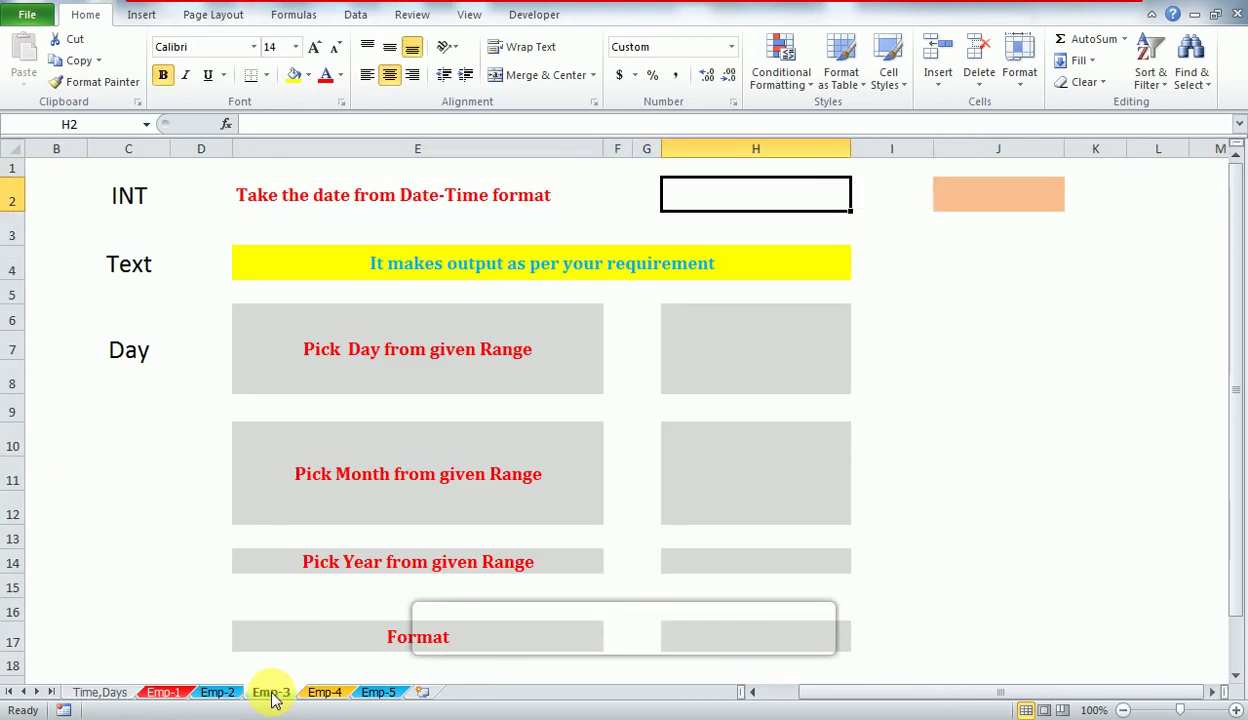
pyautogui.write('=now')
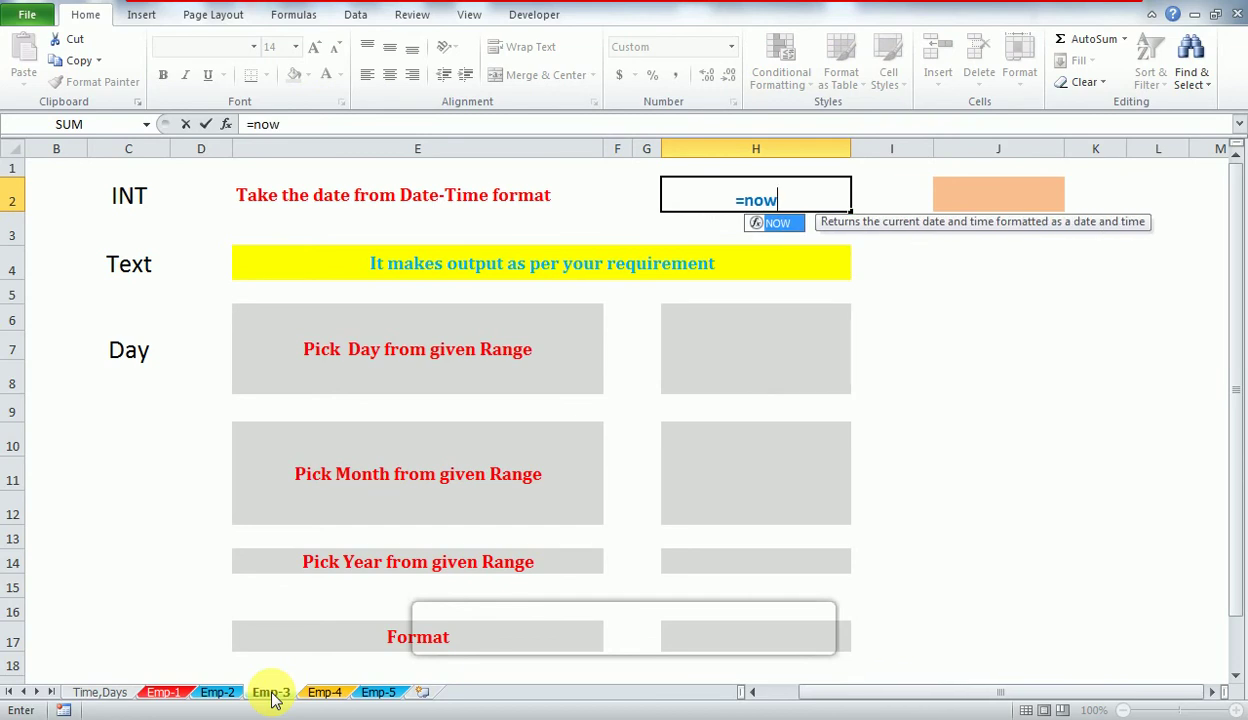
pyautogui.press('Tab')
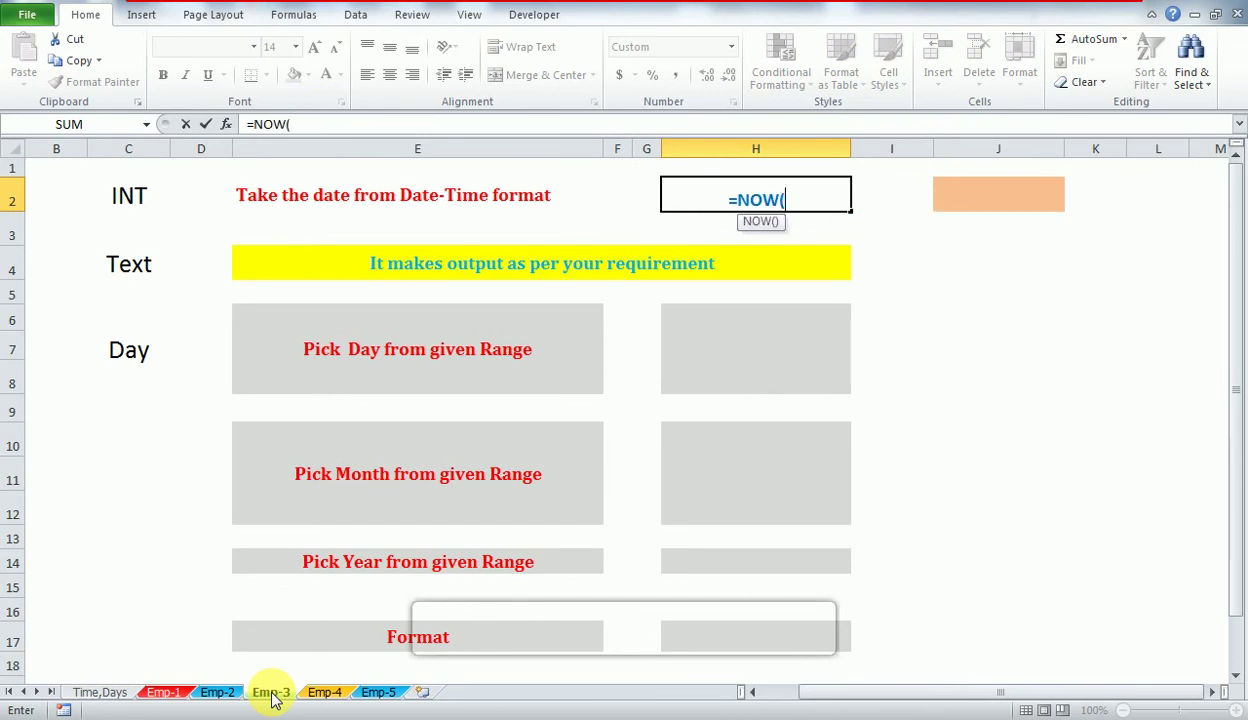
pyautogui.press('Return')
pyautogui.press('Up')
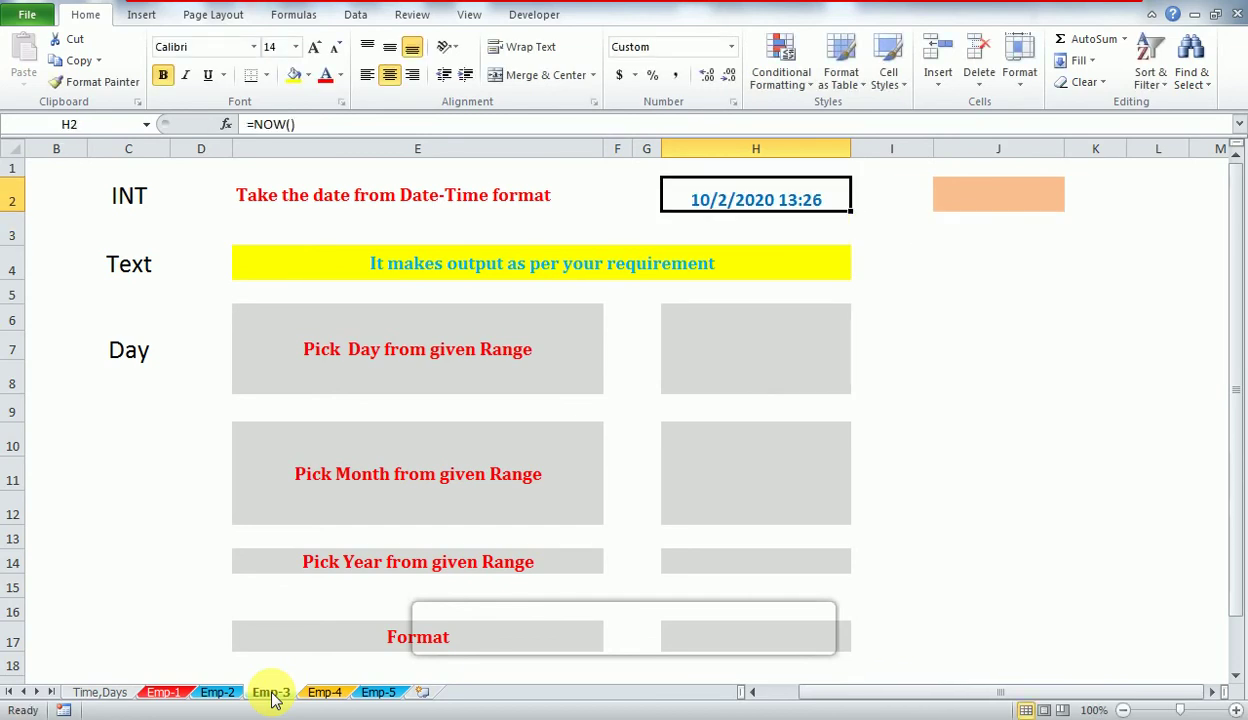
# - Enter the formula =INT(H2) in the orange cell J2 to take only the date from the date-time value
pyautogui.press('Right')
pyautogui.press('Right')
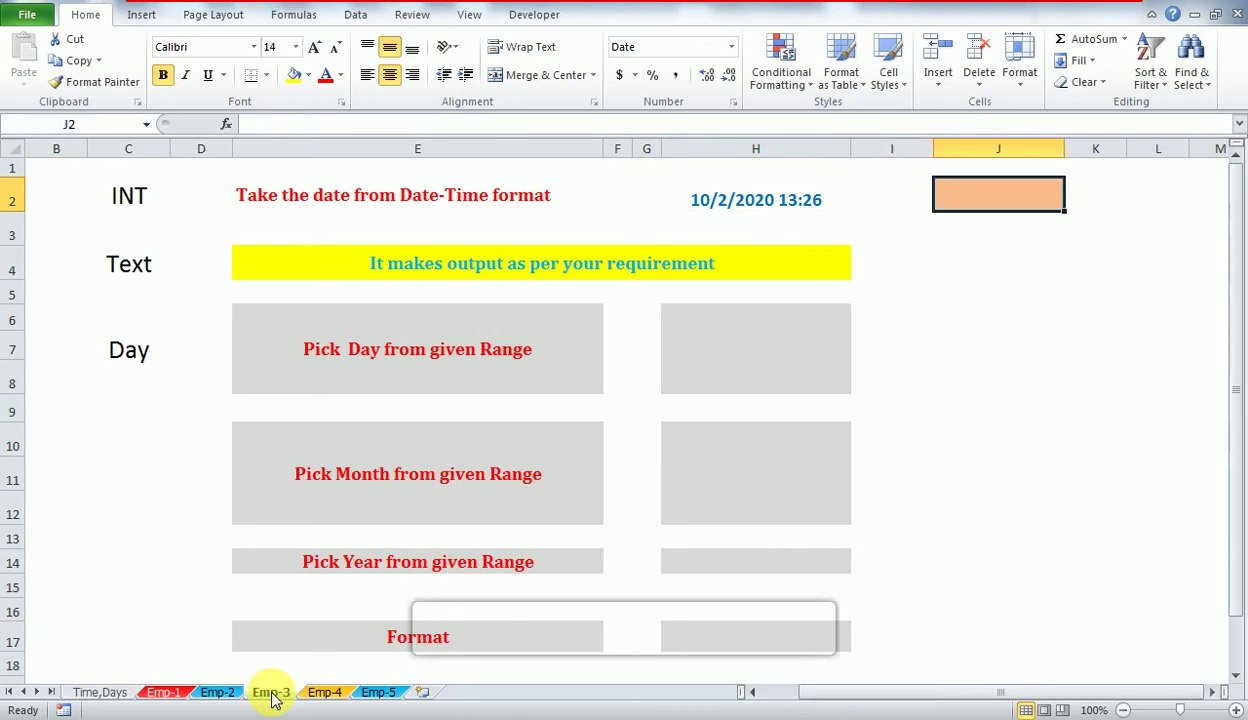
pyautogui.write('=i')
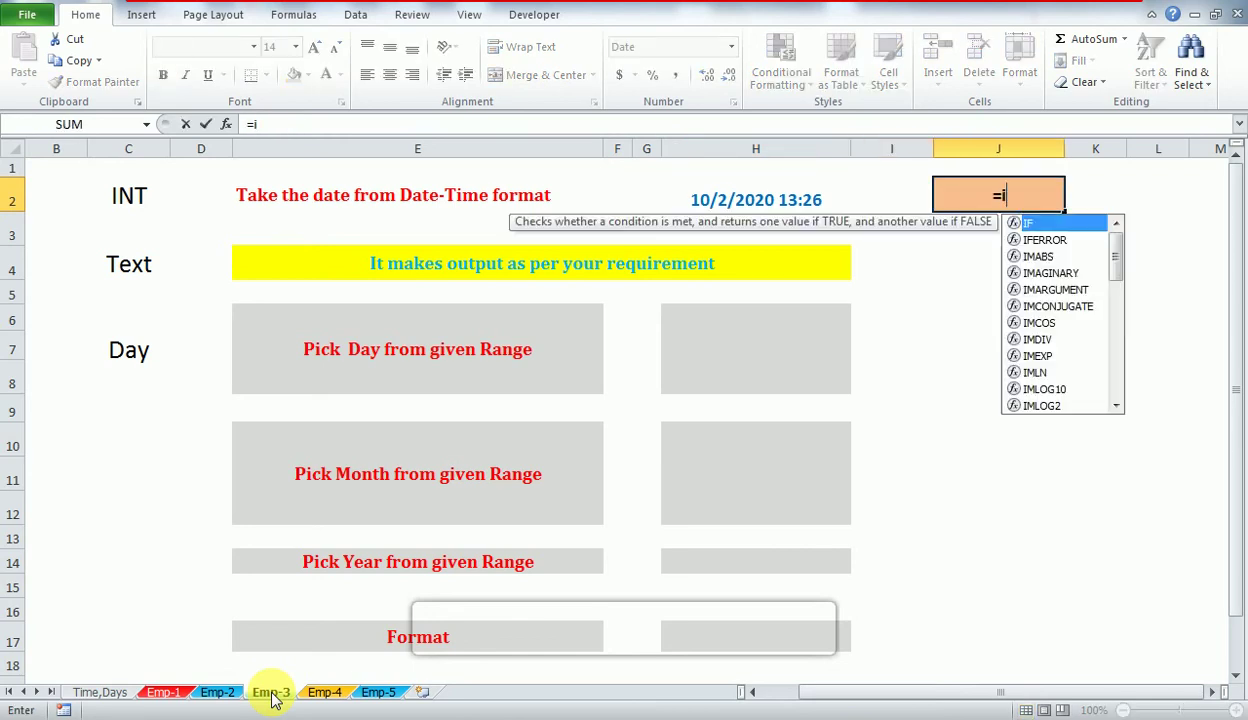
pyautogui.write('nt')
pyautogui.press('Tab')
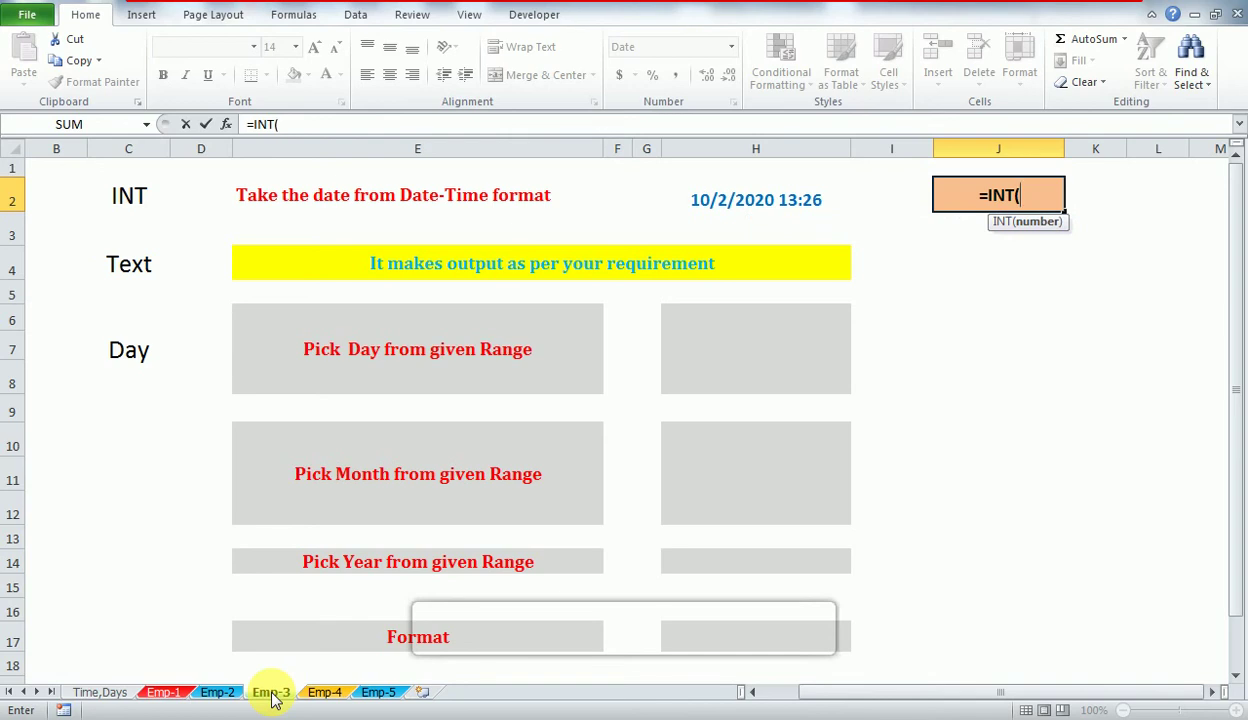
pyautogui.press('Left')
pyautogui.press('Left')
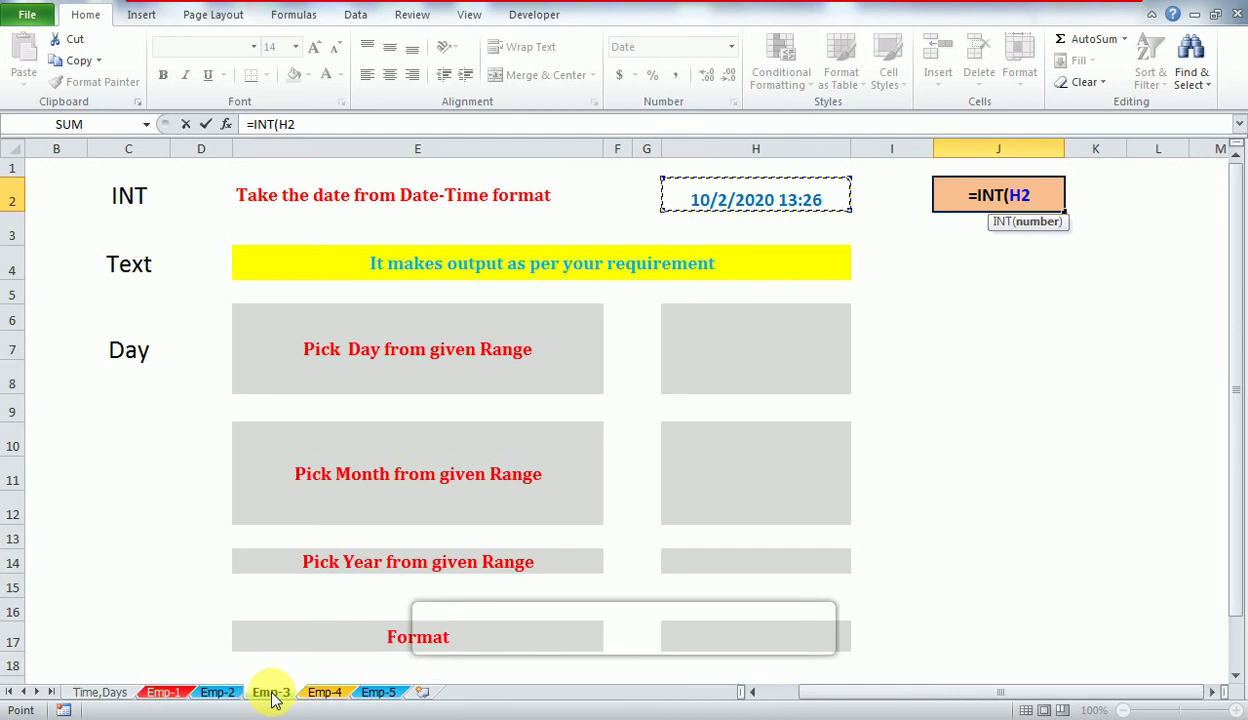
pyautogui.write(')')
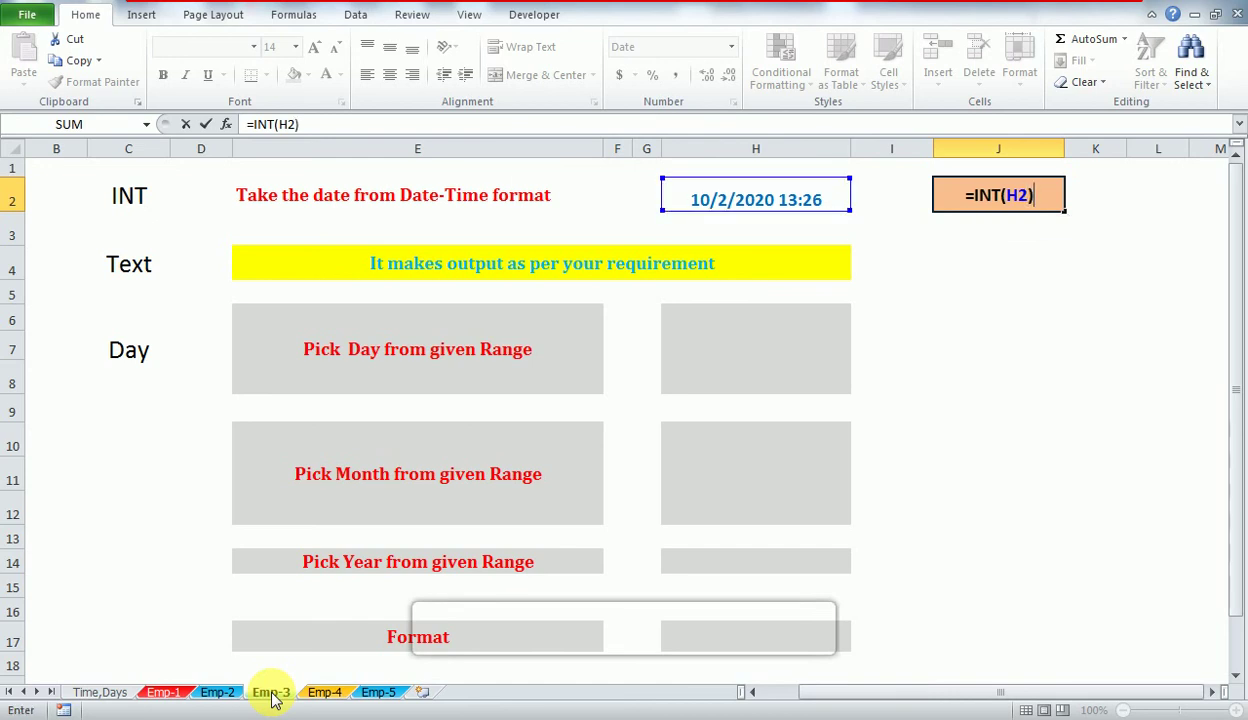
pyautogui.press('Return')
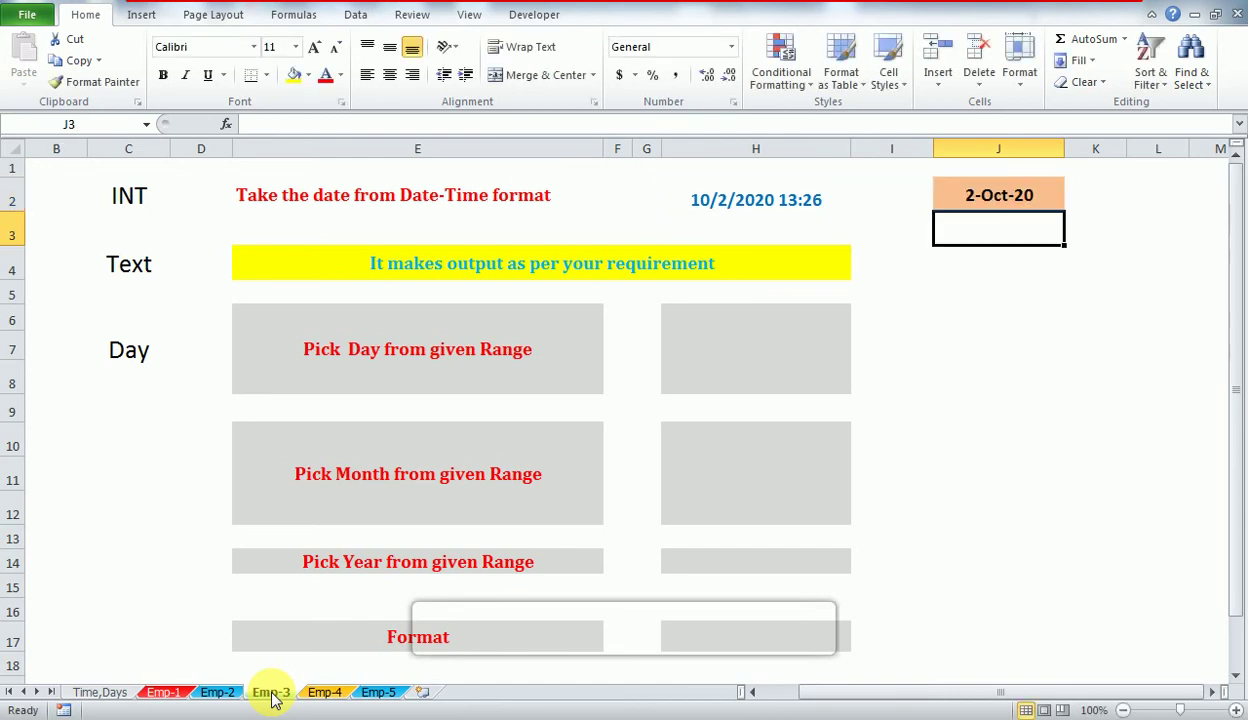
pyautogui.press('Up')
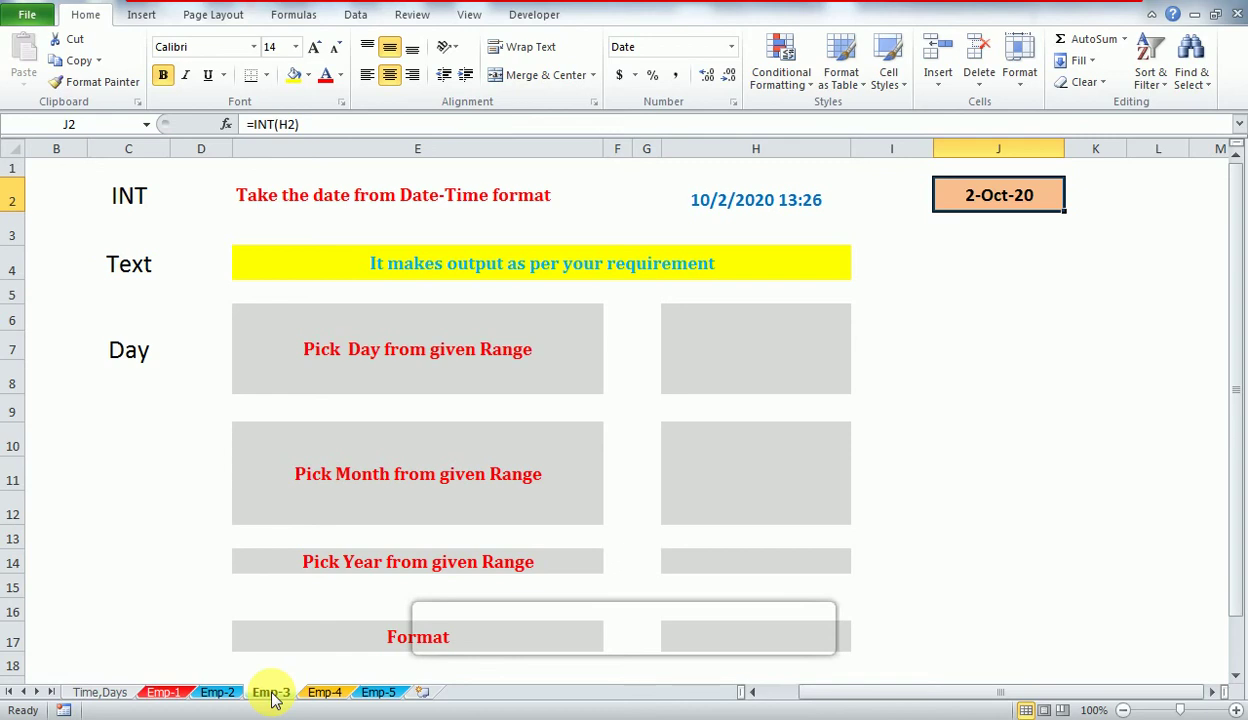
# - Enter the formula =TEXT(H2,"d") in cell H6, the first result cell for picking the day, to get the day number
pyautogui.press('Left')
pyautogui.press('Right')
pyautogui.press('Left')
pyautogui.press('Left')
pyautogui.press('Down')
pyautogui.press('Down')
pyautogui.press('Down')
pyautogui.press('Down')
pyautogui.write('=')
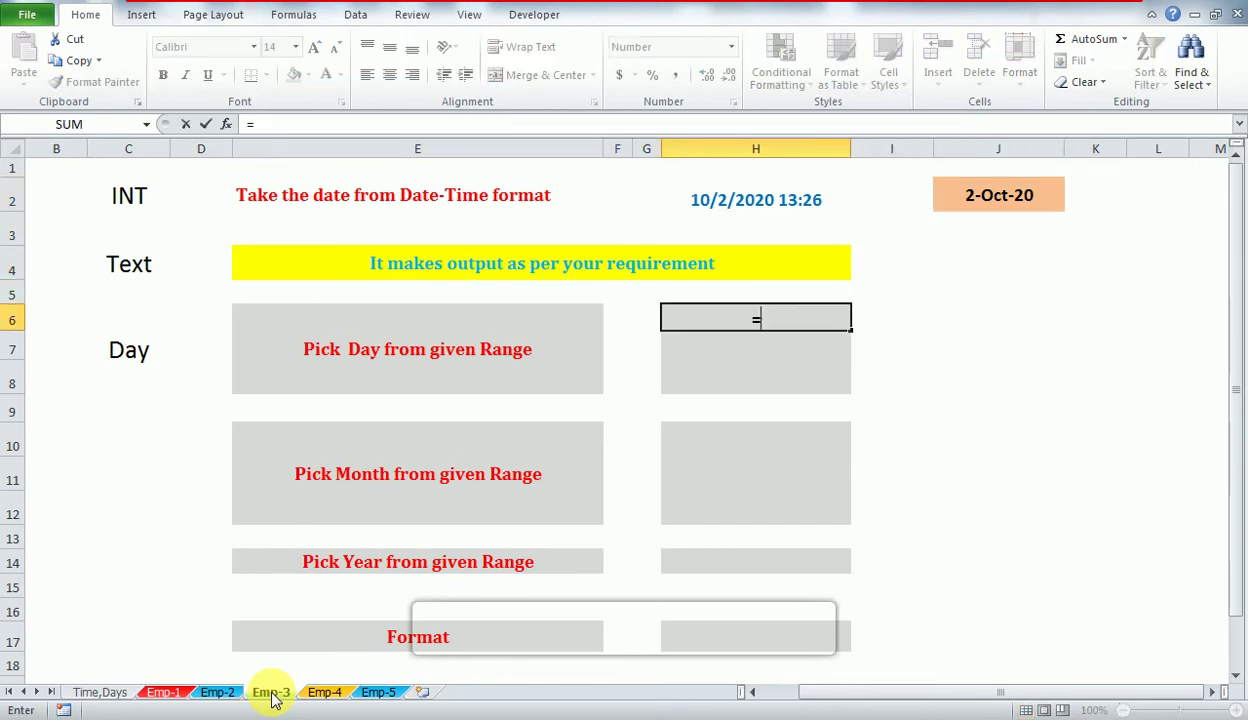
pyautogui.write('te')
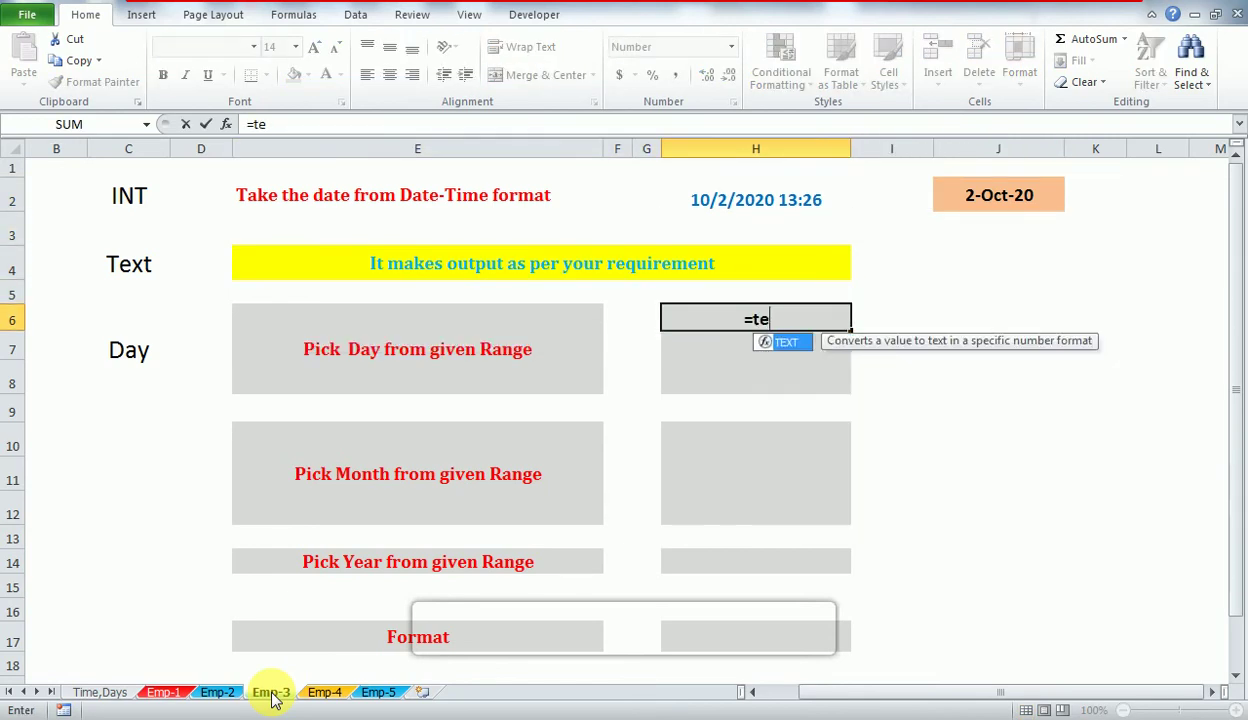
pyautogui.press('Tab')
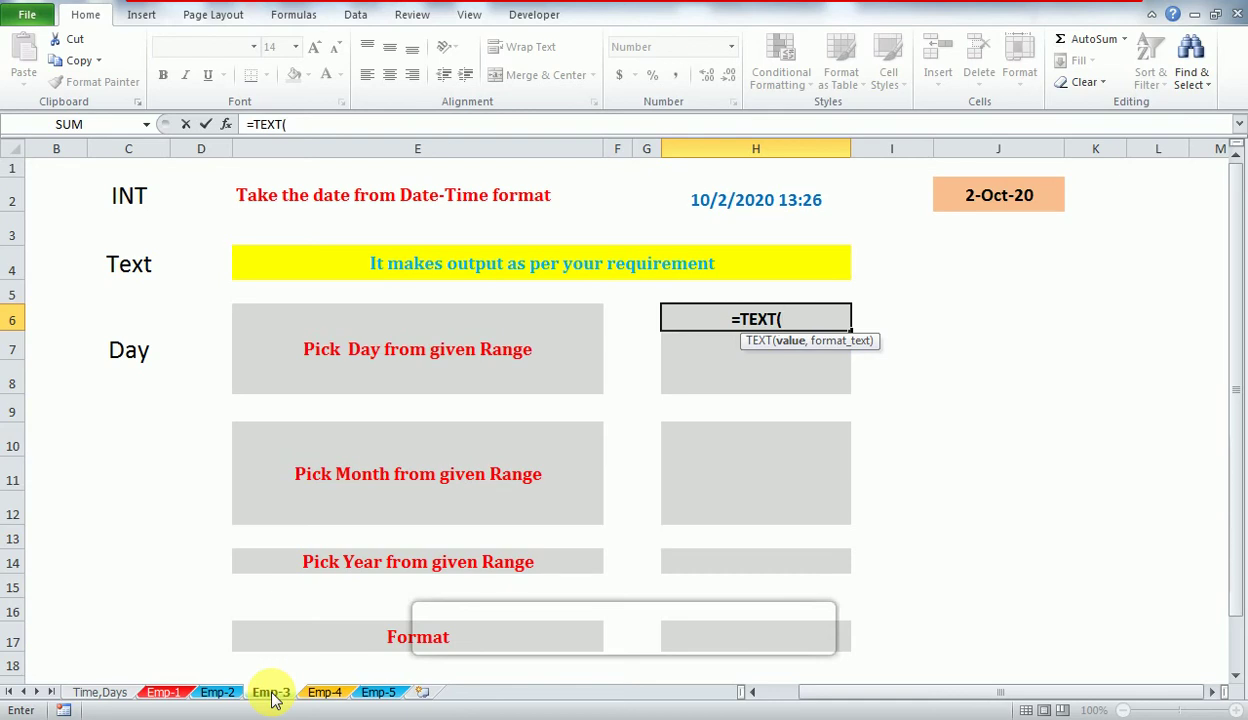
pyautogui.press('Up')
pyautogui.press('Up')
pyautogui.press('Up')
pyautogui.press('Up')
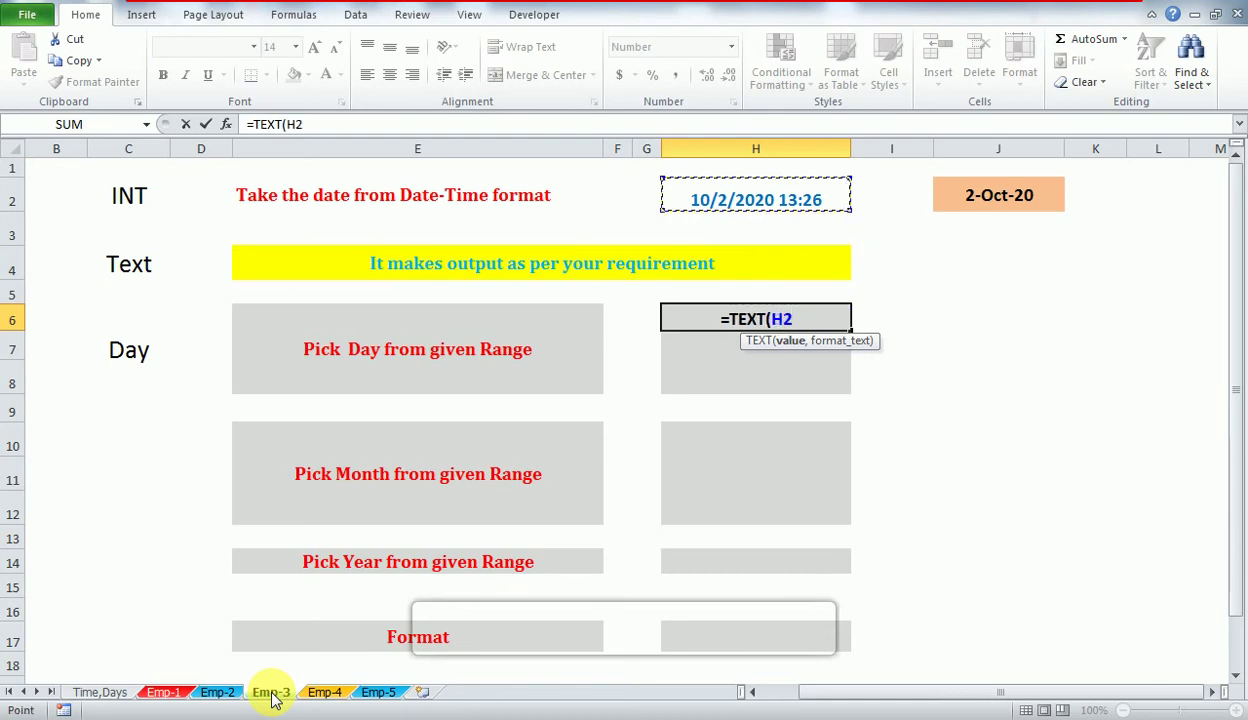
pyautogui.write(',')
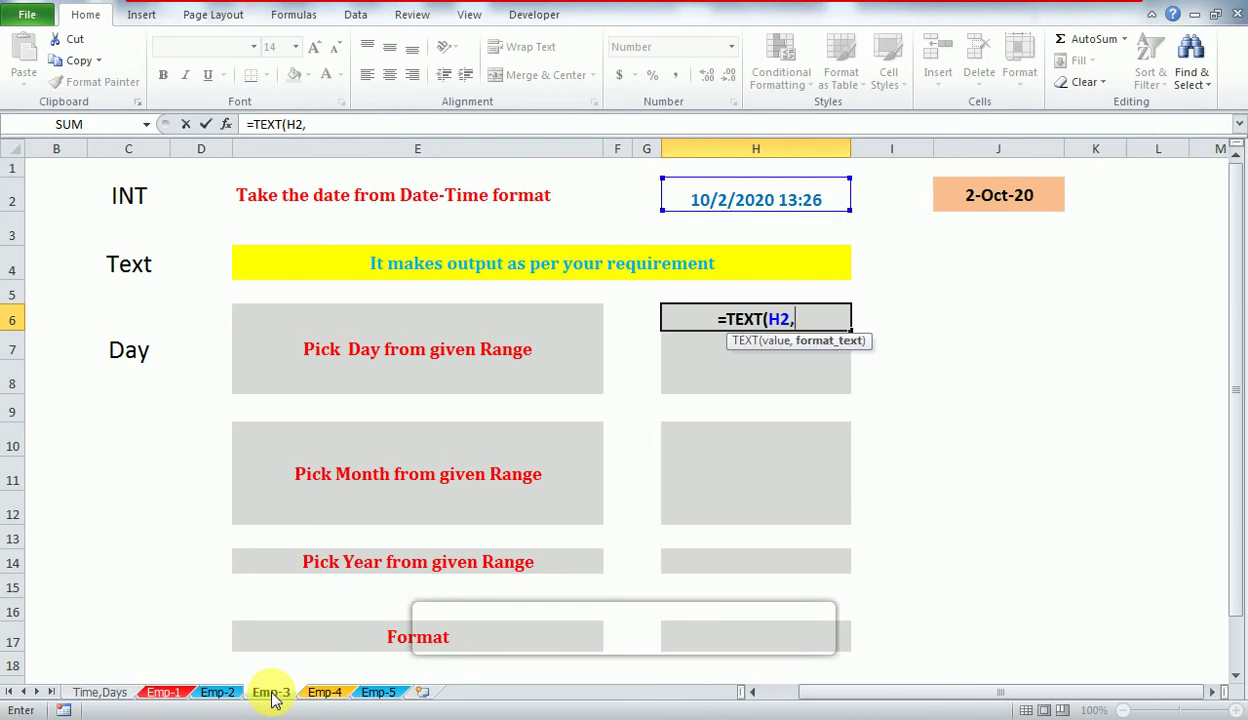
pyautogui.write('"d')
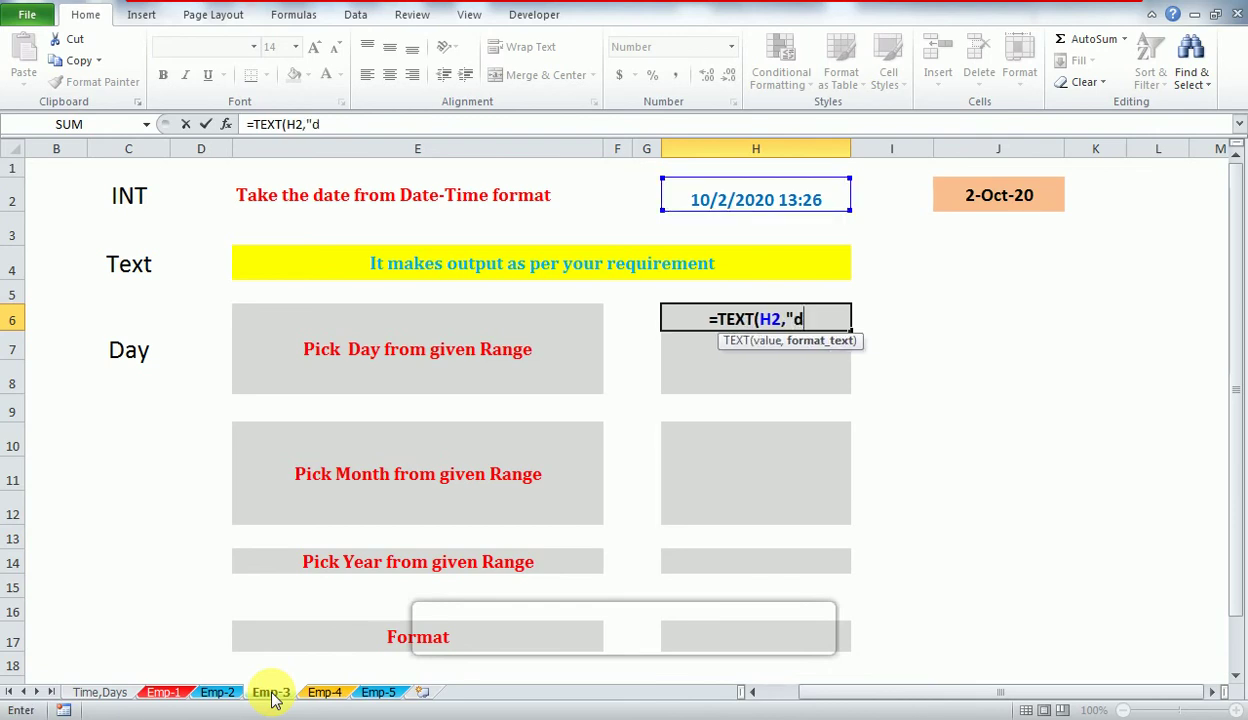
pyautogui.write('"')
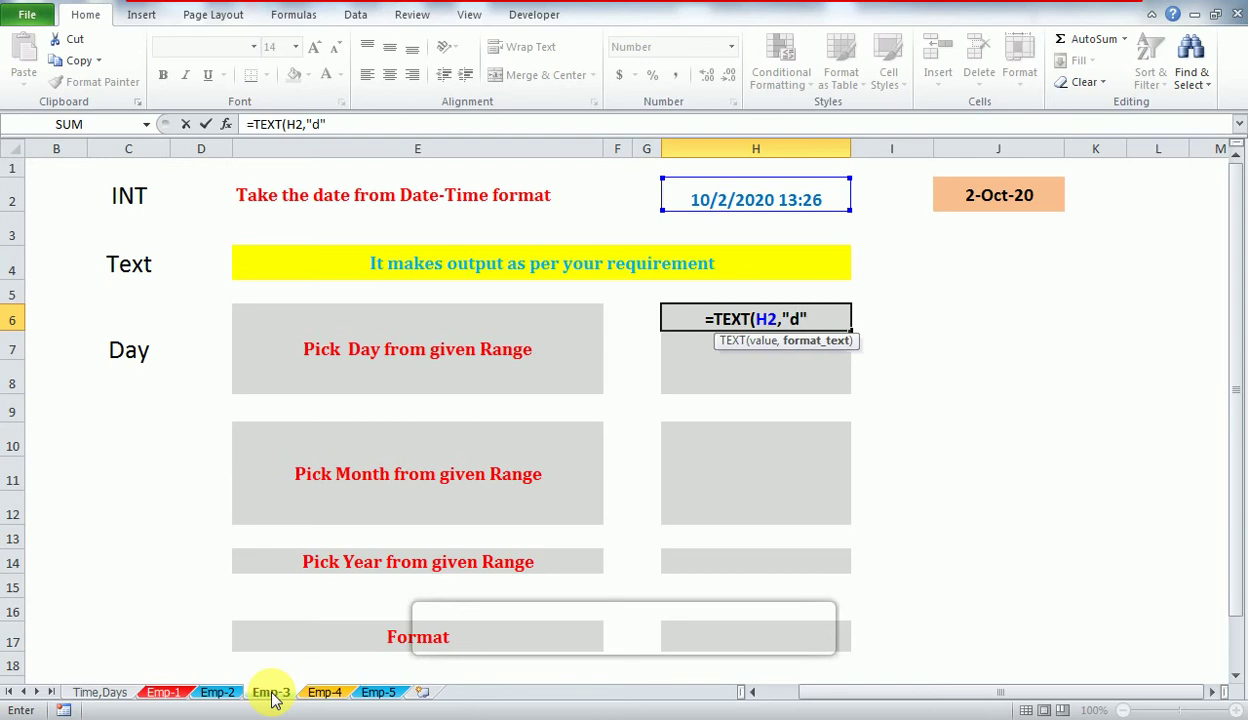
pyautogui.write(')')
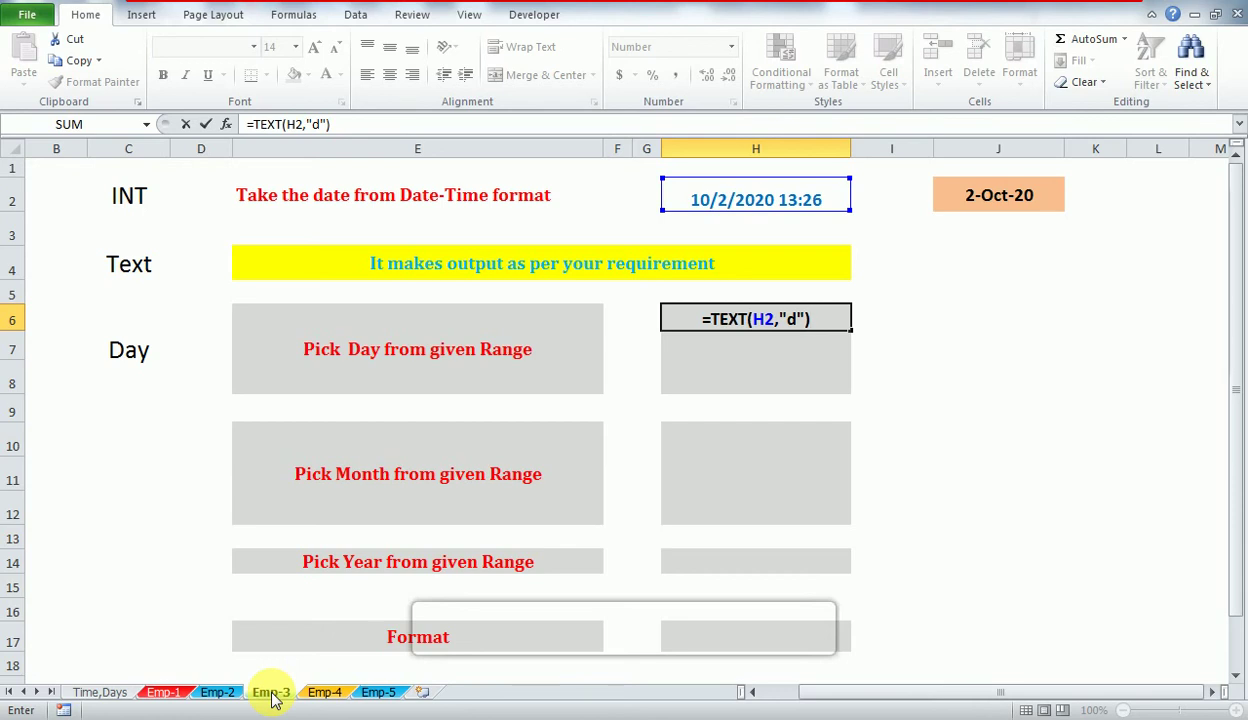
pyautogui.press('Return')
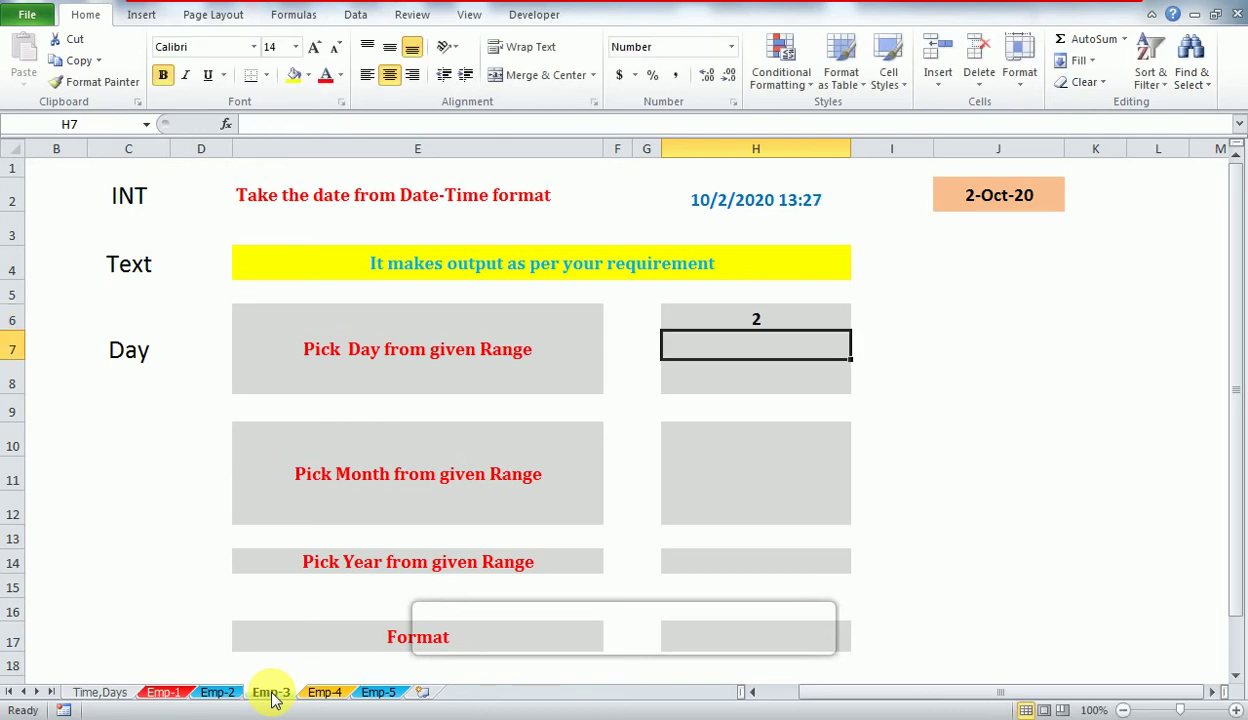
pyautogui.press('Up')
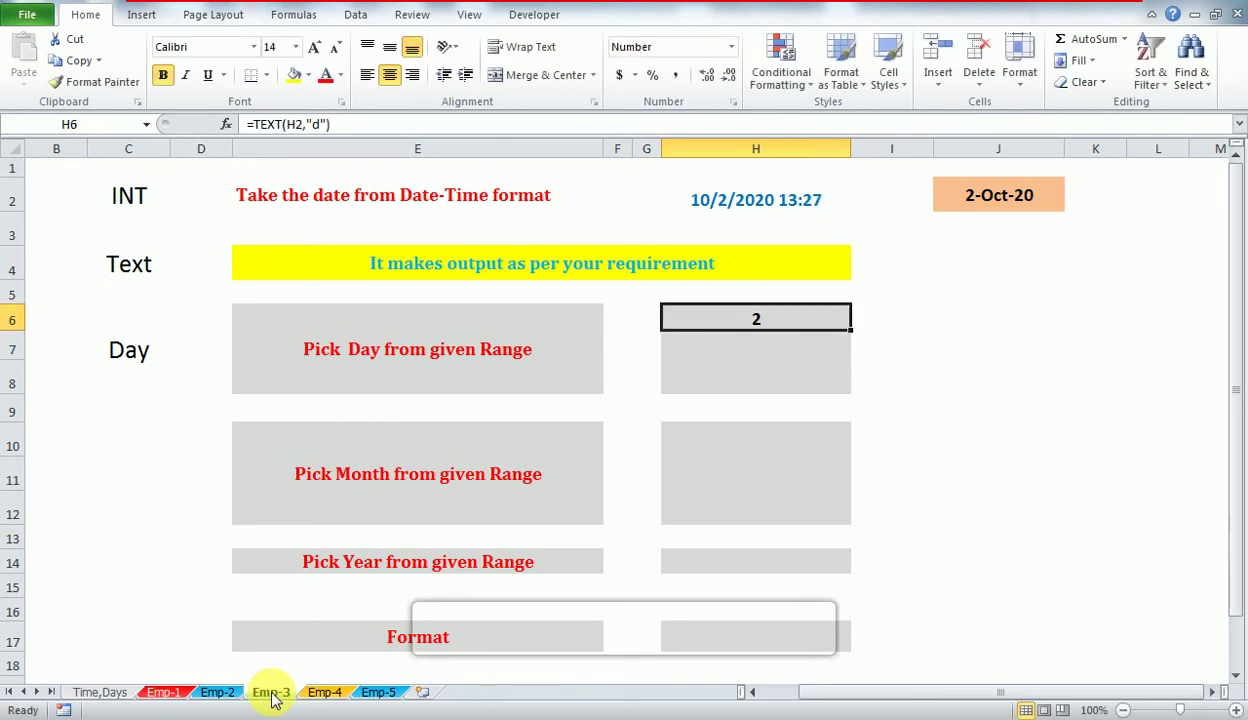
# - Enter the formula =TEXT(H2,"DDD") in cell H7 to get the abbreviated weekday name
pyautogui.press('Down')
pyautogui.press('Up')
pyautogui.press('Down')
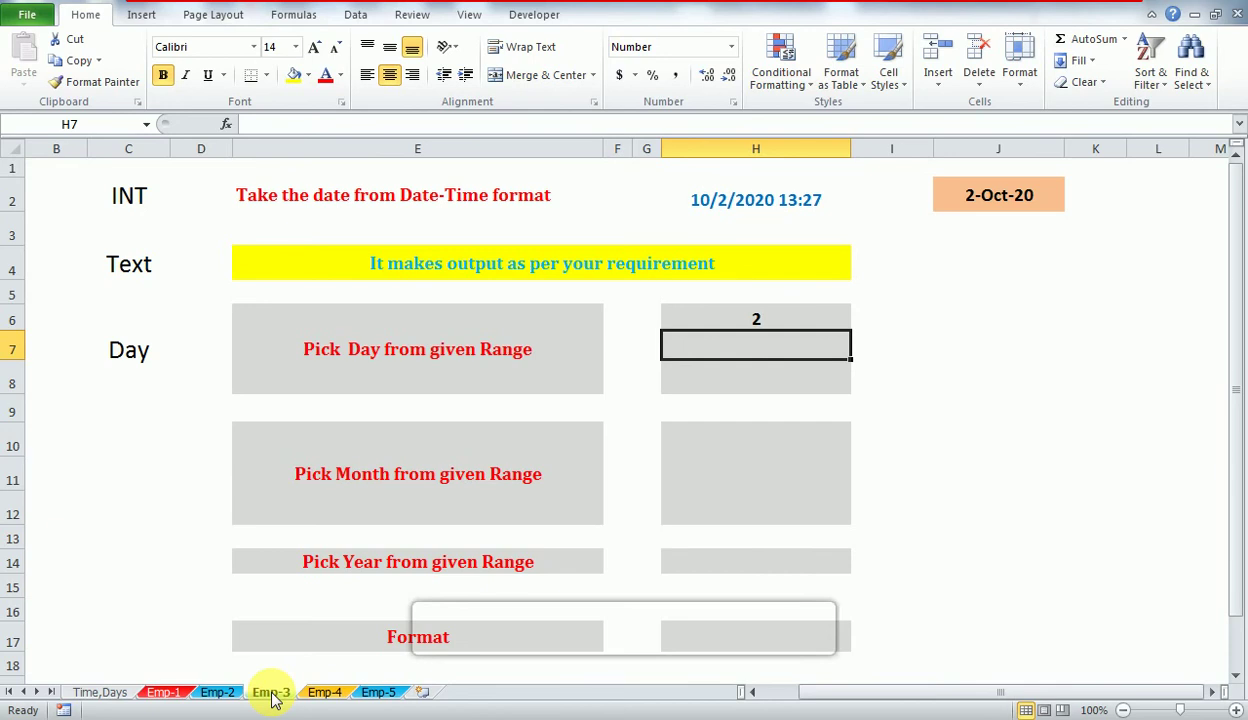
pyautogui.write('=te')
pyautogui.press('Tab')
pyautogui.press('Down')
pyautogui.press('Up')
pyautogui.press('Up')
pyautogui.press('Up')
pyautogui.press('Up')
pyautogui.press('Up')
pyautogui.press('Up')
pyautogui.write(',"')
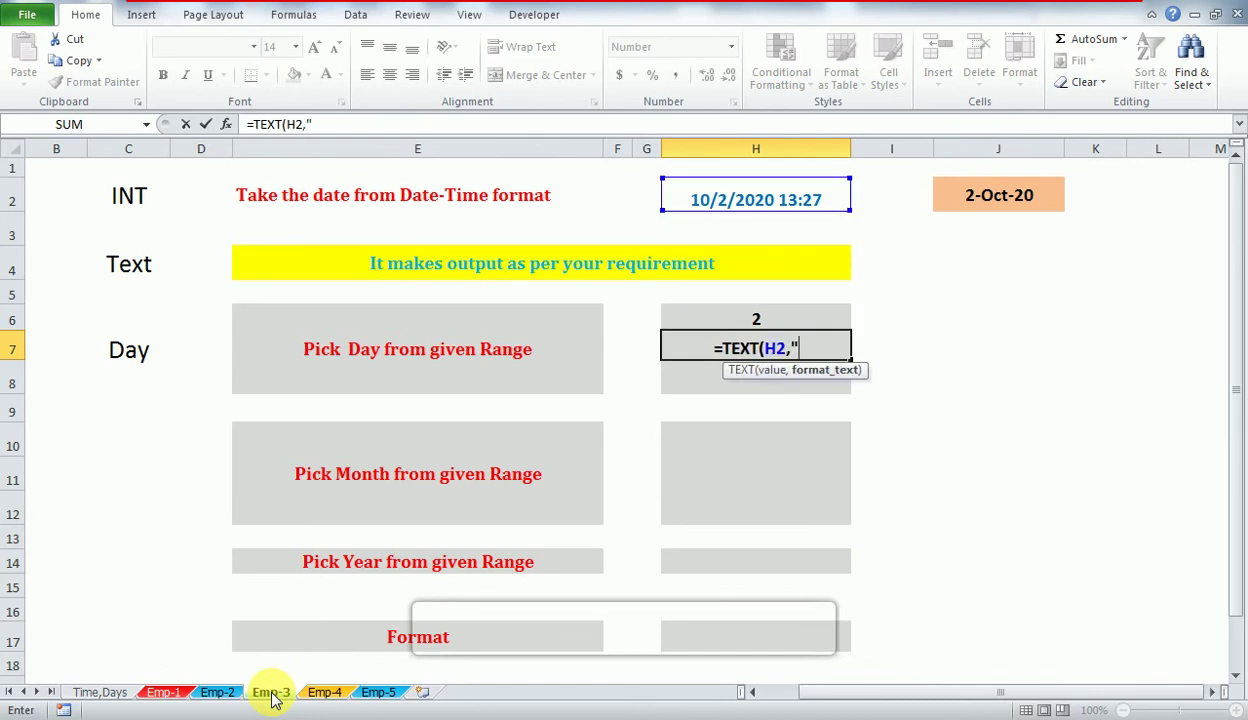
pyautogui.write('DDD")')
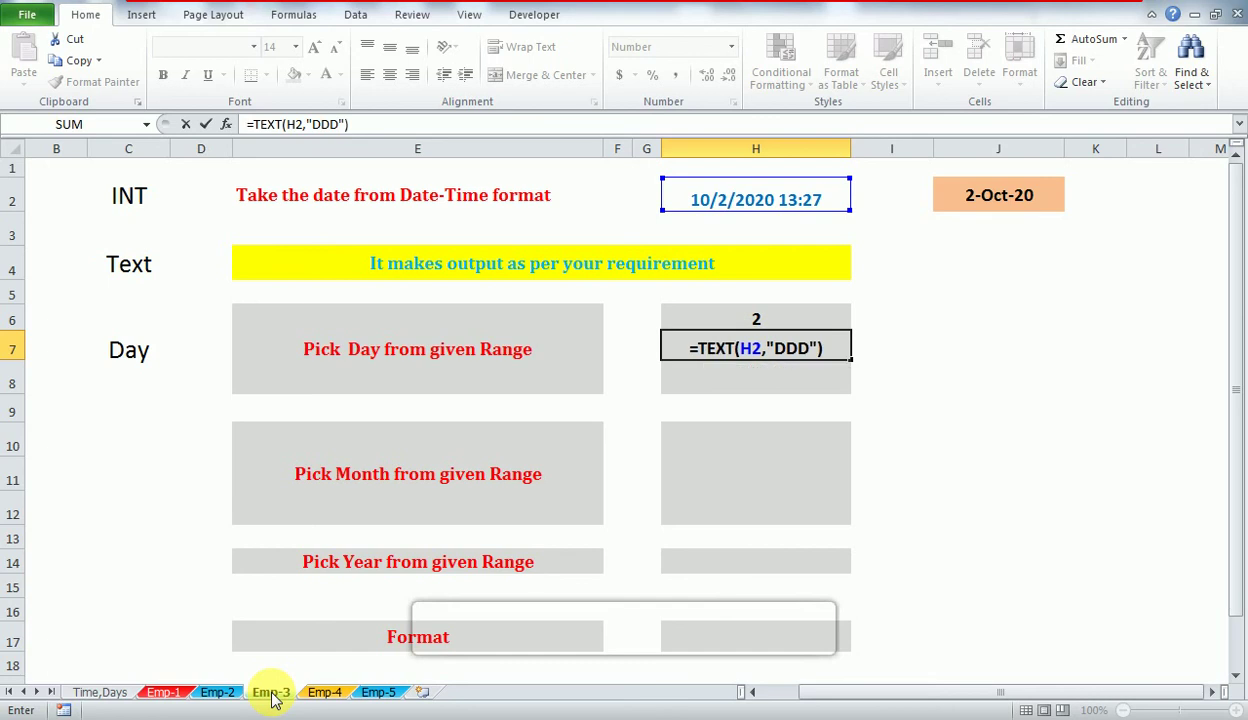
pyautogui.press('Return')
pyautogui.press('Up')
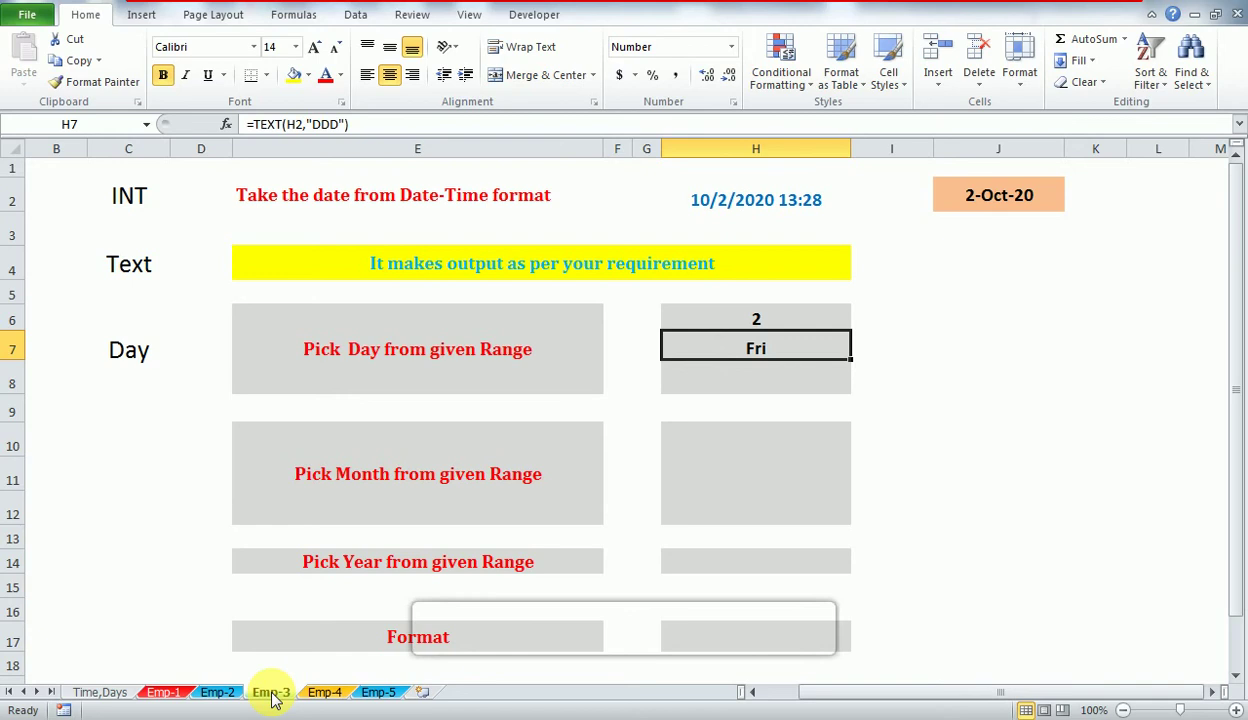
pyautogui.press('Up')
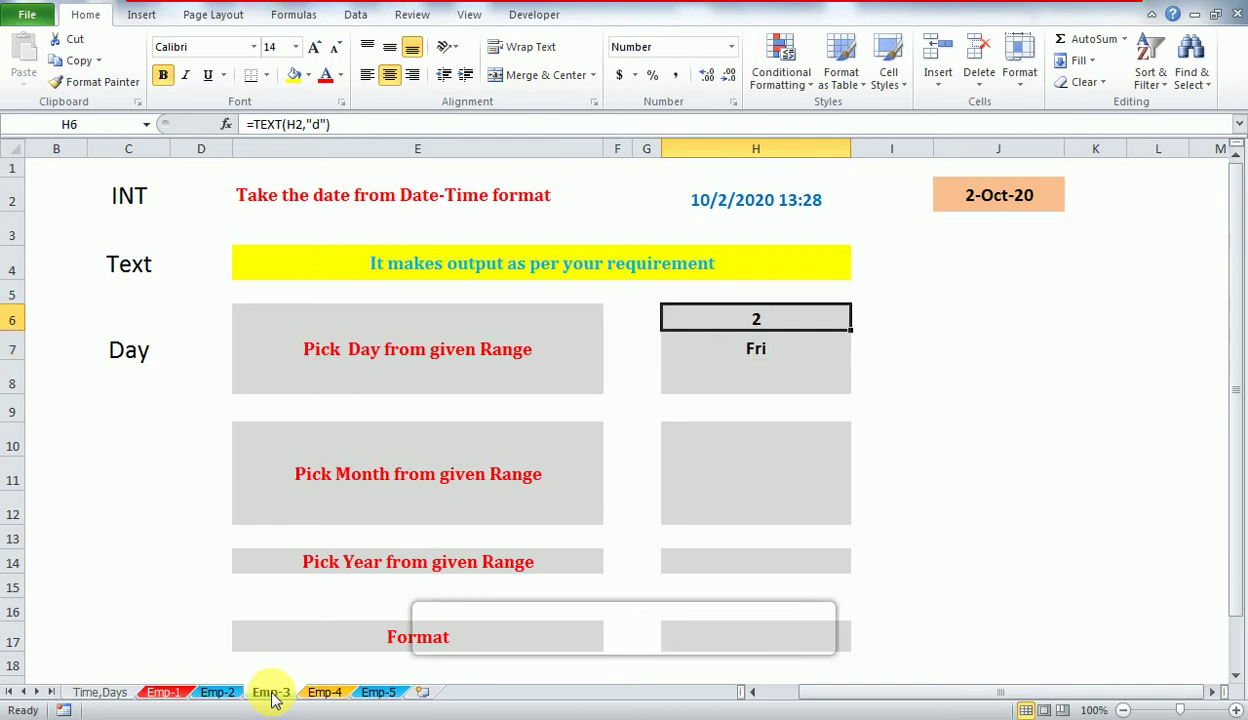
pyautogui.press('Down')
pyautogui.press('Down')
pyautogui.press('Up')
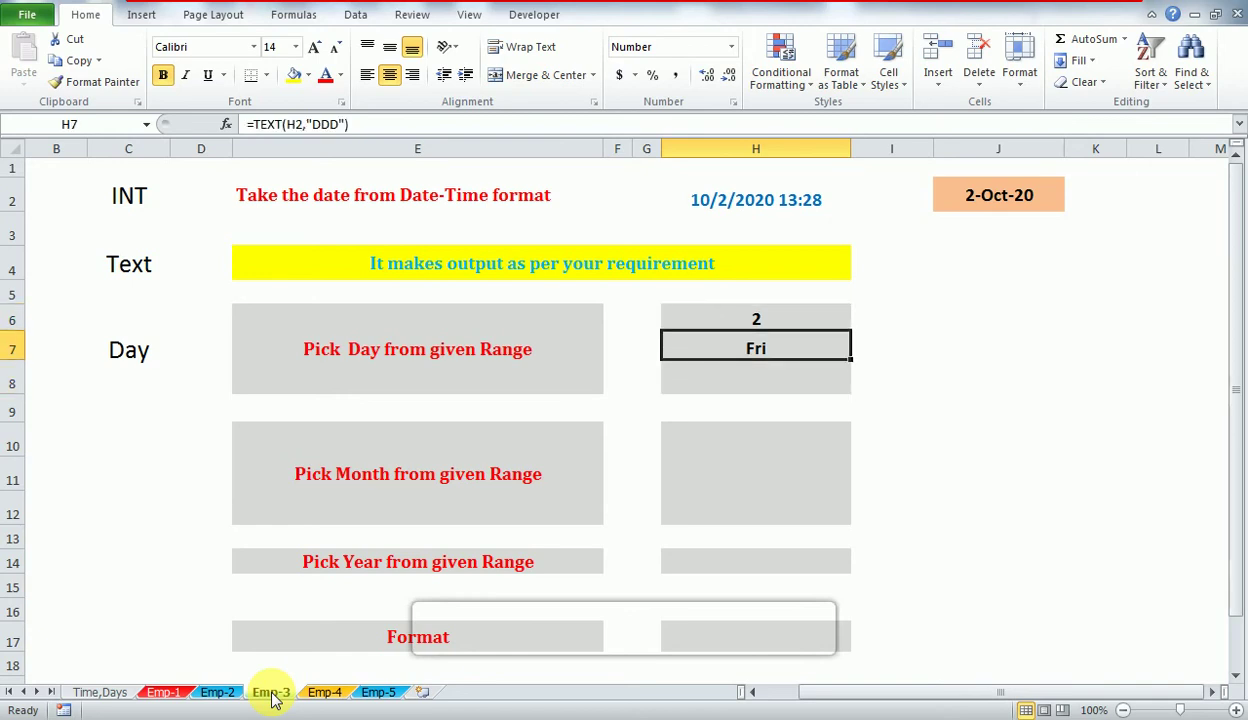
# - Enter the formula =TEXT(H2,"DDDD") in cell H8 to get the full weekday name
pyautogui.press('Down')
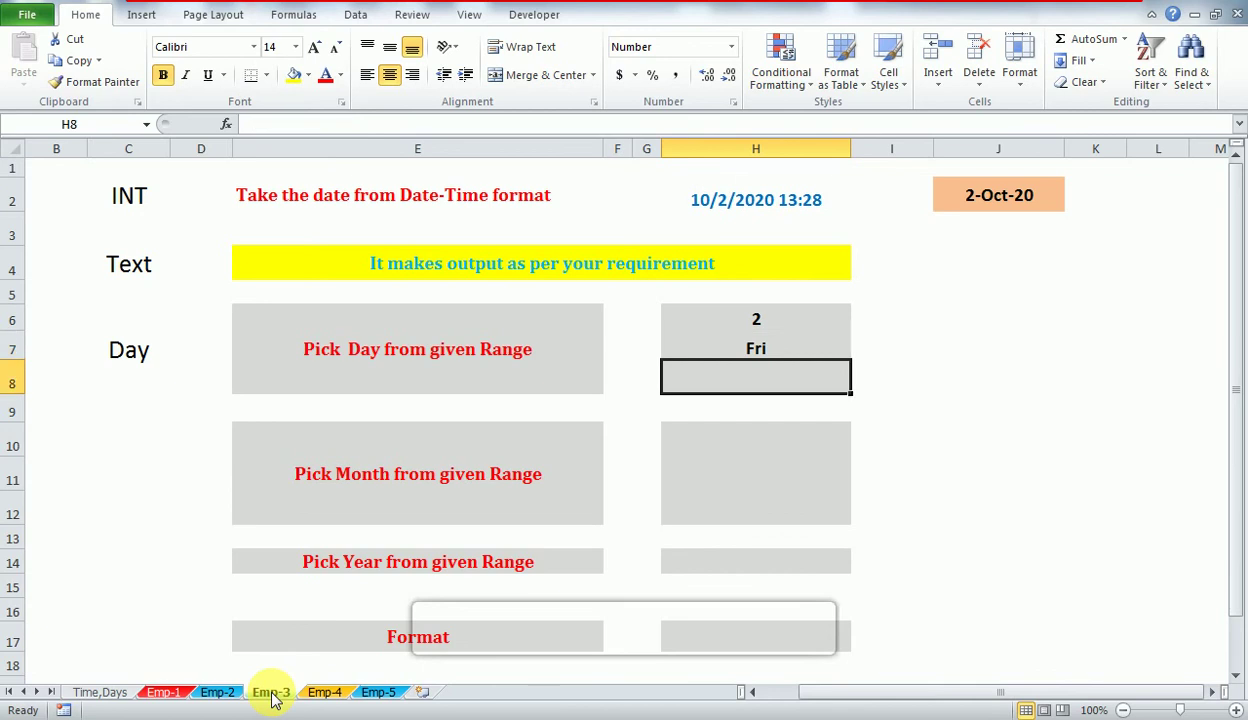
pyautogui.write('=te')
pyautogui.press('Tab')
pyautogui.press('Up')
pyautogui.press('Up')
pyautogui.press('Up')
pyautogui.press('Up')
pyautogui.press('Up')
pyautogui.press('Up')
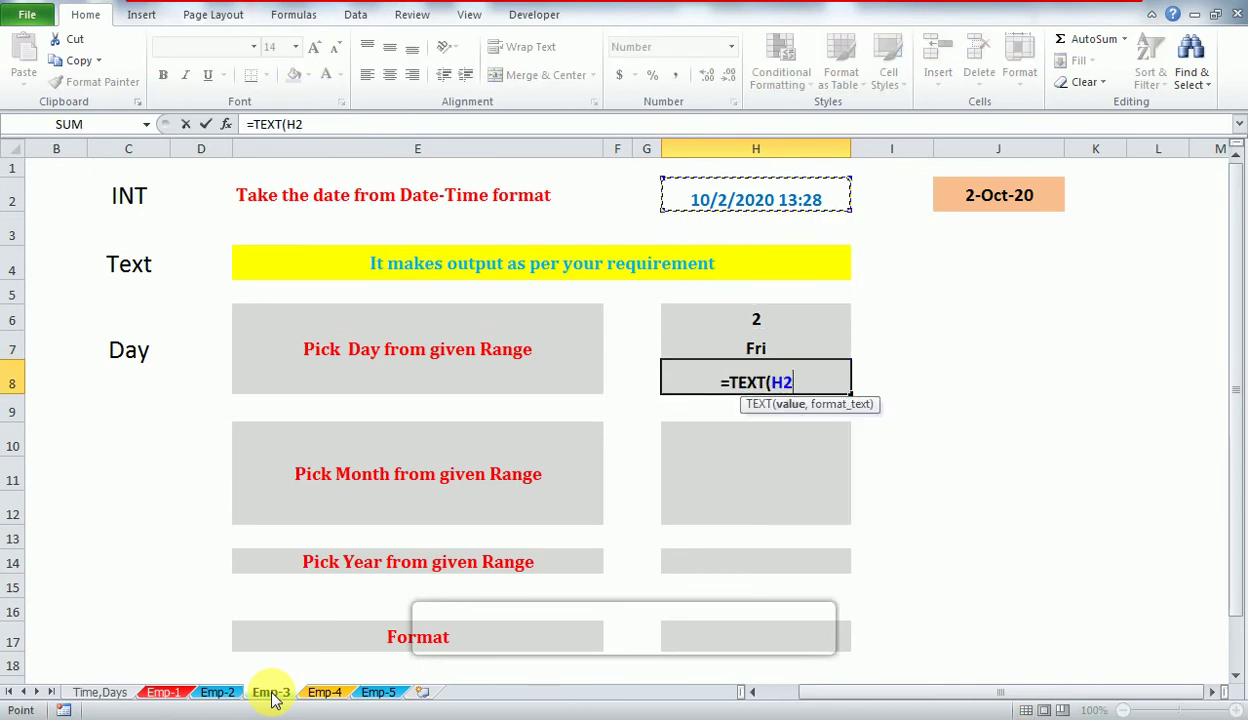
pyautogui.write(',')
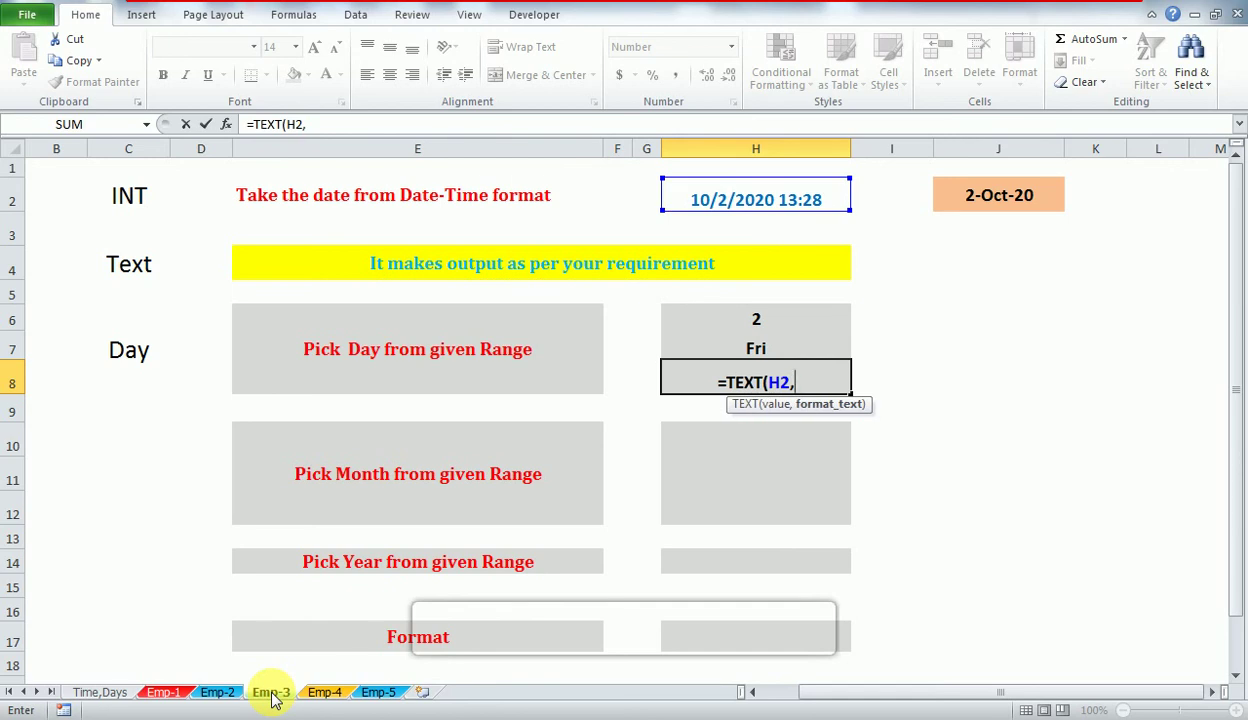
pyautogui.write('"DDDD')
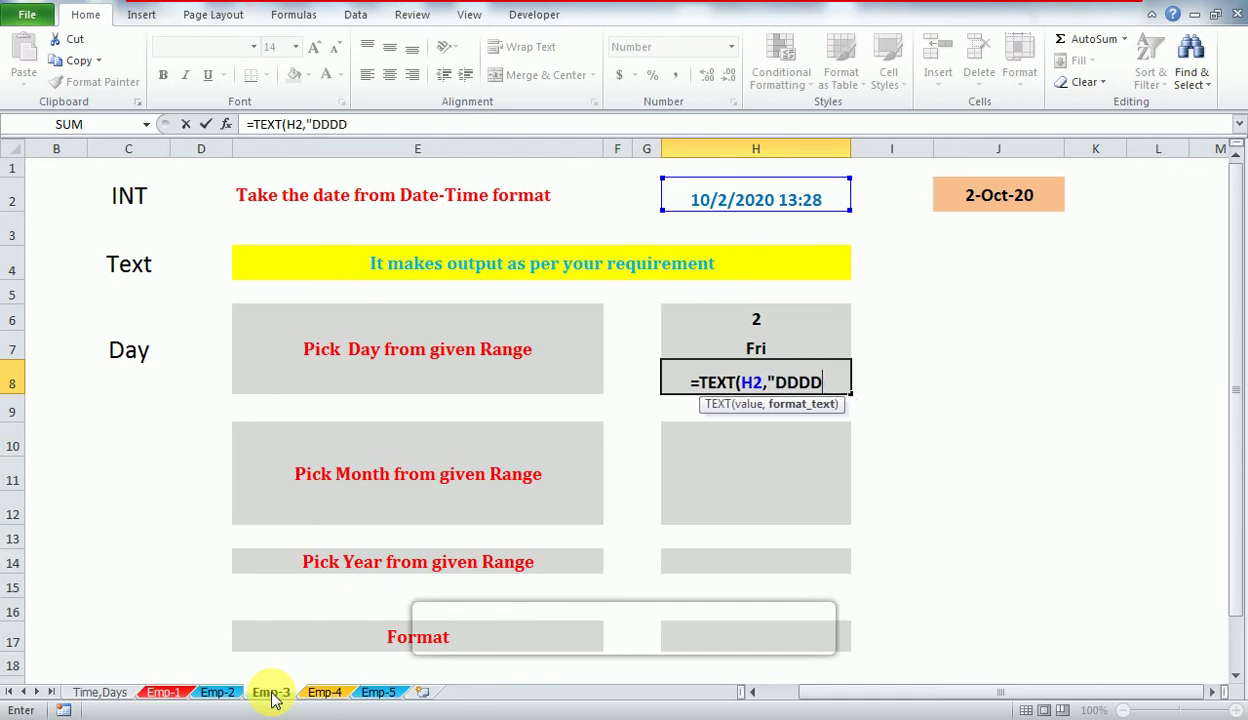
pyautogui.write('")')
pyautogui.press('Return')
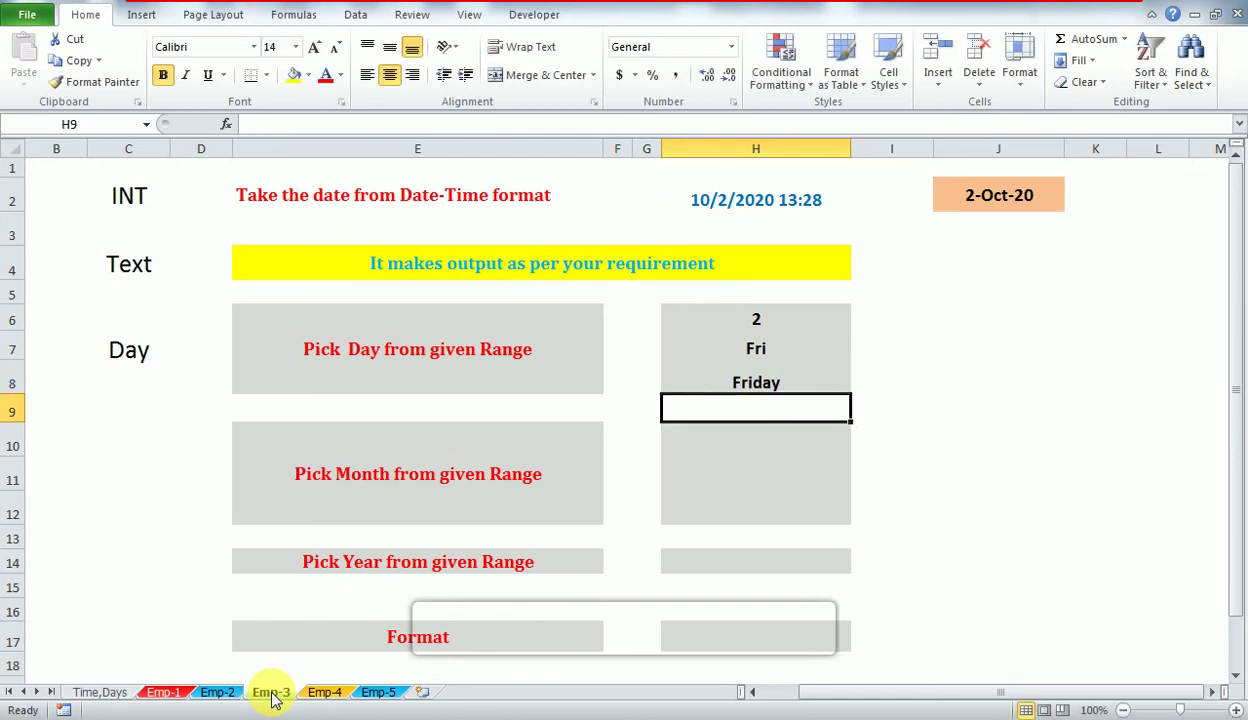
pyautogui.press('Up')
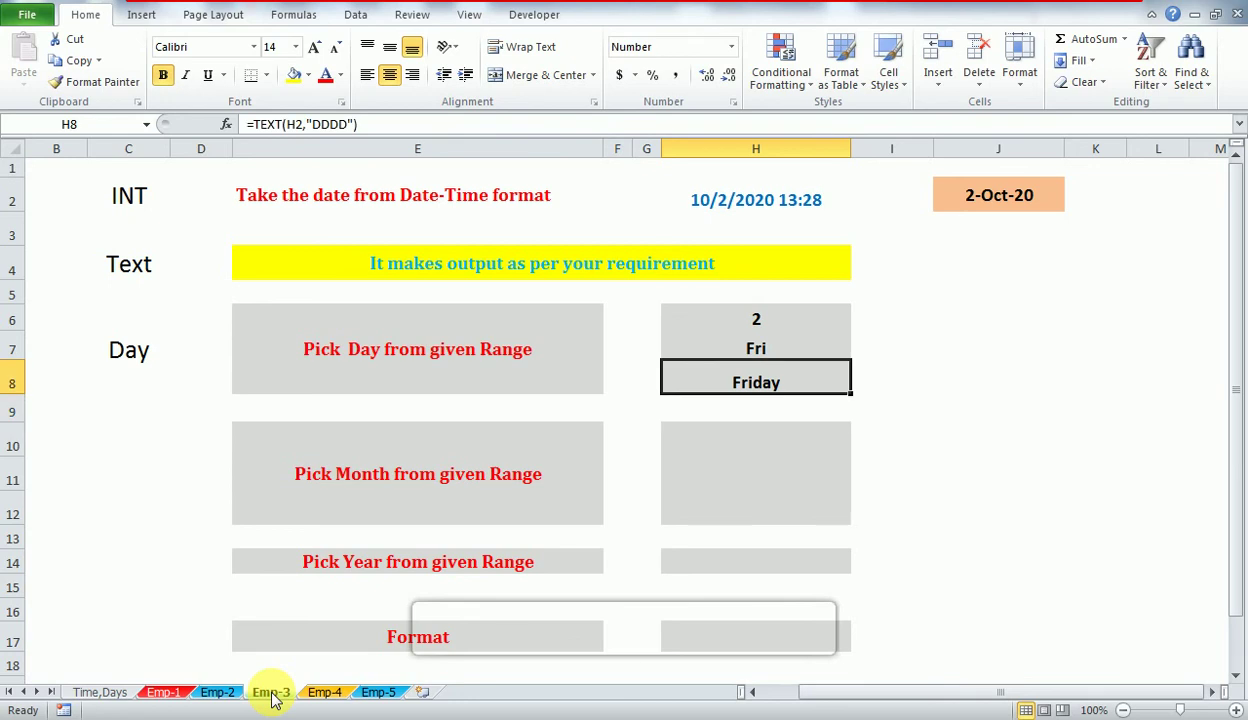
pyautogui.press('Down')
pyautogui.press('Down')
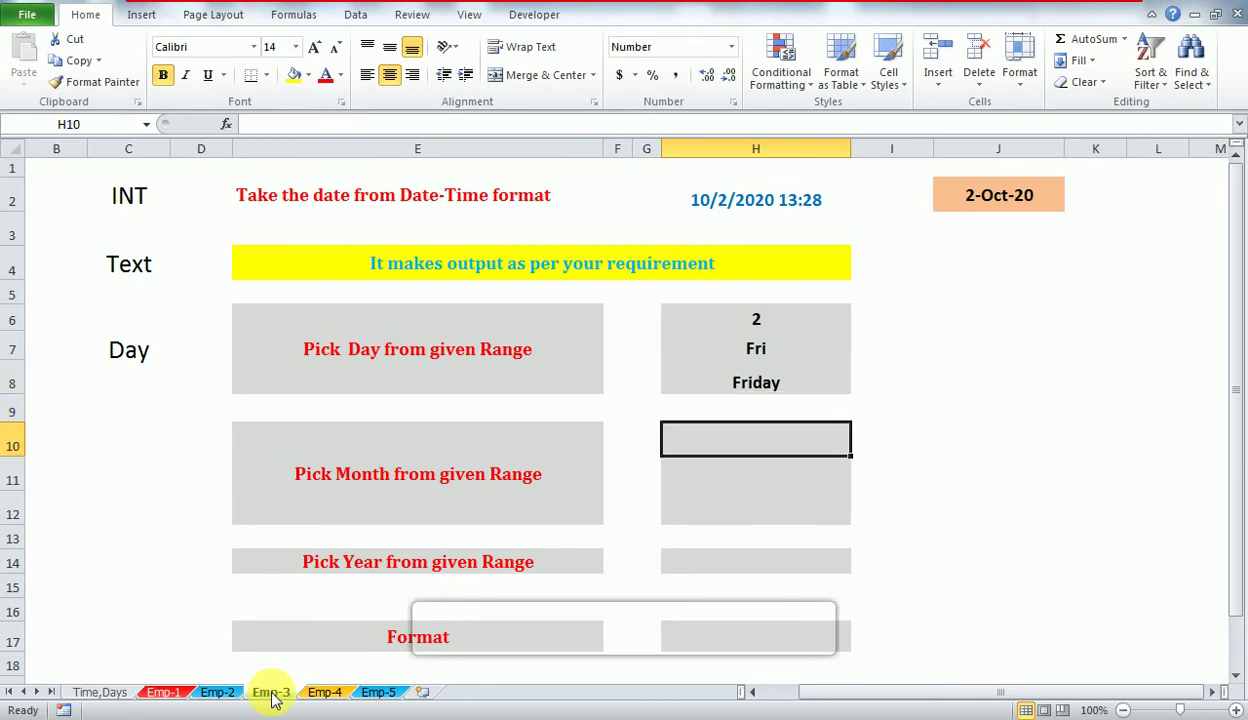
pyautogui.press('Up')
pyautogui.press('Left')
pyautogui.press('Up')
pyautogui.press('Left')
pyautogui.press('Up')
pyautogui.press('Left')
pyautogui.press('Right')
pyautogui.press('Right')
pyautogui.press('Right')
pyautogui.press('Up')
pyautogui.press('Down')
pyautogui.press('Down')
pyautogui.press('Up')
pyautogui.press('Up')
pyautogui.press('Down')
pyautogui.press('Down')
pyautogui.press('Down')
pyautogui.press('Up')
pyautogui.press('Left')
pyautogui.press('Left')
pyautogui.press('Up')
pyautogui.press('Left')
pyautogui.press('Left')
pyautogui.press('Left')
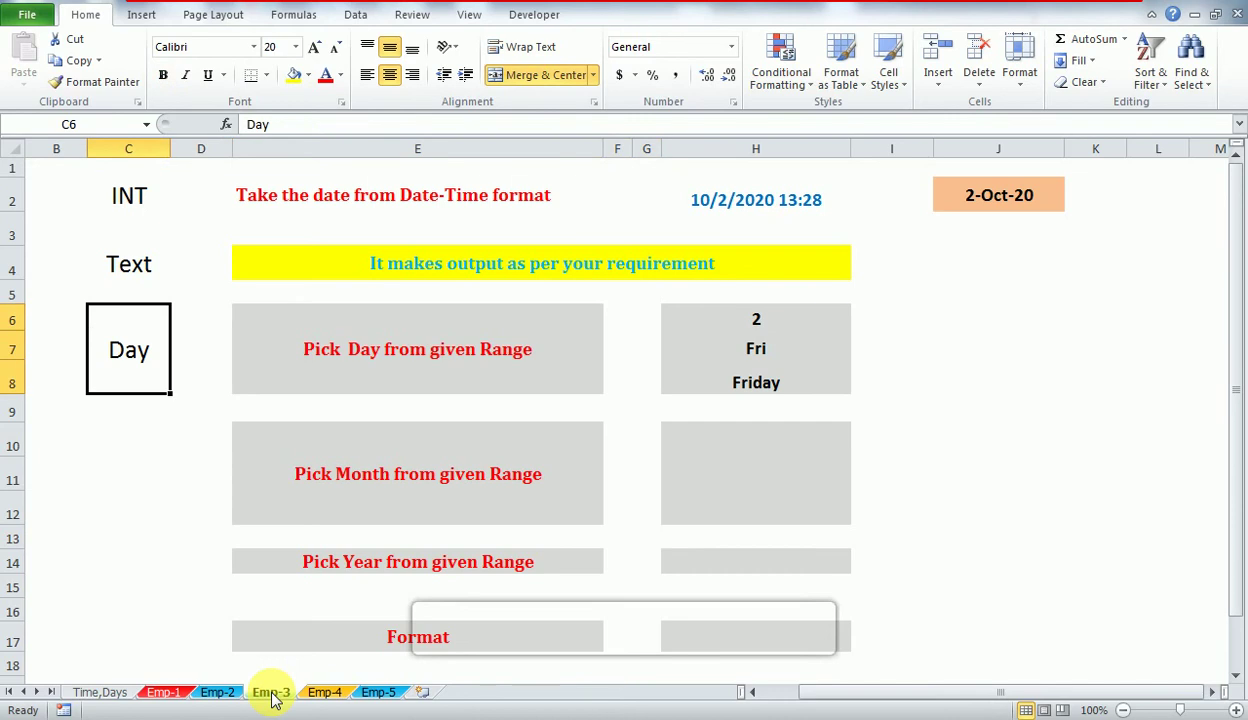
pyautogui.press('Down')
pyautogui.press('Right')
pyautogui.press('Down')
pyautogui.press('Left')
pyautogui.press('Up')
pyautogui.press('Up')
pyautogui.press('Down')
pyautogui.press('Down')
pyautogui.press('Right')
pyautogui.press('Up')
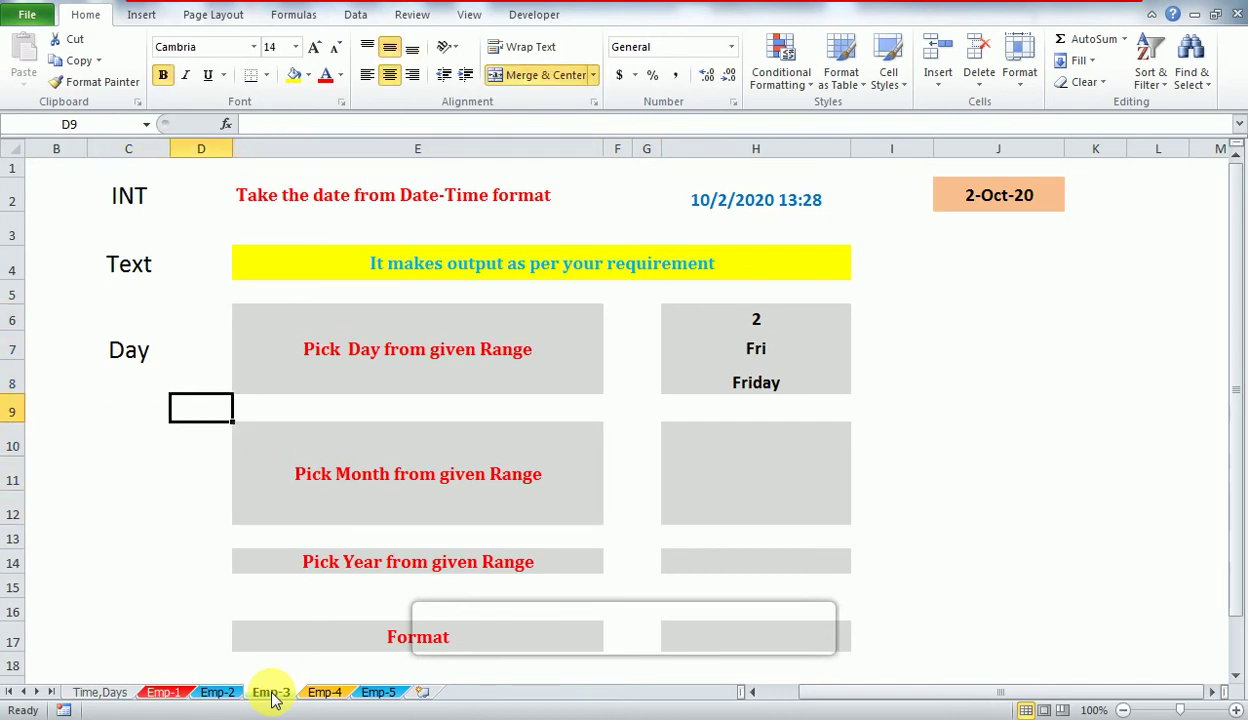
# - Enter the formula =TEXT(H2,"M") in H10, the first result cell for picking the month, to get the month number
pyautogui.press('Right')
pyautogui.press('Down')
pyautogui.press('Right')
pyautogui.press('Right')
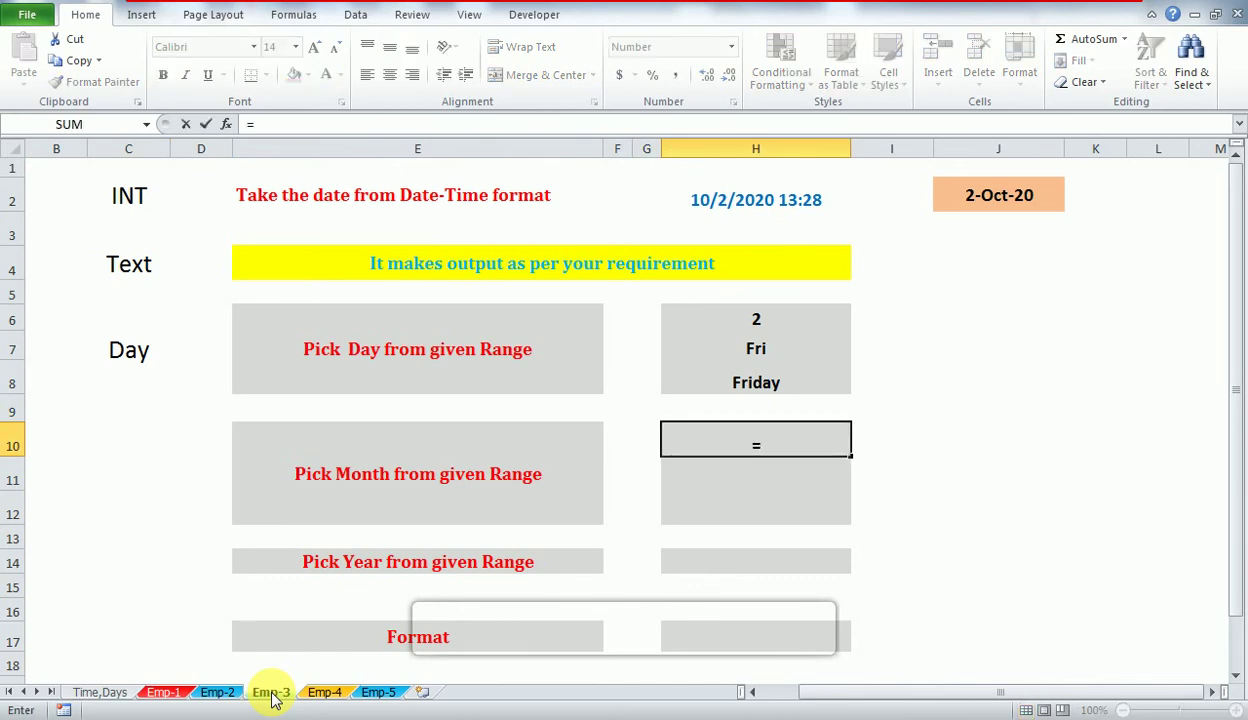
pyautogui.write('te')
pyautogui.press('Tab')
pyautogui.press('Up')
pyautogui.press('Up')
pyautogui.press('Up')
pyautogui.press('Up')
pyautogui.press('Up')
pyautogui.press('Up')
pyautogui.press('Up')
pyautogui.press('Up')
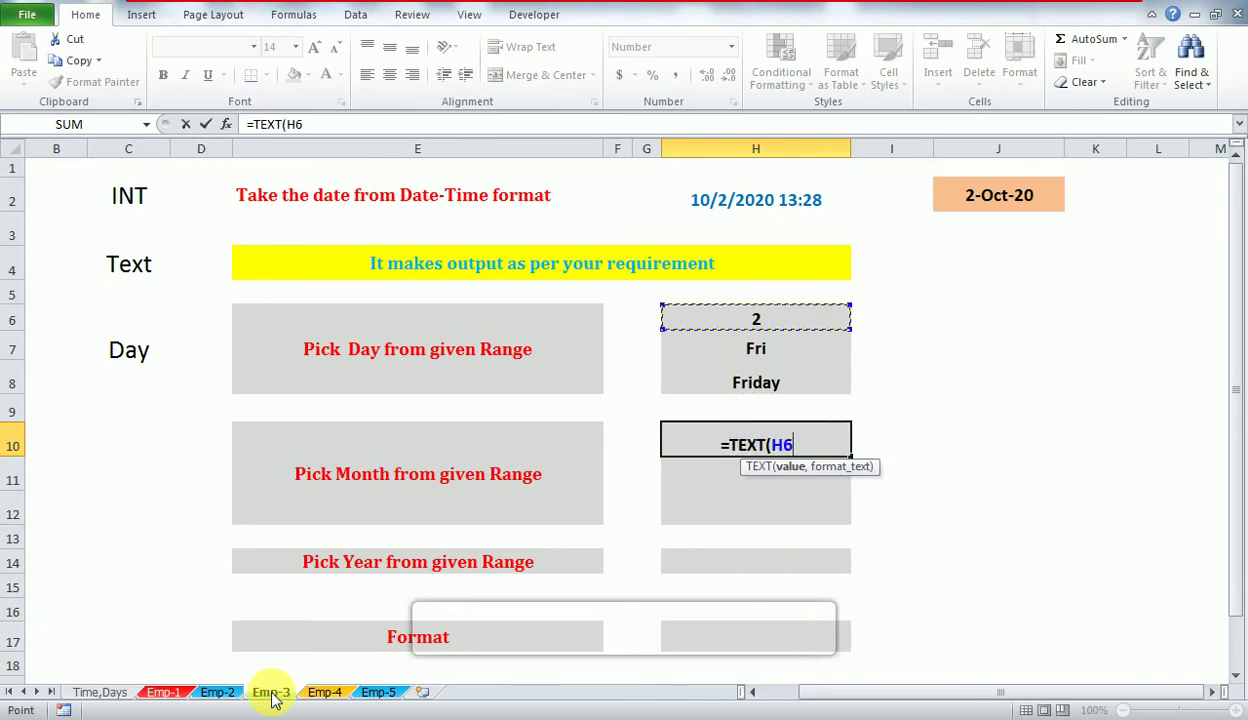
pyautogui.write(',"')
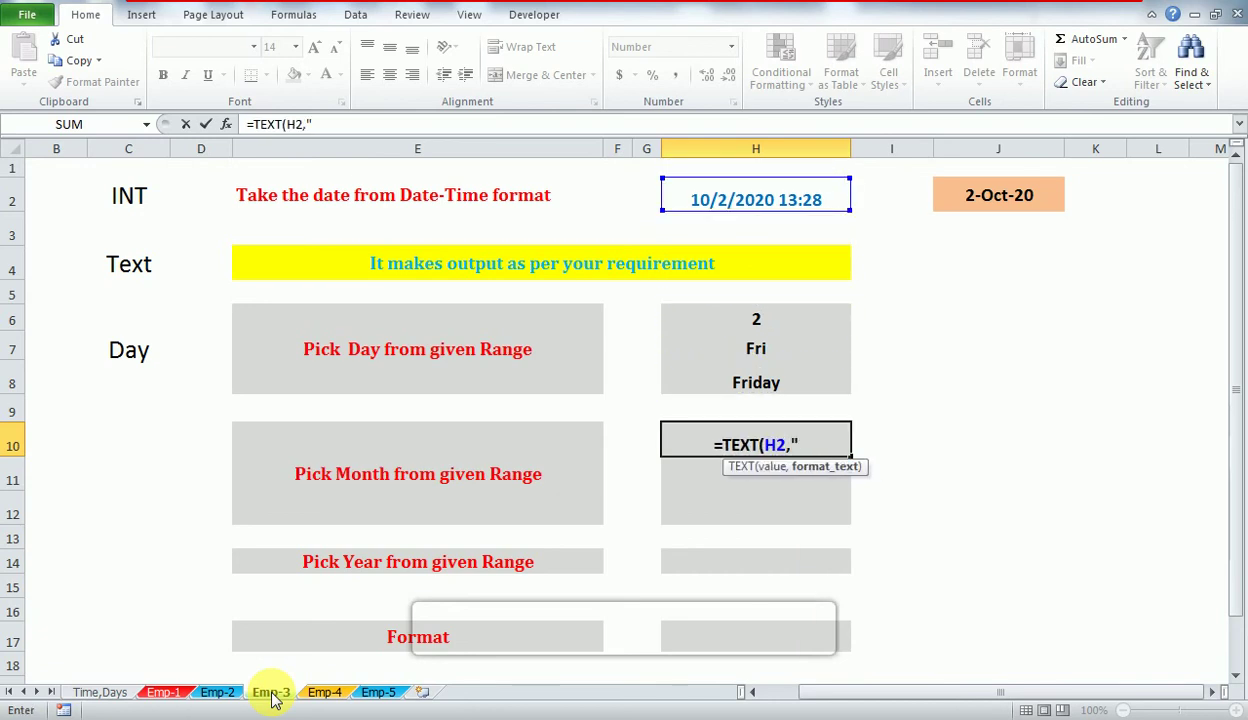
pyautogui.write('M")')
pyautogui.press('Return')
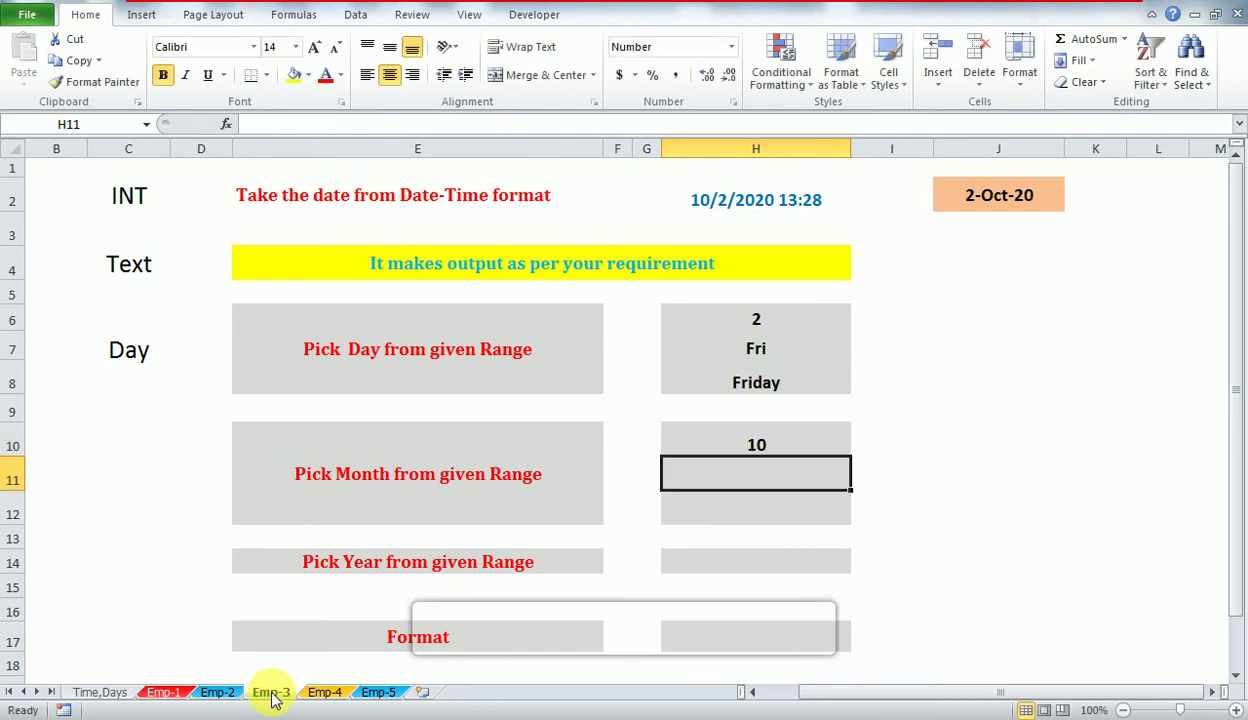
pyautogui.press('Up')
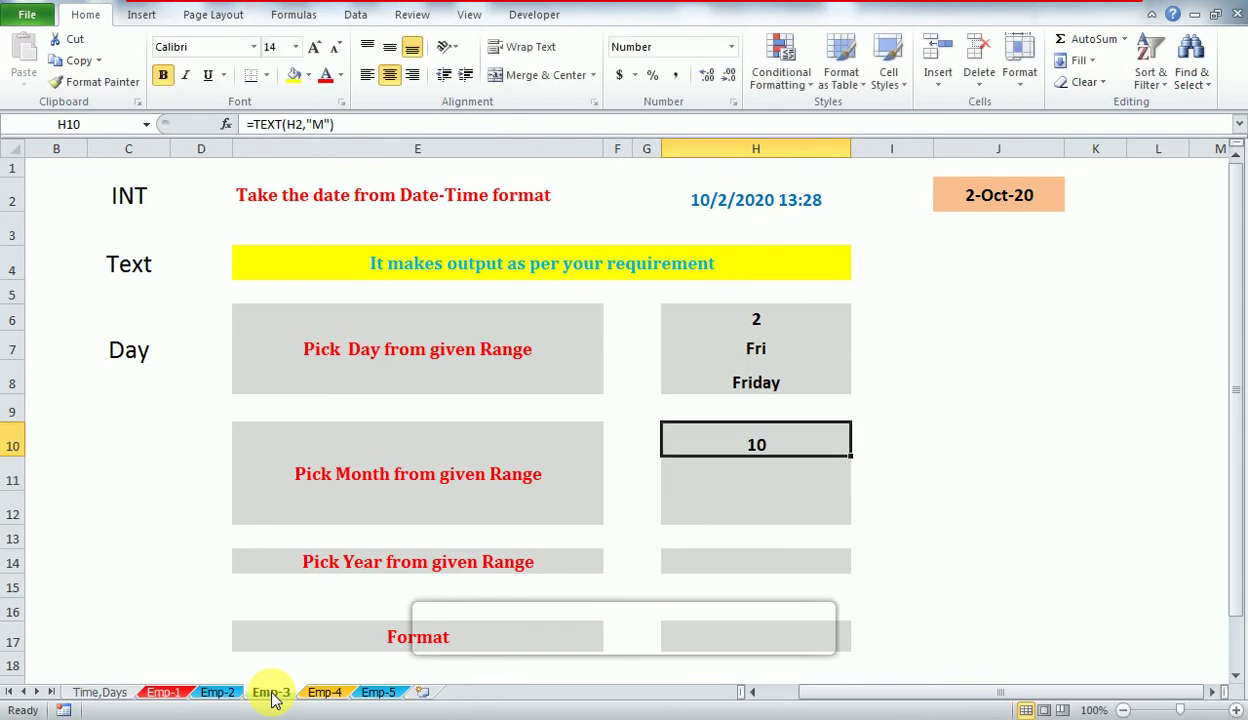
# - Enter the formula =TEXT(H2,"DD") in H11, the second result cell for picking the month
pyautogui.press('Down')
pyautogui.write('=')
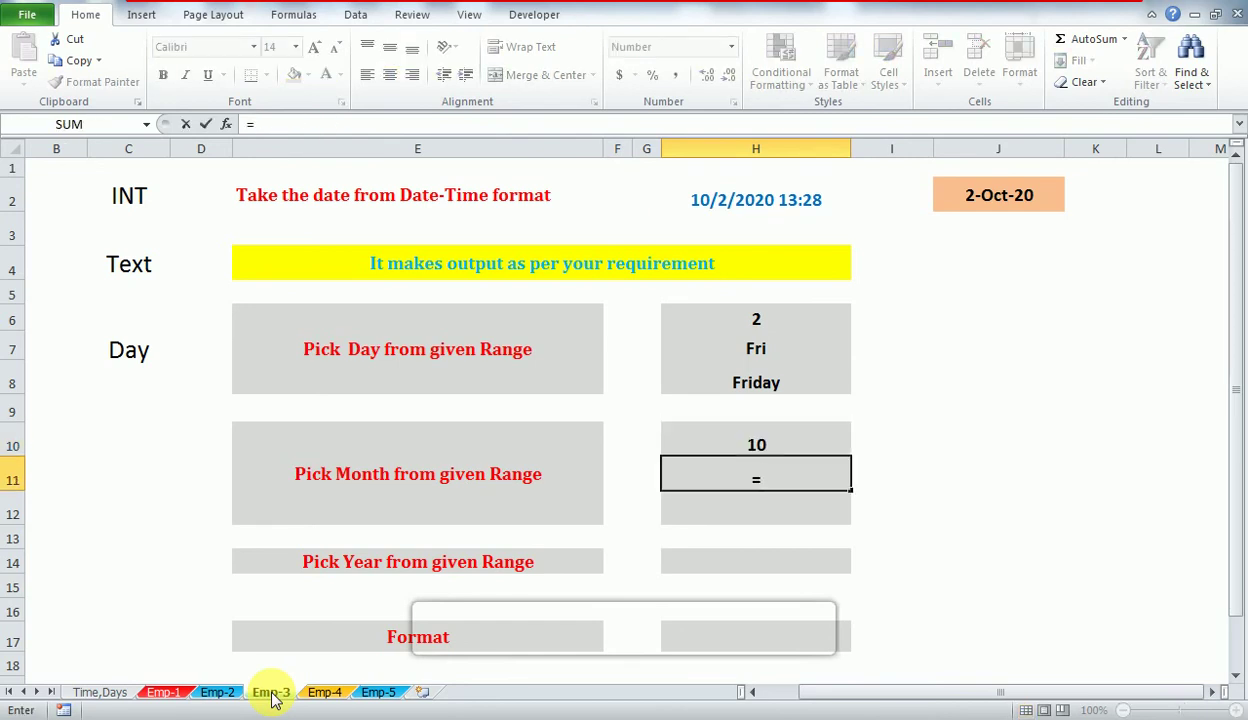
pyautogui.write('te')
pyautogui.press('Tab')
pyautogui.press('Up')
pyautogui.press('Up')
pyautogui.press('Up')
pyautogui.press('Up')
pyautogui.press('Up')
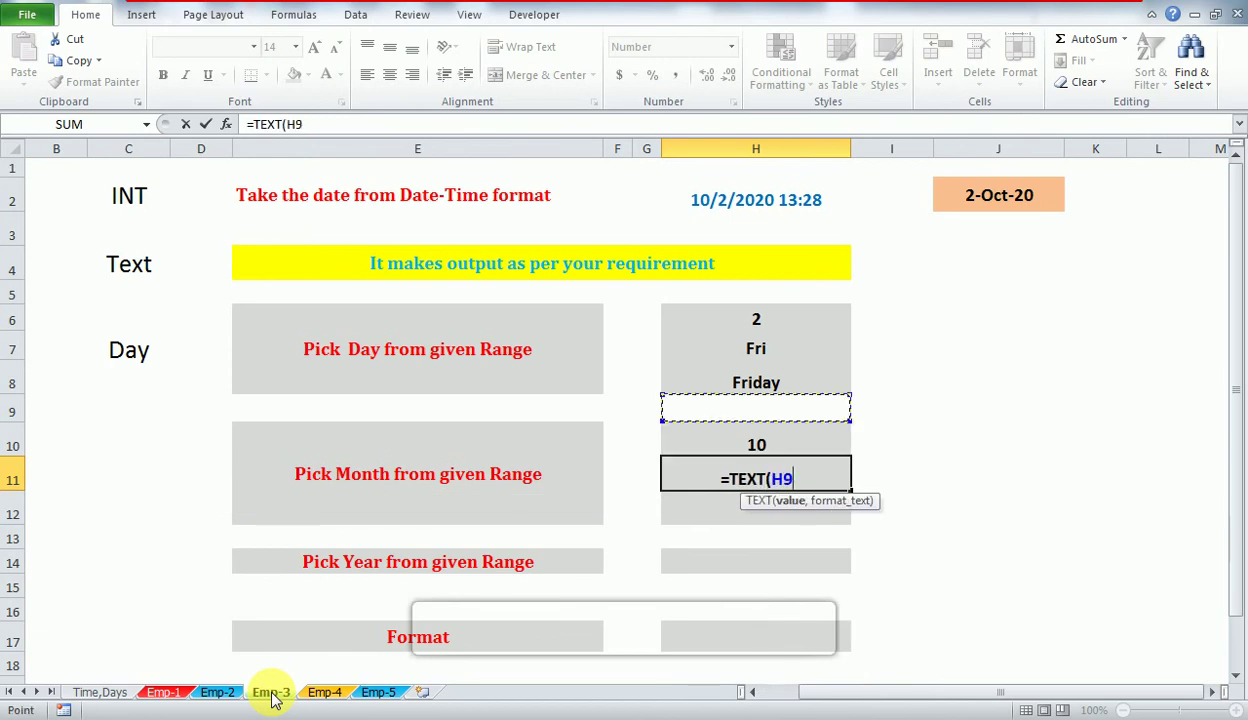
pyautogui.press('Up')
pyautogui.press('Up')
pyautogui.press('Up')
pyautogui.press('Up')
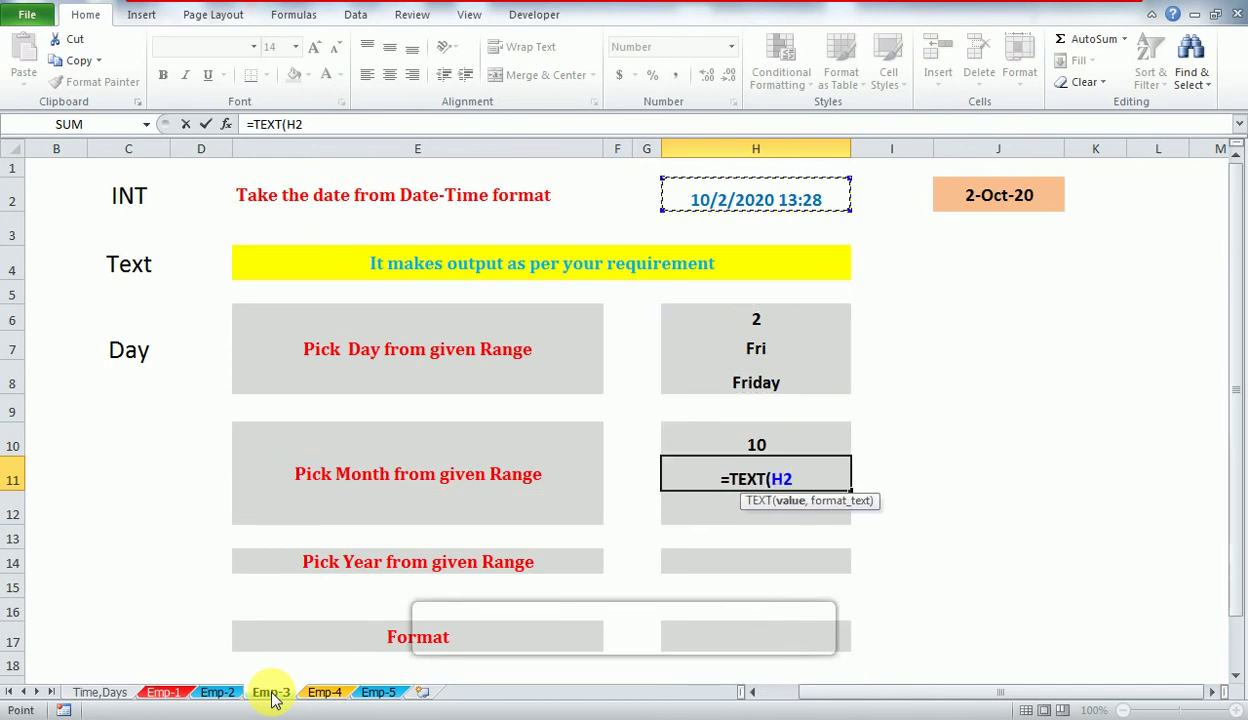
pyautogui.write(',"DDD')
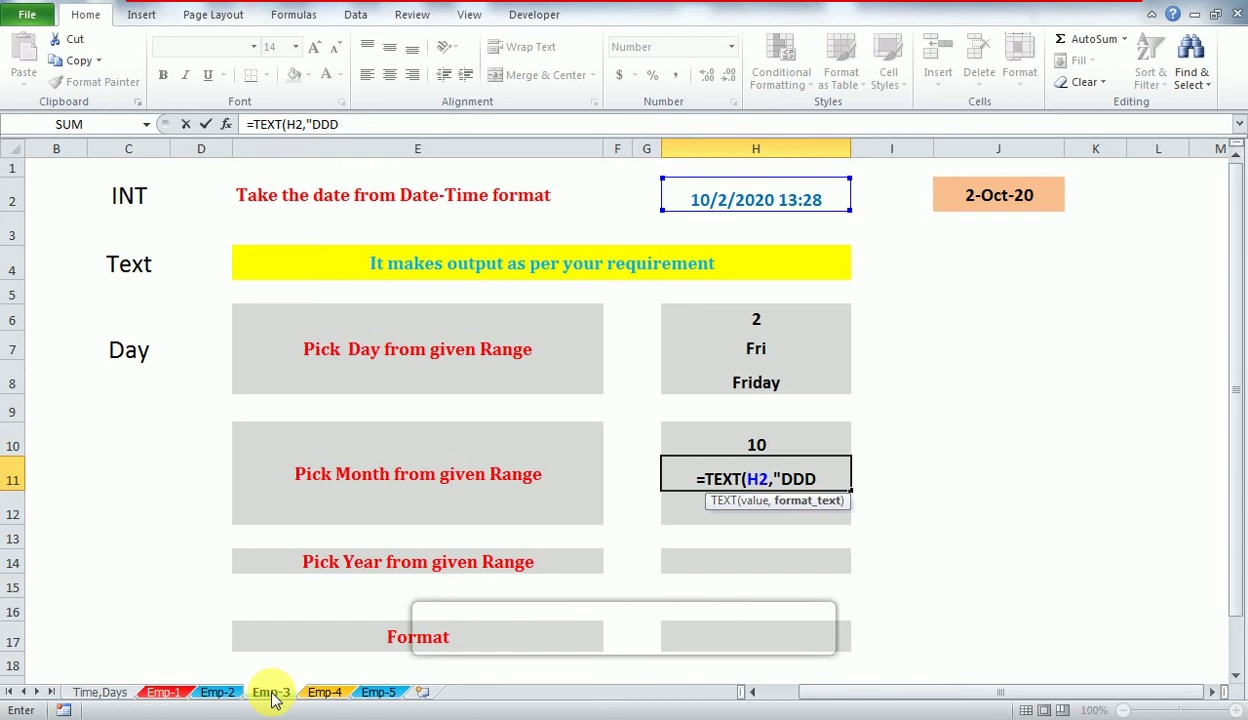
pyautogui.press('BackSpace')
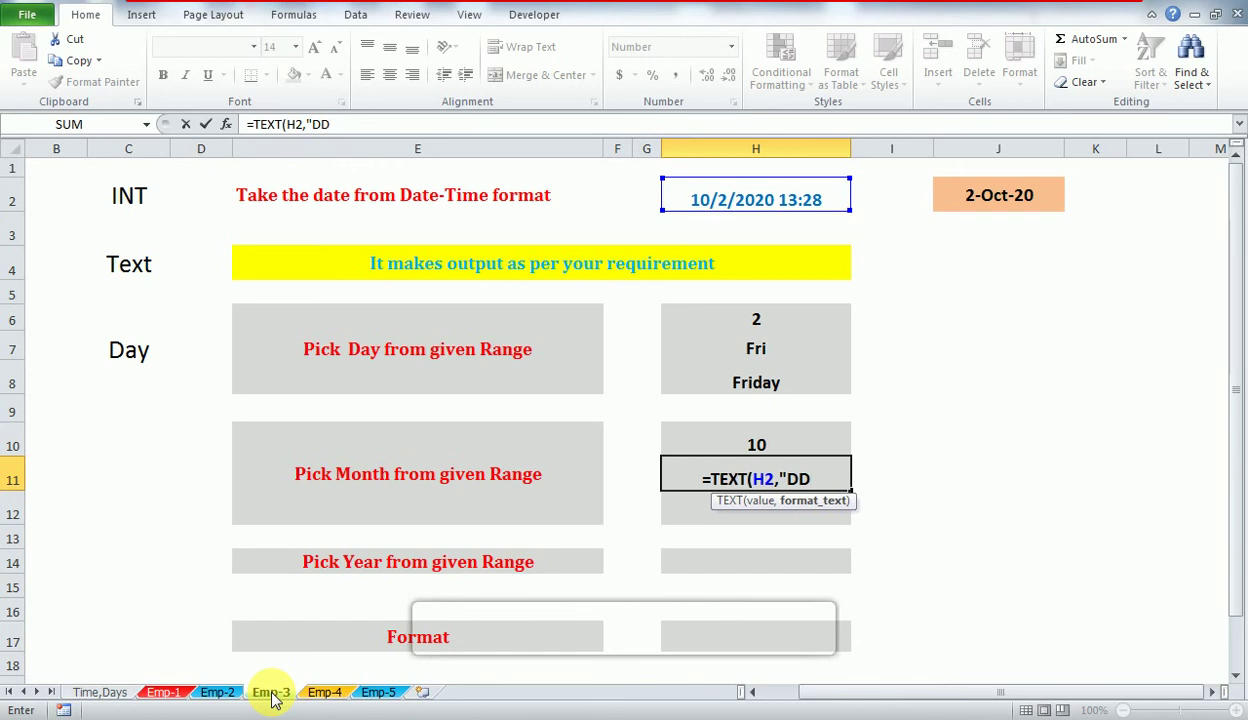
pyautogui.write('")')
pyautogui.press('Return')
pyautogui.press('Up')
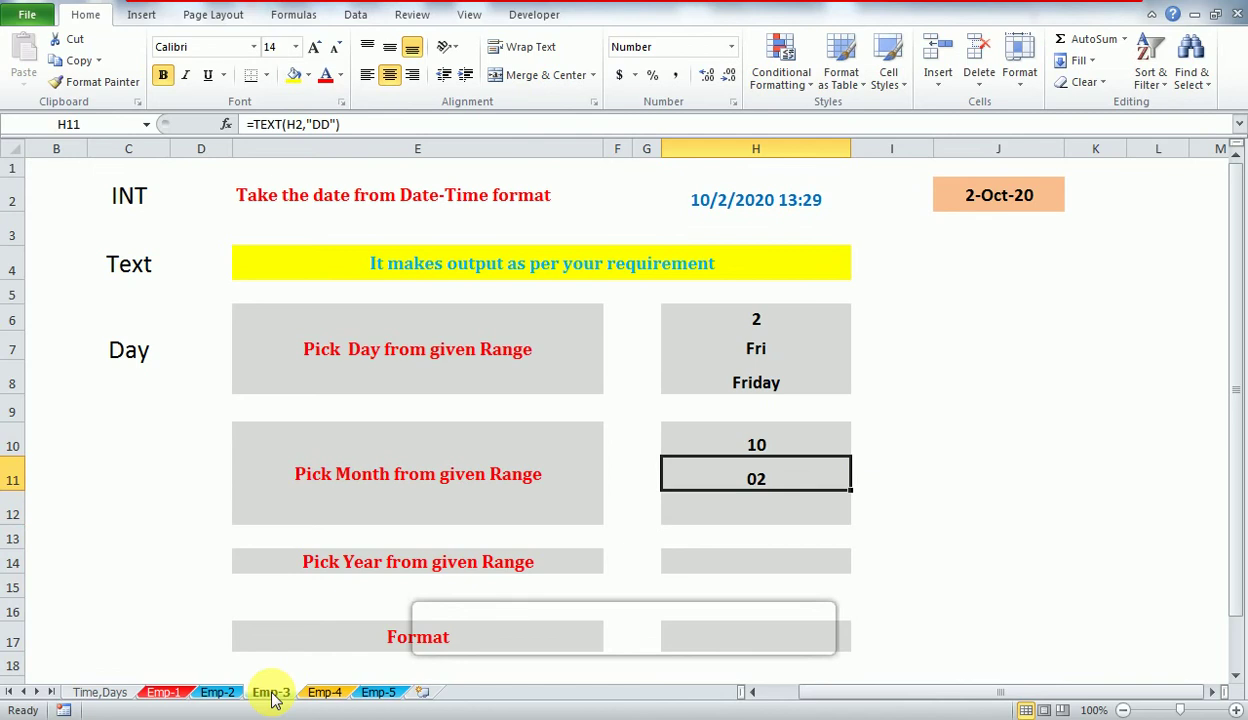
# - Change the format code in the H11 formula to "DDD"
pyautogui.press('F2')
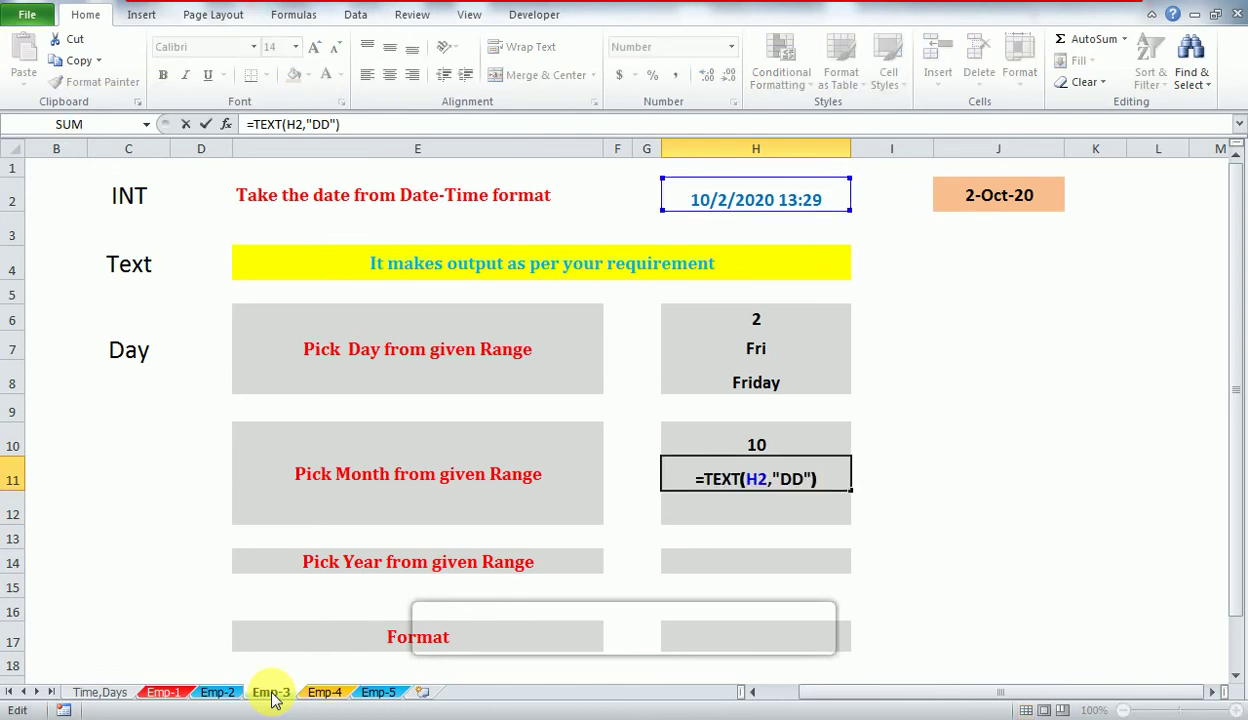
pyautogui.press('Left')
pyautogui.press('Left')
pyautogui.write('D')
pyautogui.press('Return')
pyautogui.press('Up')
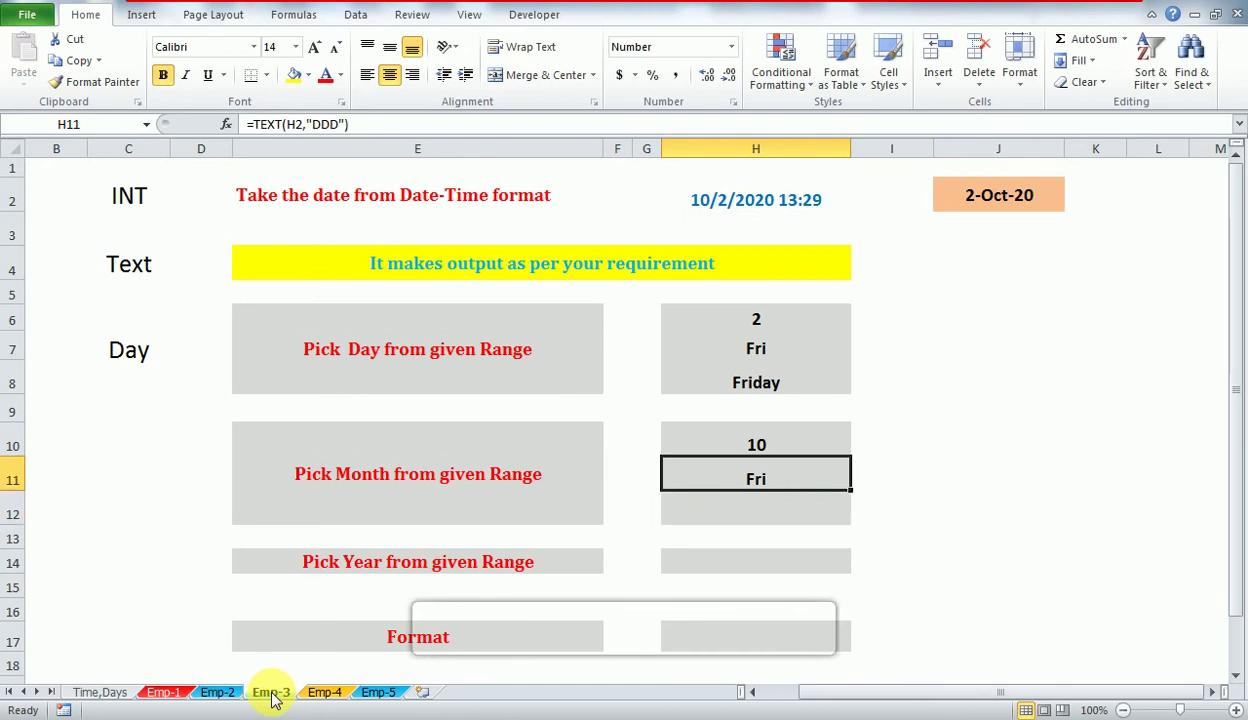
# - Replace the day format code in the H11 formula with the month code "MM"
pyautogui.press('F2')
pyautogui.press('Left')
pyautogui.press('Left')
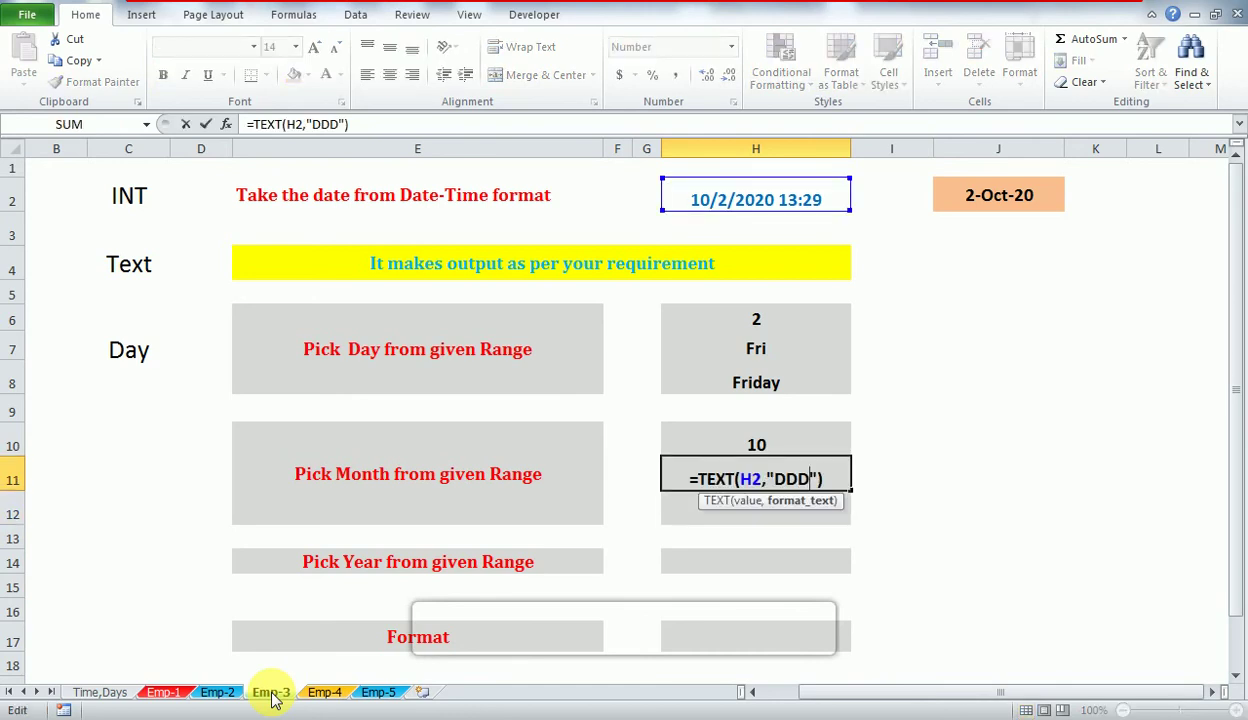
pyautogui.hotkey('shift', 'Left')
pyautogui.hotkey('shift', 'Left')
pyautogui.hotkey('shift', 'Left')
pyautogui.hotkey('shift', 'Left')
pyautogui.hotkey('shift', 'Right')
pyautogui.write('MM')
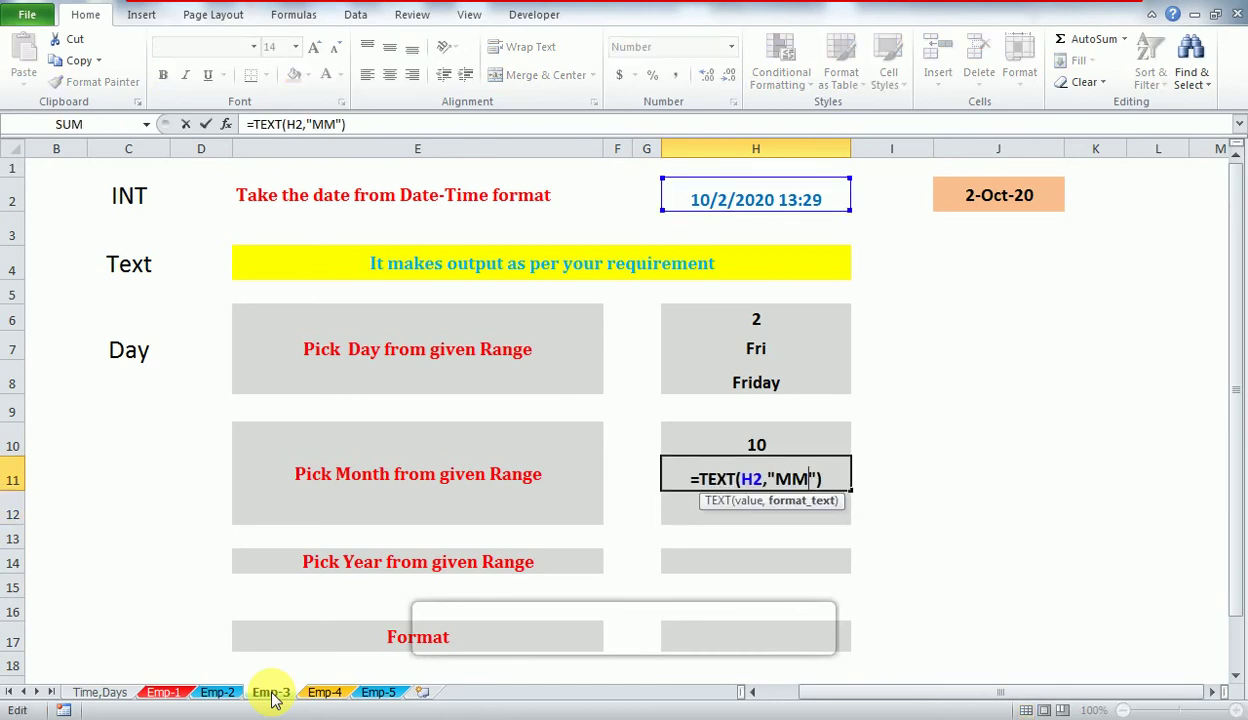
pyautogui.press('Return')
pyautogui.press('Up')
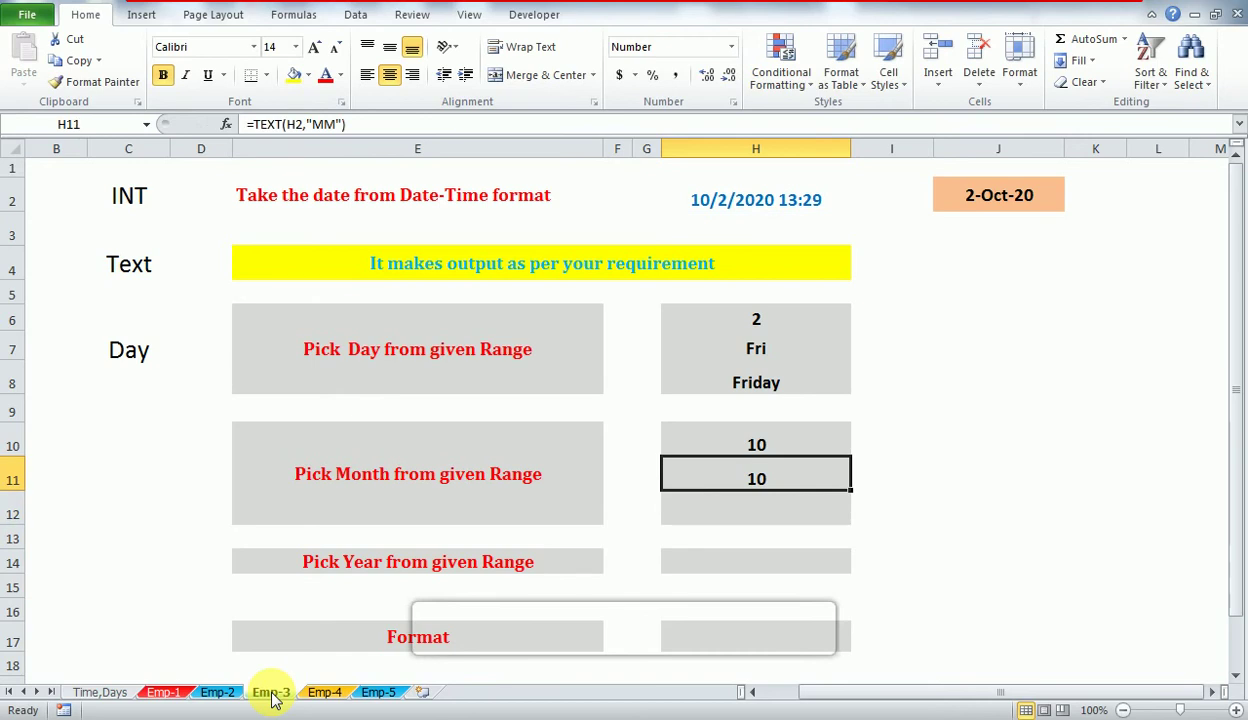
# - Extend the format code in the H11 formula to "MMM" to get the abbreviated month name
pyautogui.press('F2')
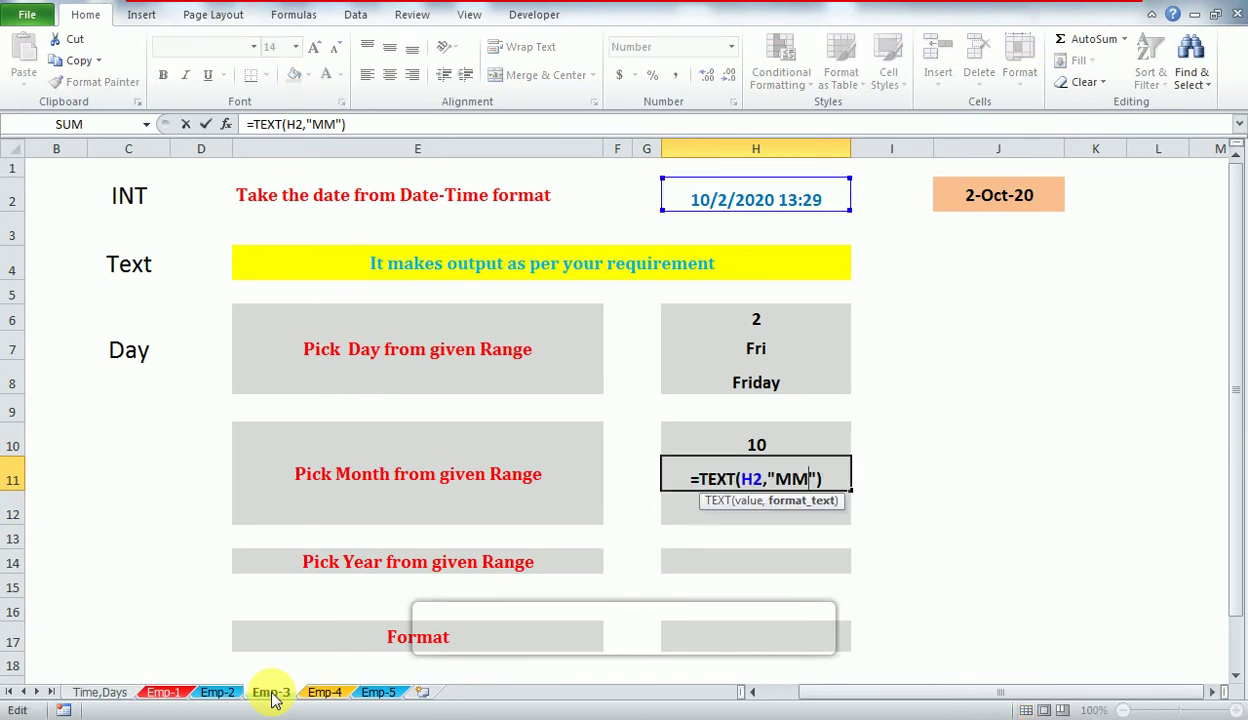
pyautogui.write('M')
pyautogui.press('Return')
pyautogui.press('Up')
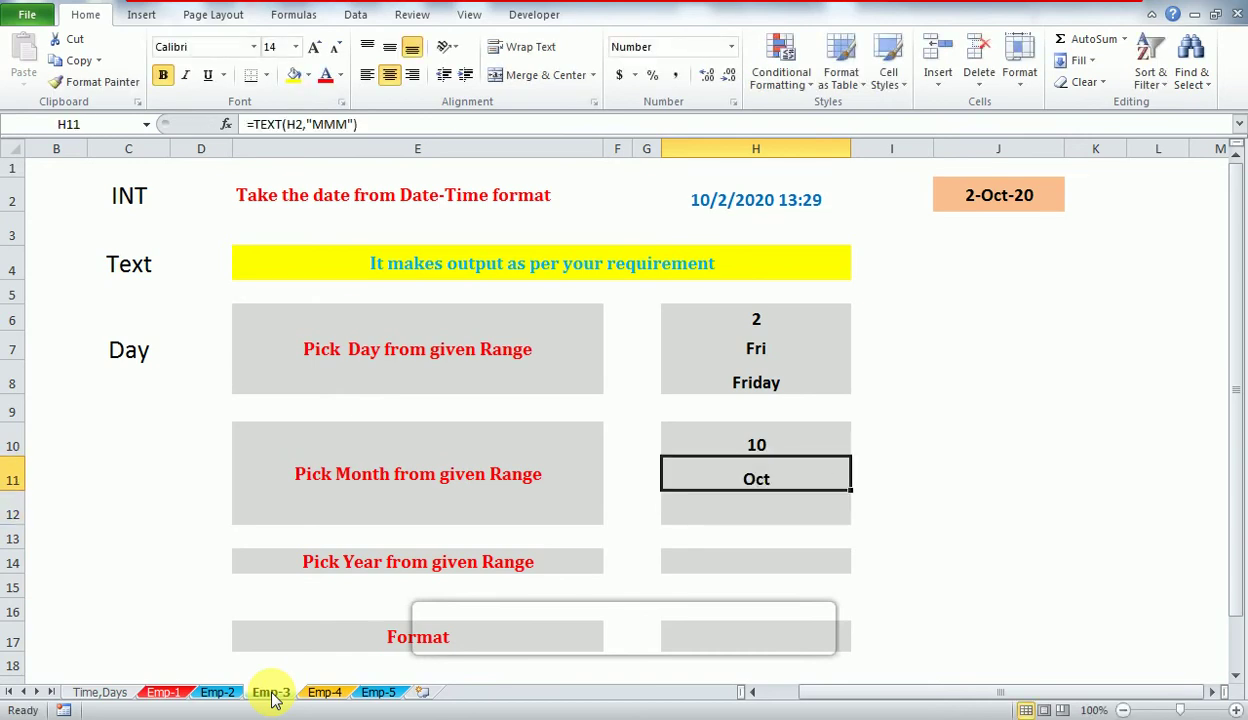
# - Enter the formula =TEXT(H2,"MMMM") in H12 to get the full month name
pyautogui.press('Down')
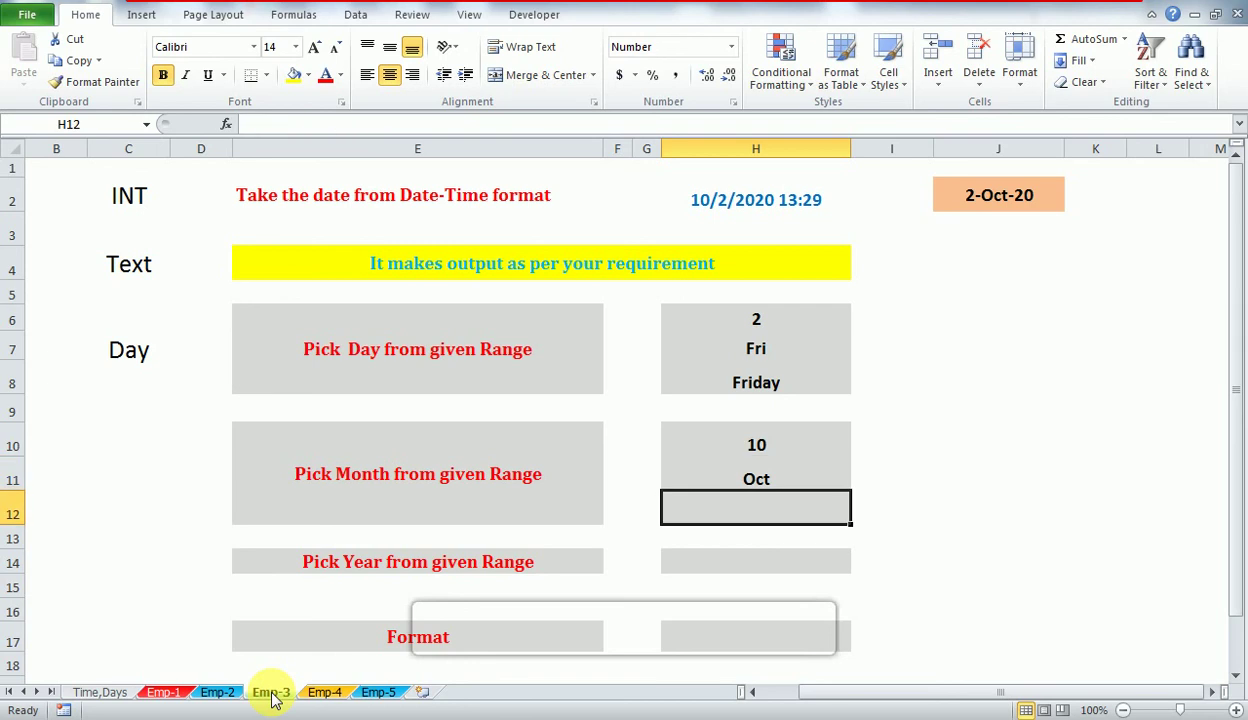
pyautogui.write('=t')
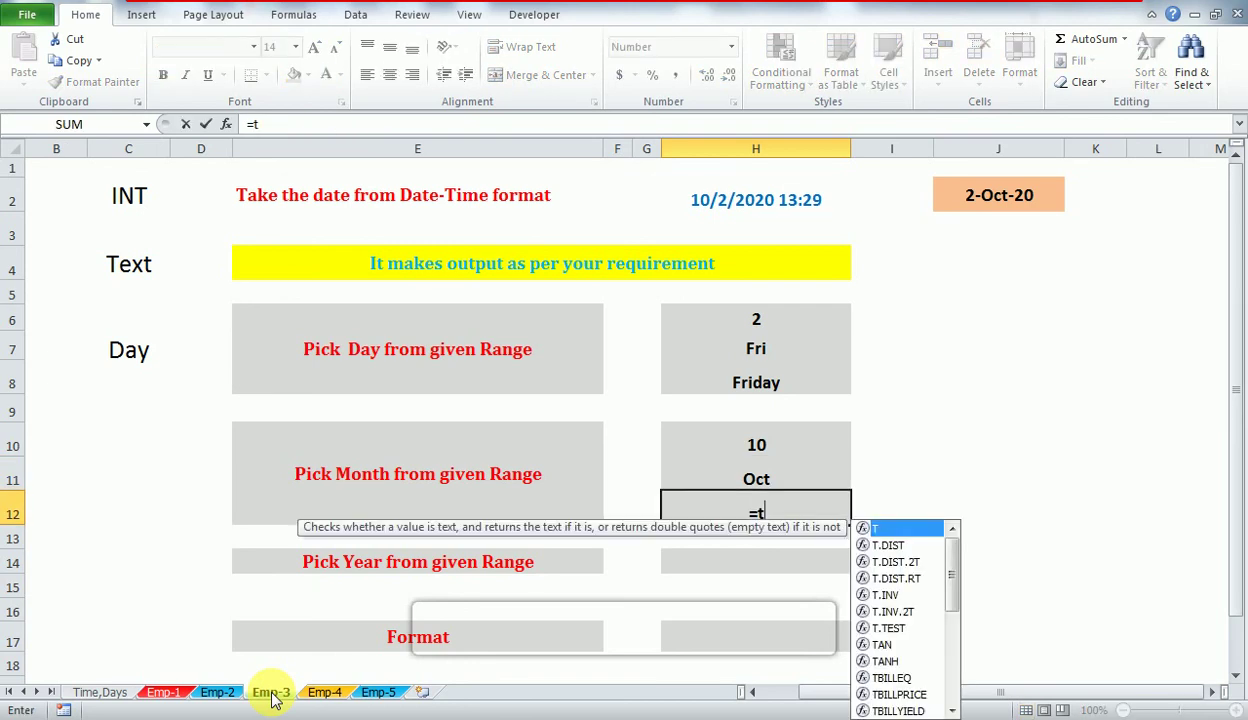
pyautogui.write('e')
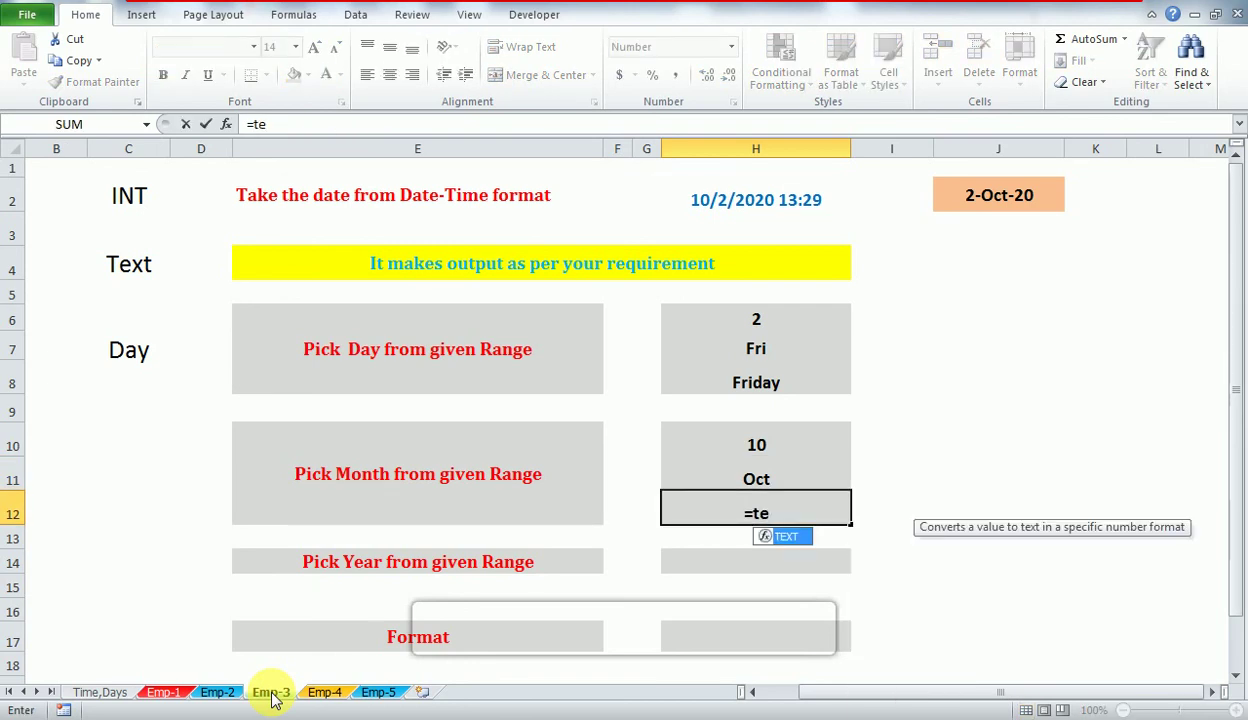
pyautogui.press('Tab')
pyautogui.press('Up')
pyautogui.press('Up')
pyautogui.press('Up')
pyautogui.press('Up')
pyautogui.press('Up')
pyautogui.press('Up')
pyautogui.press('Up')
pyautogui.press('Up')
pyautogui.press('Up')
pyautogui.press('Up')
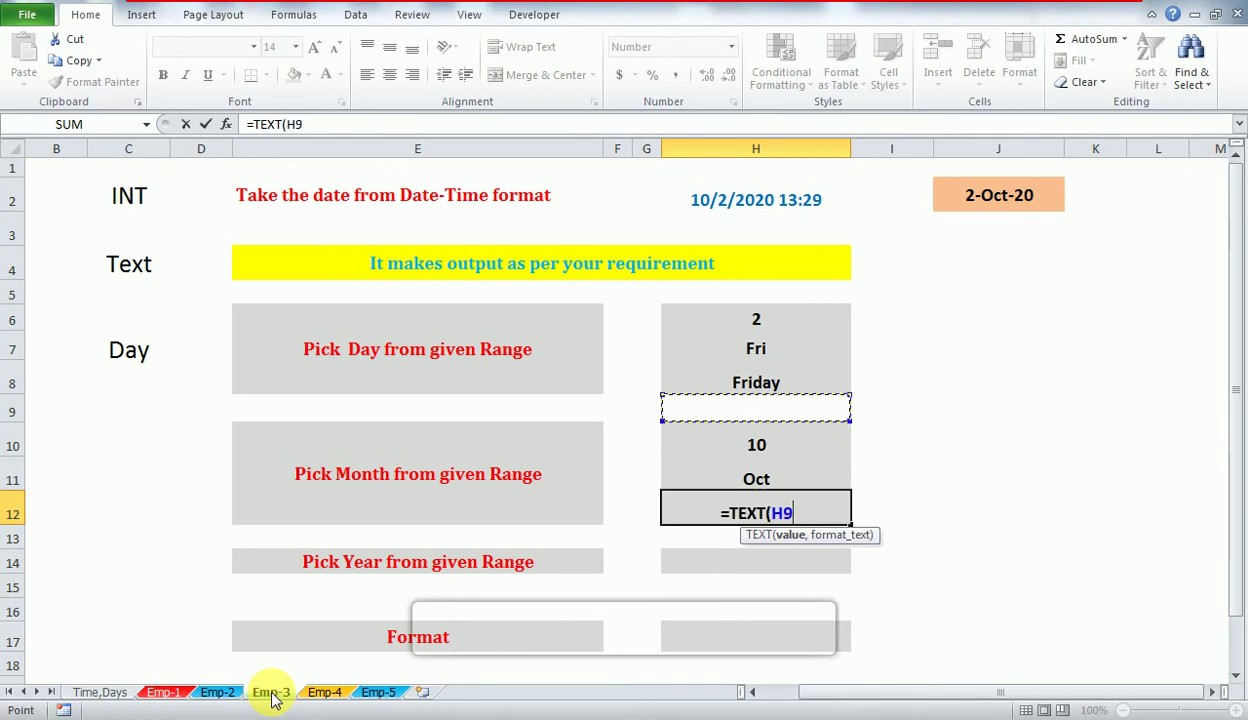
pyautogui.write(',')
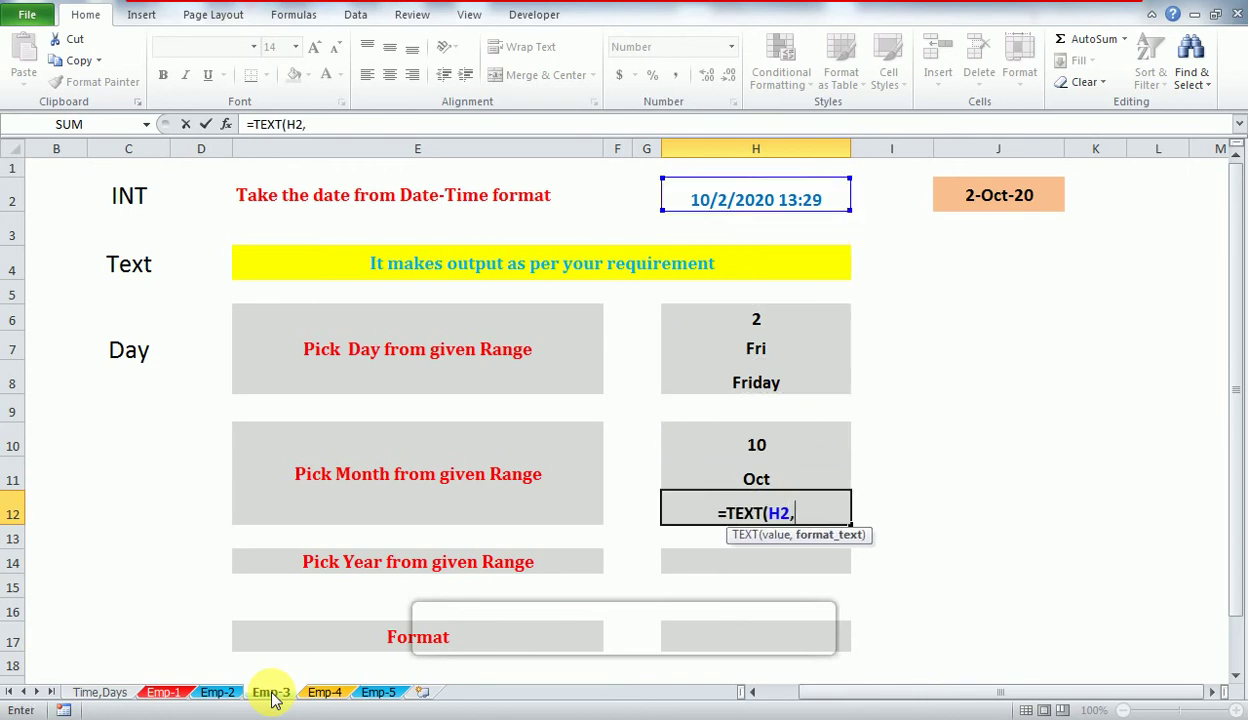
pyautogui.write('"MMMM")')
pyautogui.press('Return')
pyautogui.press('Up')
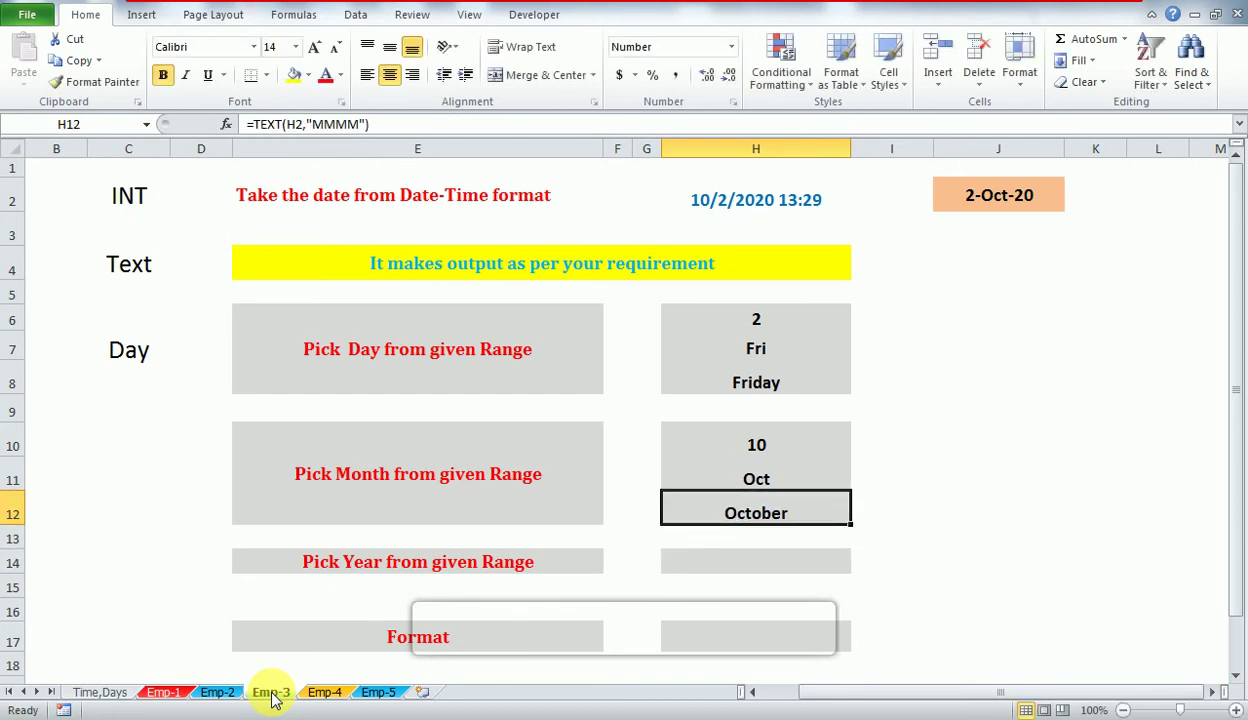
# - Enter the formula =TEXT(H2,"YYYY") in H14, the result cell for picking the year, to get the four-digit year
pyautogui.press('Down')
pyautogui.press('Down')
pyautogui.press('Down')
pyautogui.press('Up')
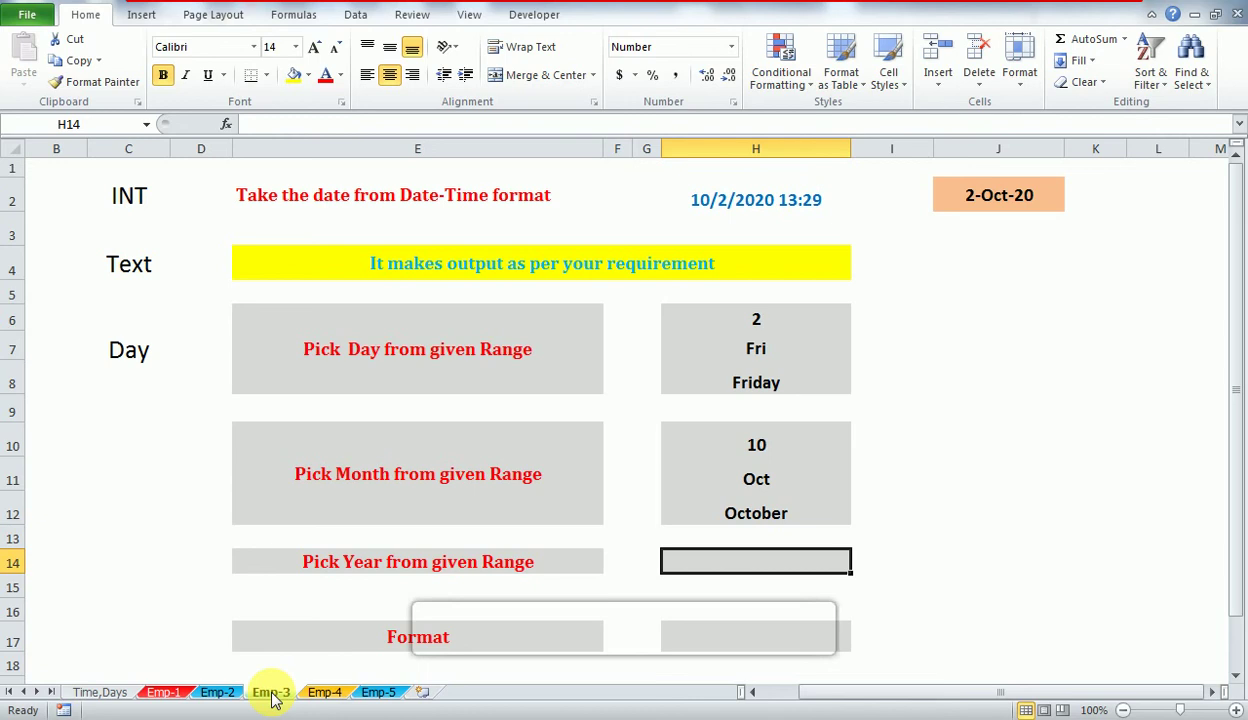
pyautogui.write('=y')
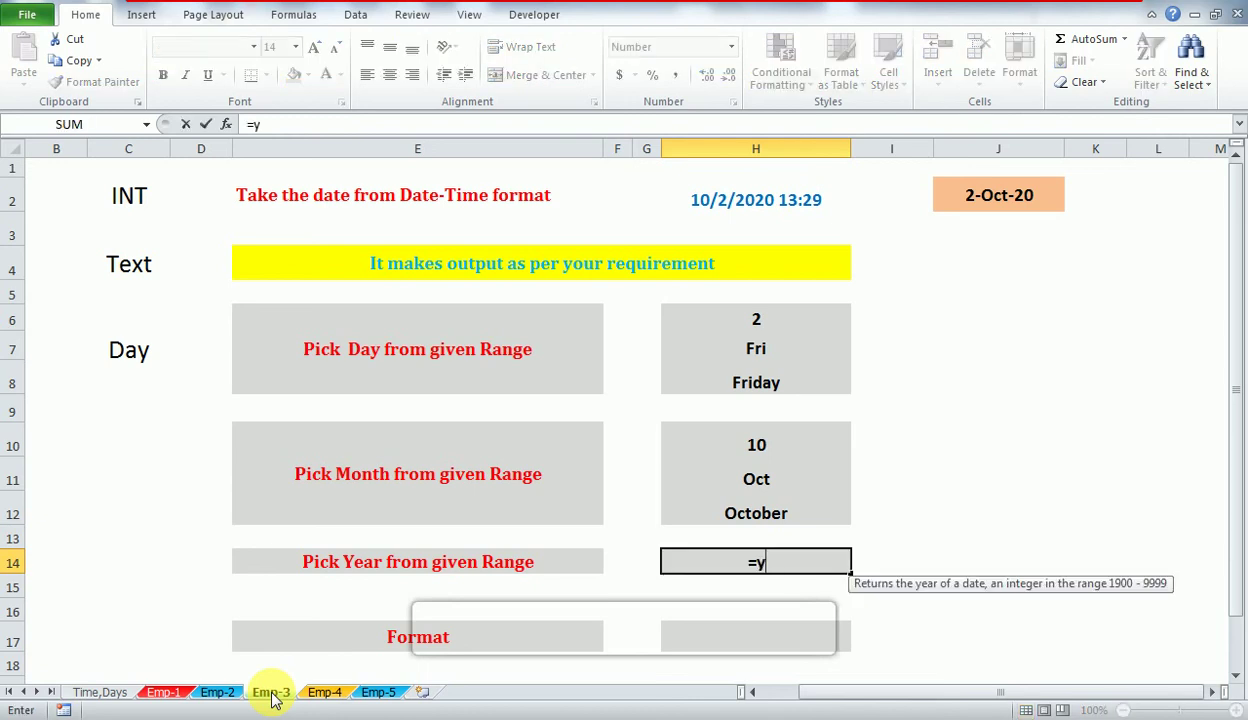
pyautogui.press('BackSpace')
pyautogui.write('te')
pyautogui.press('Tab')
pyautogui.press('Up')
pyautogui.press('Up')
pyautogui.press('Up')
pyautogui.press('Up')
pyautogui.press('Up')
pyautogui.press('Up')
pyautogui.press('Up')
pyautogui.press('Up')
pyautogui.press('Up')
pyautogui.press('Up')
pyautogui.press('Up')
pyautogui.press('Up')
pyautogui.press('Up')
pyautogui.press('Down')
pyautogui.write(',"YYY')
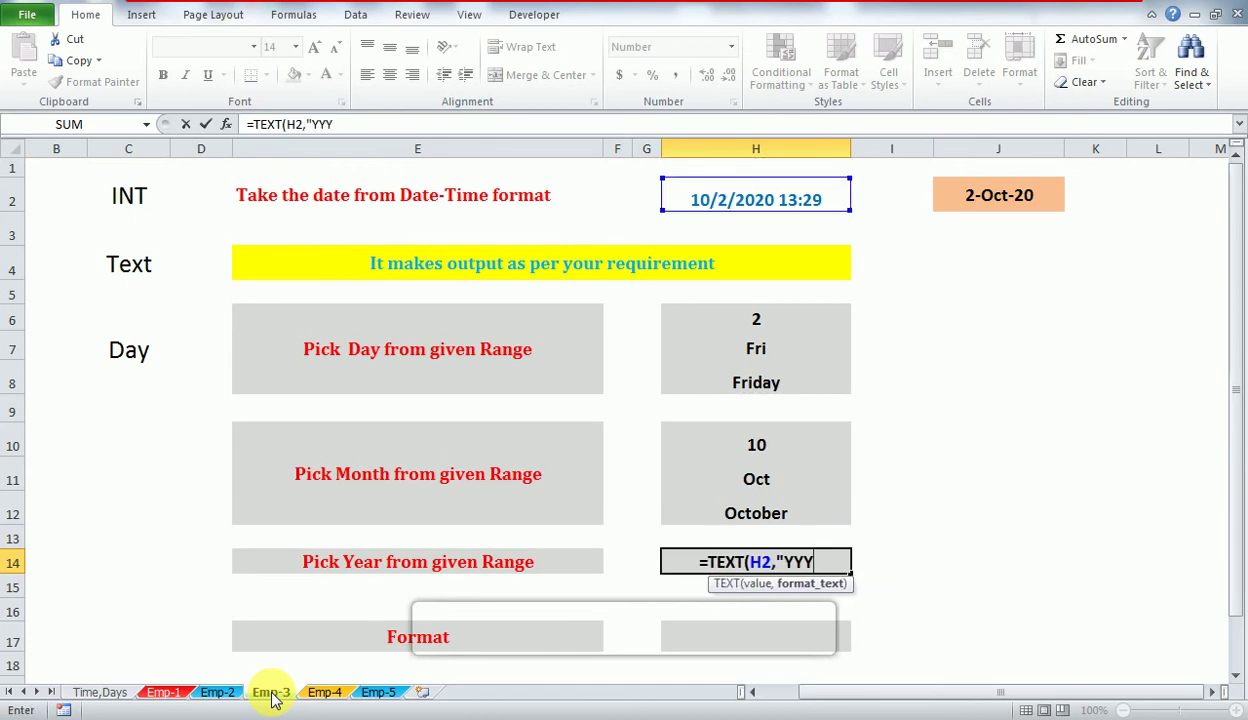
pyautogui.write('Y")')
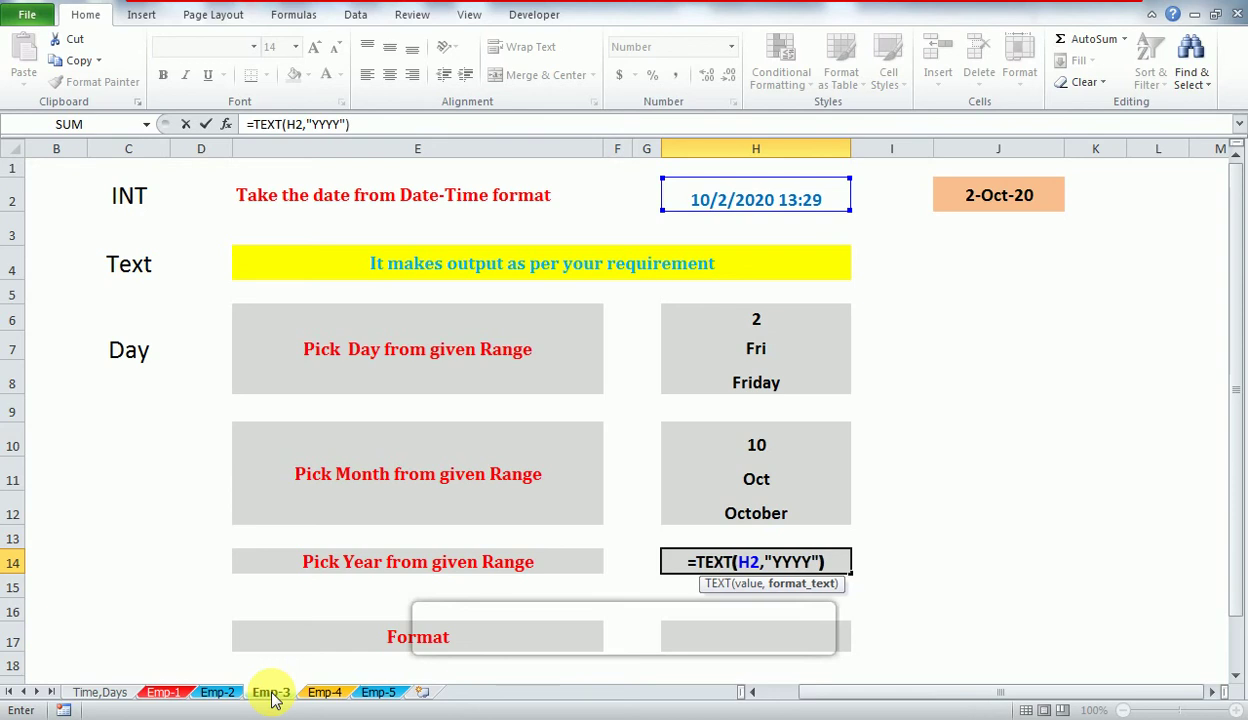
pyautogui.press('Return')
pyautogui.press('Up')
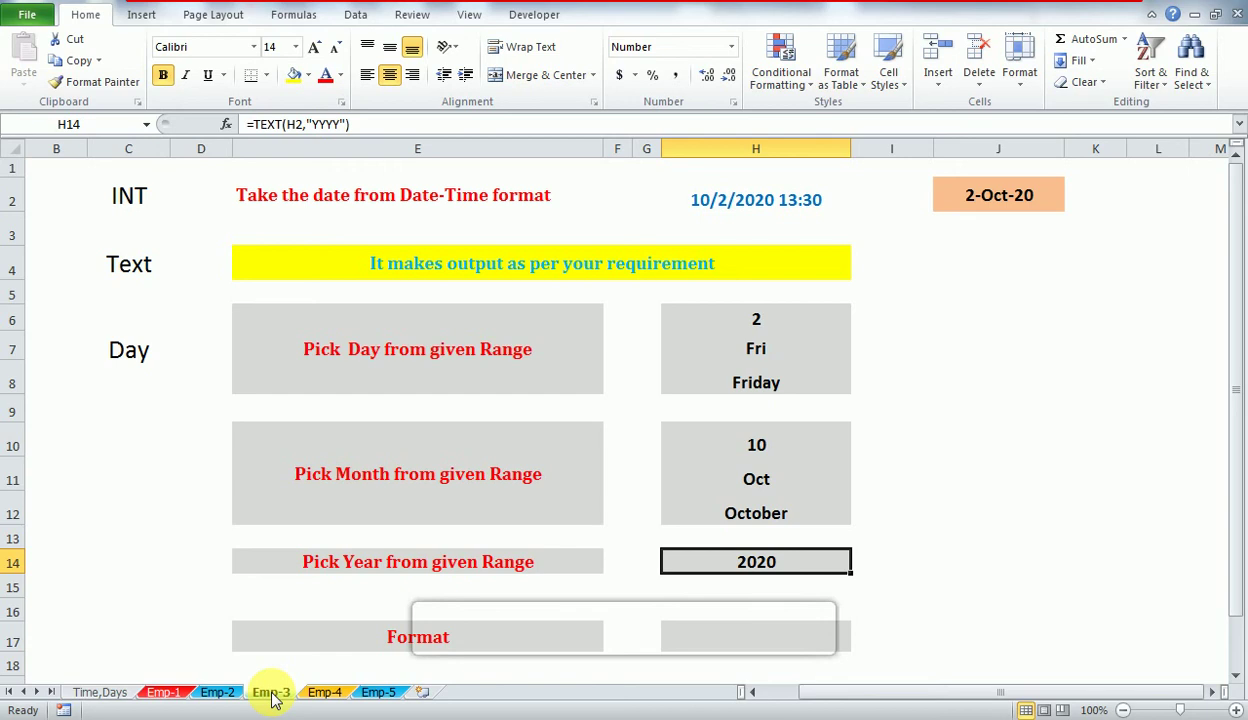
# - Shorten the format code in the H14 year formula to "YY"
pyautogui.press('Down')
pyautogui.press('Down')
pyautogui.press('Down')
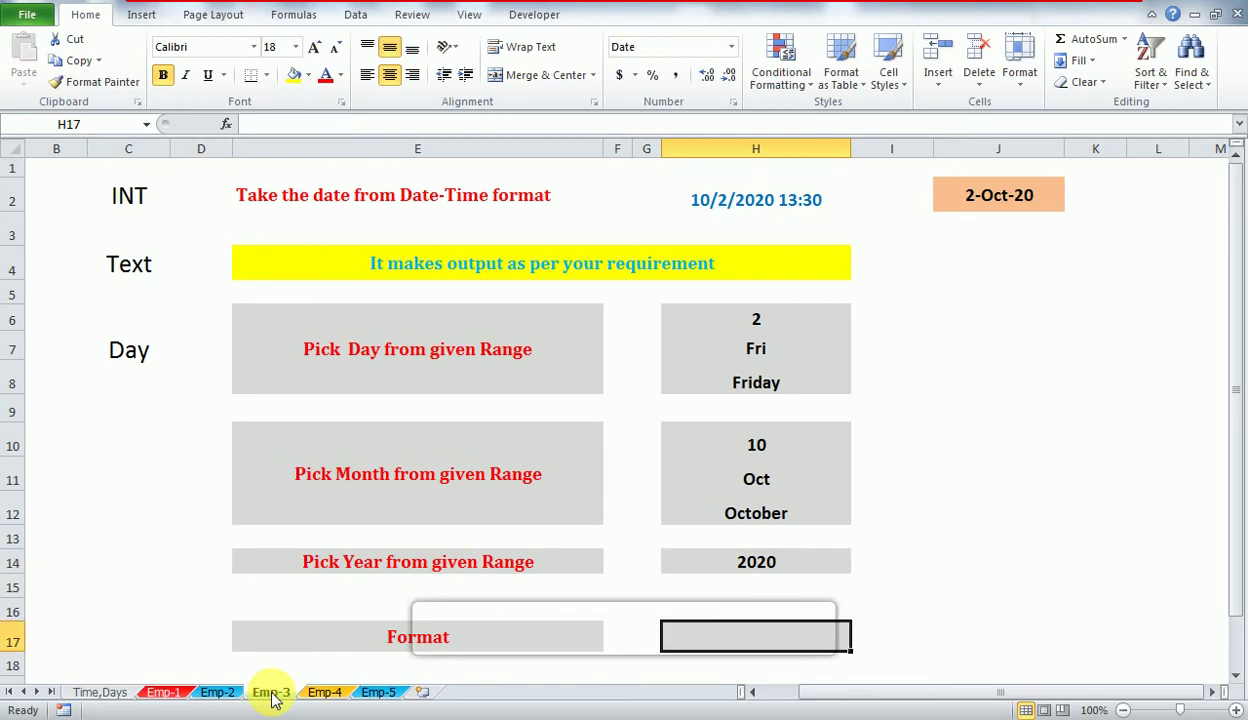
pyautogui.press('Up')
pyautogui.press('Up')
pyautogui.press('Up')
pyautogui.press('F2')
pyautogui.press('Left')
pyautogui.press('Left')
pyautogui.press('BackSpace')
pyautogui.press('BackSpace')
pyautogui.press('Return')
pyautogui.press('Up')
# - Extend the format code in the H14 year formula to "YYY"
pyautogui.press('F2')
pyautogui.press('Left')
pyautogui.press('Left')
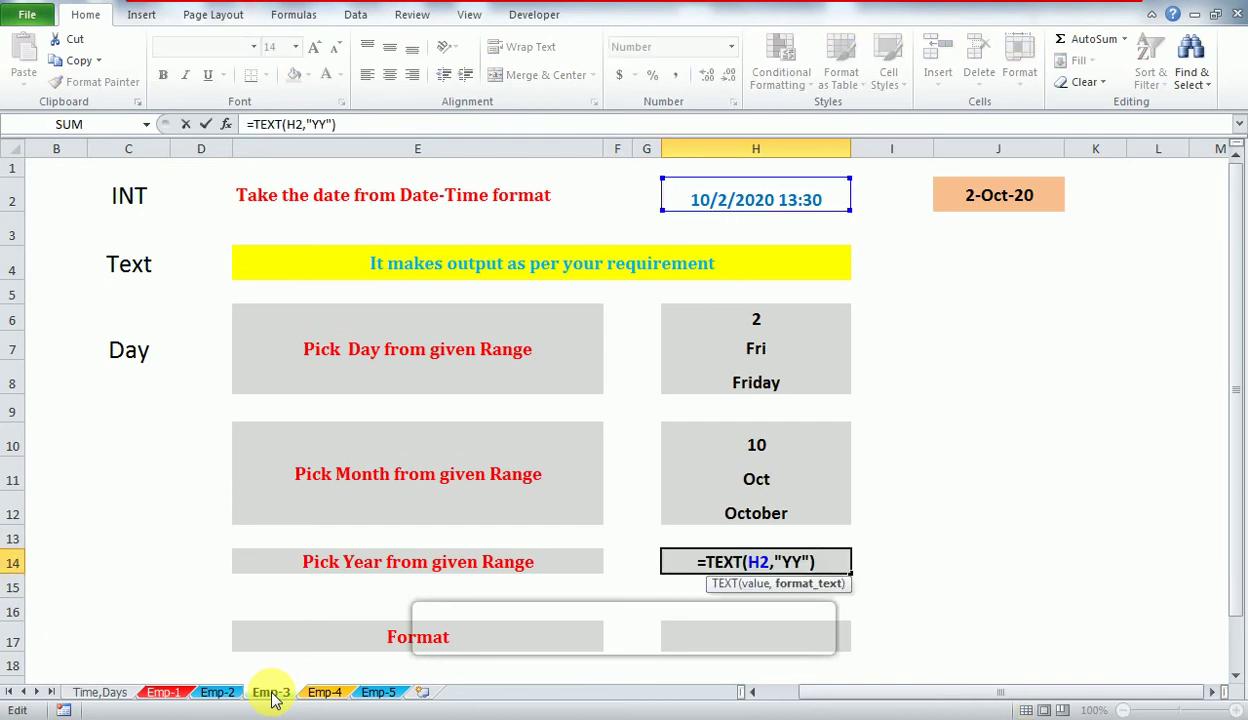
pyautogui.write('Y')
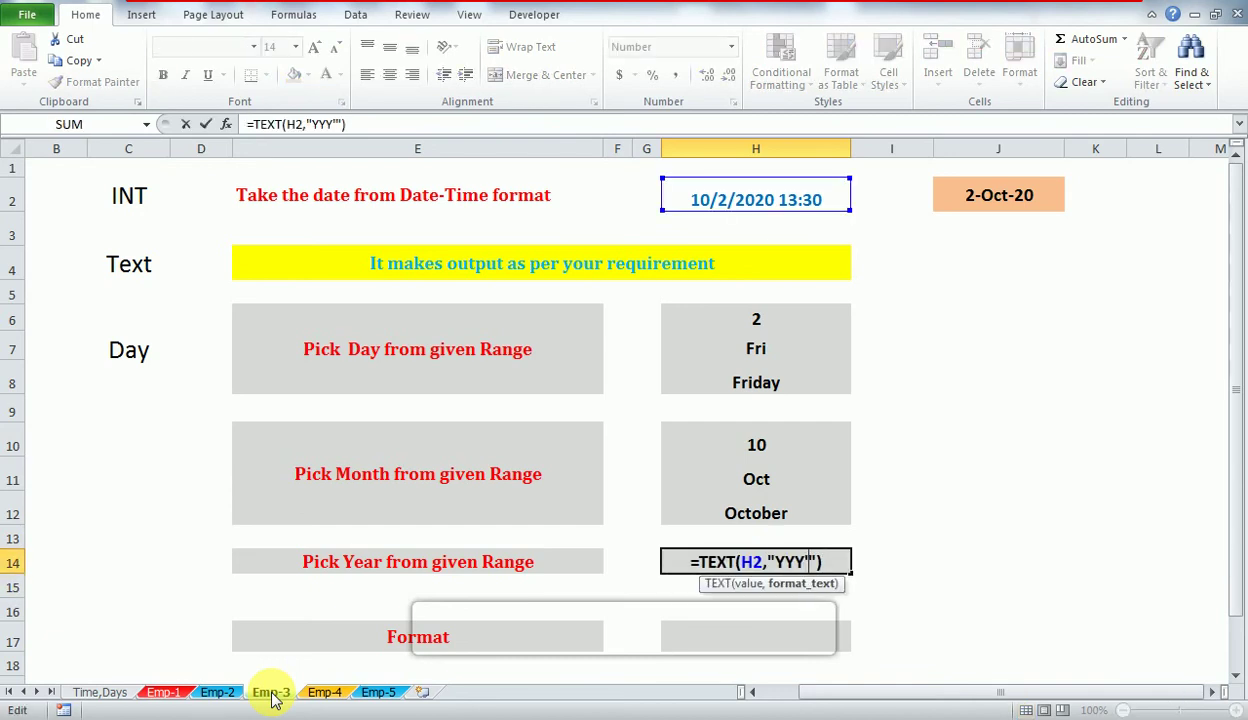
pyautogui.press('Return')
pyautogui.press('Up')
# - Begin a formula in H17, the result cell for Format, with ="Today is"&
pyautogui.press('Down')
pyautogui.press('Down')
pyautogui.press('Down')
pyautogui.write('=')
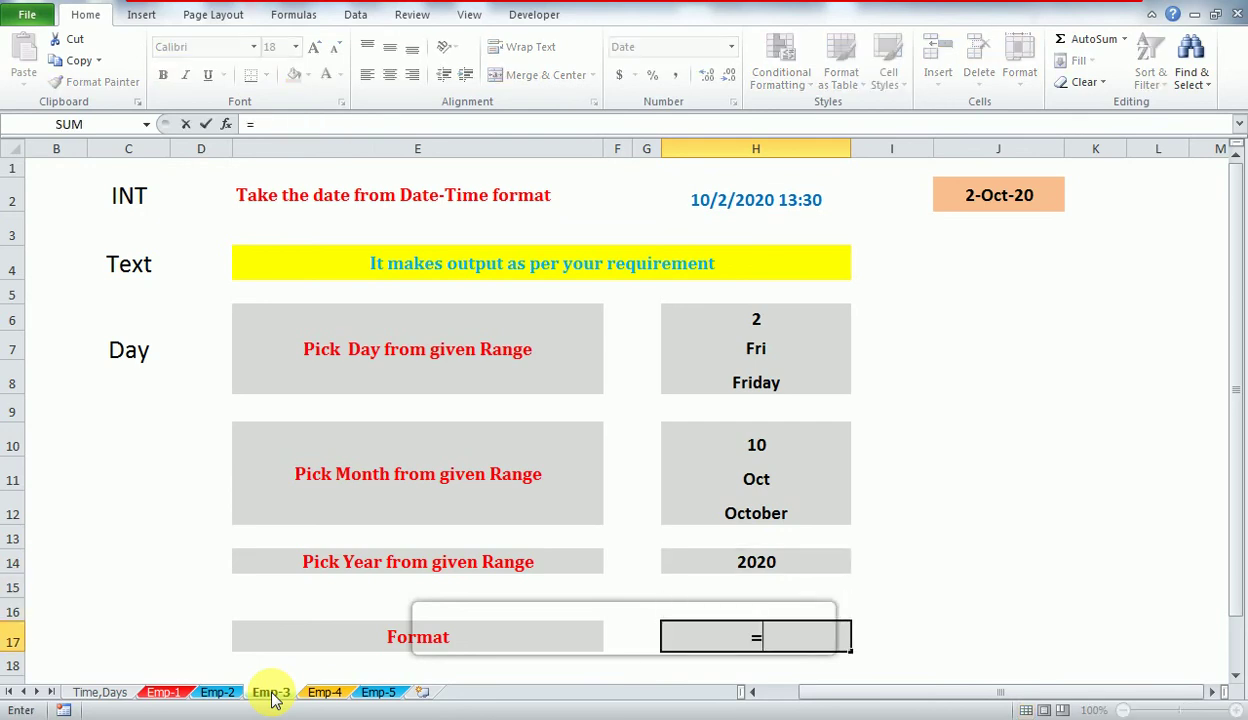
pyautogui.write('t')
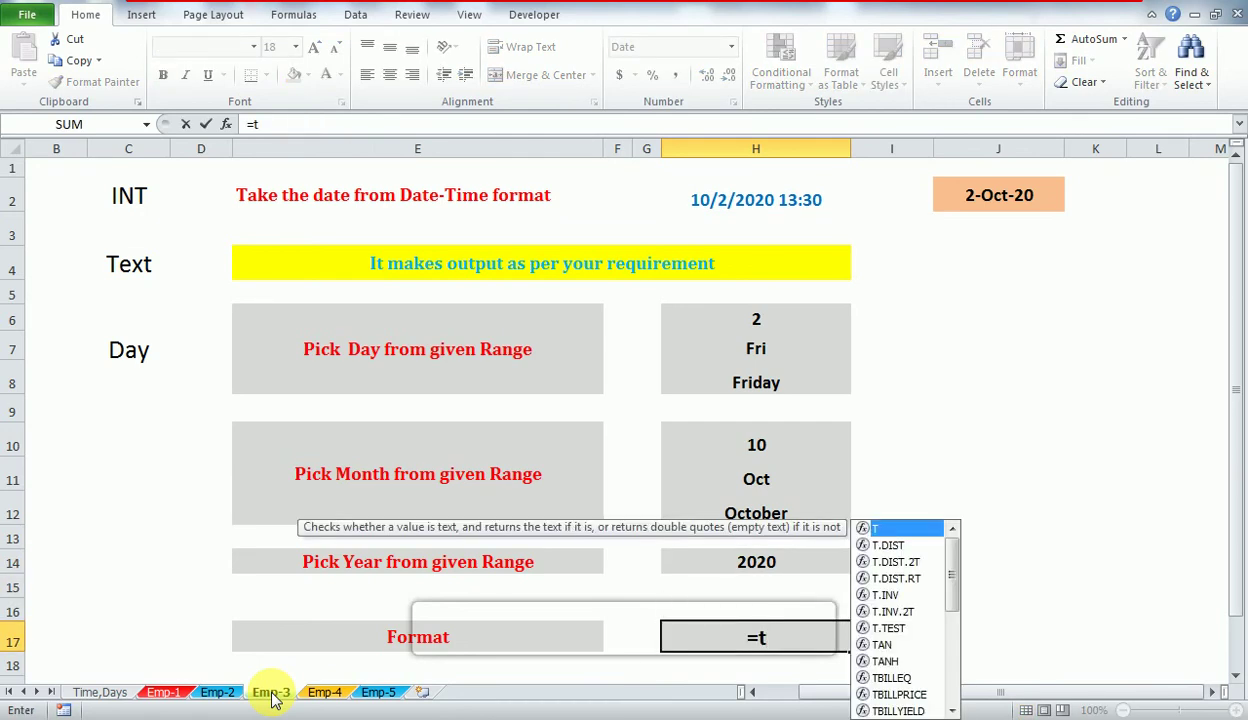
pyautogui.press('BackSpace')
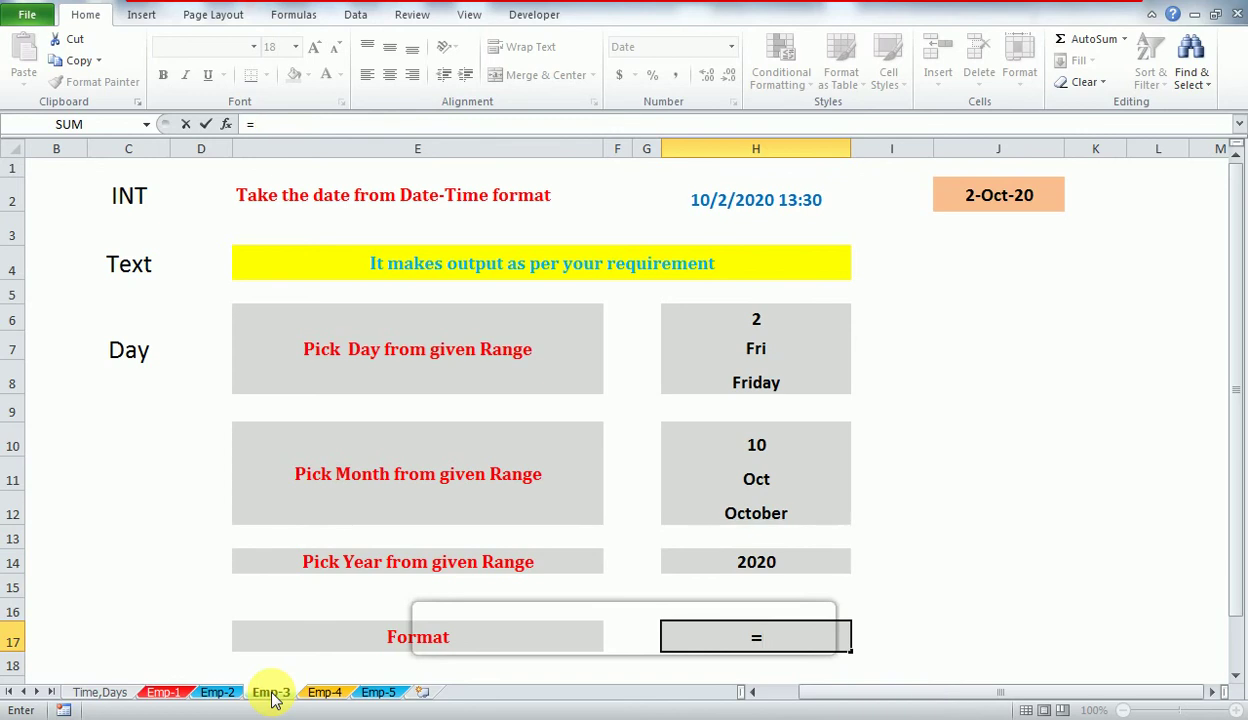
pyautogui.write('"Tody')
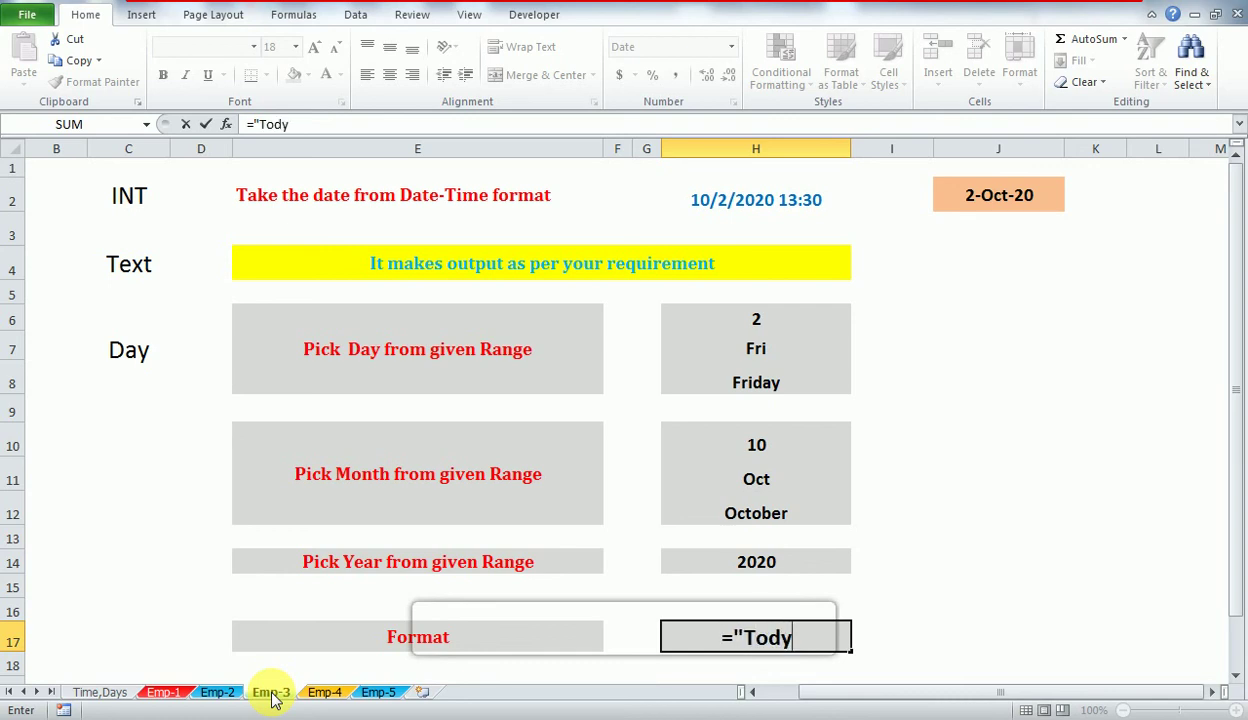
pyautogui.press('BackSpace')
pyautogui.write('ay is')
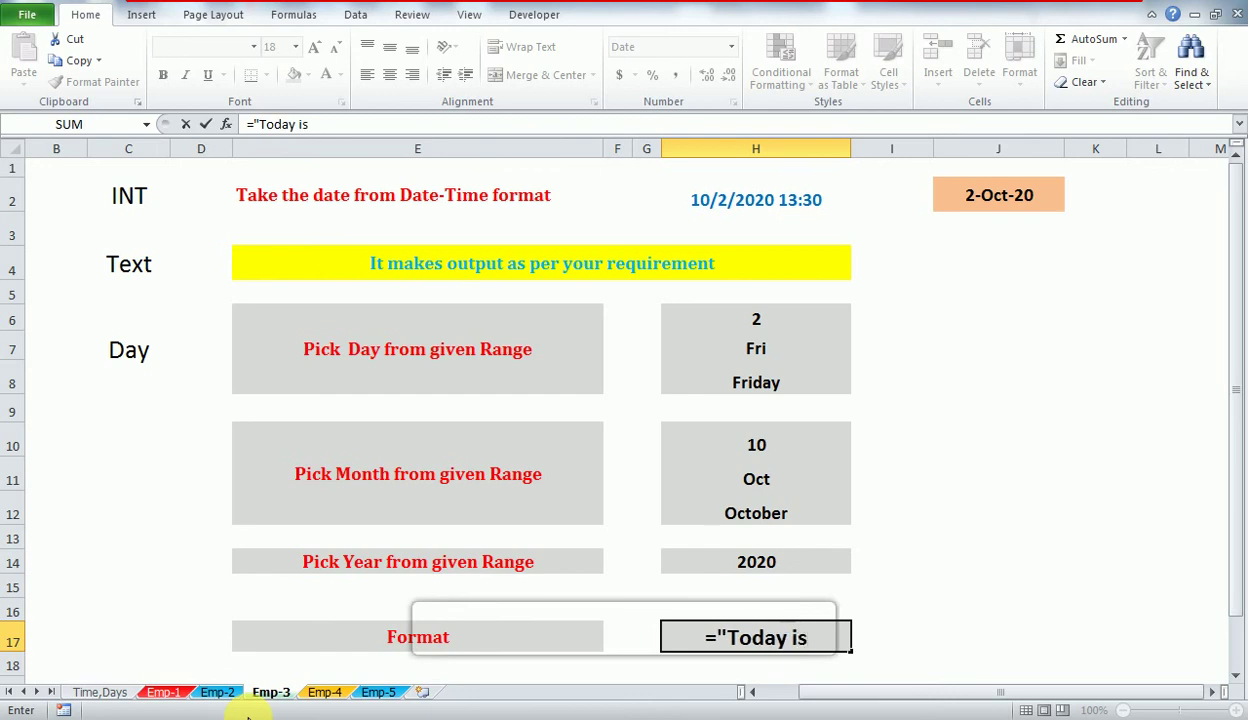
pyautogui.write('"&')
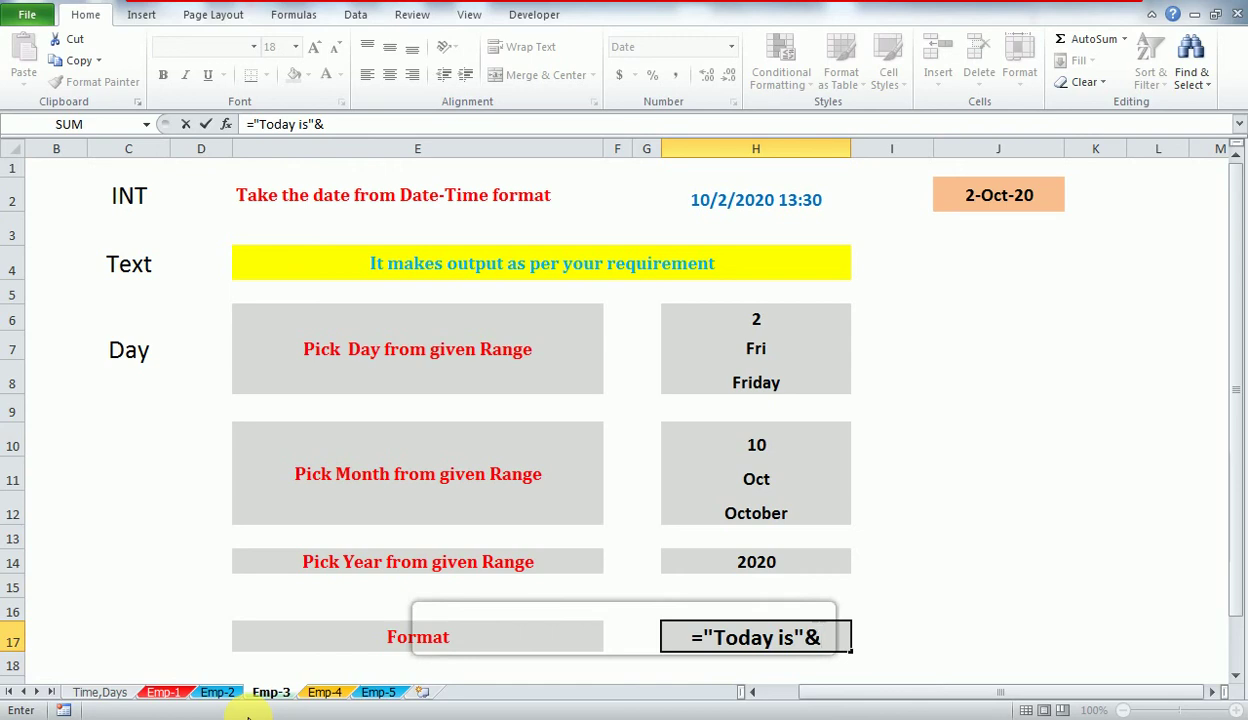
# - Append a reference to the numeric day in H6 to the H17 formula, followed by another & operator
pyautogui.press('Up')
pyautogui.press('Up')
pyautogui.press('Up')
pyautogui.press('Up')
pyautogui.press('Up')
pyautogui.press('Up')
pyautogui.press('Up')
pyautogui.press('Up')
pyautogui.press('Up')
pyautogui.press('Up')
pyautogui.press('Up')
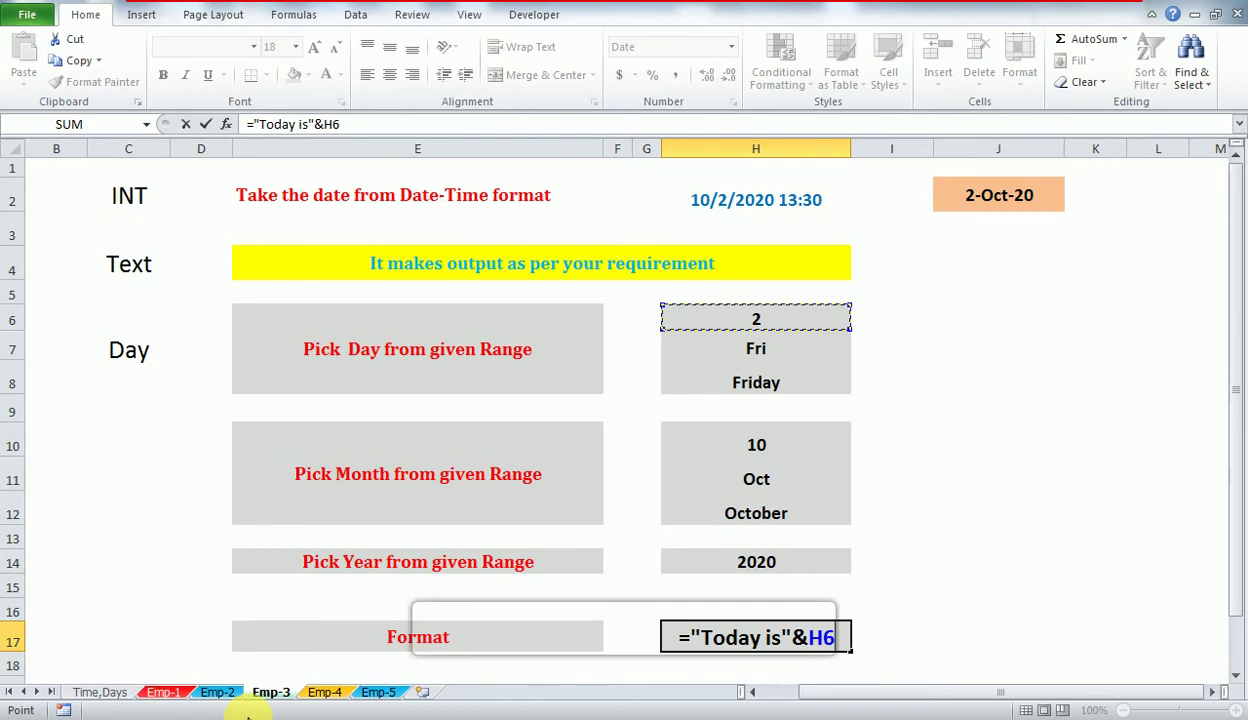
pyautogui.write('&')
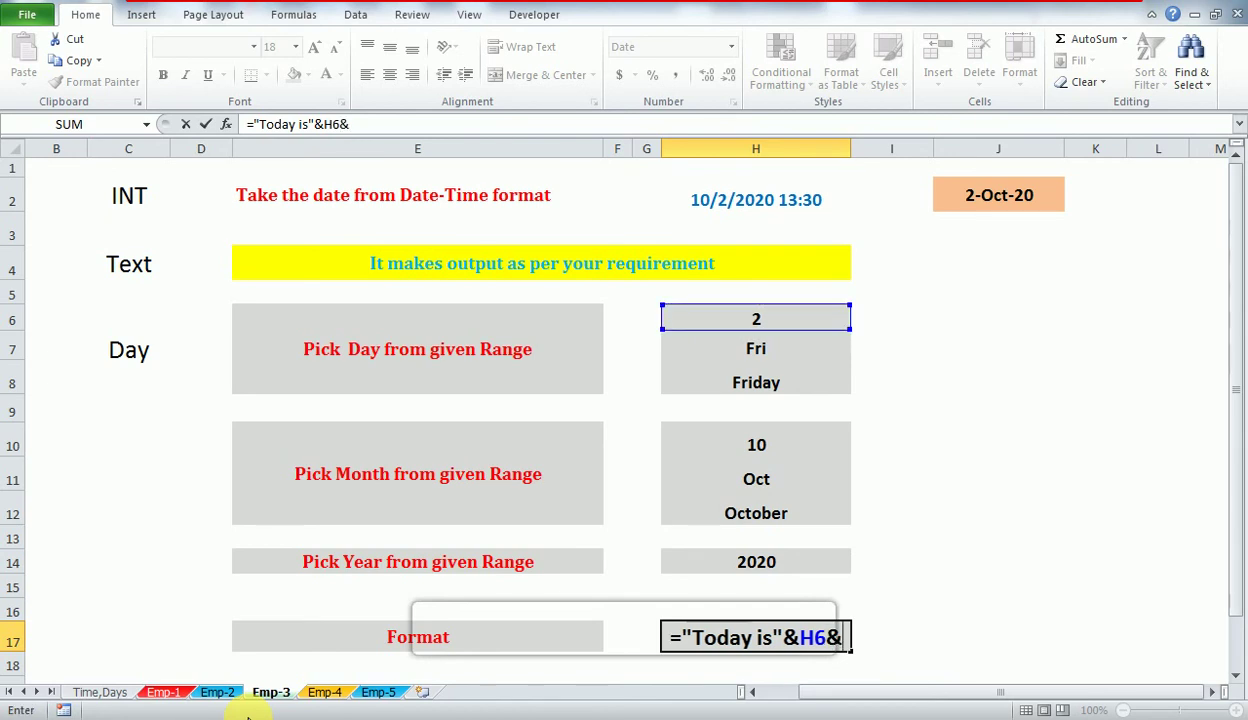
pyautogui.press('Up')
pyautogui.press('Up')
pyautogui.press('Up')
pyautogui.press('Up')
pyautogui.press('Up')
pyautogui.press('Up')
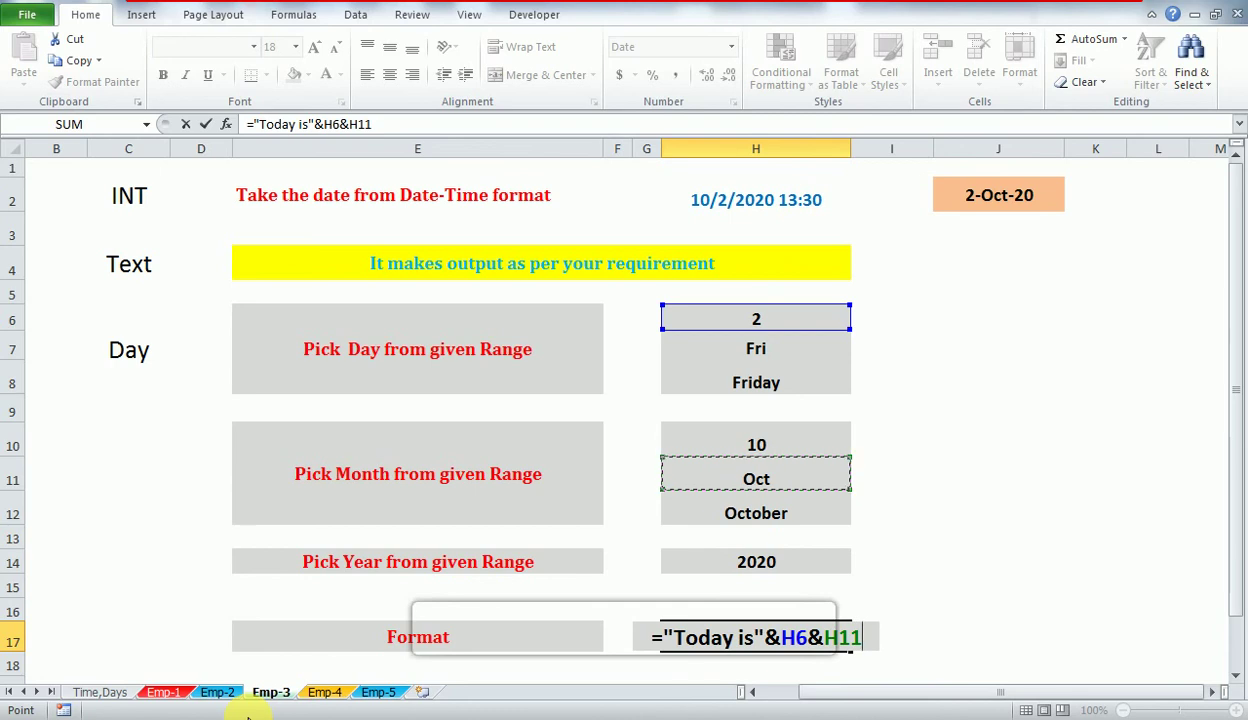
pyautogui.press('BackSpace')
pyautogui.press('BackSpace')
pyautogui.press('BackSpace')
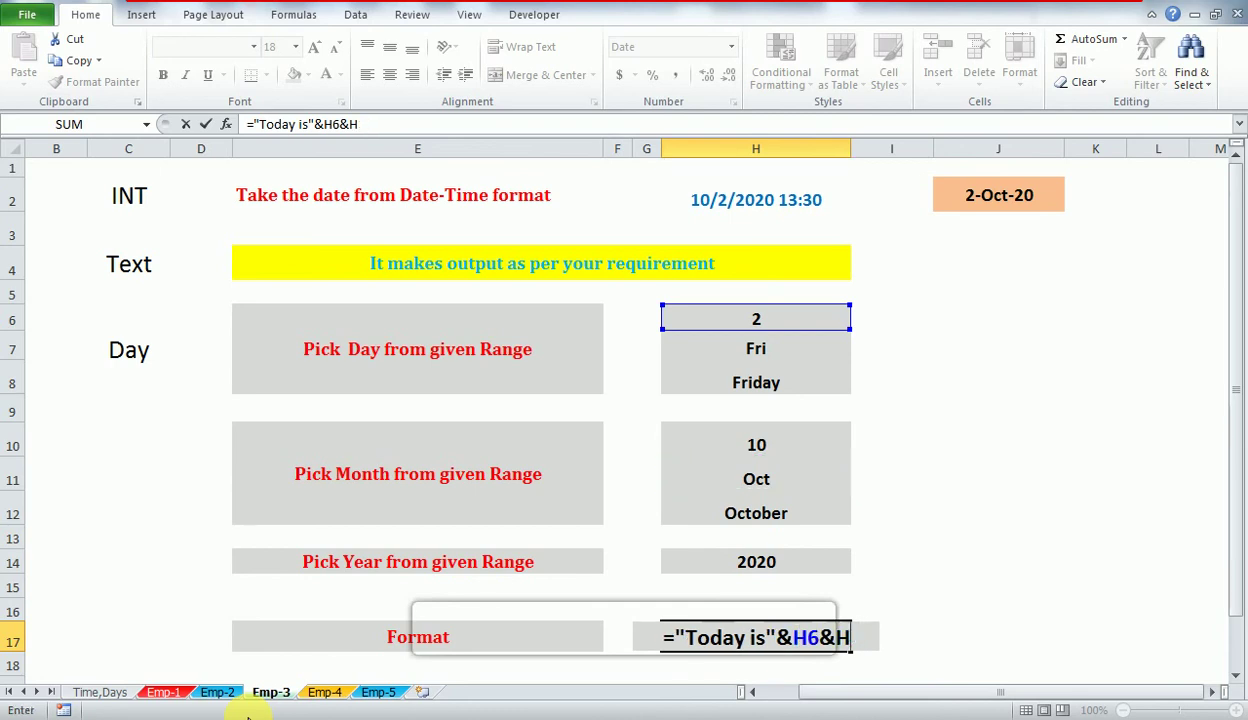
pyautogui.write('"')
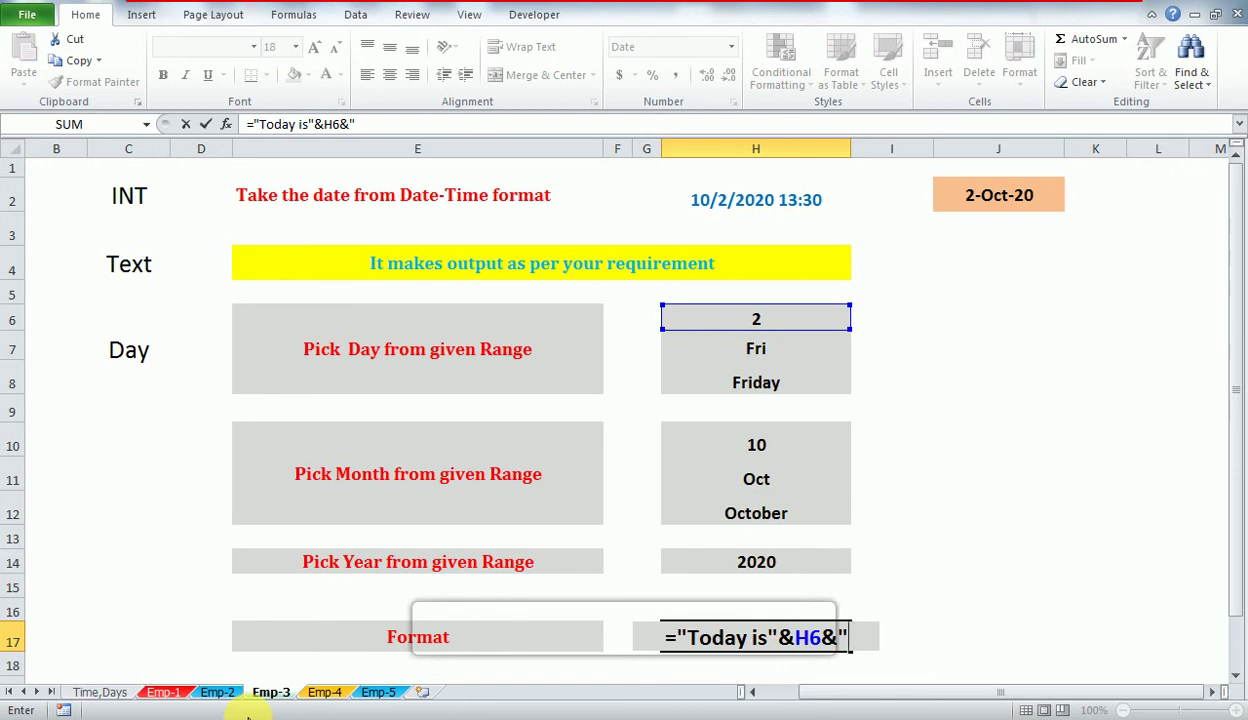
pyautogui.press('BackSpace')
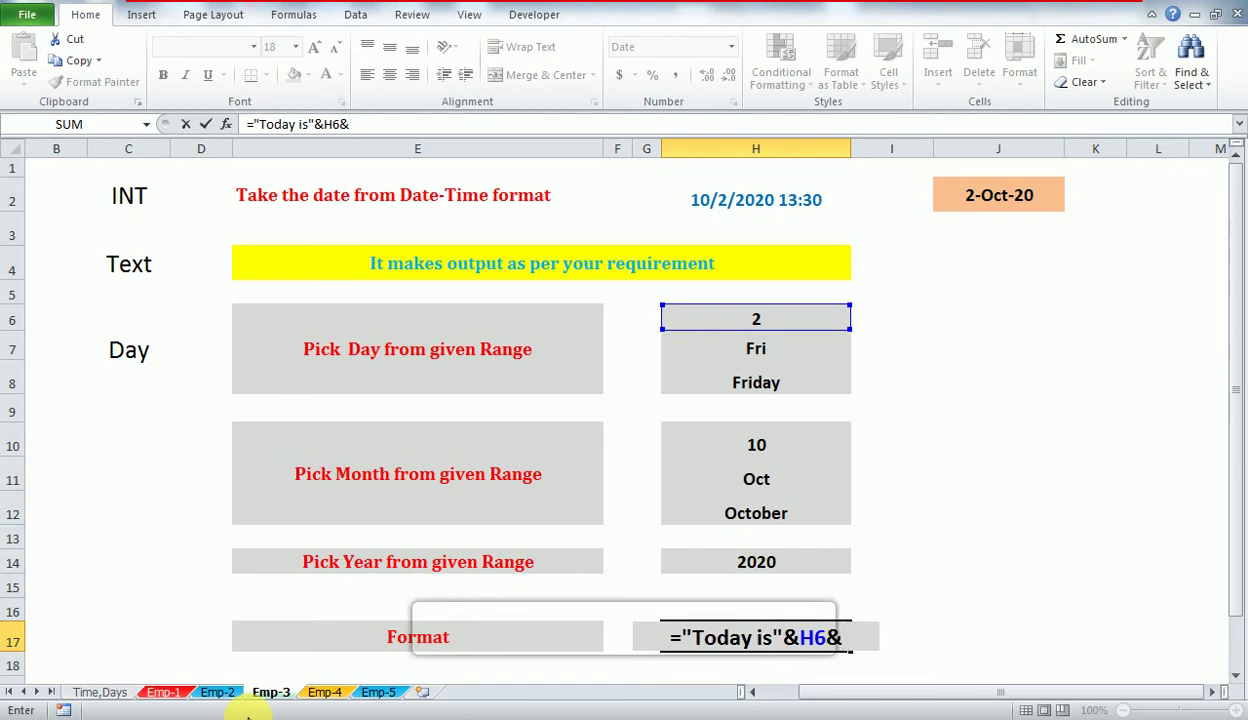
# - Append " "&H11 to complete the H17 formula with a space and the short month name, and enter it
pyautogui.write('"')
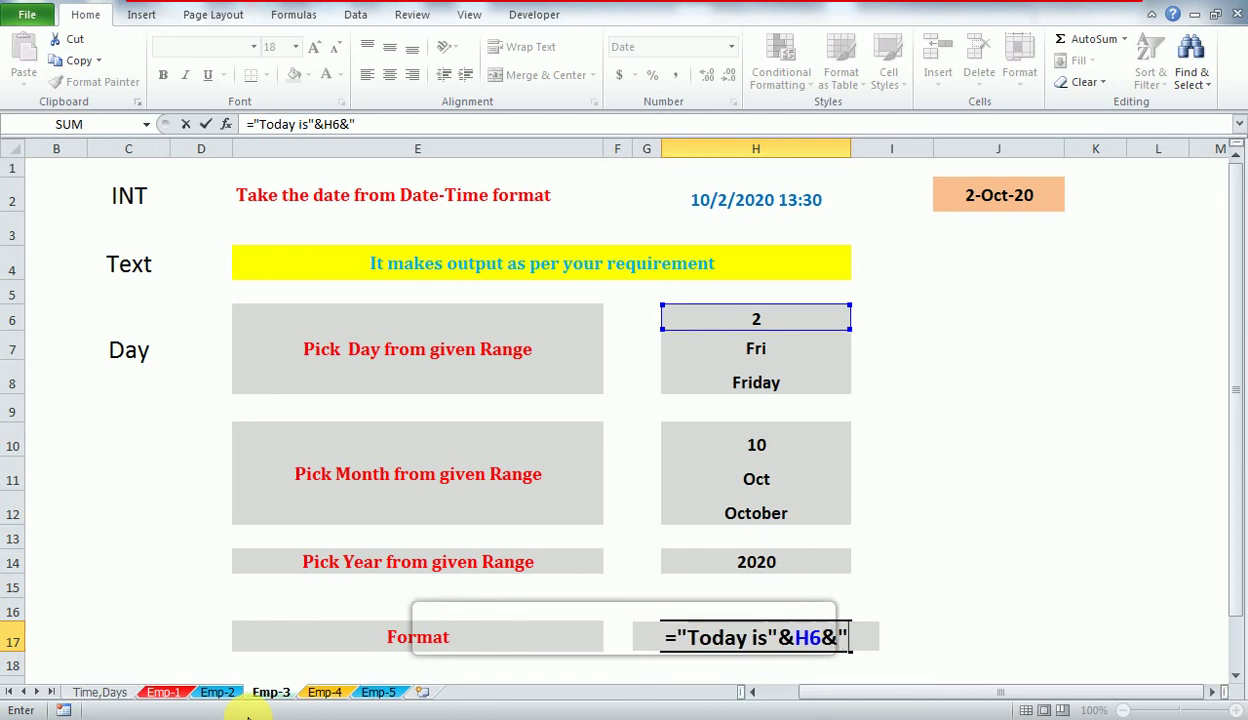
pyautogui.write(' "')
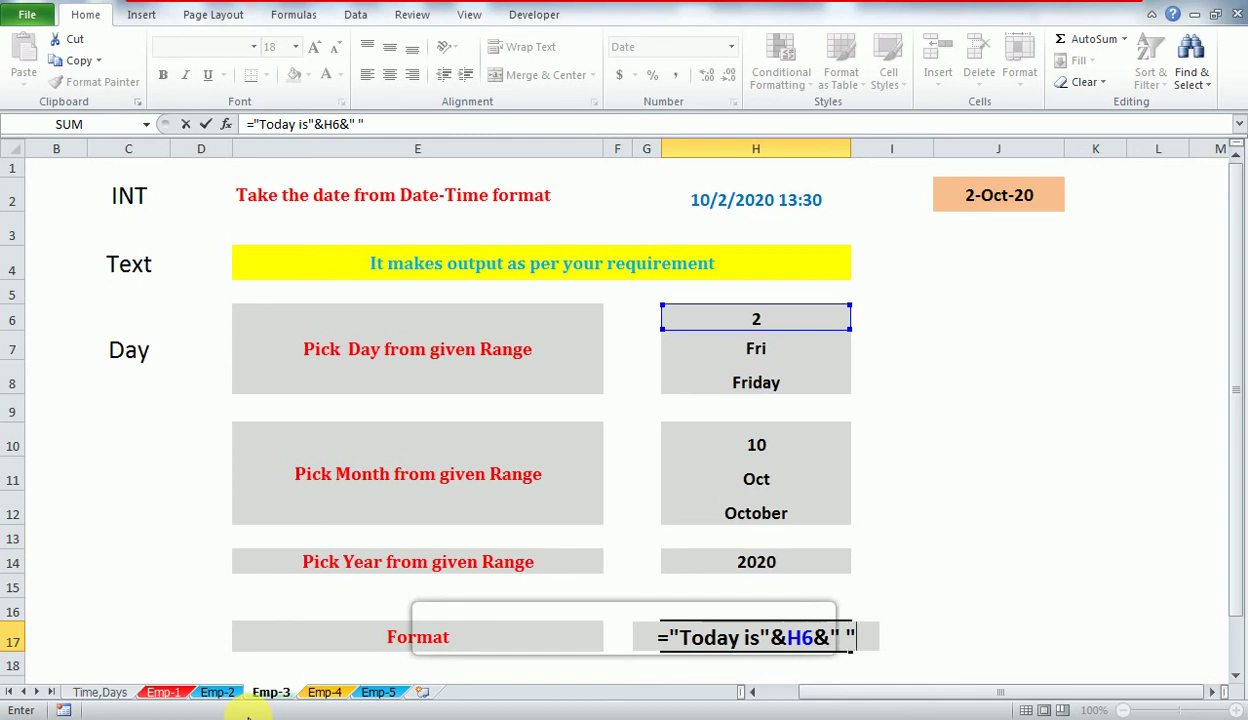
pyautogui.write('&')
pyautogui.press('Up')
pyautogui.press('Up')
pyautogui.press('Up')
pyautogui.press('Up')
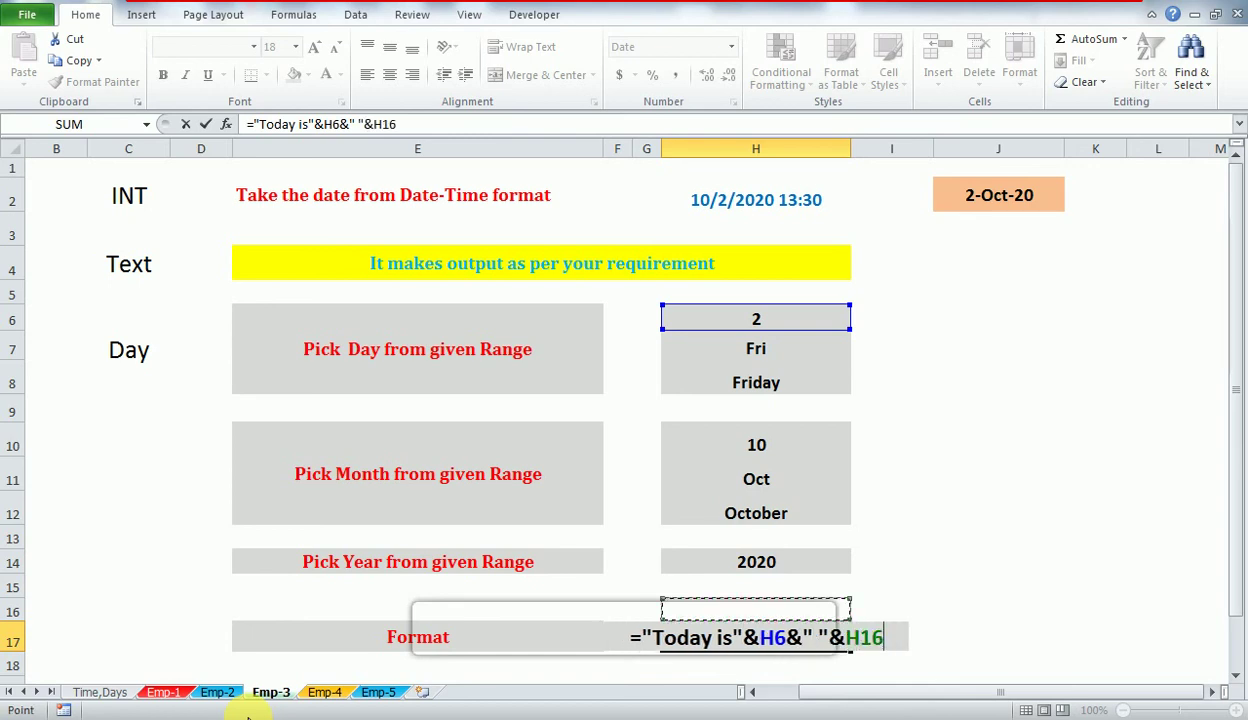
pyautogui.press('Up')
pyautogui.press('Up')
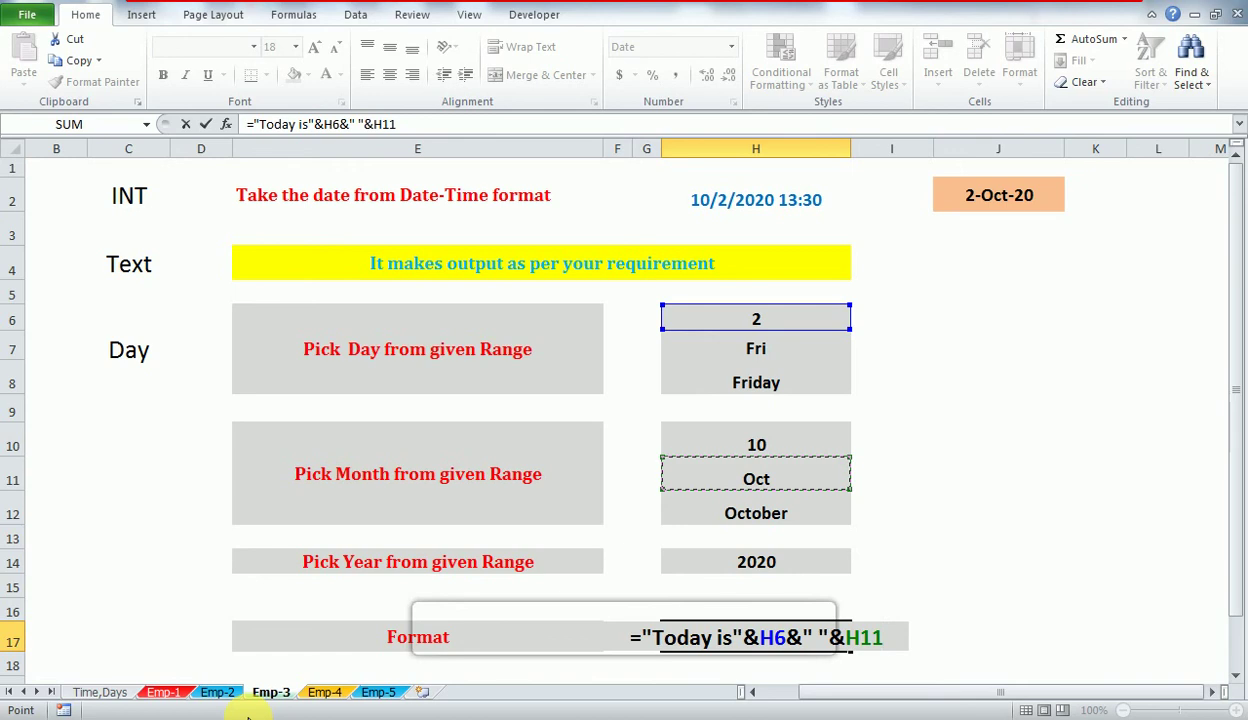
pyautogui.hotkey('ctrl', 'Return')
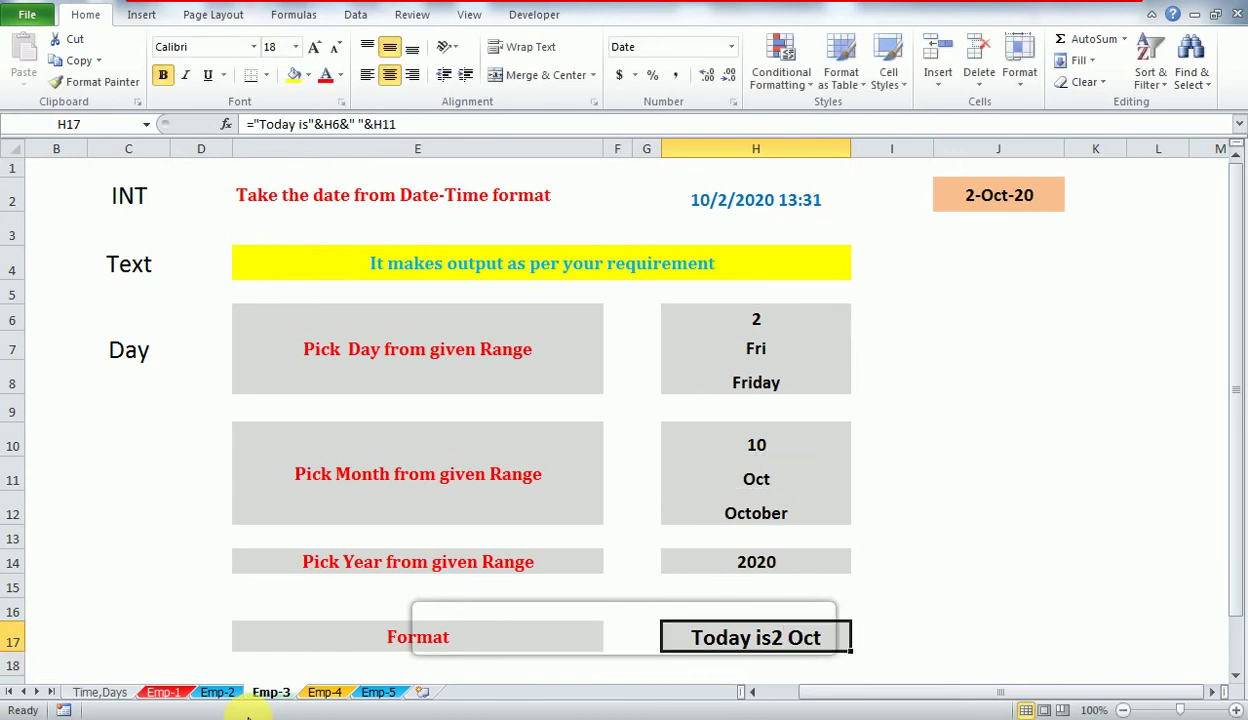
# - Insert a space after "is" in the text part of the H17 formula
pyautogui.press('F2')
pyautogui.press('Left')
pyautogui.press('Left')
pyautogui.press('Left')
pyautogui.press('Left')
pyautogui.press('Left')
pyautogui.press('Left')
pyautogui.press('Left')
pyautogui.press('Left')
pyautogui.press('Left')
pyautogui.press('Left')
pyautogui.press('Left')
pyautogui.press('Left')
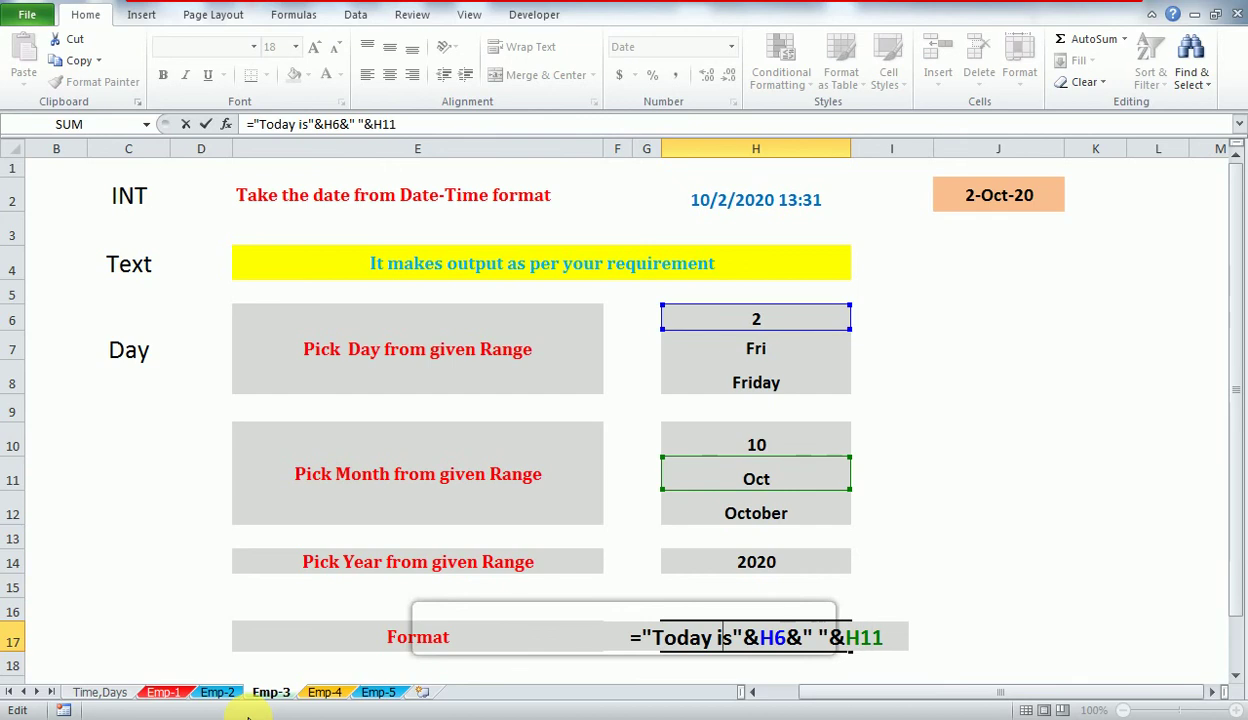
pyautogui.press('Return')
pyautogui.press('Up')
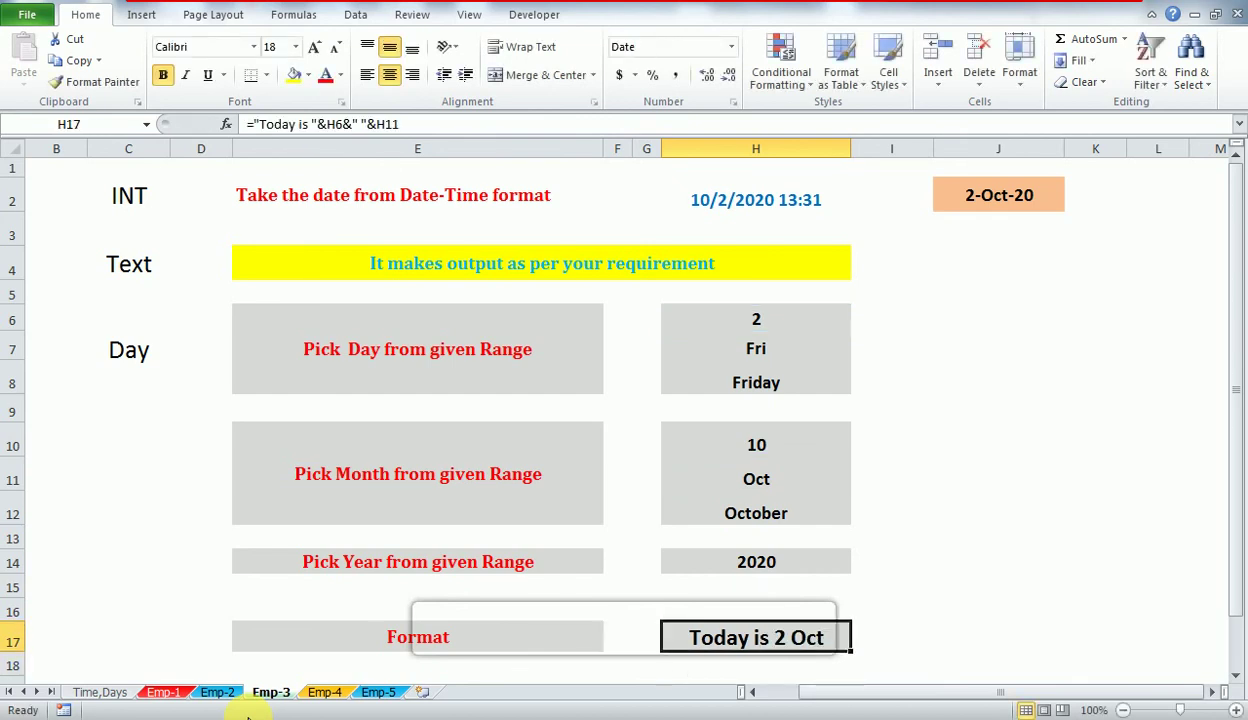
pyautogui.press('Left')
pyautogui.press('Left')
pyautogui.press('Left')
pyautogui.press('Right')
pyautogui.press('Right')
pyautogui.press('Right')
pyautogui.press('Up')
pyautogui.press('Right')
pyautogui.press('Right')
pyautogui.press('Right')
pyautogui.press('Left')
pyautogui.press('Down')
pyautogui.press('Left')
pyautogui.press('Right')
pyautogui.press('Left')
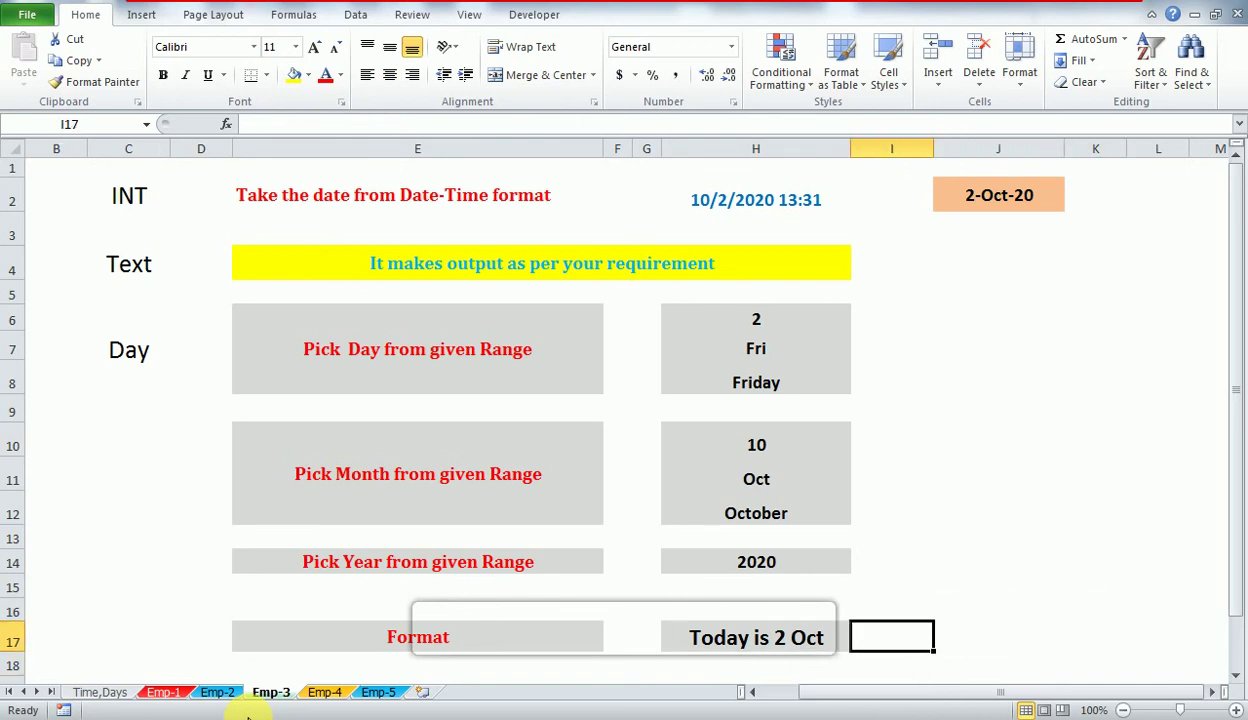
# - Replace H6&" "&H11 in the H17 formula with TODAY(), making it ="Today is "&TODAY()
pyautogui.press('Left')
pyautogui.press('F2')
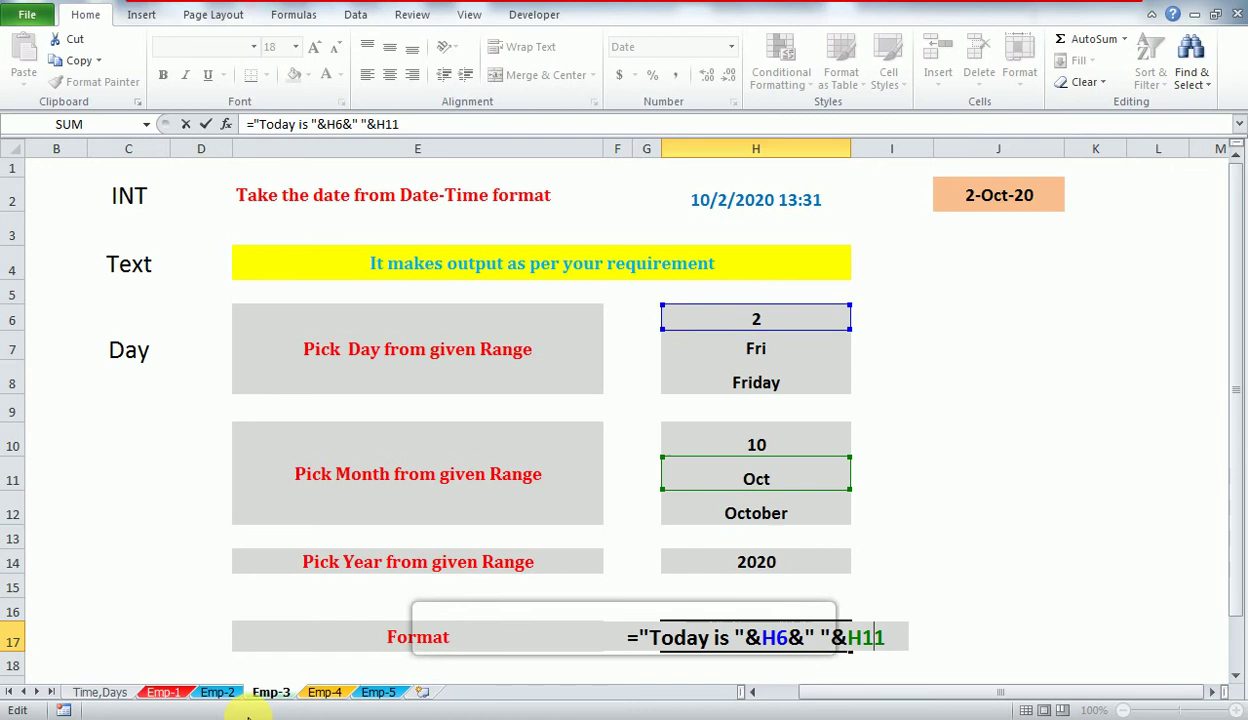
pyautogui.hotkey('shift', 'Left')
pyautogui.hotkey('shift', 'Left')
pyautogui.hotkey('shift', 'Left')
pyautogui.hotkey('shift', 'Left')
pyautogui.hotkey('shift', 'Left')
pyautogui.hotkey('shift', 'Left')
pyautogui.hotkey('shift', 'Left')
pyautogui.hotkey('shift', 'Left')
pyautogui.hotkey('shift', 'Left')
pyautogui.hotkey('shift', 'Left')
pyautogui.hotkey('shift', 'Left')
pyautogui.hotkey('shift', 'Left')
pyautogui.hotkey('shift', 'Right')
pyautogui.hotkey('shift', 'Right')
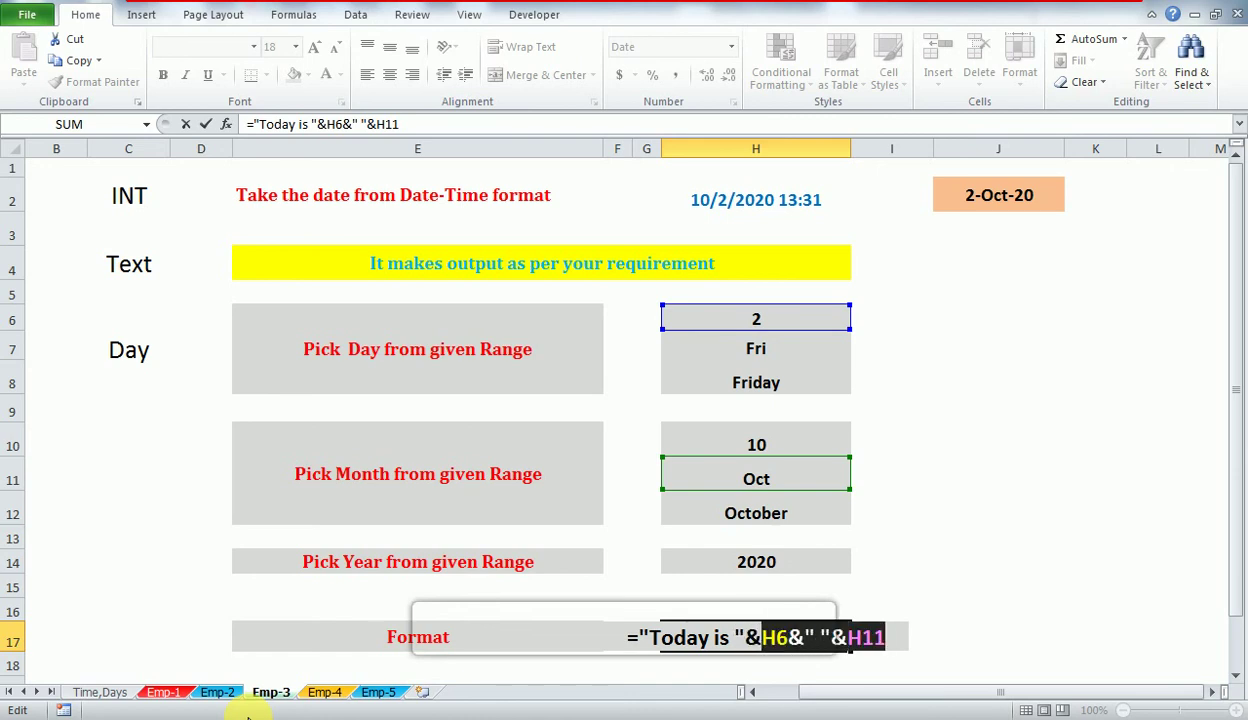
pyautogui.press('Delete')
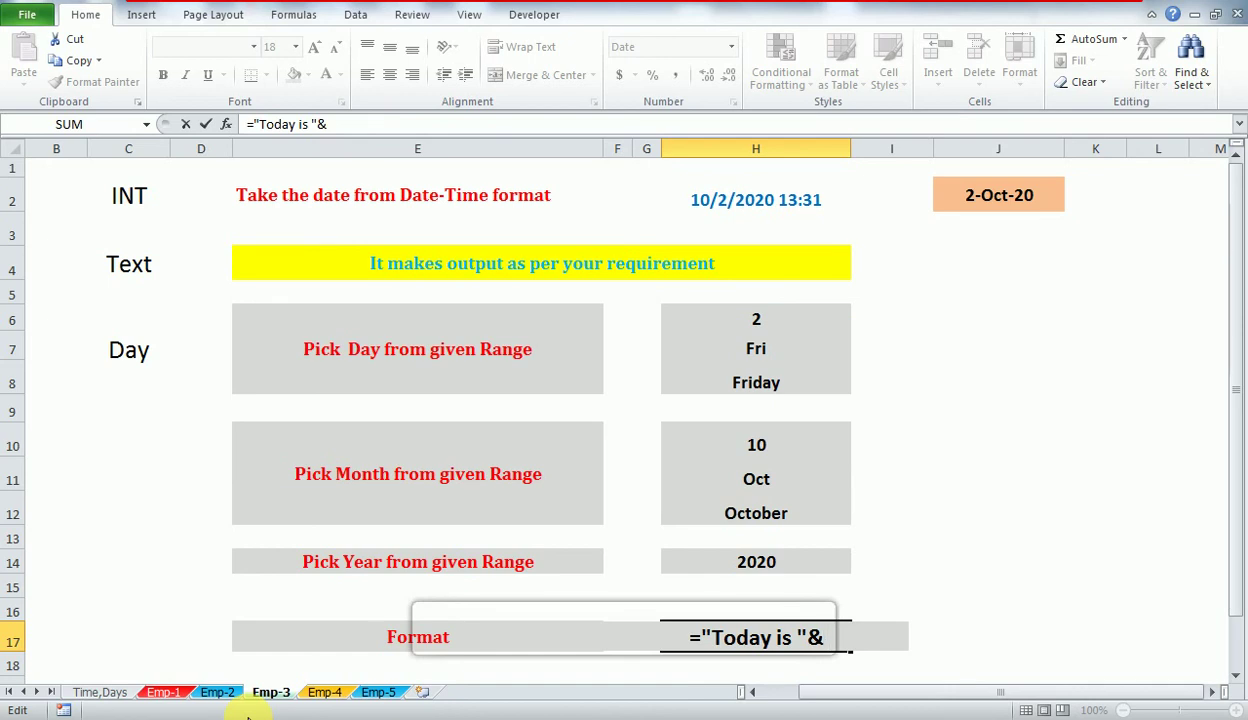
pyautogui.write('t')
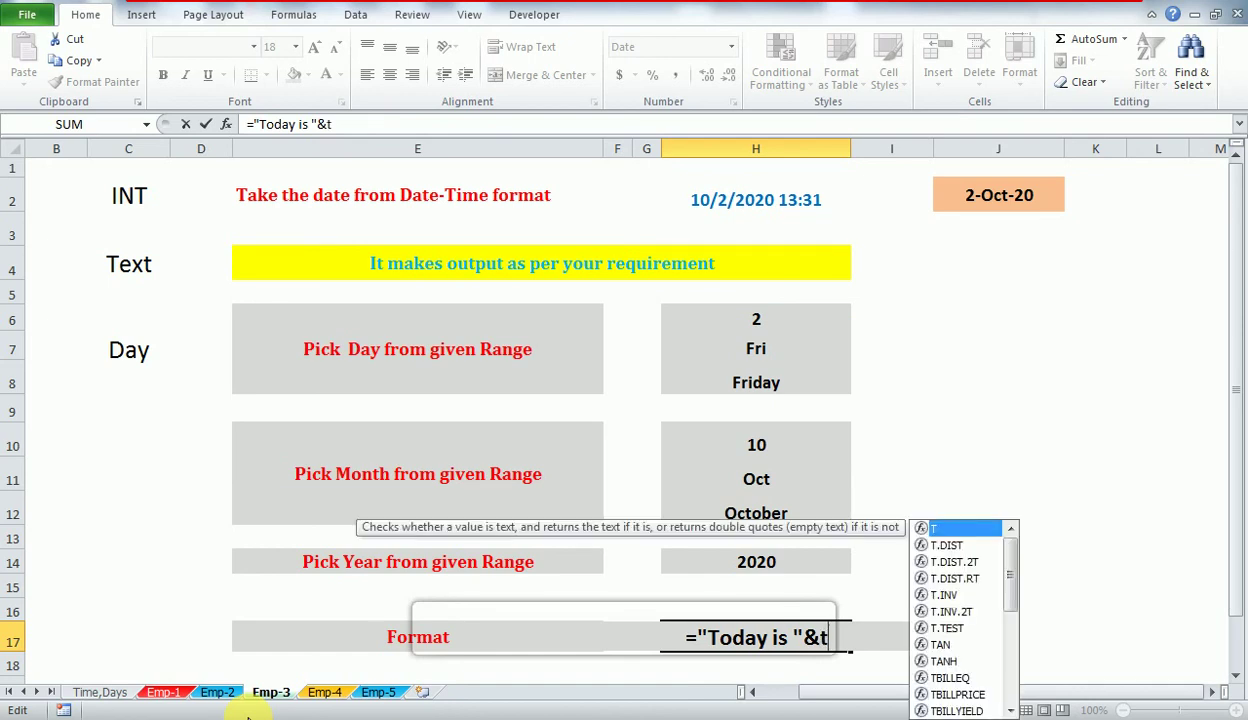
pyautogui.write('oda')
pyautogui.press('Tab')
pyautogui.write(')')
pyautogui.press('Return')
pyautogui.press('Up')
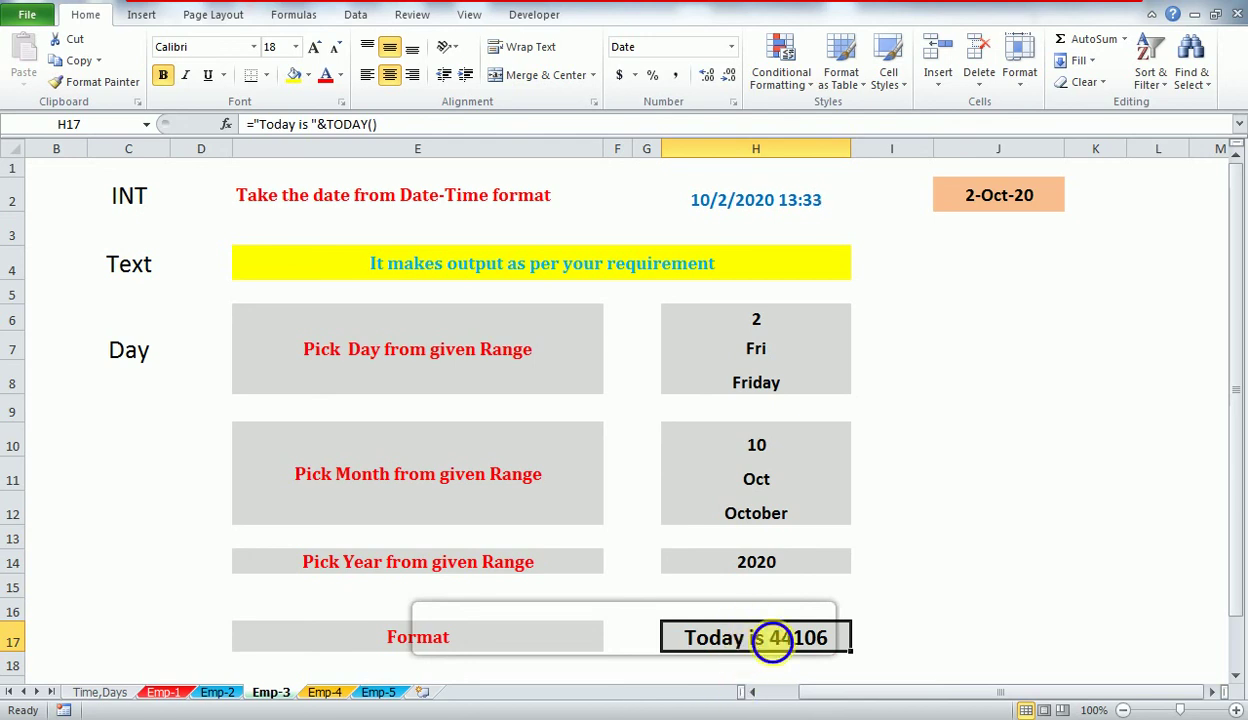
pyautogui.doubleClick(779, 648)
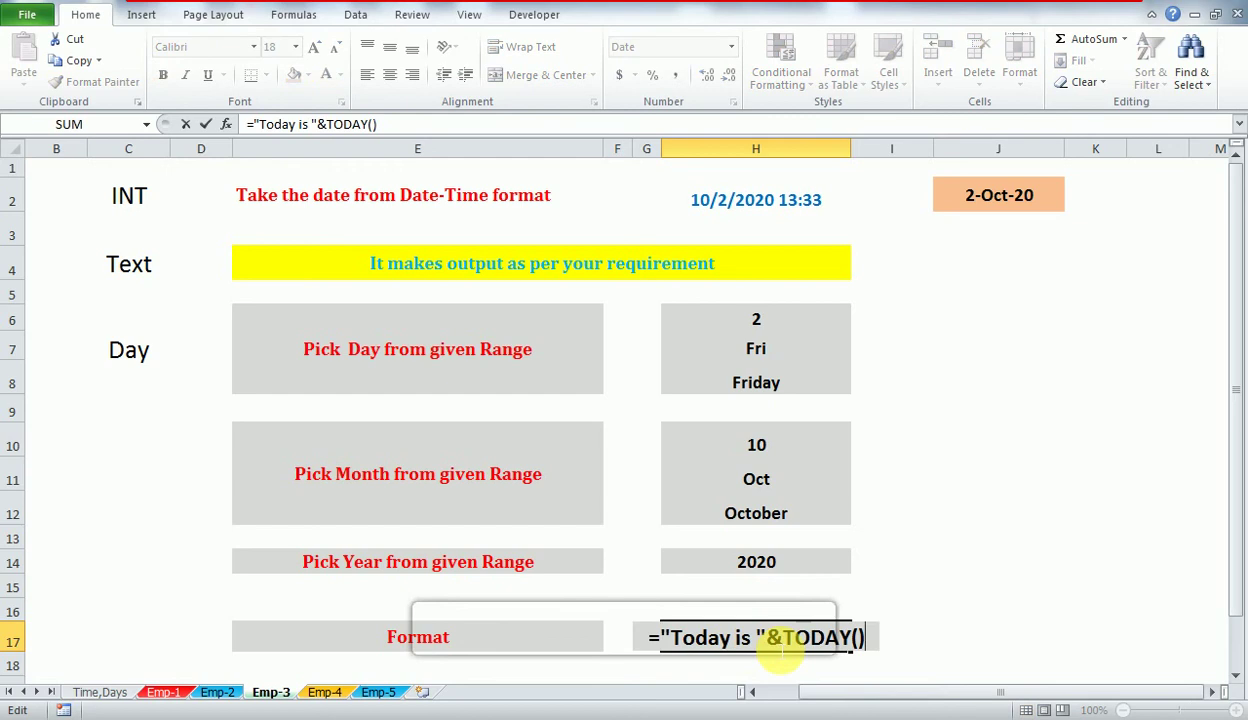
pyautogui.press('Escape')
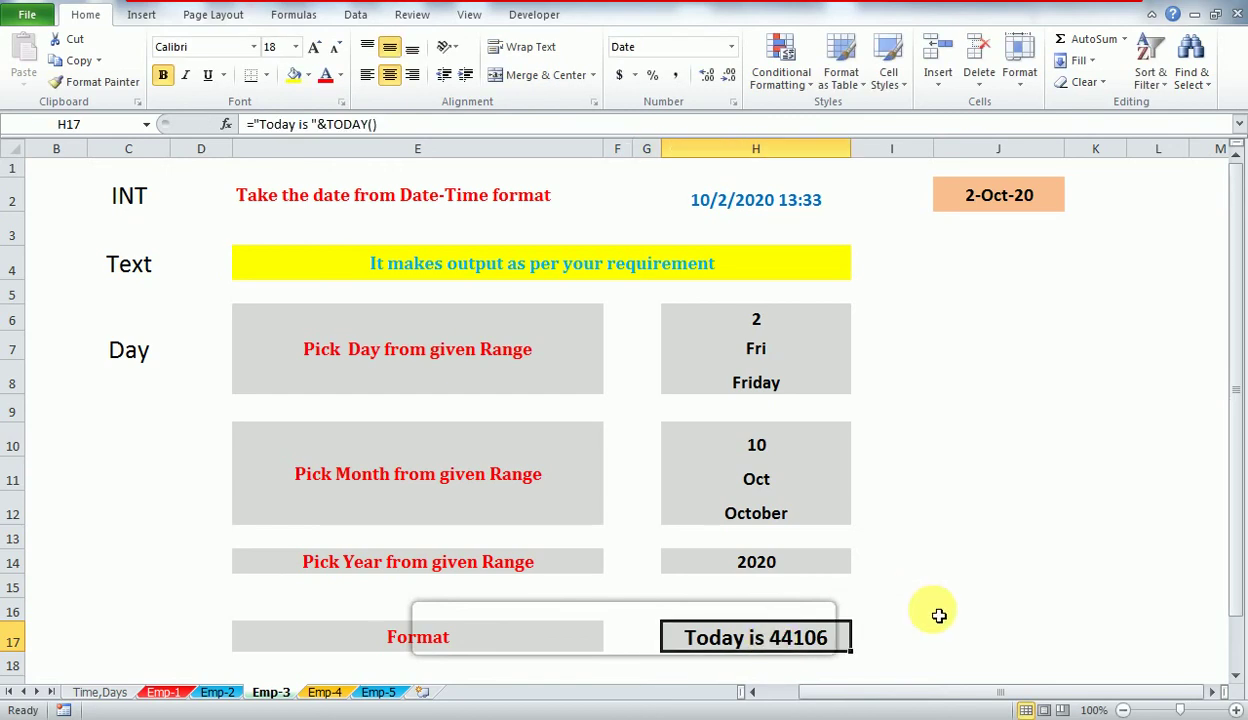
# - Wrap TODAY() in the H17 formula with a TEXT function, inserting TEXT( directly before it
pyautogui.press('F2')
pyautogui.press('Left')
pyautogui.press('Left')
pyautogui.press('Left')
pyautogui.press('Left')
pyautogui.press('Left')
pyautogui.press('Left')
pyautogui.press('Left')
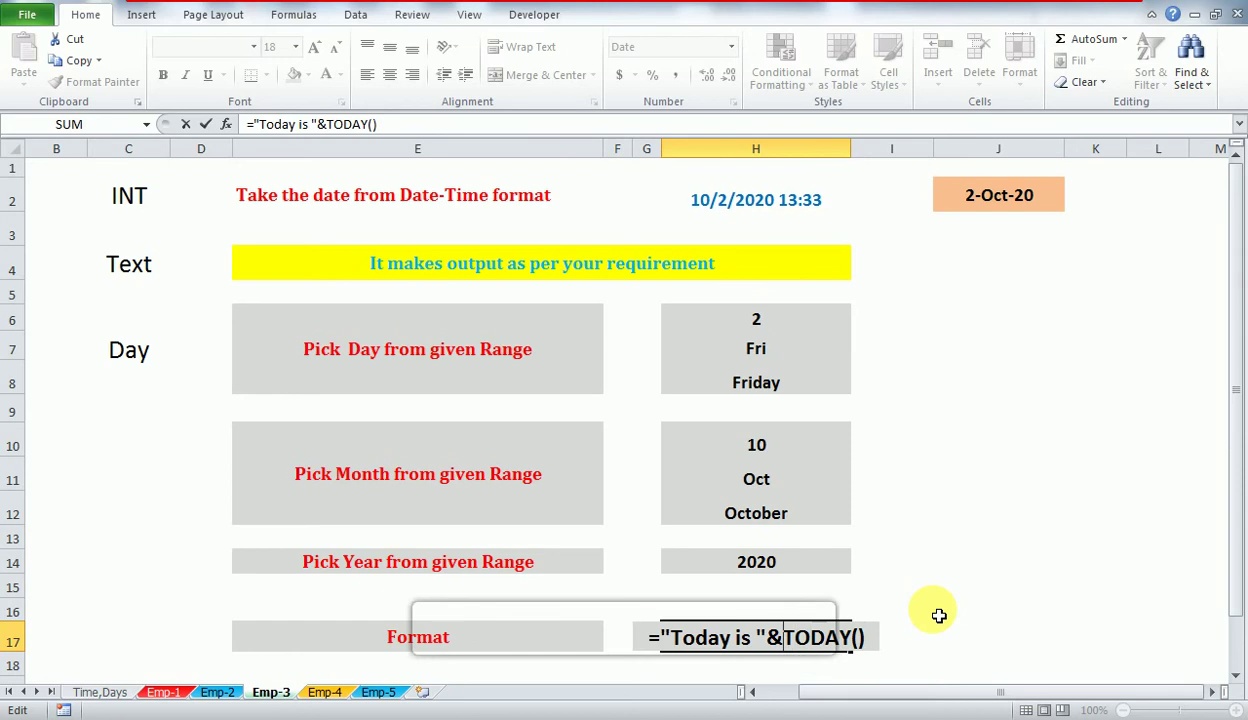
pyautogui.write('tex')
pyautogui.press('Tab')
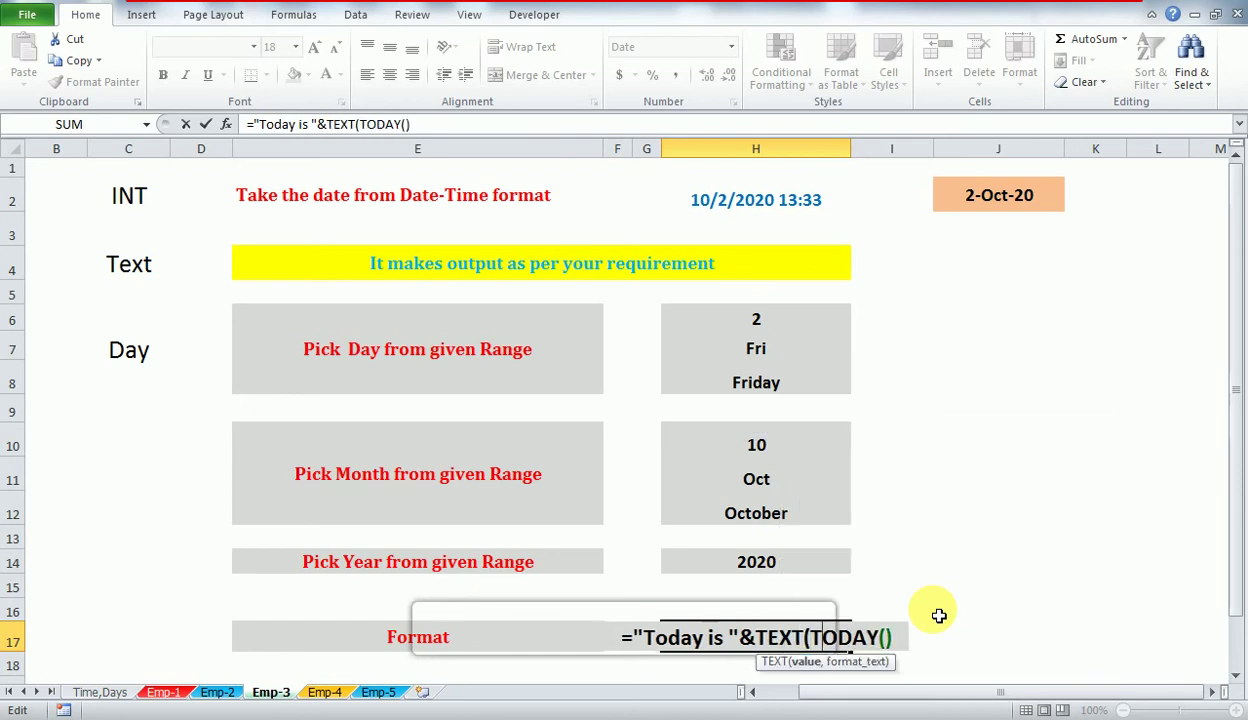
# - Give the TEXT function in H17 the format "DD-MM-YY" and enter the formula ="Today is "&TEXT(TODAY(),"DD-MM-YY")
pyautogui.write(',')
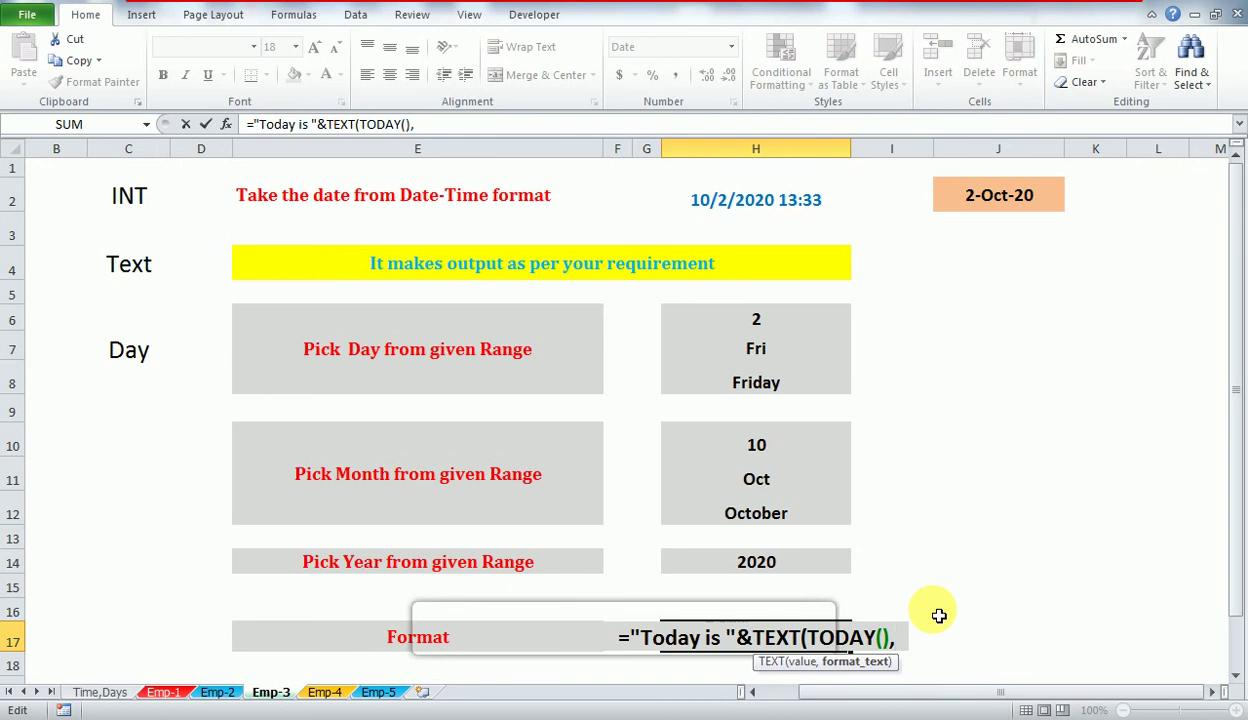
pyautogui.write('"D')
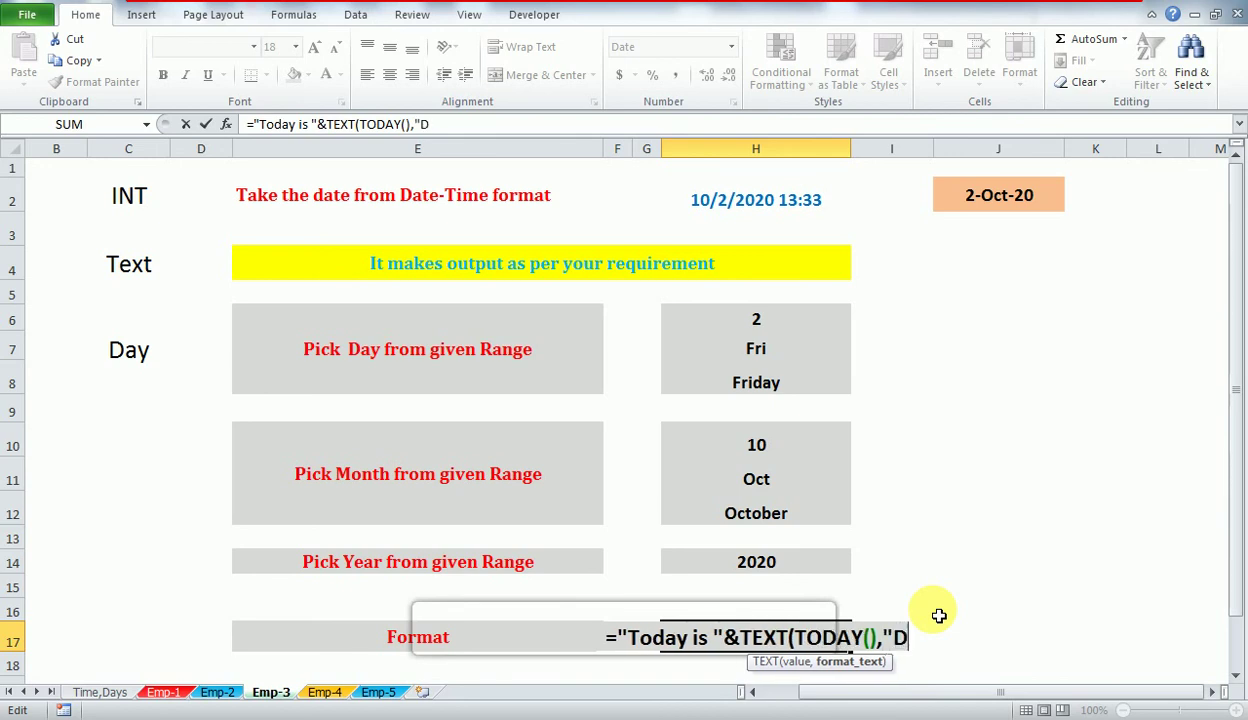
pyautogui.write('D-/')
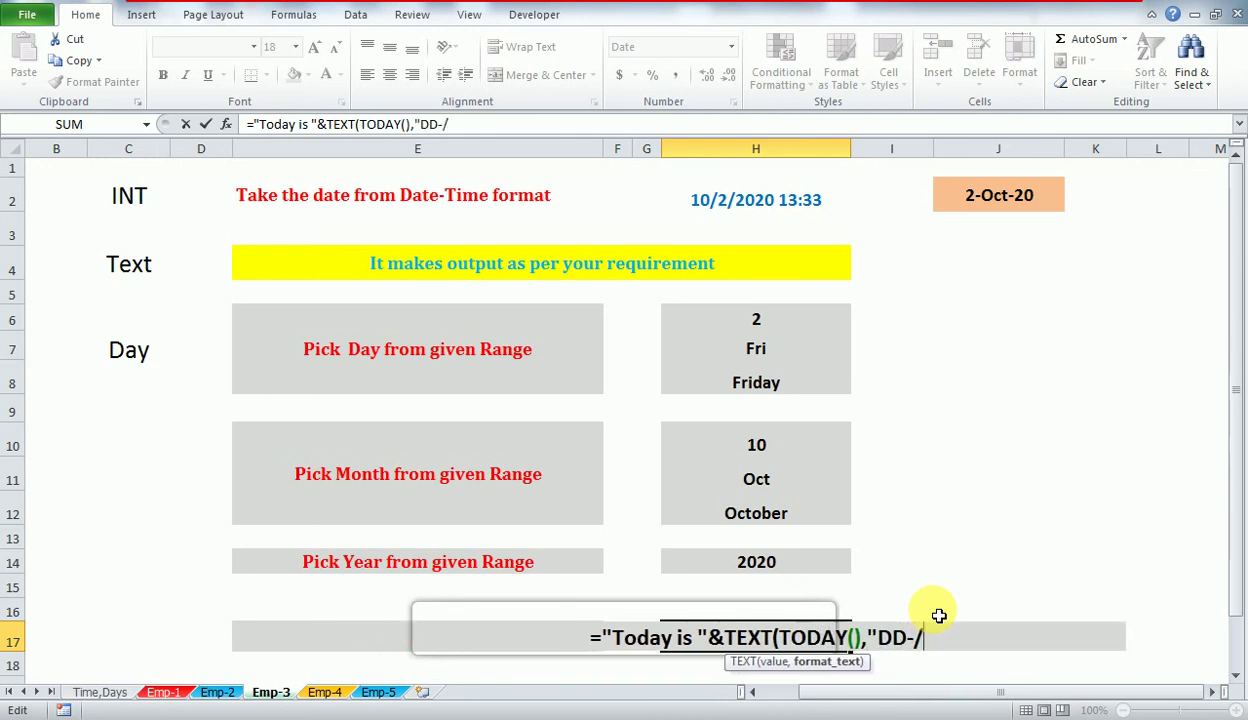
pyautogui.press('BackSpace')
pyautogui.write('M')
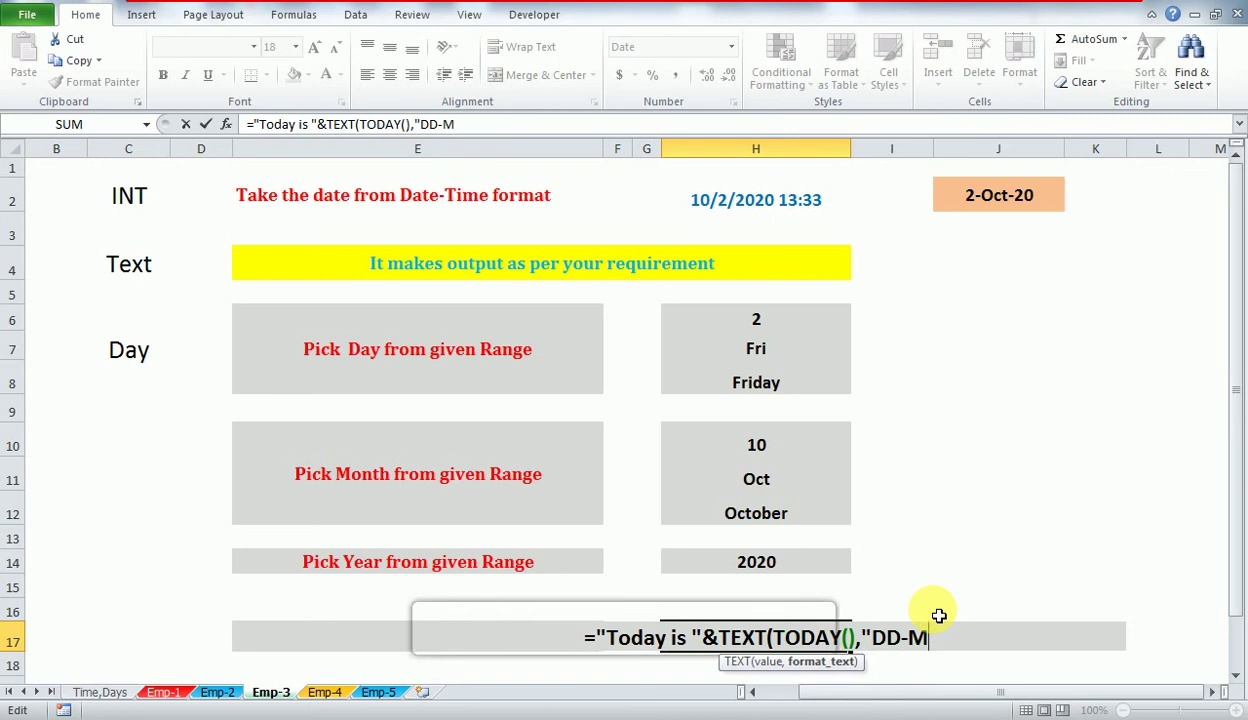
pyautogui.write('M-Y')
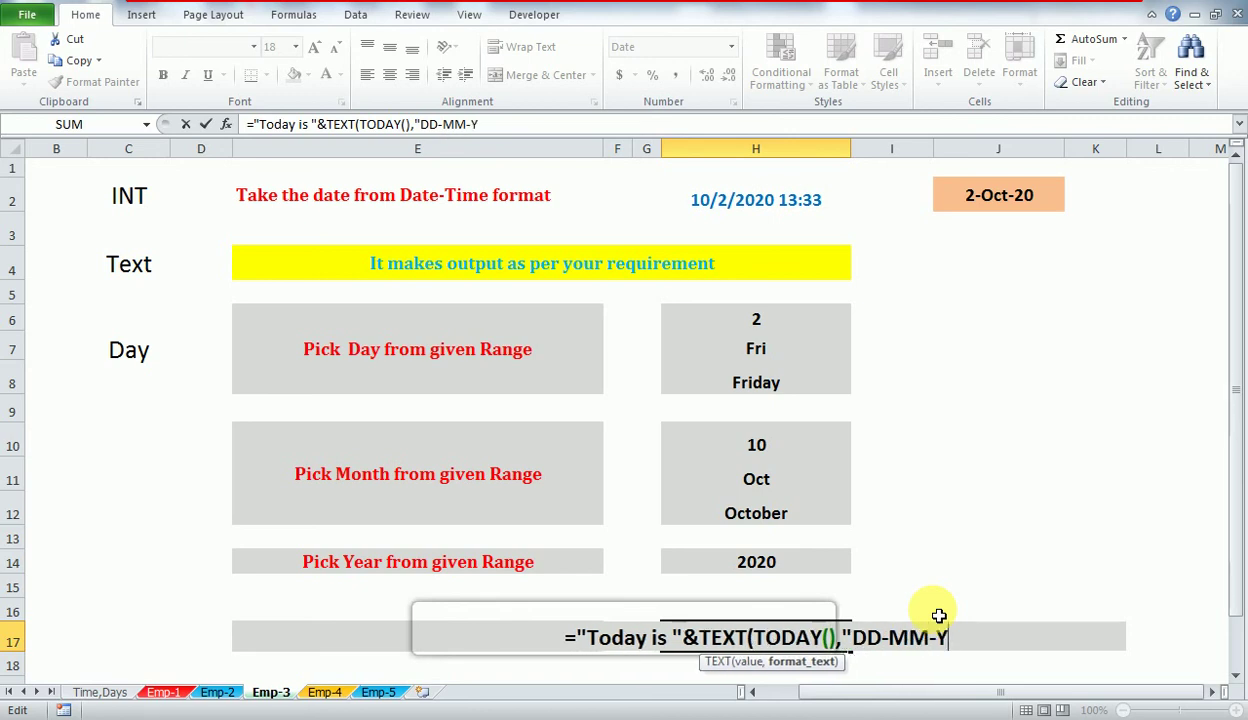
pyautogui.write('Y")')
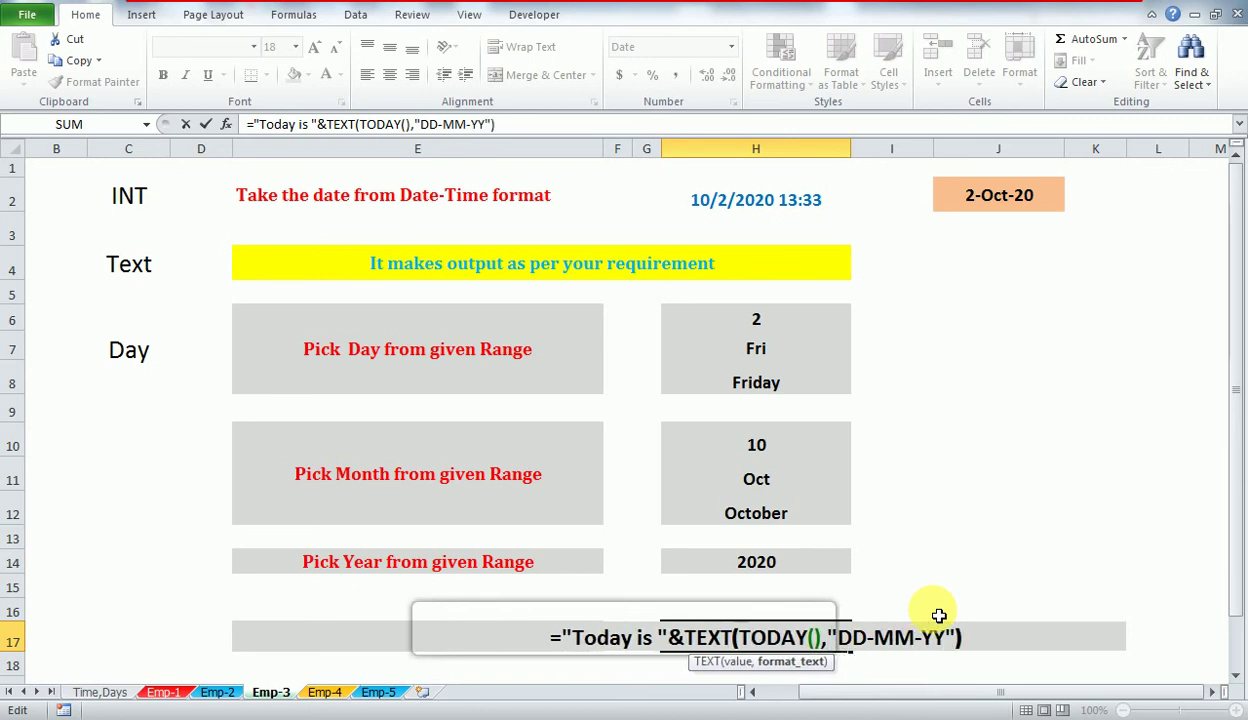
pyautogui.press('Return')
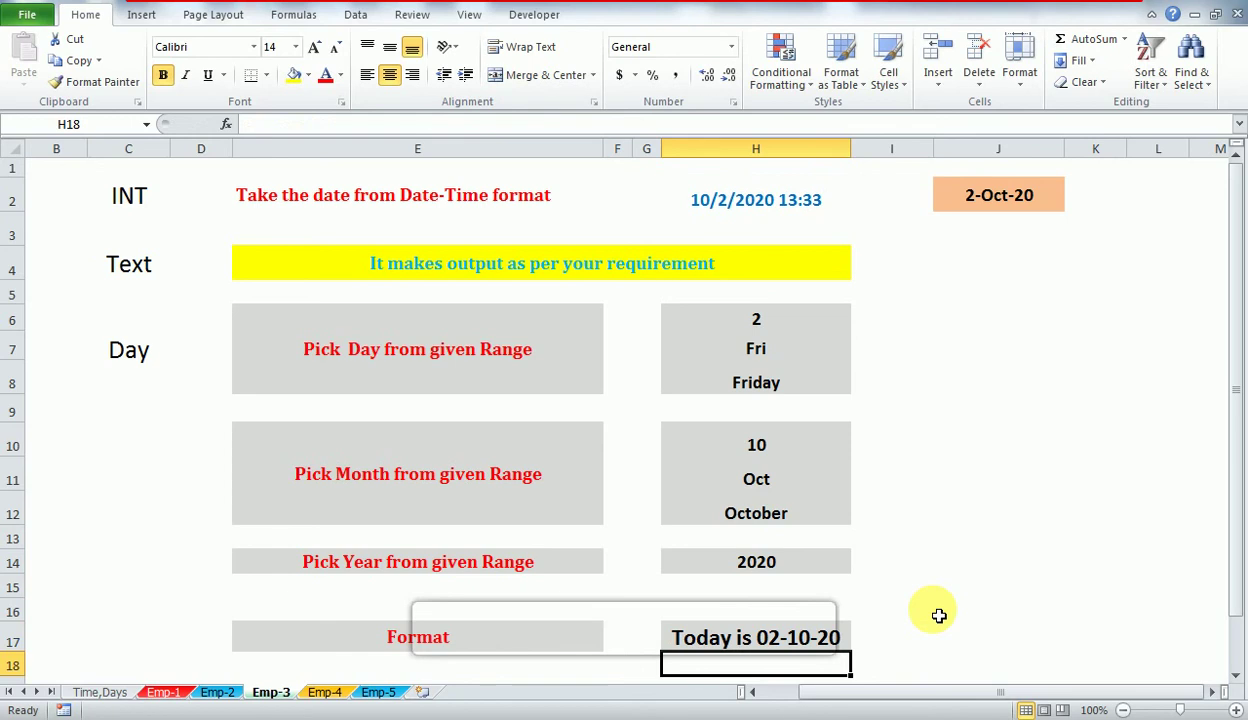
pyautogui.press('Up')
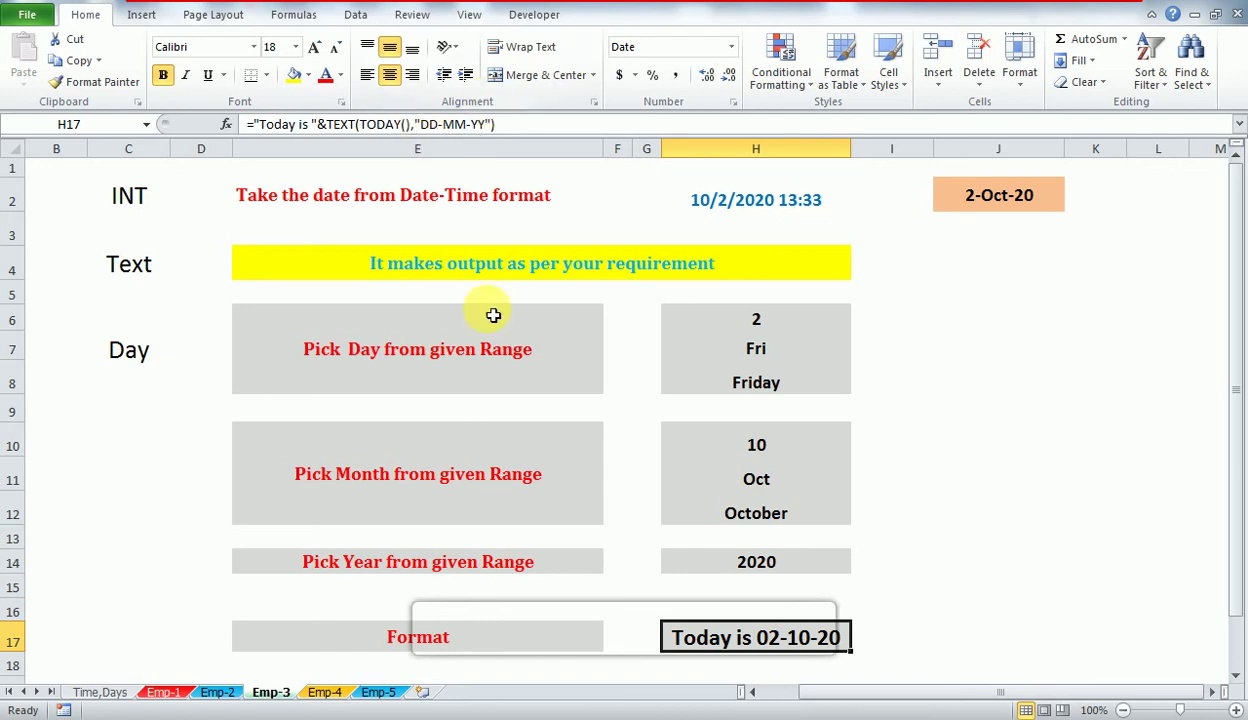
pyautogui.click(590, 337)
pyautogui.press('Up')
pyautogui.press('Up')
pyautogui.press('Up')
pyautogui.press('Up')
pyautogui.press('Up')
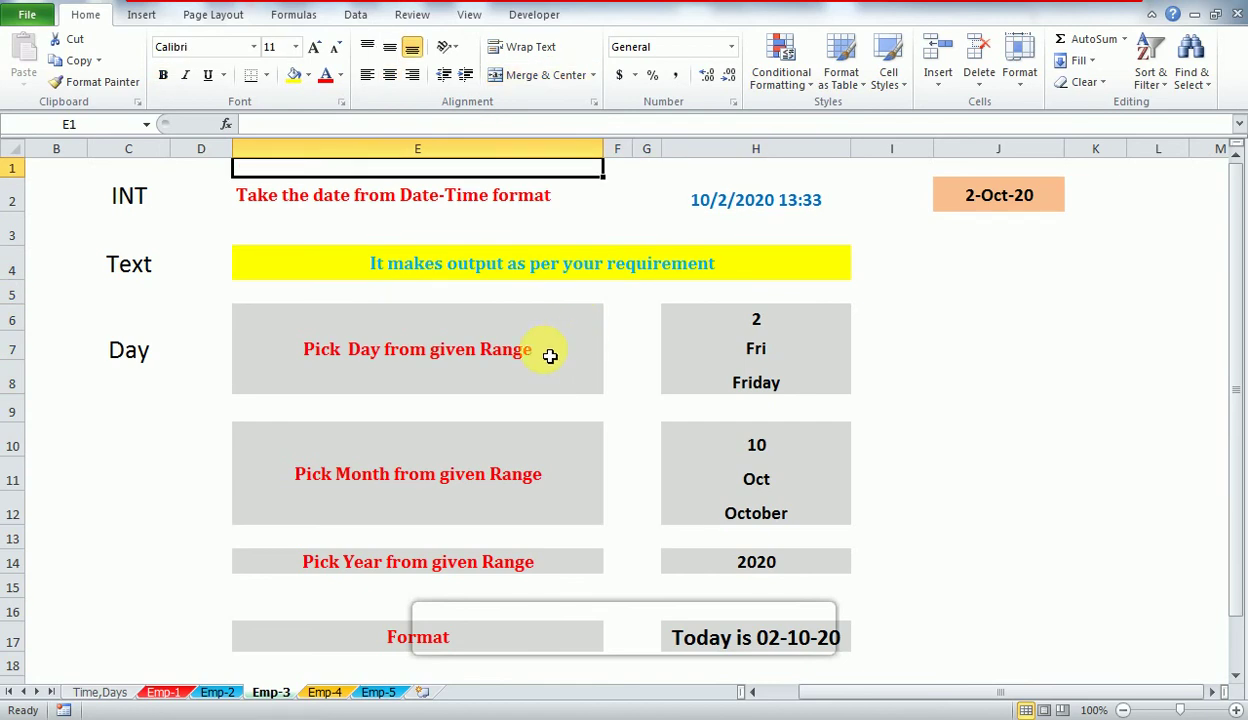
# - Select the Dated IF topic in the Time,Days sheet's list and switch to the Emp-4 sheet
pyautogui.click(104, 691)
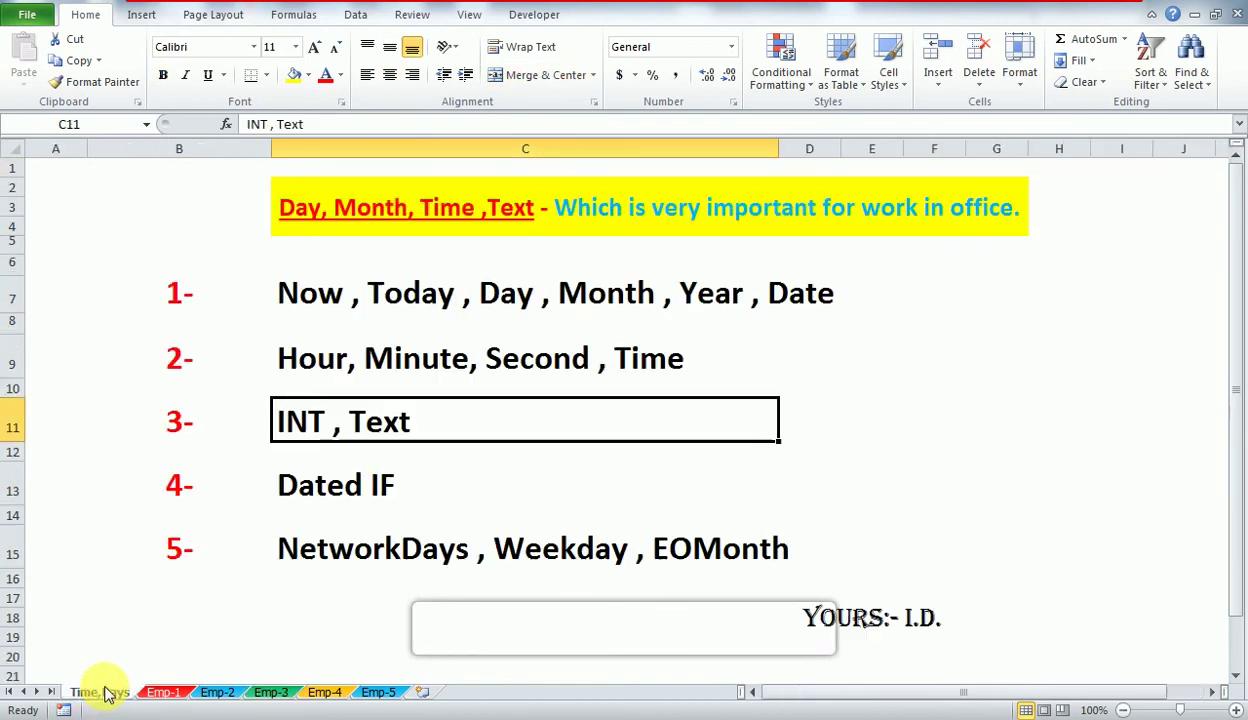
pyautogui.click(311, 500)
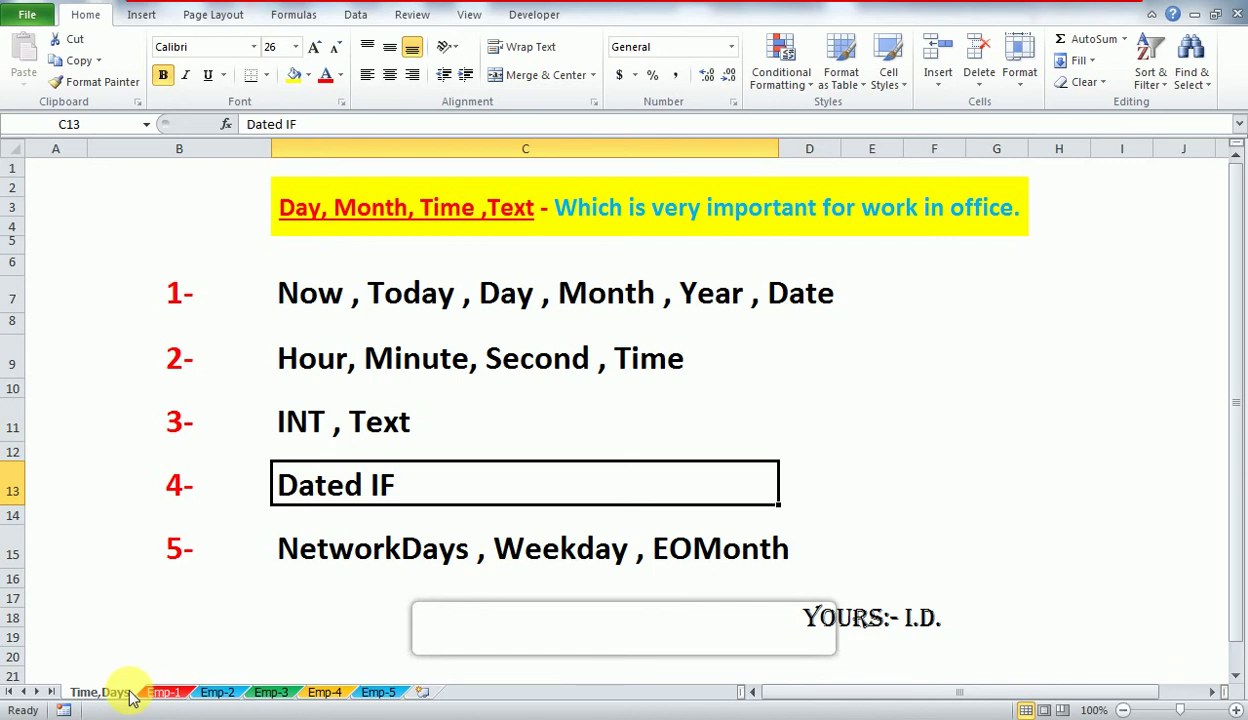
pyautogui.click(328, 680)
pyautogui.click(328, 692)
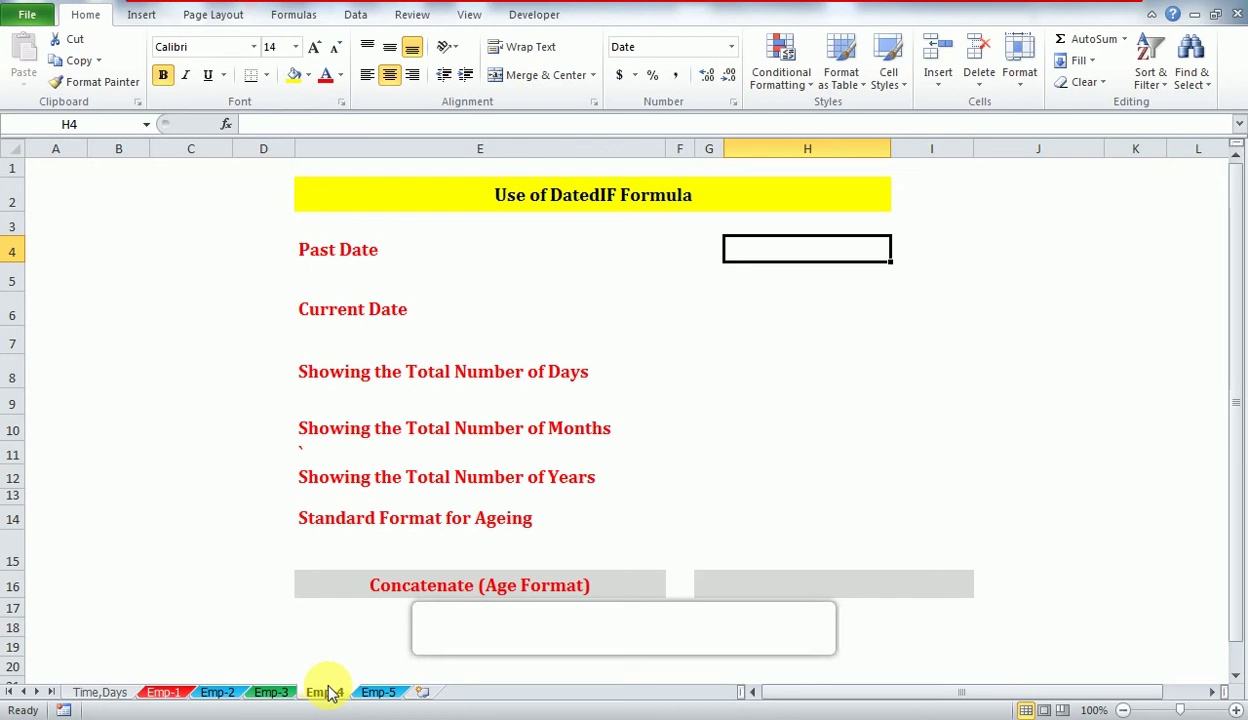
# - Enter 7/2/1989 as the Past Date in H4
pyautogui.write('7')
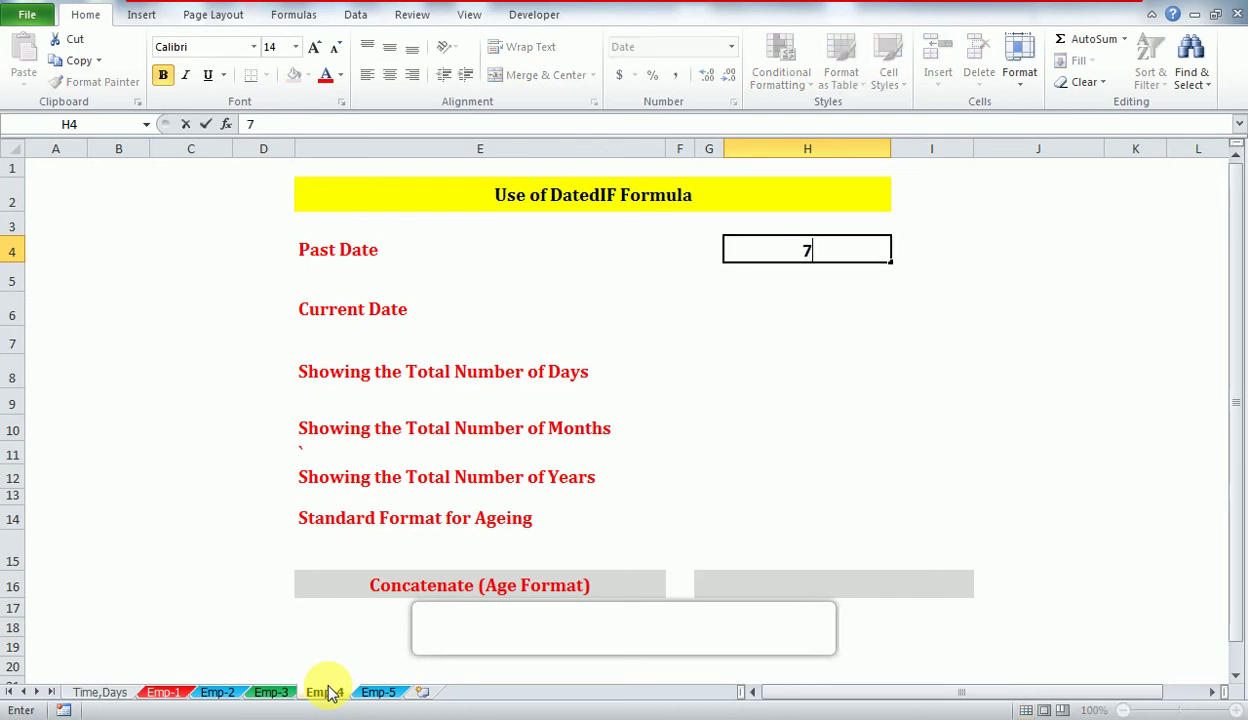
pyautogui.write('/2/1989')
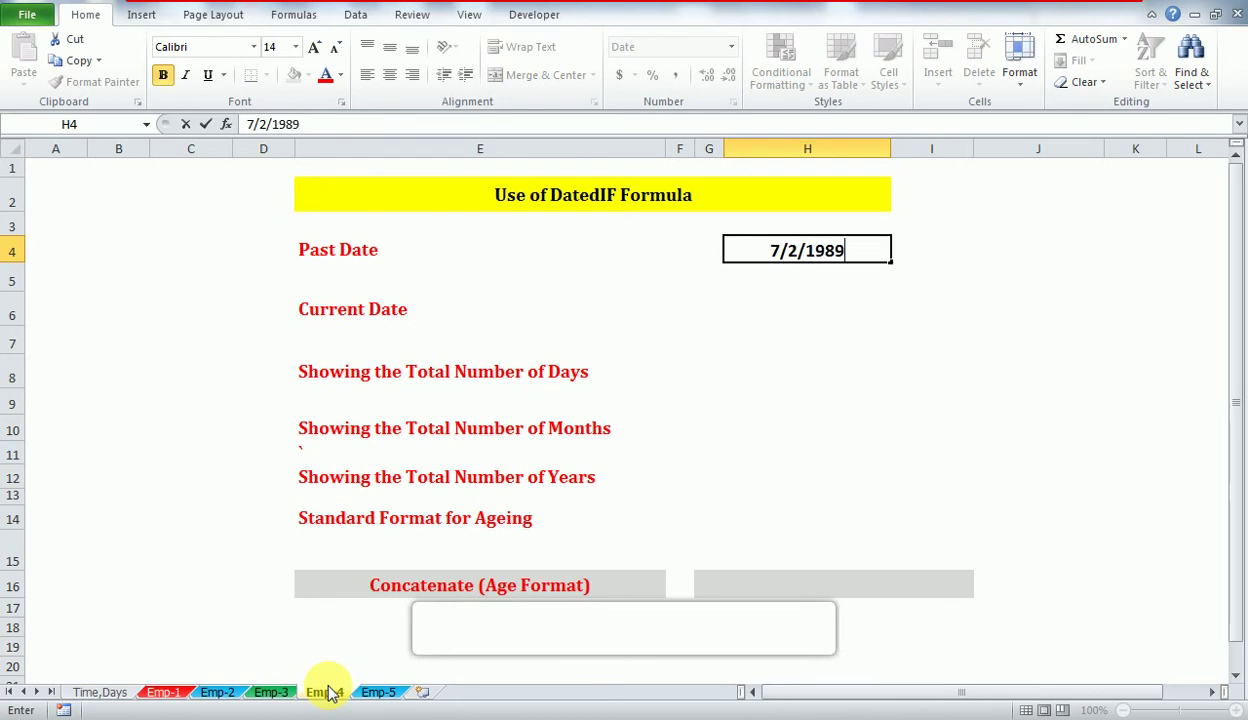
pyautogui.press('Return')
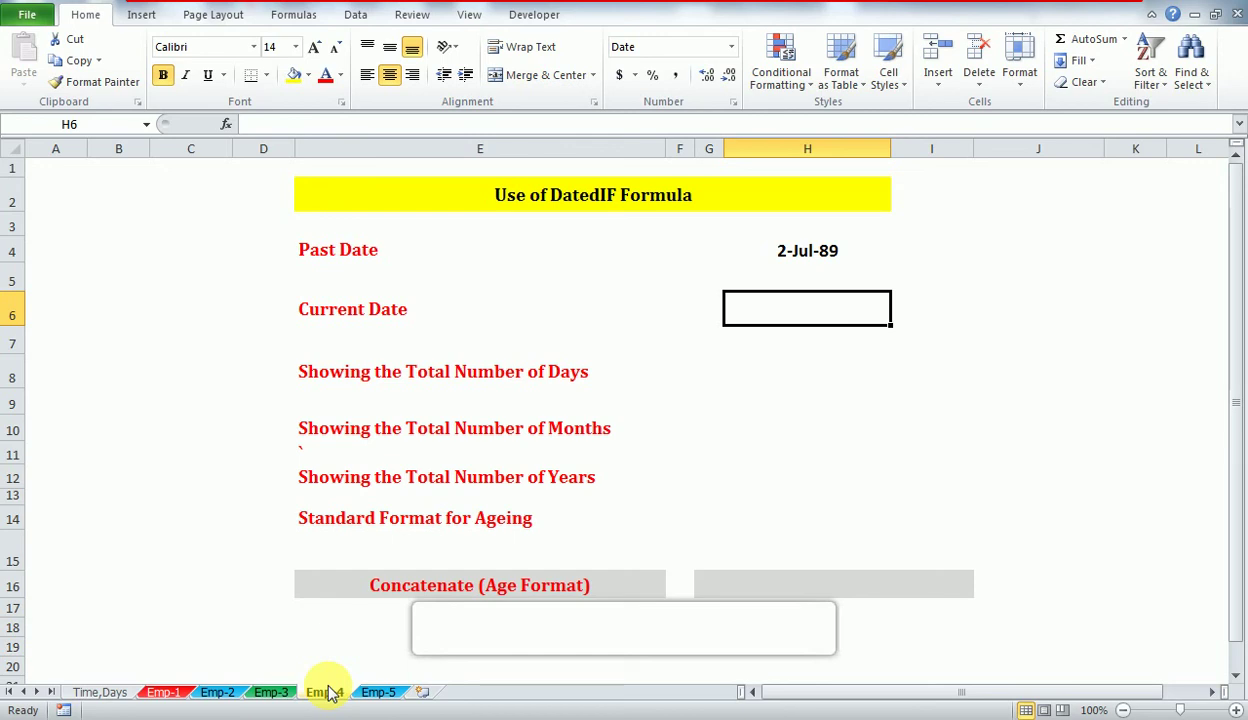
# - Enter =TODAY() in H6 as the Current Date
pyautogui.write('=to')
pyautogui.press('Tab')
pyautogui.write(')')
pyautogui.press('Return')
pyautogui.press('Down')
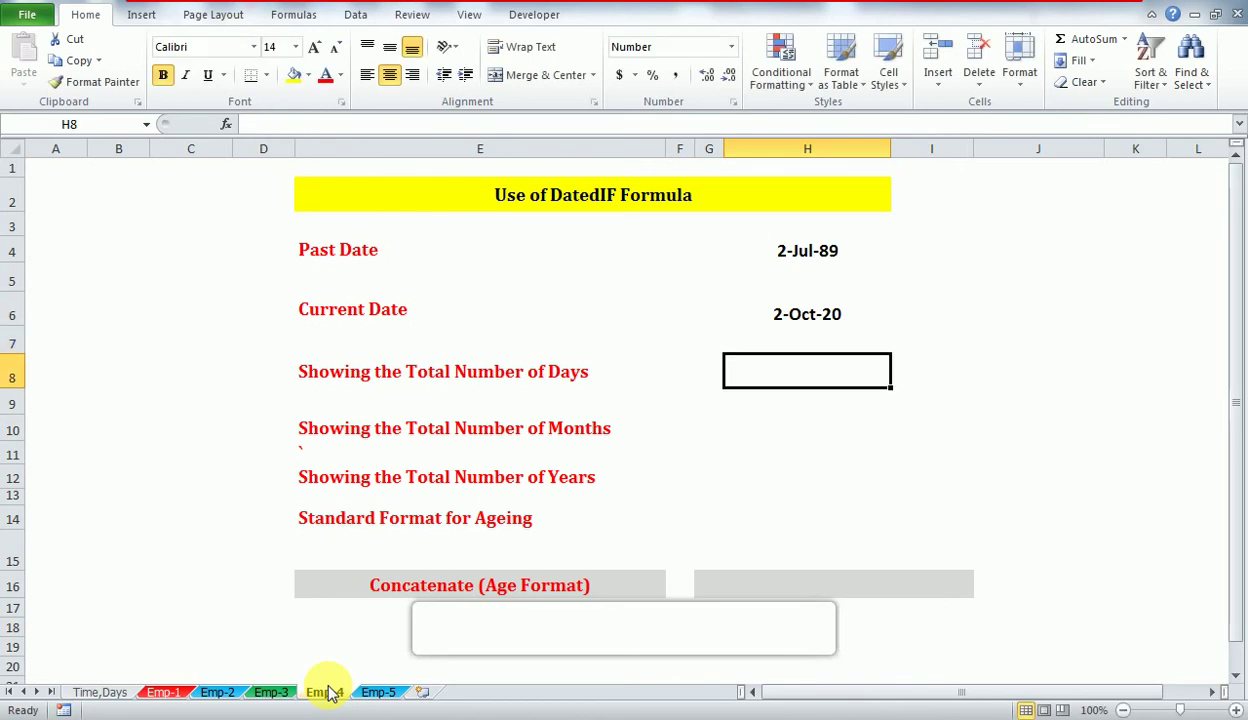
# - Begin the total number of days formula in H8 with =date
pyautogui.write('=da')
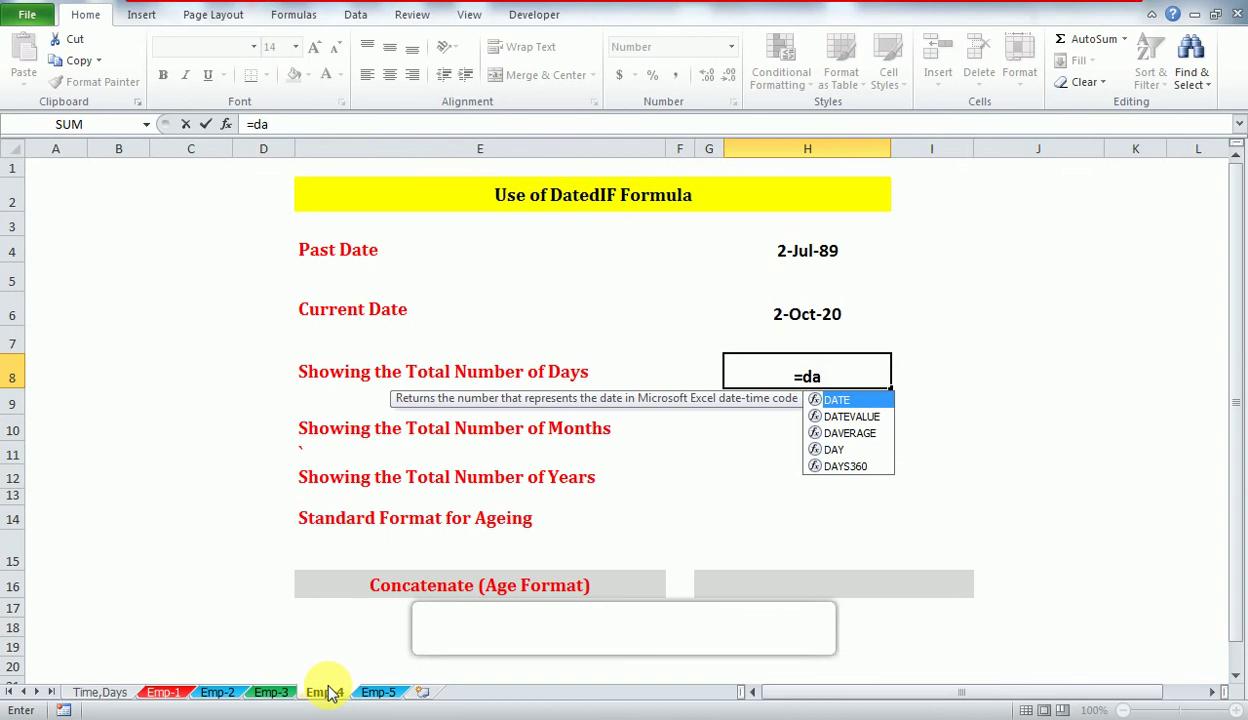
pyautogui.write('ted')
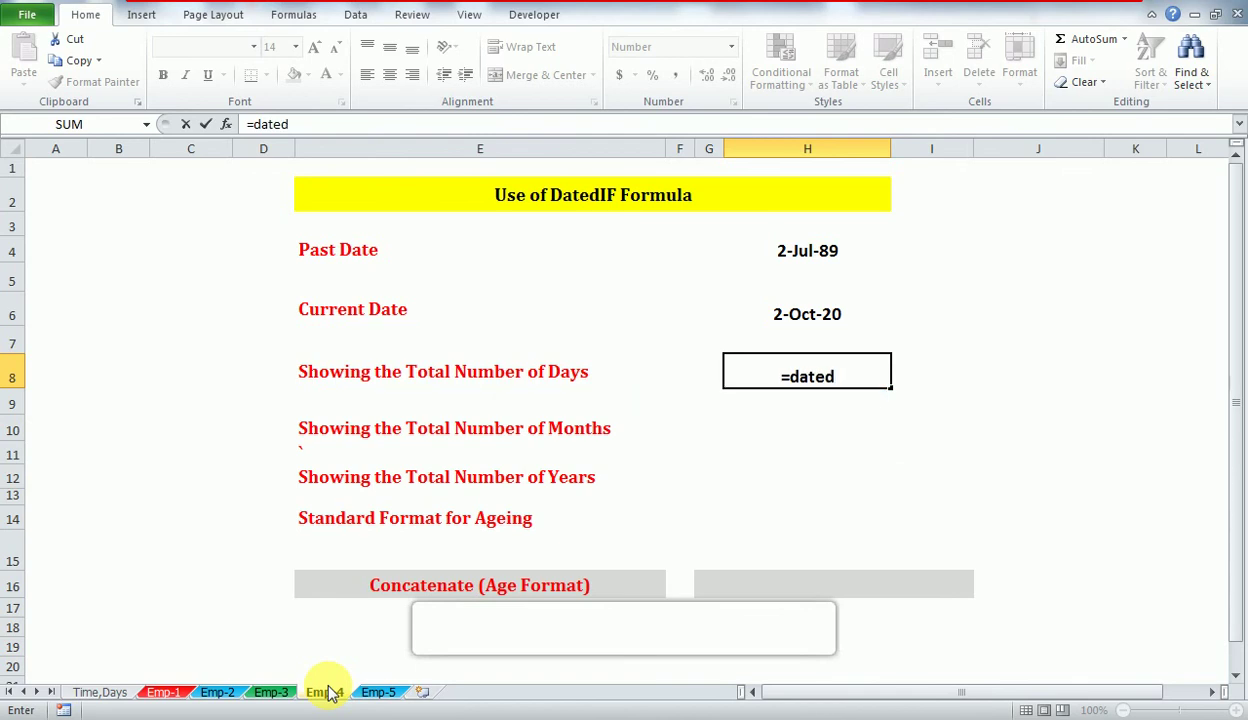
pyautogui.press('BackSpace')
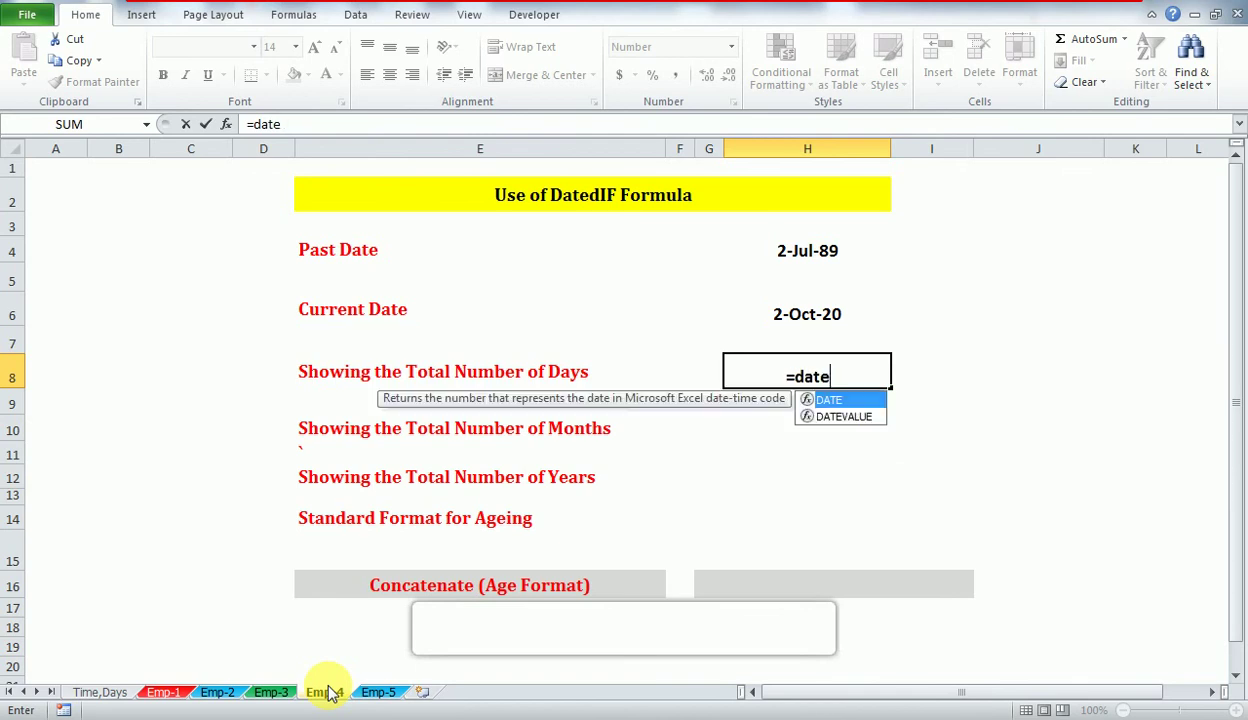
# - Complete the total-days formula in H8 as =DATEDIF(H4,H6,"D"), using the past and current dates
pyautogui.write('dif')
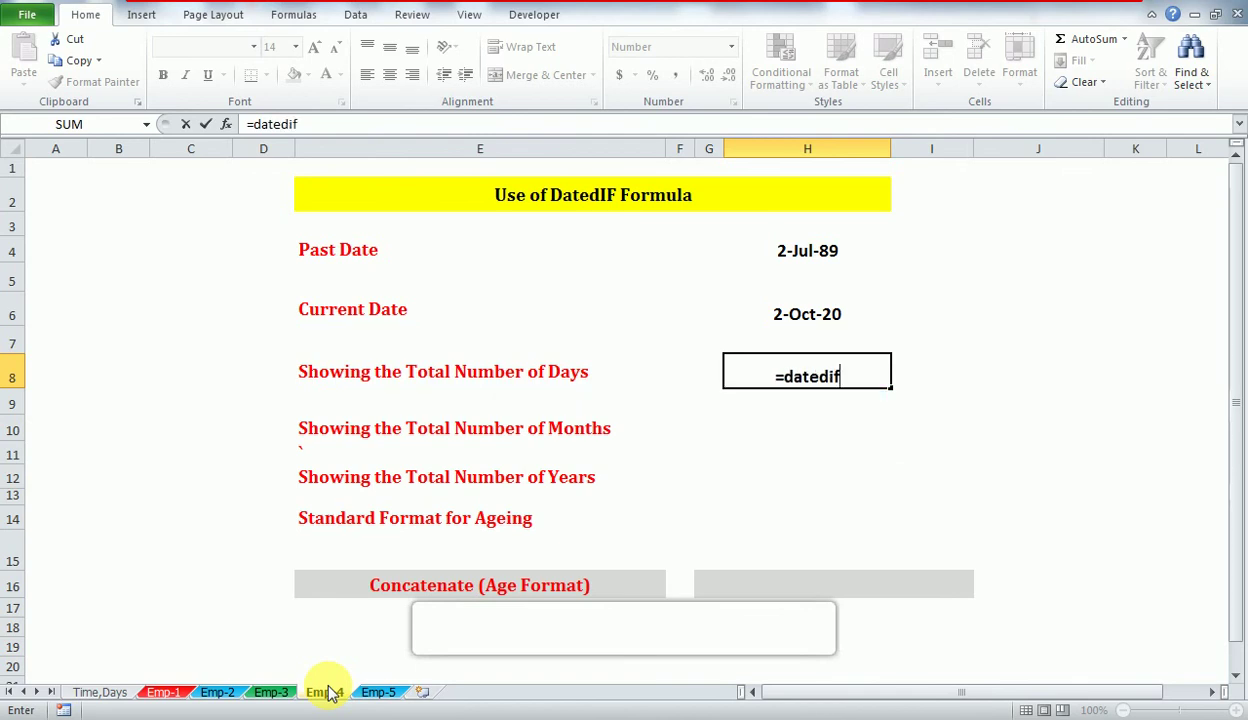
pyautogui.write('(')
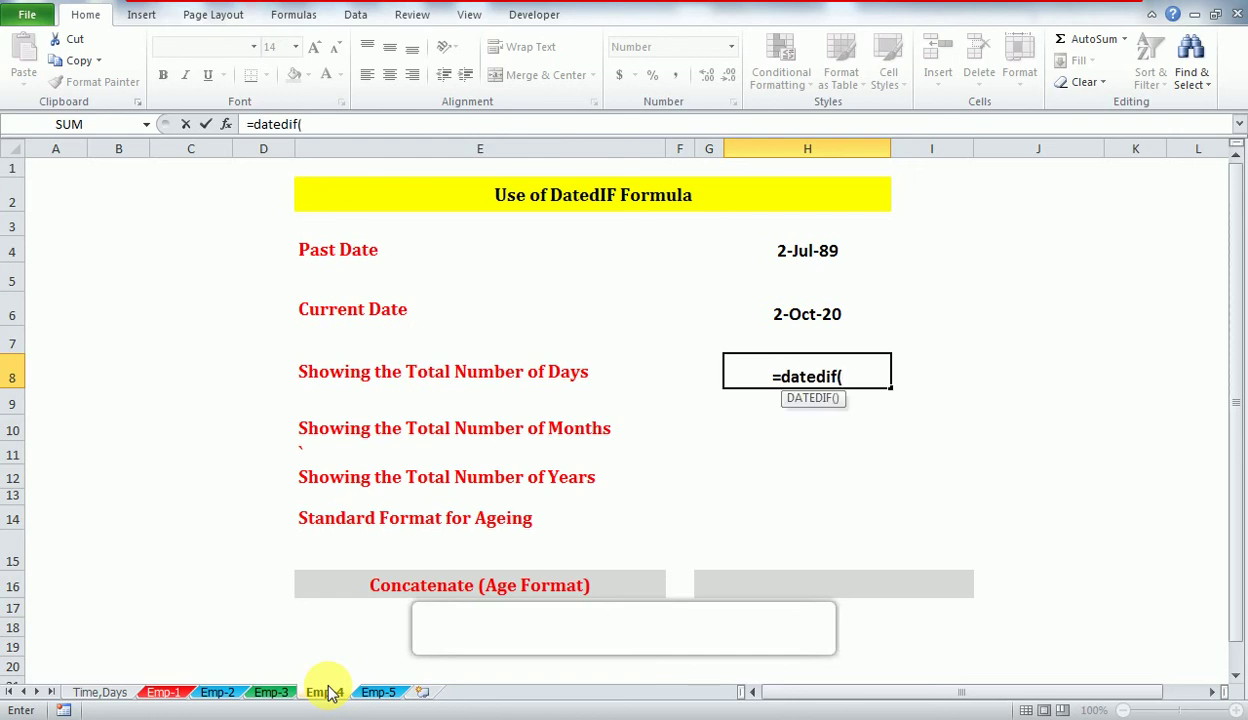
pyautogui.press('Up')
pyautogui.press('Up')
pyautogui.press('Up')
pyautogui.press('Up')
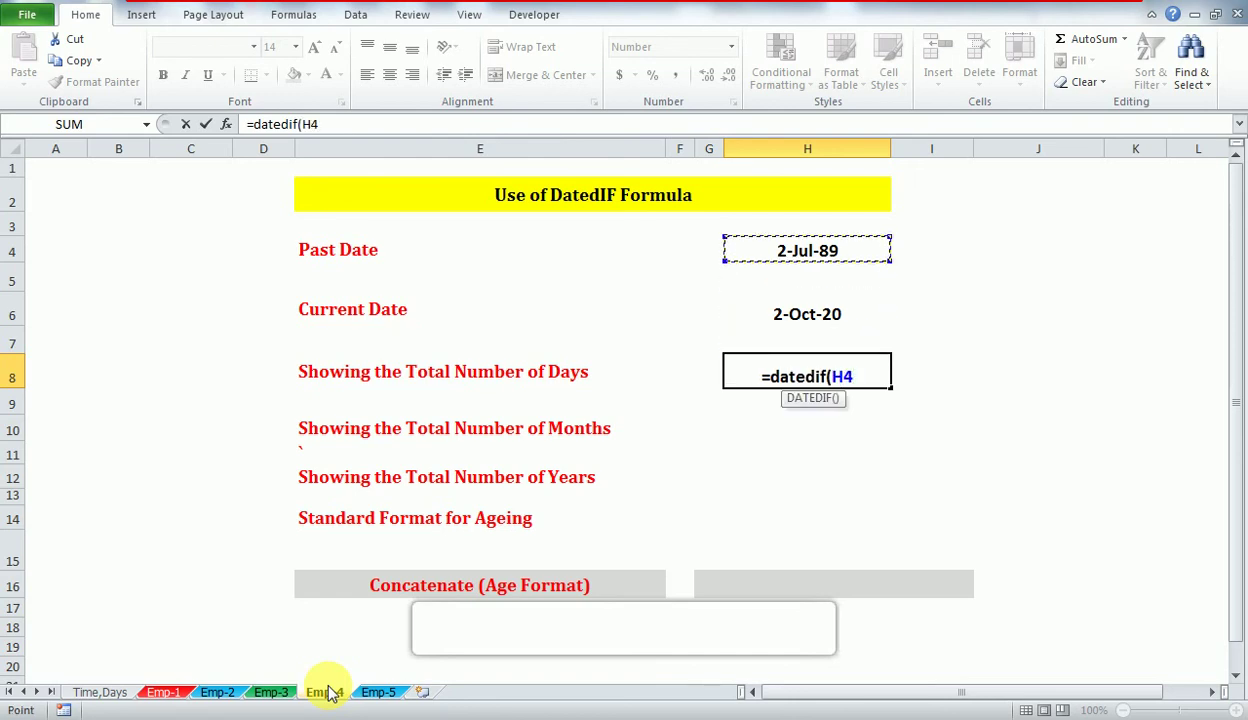
pyautogui.write(',')
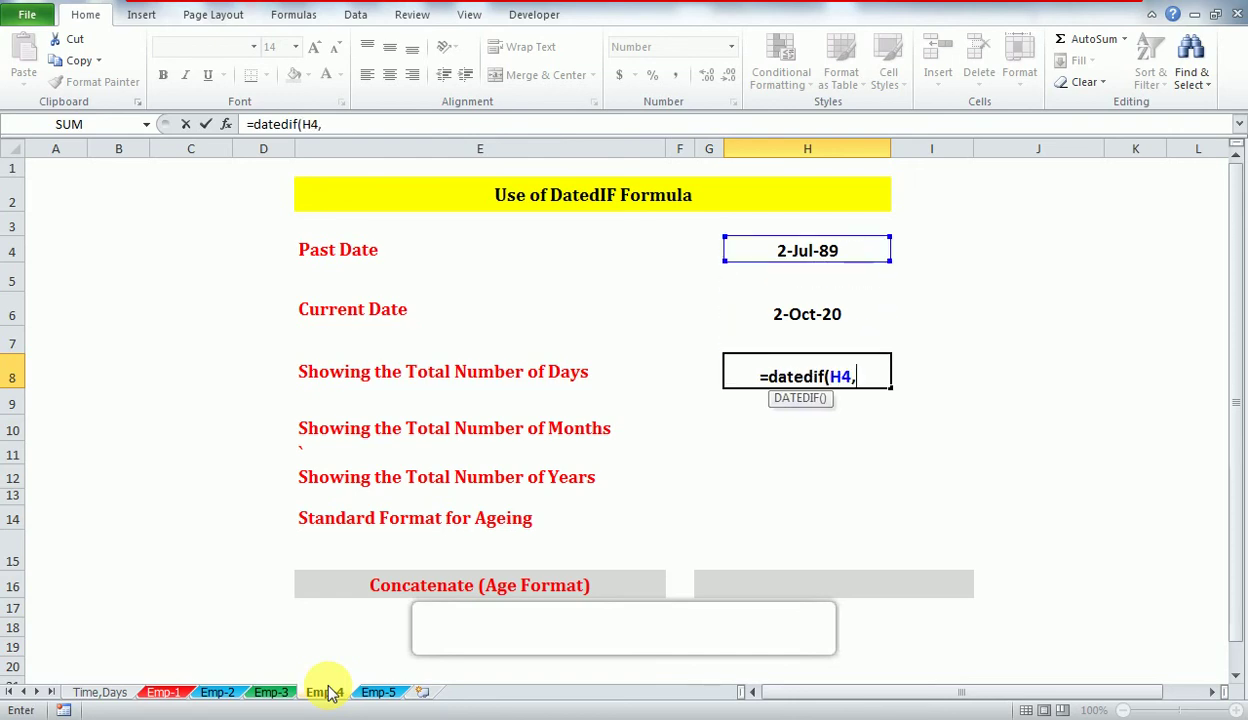
pyautogui.press('Up')
pyautogui.press('Up')
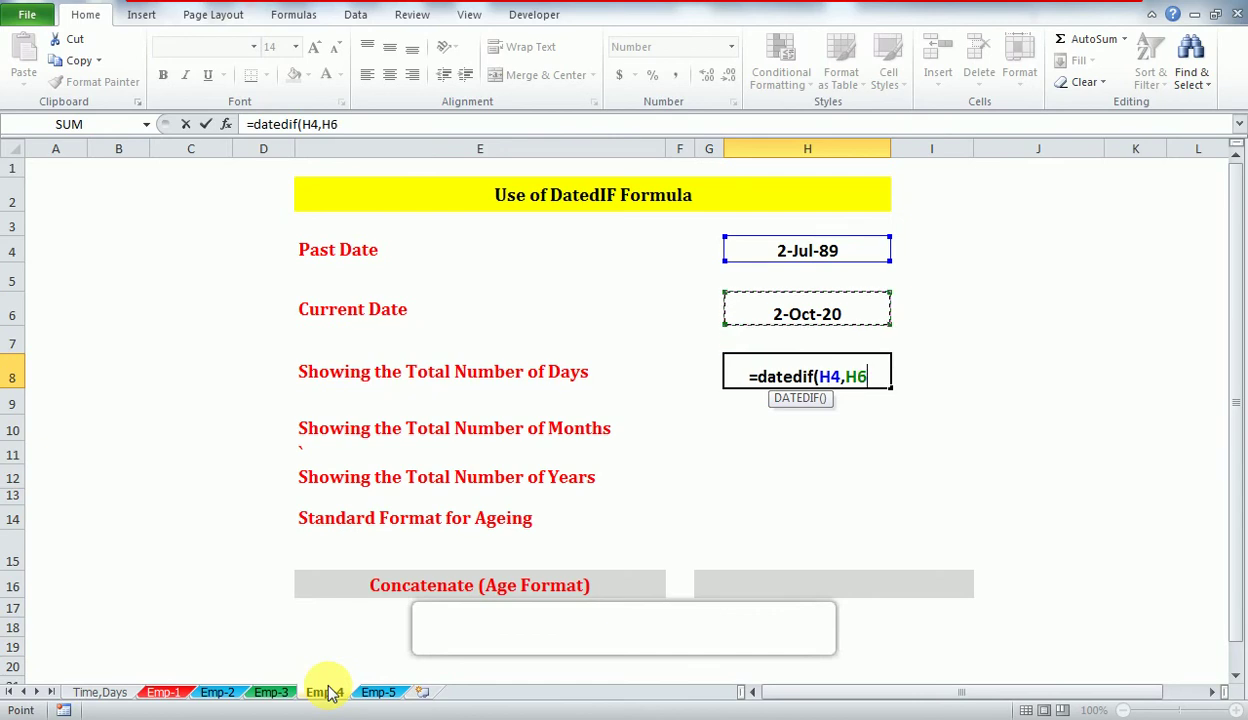
pyautogui.write(',"D"')
pyautogui.press('Return')
pyautogui.press('Up')
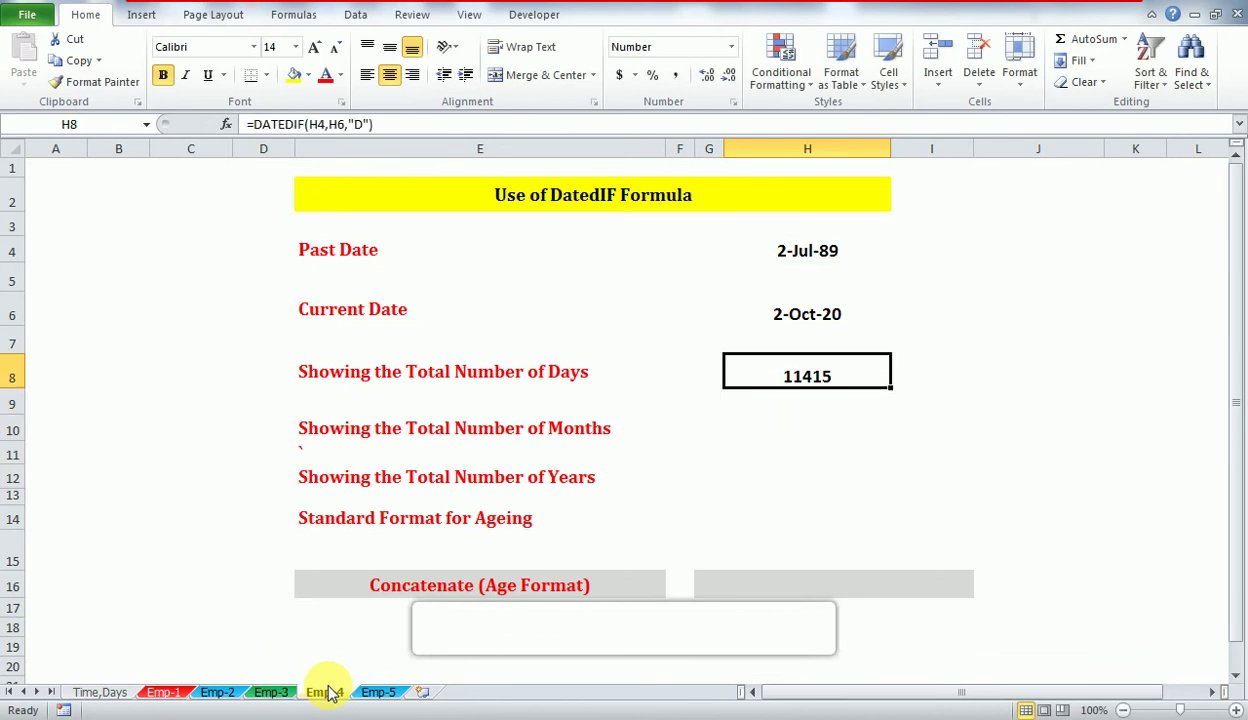
# - Calculate the total number of months in H10 with =DATEDIF(H4,H6,"M")
pyautogui.press('Down')
pyautogui.press('Down')
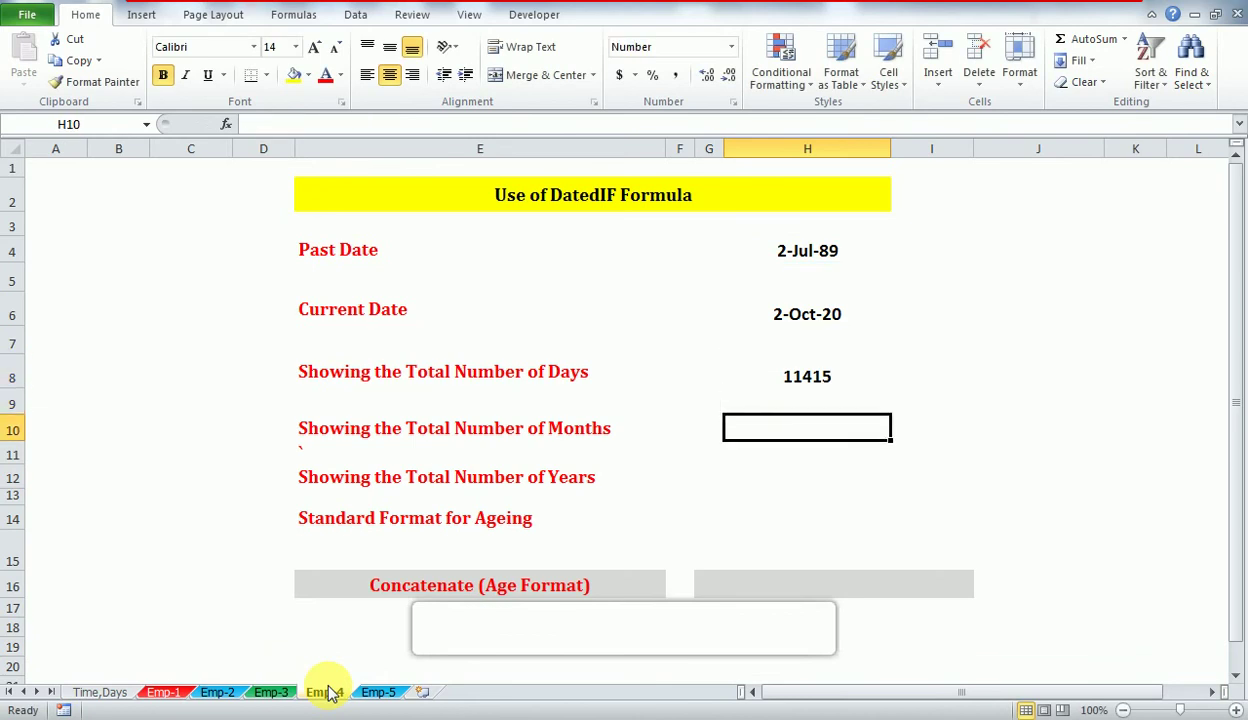
pyautogui.press('Up')
pyautogui.press('Up')
pyautogui.press('Down')
pyautogui.press('Down')
pyautogui.write('=')
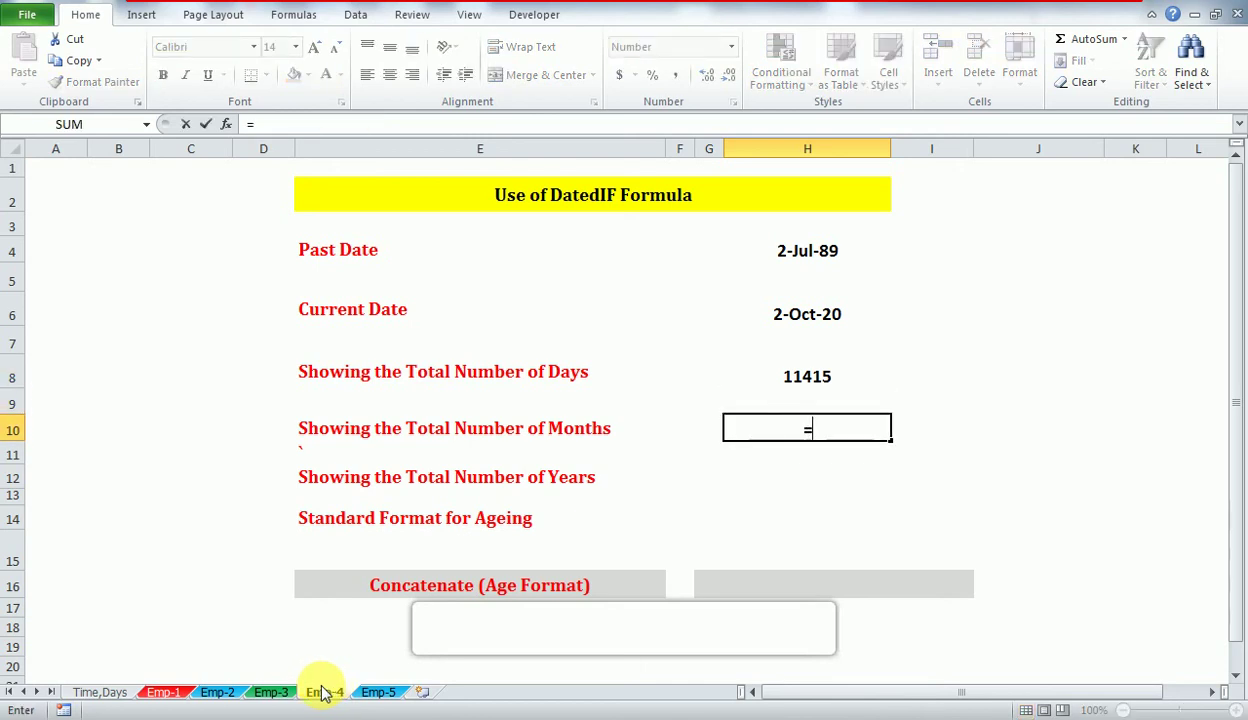
pyautogui.write('dat')
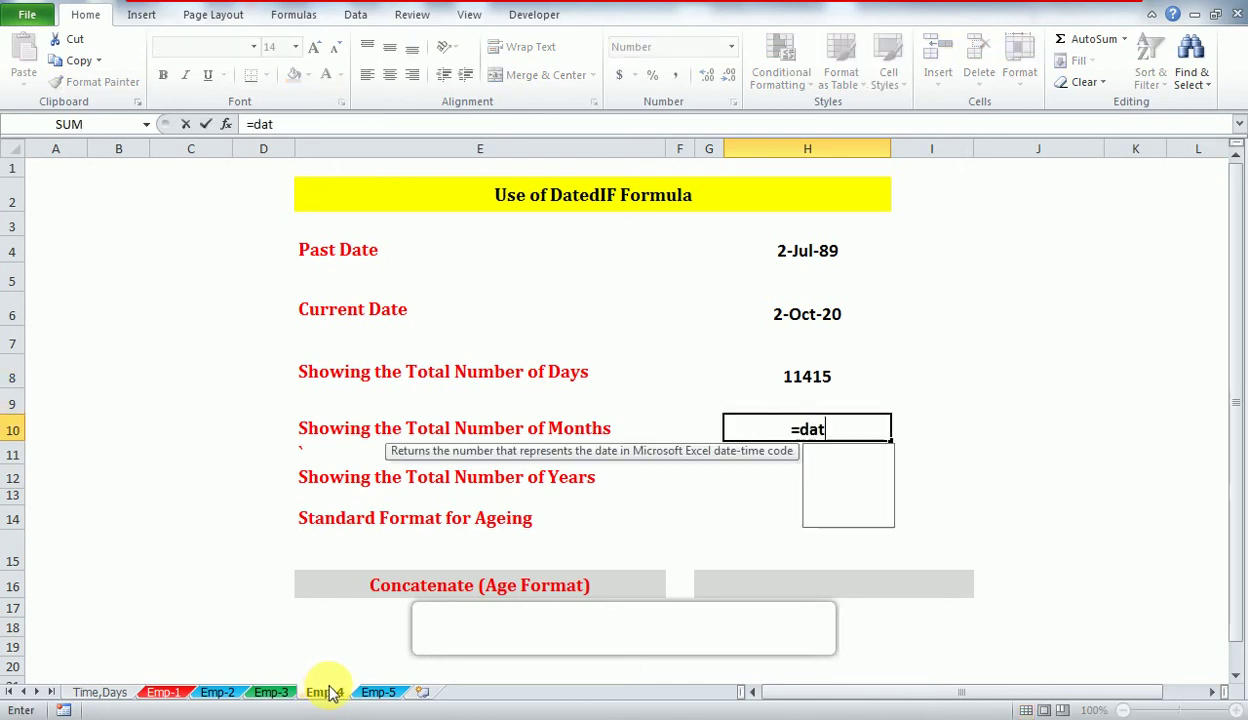
pyautogui.write('edif(')
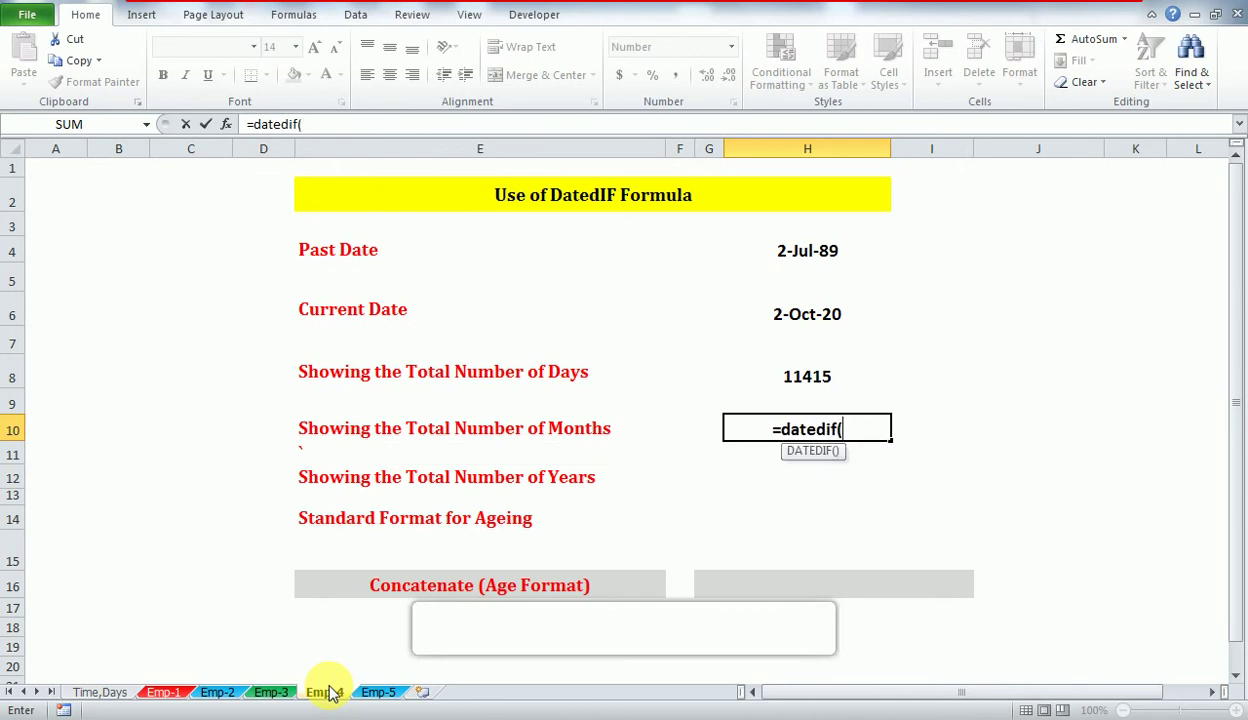
pyautogui.press('Up')
pyautogui.press('Up')
pyautogui.press('Up')
pyautogui.write(',')
pyautogui.press('Up')
pyautogui.press('Up')
pyautogui.press('Up')
pyautogui.press('Up')
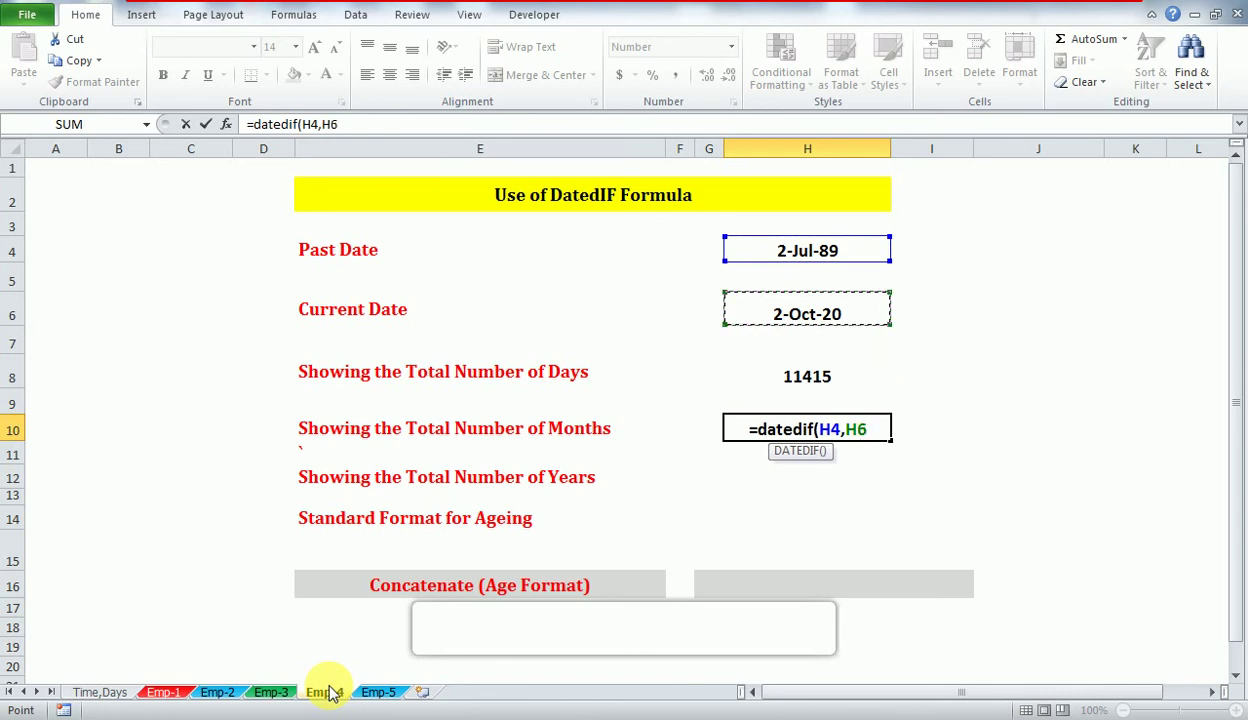
pyautogui.write(',"')
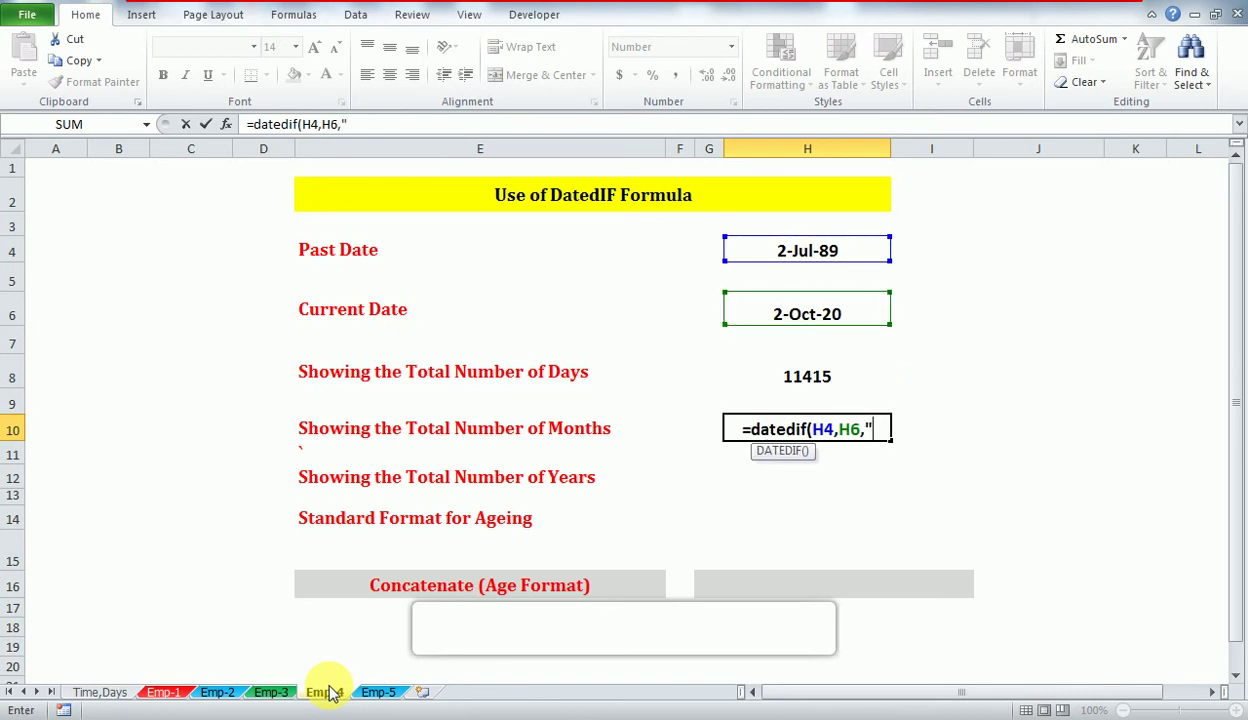
pyautogui.write('M")')
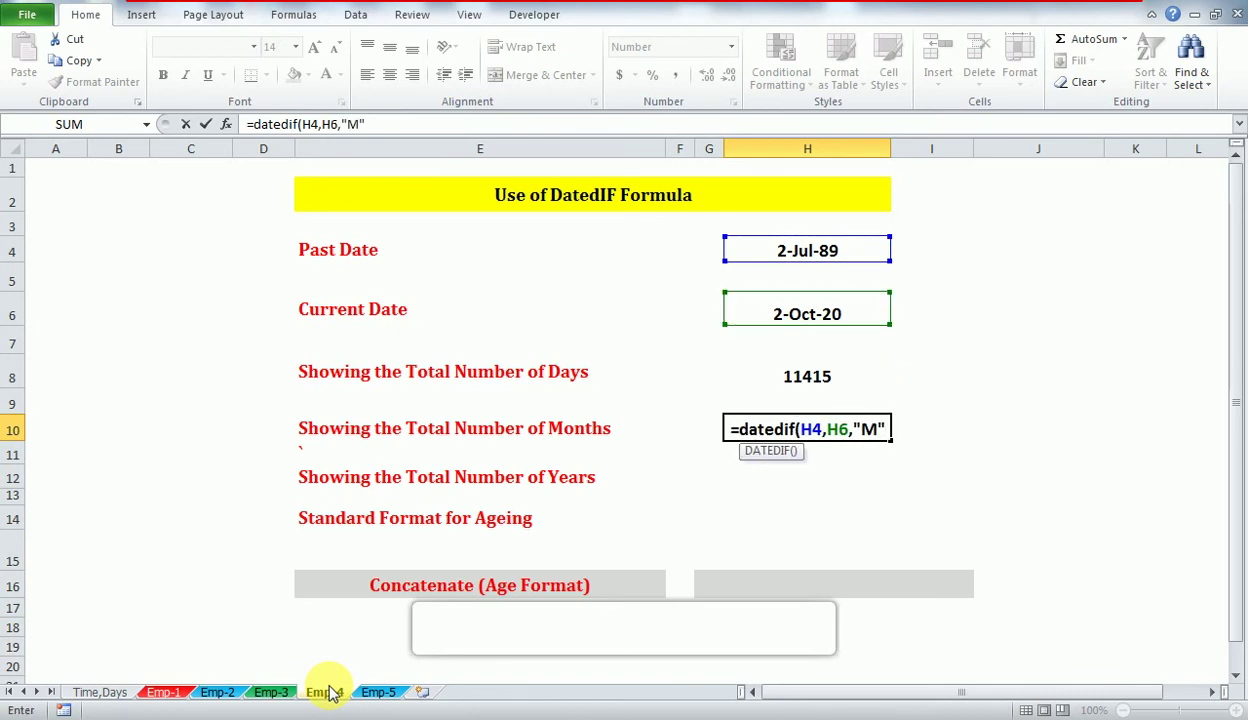
pyautogui.press('Return')
pyautogui.press('Up')
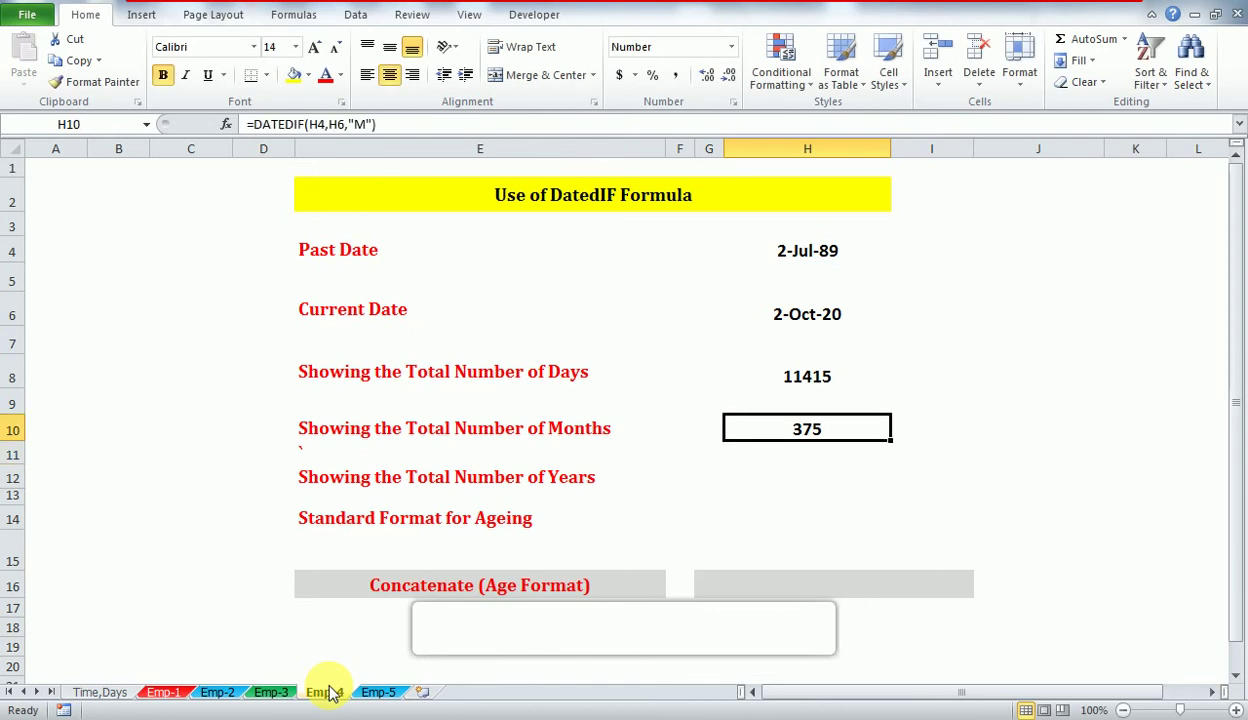
# - Calculate the total number of years in H12 with =DATEDIF(H4,H6,"Y")
pyautogui.press('Down')
pyautogui.press('Down')
pyautogui.press('Up')
pyautogui.press('Up')
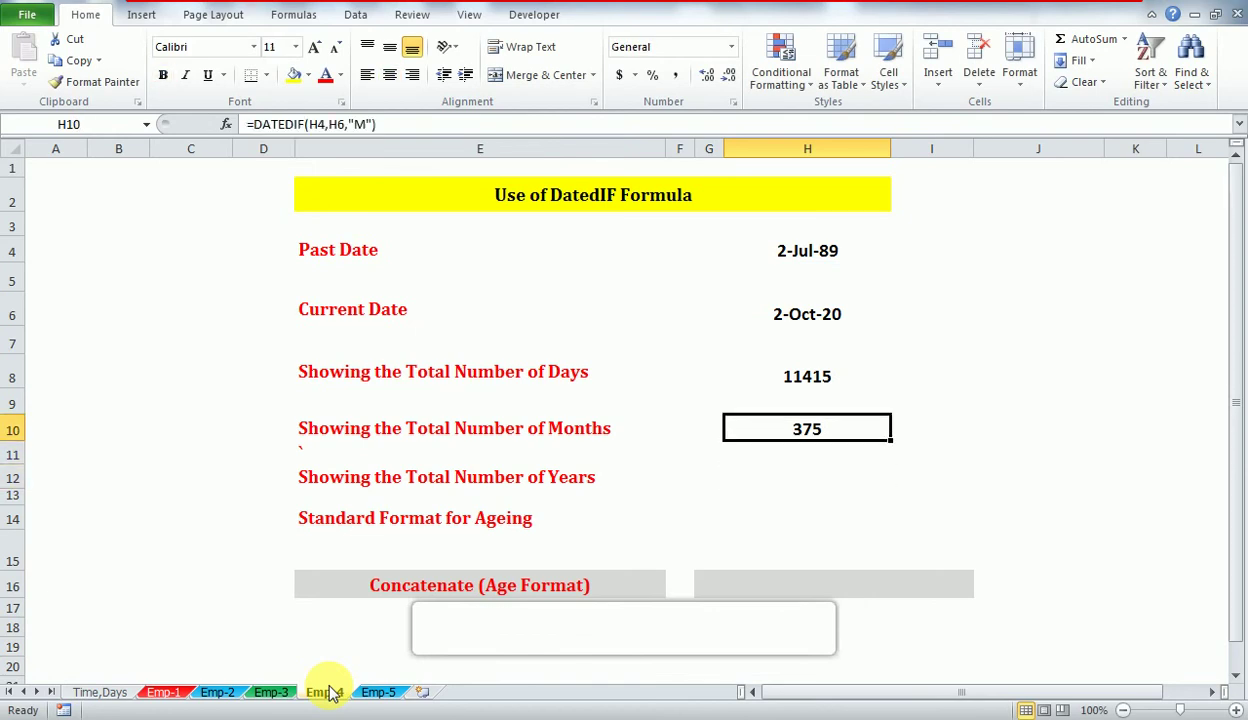
pyautogui.press('Up')
pyautogui.press('Down')
pyautogui.press('Down')
pyautogui.press('Down')
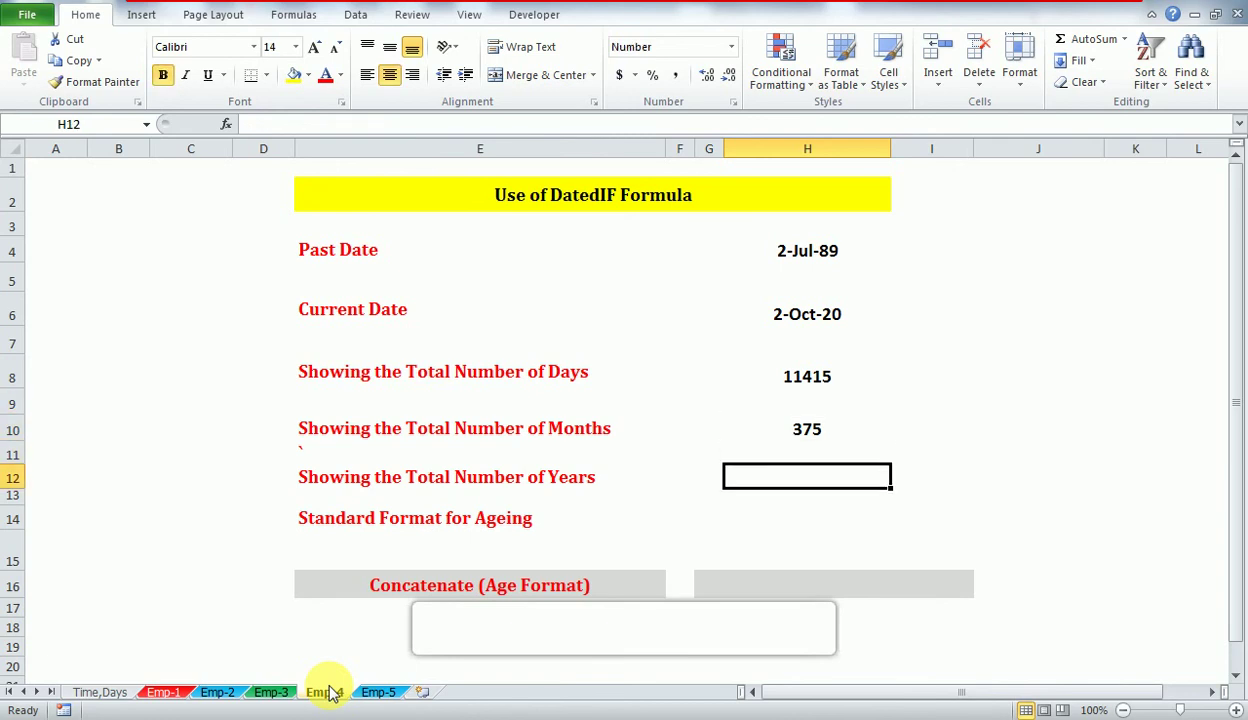
pyautogui.write('=da')
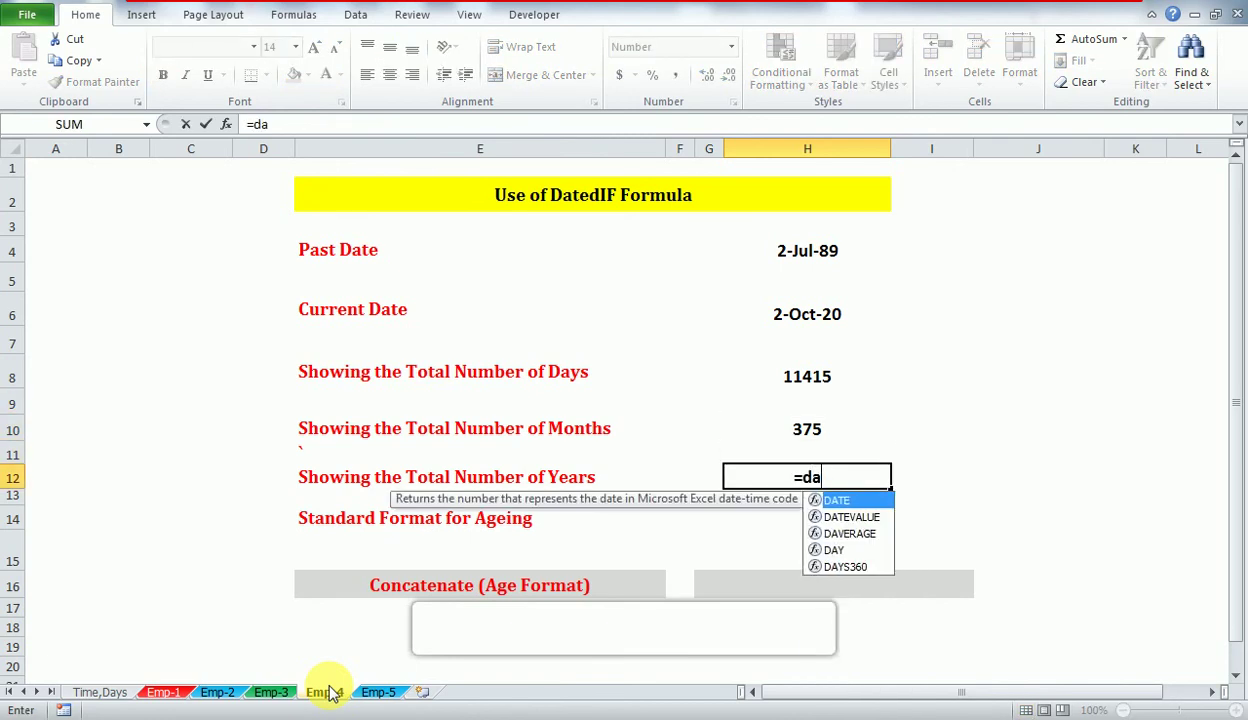
pyautogui.write('tedif')
pyautogui.press('Tab')
pyautogui.press('Left')
pyautogui.press('F2')
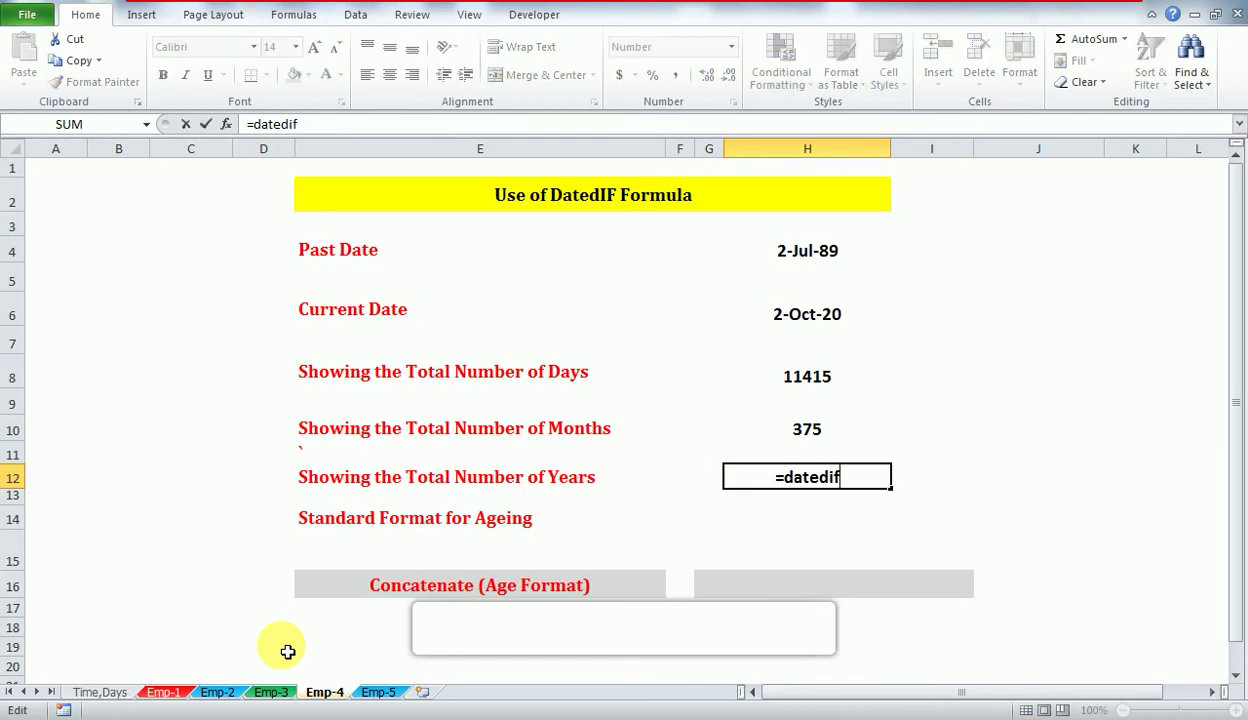
pyautogui.write('(')
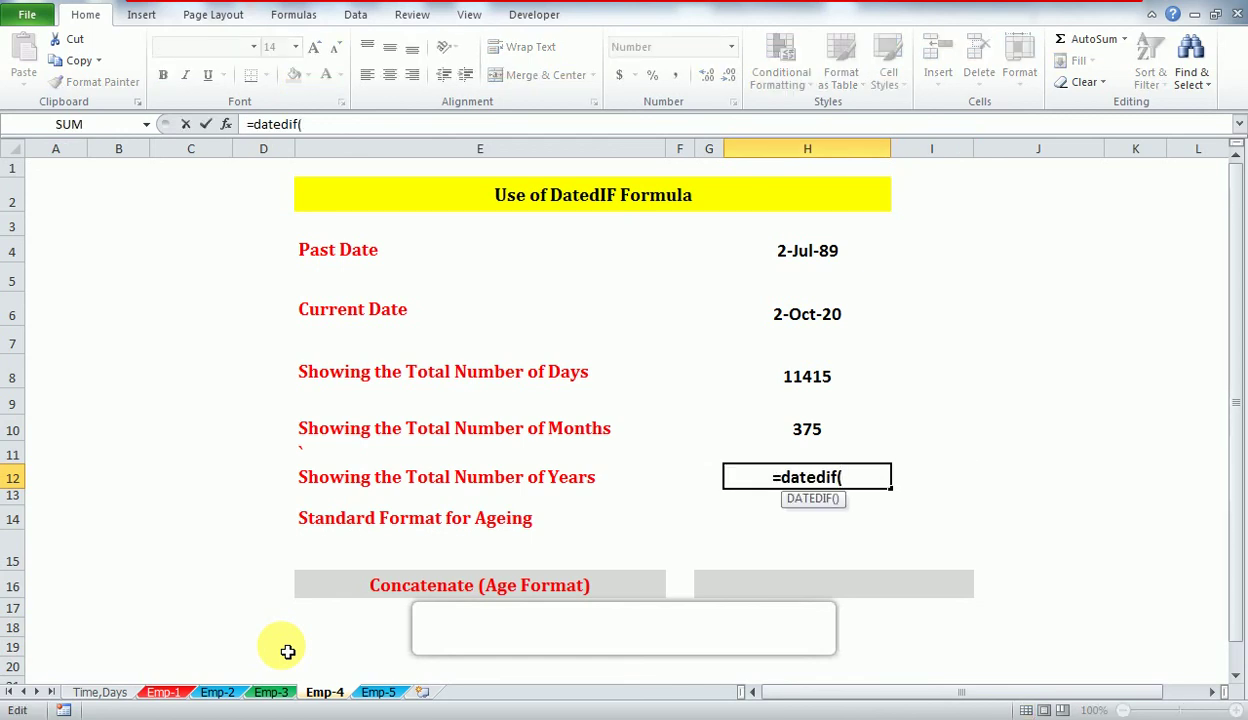
pyautogui.press('Up')
pyautogui.press('Up')
pyautogui.press('Up')
pyautogui.press('Up')
pyautogui.press('Up')
pyautogui.press('Up')
pyautogui.press('Up')
pyautogui.press('Up')
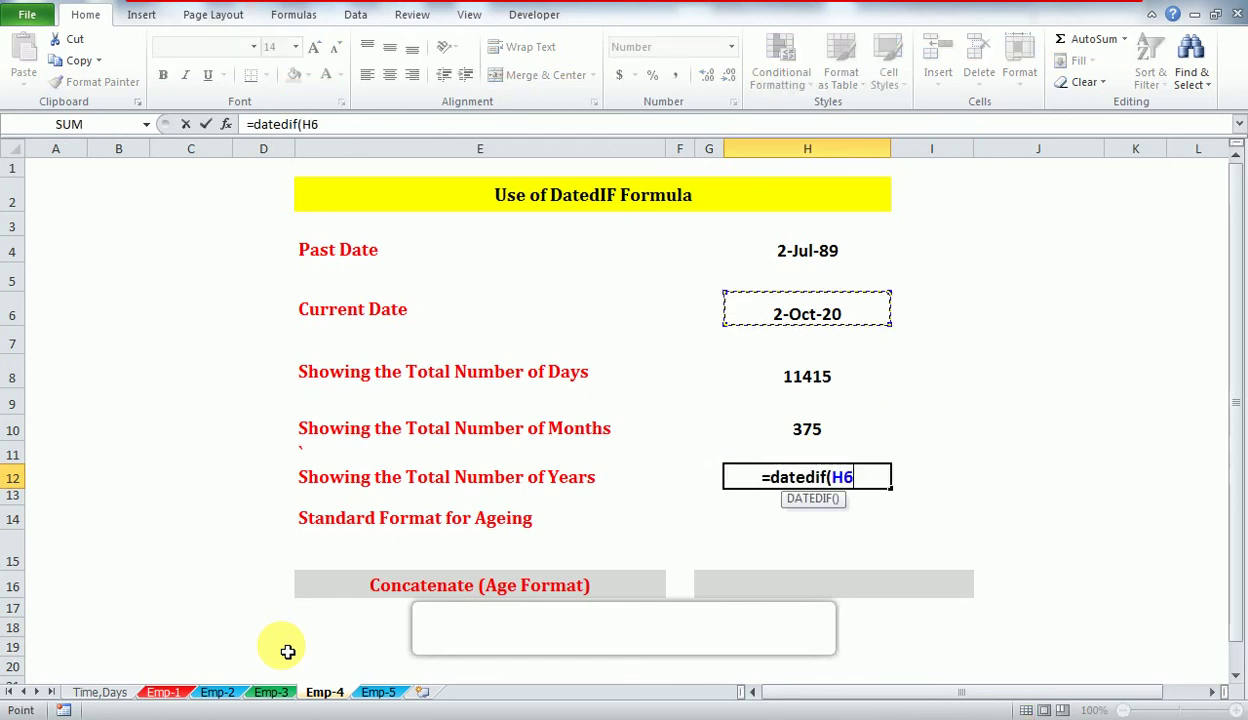
pyautogui.write(',')
pyautogui.press('Up')
pyautogui.press('Up')
pyautogui.press('Up')
pyautogui.press('Up')
pyautogui.press('Up')
pyautogui.press('Up')
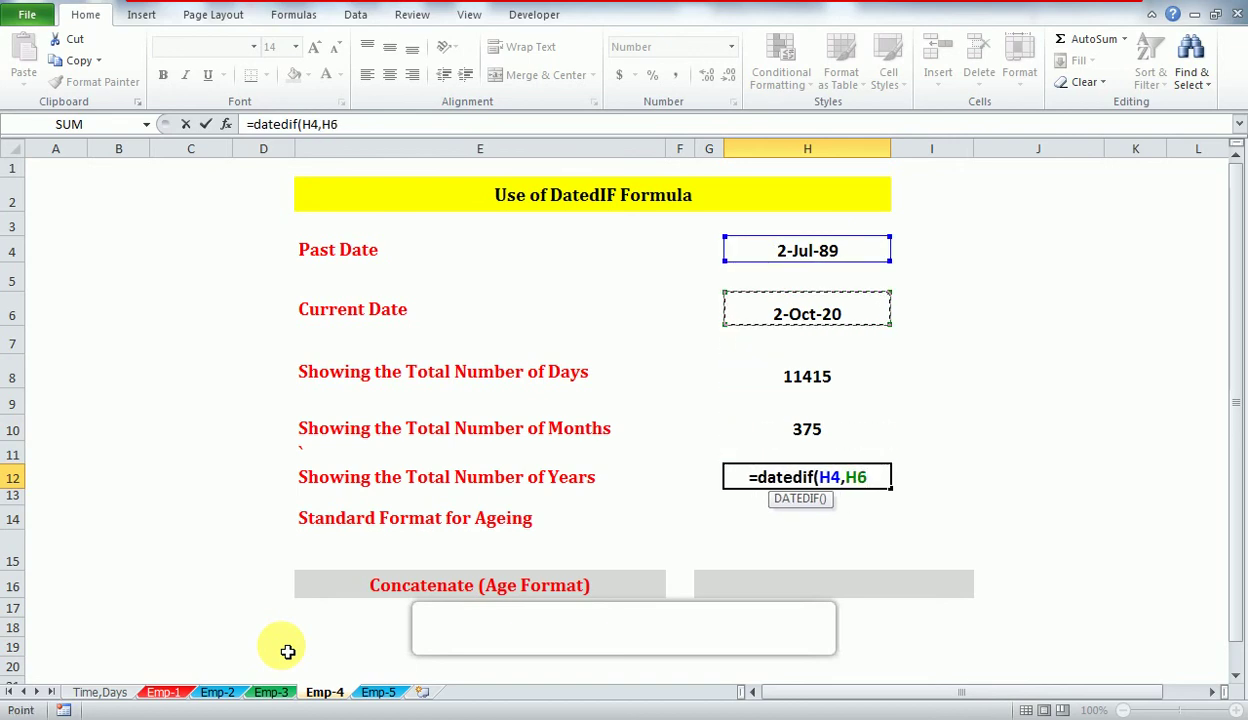
pyautogui.write(',')
pyautogui.write('"Y"')
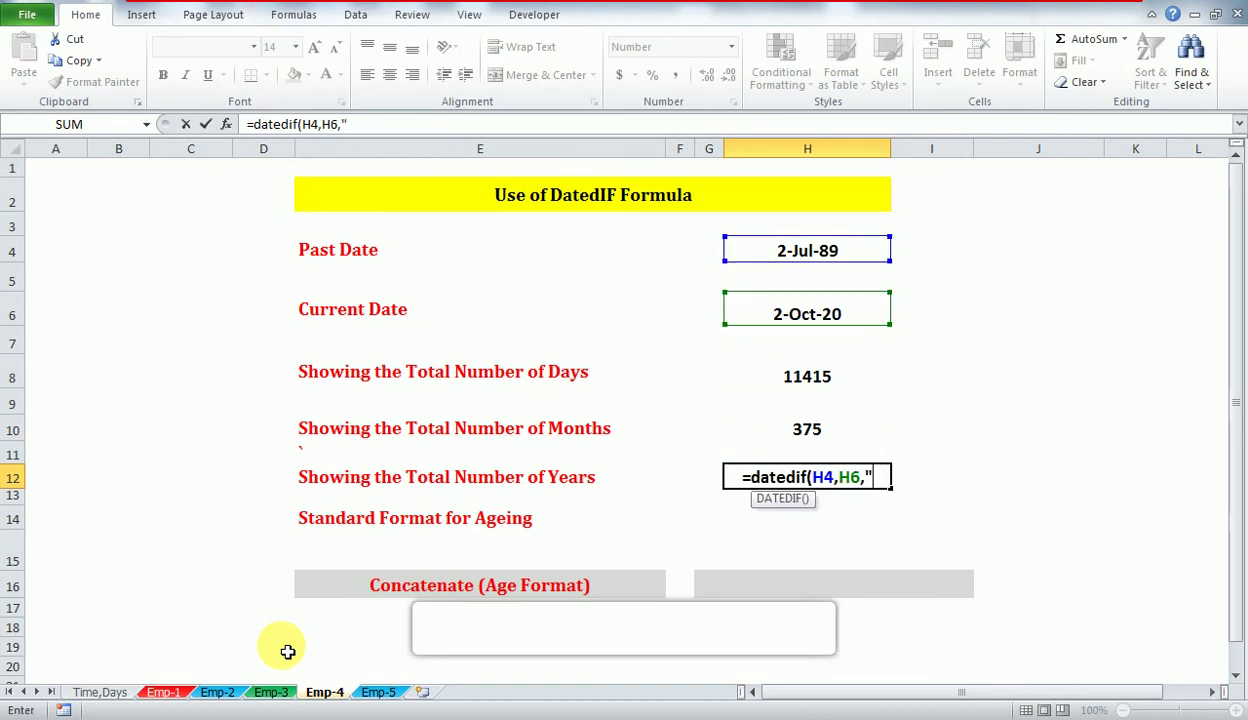
pyautogui.write(')')
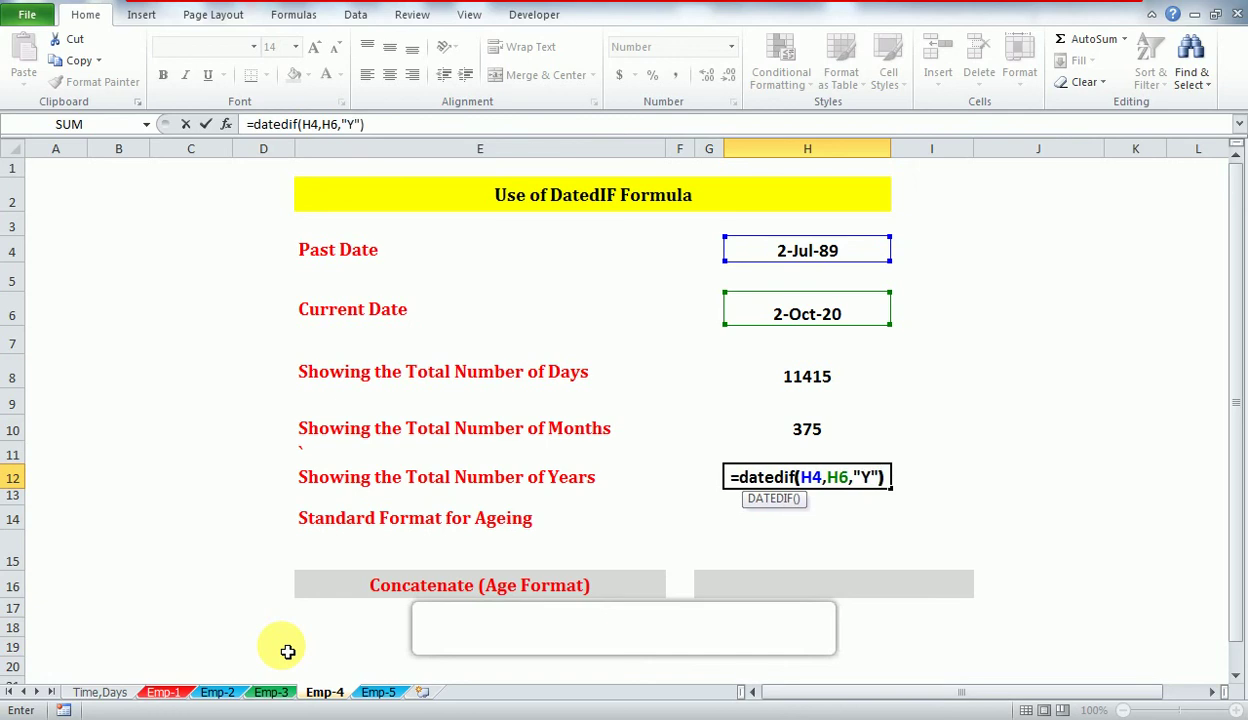
pyautogui.press('Return')
pyautogui.press('Up')
pyautogui.press('Down')
pyautogui.press('Up')
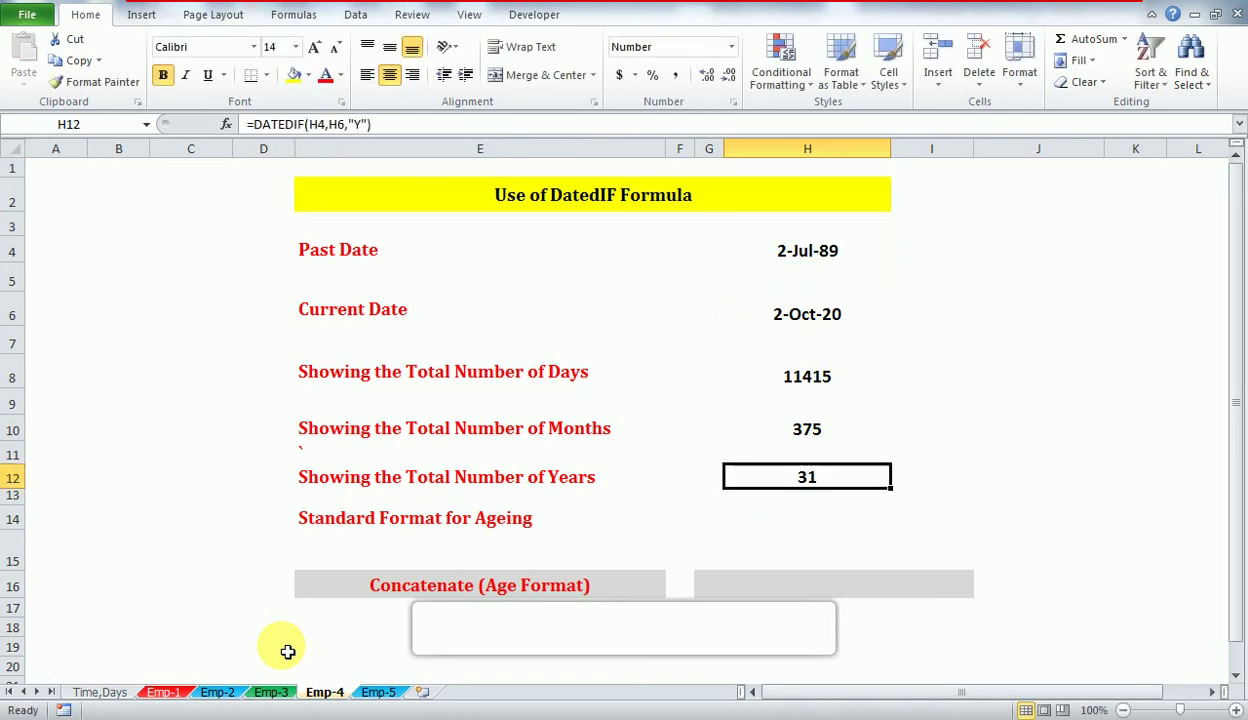
# - Review the total days, months and years calculated in H8 through H12
pyautogui.press('Up')
pyautogui.press('Up')
pyautogui.press('Down')
pyautogui.press('Down')
pyautogui.press('Up')
pyautogui.press('Up')
pyautogui.press('Up')
pyautogui.press('Up')
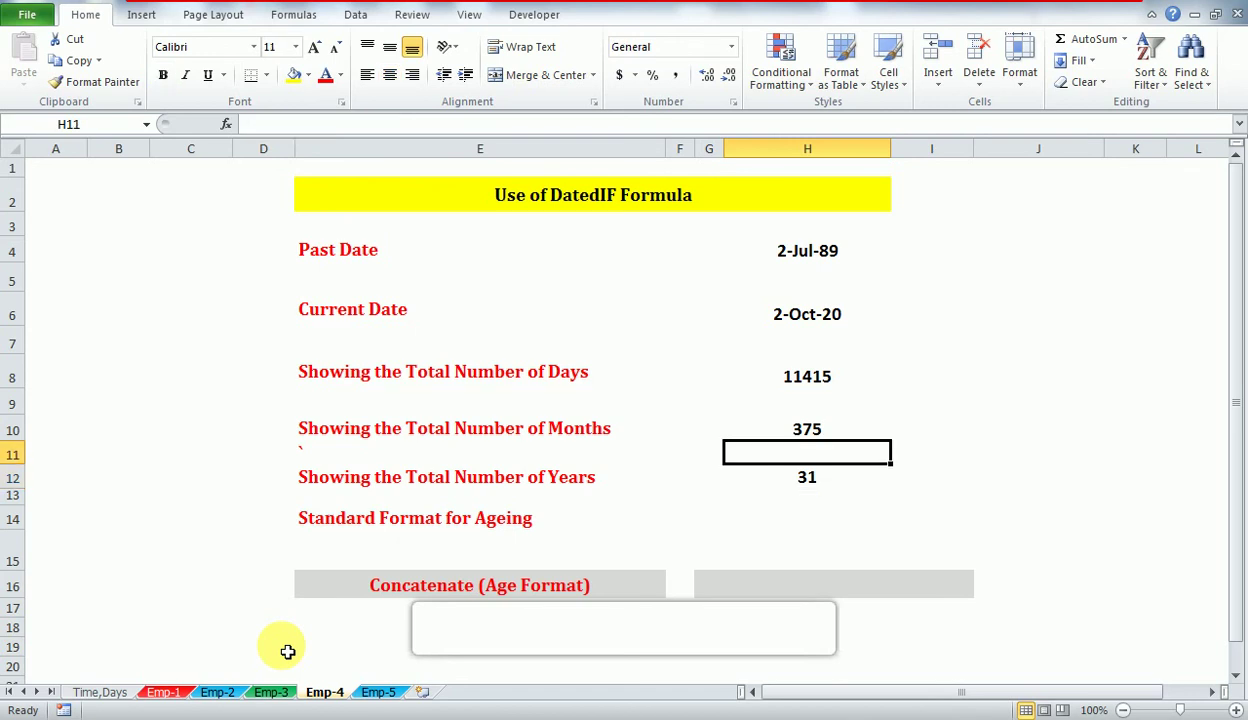
pyautogui.press('Down')
pyautogui.press('Down')
pyautogui.press('Up')
pyautogui.press('Up')
pyautogui.press('Down')
pyautogui.press('Down')
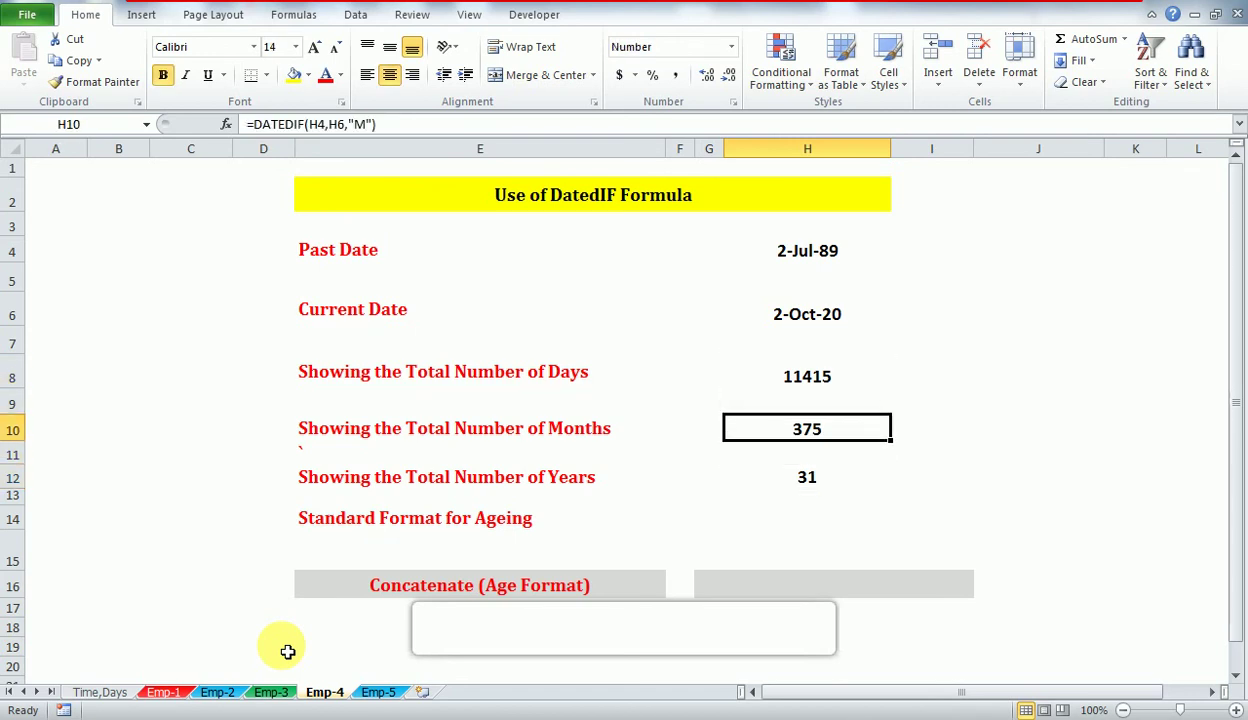
pyautogui.press('Up')
pyautogui.press('Up')
pyautogui.press('Down')
pyautogui.press('Down')
pyautogui.press('Down')
pyautogui.press('Down')
pyautogui.press('Down')
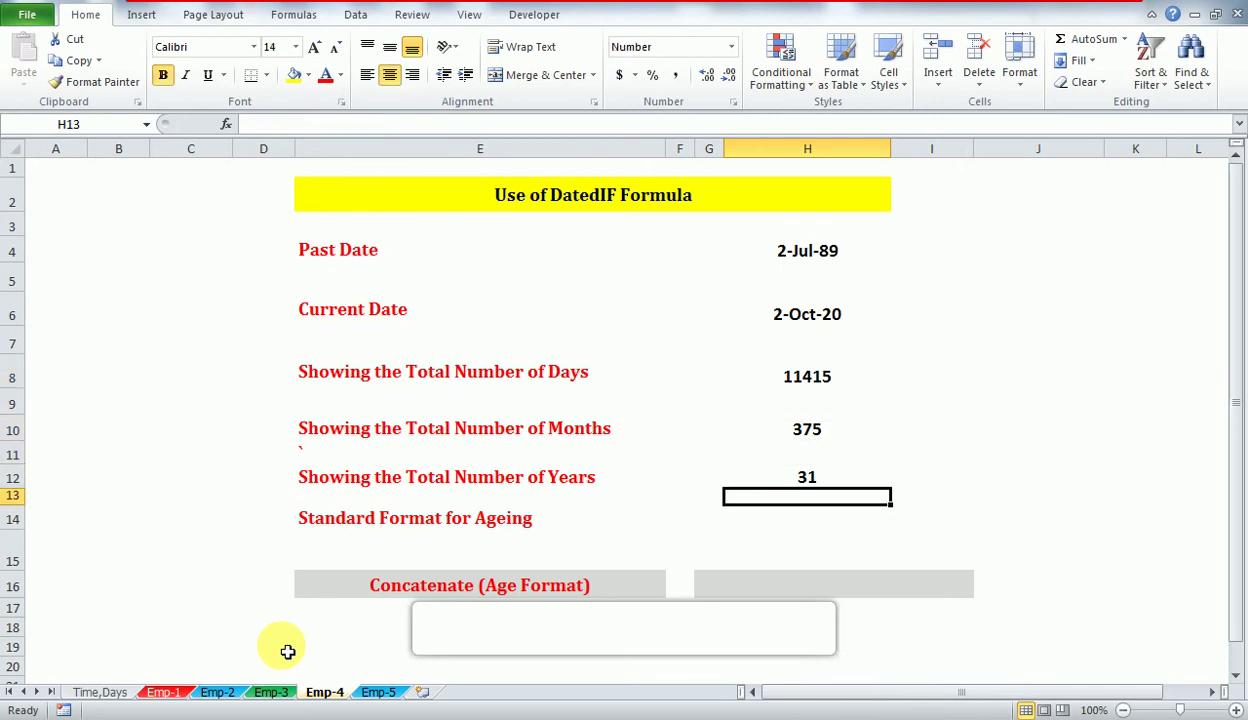
pyautogui.press('Down')
pyautogui.press('Up')
pyautogui.press('Up')
pyautogui.hotkey('shift', 'Up')
pyautogui.hotkey('shift', 'Up')
pyautogui.hotkey('shift', 'Up')
pyautogui.hotkey('shift', 'Up')
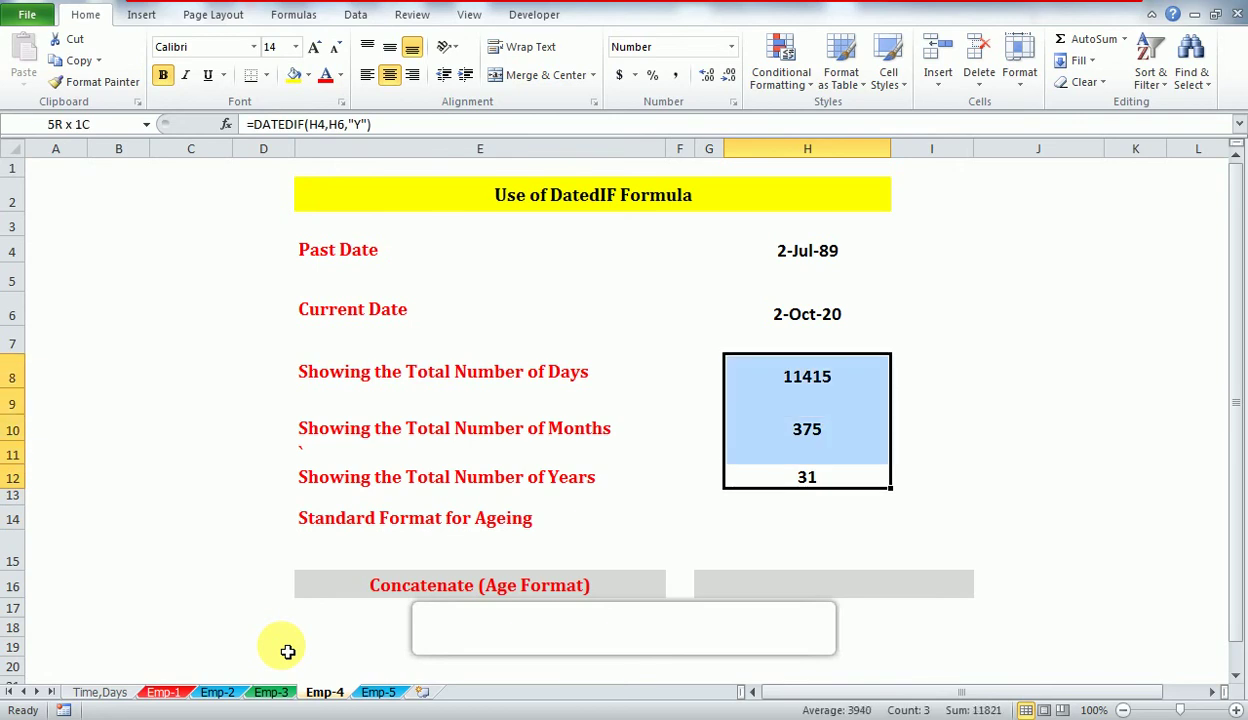
pyautogui.press('Up')
pyautogui.press('Up')
pyautogui.press('Up')
pyautogui.press('Up')
pyautogui.press('Down')
pyautogui.press('Down')
pyautogui.press('Down')
pyautogui.press('Down')
pyautogui.press('Down')
pyautogui.press('Down')
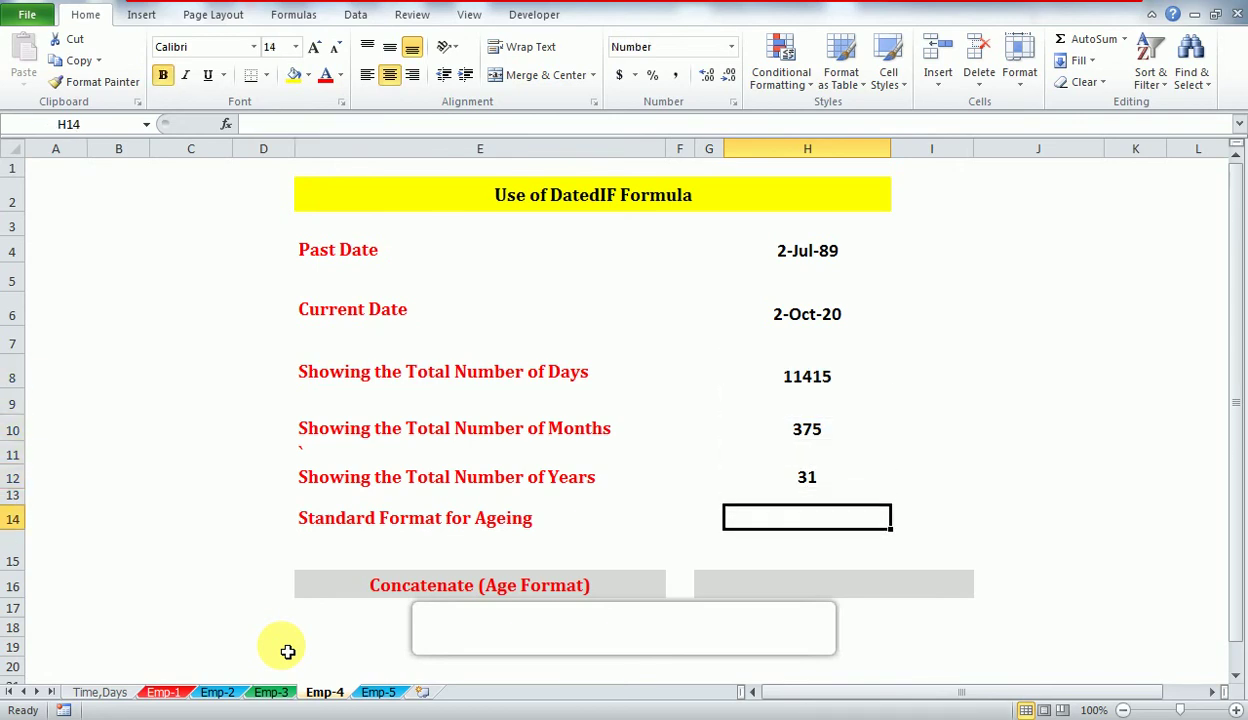
pyautogui.write('=')
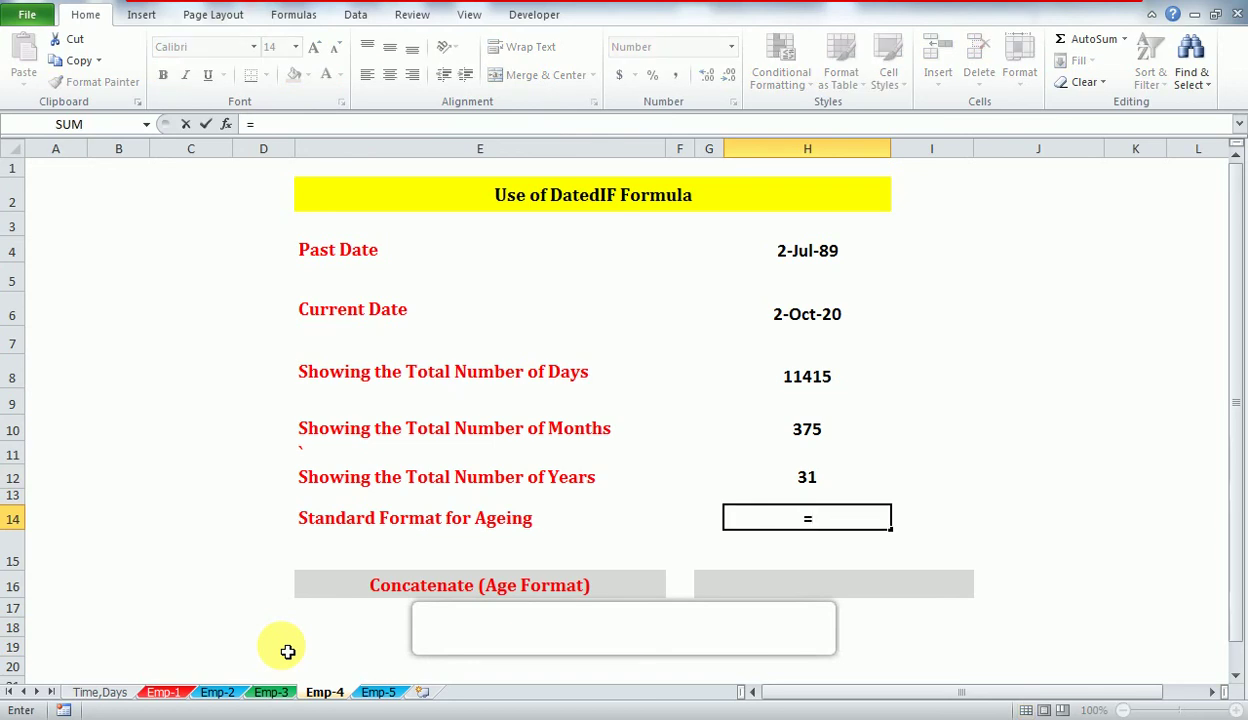
pyautogui.write('Datedif')
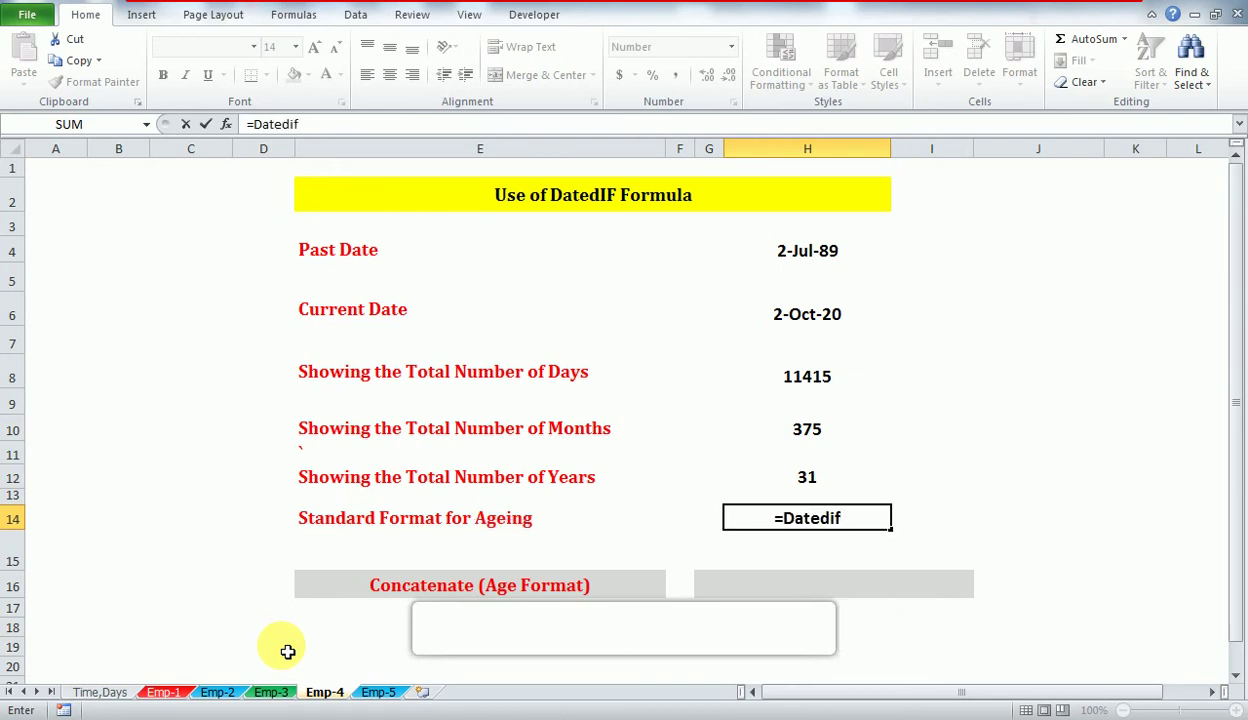
pyautogui.write('(')
pyautogui.press('BackSpace')
pyautogui.press('Escape')
# - Enter the years part of the standard ageing format in J14 with =DATEDIF(H4,H6,"Y")
pyautogui.press('Right')
pyautogui.press('Right')
pyautogui.press('Left')
pyautogui.press('Left')
pyautogui.press('Left')
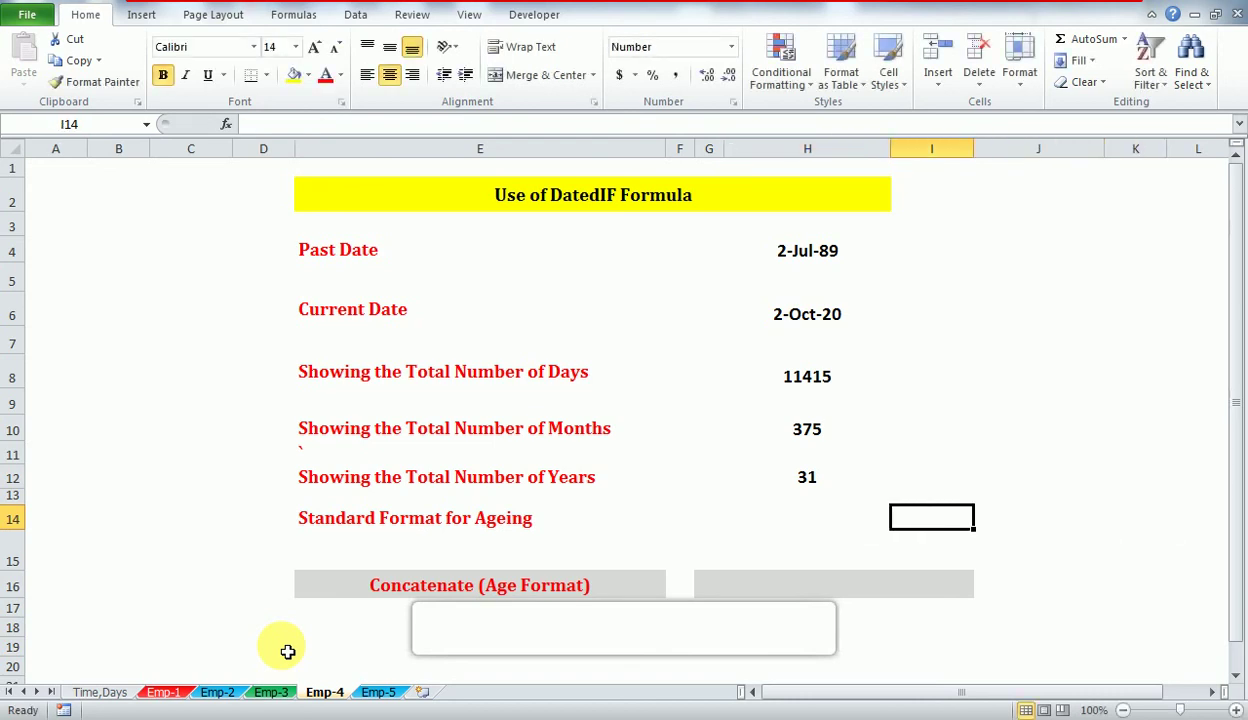
pyautogui.press('Right')
pyautogui.press('Right')
pyautogui.press('Right')
pyautogui.write('=datedif')
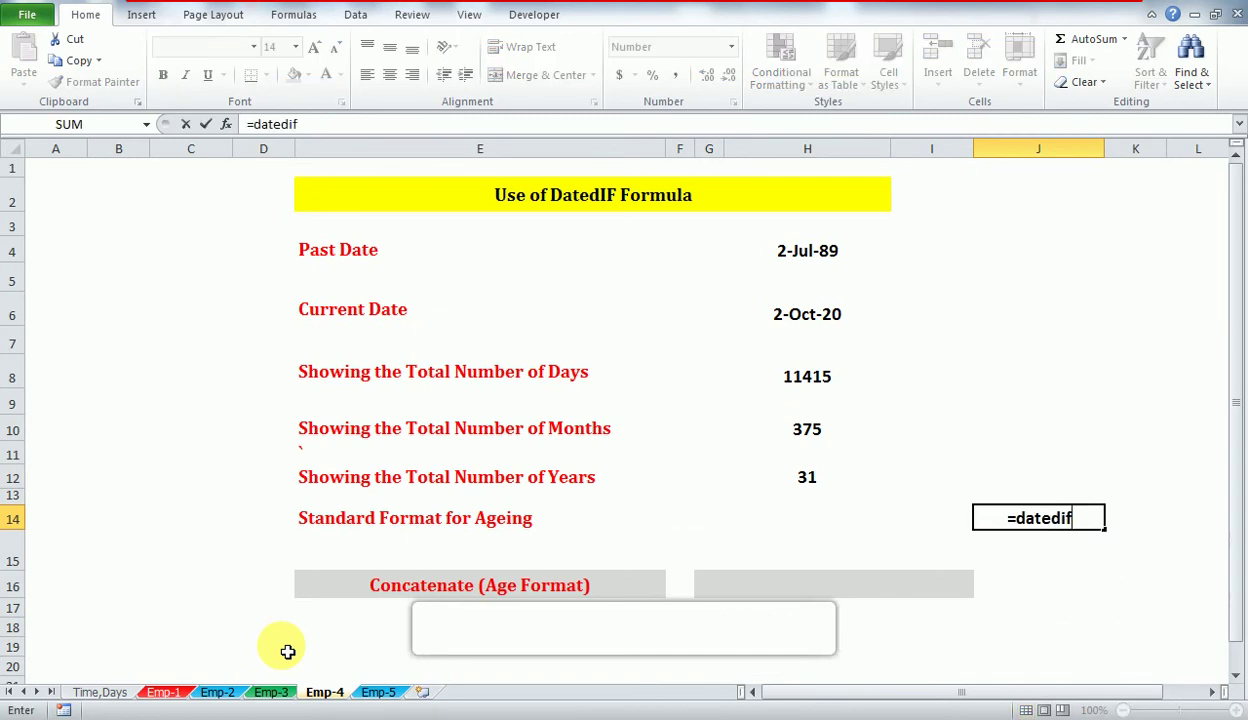
pyautogui.write('(')
pyautogui.press('Up')
pyautogui.press('Up')
pyautogui.press('Up')
pyautogui.press('Up')
pyautogui.press('Up')
pyautogui.press('Up')
pyautogui.press('Up')
pyautogui.press('Up')
pyautogui.press('Up')
pyautogui.press('Left')
pyautogui.press('Up')
pyautogui.press('Left')
pyautogui.write(',')
pyautogui.press('Left')
pyautogui.press('Up')
pyautogui.press('Left')
pyautogui.press('Left')
pyautogui.press('Up')
pyautogui.press('Up')
pyautogui.press('Up')
pyautogui.press('Up')
pyautogui.press('Up')
pyautogui.press('Up')
pyautogui.press('Up')
pyautogui.press('Right')
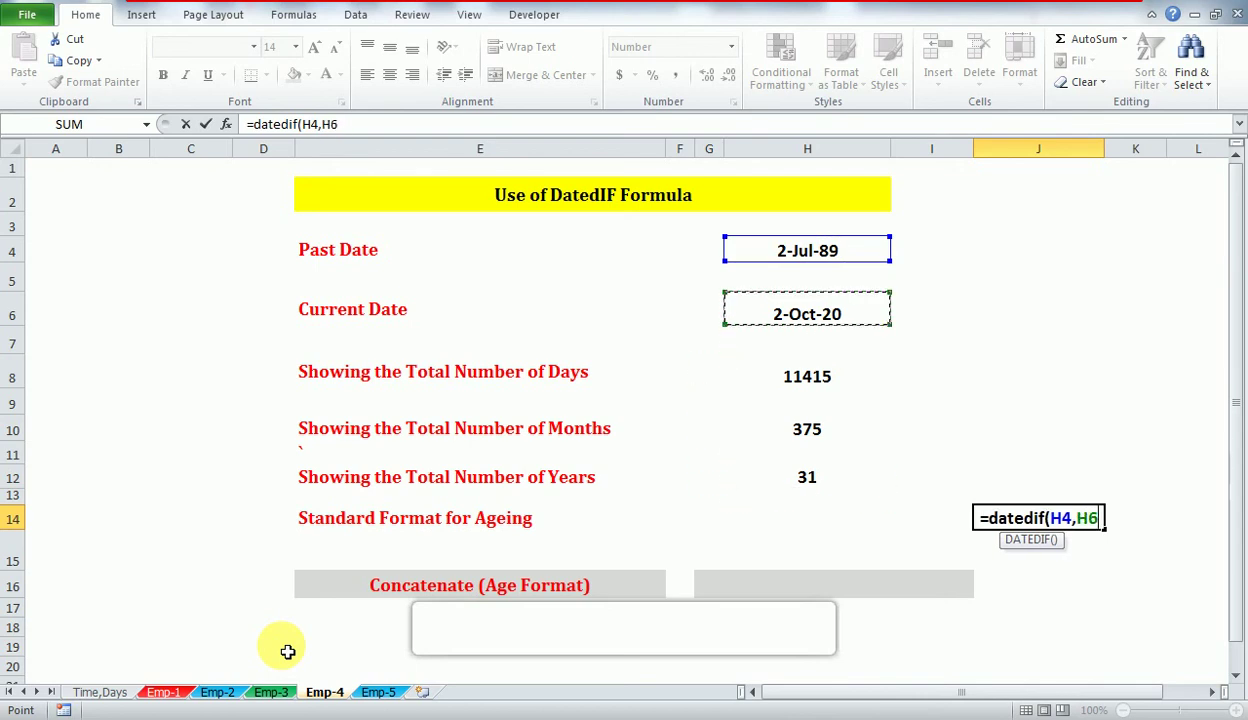
pyautogui.write(',"Y")')
pyautogui.press('Return')
pyautogui.press('Up')
pyautogui.press('Left')
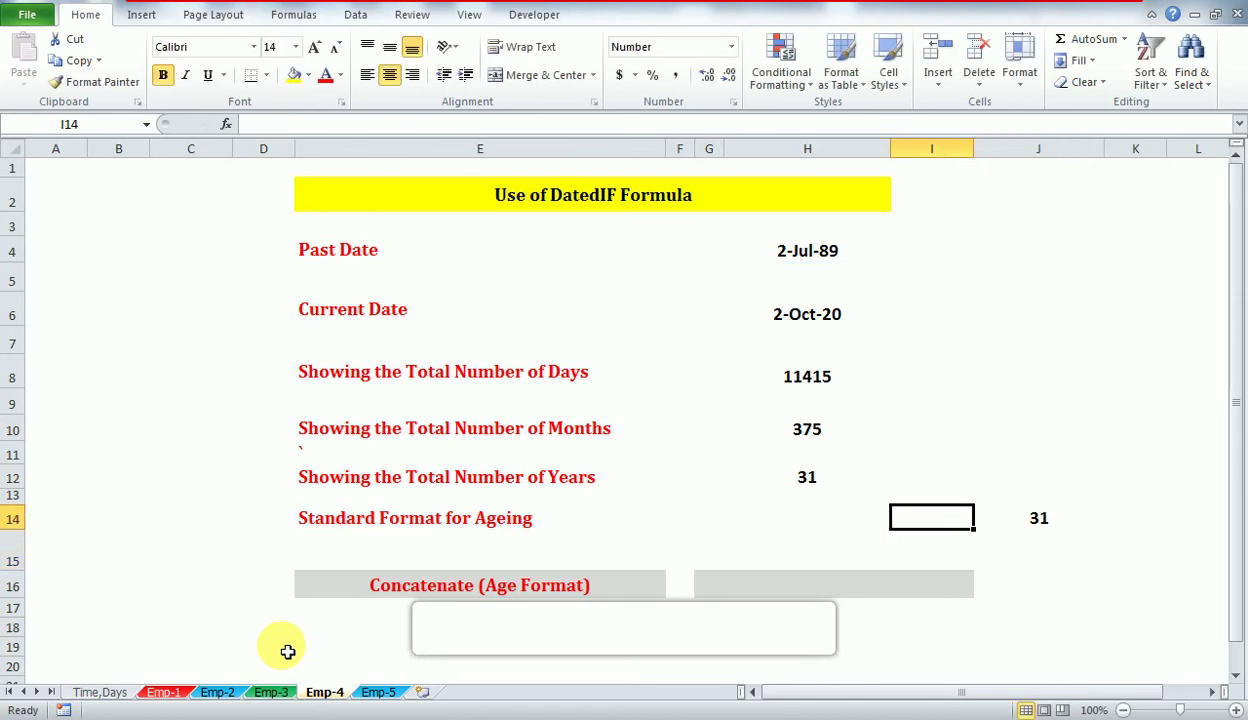
# - Enter the months part of the standard ageing format in I14 with =DATEDIF(H4,H6,"YM")
pyautogui.write('=dated')
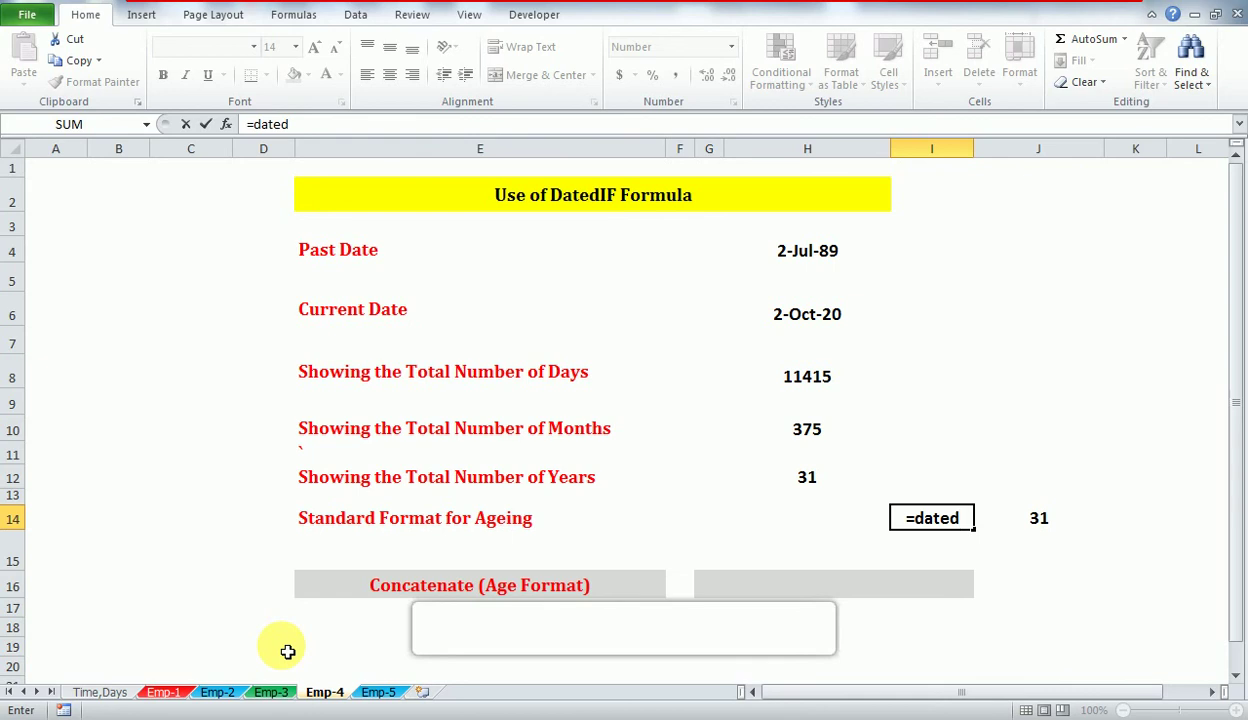
pyautogui.write('if')
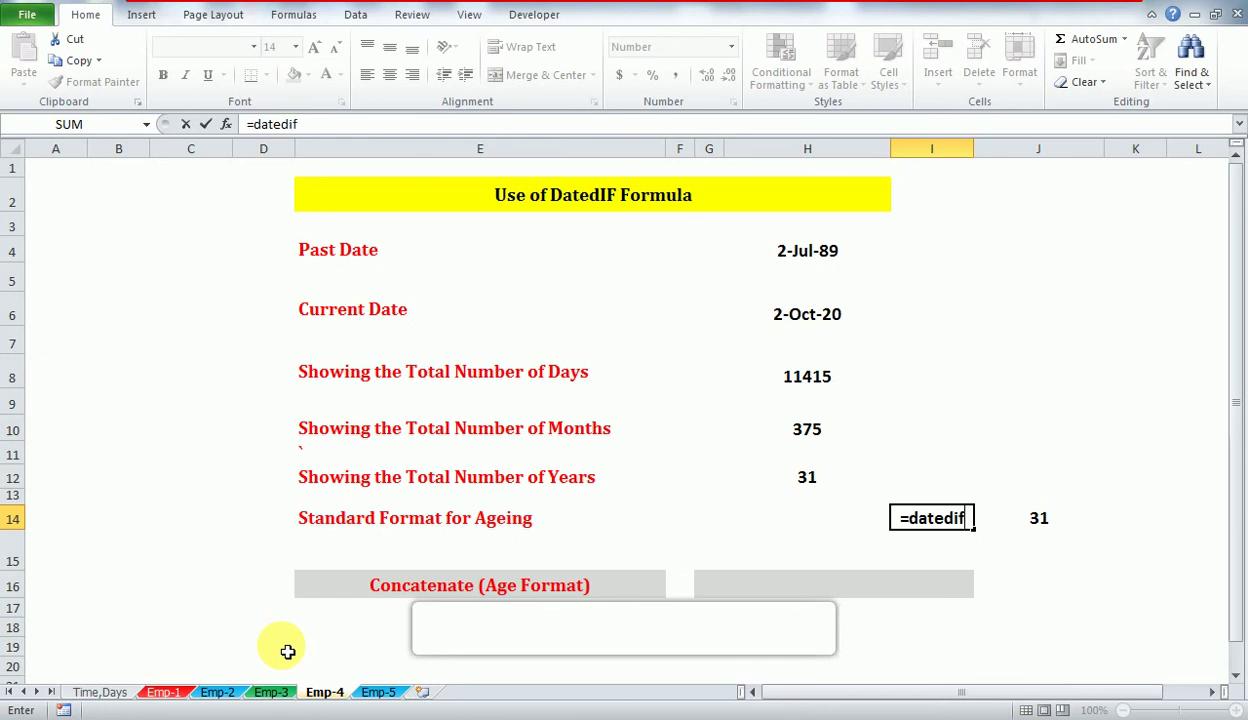
pyautogui.write('(')
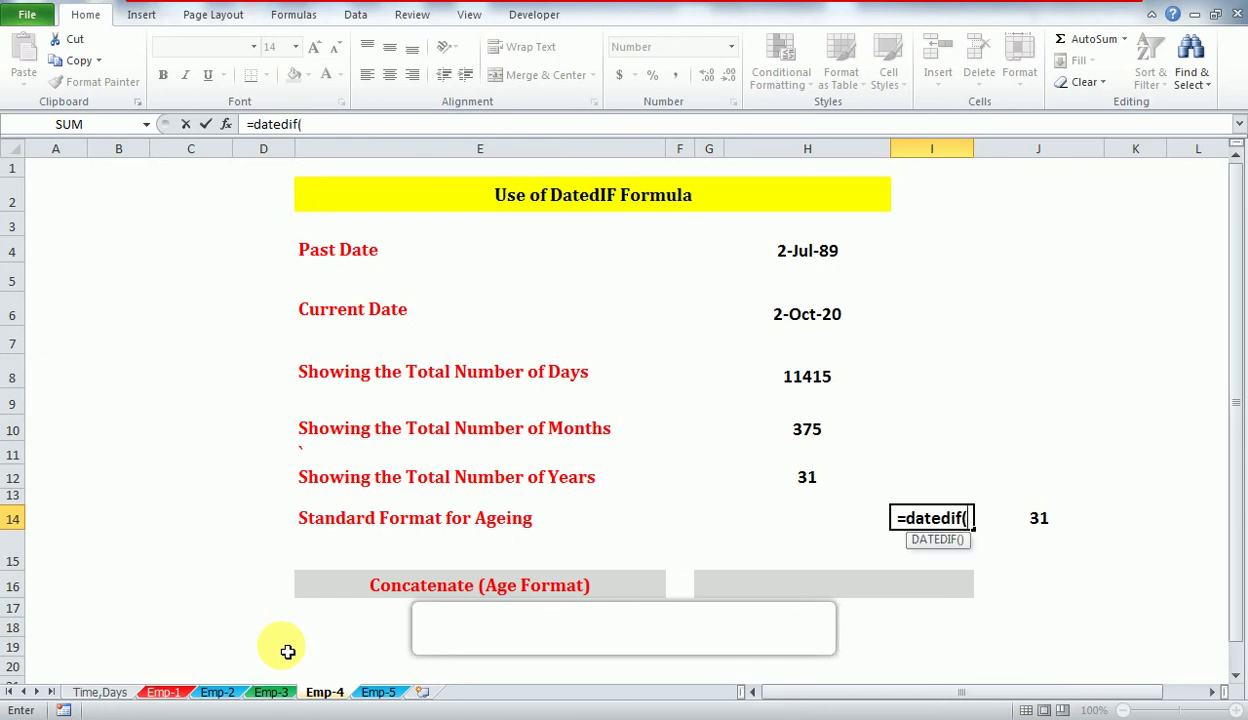
pyautogui.press('Up')
pyautogui.press('Up')
pyautogui.press('Left')
pyautogui.press('Up')
pyautogui.press('Up')
pyautogui.press('Up')
pyautogui.press('Up')
pyautogui.press('Up')
pyautogui.press('Up')
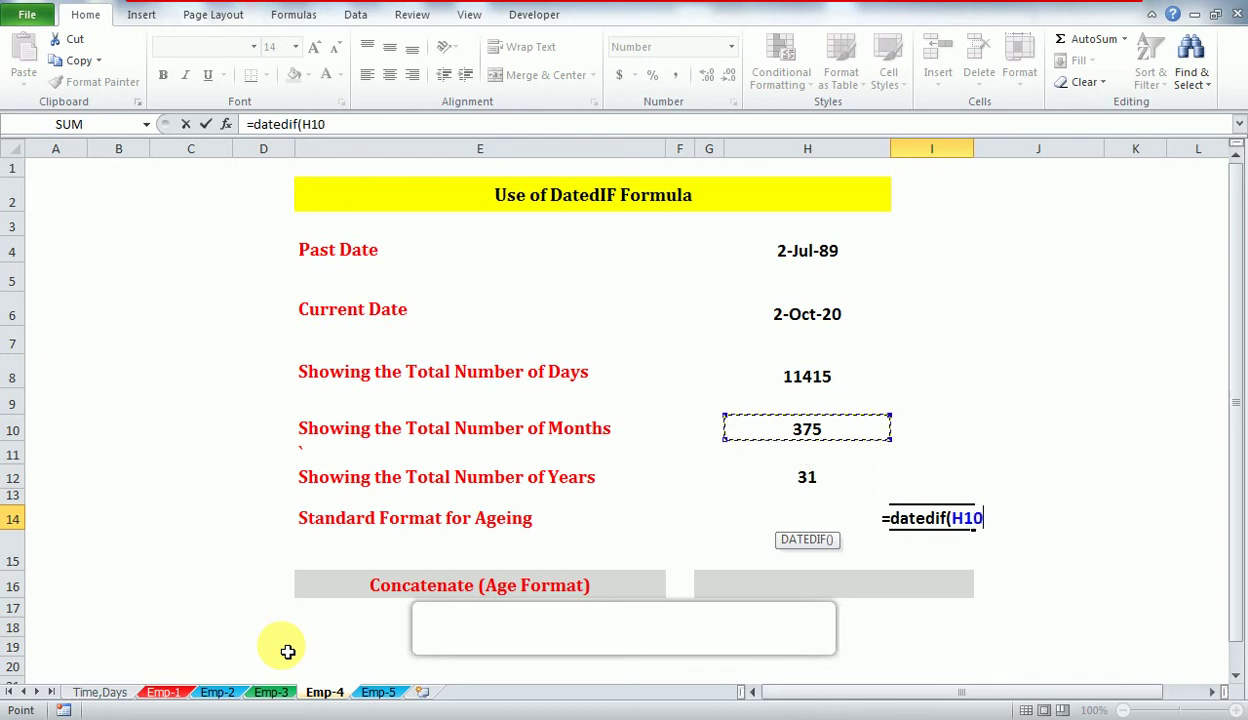
pyautogui.press('Up')
pyautogui.press('Up')
pyautogui.write(',')
pyautogui.press('Up')
pyautogui.press('Up')
pyautogui.press('Up')
pyautogui.press('Up')
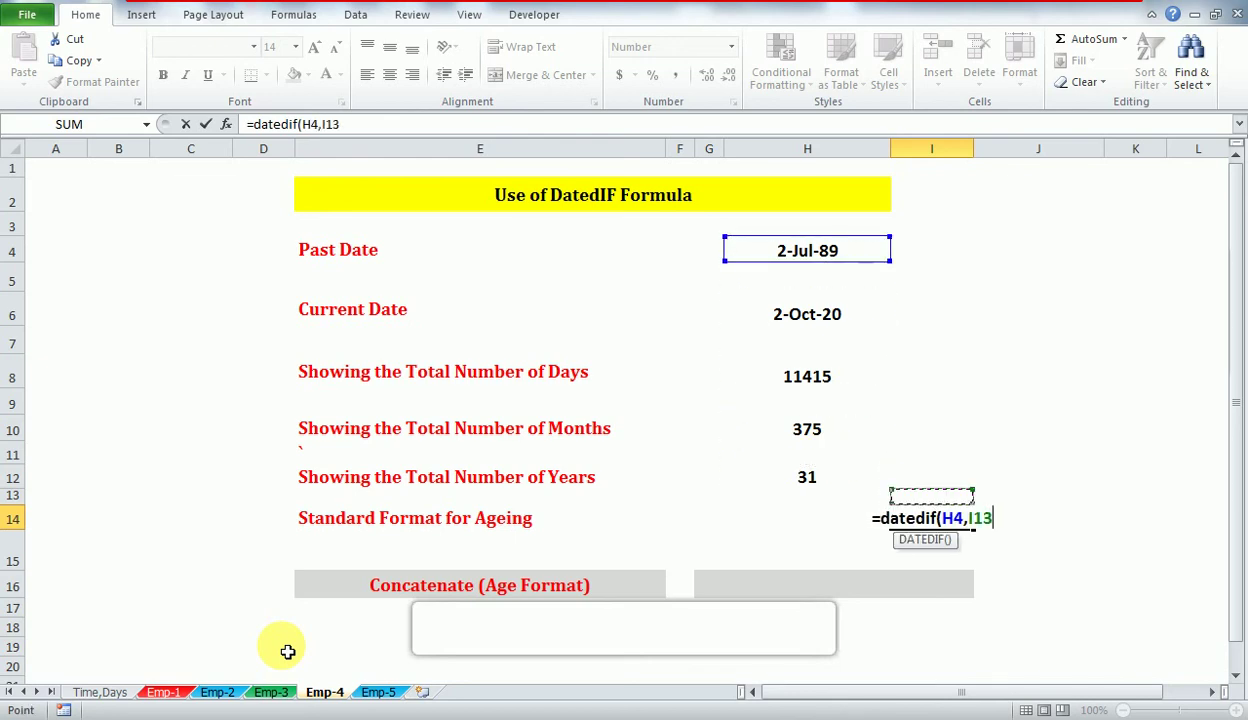
pyautogui.press('Left')
pyautogui.press('Left')
pyautogui.press('Up')
pyautogui.press('Up')
pyautogui.press('Up')
pyautogui.press('Up')
pyautogui.press('Right')
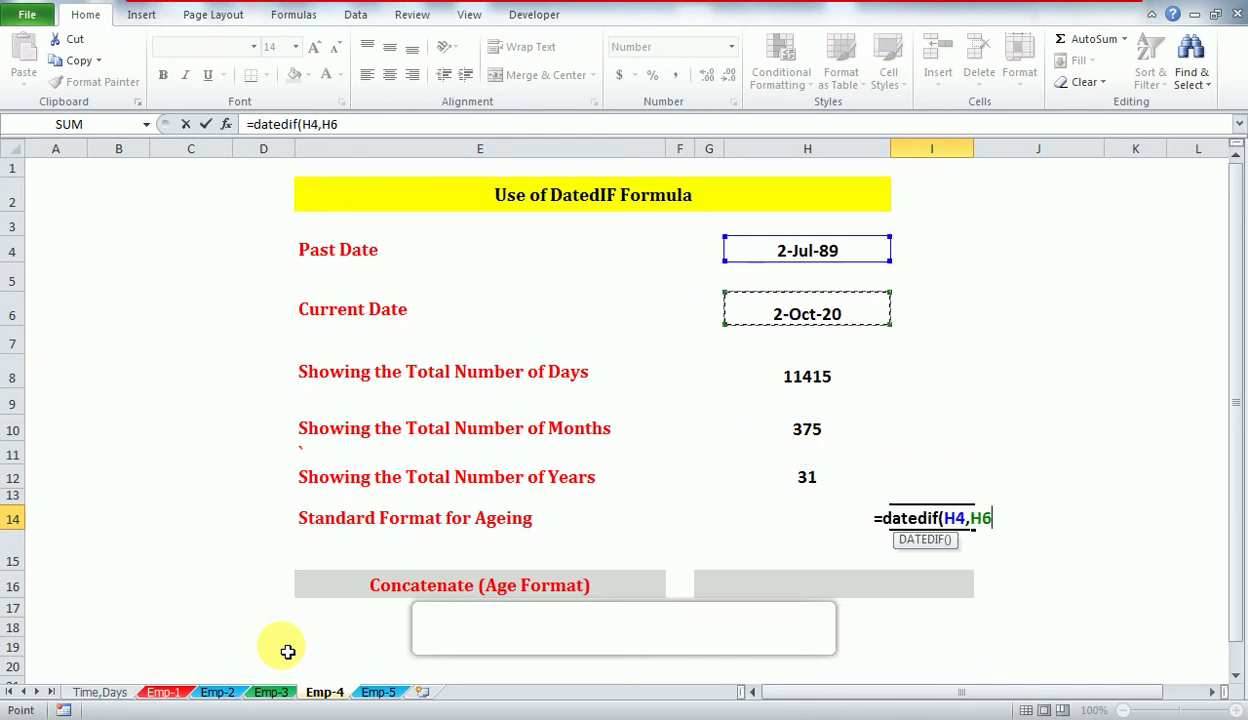
pyautogui.write(',"')
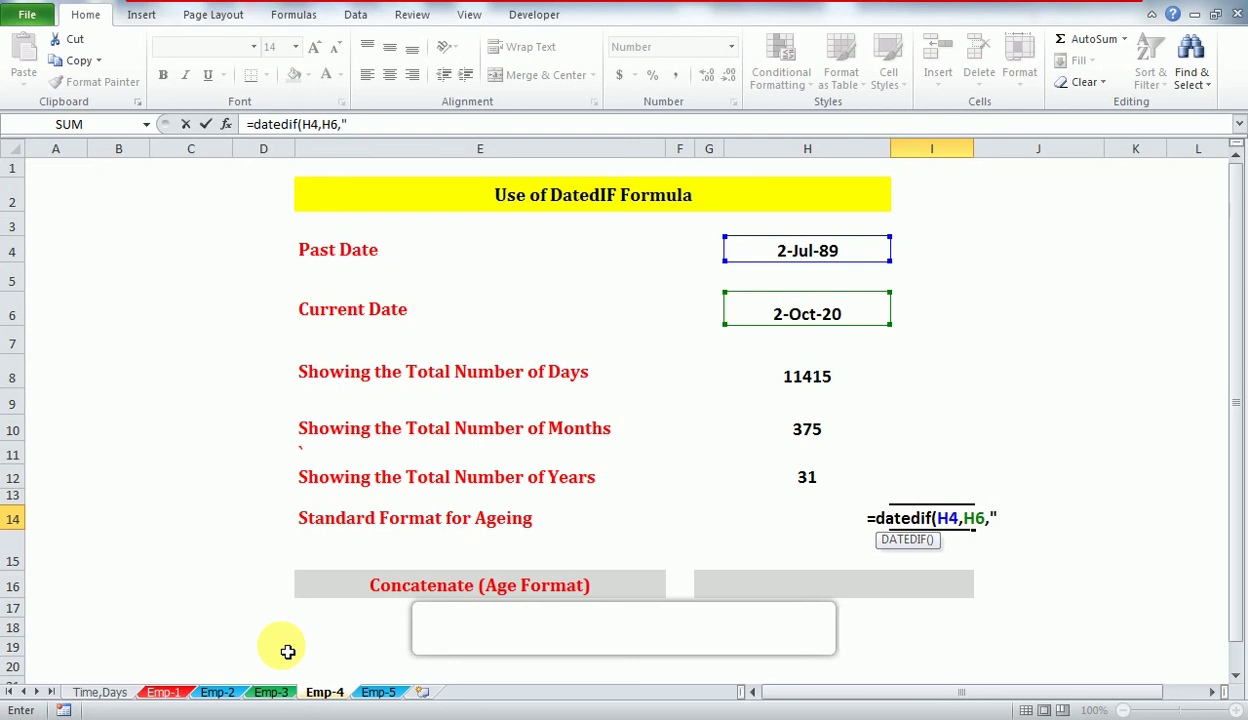
pyautogui.write('M')
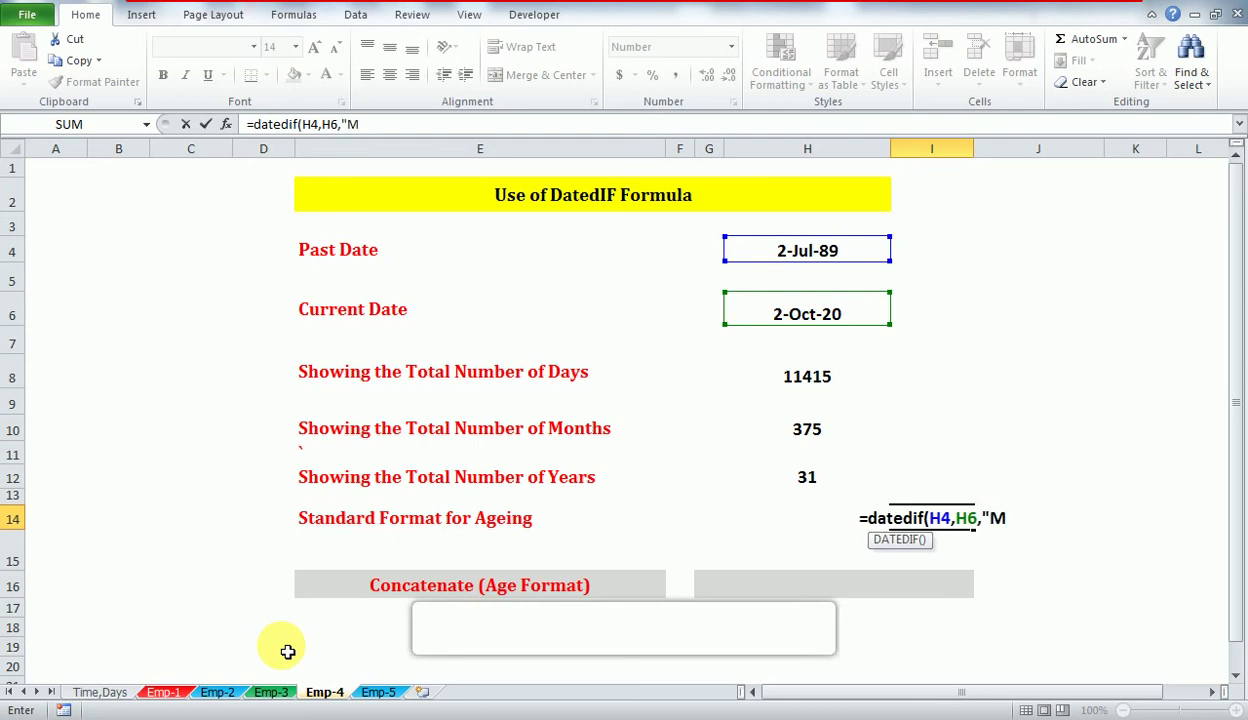
pyautogui.press('BackSpace')
pyautogui.write('YM")')
pyautogui.press('Return')
pyautogui.press('Up')
pyautogui.press('Right')
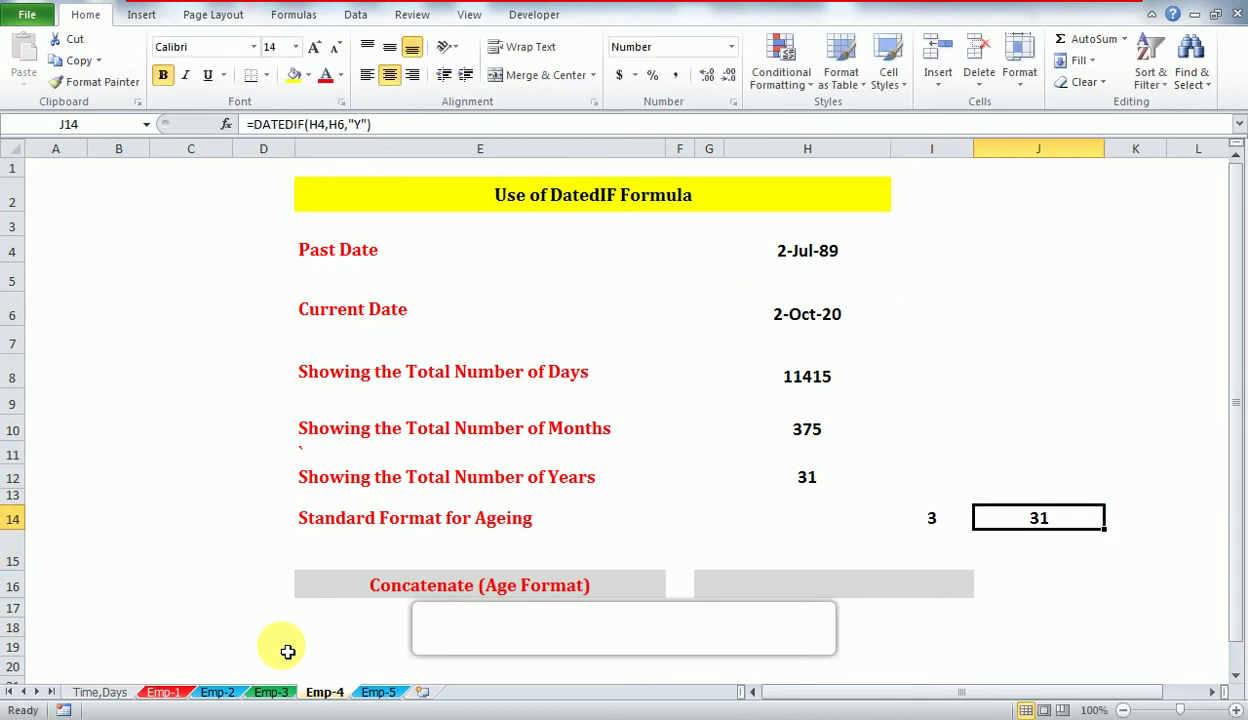
pyautogui.press('Left')
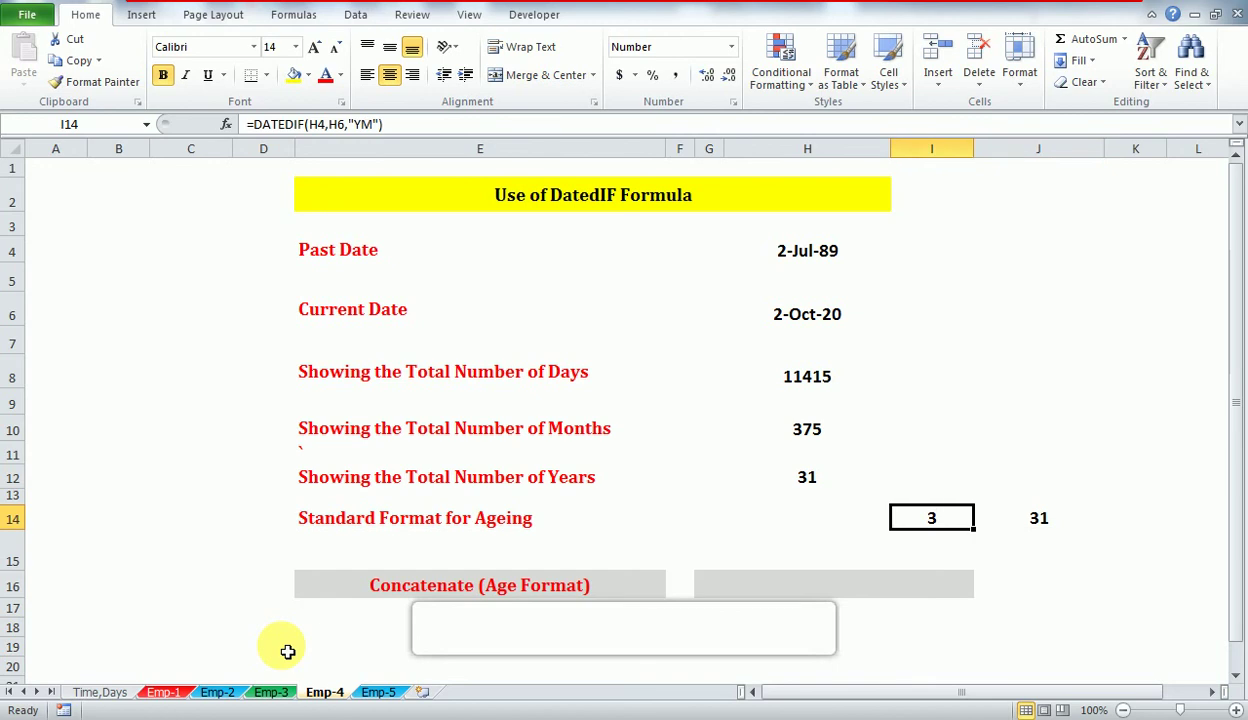
# - Review the past date, current date and total days, months and years in H4 through H12
pyautogui.press('Left')
pyautogui.press('Up')
pyautogui.press('Up')
pyautogui.press('Up')
pyautogui.press('Up')
pyautogui.press('Up')
pyautogui.press('Up')
pyautogui.press('Up')
pyautogui.press('Up')
pyautogui.press('Up')
pyautogui.press('Up')
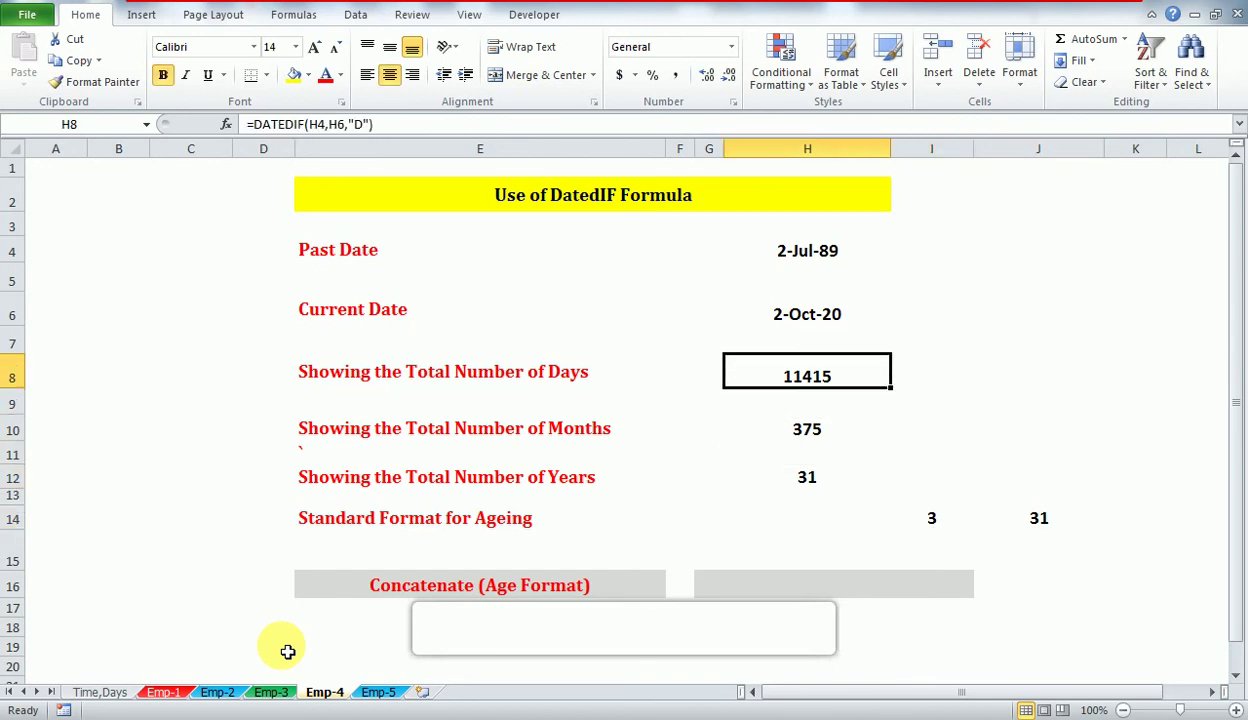
pyautogui.press('Down')
pyautogui.press('Down')
pyautogui.press('Down')
pyautogui.press('Up')
pyautogui.press('Up')
pyautogui.press('Up')
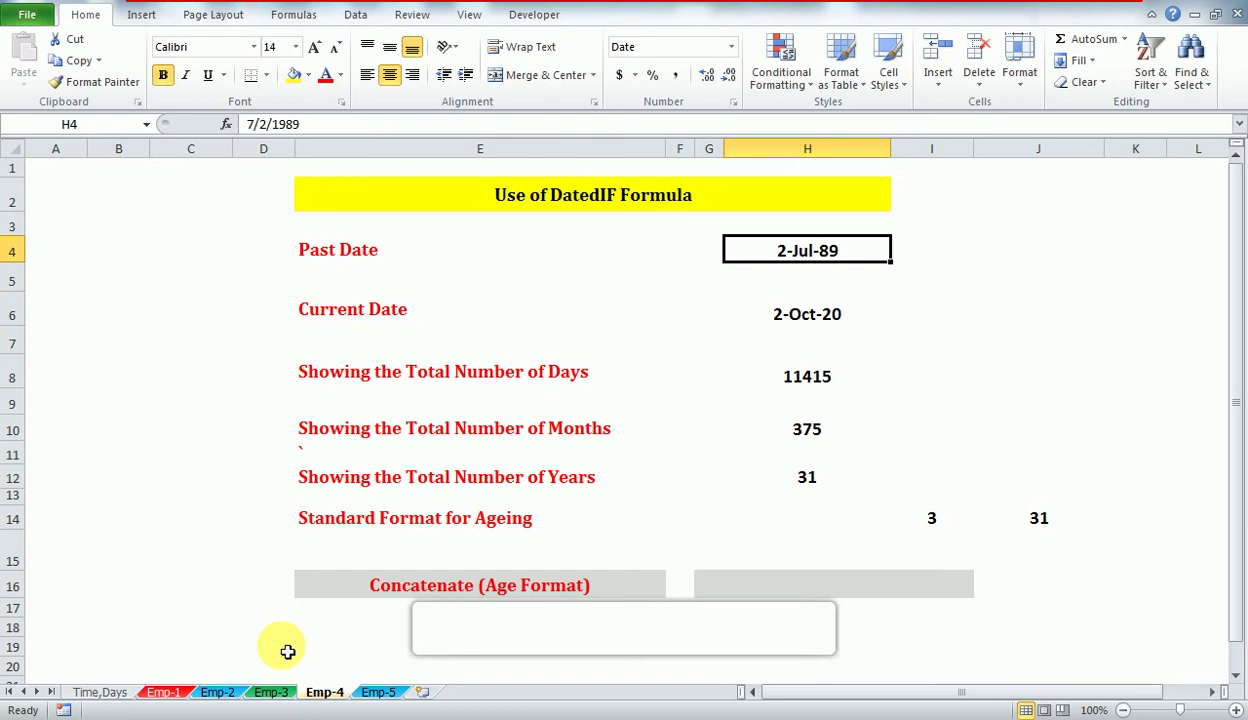
pyautogui.press('Down')
pyautogui.press('Down')
pyautogui.press('Down')
pyautogui.press('Down')
pyautogui.press('Down')
pyautogui.press('Down')
pyautogui.press('Down')
pyautogui.press('Down')
pyautogui.press('Down')
pyautogui.press('Down')
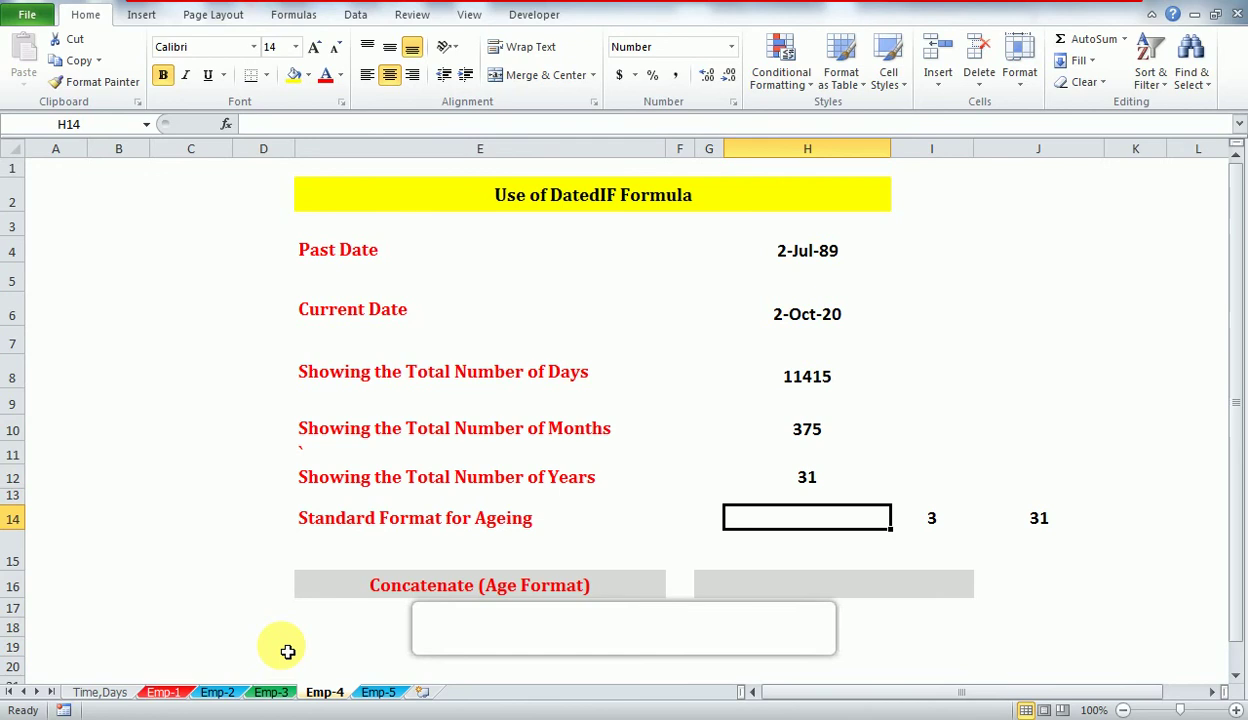
# - Enter the days part of the standard ageing format in H14 with =DATEDIF(H4,H6,"MD")
pyautogui.write('=')
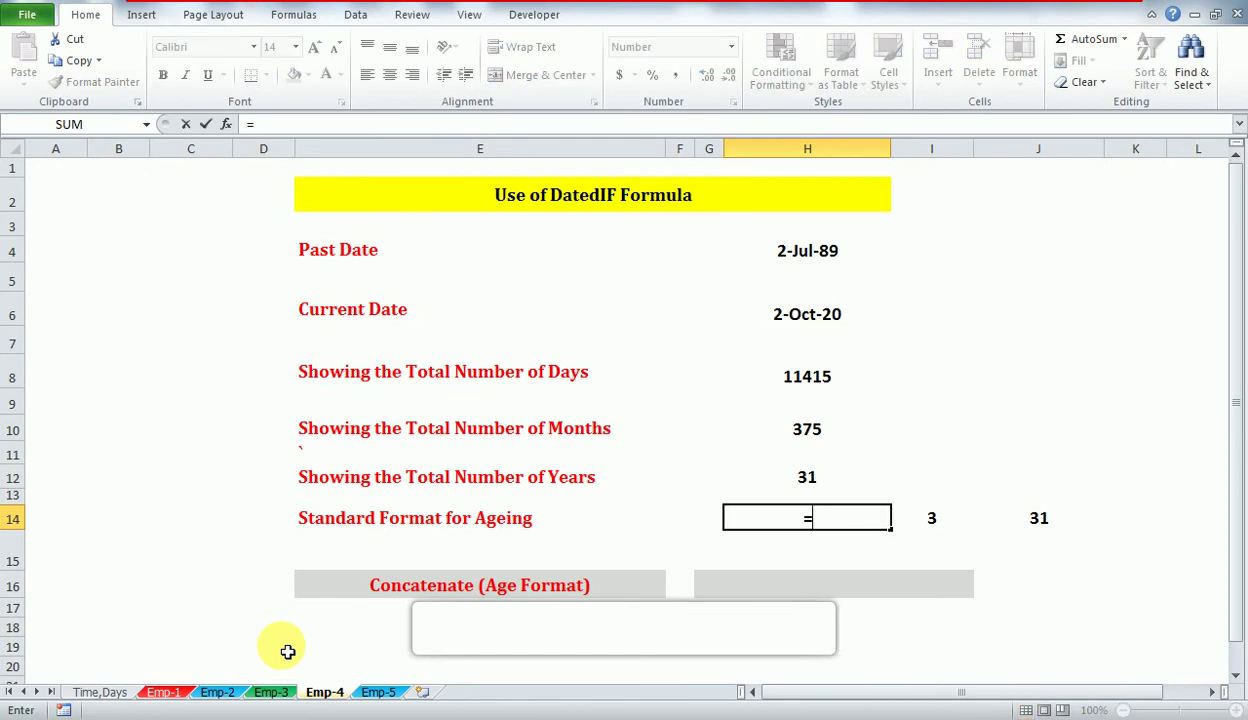
pyautogui.write('datedif(')
pyautogui.press('Up')
pyautogui.press('Up')
pyautogui.press('Up')
pyautogui.press('Up')
pyautogui.press('Up')
pyautogui.press('Up')
pyautogui.press('Up')
pyautogui.press('Up')
pyautogui.press('Up')
pyautogui.press('Up')
pyautogui.write(',')
pyautogui.press('Up')
pyautogui.press('Up')
pyautogui.press('Up')
pyautogui.press('Up')
pyautogui.press('Up')
pyautogui.press('Up')
pyautogui.press('Up')
pyautogui.press('Up')
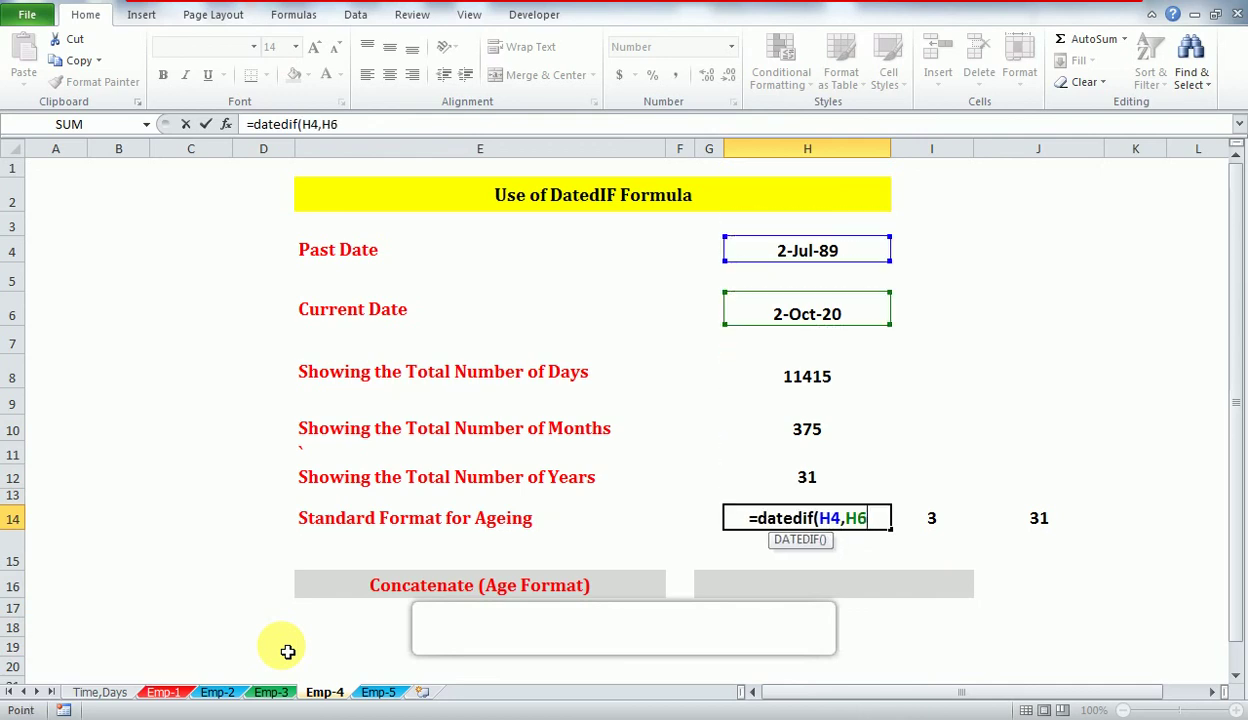
pyautogui.write(',')
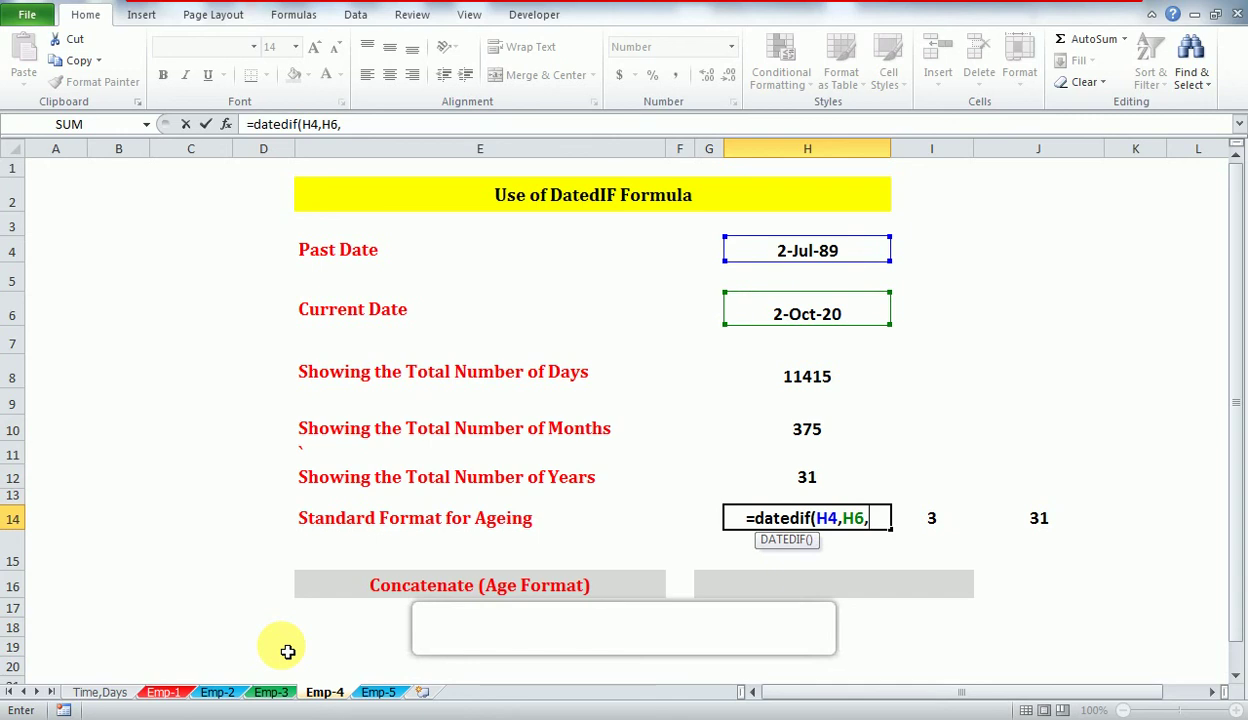
pyautogui.write('"')
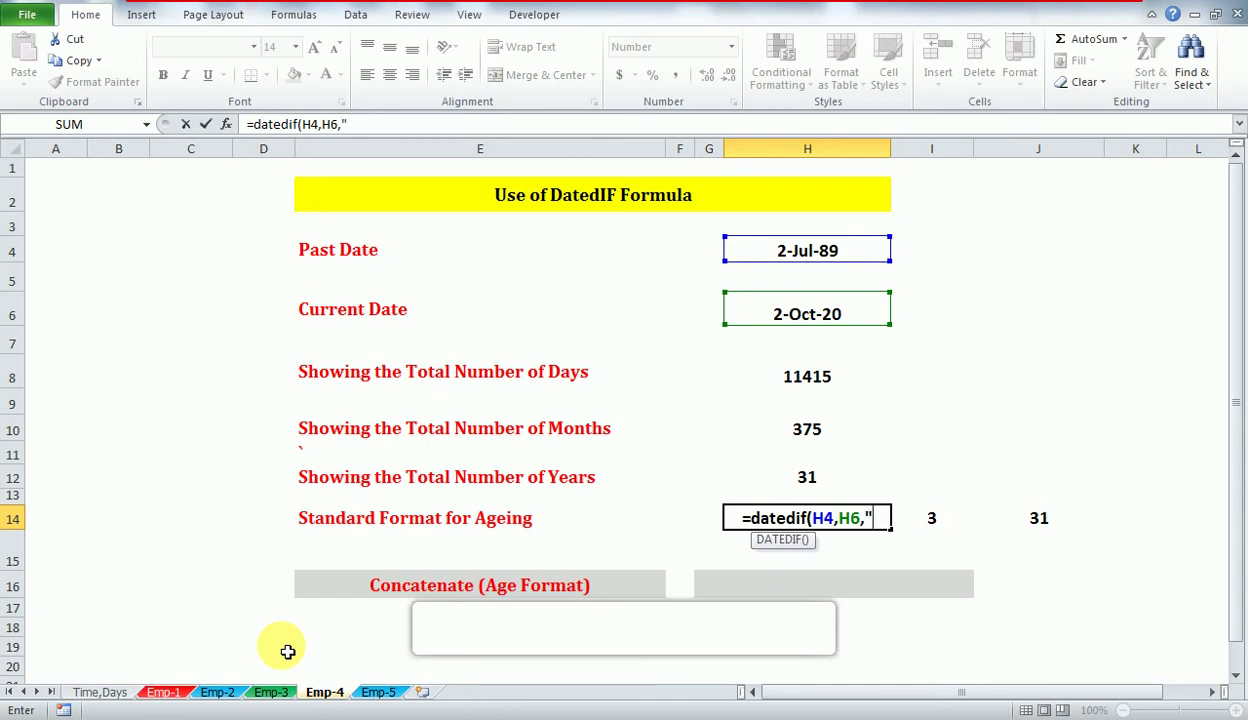
pyautogui.write('MD"')
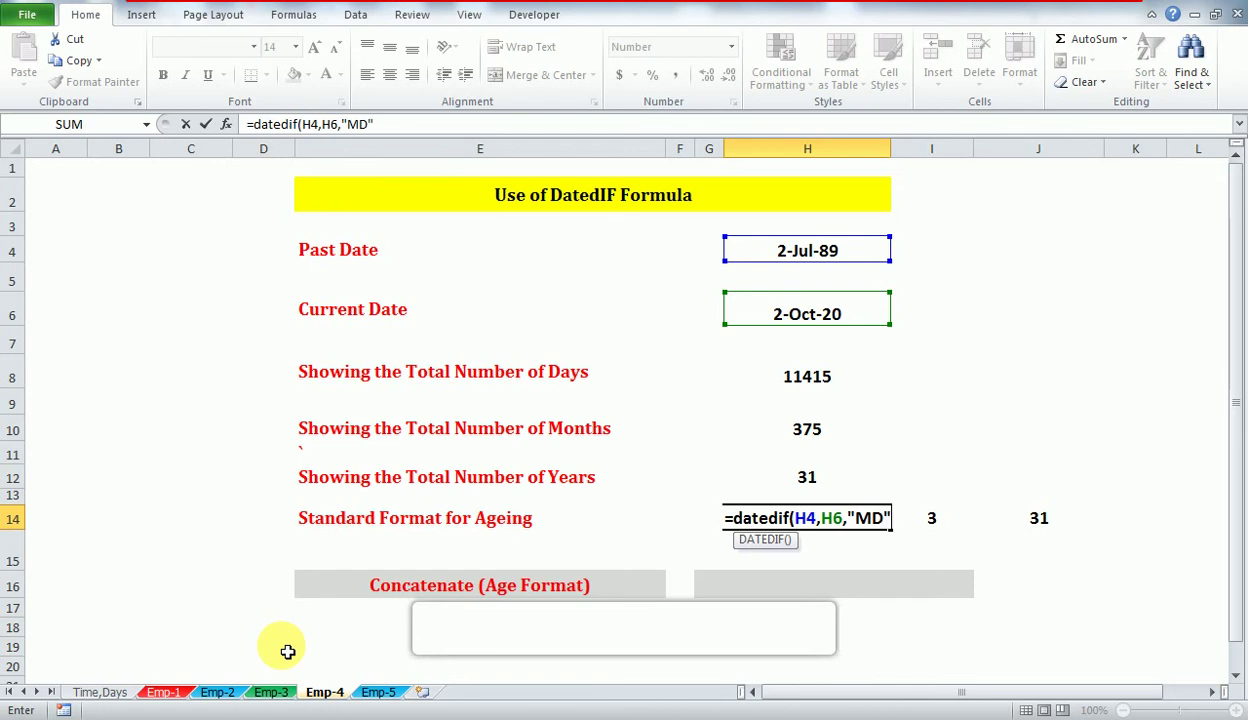
pyautogui.press('Return')
pyautogui.press('Up')
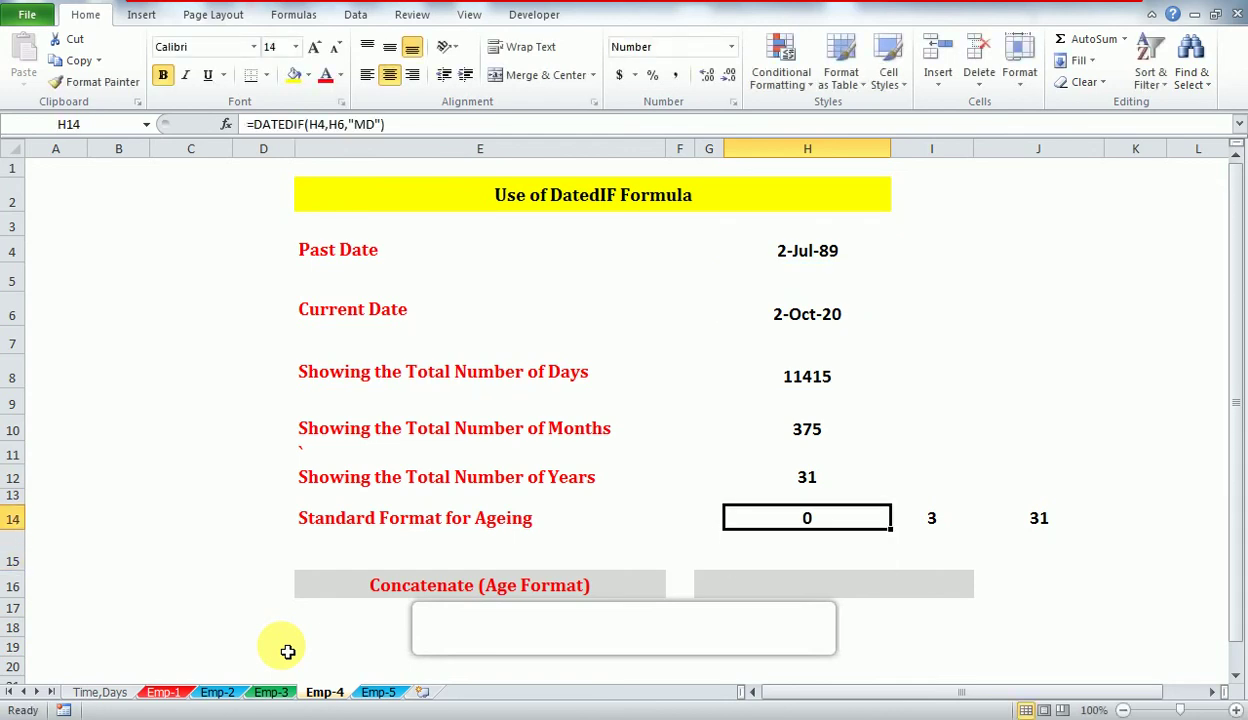
# - Check the dates and totals in column H against the days part in H14
pyautogui.press('Up')
pyautogui.press('Up')
pyautogui.press('Up')
pyautogui.press('Up')
pyautogui.press('Up')
pyautogui.press('Up')
pyautogui.press('Up')
pyautogui.press('Up')
pyautogui.press('Up')
pyautogui.press('Up')
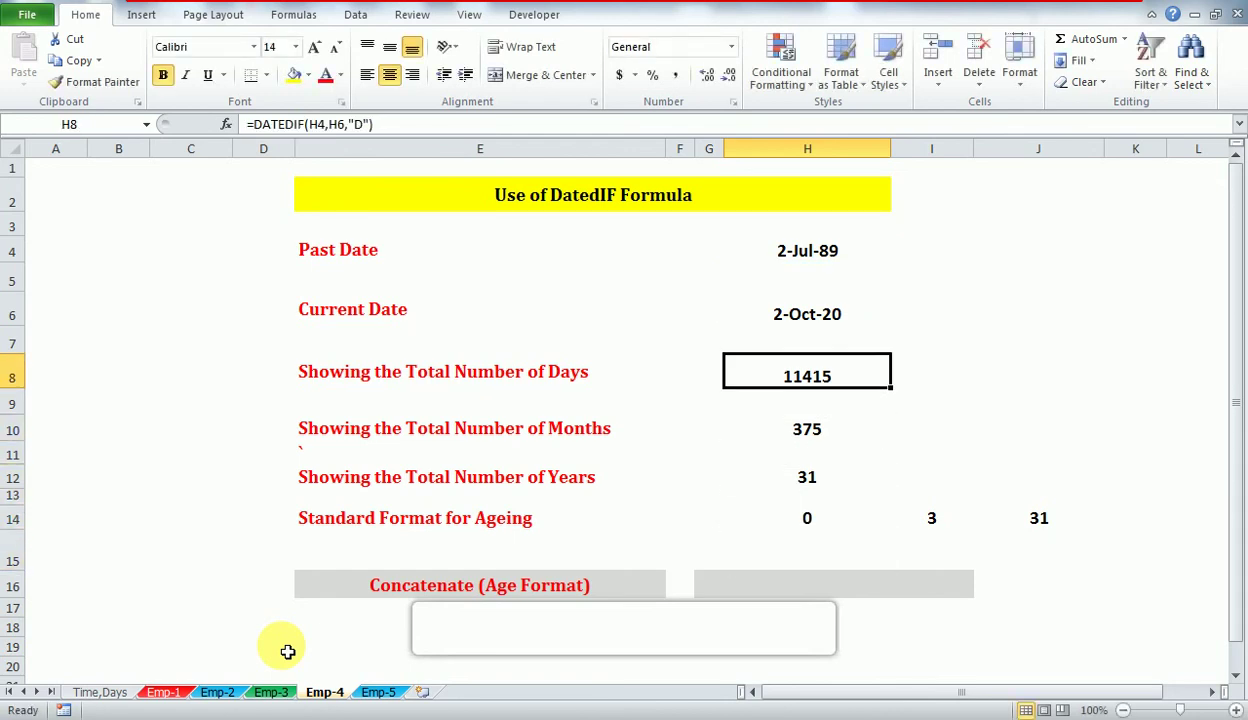
pyautogui.press('Down')
pyautogui.press('Down')
pyautogui.press('Down')
pyautogui.press('Down')
pyautogui.press('Down')
pyautogui.press('Down')
pyautogui.press('Down')
pyautogui.press('Down')
pyautogui.press('Down')
pyautogui.press('Down')
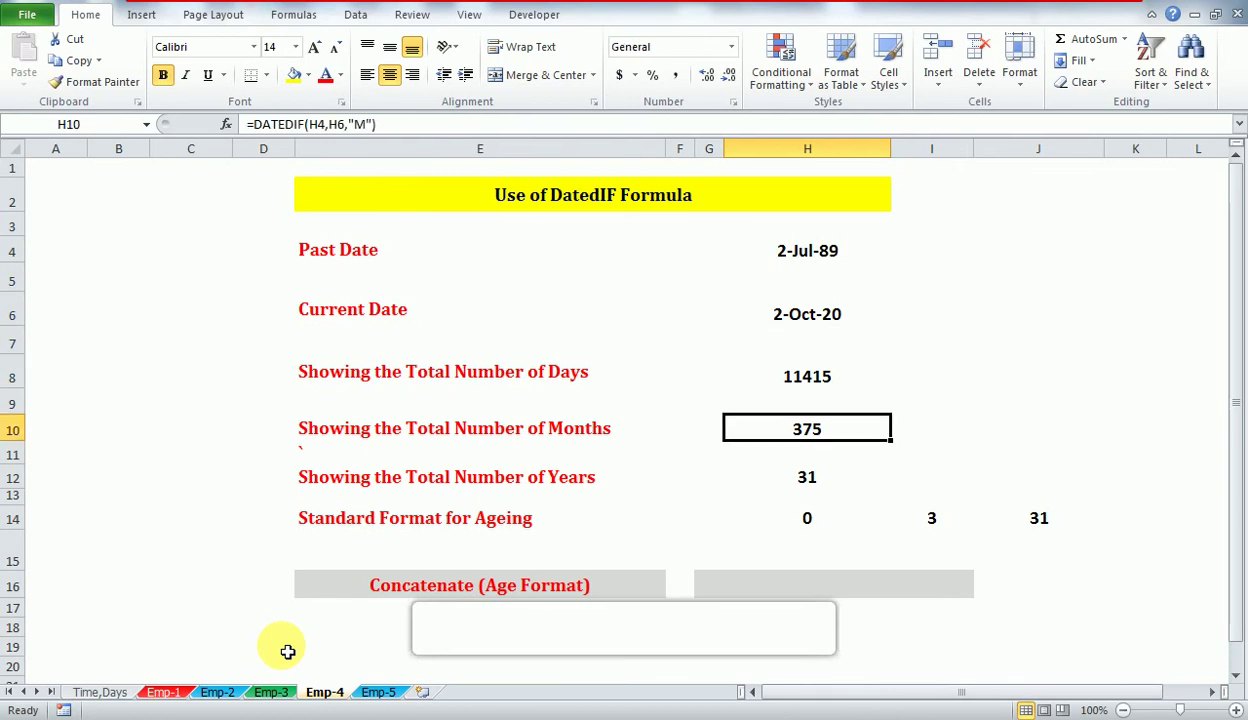
# - Change the past date in H4 to 7/1/1989
pyautogui.press('Up')
pyautogui.press('Up')
pyautogui.press('Up')
pyautogui.press('Up')
pyautogui.press('Up')
pyautogui.press('Up')
pyautogui.press('Up')
pyautogui.press('Up')
pyautogui.press('Up')
pyautogui.press('Up')
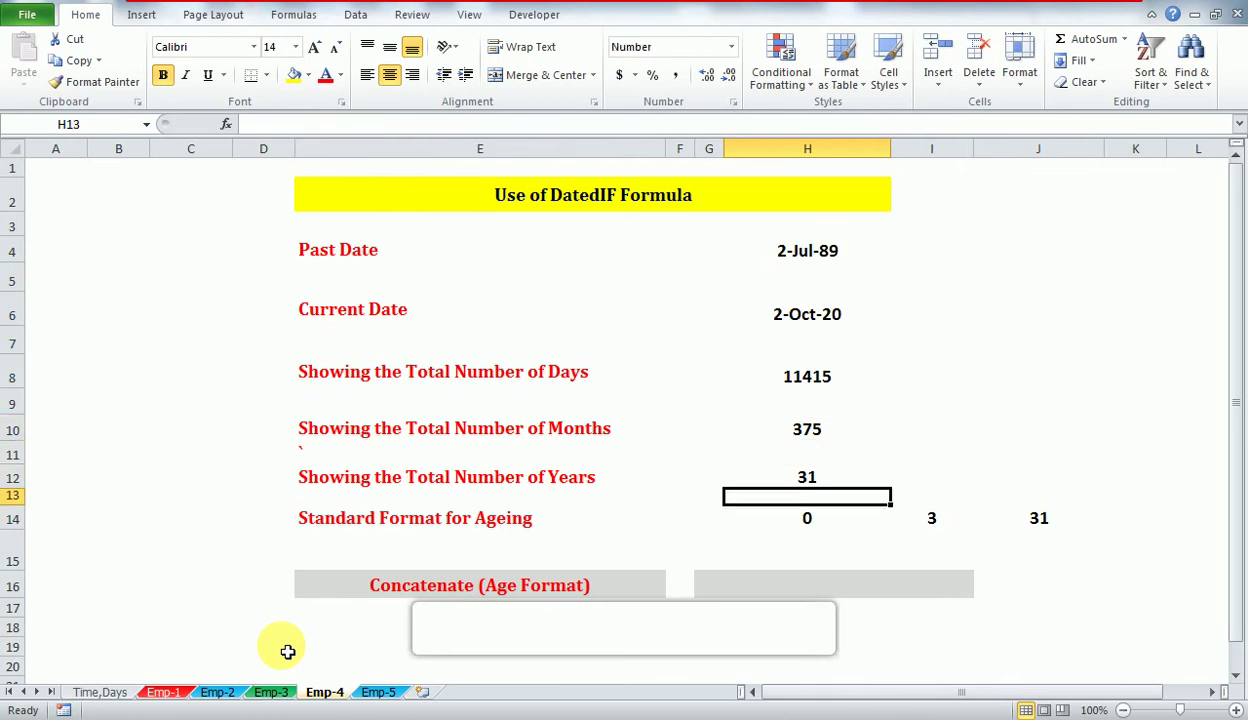
pyautogui.press('F2')
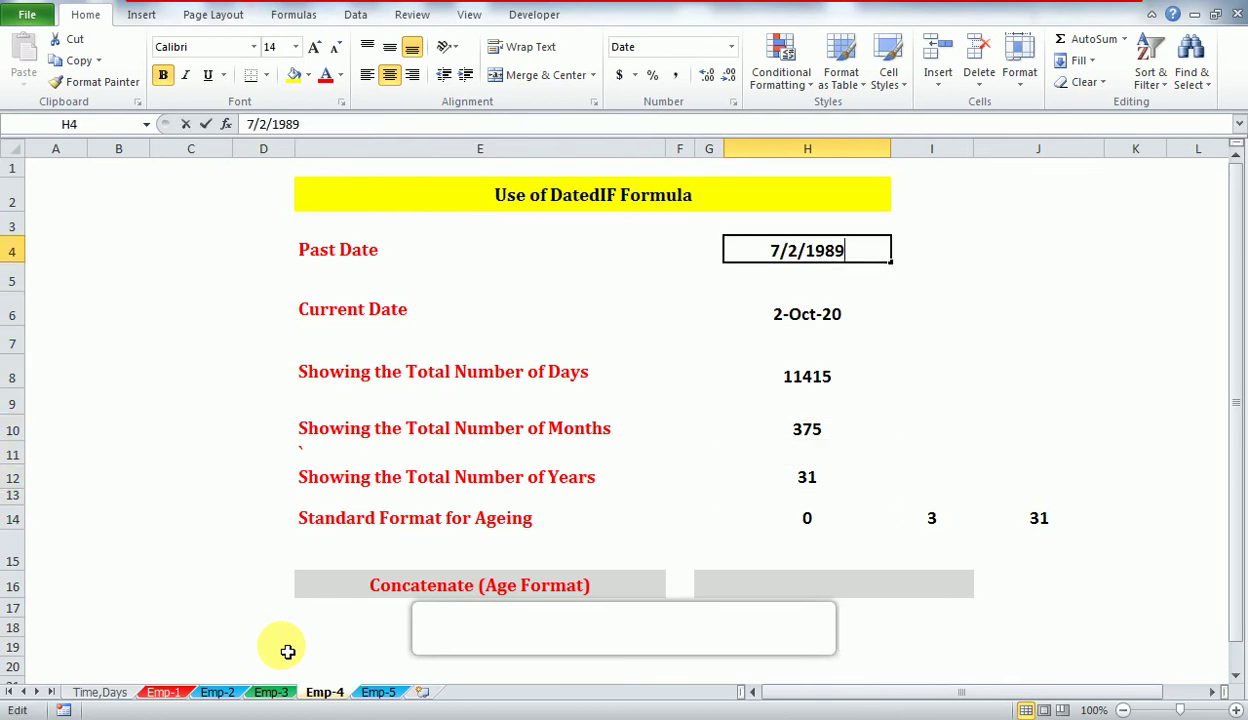
pyautogui.press('Left')
pyautogui.press('Left')
pyautogui.press('Left')
pyautogui.press('Left')
pyautogui.press('Left')
pyautogui.press('Left')
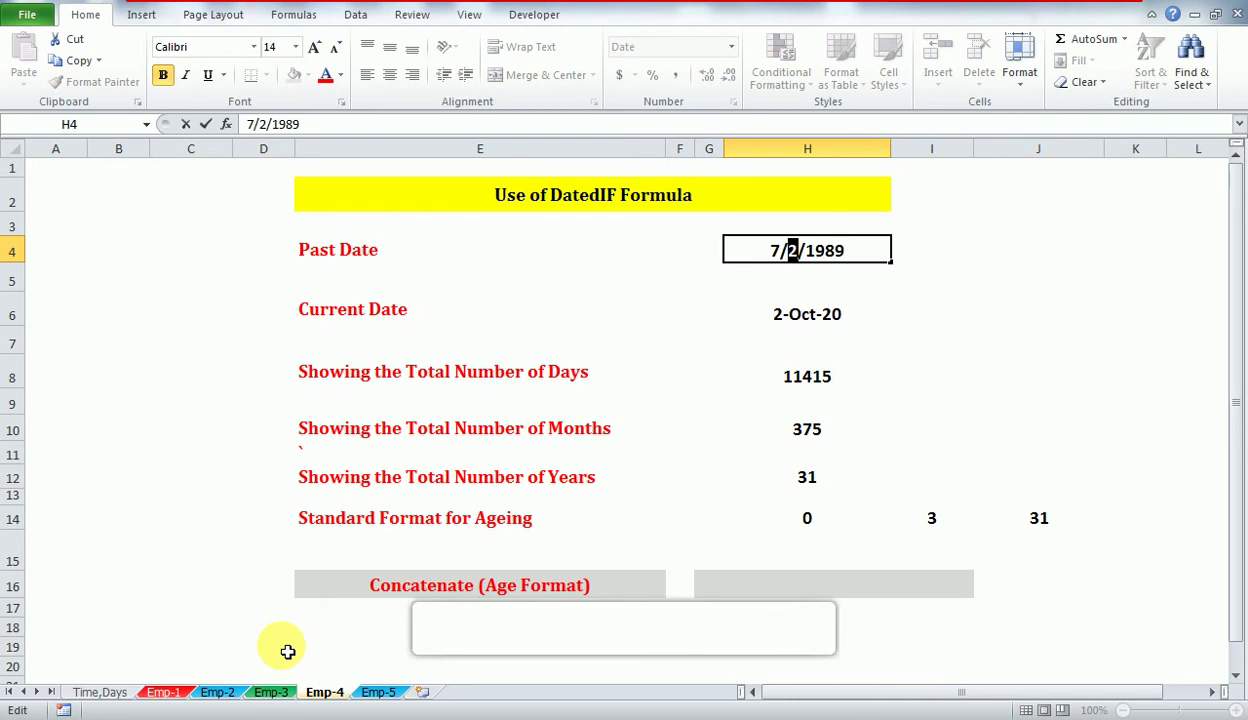
pyautogui.press('Delete')
pyautogui.write('1')
pyautogui.press('Return')
# - Examine the recalculated days, months and years of the standard ageing format in H14 through J14
pyautogui.press('Down')
pyautogui.press('Down')
pyautogui.press('Down')
pyautogui.press('Down')
pyautogui.press('Down')
pyautogui.press('Down')
pyautogui.press('Down')
pyautogui.press('Down')
pyautogui.press('Down')
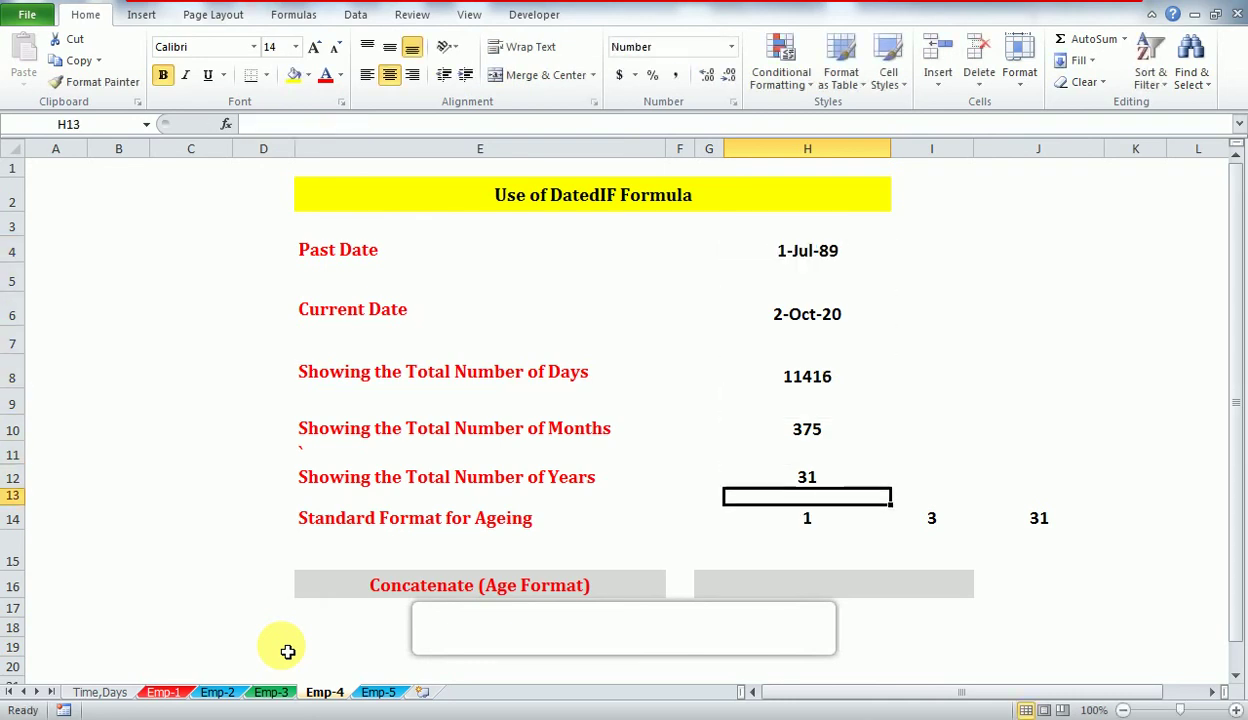
pyautogui.press('Right')
pyautogui.press('Right')
pyautogui.press('Left')
pyautogui.press('Left')
pyautogui.press('Right')
pyautogui.press('Right')
pyautogui.press('Left')
pyautogui.press('Left')
pyautogui.press('Left')
pyautogui.press('Down')
pyautogui.press('Down')
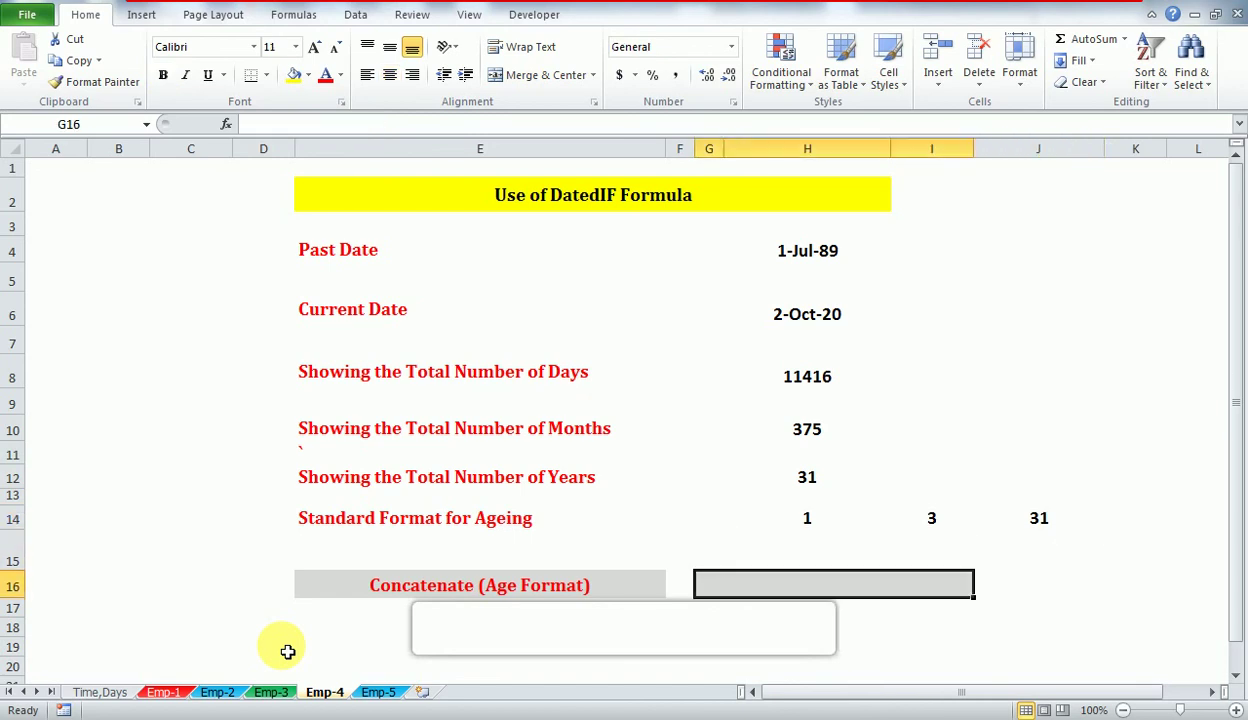
pyautogui.press('Up')
pyautogui.press('Up')
pyautogui.press('Left')
pyautogui.press('Left')
pyautogui.press('Right')
pyautogui.hotkey('shift', 'Right')
pyautogui.hotkey('shift', 'Right')
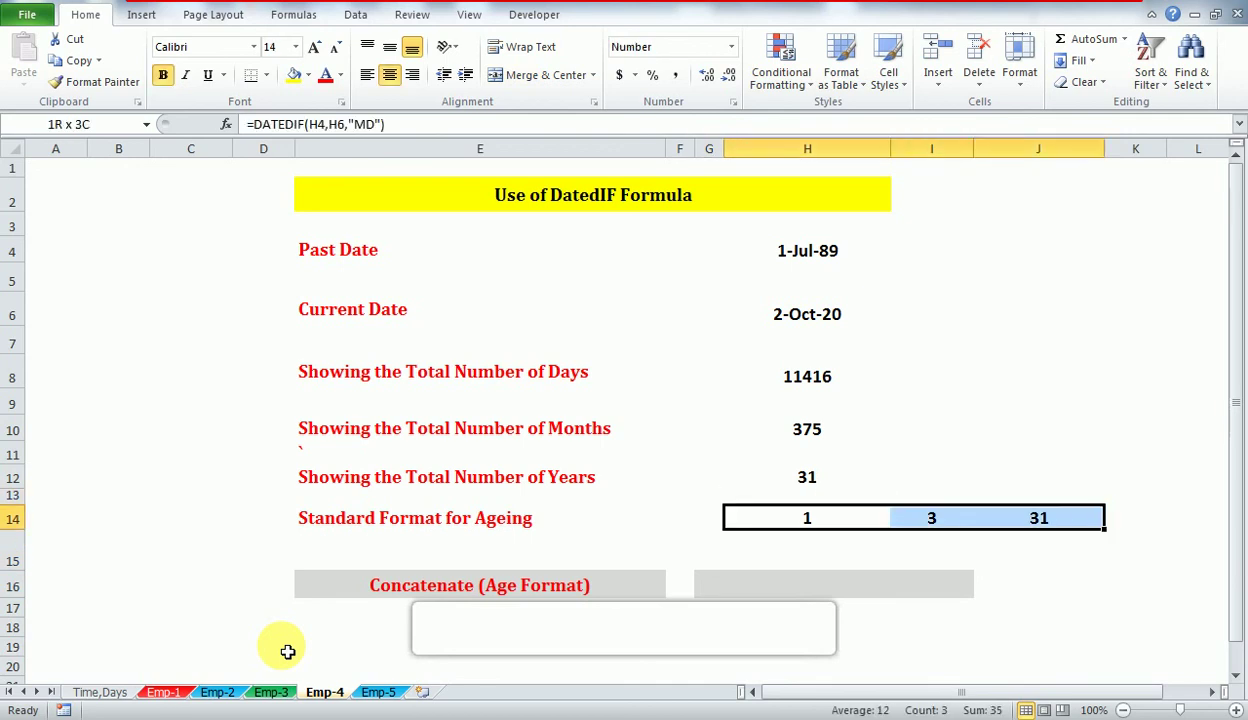
# - Start a CONCATENATE formula in G16 that joins the years value in J14 with the text " Years"
pyautogui.press('Down')
pyautogui.press('Down')
pyautogui.press('Down')
pyautogui.press('Up')
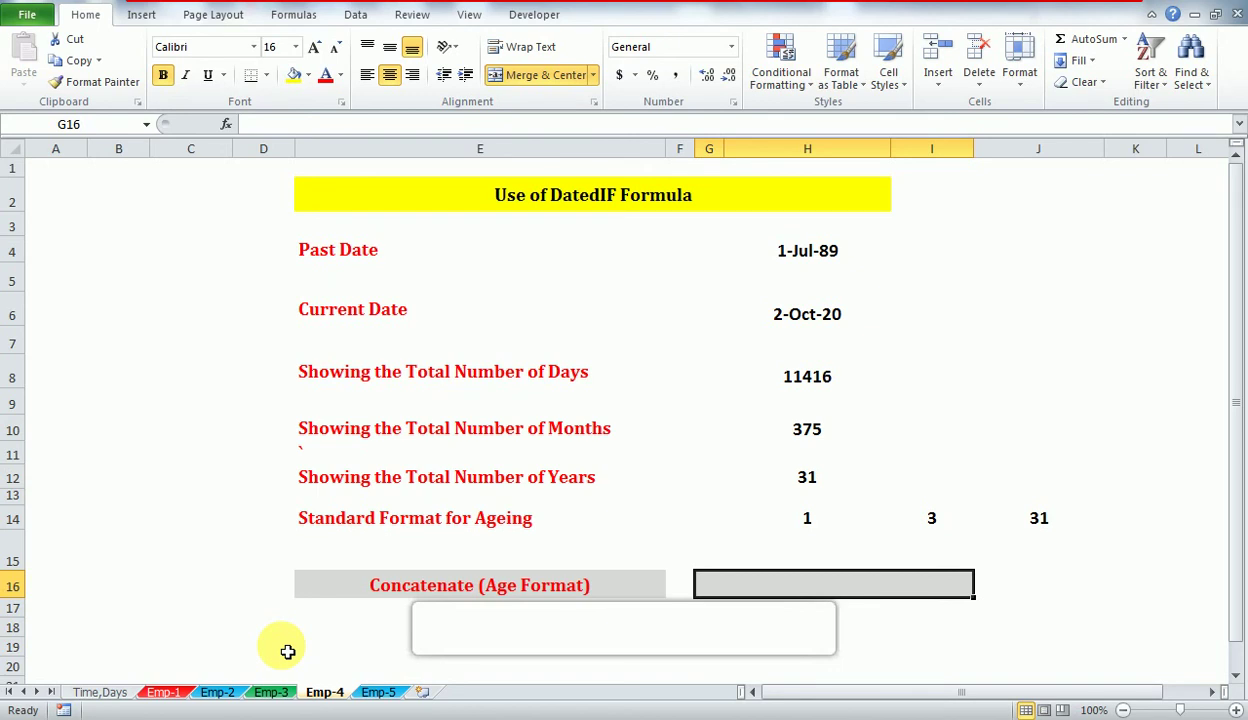
pyautogui.write('=')
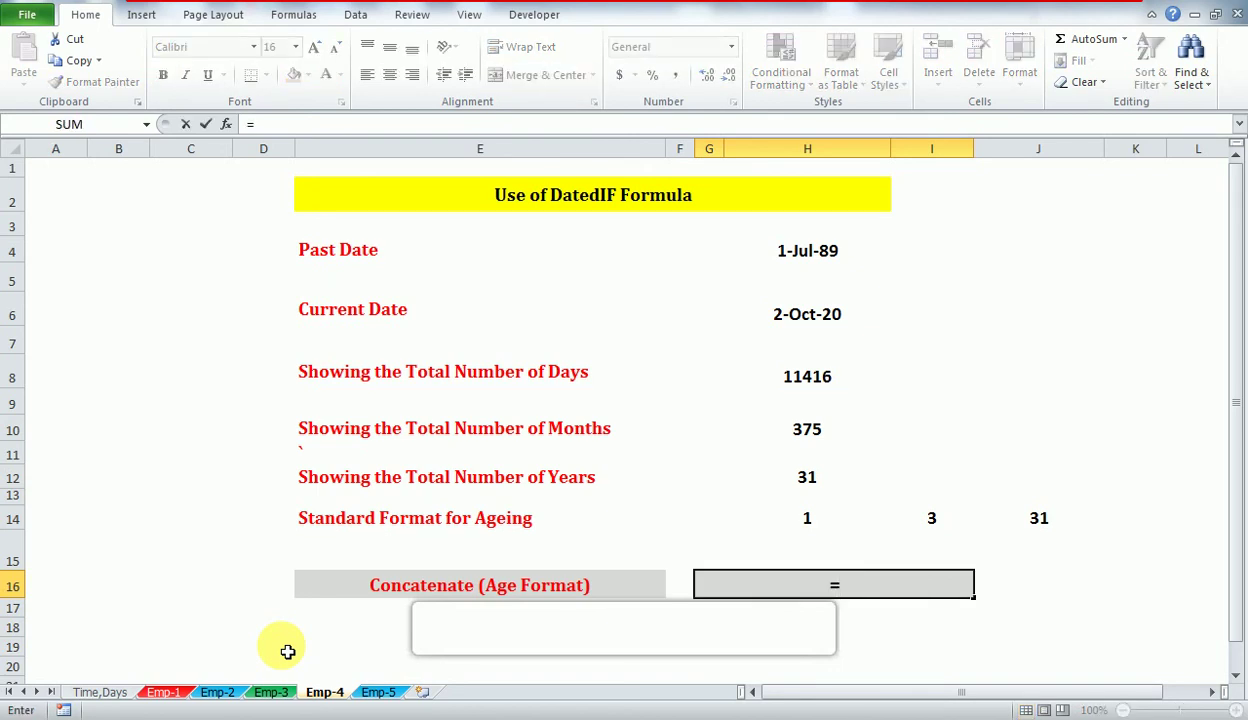
pyautogui.write('con')
pyautogui.press('Down')
pyautogui.press('Up')
pyautogui.press('Tab')
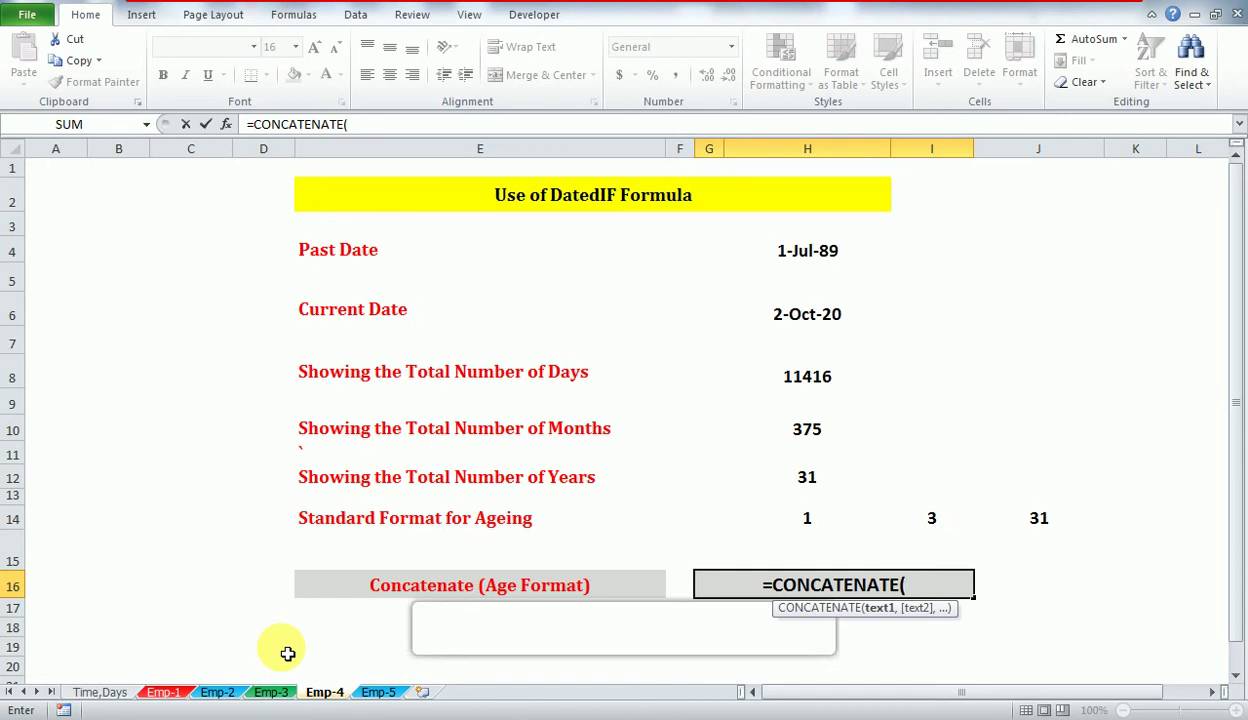
pyautogui.press('Up')
pyautogui.press('Up')
pyautogui.press('Right')
pyautogui.press('Right')
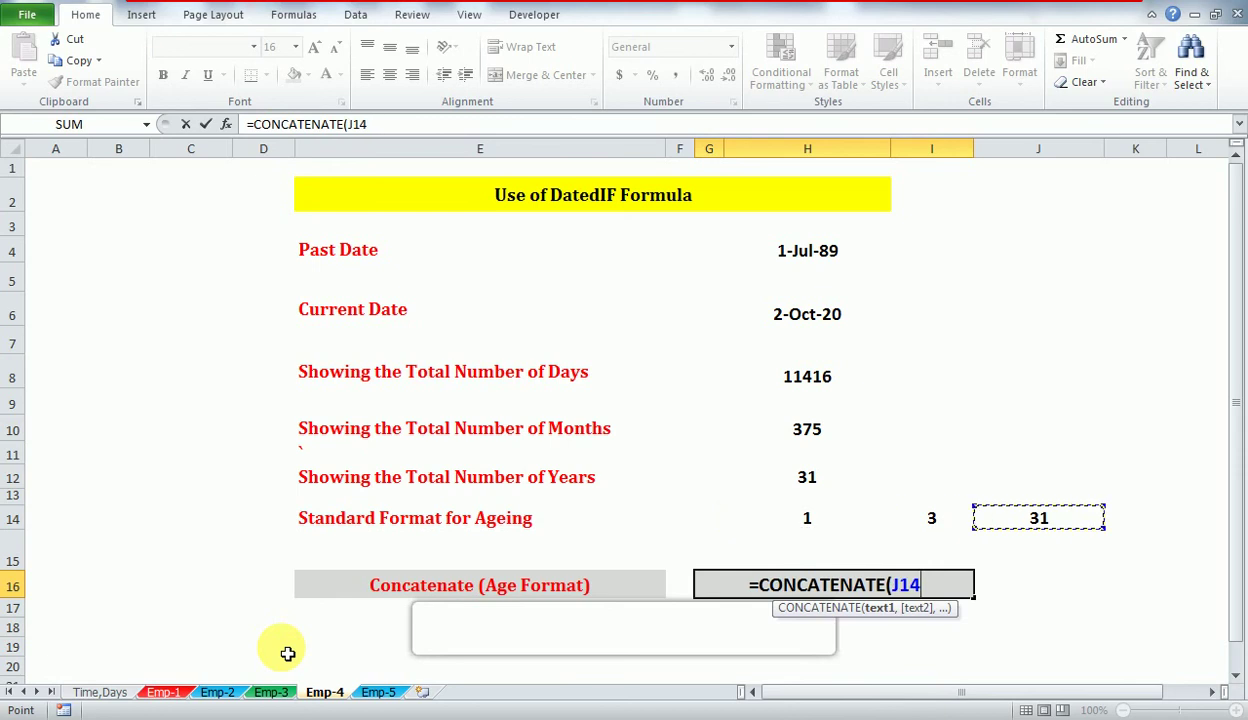
pyautogui.write(',')
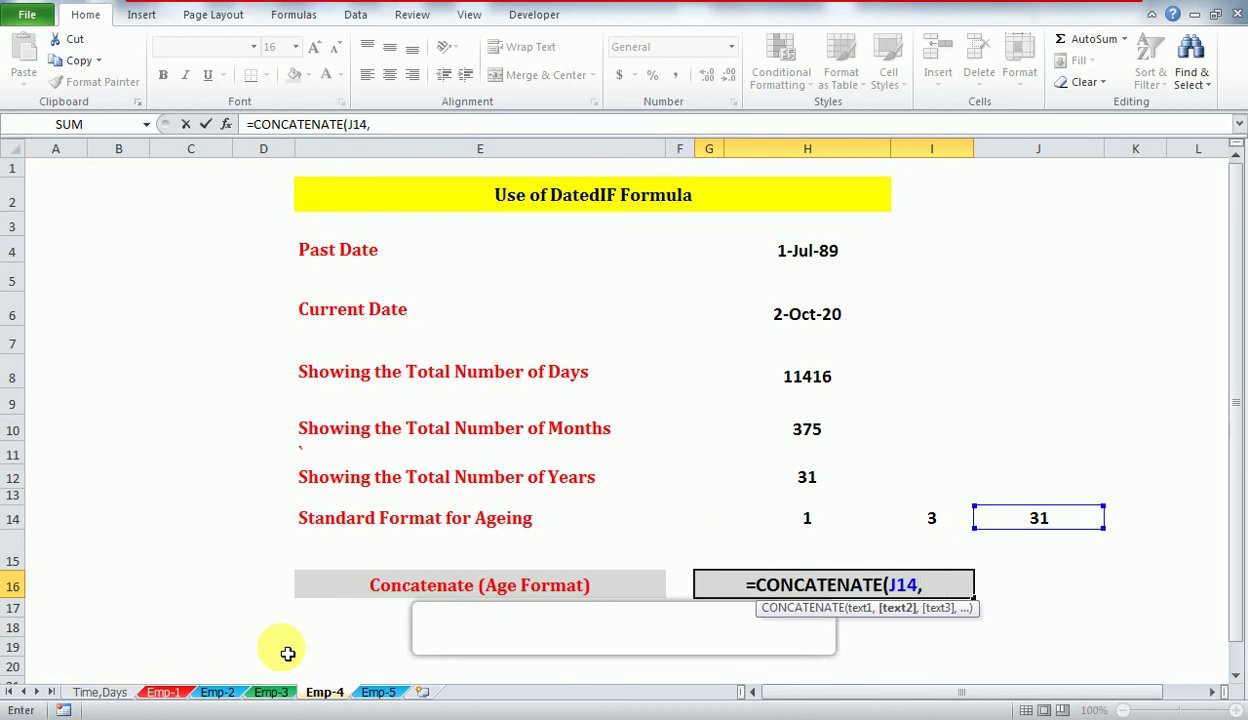
pyautogui.write('"')
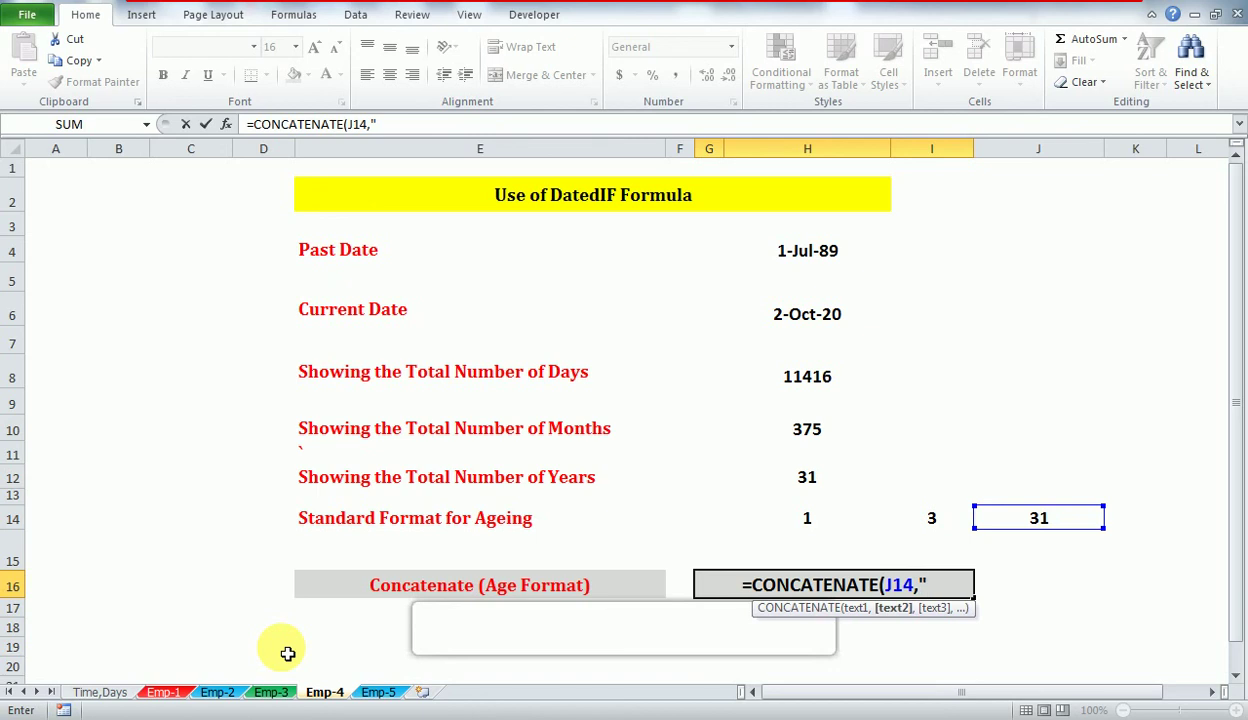
pyautogui.write(' Yeat')
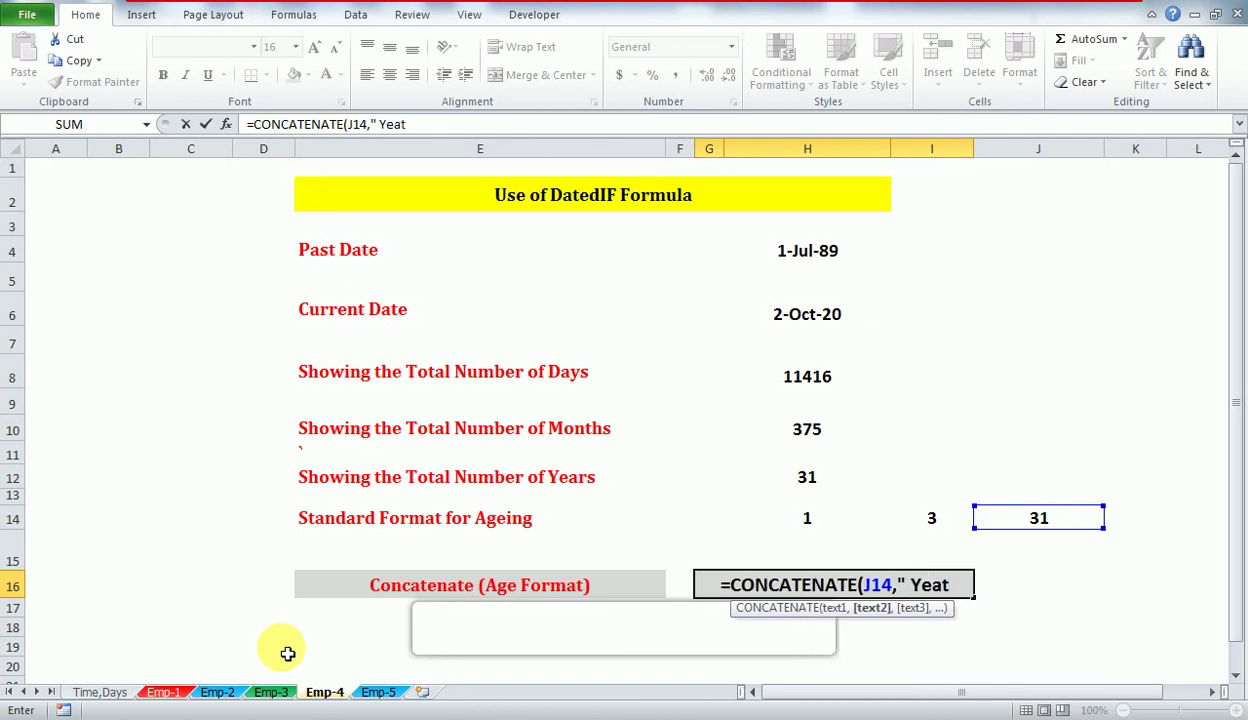
pyautogui.press('BackSpace')
pyautogui.write('rs"')
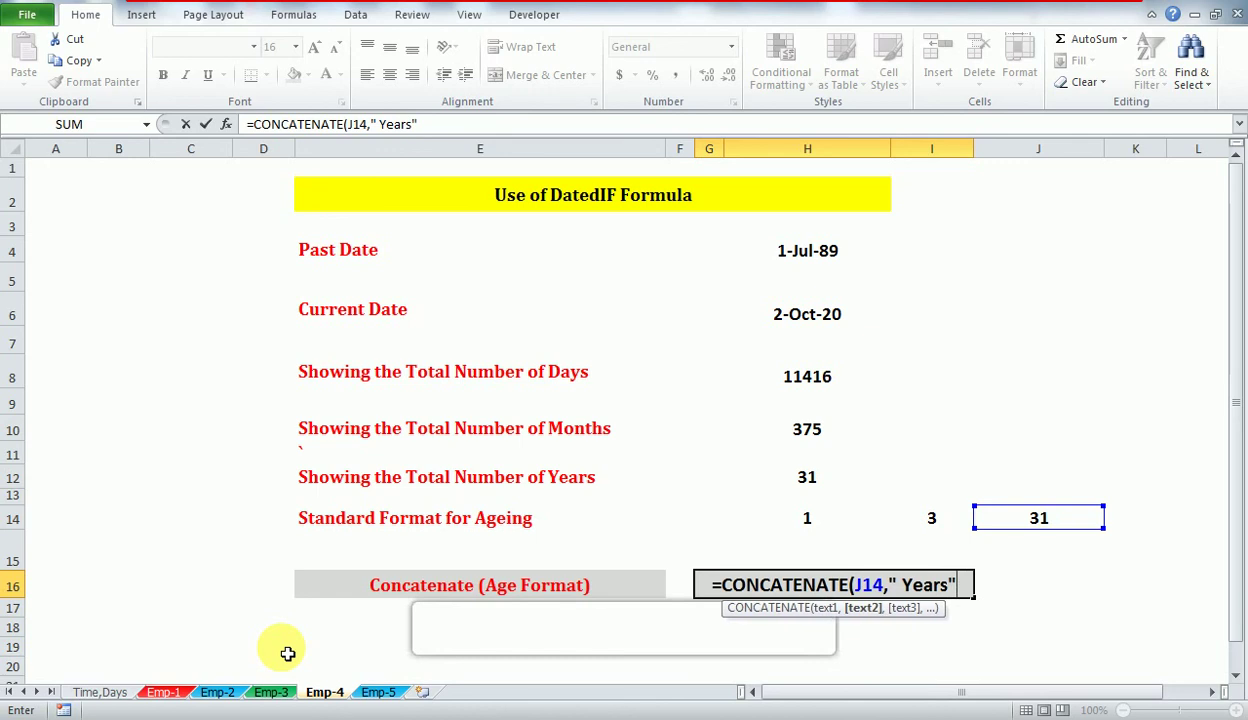
# - Extend the G16 CONCATENATE formula with the months value in I14 and the text "Months"
pyautogui.write(',')
pyautogui.press('Up')
pyautogui.press('Up')
pyautogui.press('Right')
pyautogui.write(',')
pyautogui.write('"M')
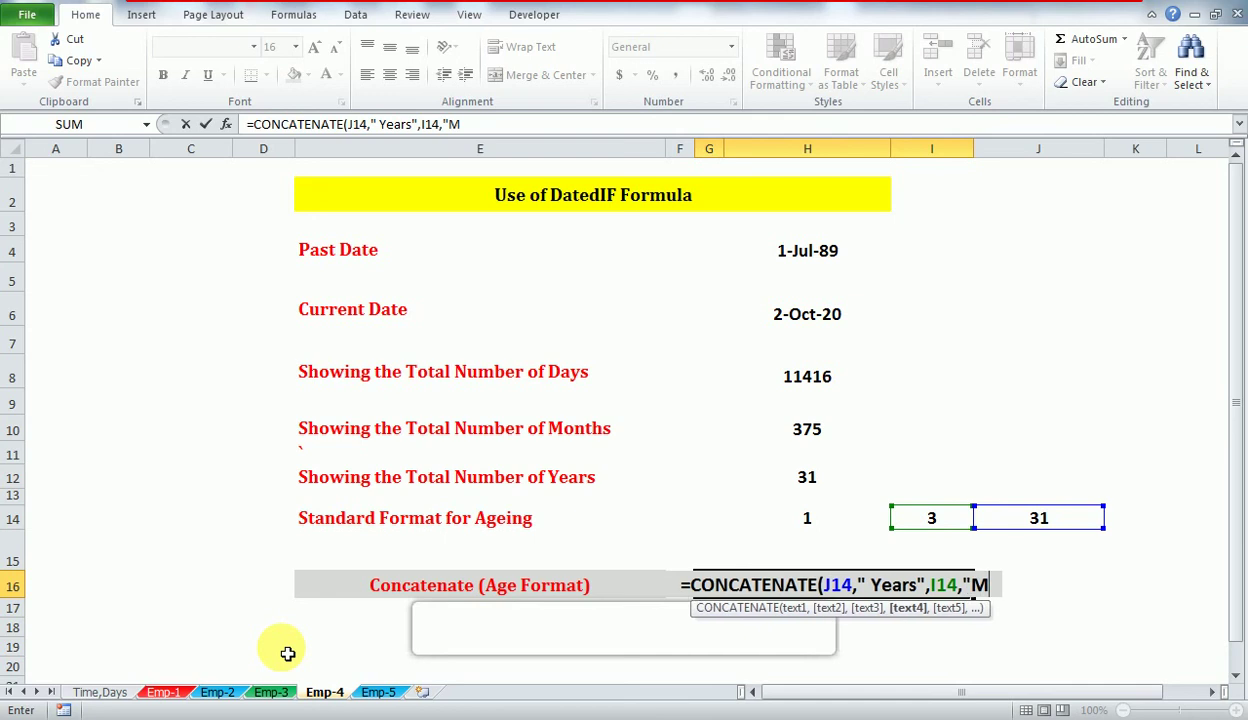
pyautogui.write('onths')
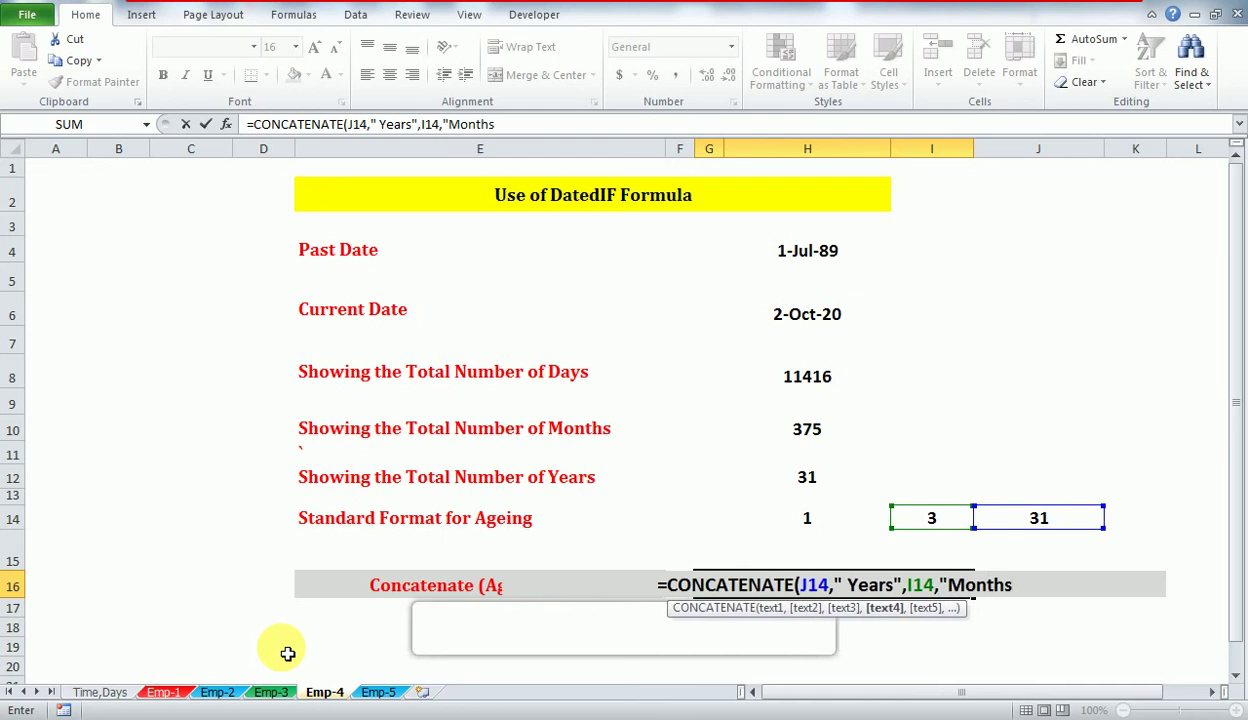
pyautogui.write('",')
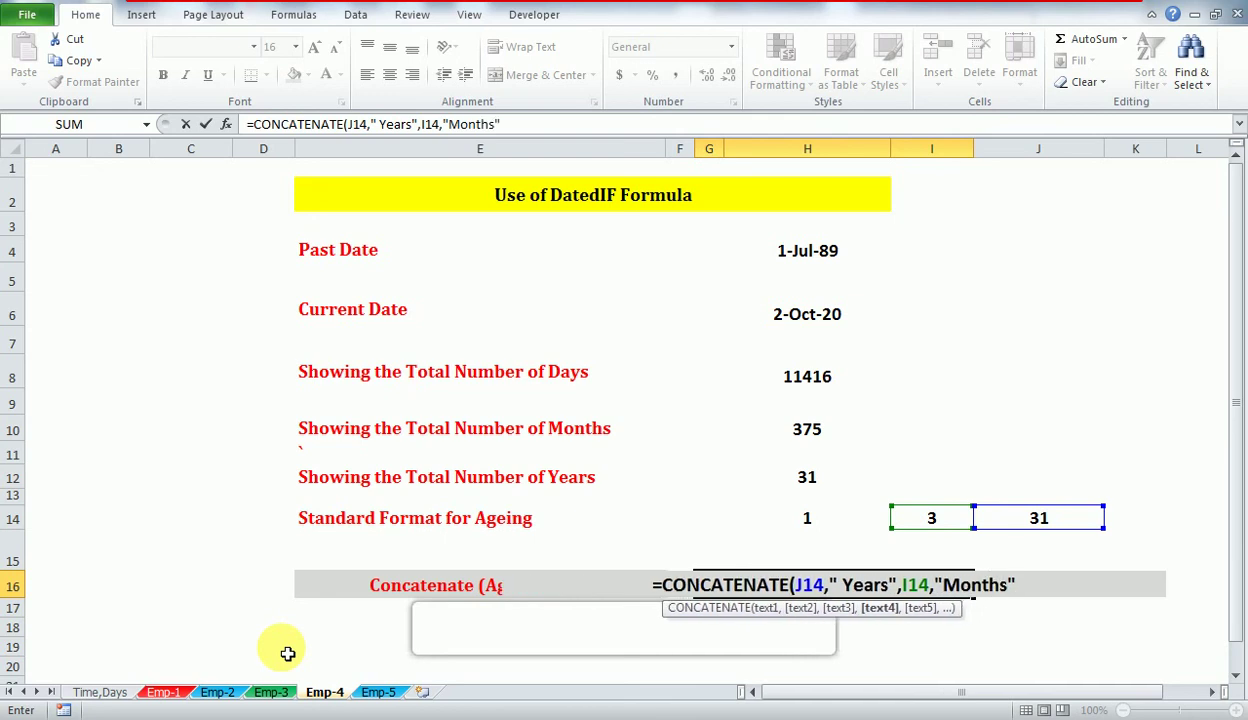
# - Complete the G16 formula with the days value in H14 and the text " Days"
pyautogui.press('Up')
pyautogui.press('Up')
pyautogui.press('Up')
pyautogui.press('Right')
pyautogui.press('Down')
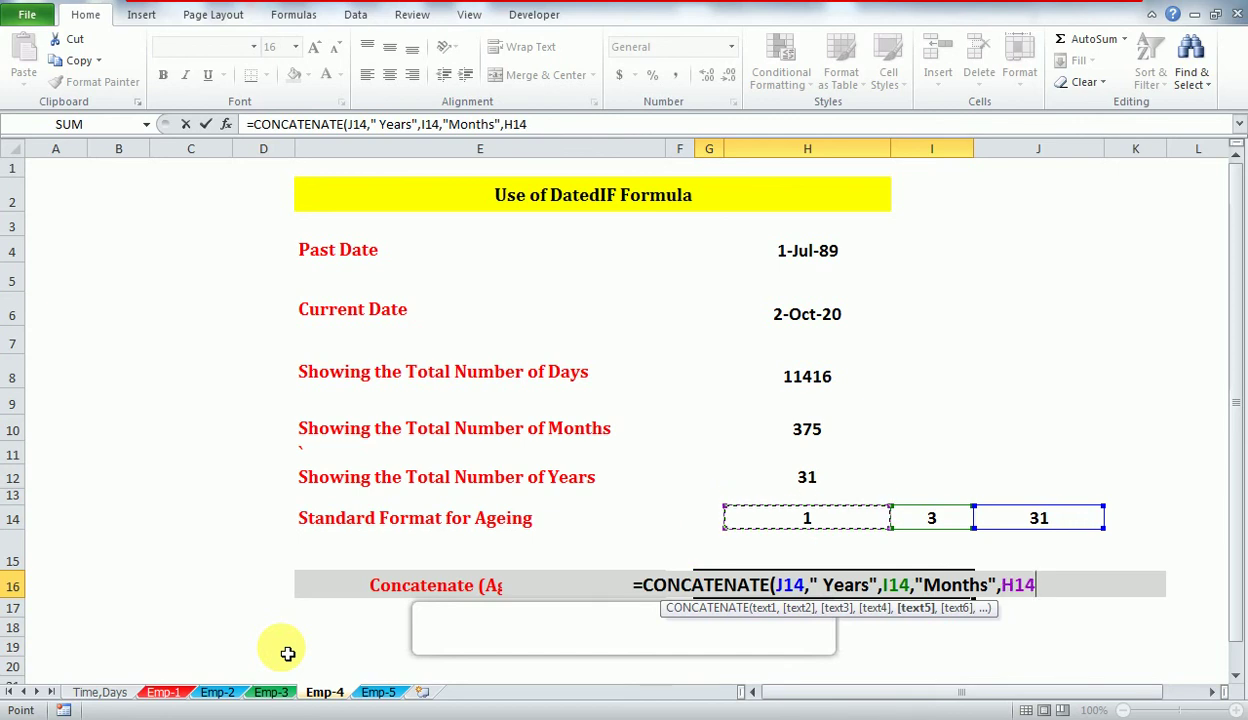
pyautogui.write(',"')
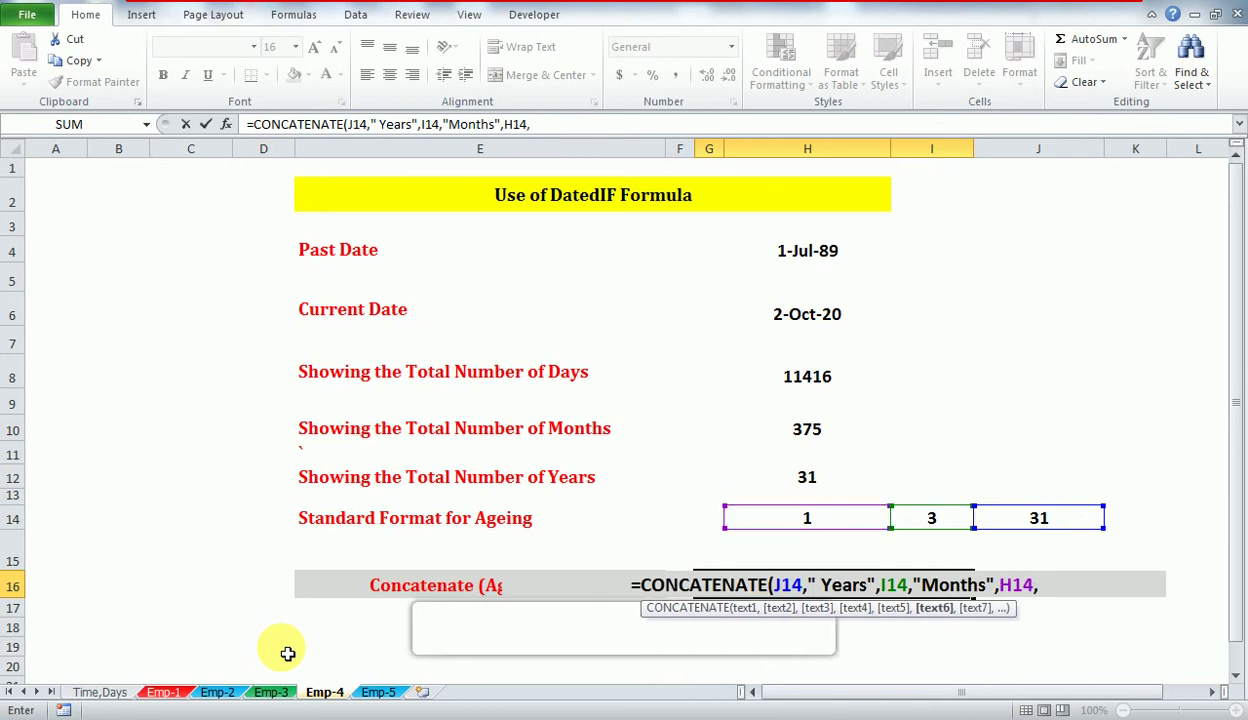
pyautogui.write(' Da')
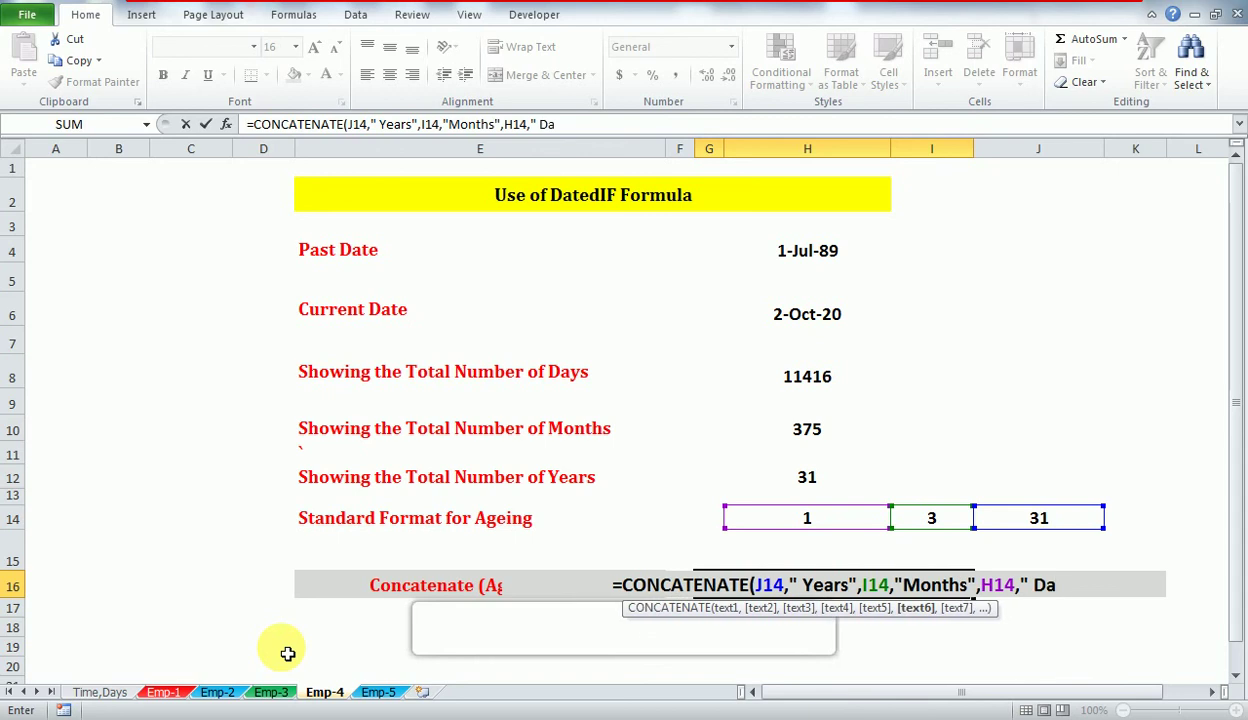
pyautogui.write('ys")')
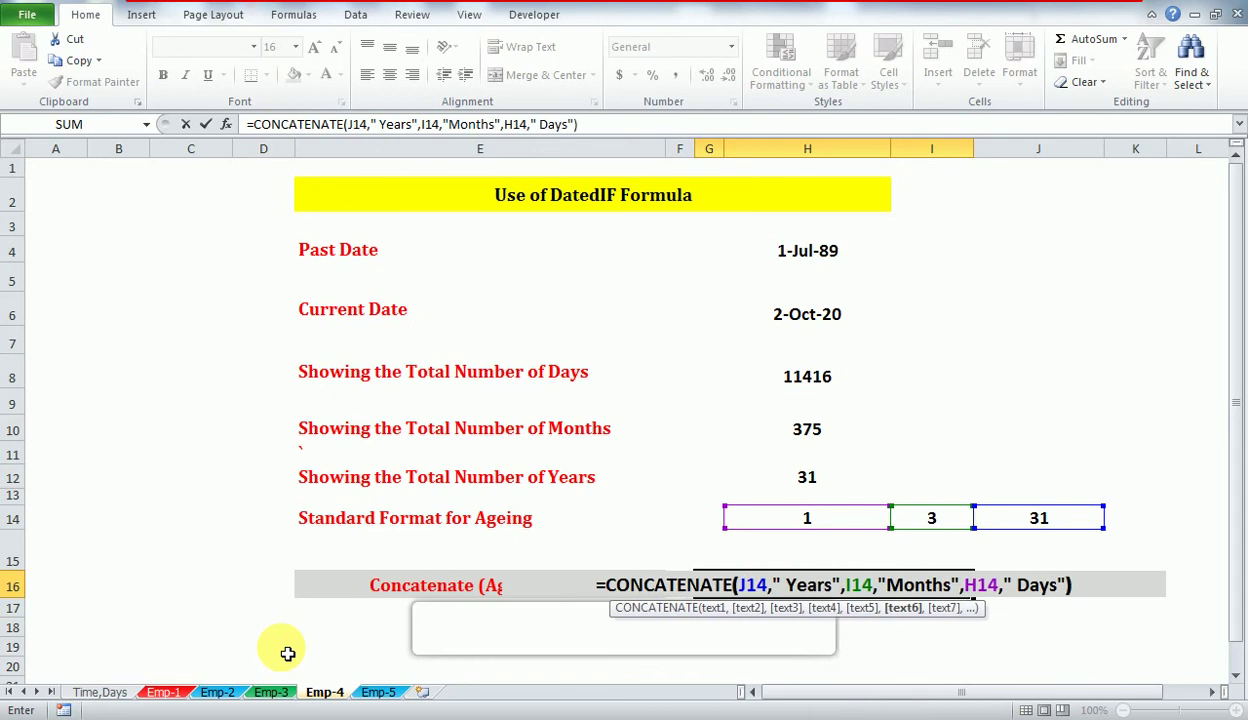
pyautogui.press('Return')
pyautogui.press('Up')
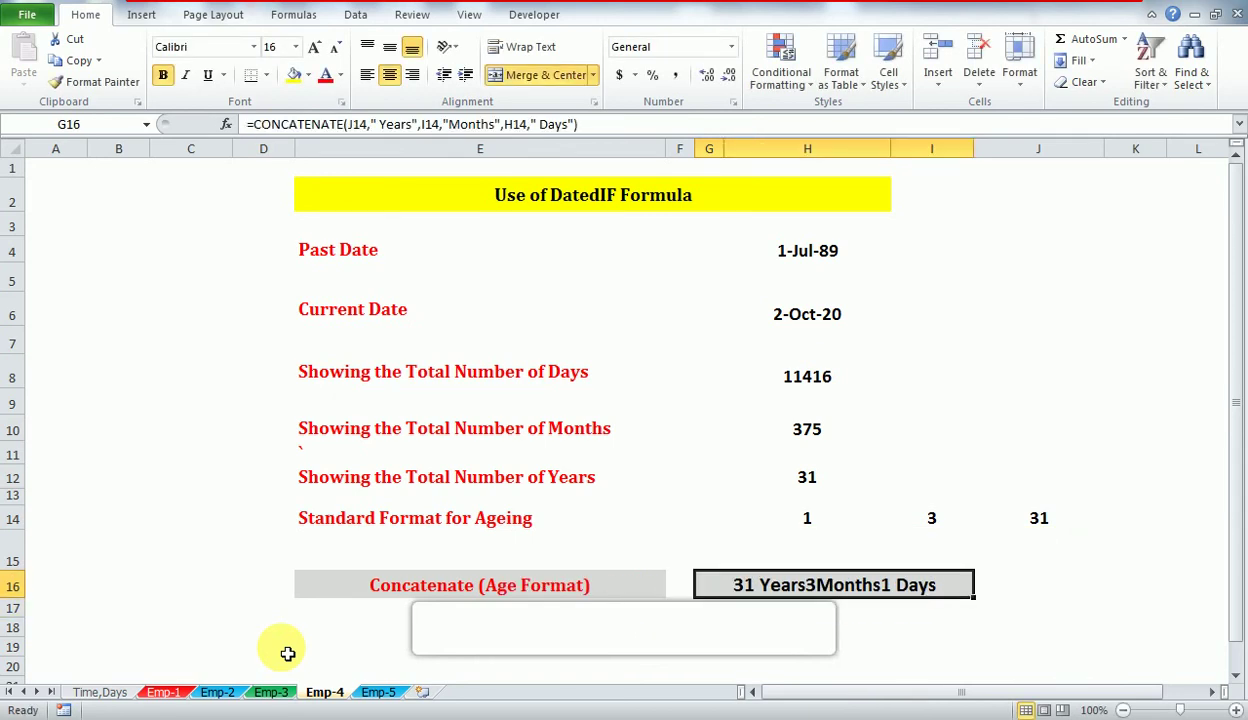
# - Add spaces inside the G16 formula's text so the labels read " Years " and " Months "
pyautogui.press('F2')
pyautogui.press('Left')
pyautogui.press('Left')
pyautogui.press('Left')
pyautogui.press('Left')
pyautogui.press('Left')
pyautogui.press('Left')
pyautogui.press('Left')
pyautogui.press('Left')
pyautogui.press('Left')
pyautogui.press('Left')
pyautogui.press('Left')
pyautogui.press('Left')
pyautogui.press('Left')
pyautogui.press('Left')
pyautogui.press('Left')
pyautogui.press('Left')
pyautogui.press('Left')
pyautogui.press('Left')
pyautogui.press('Left')
pyautogui.press('Left')
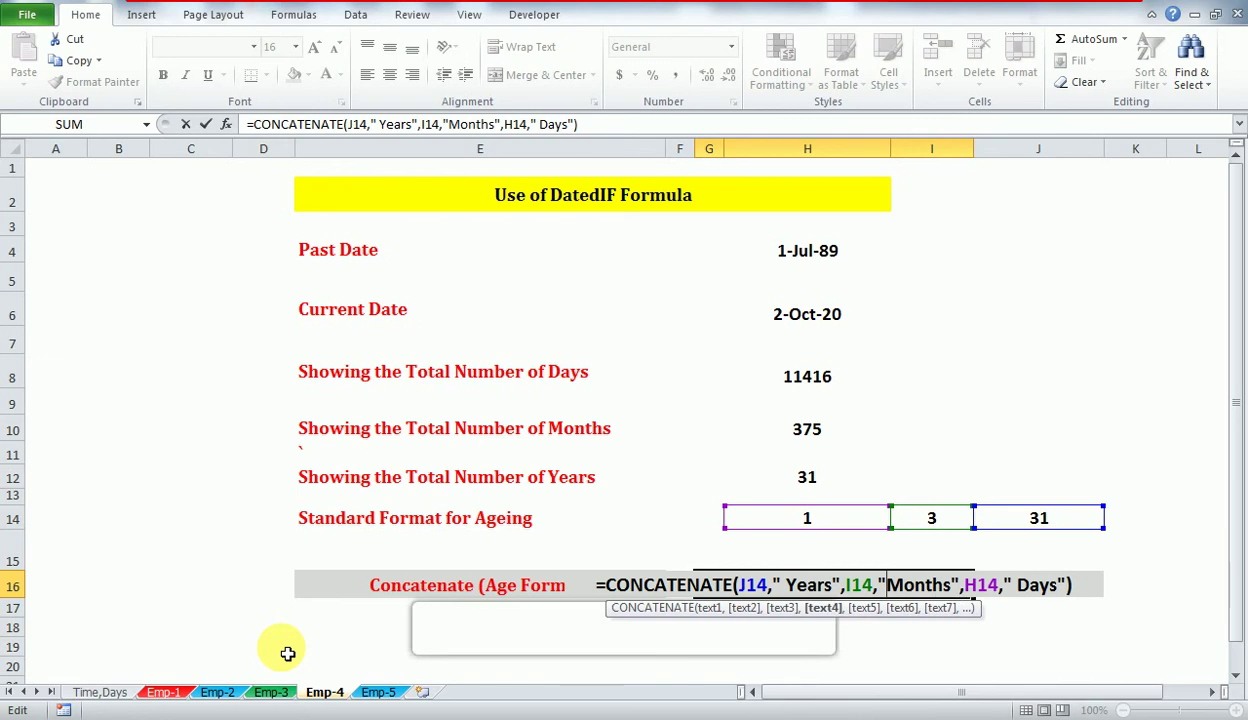
pyautogui.press('Right')
pyautogui.press('Right')
pyautogui.press('Right')
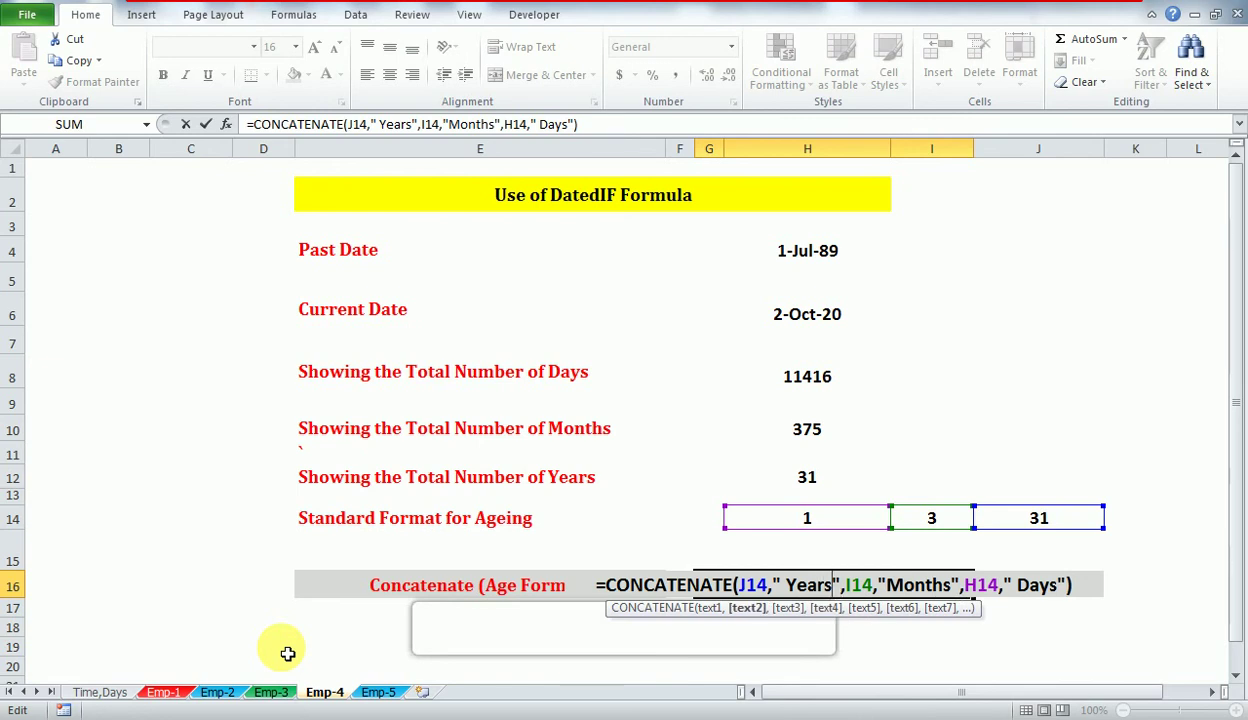
pyautogui.press('Right')
pyautogui.press('Right')
pyautogui.press('Right')
pyautogui.press('Right')
pyautogui.press('Right')
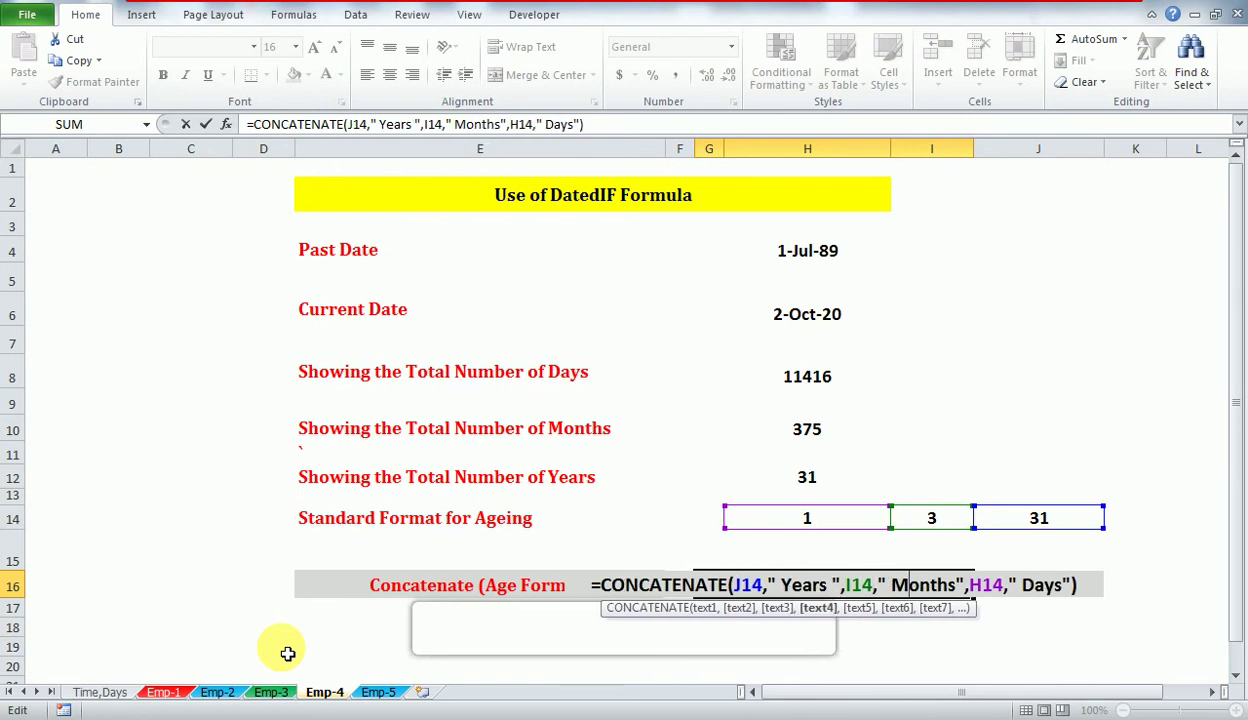
pyautogui.press('Right')
pyautogui.press('Right')
pyautogui.press('Right')
pyautogui.press('Return')
pyautogui.press('Up')
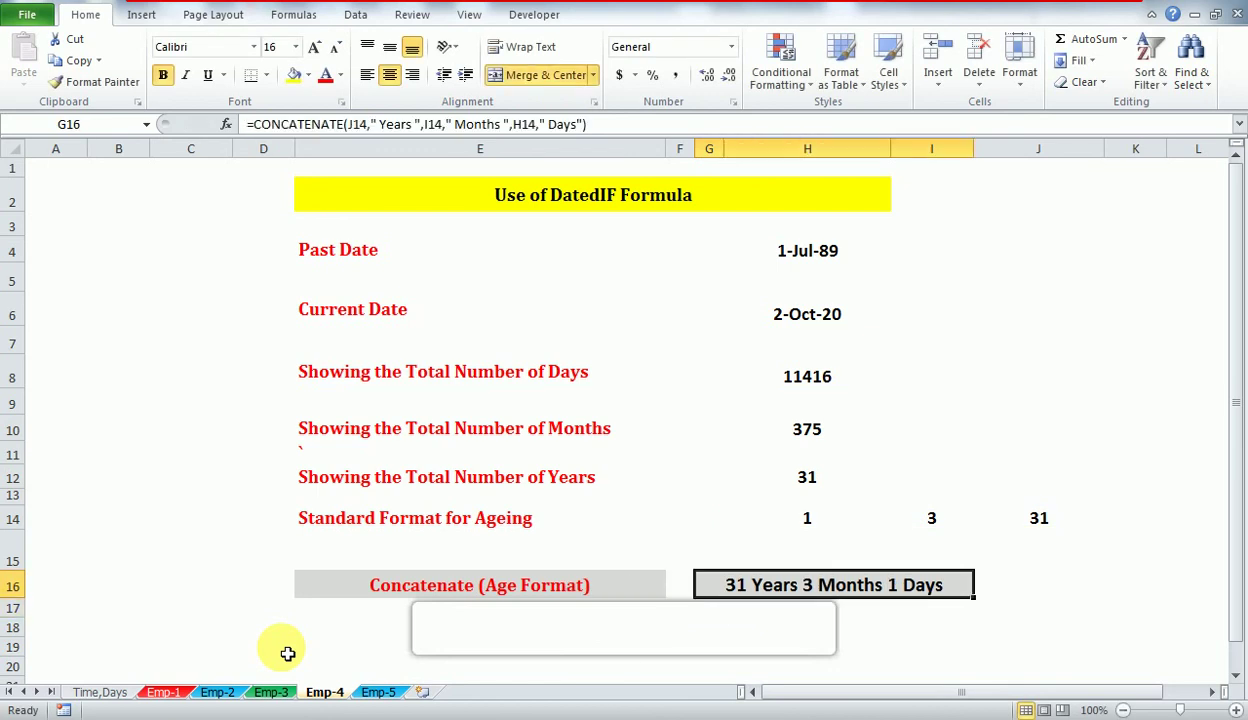
pyautogui.press('Left')
pyautogui.press('Left')
pyautogui.press('Left')
pyautogui.press('Right')
pyautogui.press('Right')
pyautogui.press('Right')
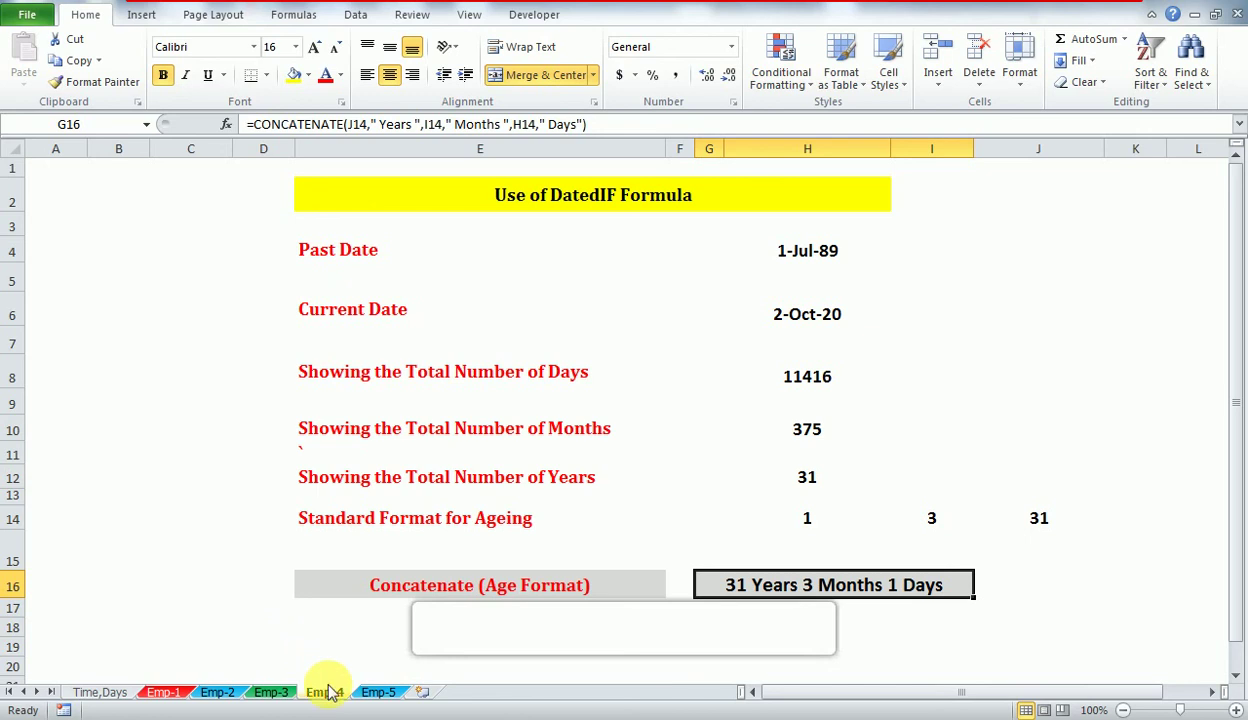
# - Check the fifth topic in C15 of the Time,Days sheet and open the Emp-5 sheet
pyautogui.click(110, 692)
pyautogui.click(282, 560)
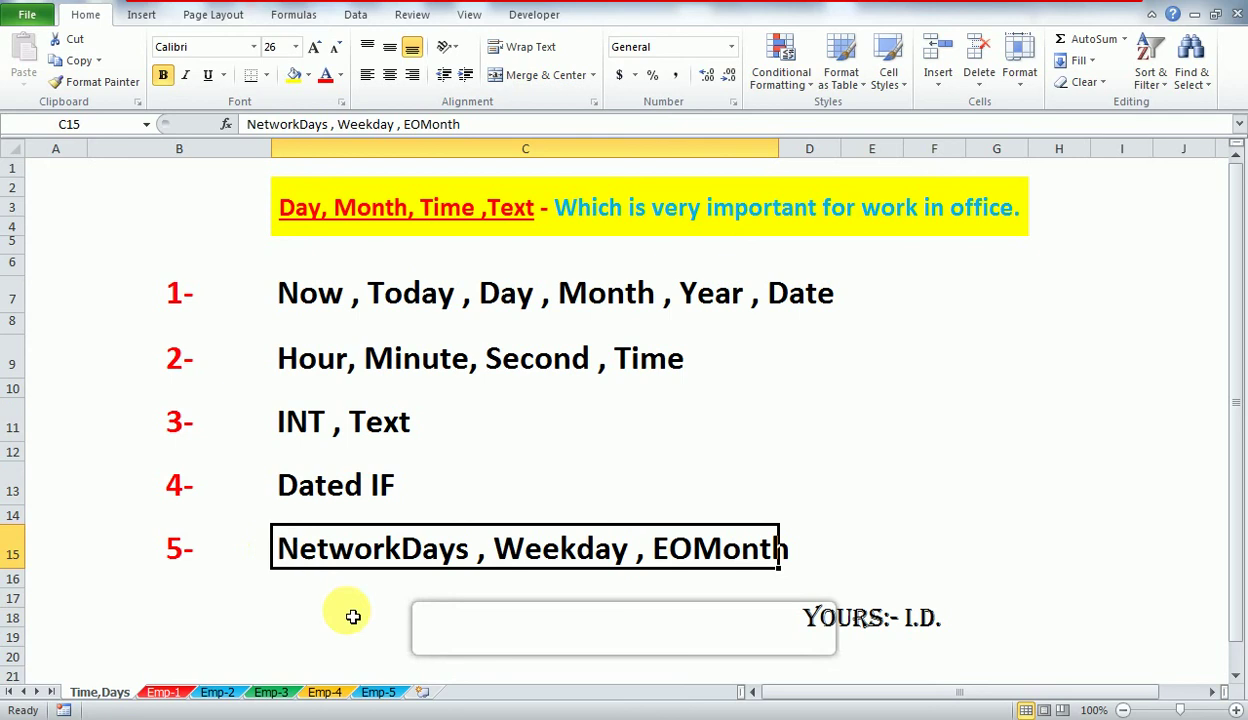
pyautogui.click(380, 694)
# - Examine the Days/Month Function title, the column headings and the function labels in column E of the Emp-5 sheet
pyautogui.press('Up')
pyautogui.press('Up')
pyautogui.press('Up')
pyautogui.press('Up')
pyautogui.press('Right')
pyautogui.press('Down')
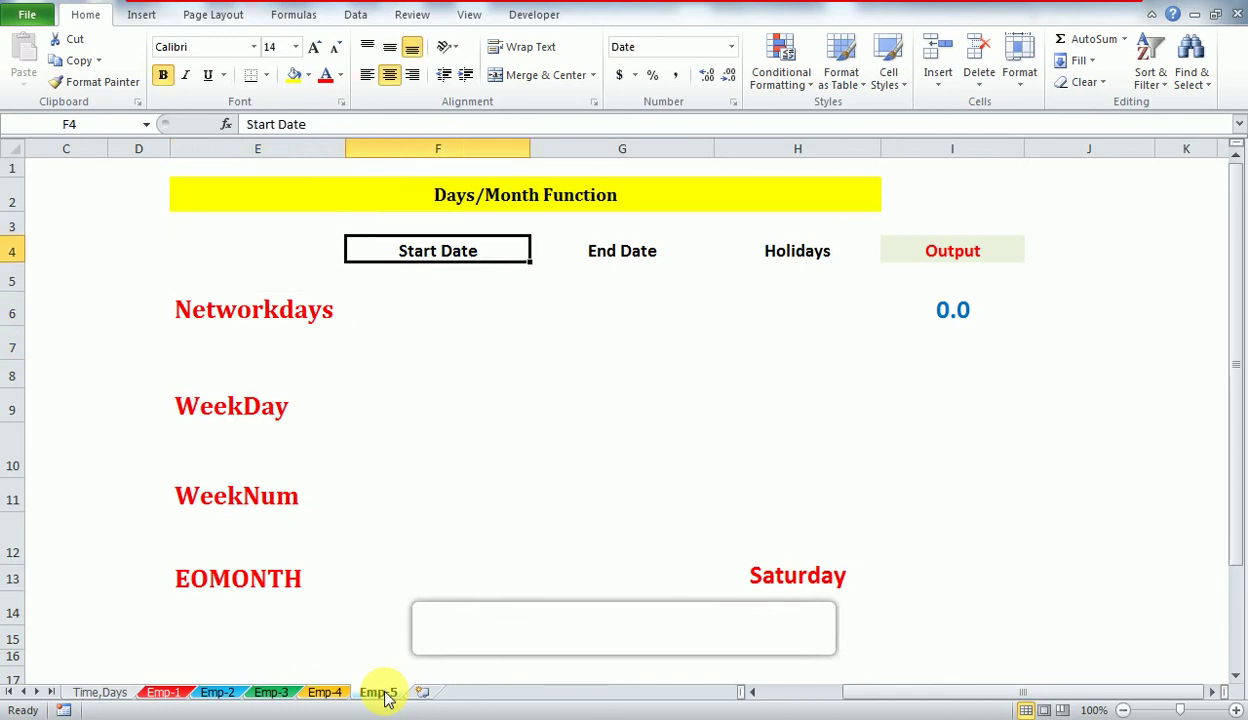
pyautogui.press('Up')
pyautogui.press('Up')
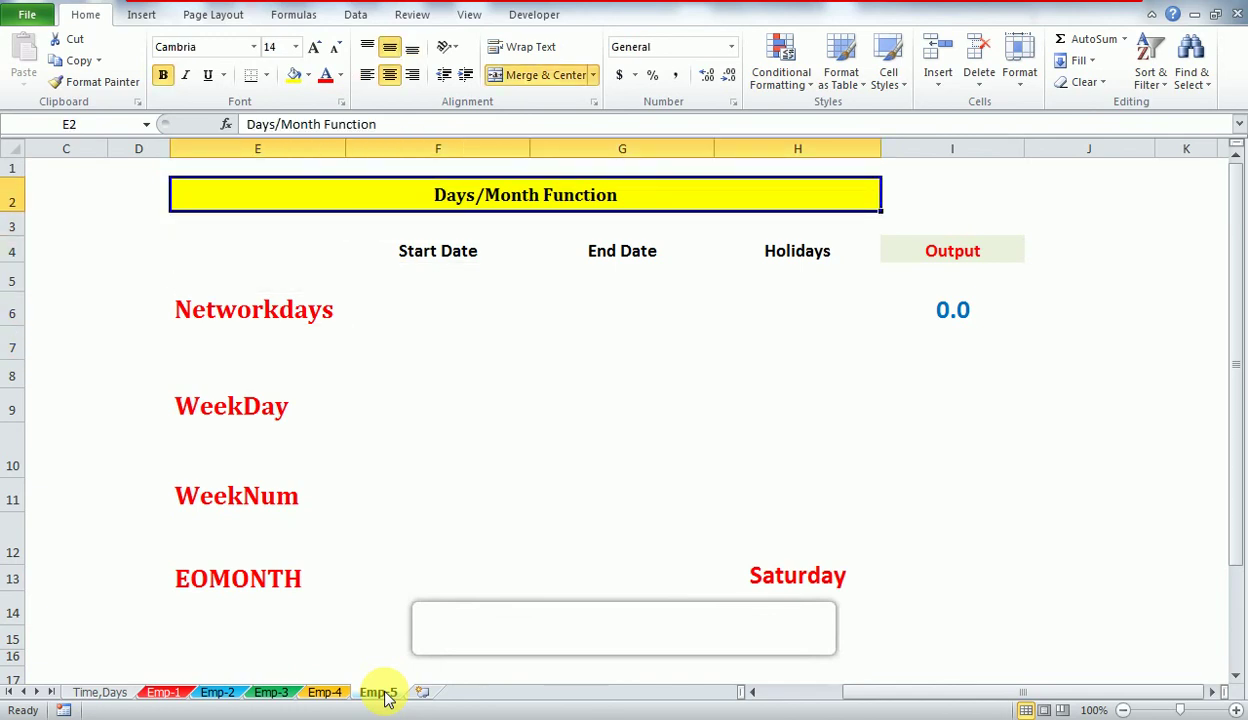
pyautogui.press('Down')
pyautogui.press('Down')
pyautogui.press('Left')
pyautogui.press('Down')
pyautogui.press('Down')
pyautogui.press('Down')
pyautogui.press('Down')
pyautogui.press('Down')
pyautogui.press('Down')
pyautogui.press('Down')
pyautogui.press('Down')
pyautogui.press('Up')
pyautogui.press('Right')
pyautogui.press('Up')
pyautogui.press('Up')
pyautogui.press('Up')
pyautogui.press('Up')
pyautogui.press('Up')
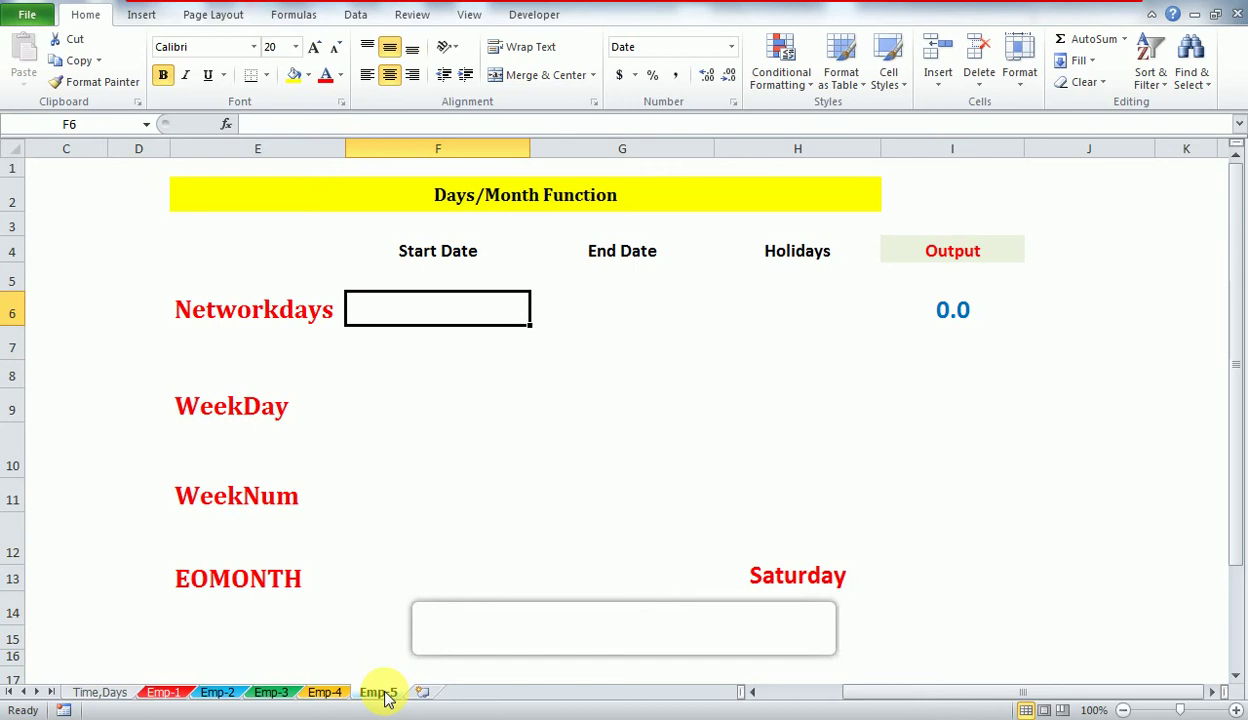
# - Enter the Networkdays start date 9/1/2020 in F6 and the end date 9/21/2020 in G6
pyautogui.write('9/1/2020')
pyautogui.press('Return')
pyautogui.press('Up')
pyautogui.press('Right')
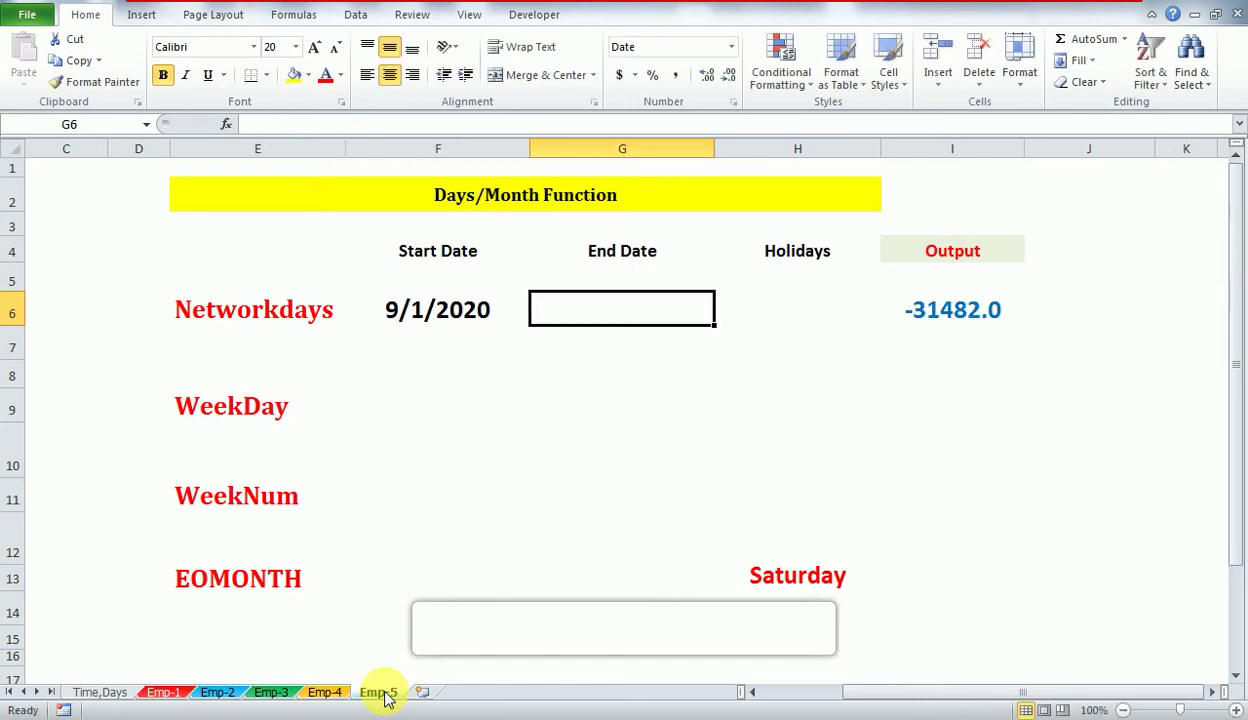
pyautogui.write('9/1')
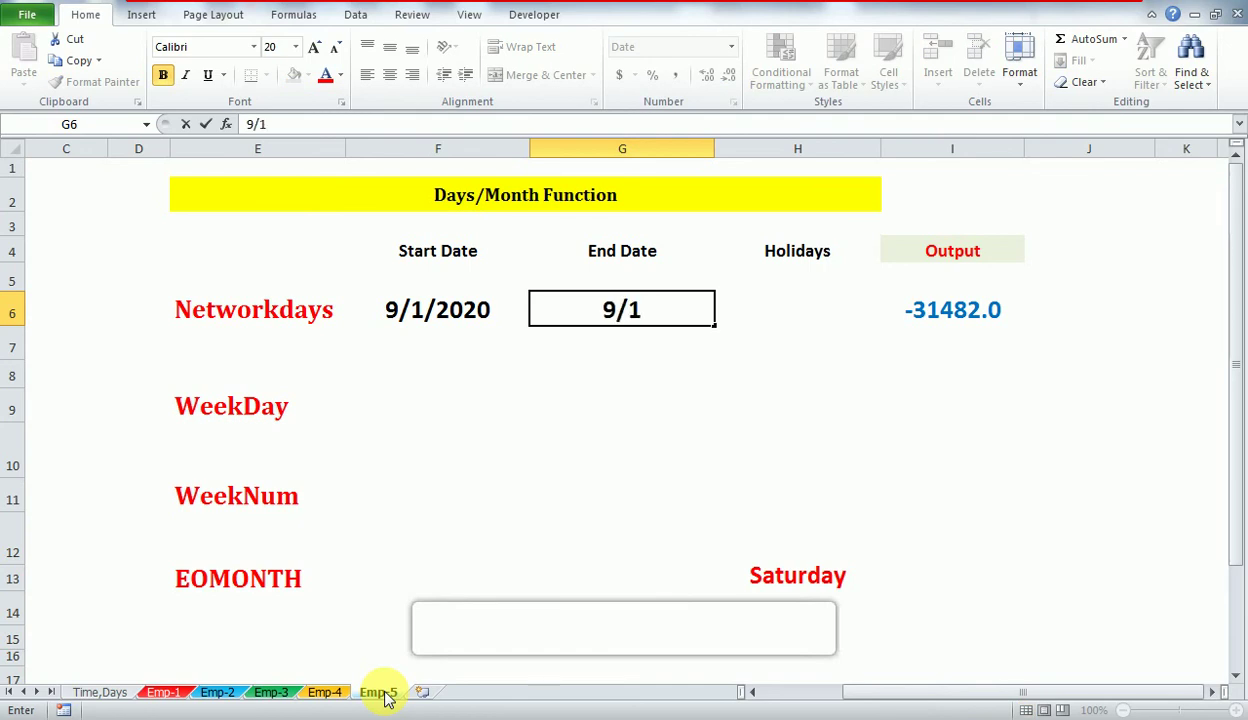
pyautogui.press('BackSpace')
pyautogui.write('21')
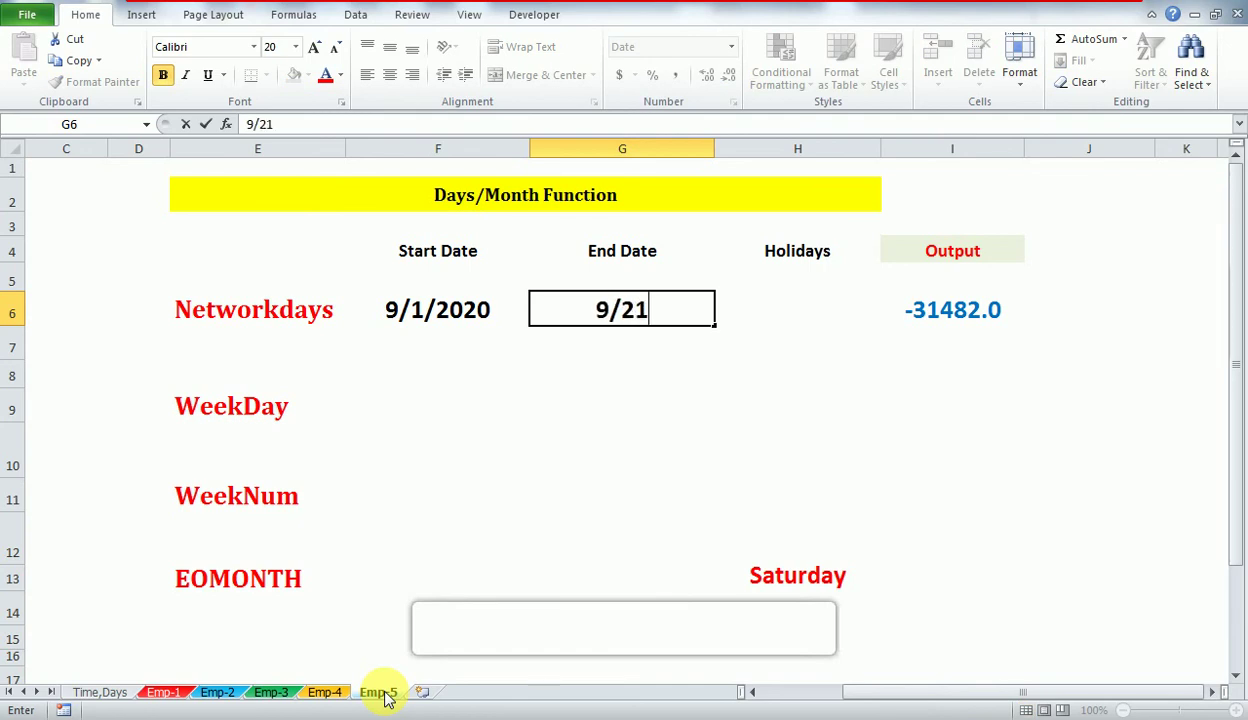
pyautogui.press('Return')
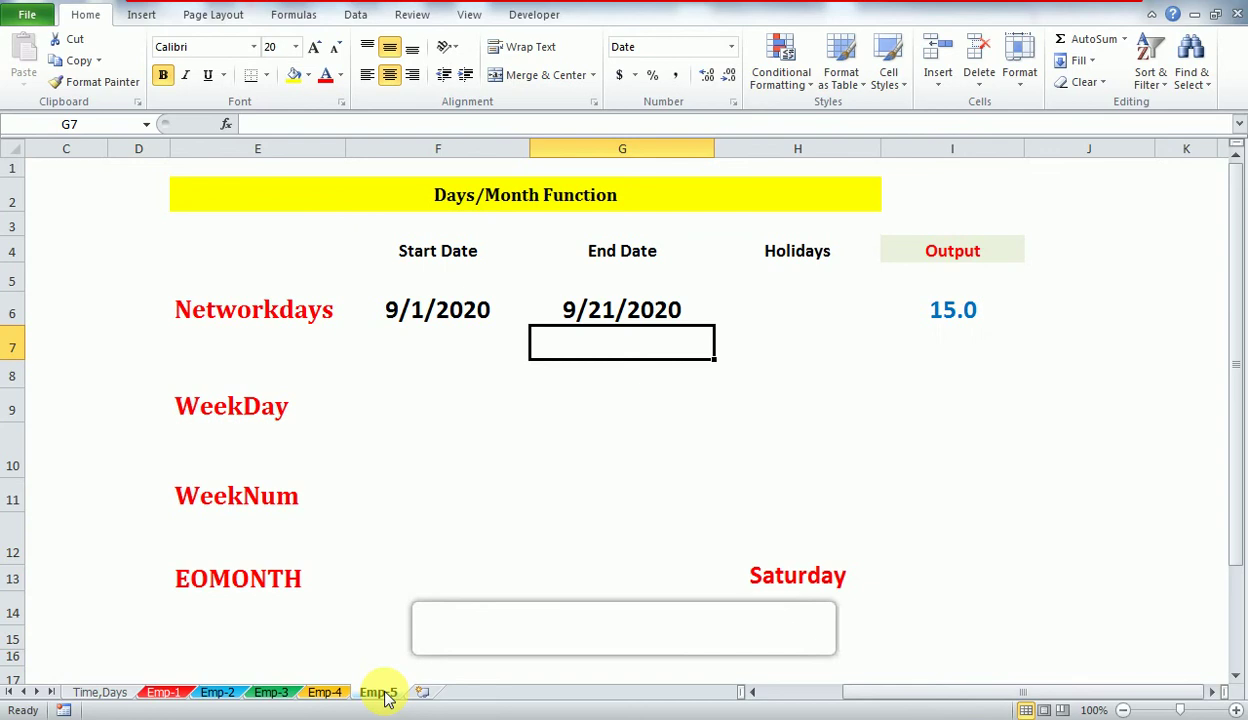
# - Enter =WEEKNUM(F6) in F11, using the Networkdays start date to get its week number
pyautogui.press('Up')
pyautogui.press('Left')
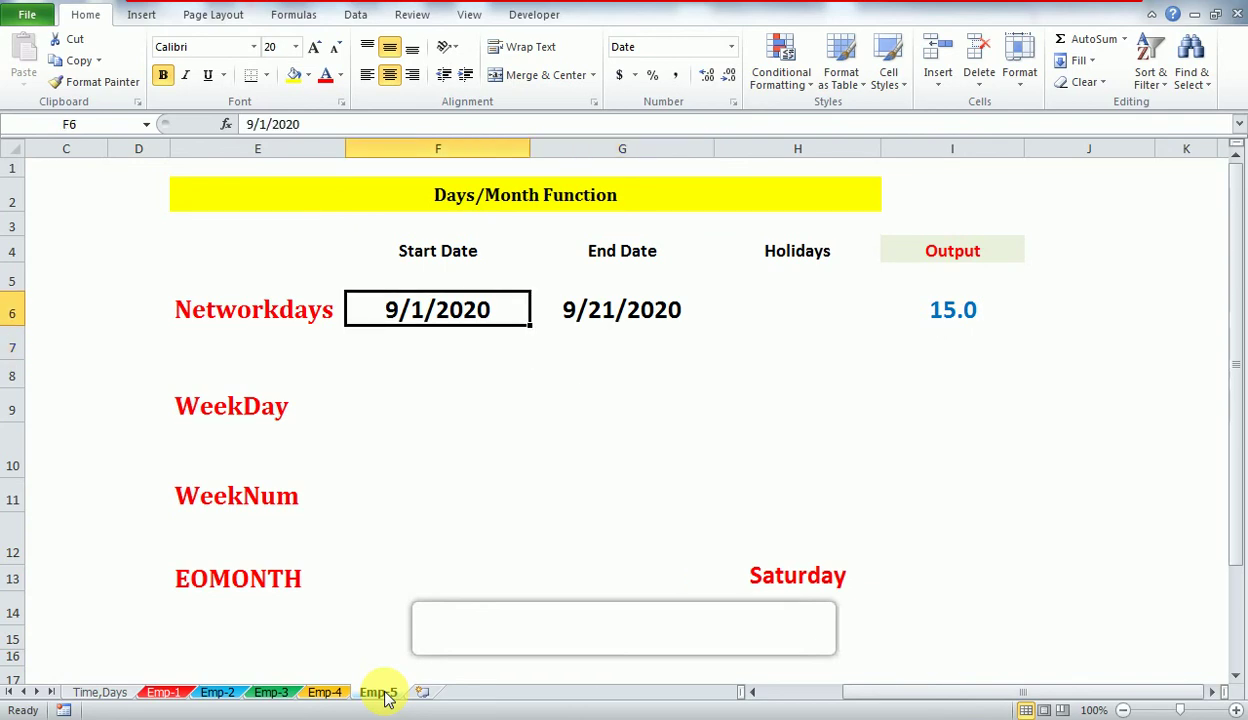
pyautogui.press('Down')
pyautogui.press('Down')
pyautogui.press('Down')
pyautogui.press('Down')
pyautogui.press('Down')
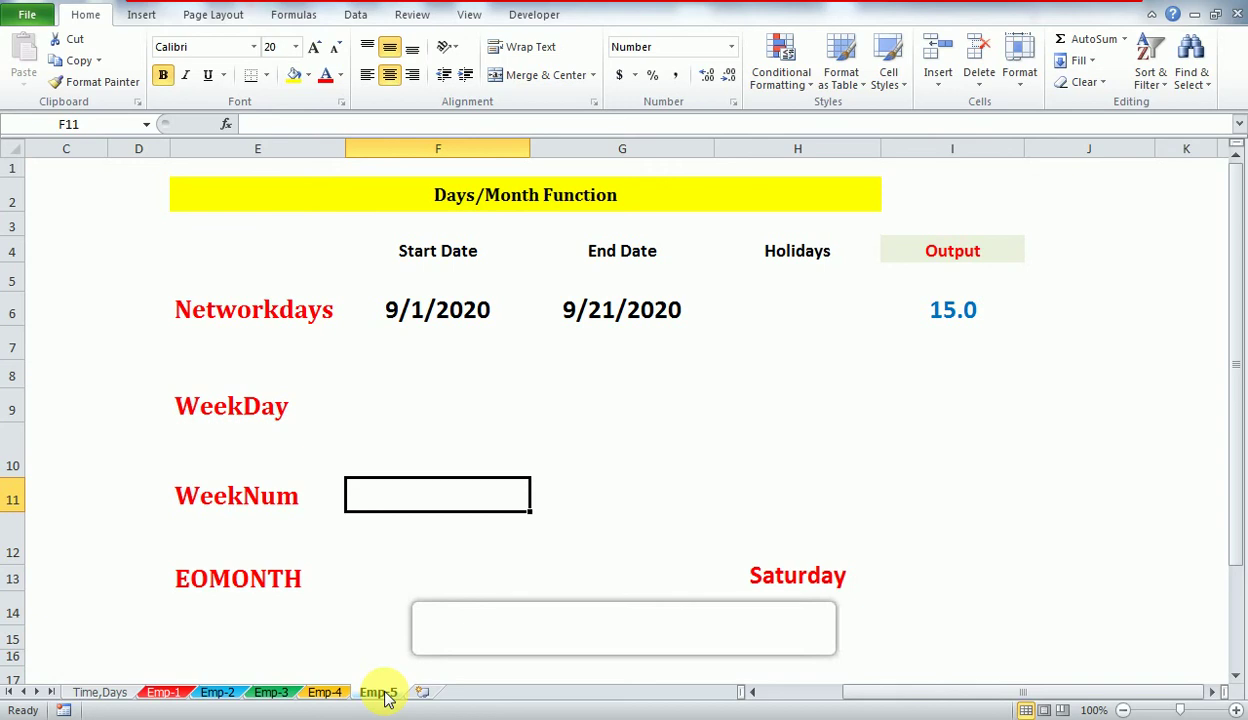
pyautogui.write('=we')
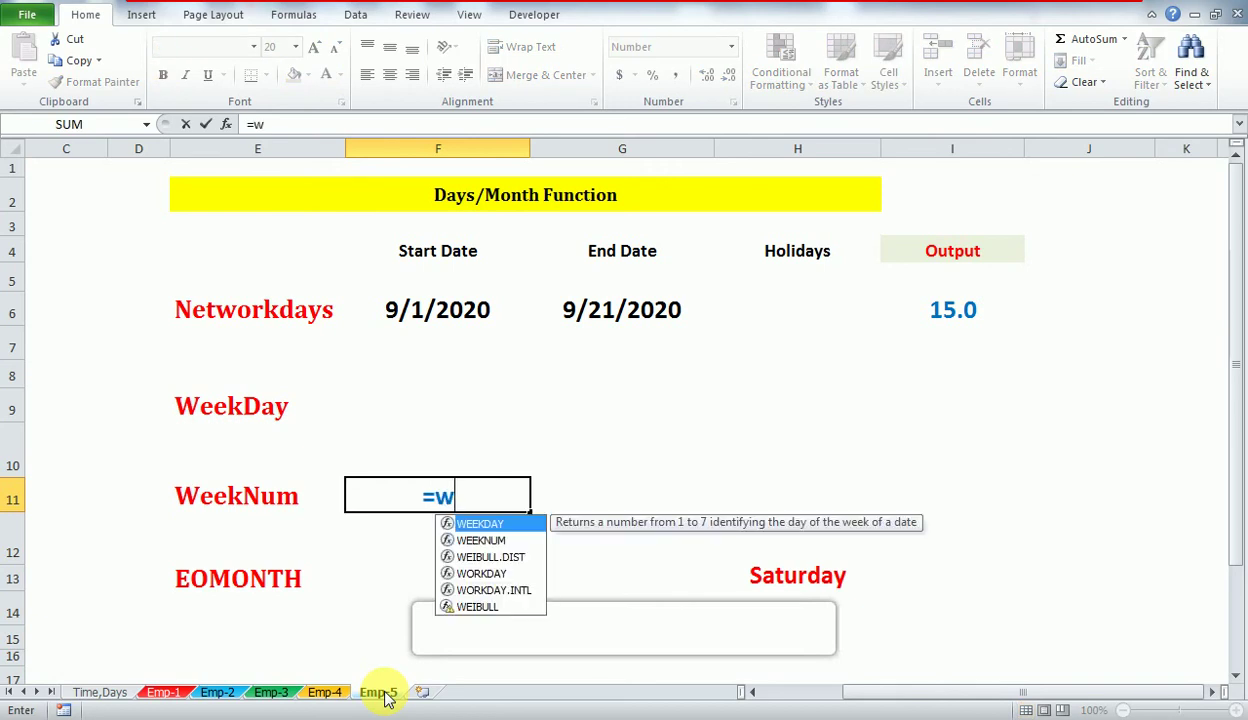
pyautogui.press('Down')
pyautogui.press('Down')
pyautogui.press('Up')
pyautogui.press('Tab')
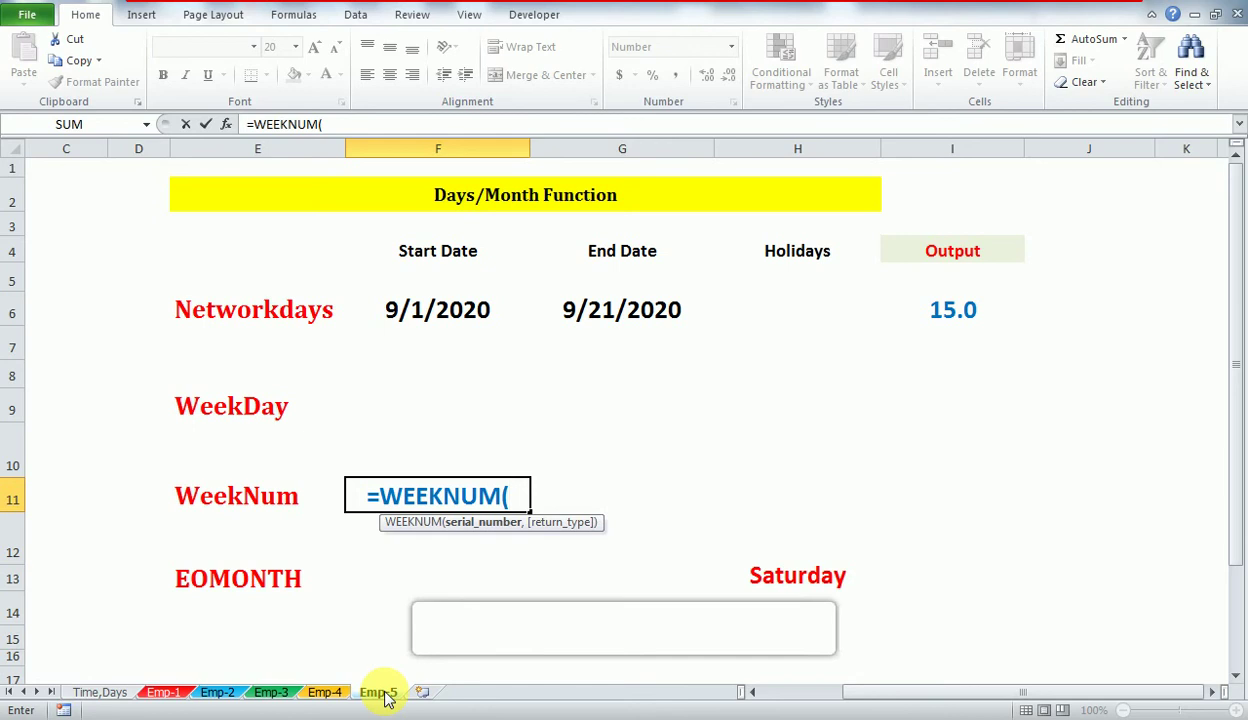
pyautogui.press('Up')
pyautogui.press('Up')
pyautogui.press('Up')
pyautogui.press('Up')
pyautogui.press('Up')
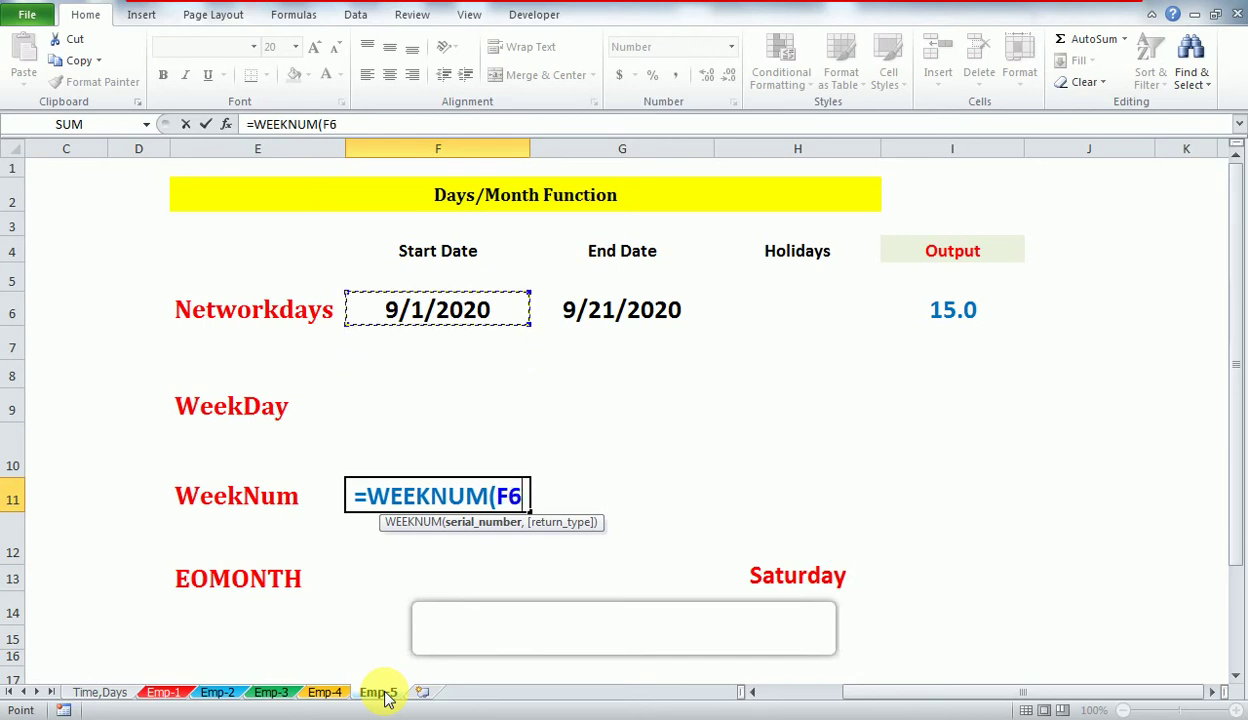
pyautogui.write(')')
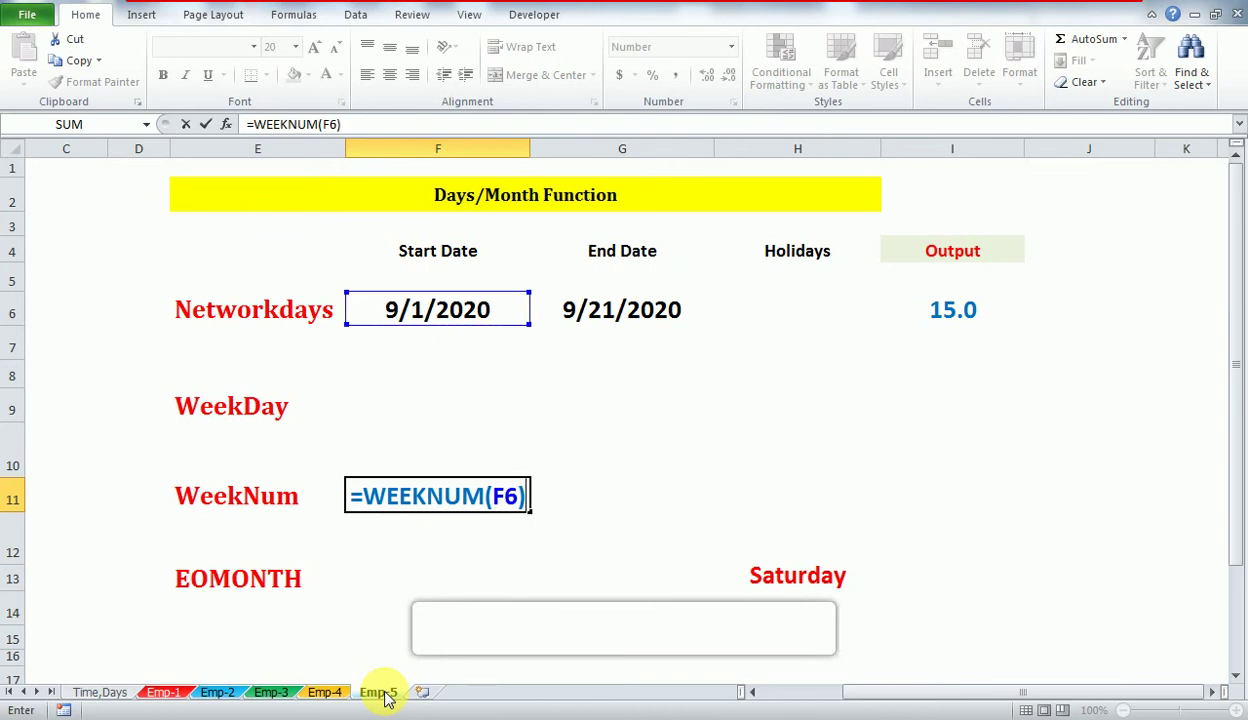
pyautogui.press('Return')
pyautogui.press('Up')
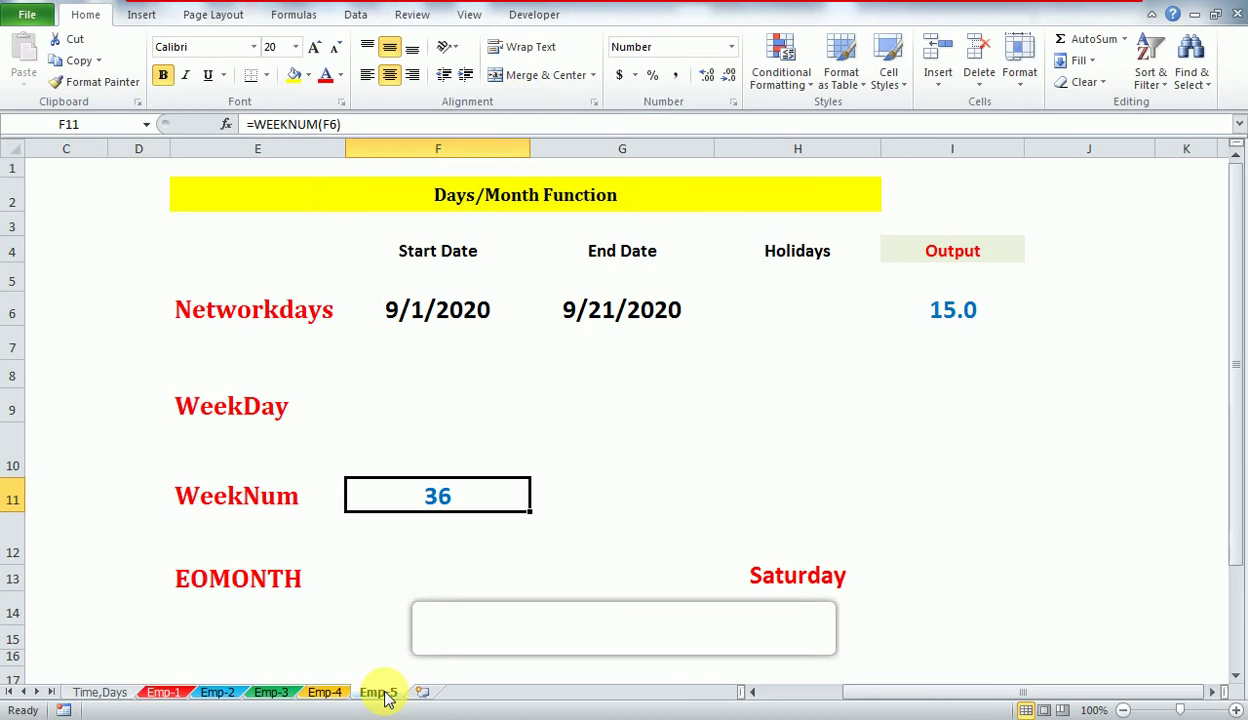
# - Copy the WEEKNUM formula from F11 to G11 and check that it refers to the end date in G6
pyautogui.hotkey('ctrl', 'c')
pyautogui.press('Right')
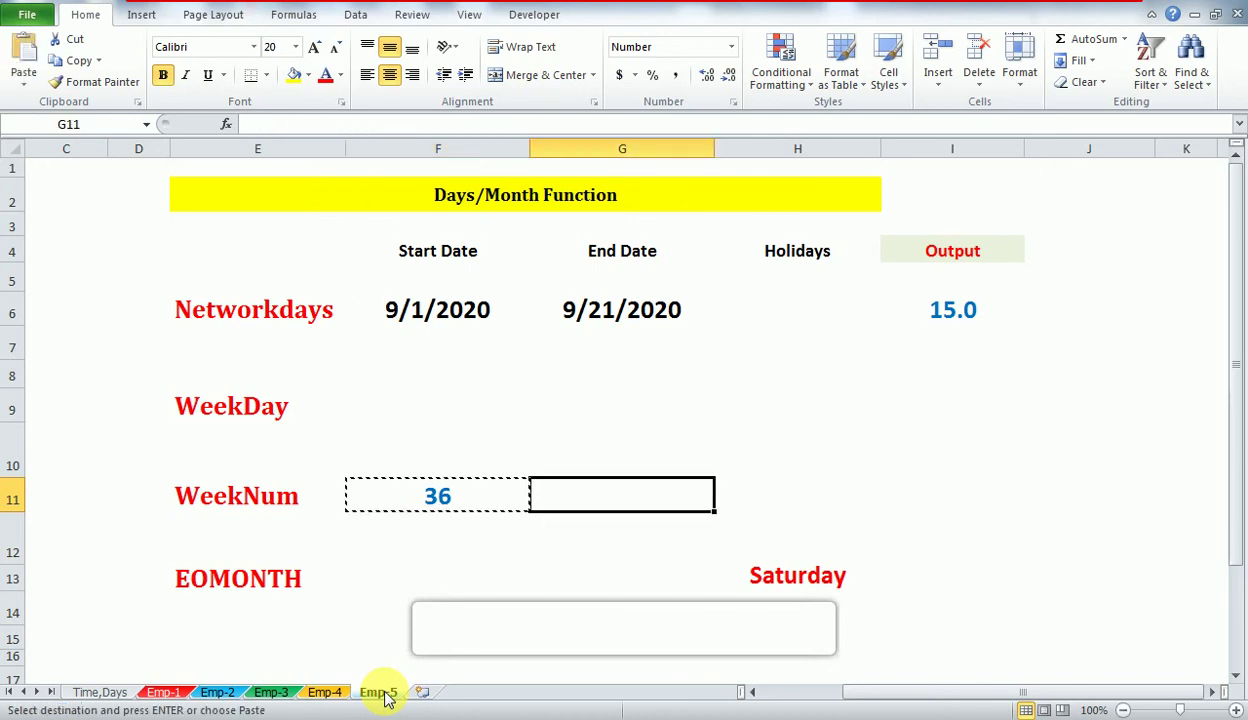
pyautogui.hotkey('ctrl', 'v')
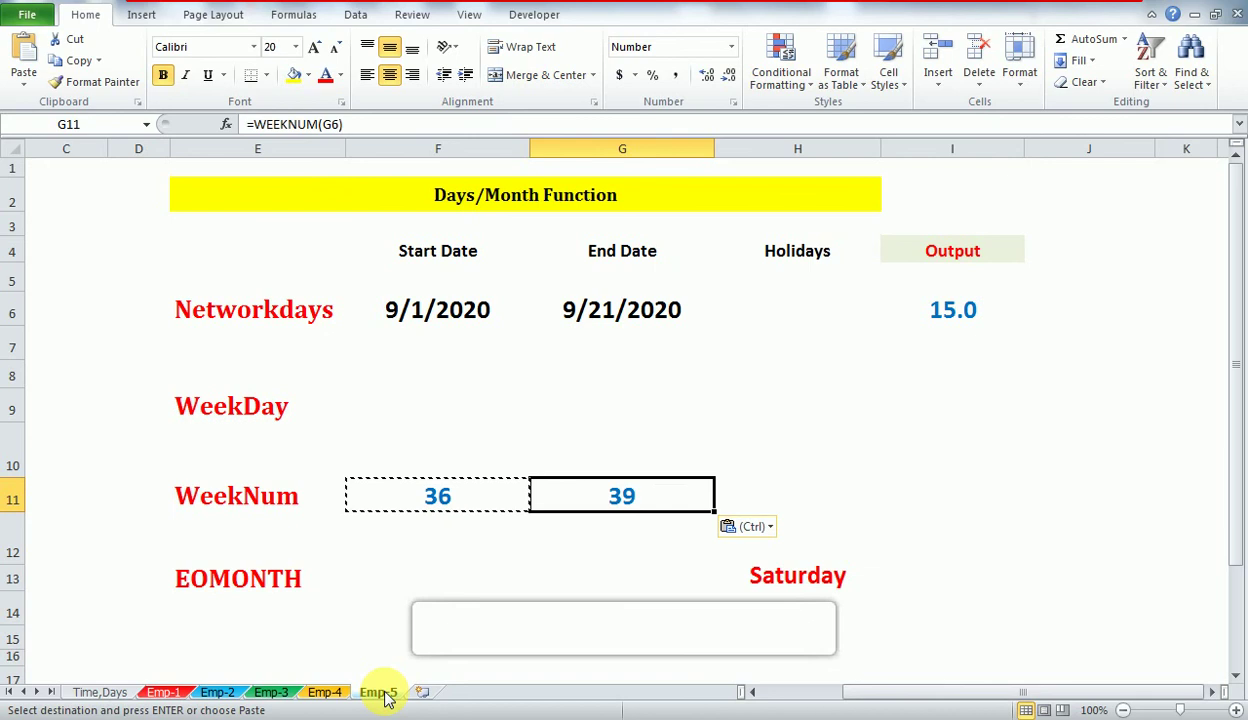
pyautogui.press('F2')
pyautogui.press('Escape')
pyautogui.press('Left')
pyautogui.press('Right')
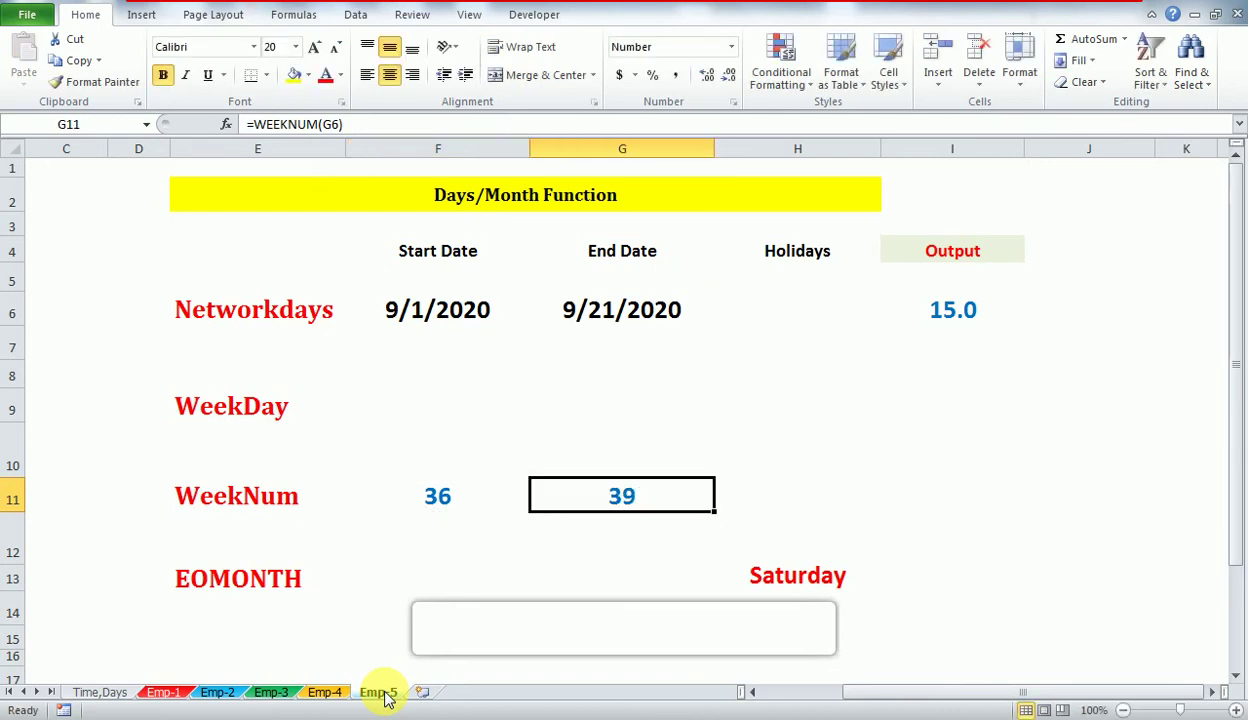
pyautogui.press('F2')
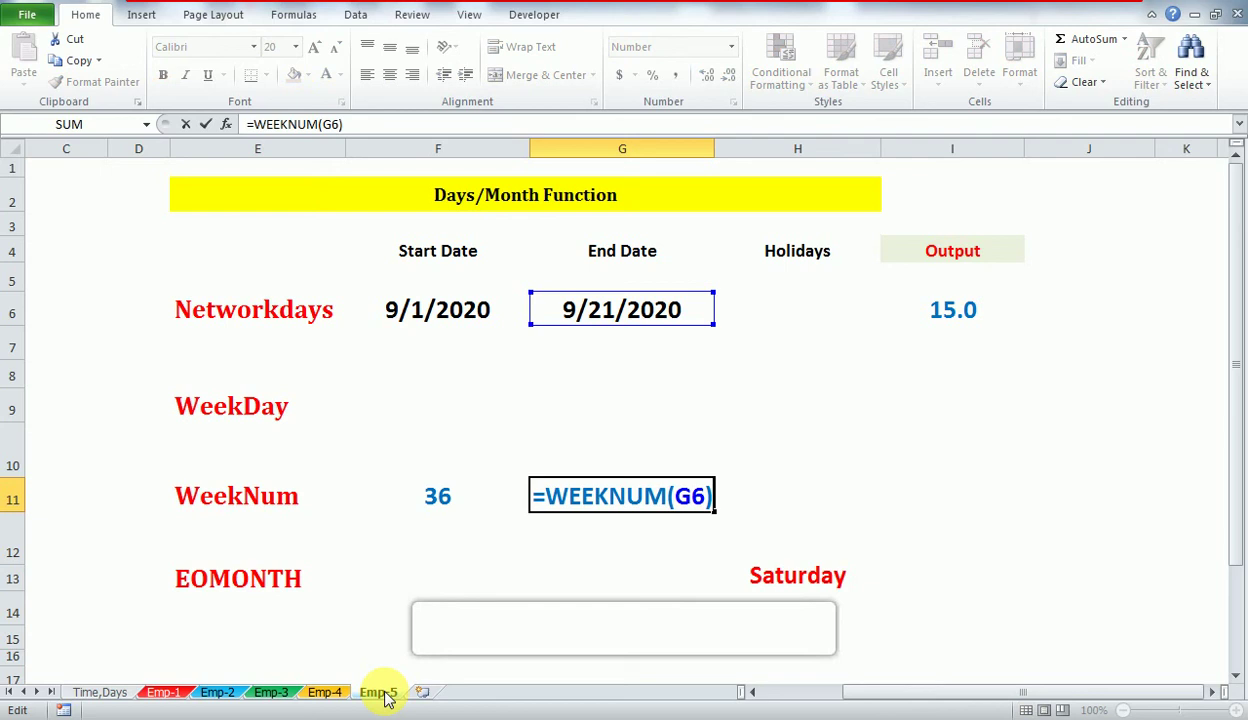
pyautogui.press('Escape')
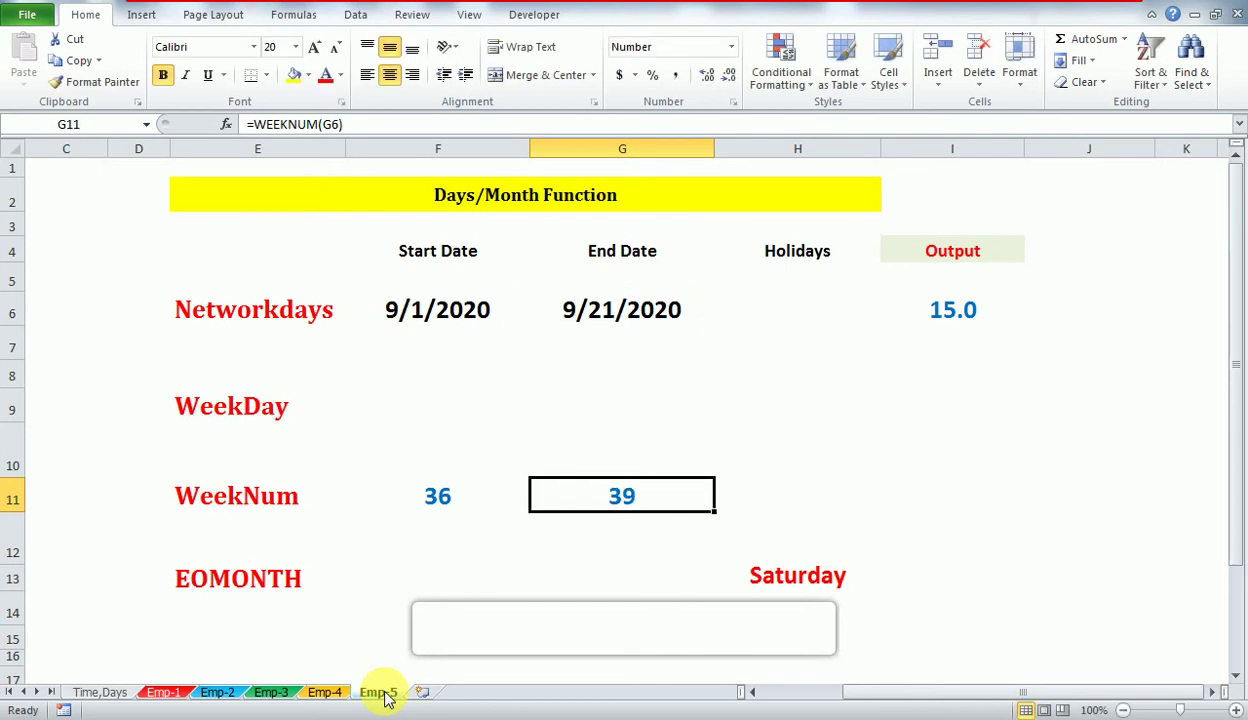
# - Examine the return_type options of the WEEKNUM formula in F11, such as 1 - Sunday and 2 - Monday, without keeping any change
pyautogui.press('Left')
pyautogui.press('Up')
pyautogui.press('Down')
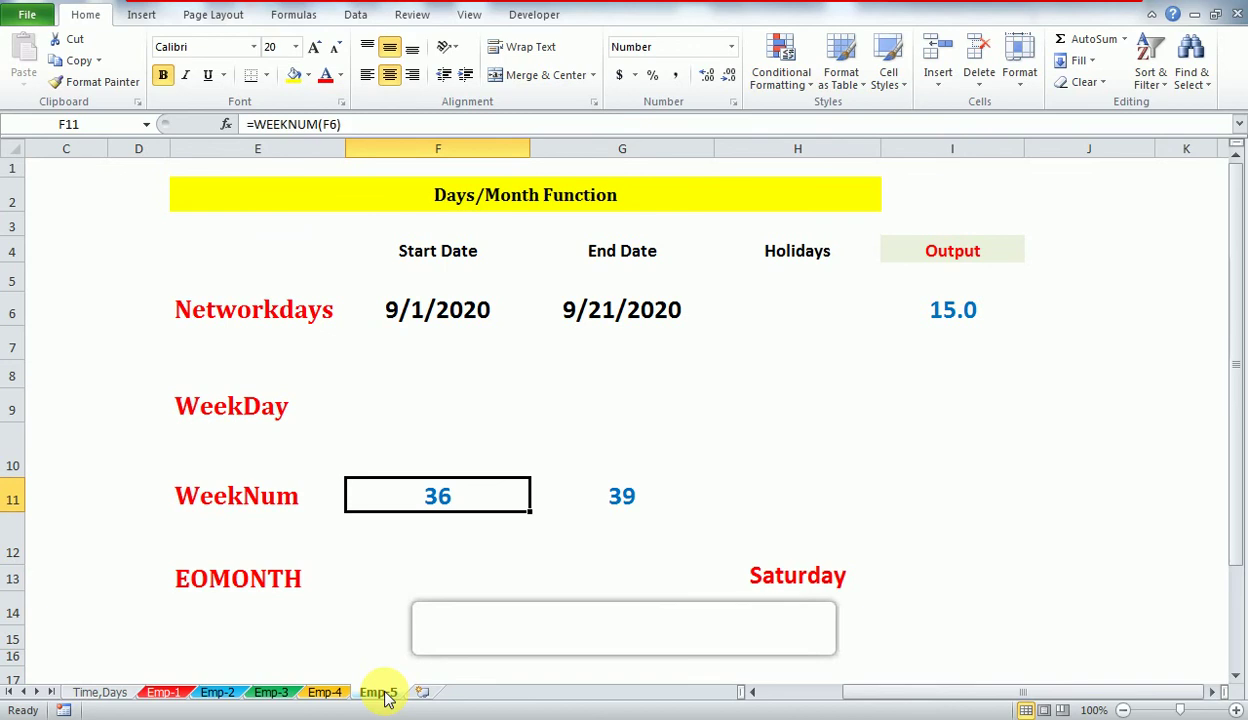
pyautogui.press('F2')
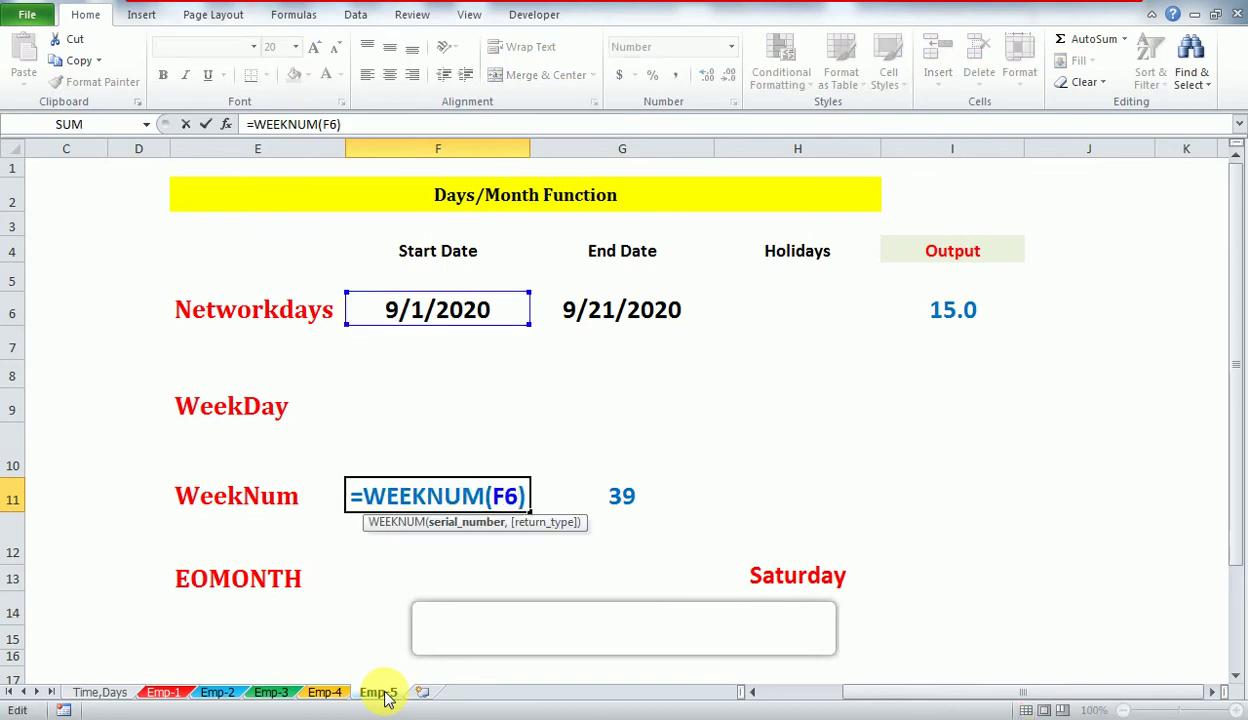
pyautogui.write(',')
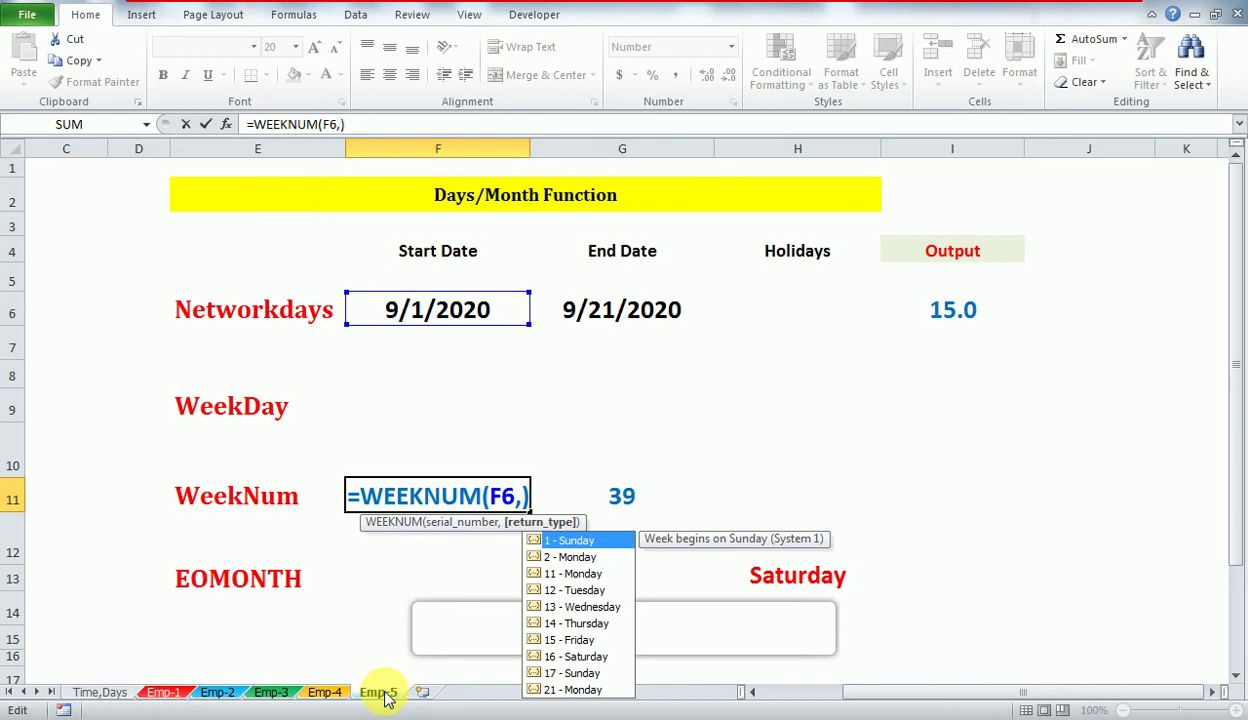
pyautogui.press('Down')
pyautogui.press('Down')
pyautogui.press('Up')
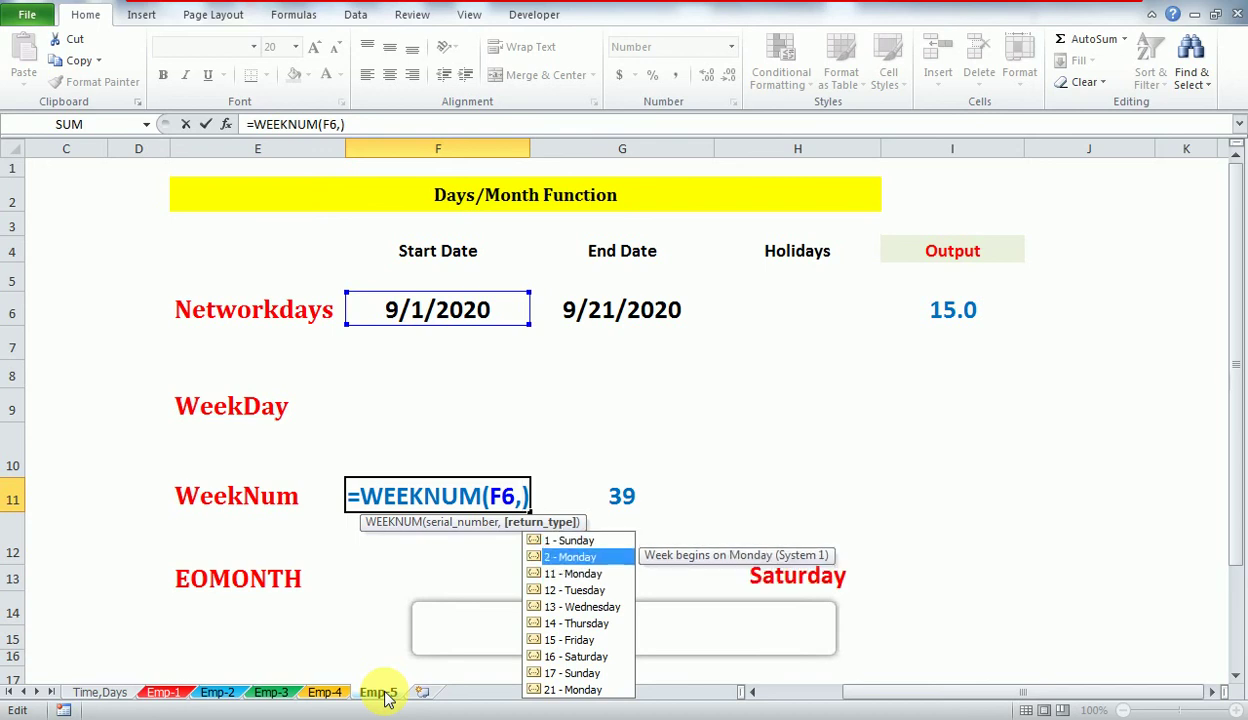
pyautogui.press('Tab')
pyautogui.hotkey('ctrl', 'Return')
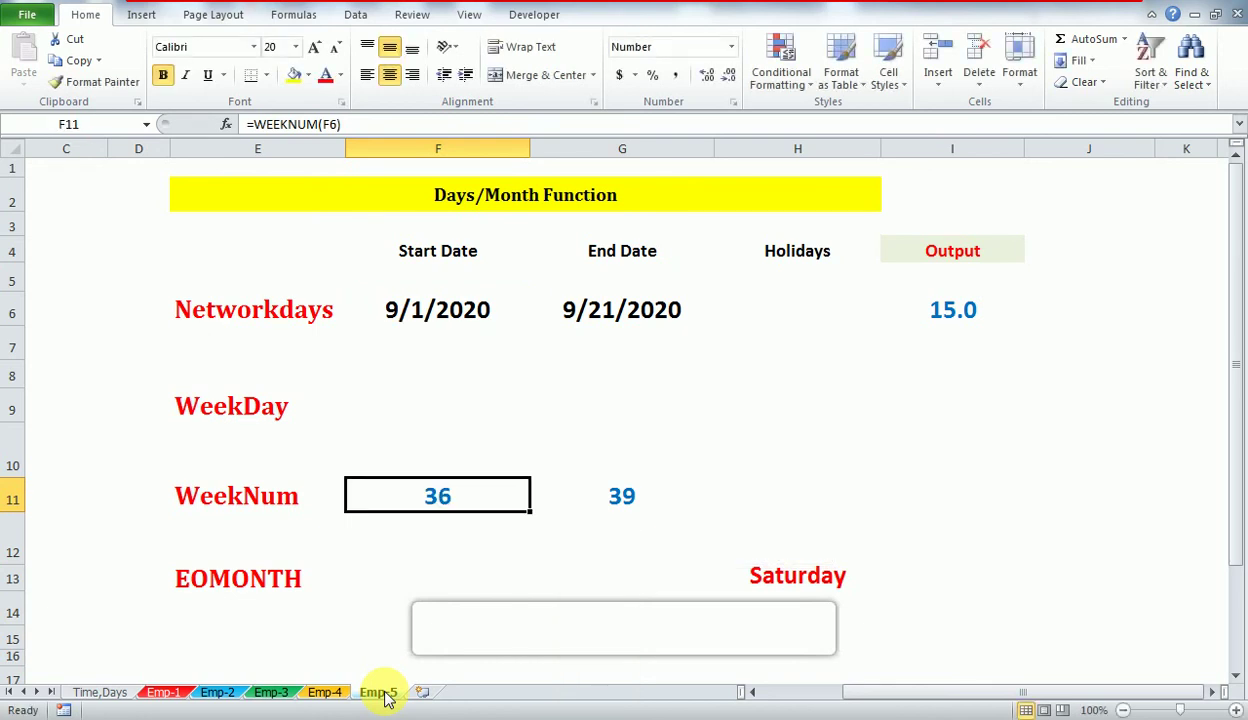
# - Enter =WEEKDAY(F6,1) in F9 for the start date, with the week numbered from Sunday as 1 through Saturday as 7
pyautogui.press('Up')
pyautogui.press('Up')
pyautogui.write('=')
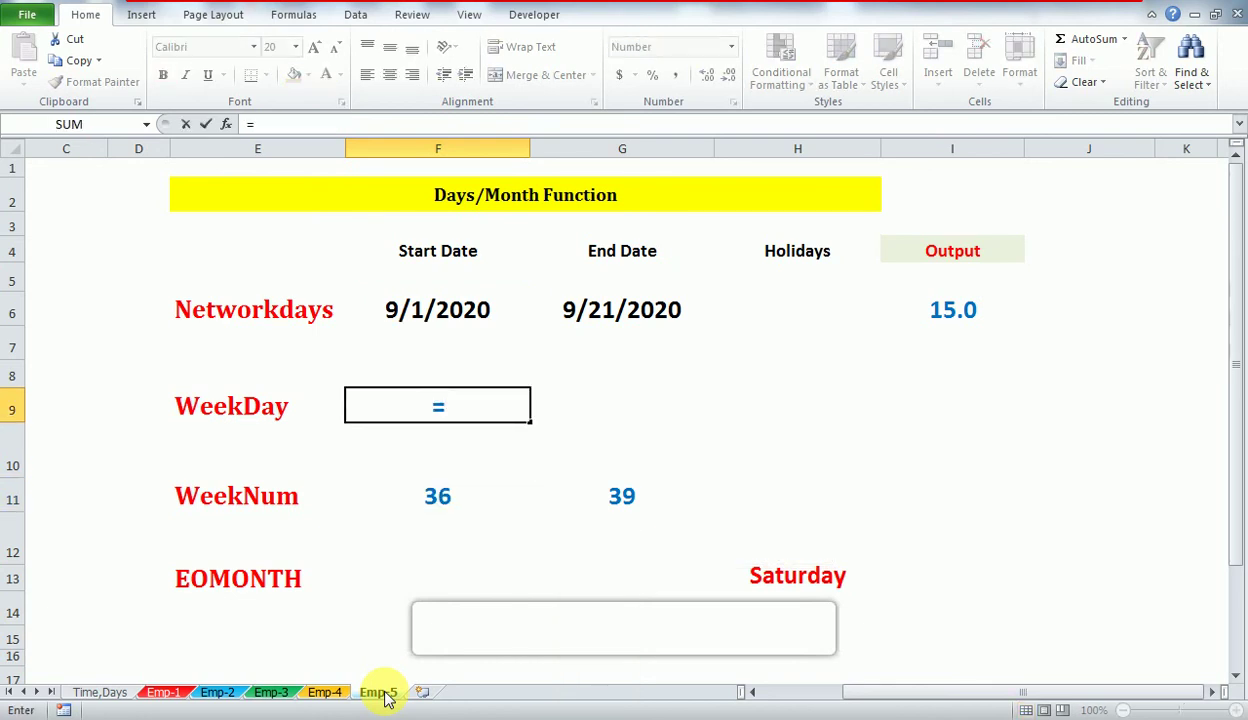
pyautogui.write('w')
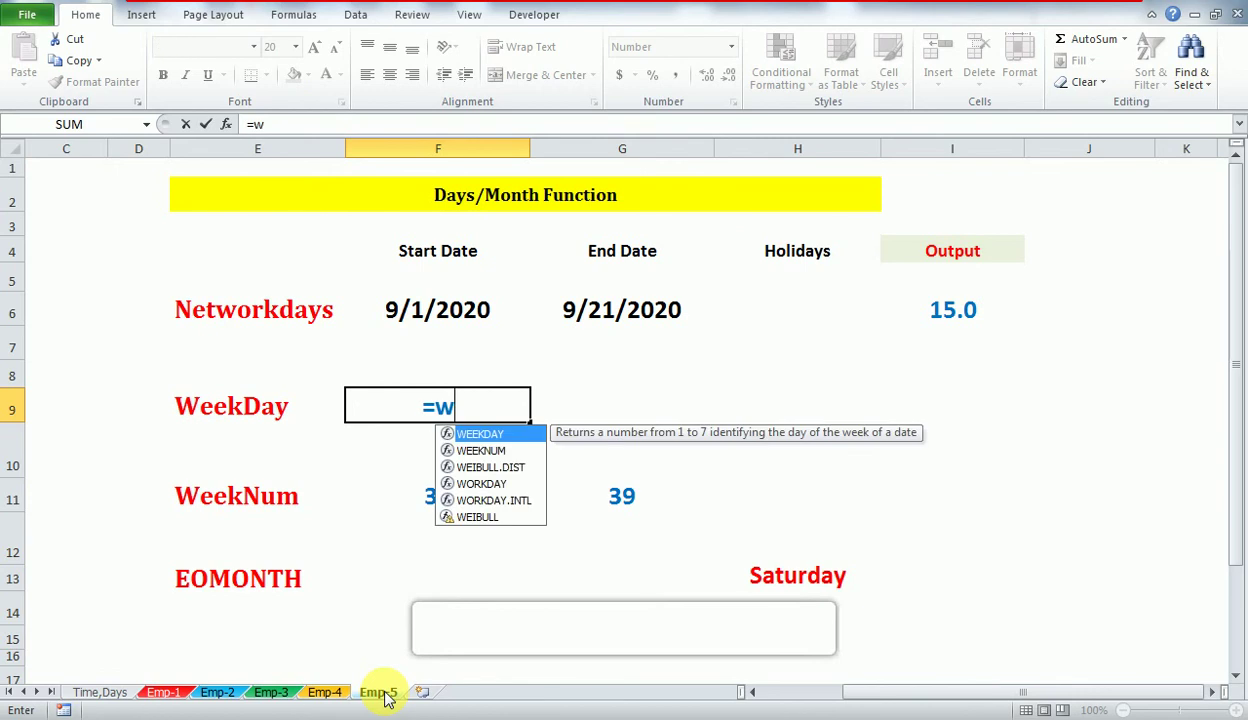
pyautogui.press('Tab')
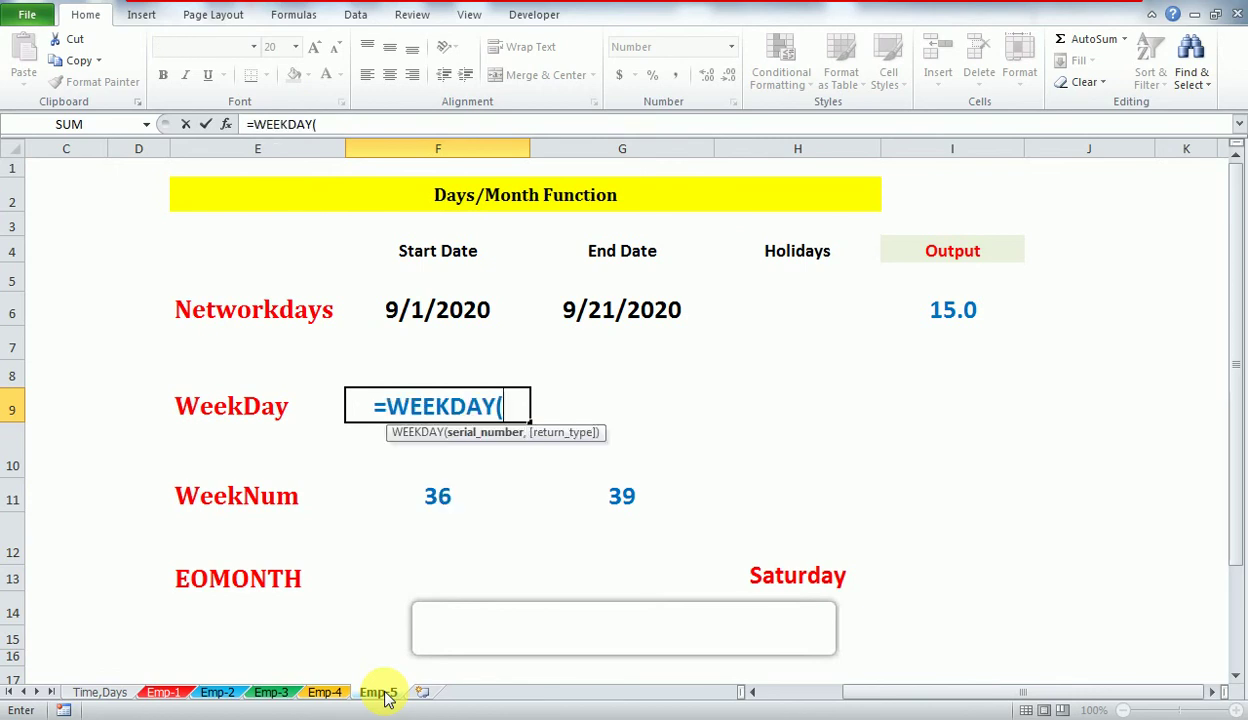
pyautogui.press('Up')
pyautogui.press('Up')
pyautogui.press('Up')
pyautogui.write(',')
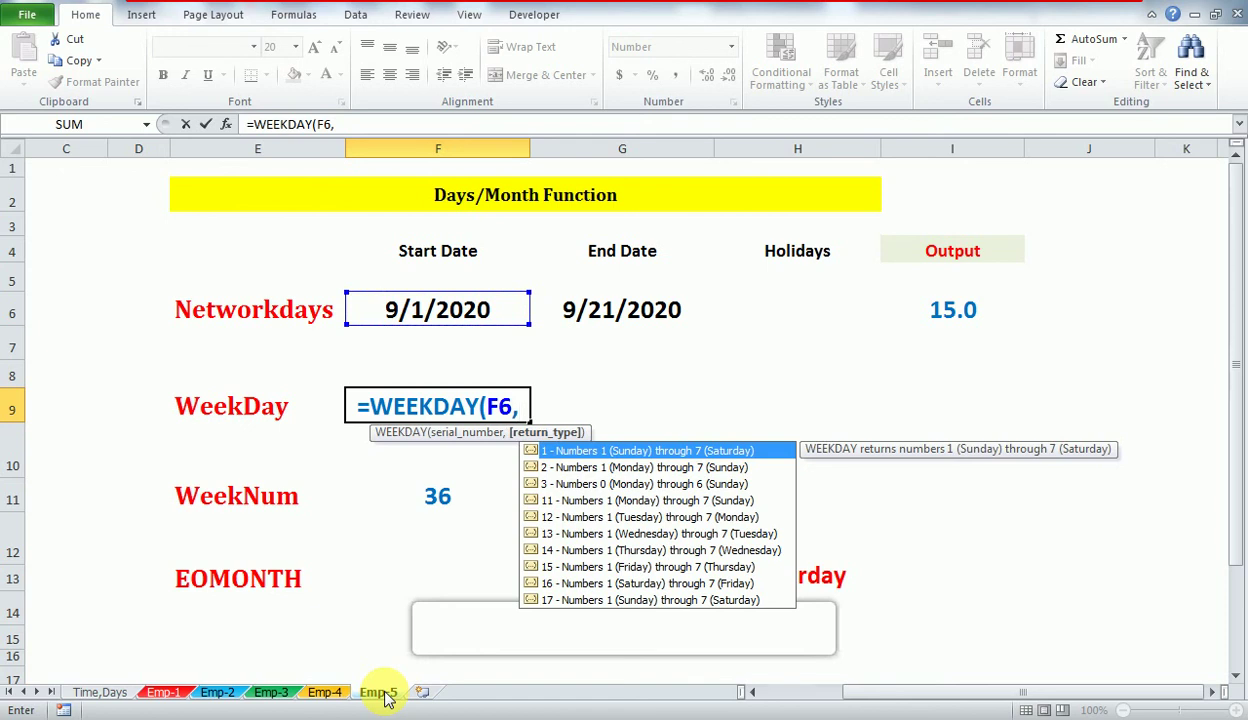
pyautogui.press('Down')
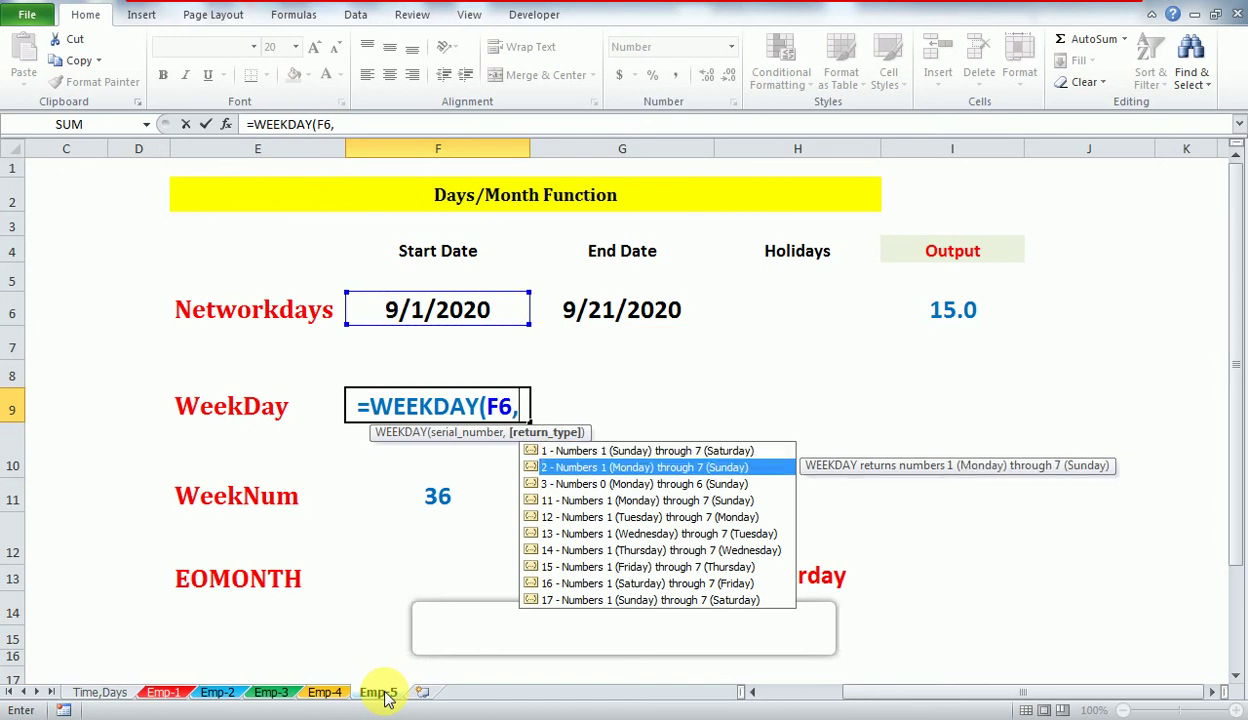
pyautogui.press('Up')
pyautogui.write('1)')
pyautogui.press('Return')
pyautogui.press('Up')
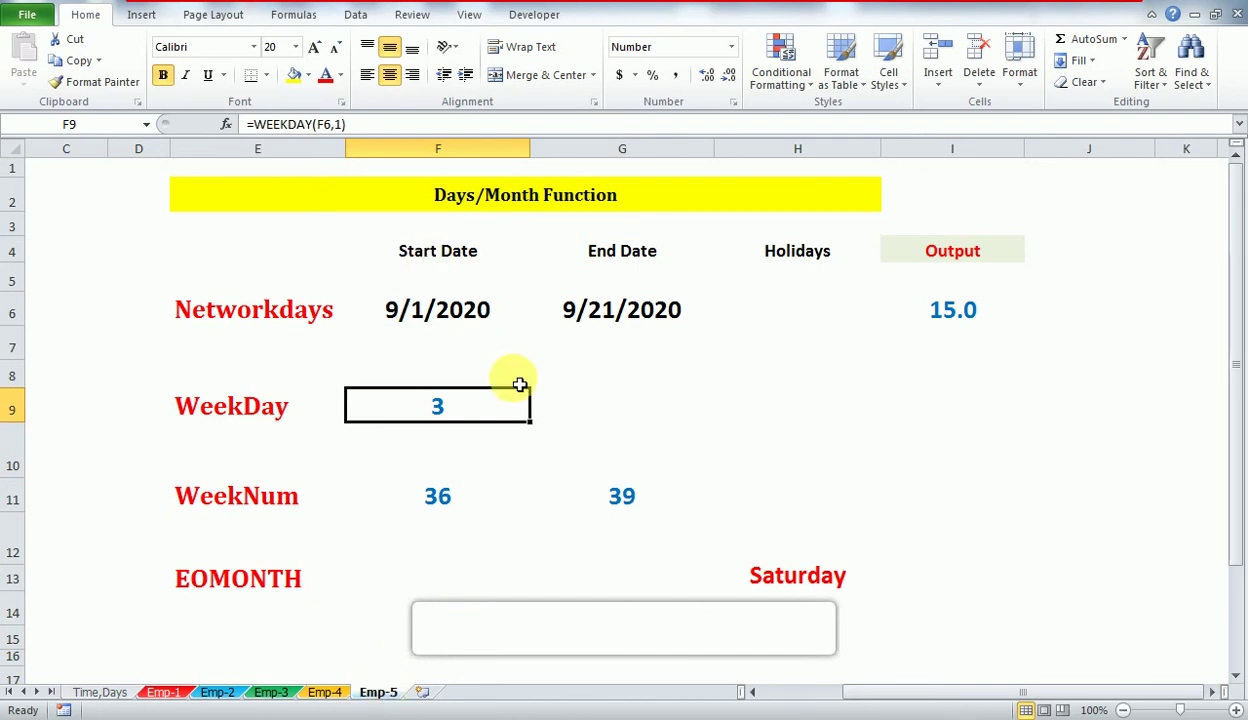
# - Check the weekday of September 1, 2020 in the system calendar against the WEEKDAY result in F9
pyautogui.click(1186, 716)
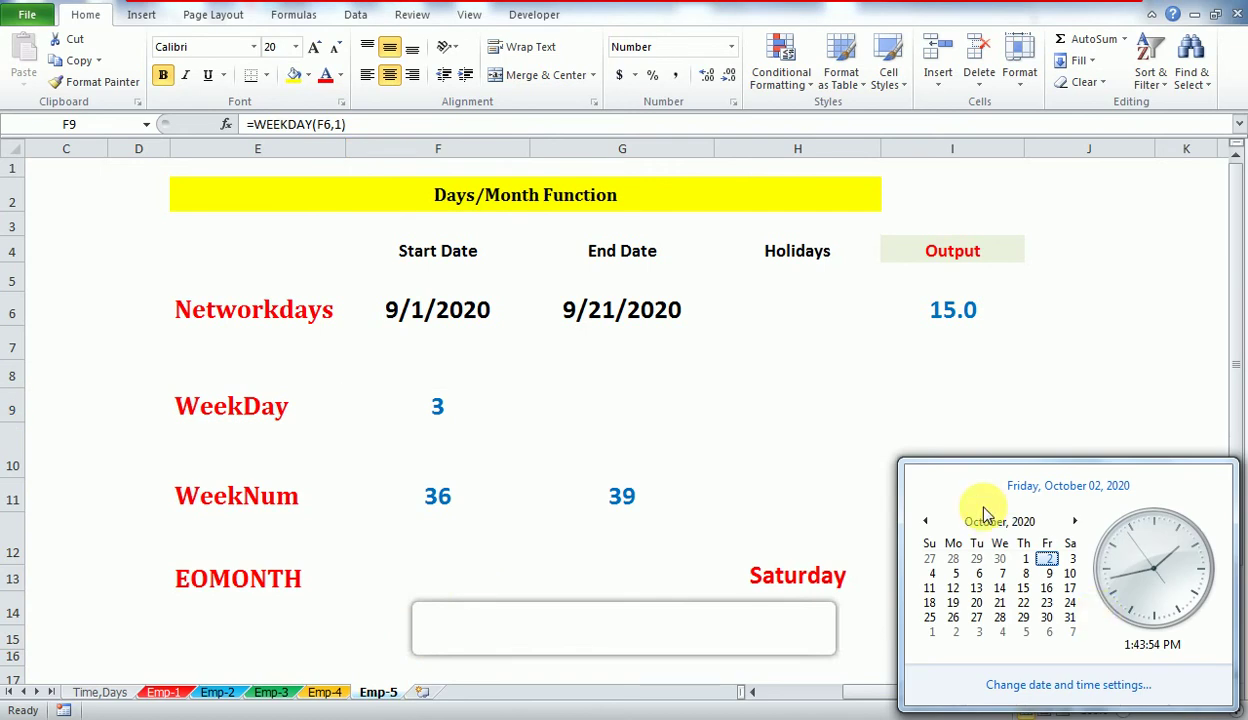
pyautogui.click(926, 526)
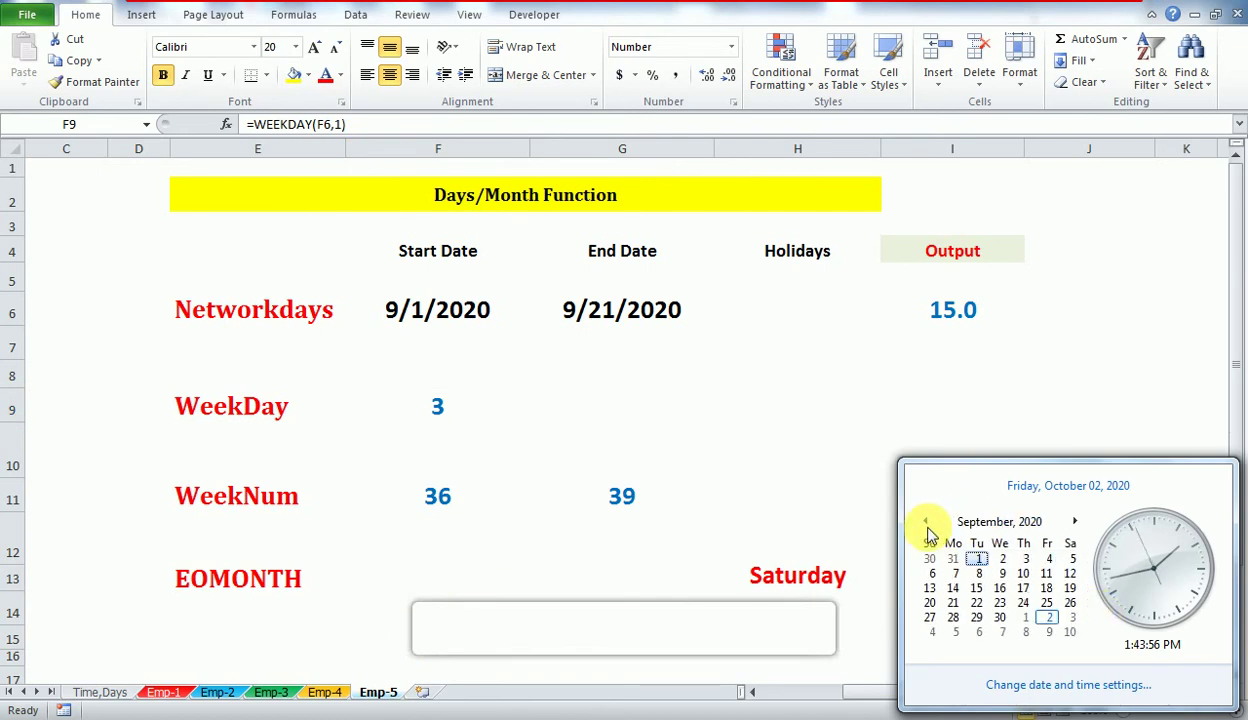
pyautogui.click(977, 561)
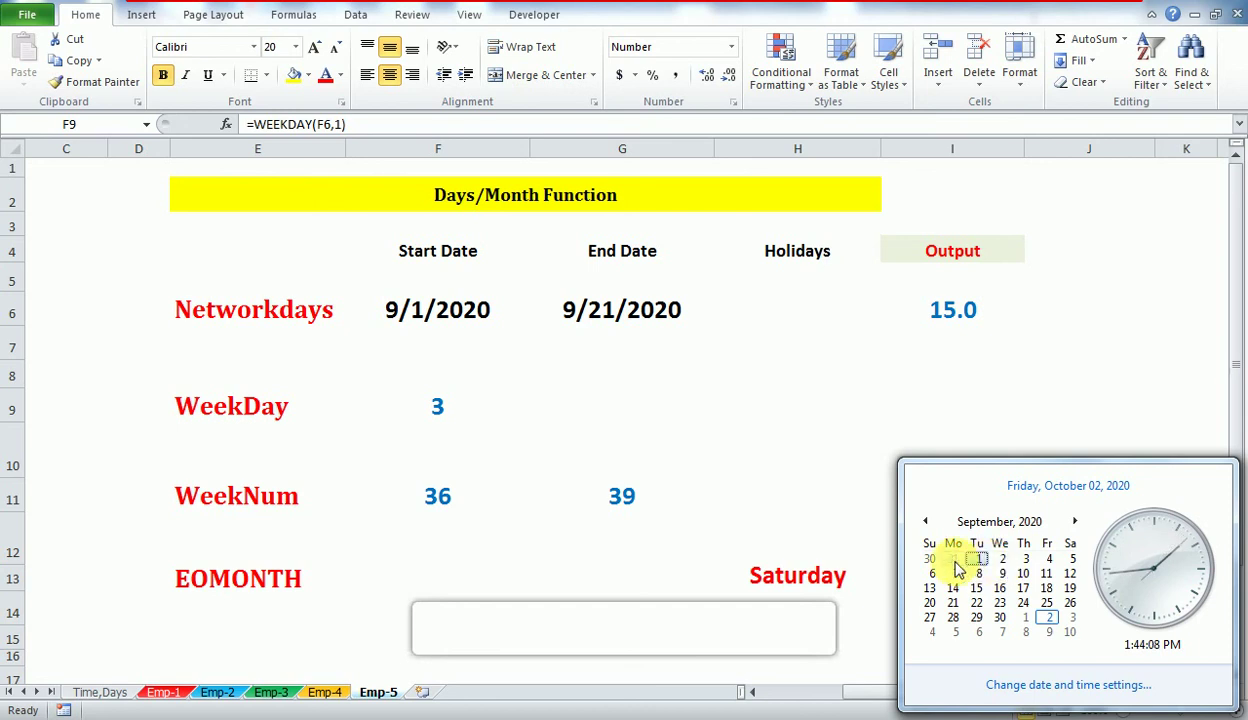
pyautogui.press('Escape')
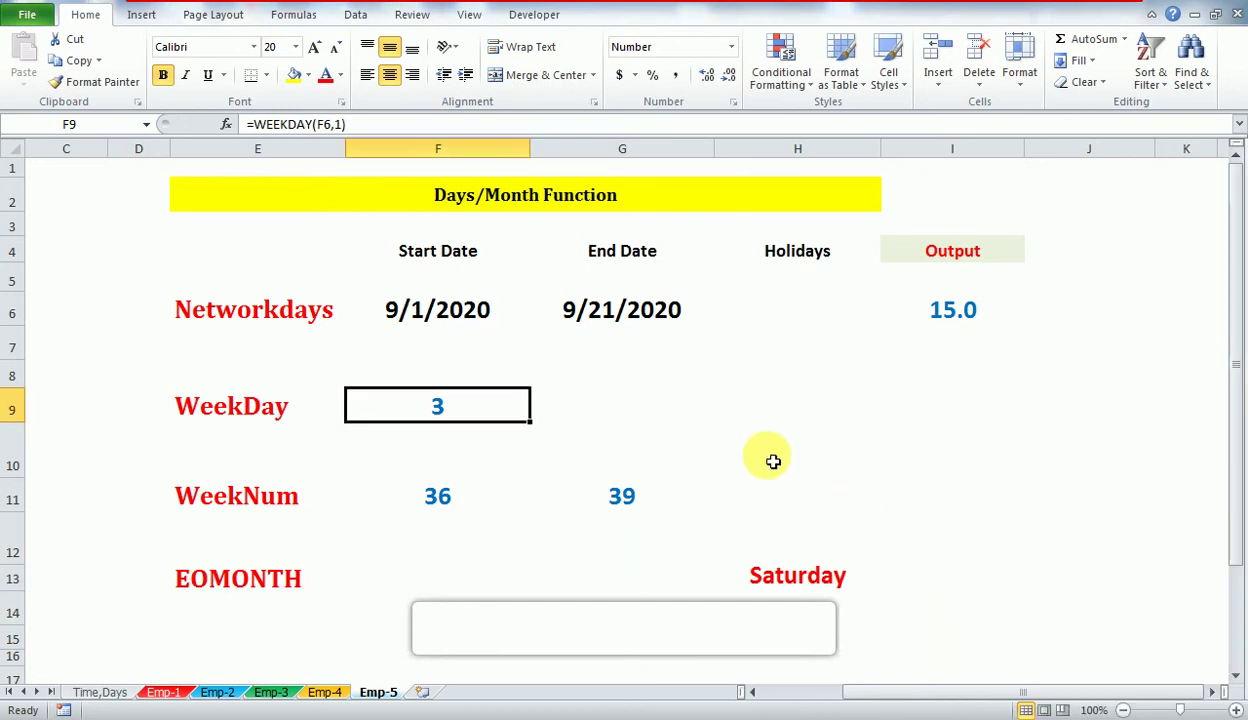
# - Enter =WEEKDAY(G6,1) in G9 to get the weekday number of the end date
pyautogui.press('Right')
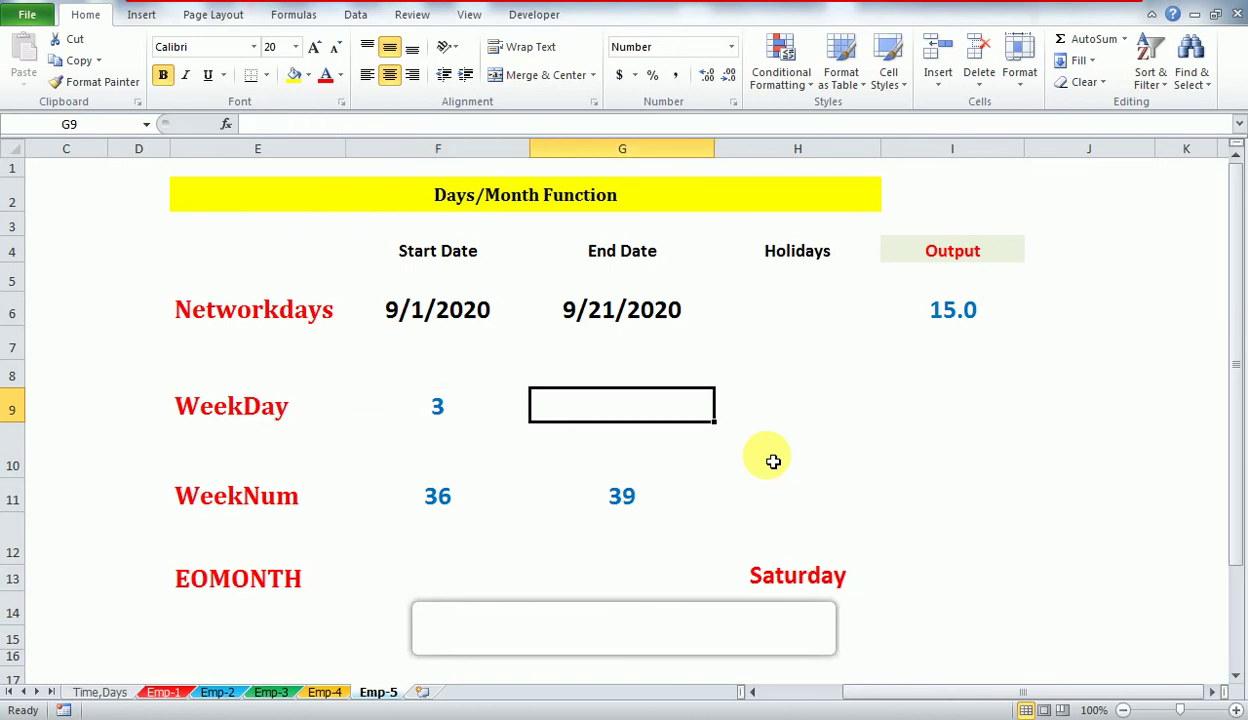
pyautogui.write('=w')
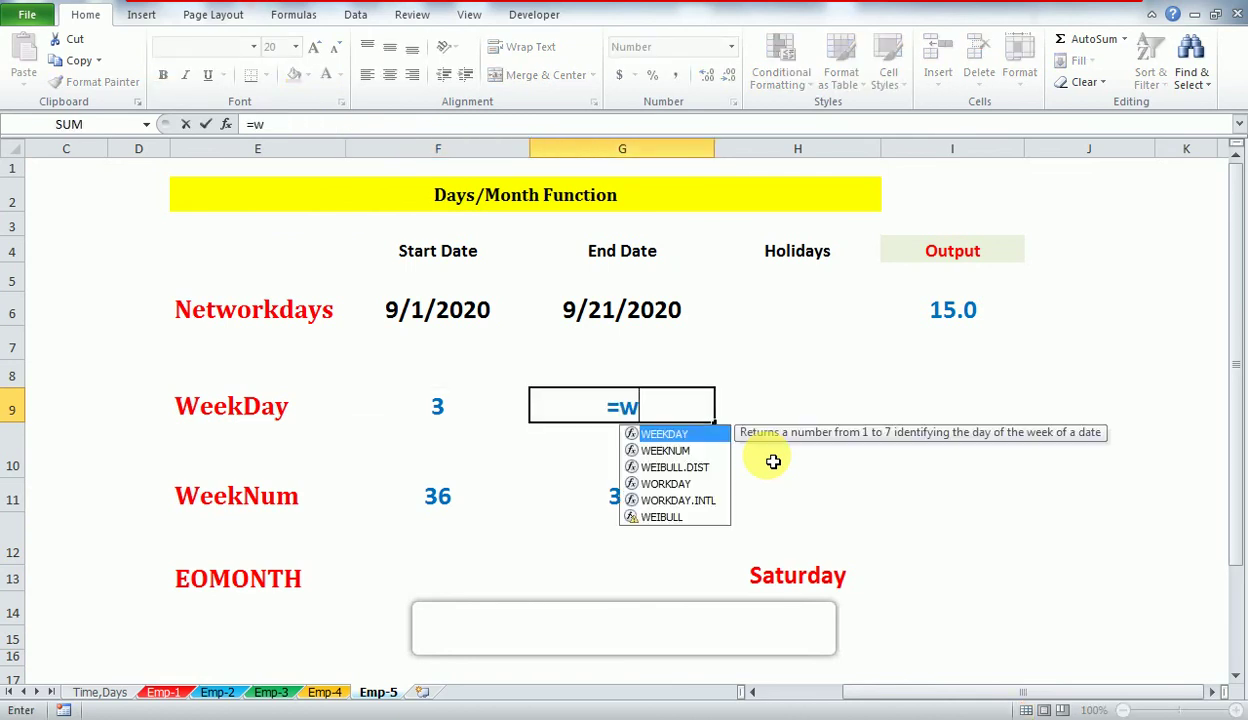
pyautogui.press('Tab')
pyautogui.press('Up')
pyautogui.press('Up')
pyautogui.press('Up')
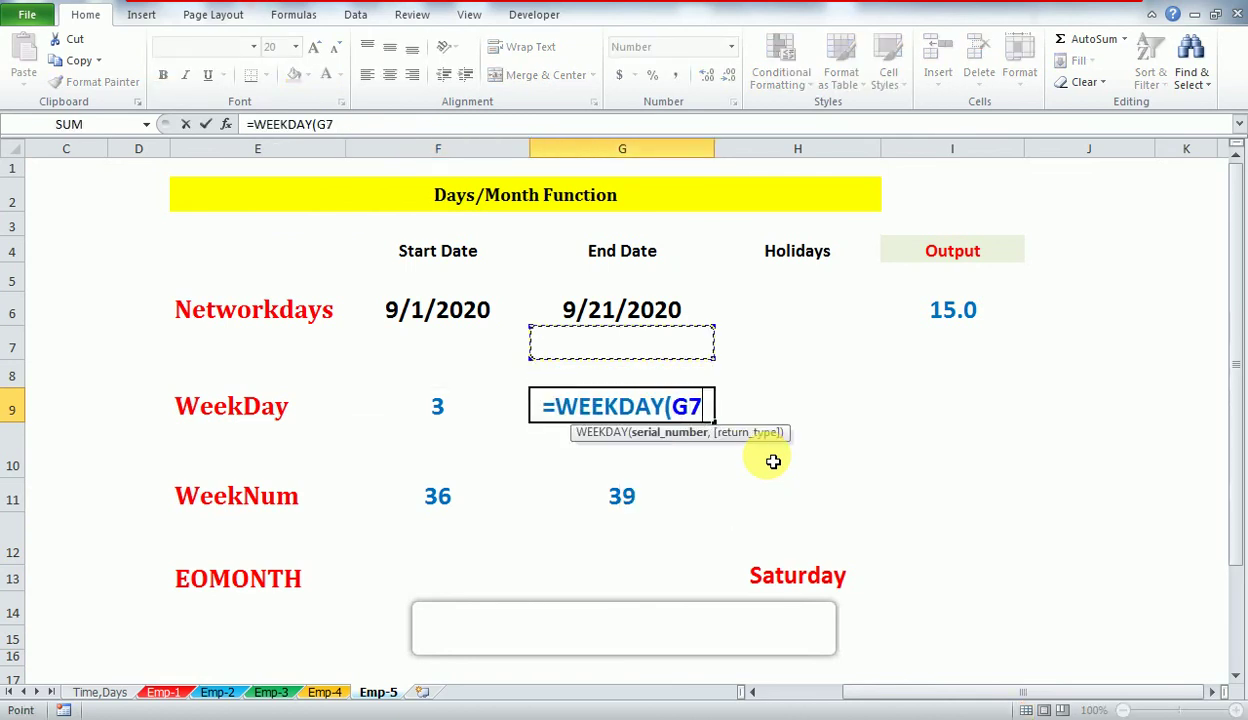
pyautogui.write(',')
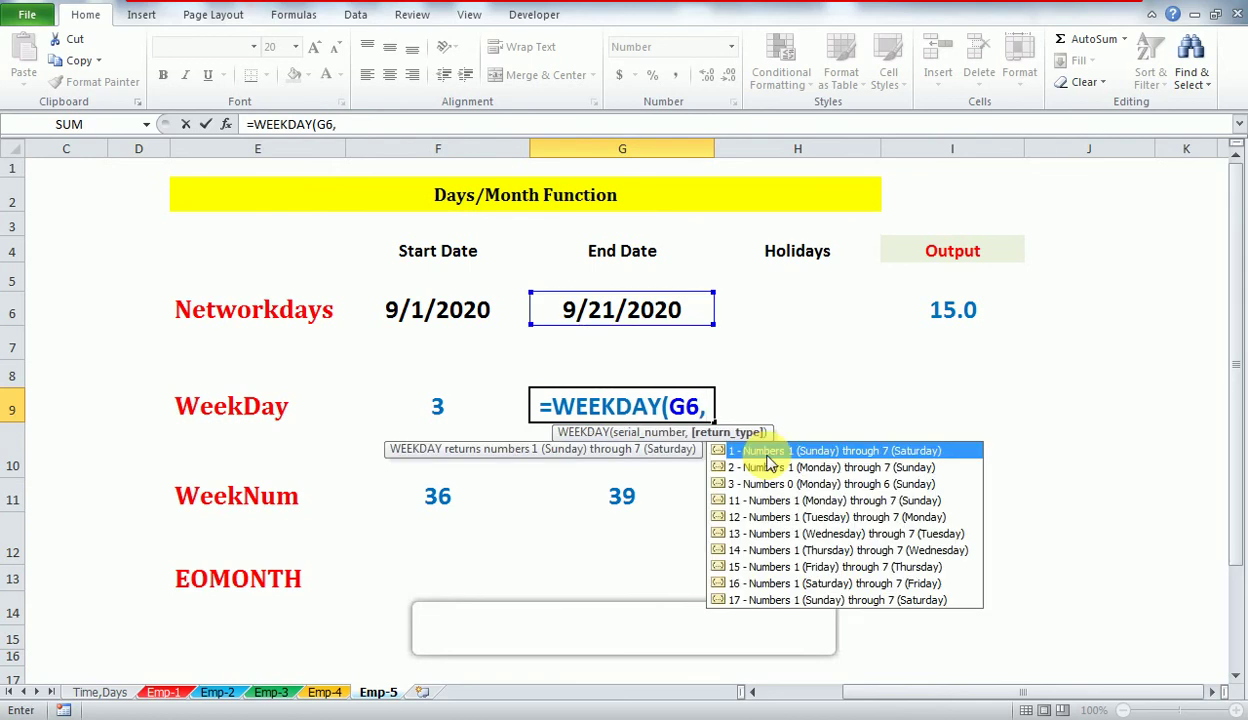
pyautogui.write('1')
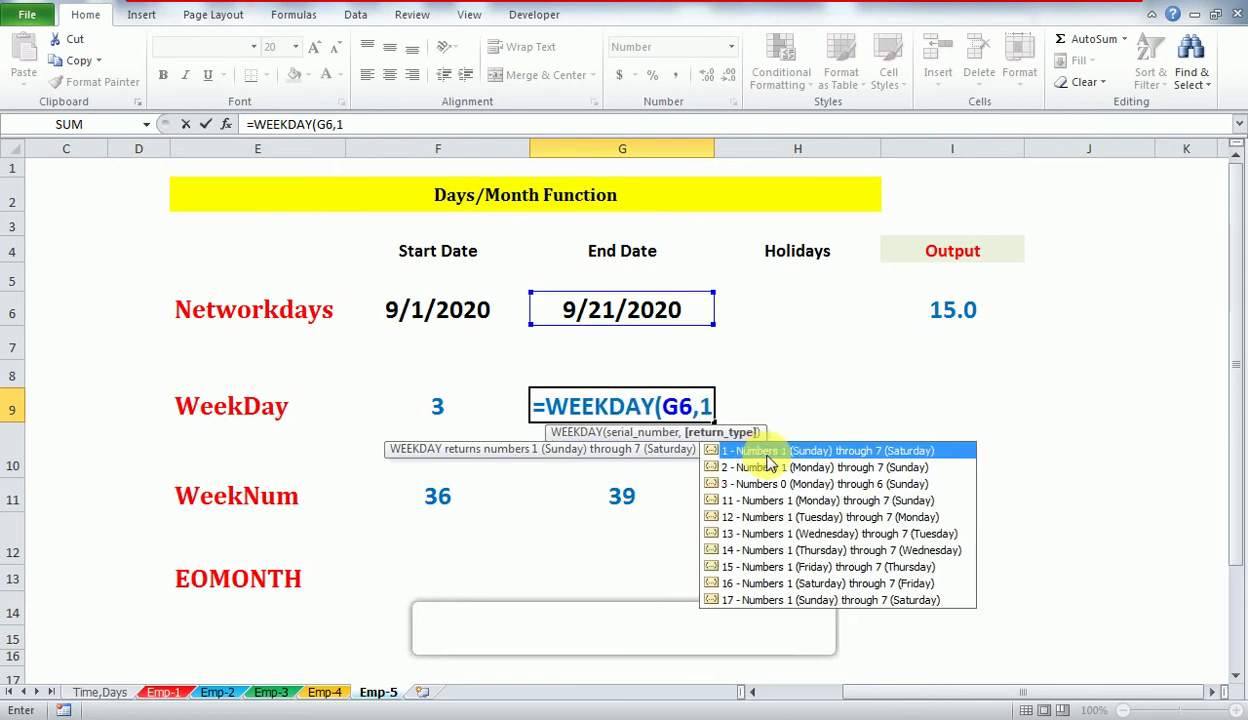
pyautogui.write(')')
pyautogui.press('Return')
pyautogui.press('Up')
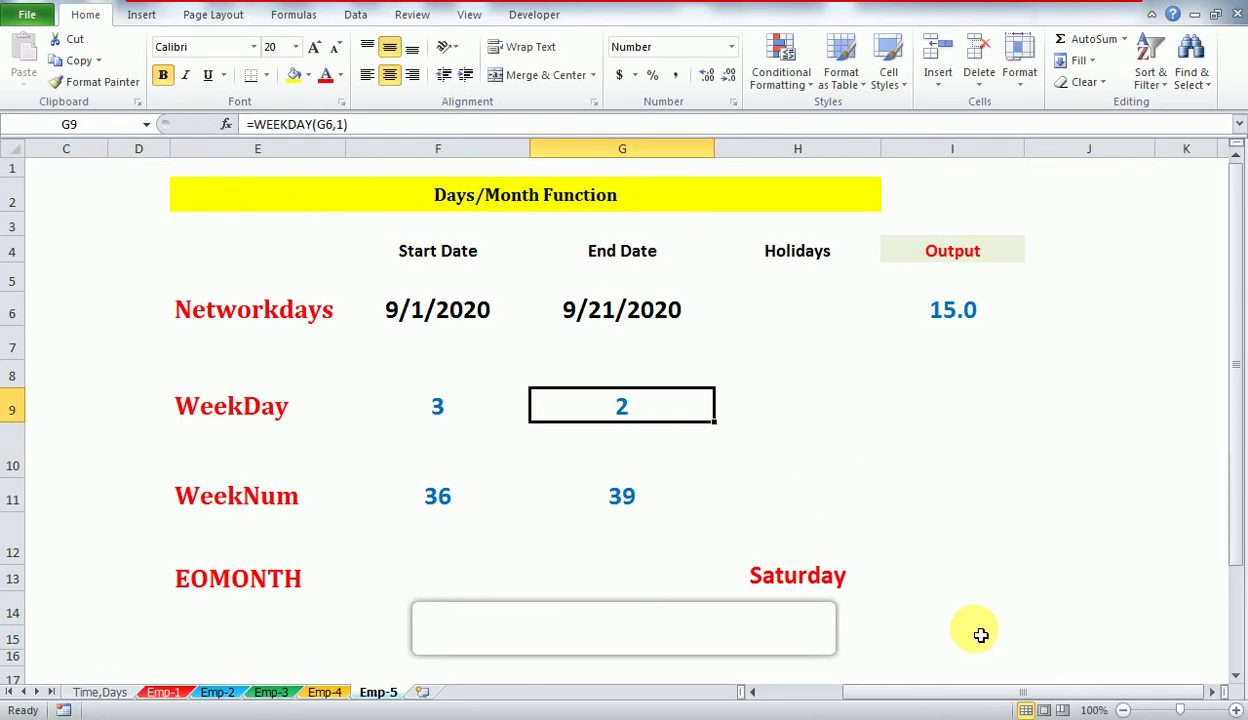
# - Check the weekday of September 21, 2020 in the system calendar against the WEEKDAY result in G9
pyautogui.click(1188, 713)
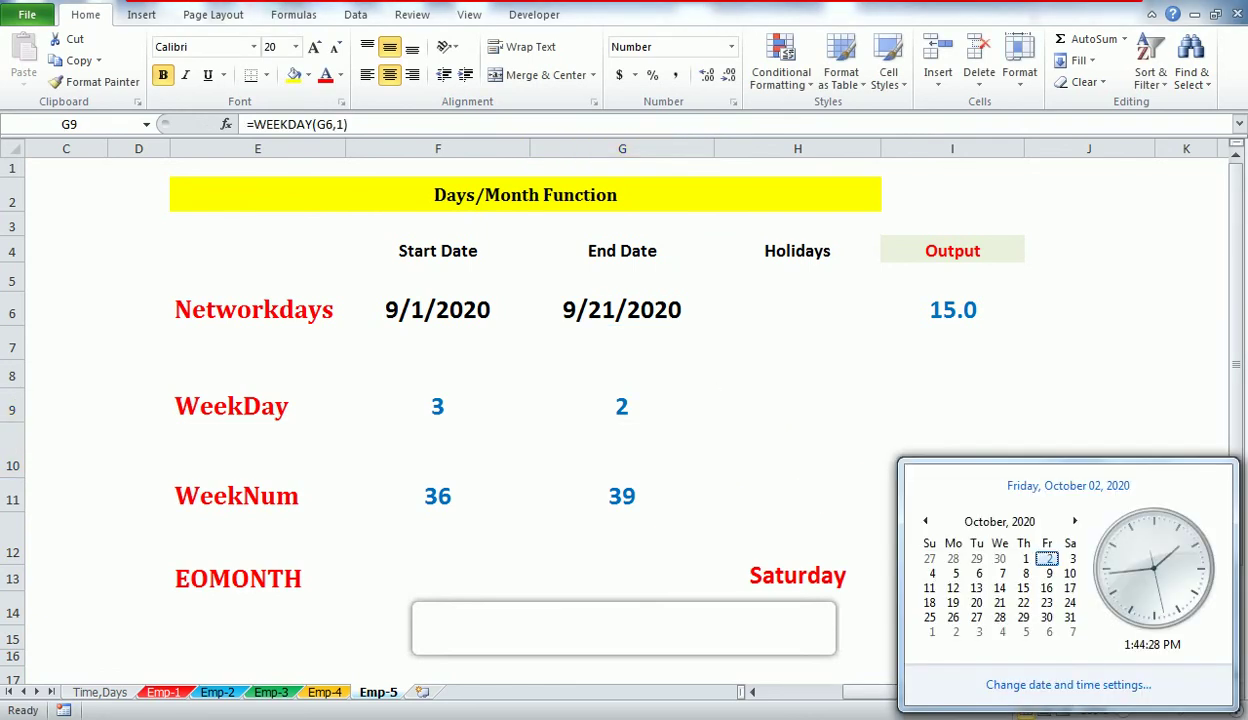
pyautogui.click(925, 522)
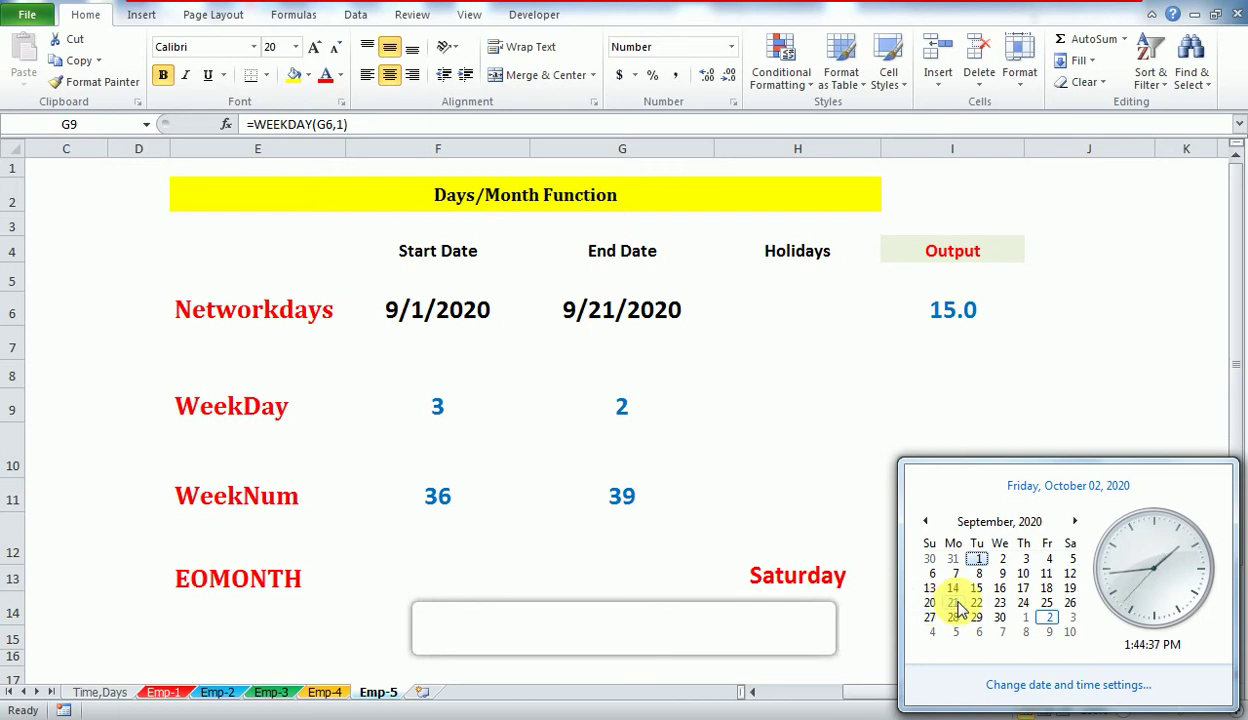
pyautogui.press('Escape')
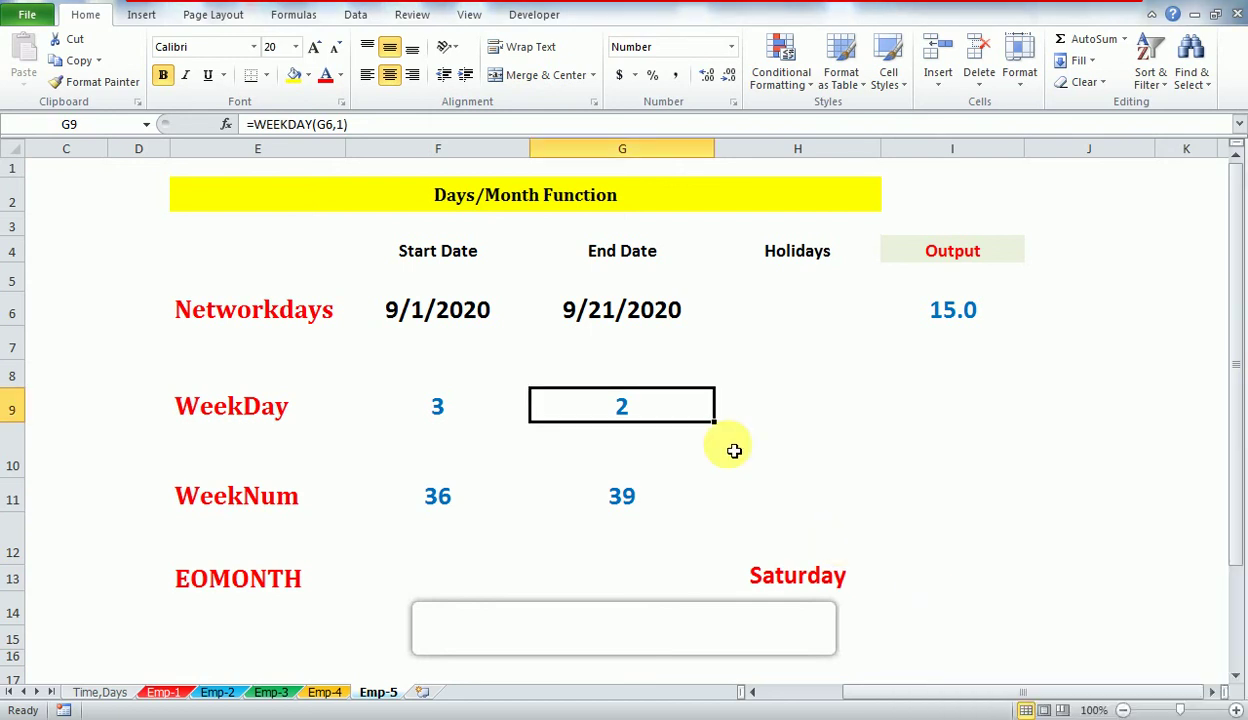
# - Change the return type in G9 to 2, making the formula =WEEKDAY(G6,2) with the week numbered from Monday as 1
pyautogui.doubleClick(666, 407)
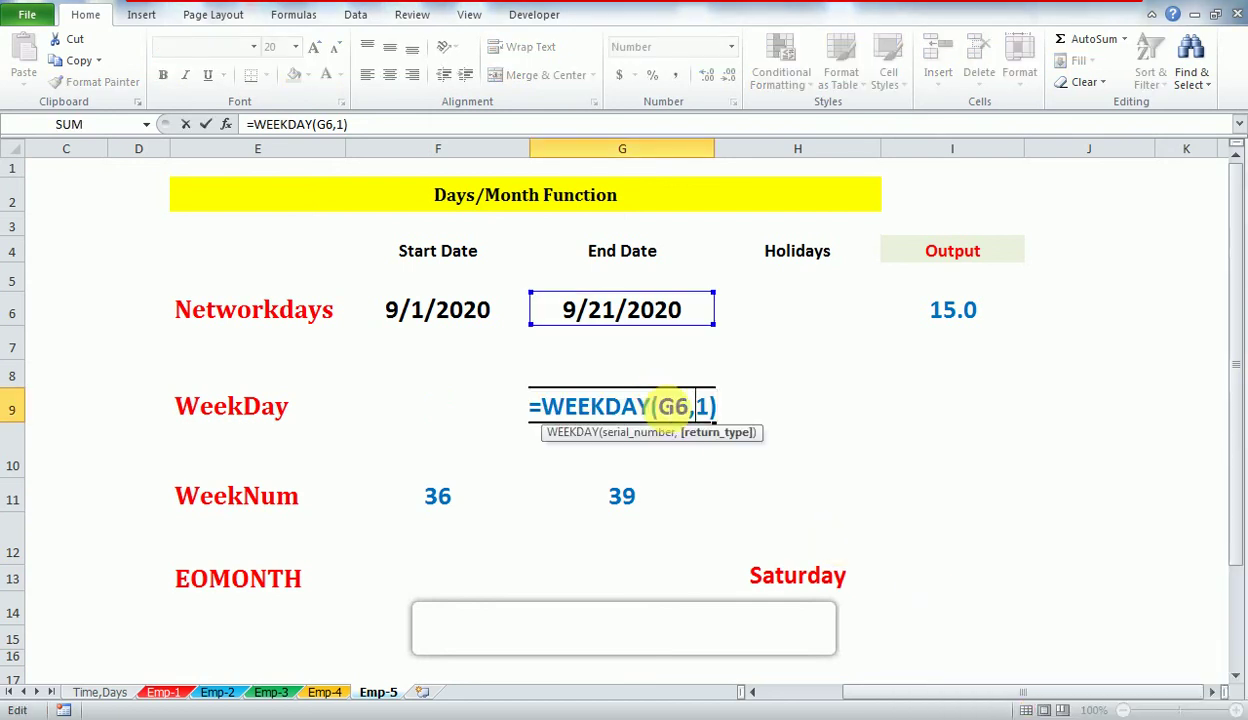
pyautogui.press('BackSpace')
pyautogui.write('2')
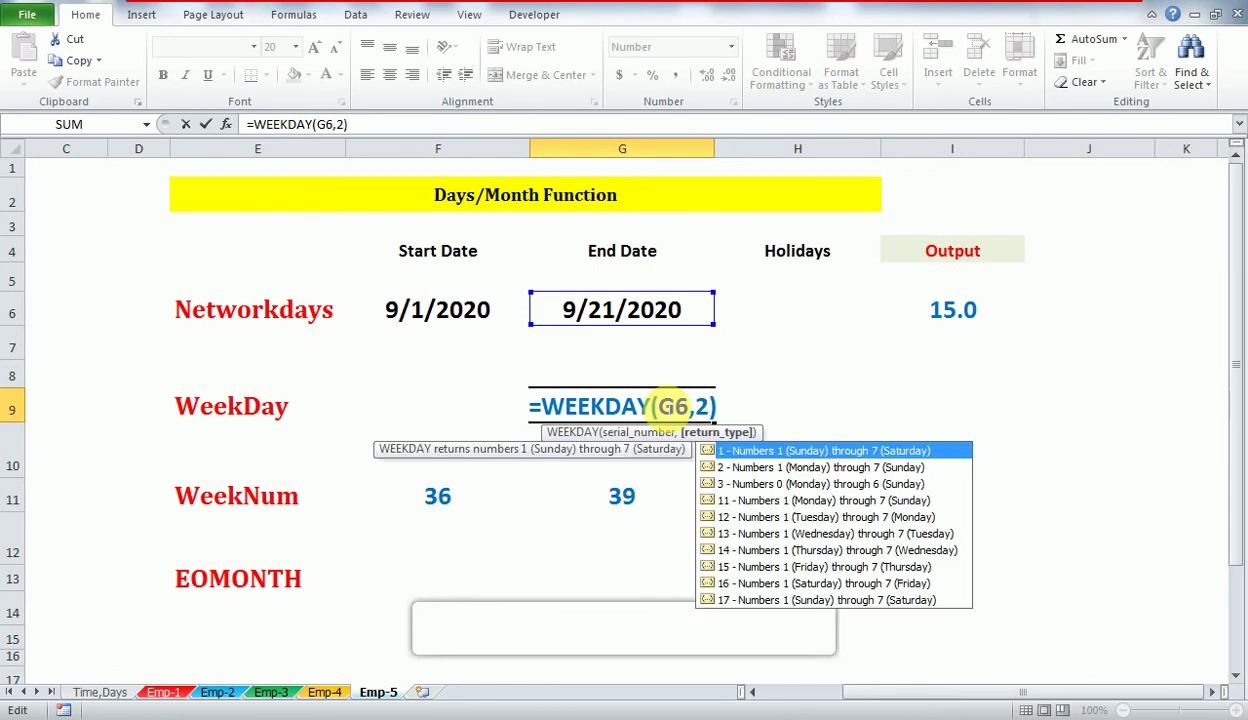
pyautogui.hotkey('ctrl', 'Return')
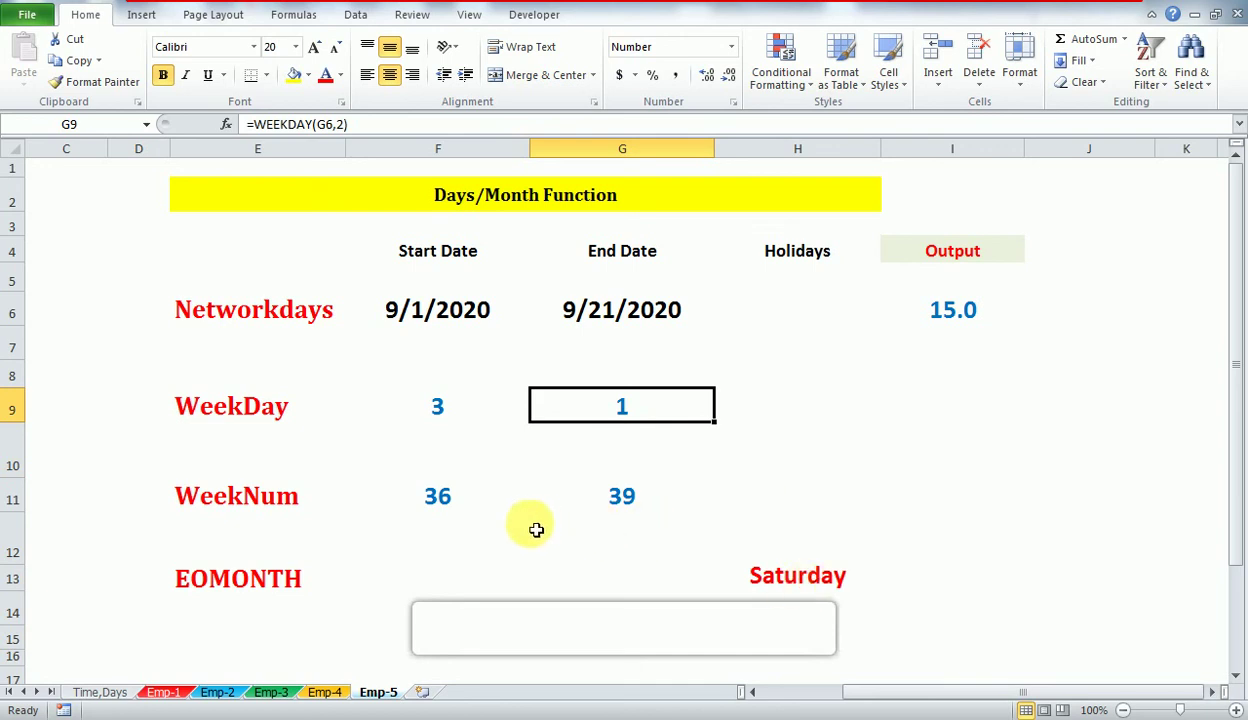
# - Review the WEEKNUM formula in F11, the start and end dates in row 6, and the NETWORKDAYS formula in I6
pyautogui.click(462, 550)
pyautogui.click(450, 574)
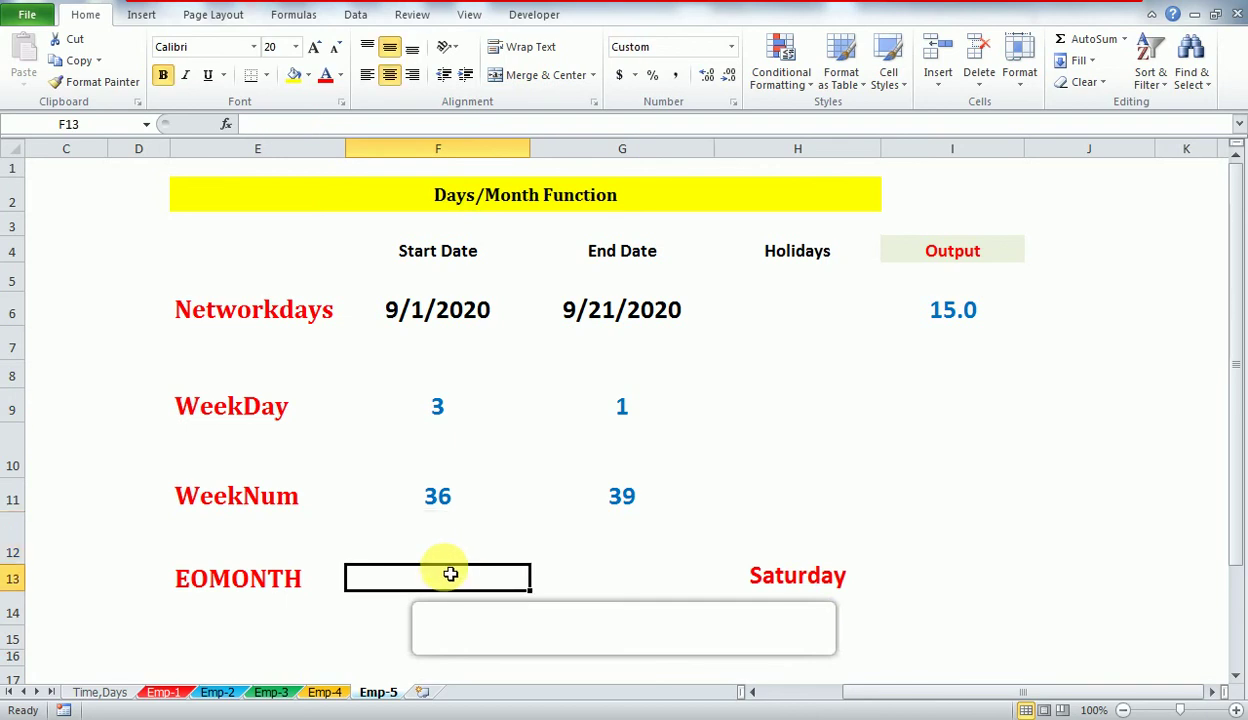
pyautogui.click(466, 500)
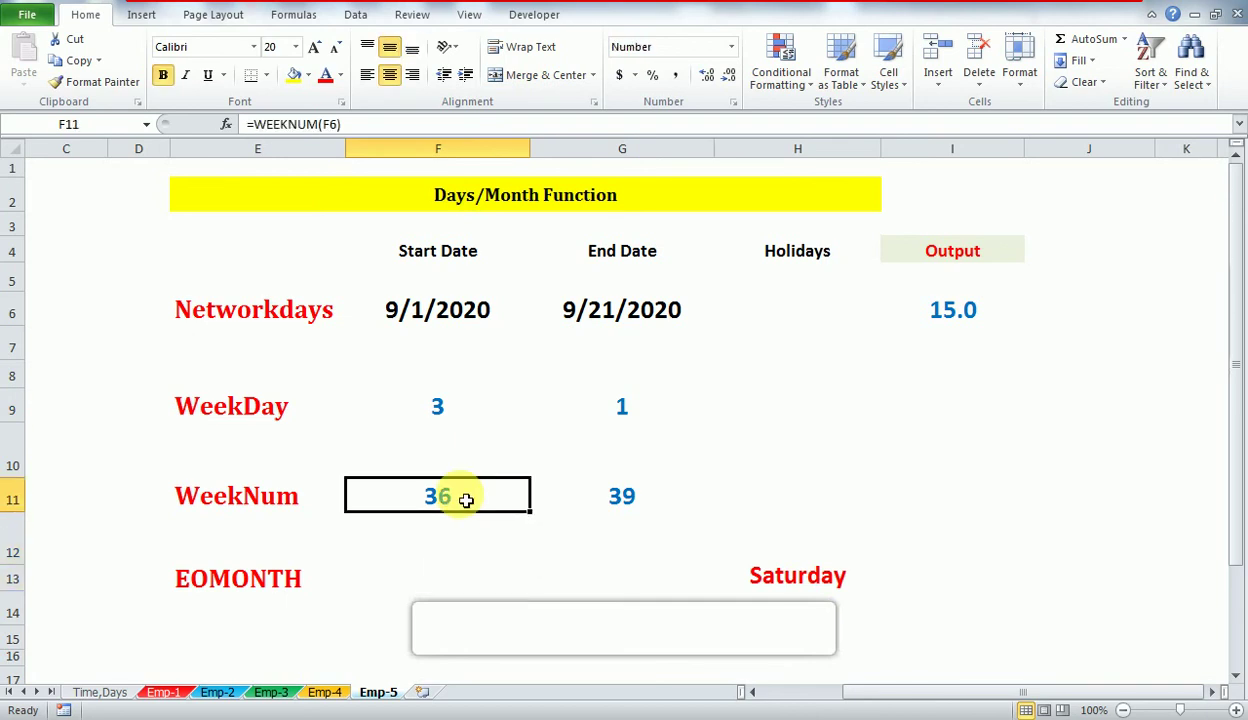
pyautogui.press('Up')
pyautogui.press('Up')
pyautogui.press('Up')
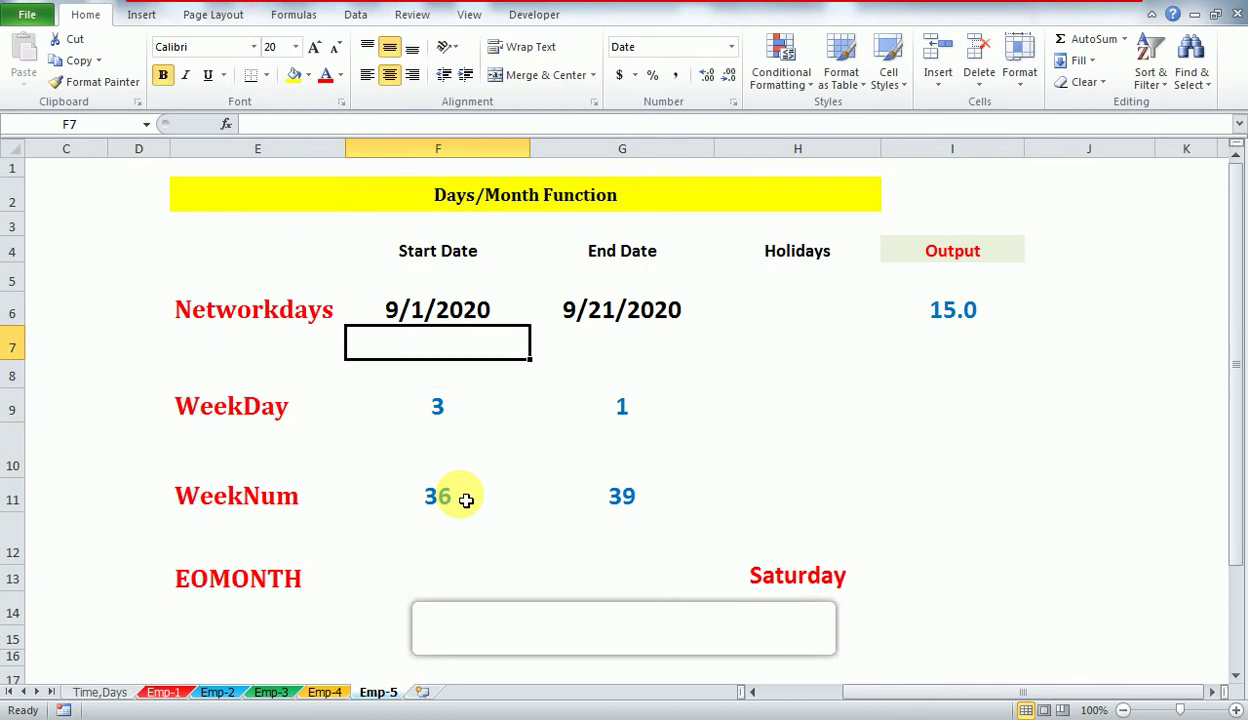
pyautogui.press('Up')
pyautogui.press('Up')
pyautogui.press('Up')
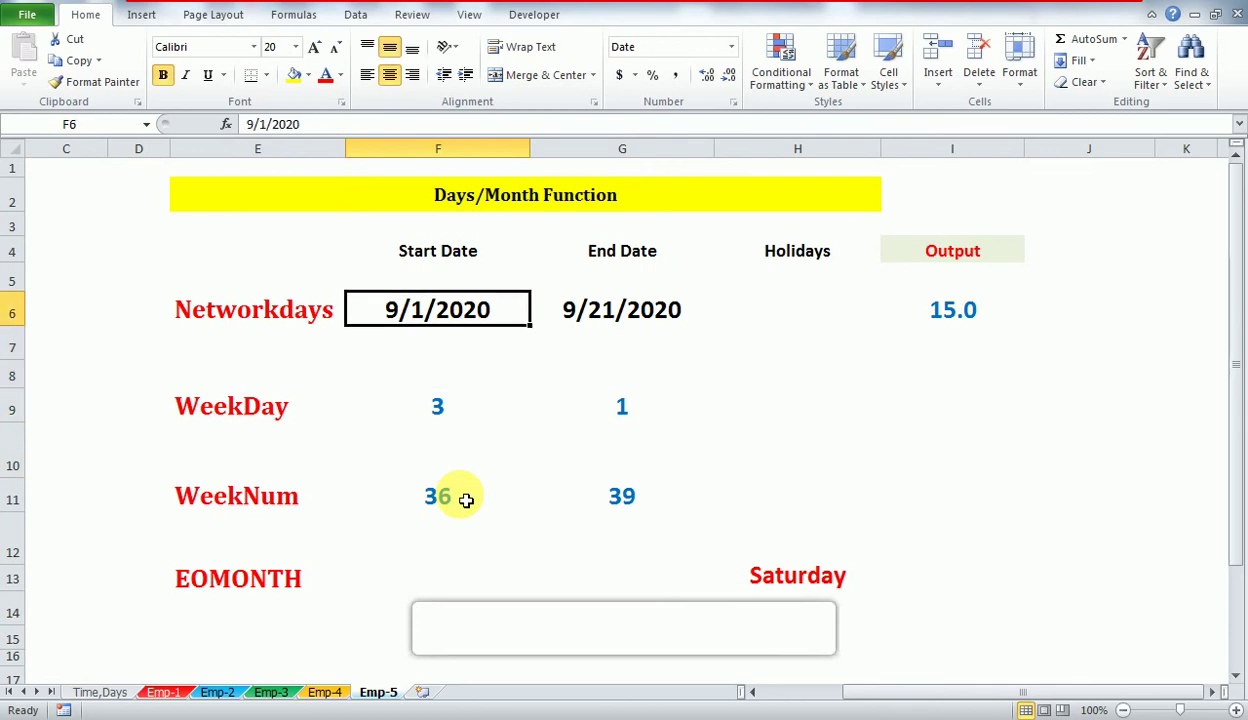
pyautogui.press('Down')
pyautogui.press('Down')
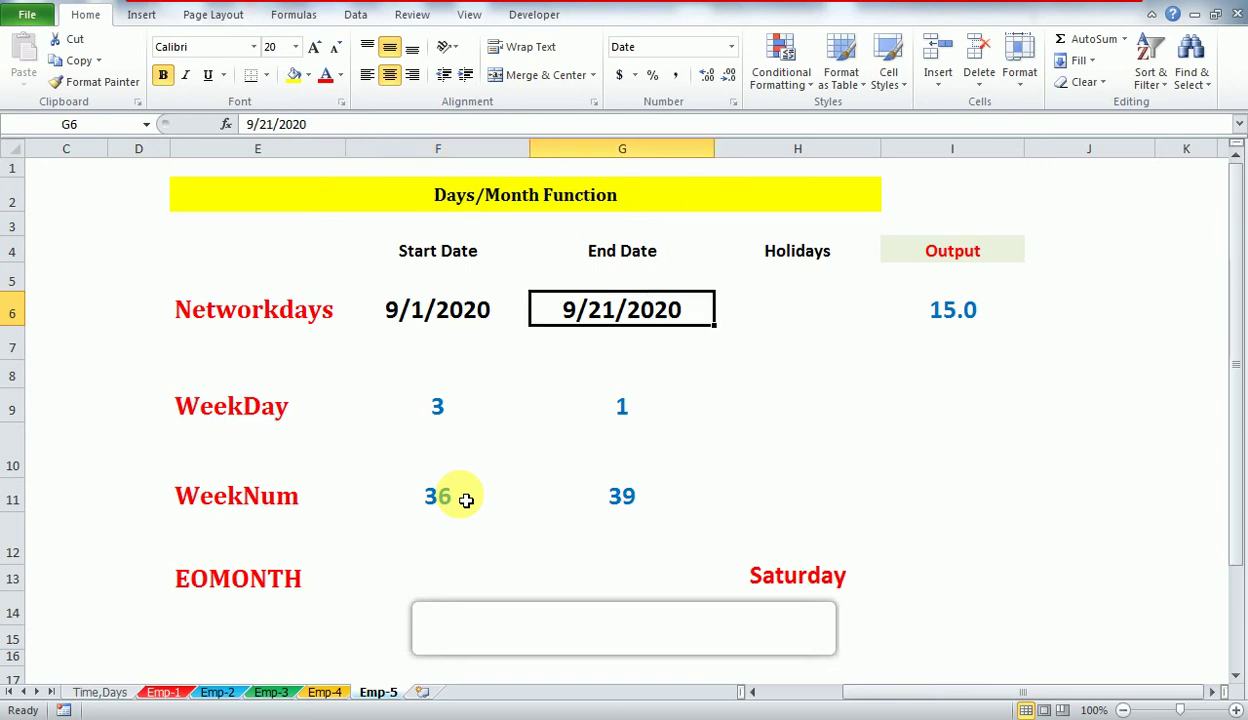
pyautogui.press('Right')
pyautogui.press('Right')
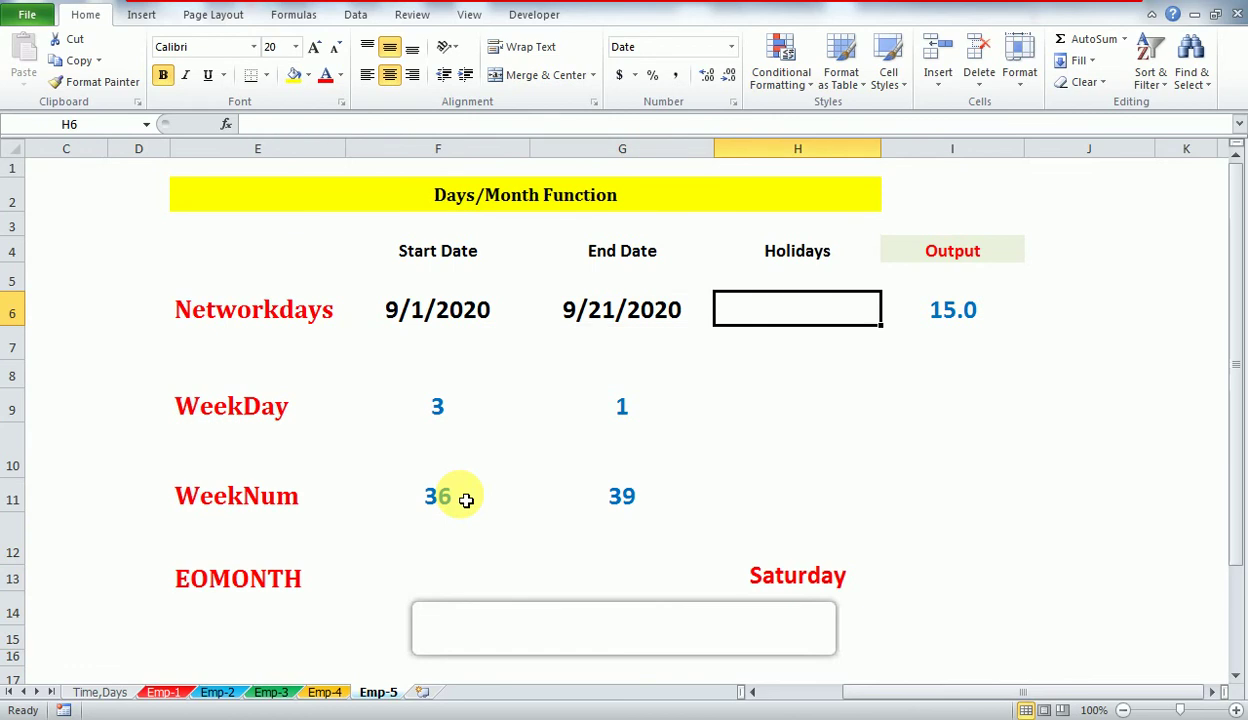
pyautogui.press('Right')
pyautogui.press('F2')
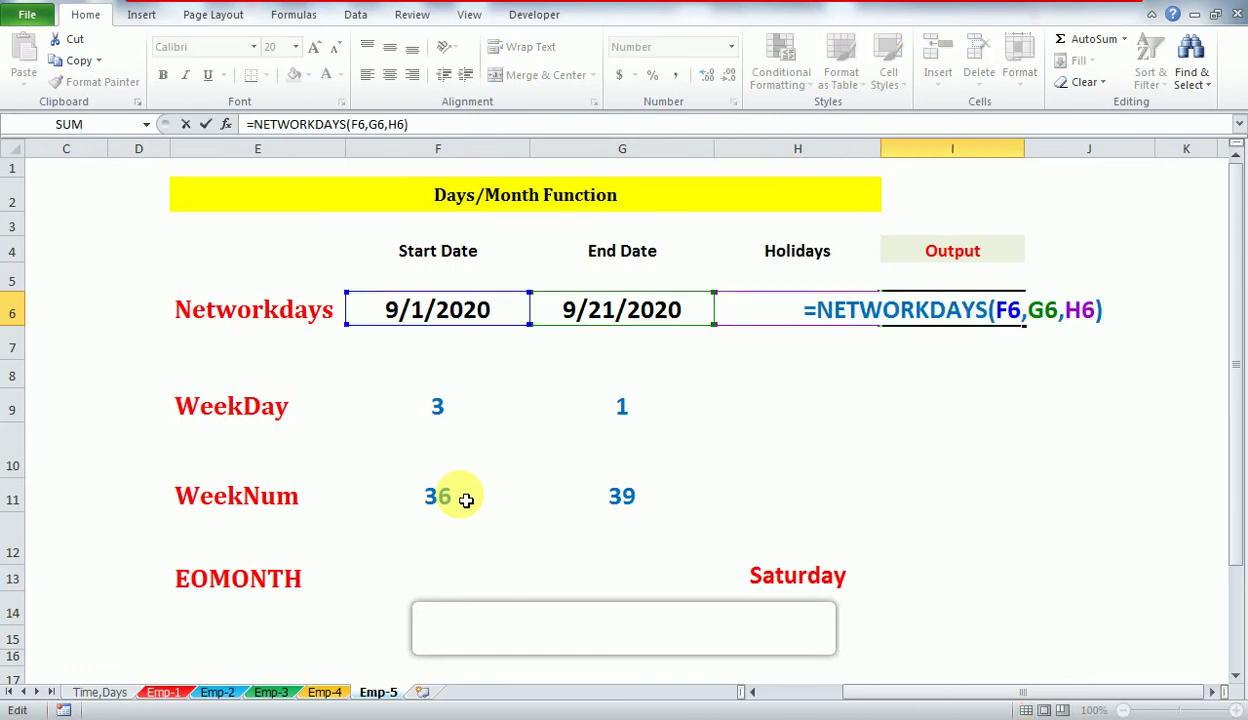
pyautogui.press('Left')
pyautogui.press('Left')
pyautogui.press('Escape')
# - Clear I6 and re-enter =NETWORKDAYS(F6,G6,H6), using the start date, end date and holidays cells
pyautogui.press('Delete')
pyautogui.write('=ne')
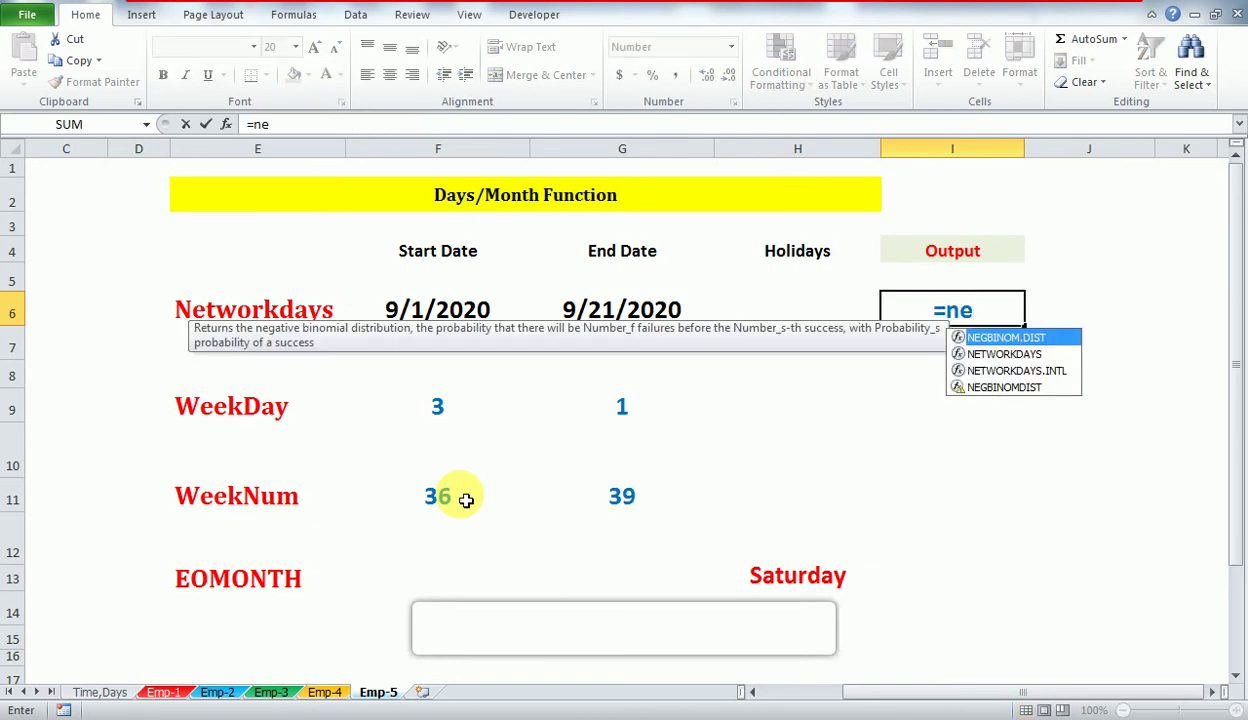
pyautogui.press('Down')
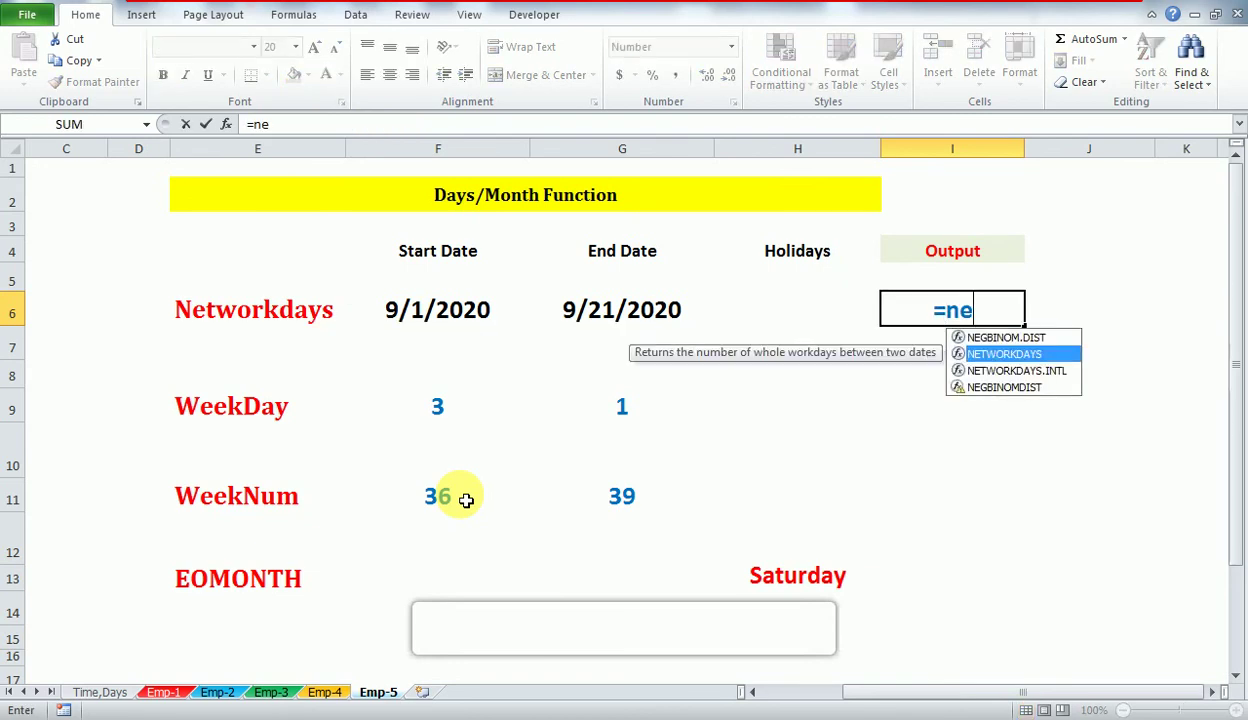
pyautogui.press('Tab')
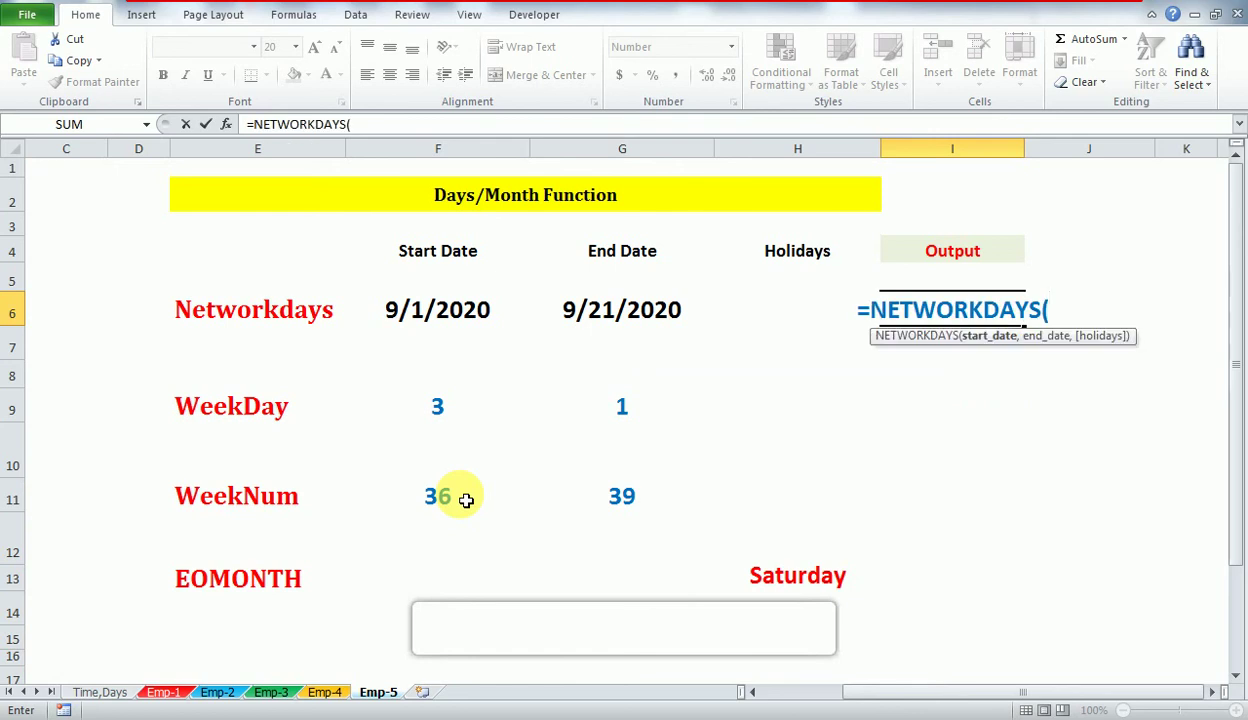
pyautogui.press('Left')
pyautogui.press('Left')
pyautogui.press('Left')
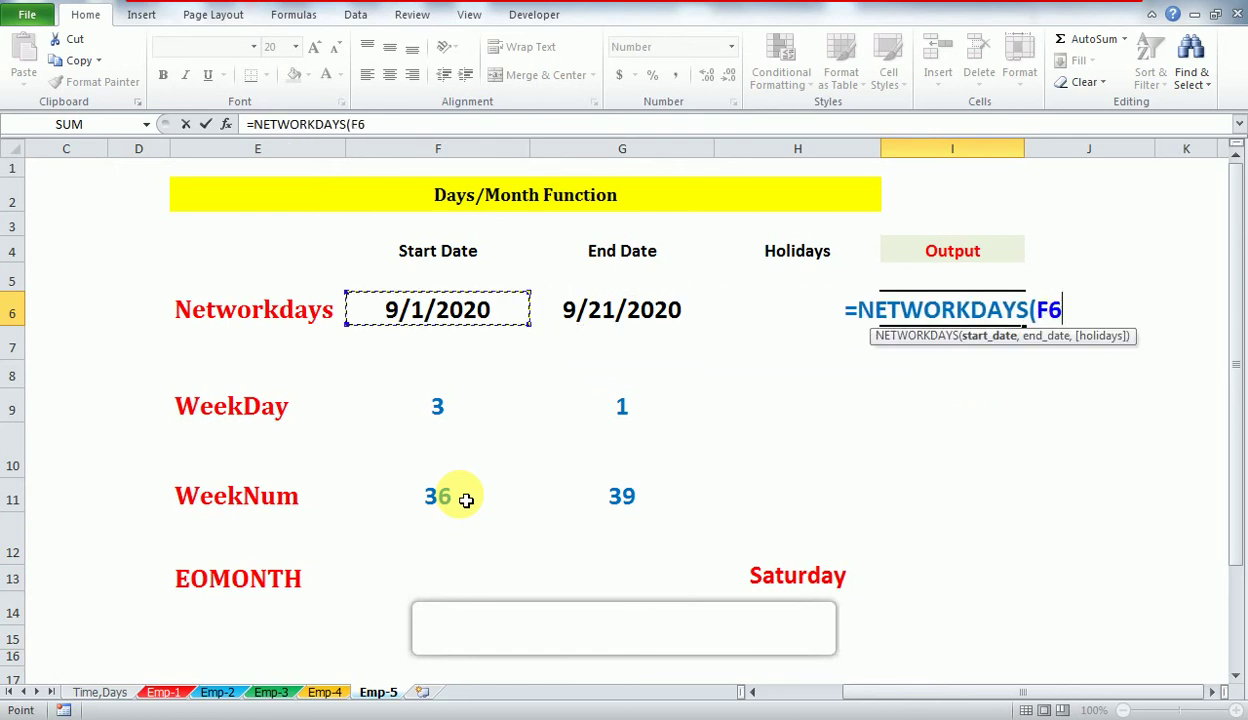
pyautogui.write(',')
pyautogui.press('Left')
pyautogui.press('Left')
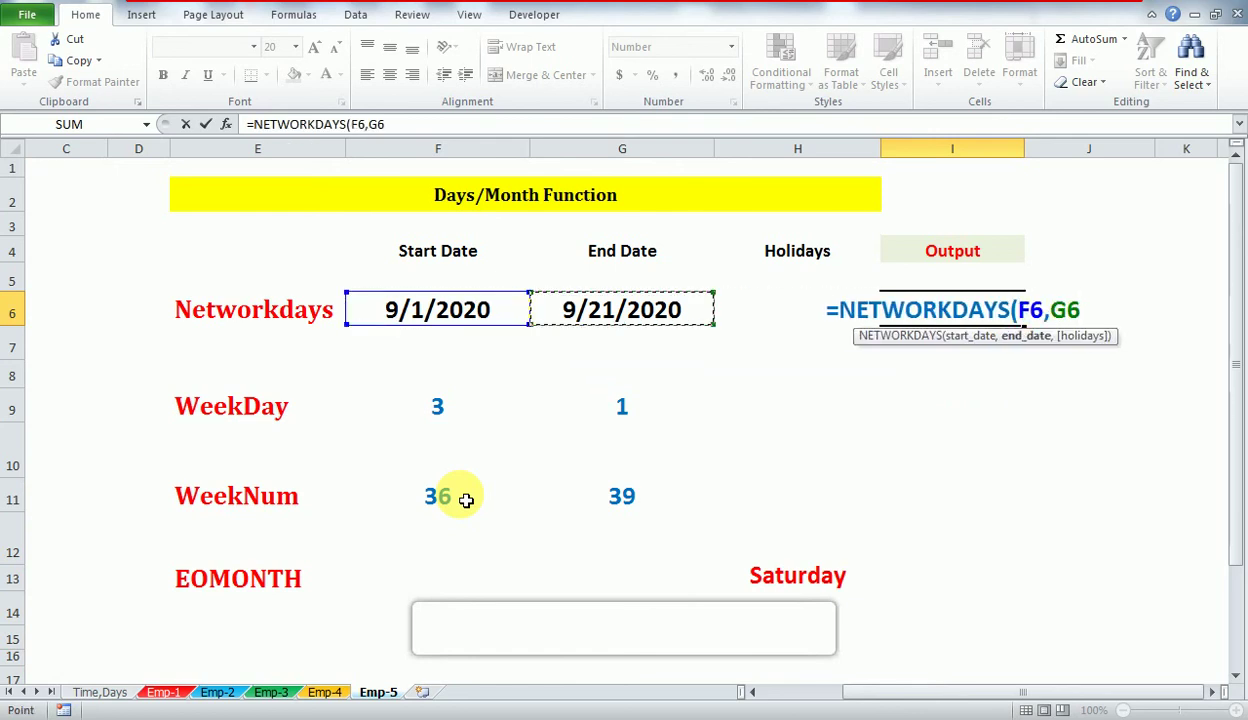
pyautogui.write(',')
pyautogui.press('Left')
pyautogui.press('Left')
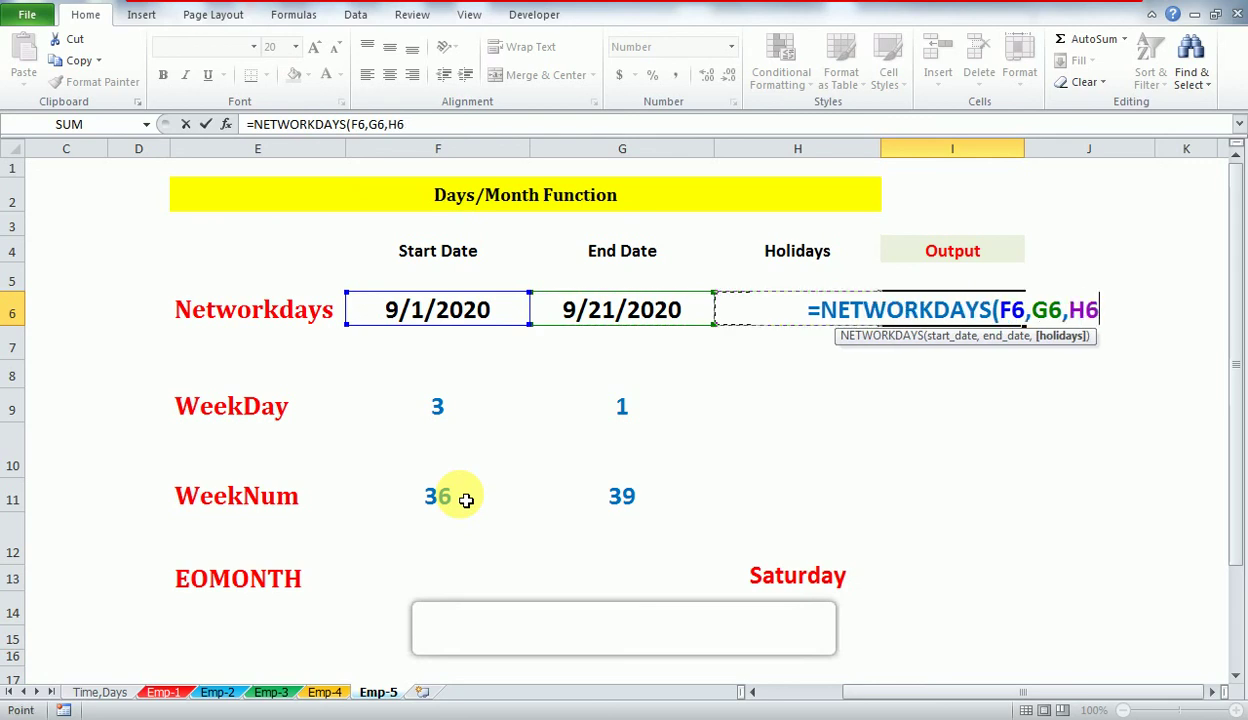
pyautogui.press('Right')
pyautogui.write(')')
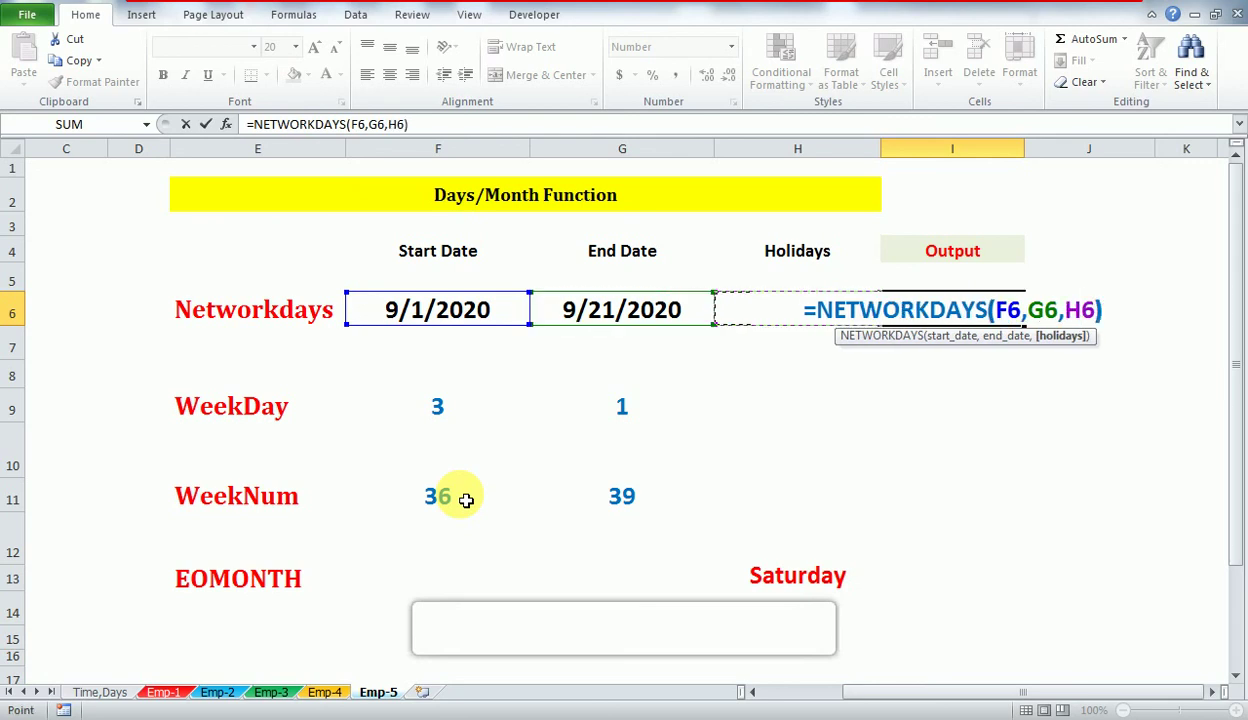
pyautogui.press('Return')
pyautogui.press('Up')
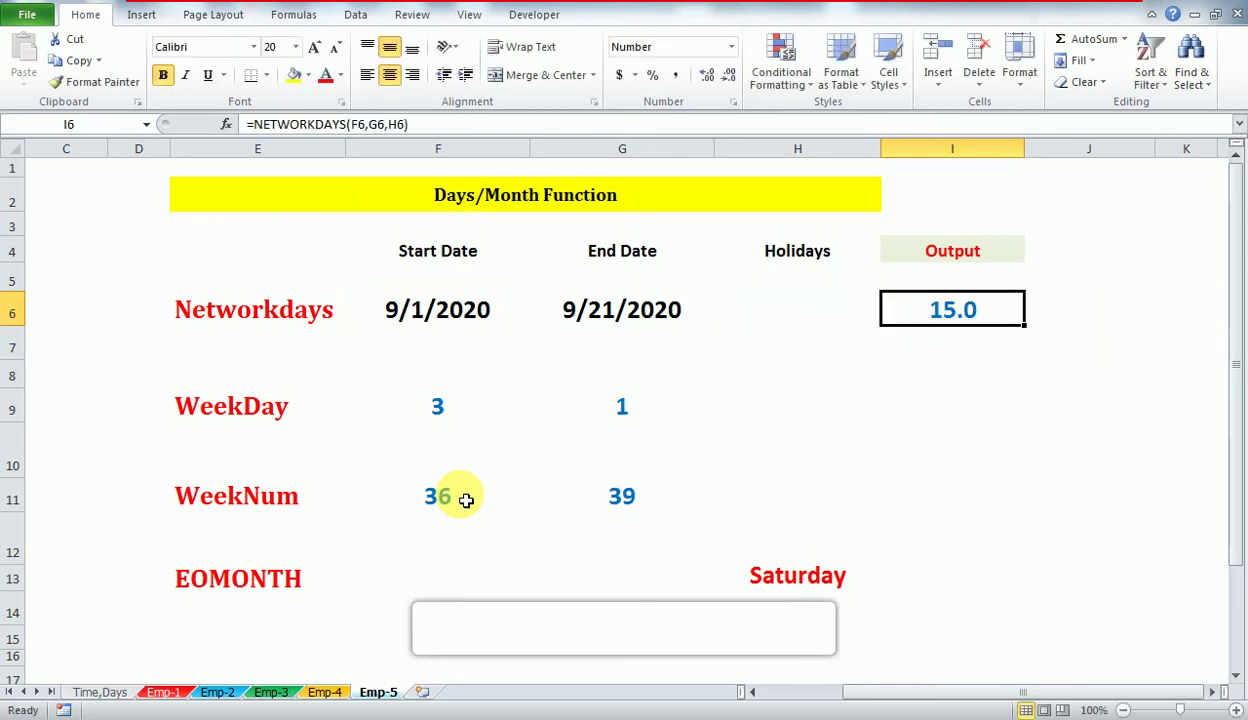
# - Examine the NETWORKDAYS formula in I6 together with the start and end dates in F6:G6 that it refers to
pyautogui.press('Left')
pyautogui.press('Right')
pyautogui.press('F2')
pyautogui.press('Escape')
pyautogui.press('Left')
pyautogui.press('Right')
pyautogui.press('F2')
pyautogui.press('Escape')
pyautogui.press('Left')
pyautogui.press('Right')
pyautogui.press('Left')
pyautogui.press('Left')
pyautogui.press('Left')
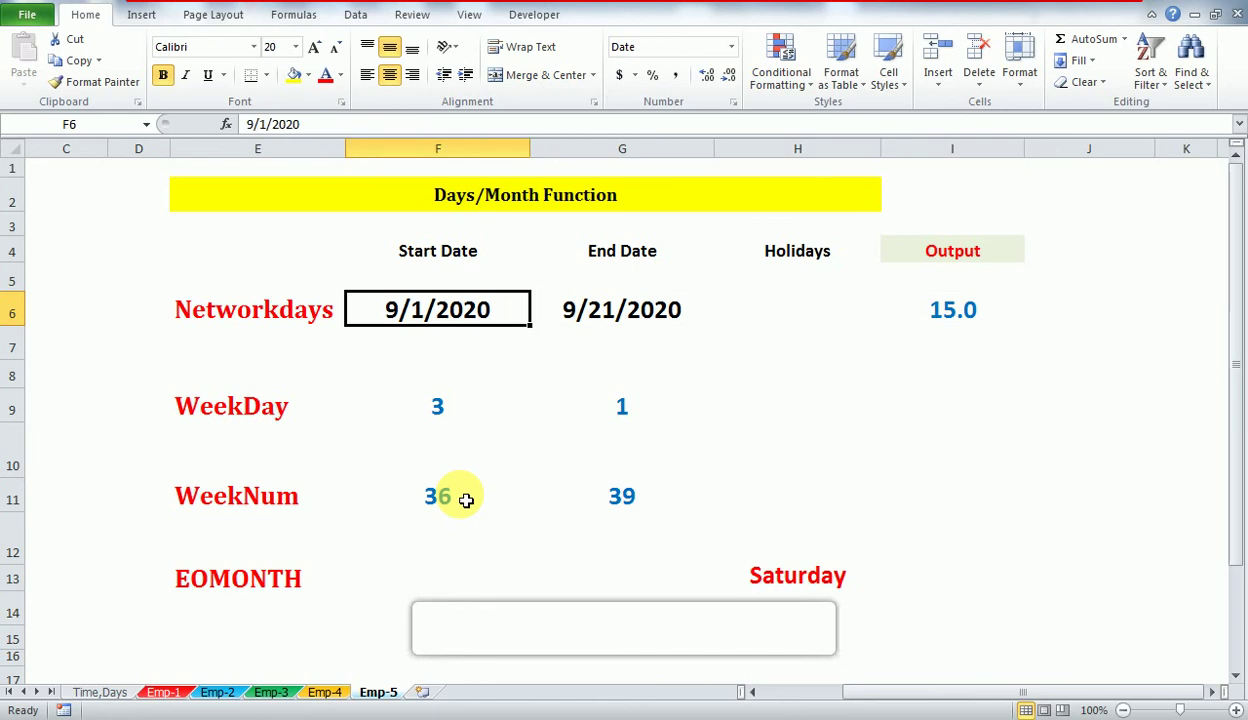
pyautogui.hotkey('shift', 'Right')
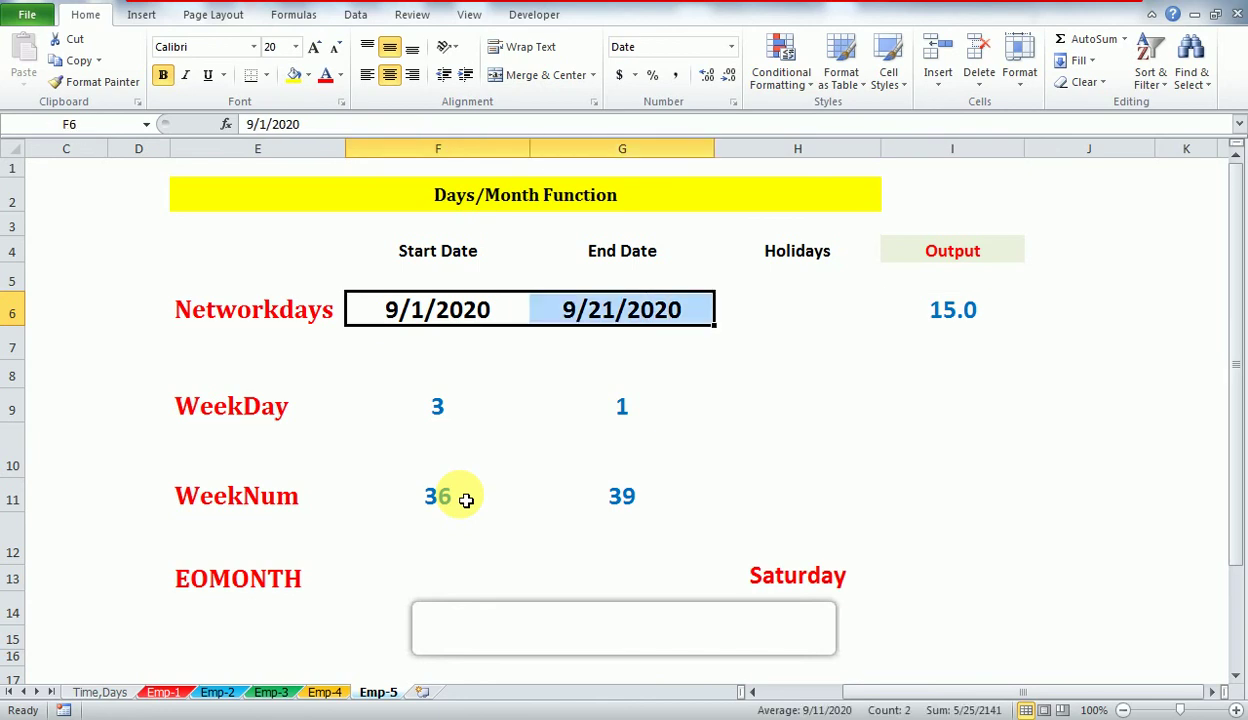
pyautogui.press('Right')
pyautogui.press('Right')
pyautogui.press('Right')
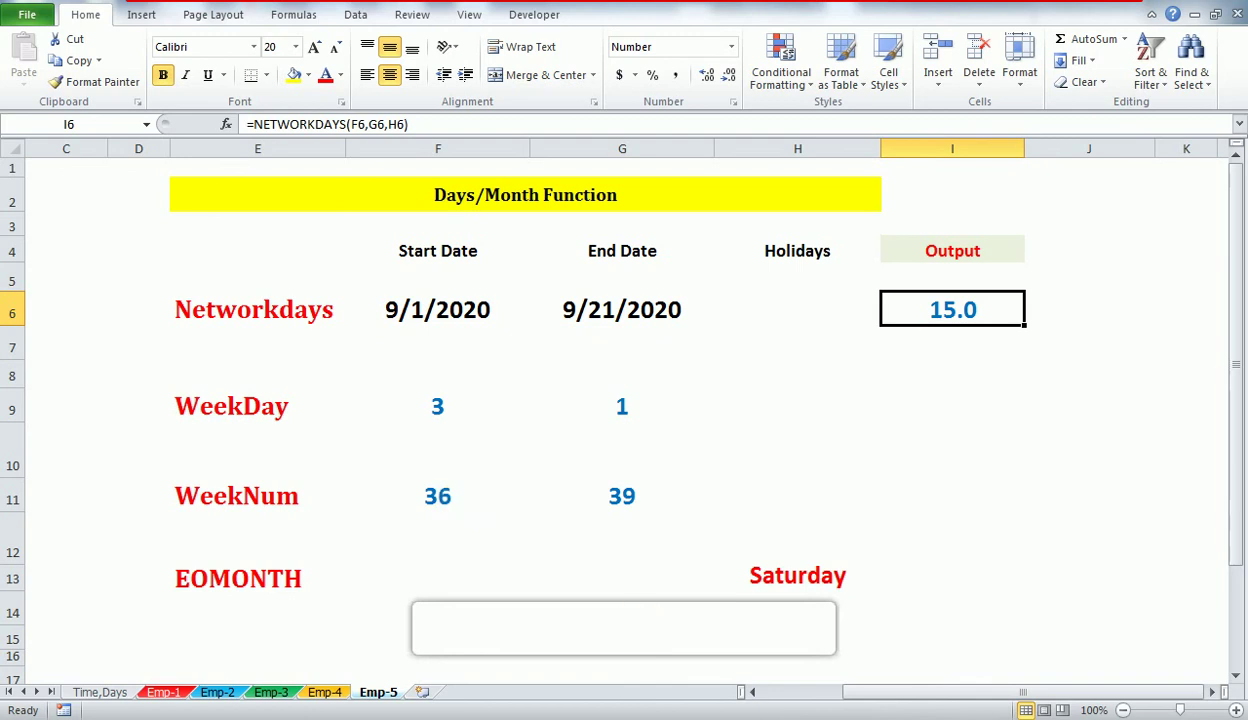
# - Check the working days from September 1 to 21, 2020 in the system calendar against the NETWORKDAYS formula in I6
pyautogui.click(1195, 719)
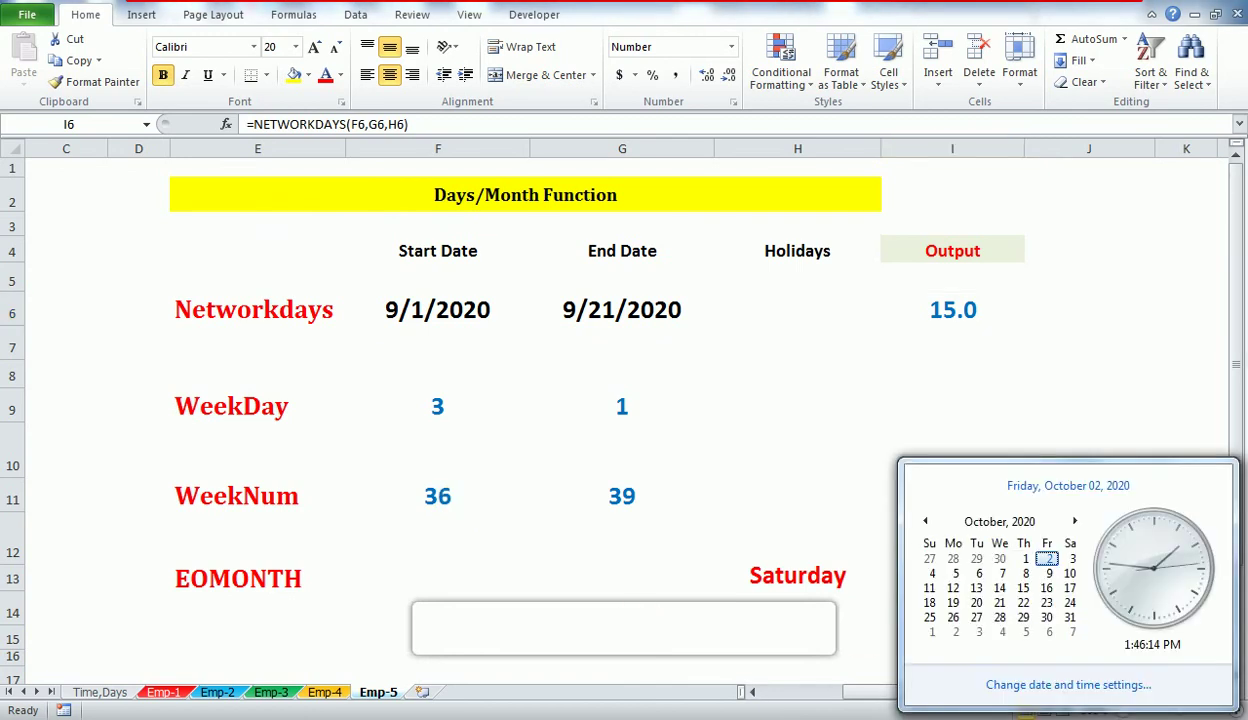
pyautogui.click(923, 521)
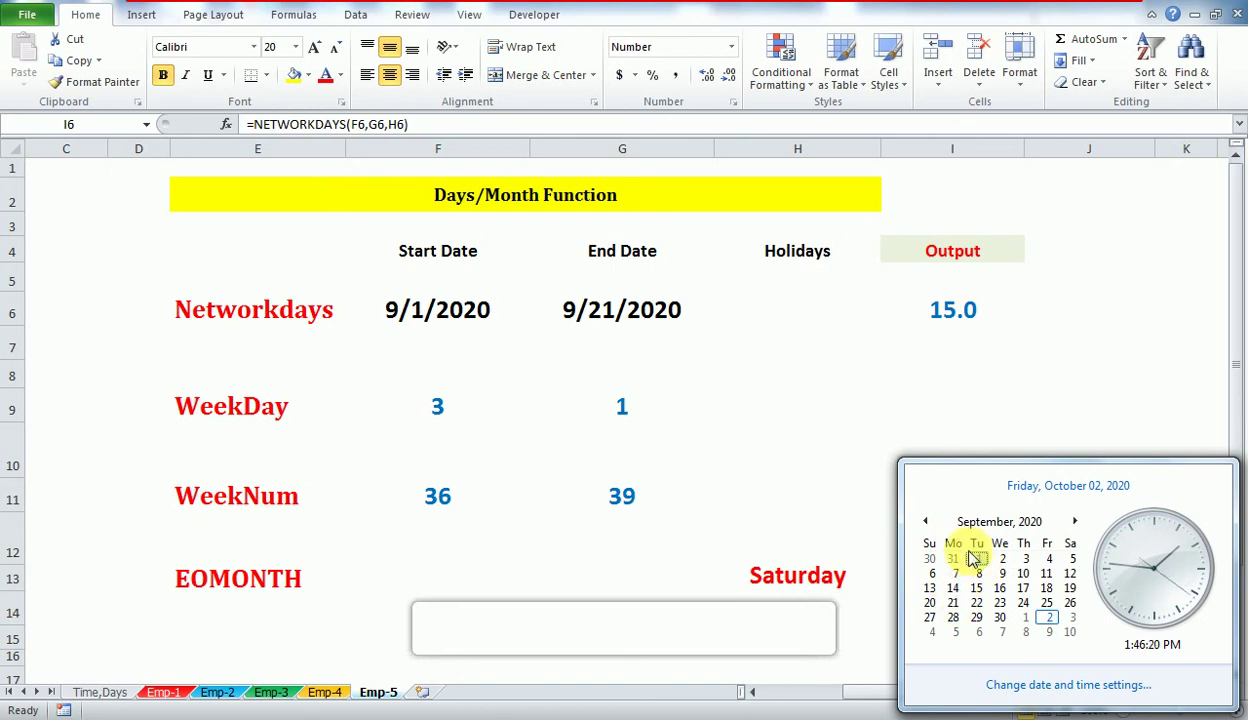
pyautogui.click(975, 564)
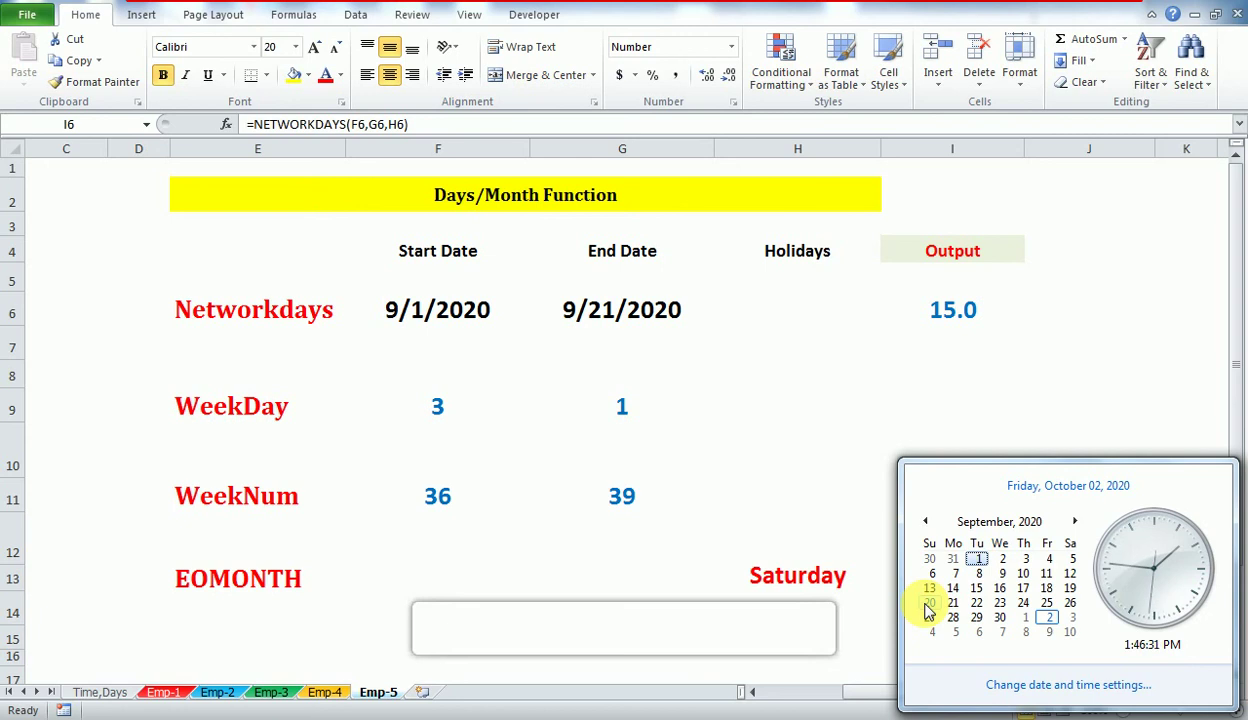
pyautogui.press('Escape')
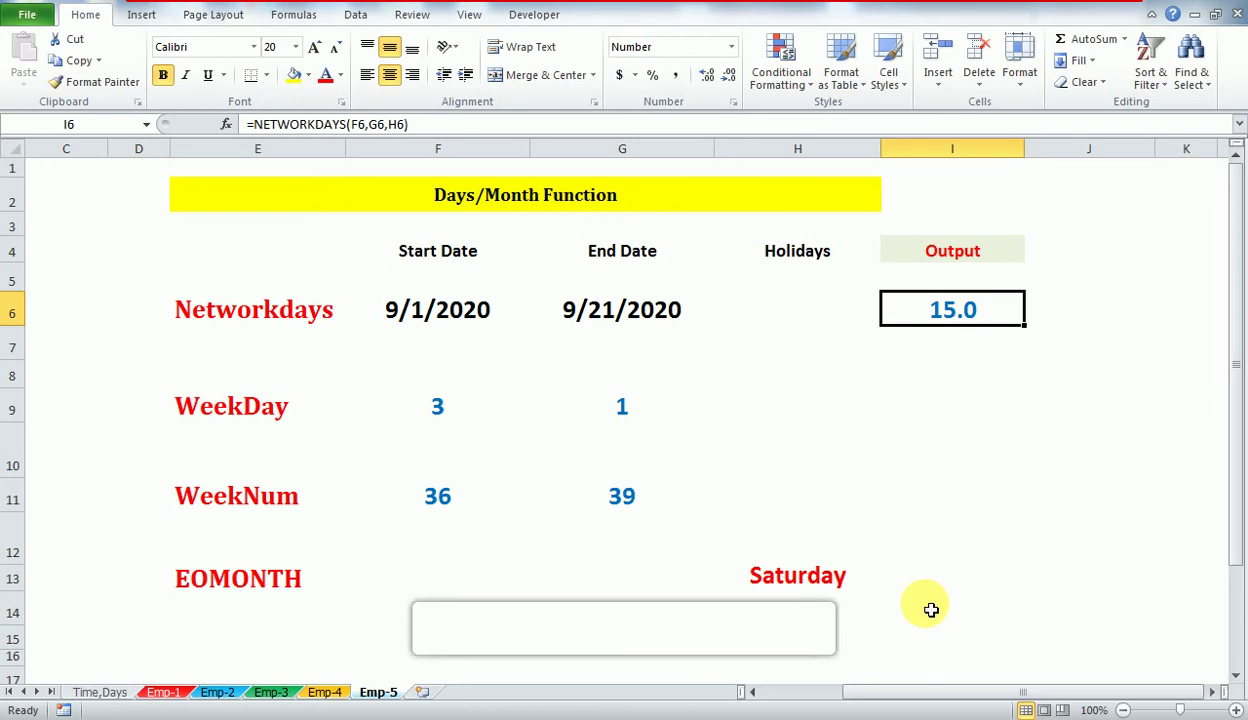
pyautogui.press('F2')
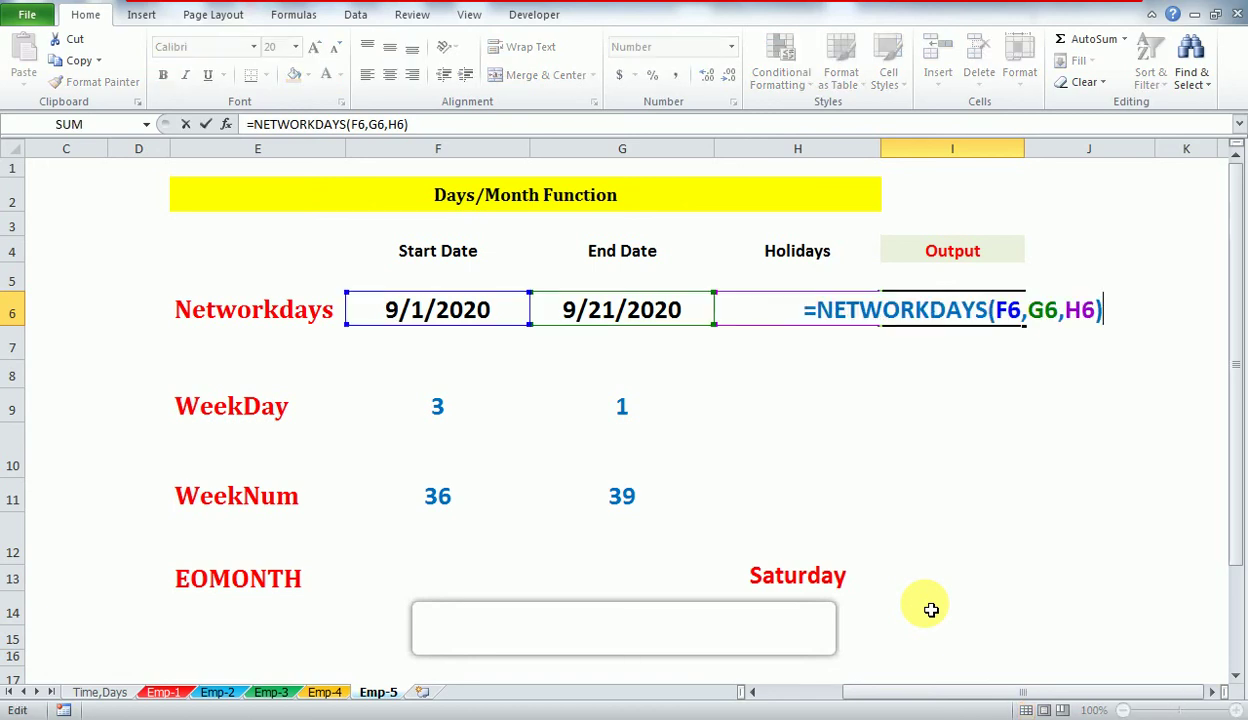
pyautogui.press('Escape')
pyautogui.press('F2')
pyautogui.press('Escape')
pyautogui.press('F2')
pyautogui.press('Escape')
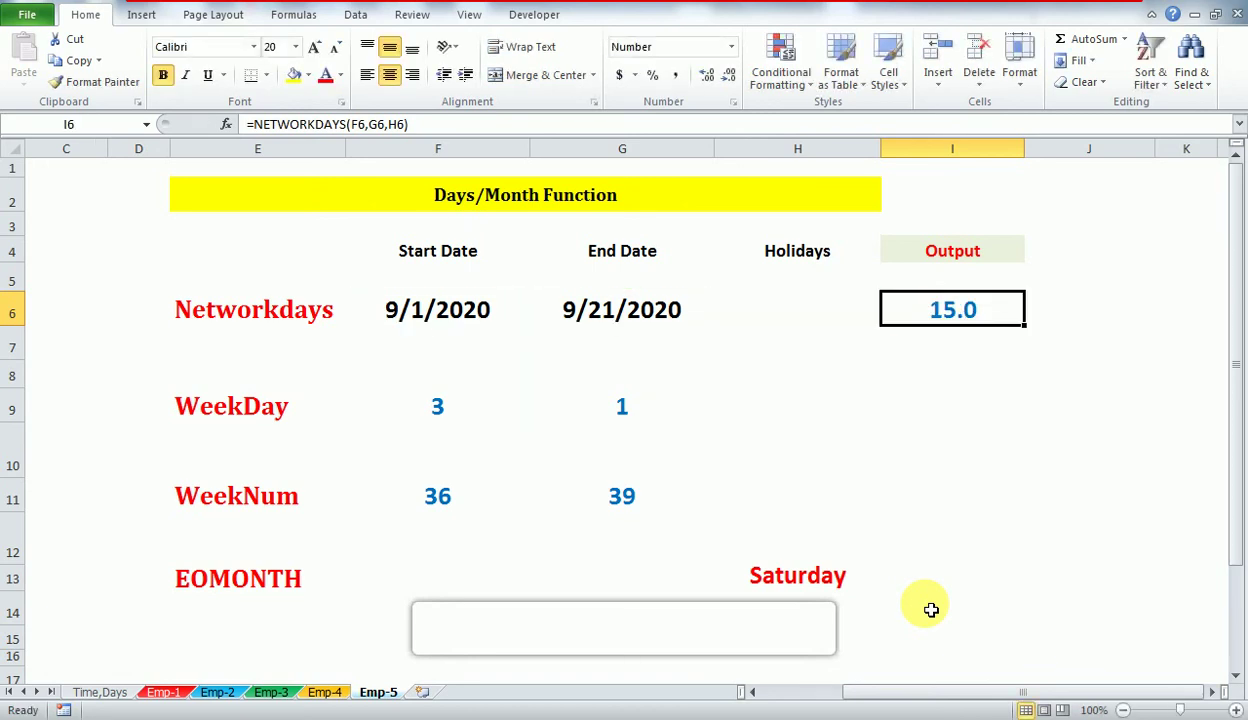
# - Enter the date 9/5 as a holiday in H6, under the Holidays heading
pyautogui.press('Left')
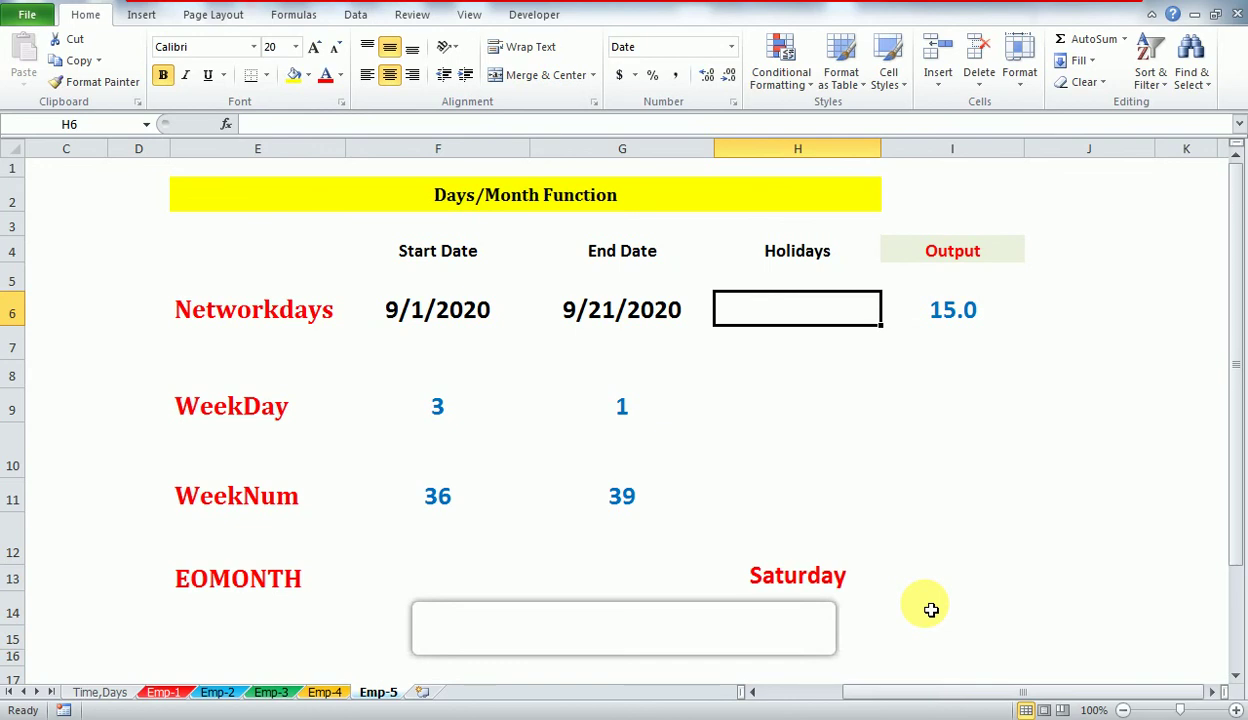
pyautogui.write('9')
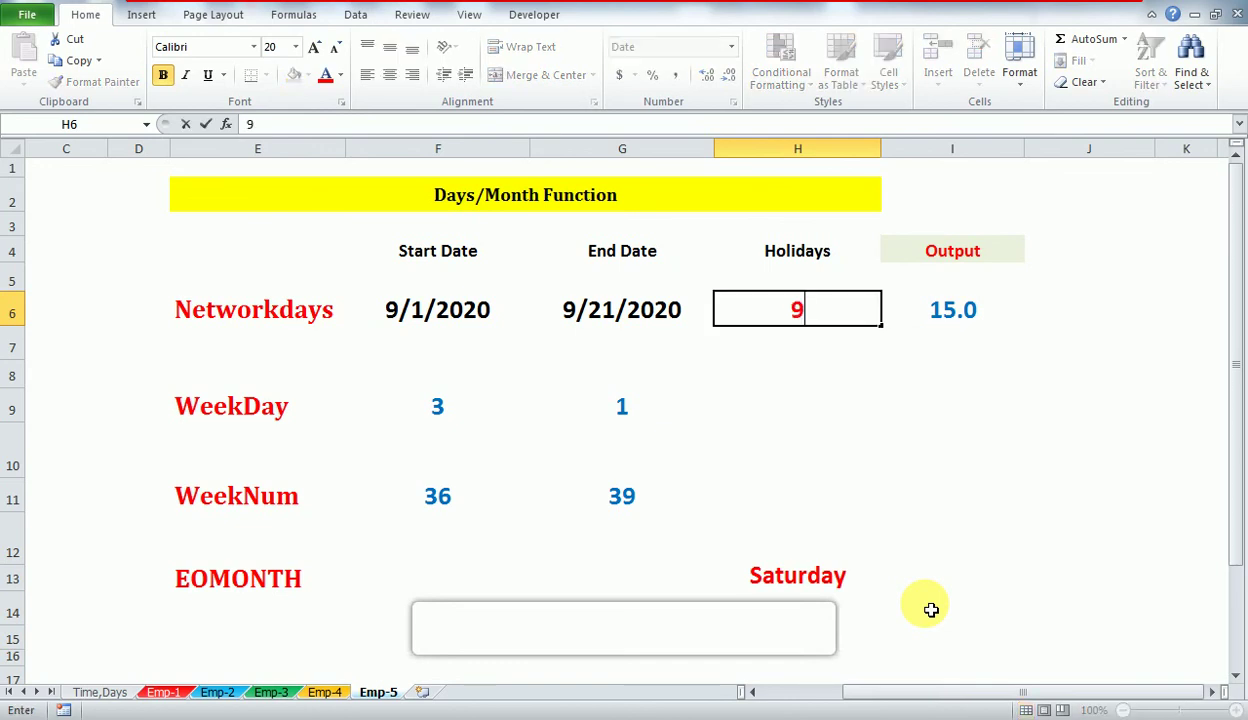
pyautogui.write('/')
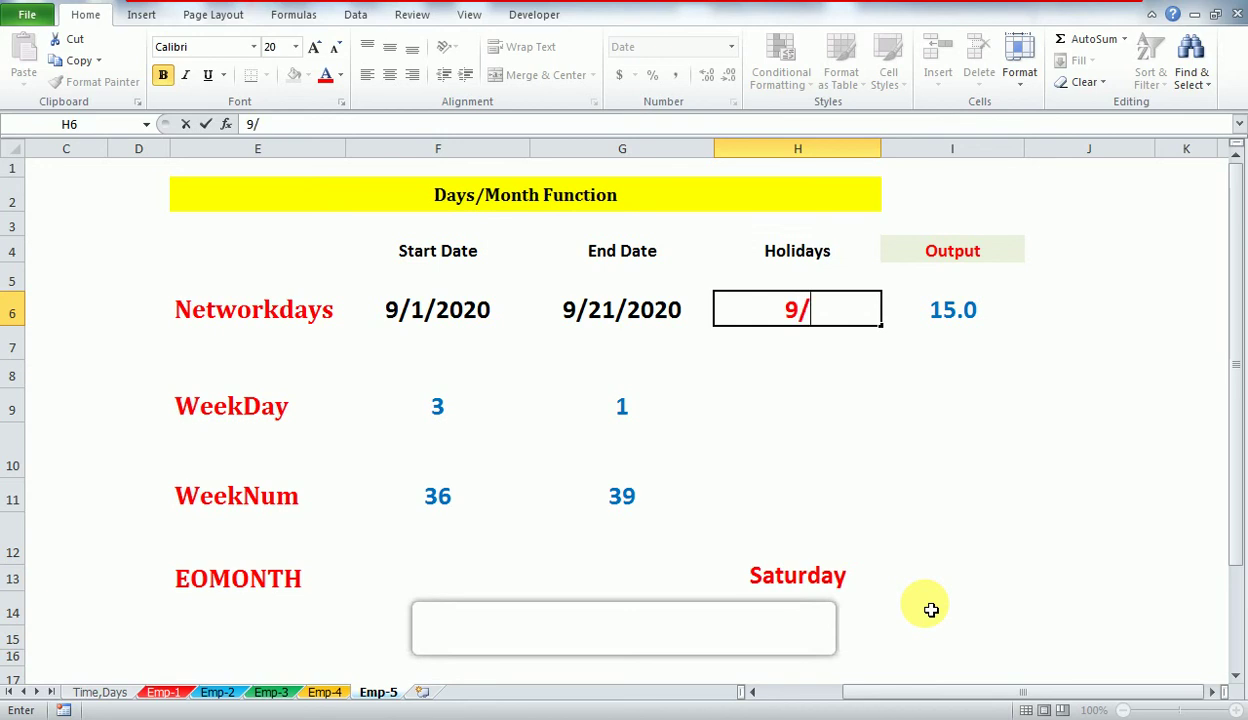
pyautogui.write('56')
pyautogui.press('BackSpace')
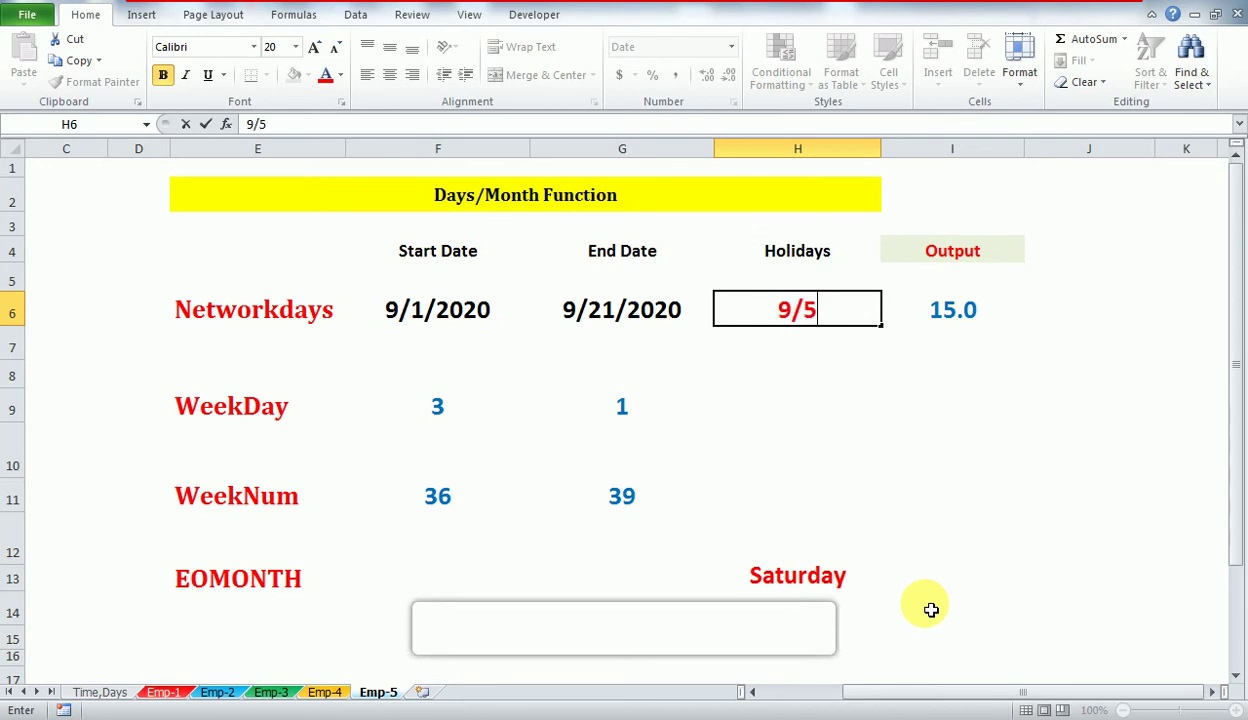
pyautogui.press('Return')
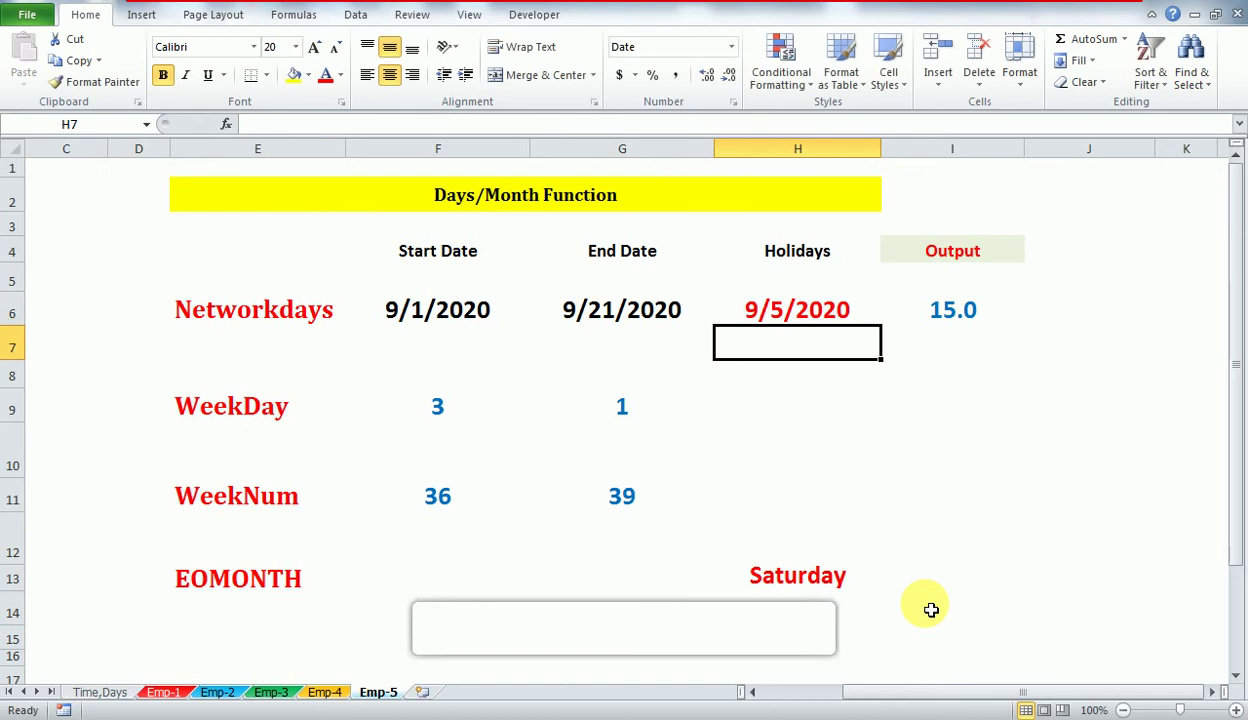
# - Check the weekday of the September 5, 2020 holiday in the system calendar and review the NETWORKDAYS formula in I6
pyautogui.press('Up')
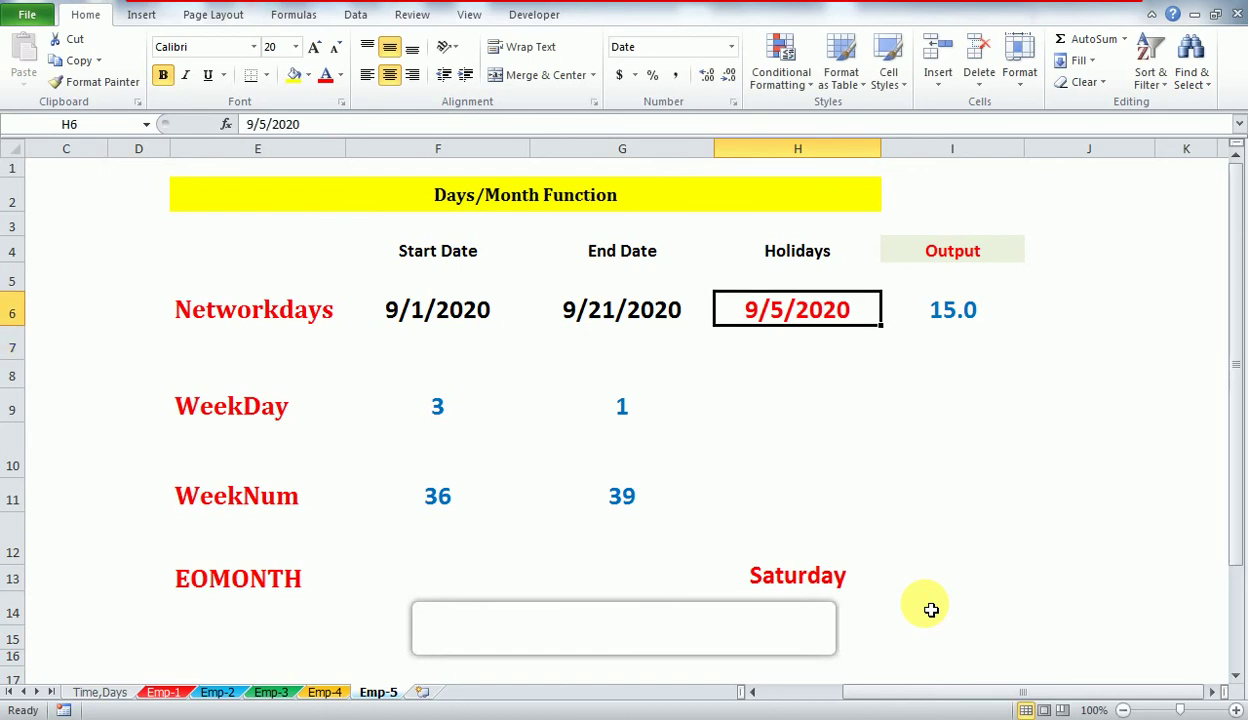
pyautogui.press('Right')
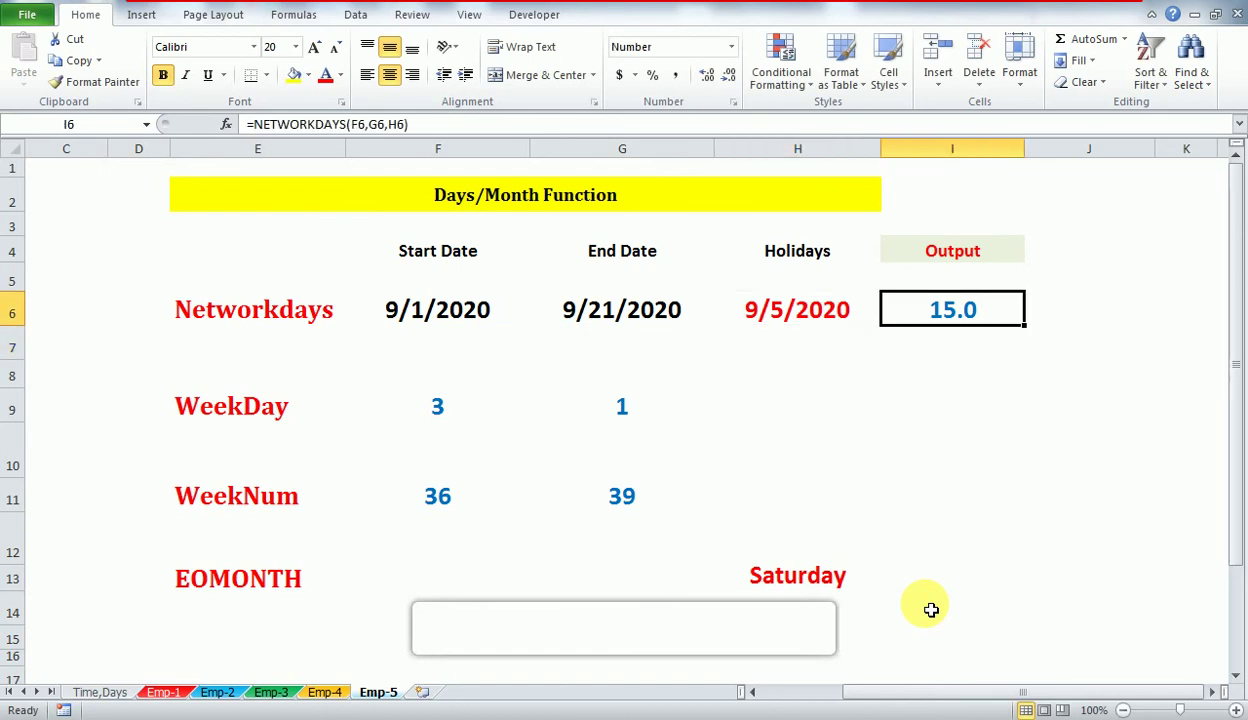
pyautogui.press('F2')
pyautogui.press('Escape')
pyautogui.click(1180, 718)
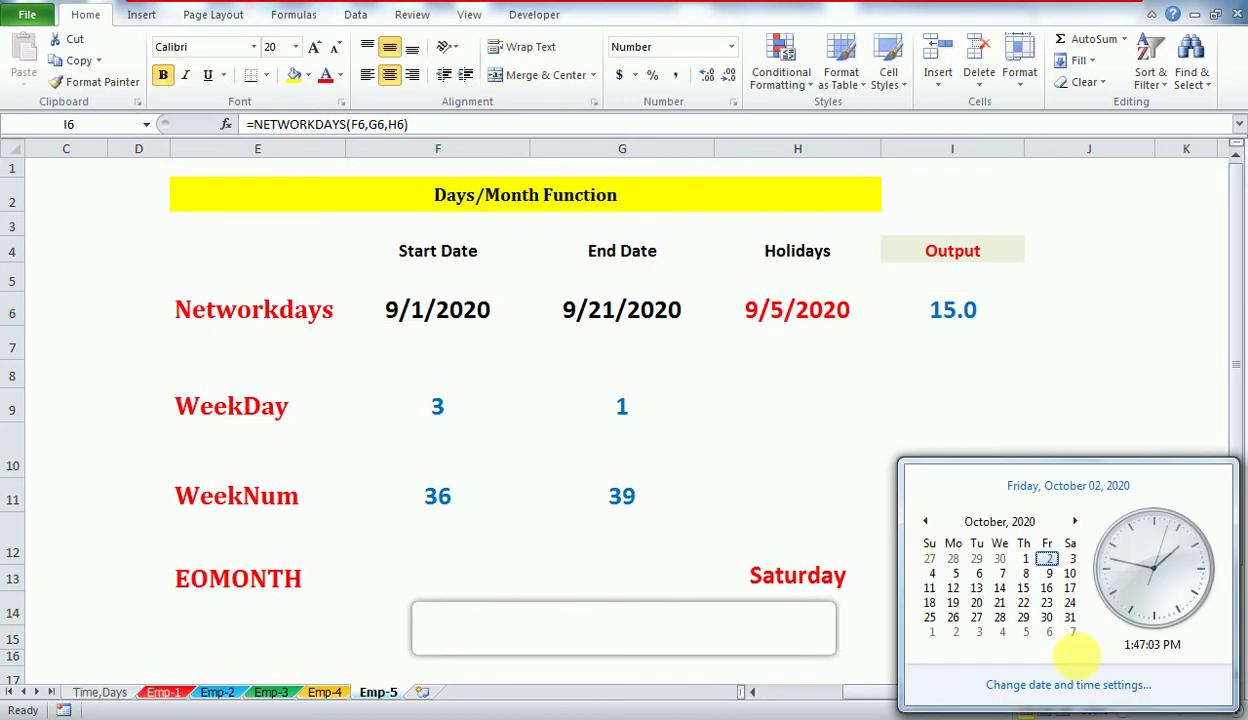
pyautogui.click(926, 521)
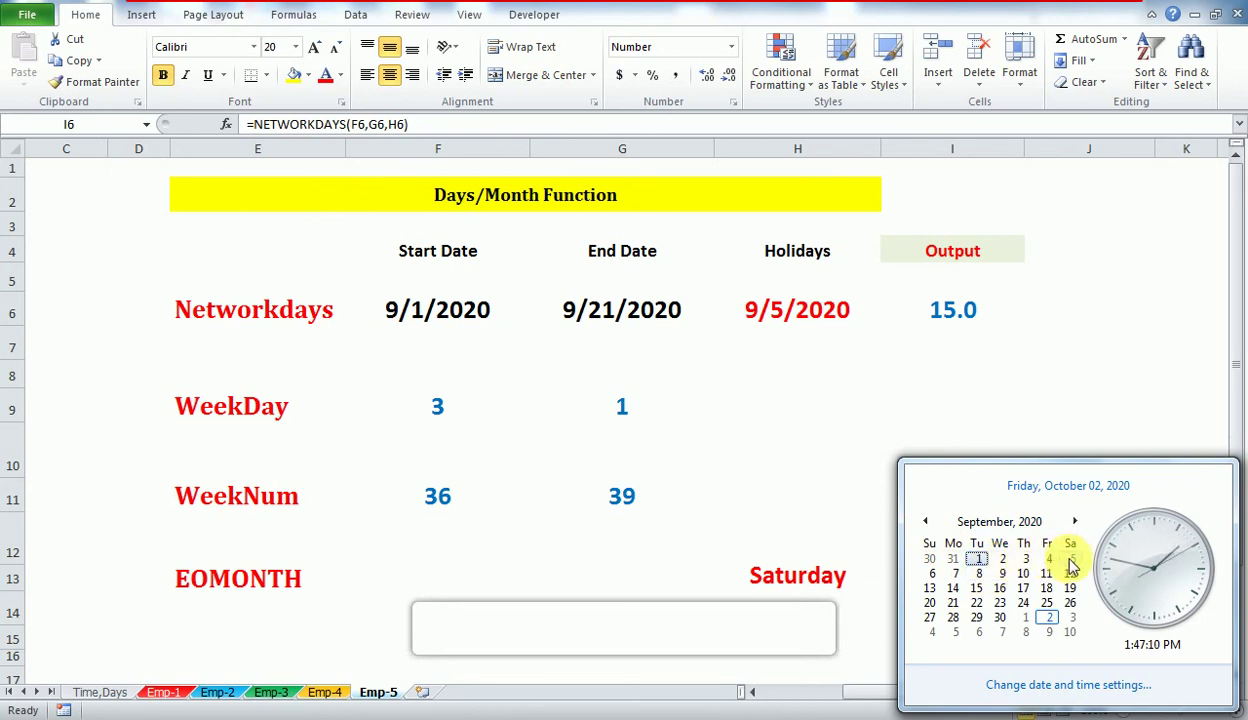
pyautogui.press('Escape')
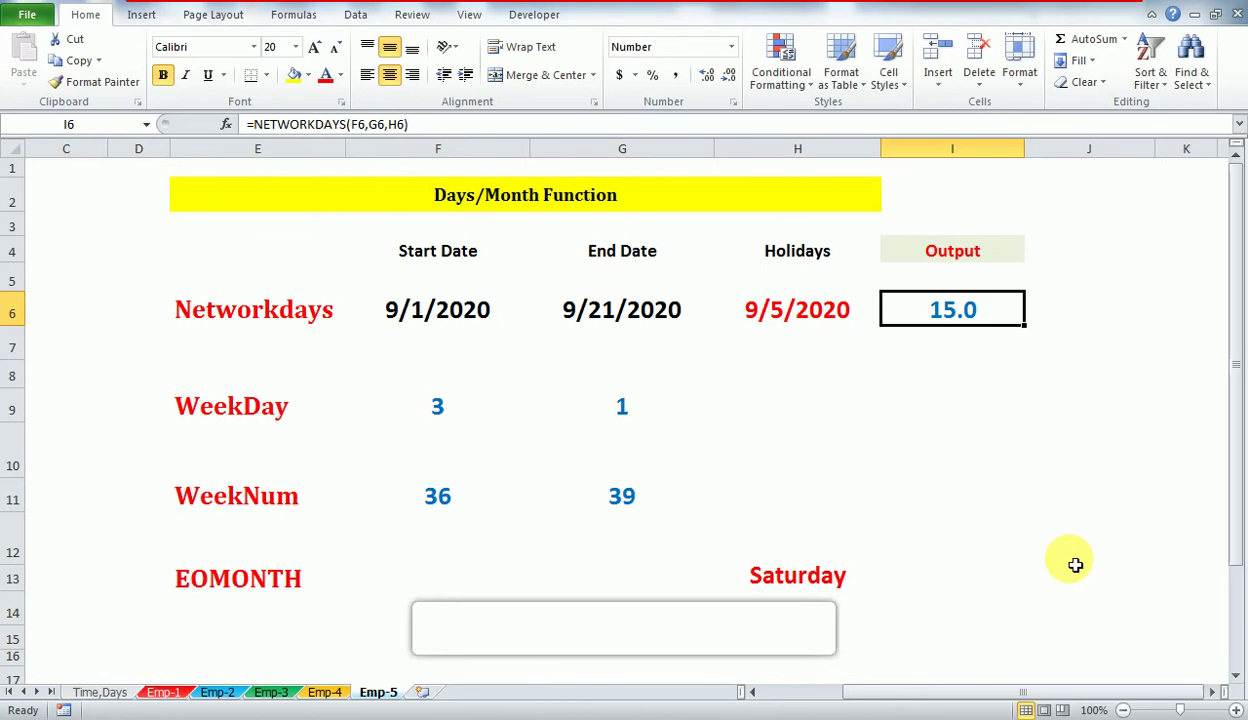
pyautogui.click(789, 301)
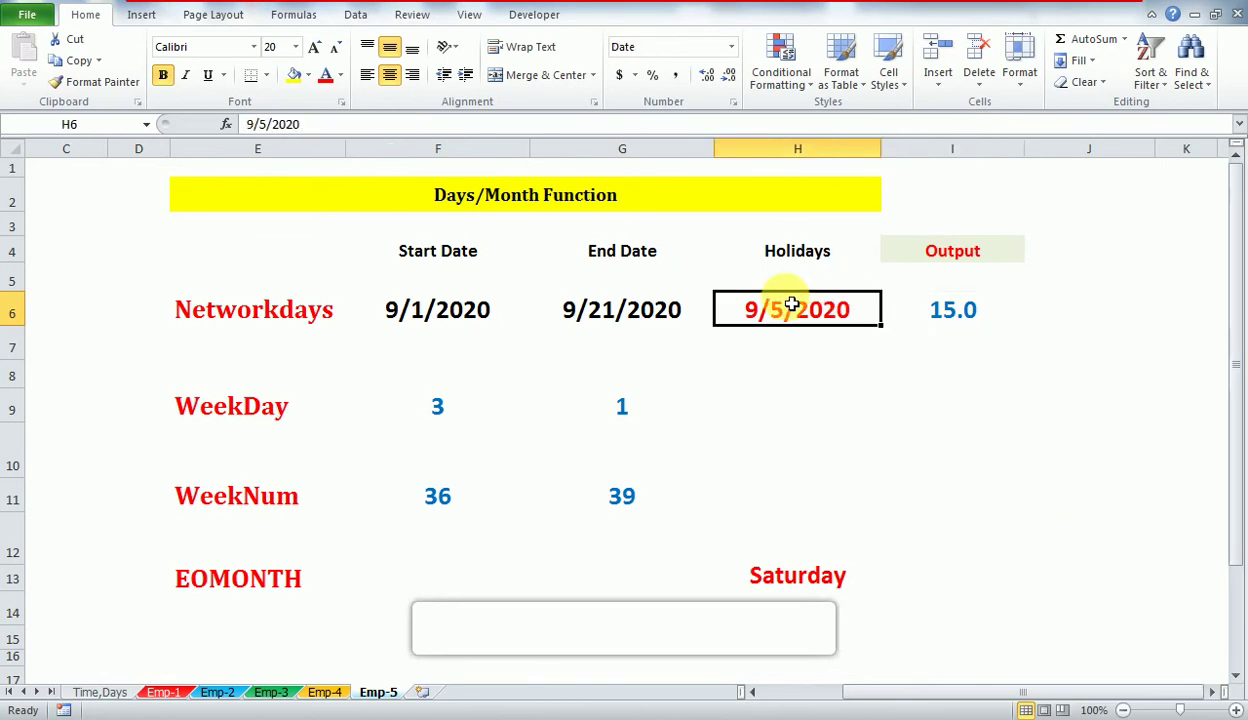
pyautogui.press('Right')
pyautogui.press('F2')
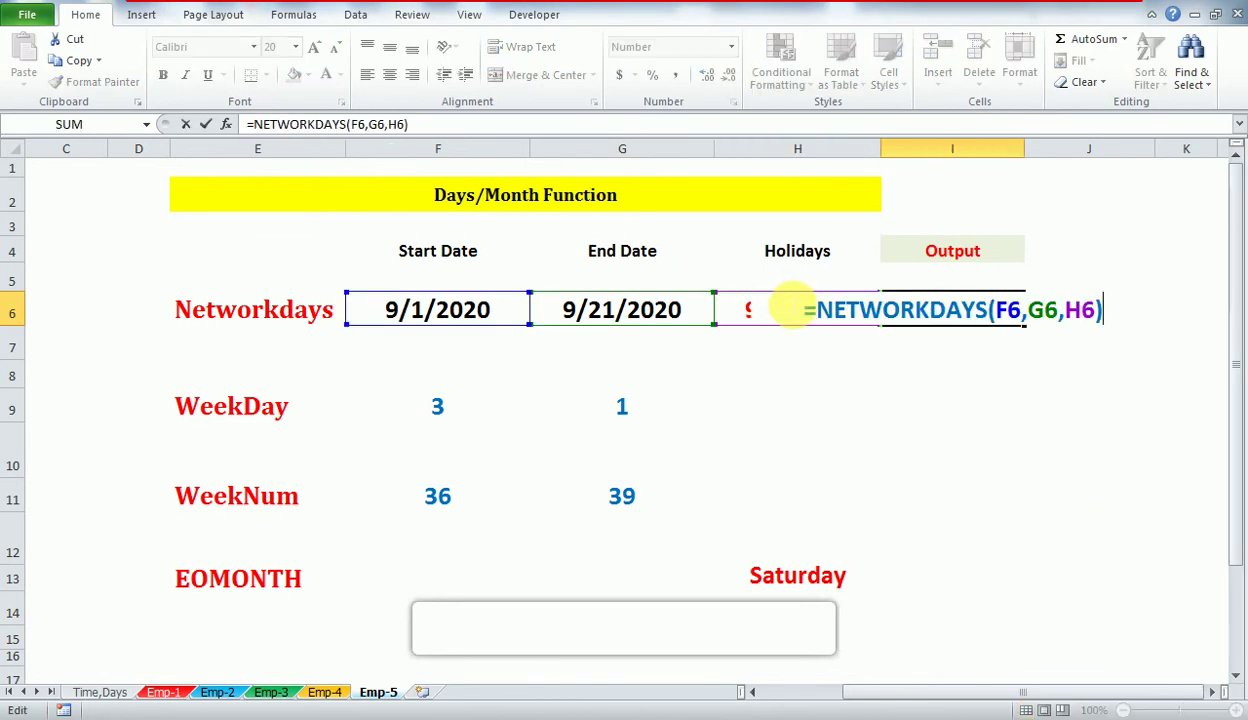
pyautogui.press('Escape')
# - Change the holiday date in H6 to 9/15/2020
pyautogui.click(791, 304)
pyautogui.press('F2')
pyautogui.press('Left')
pyautogui.press('Left')
pyautogui.press('Left')
pyautogui.press('Left')
pyautogui.press('Left')
pyautogui.press('Left')
pyautogui.press('Left')
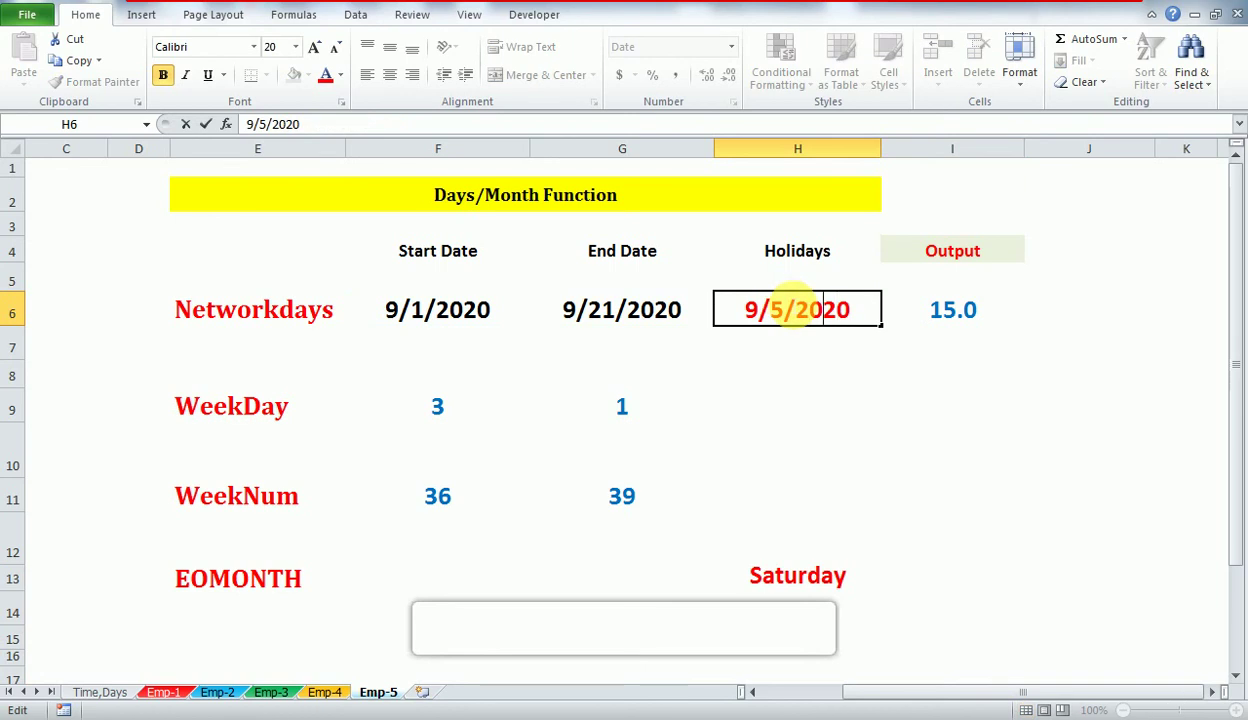
pyautogui.write('1')
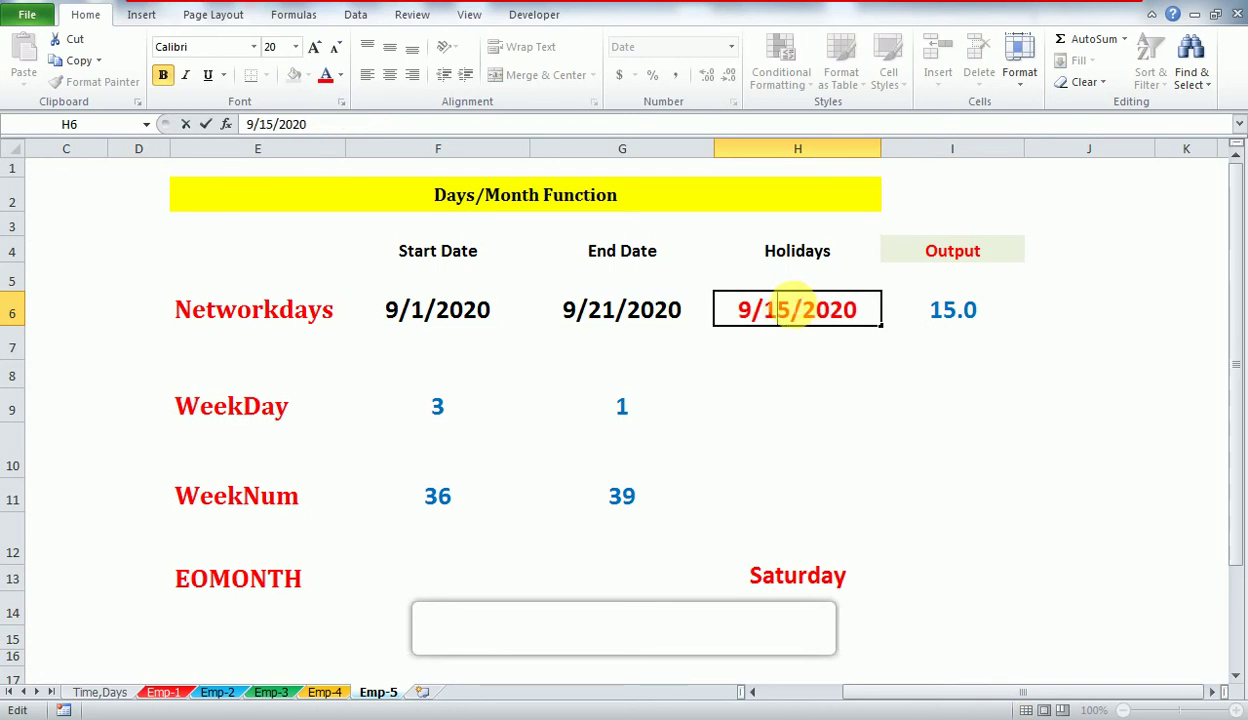
pyautogui.press('Return')
pyautogui.press('Up')
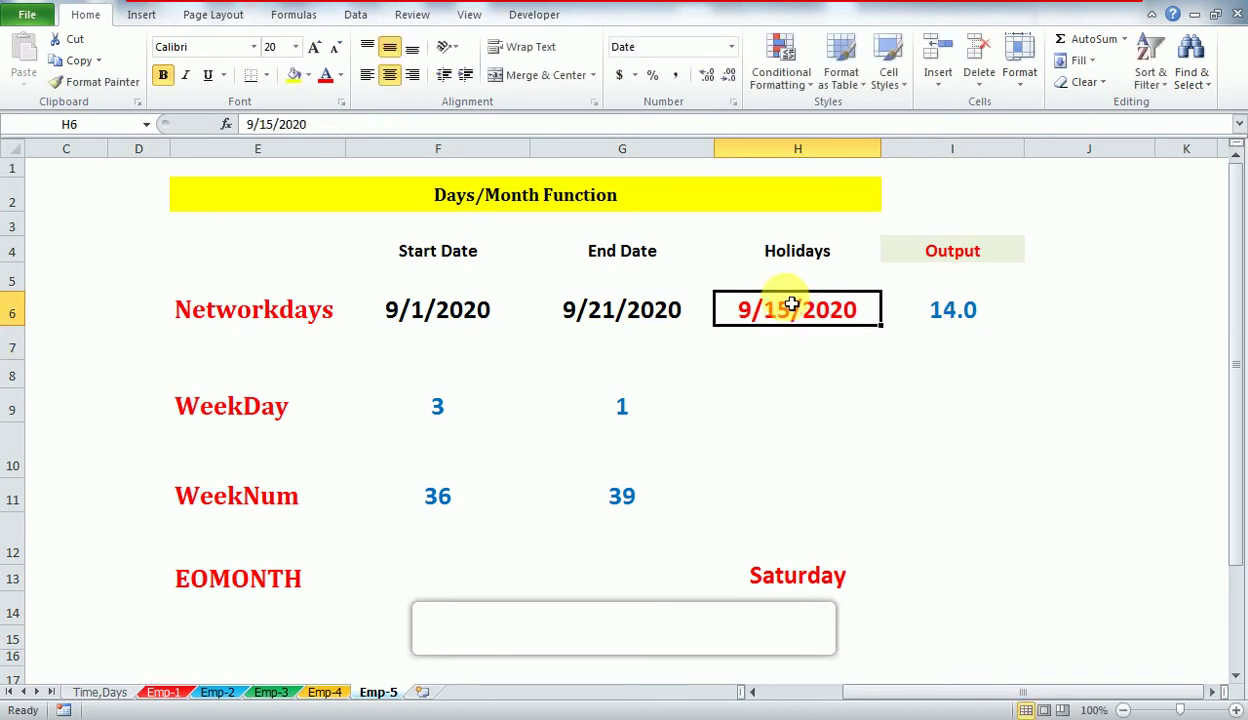
# - Examine the NETWORKDAYS formula in I6 together with the start date, end date and holiday in F6:H6
pyautogui.press('Right')
pyautogui.press('Left')
pyautogui.press('Right')
pyautogui.press('F2')
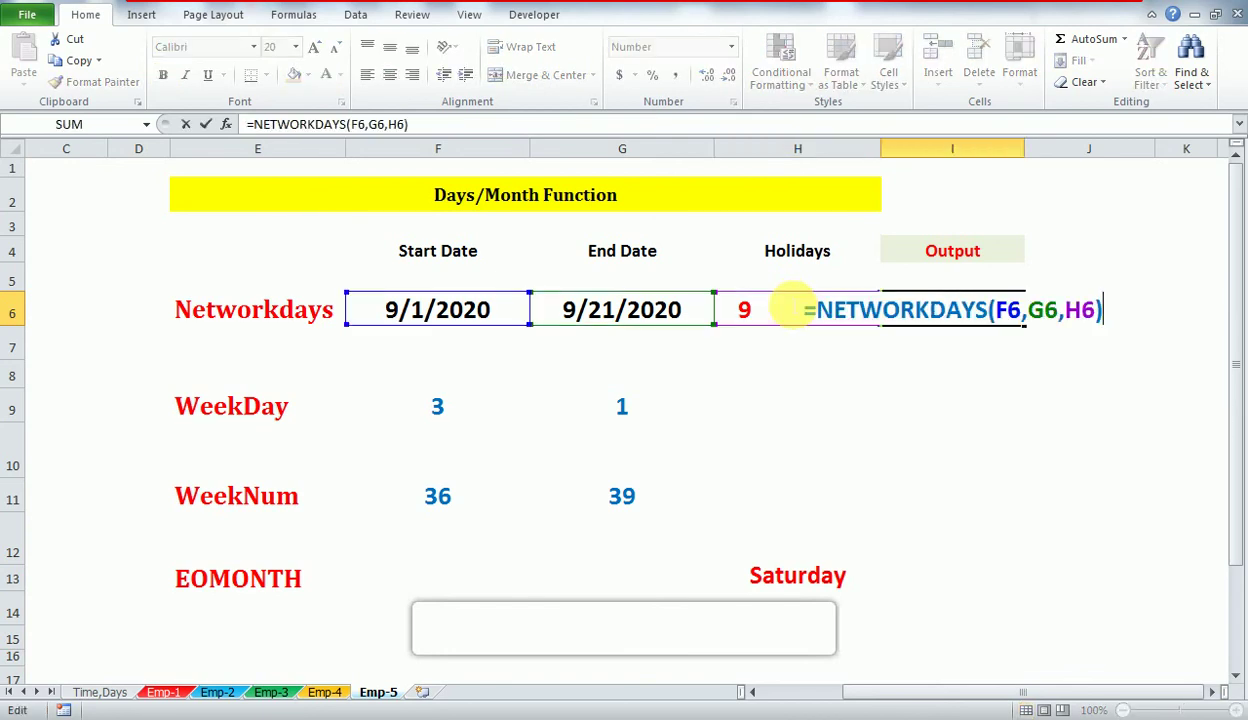
pyautogui.press('Escape')
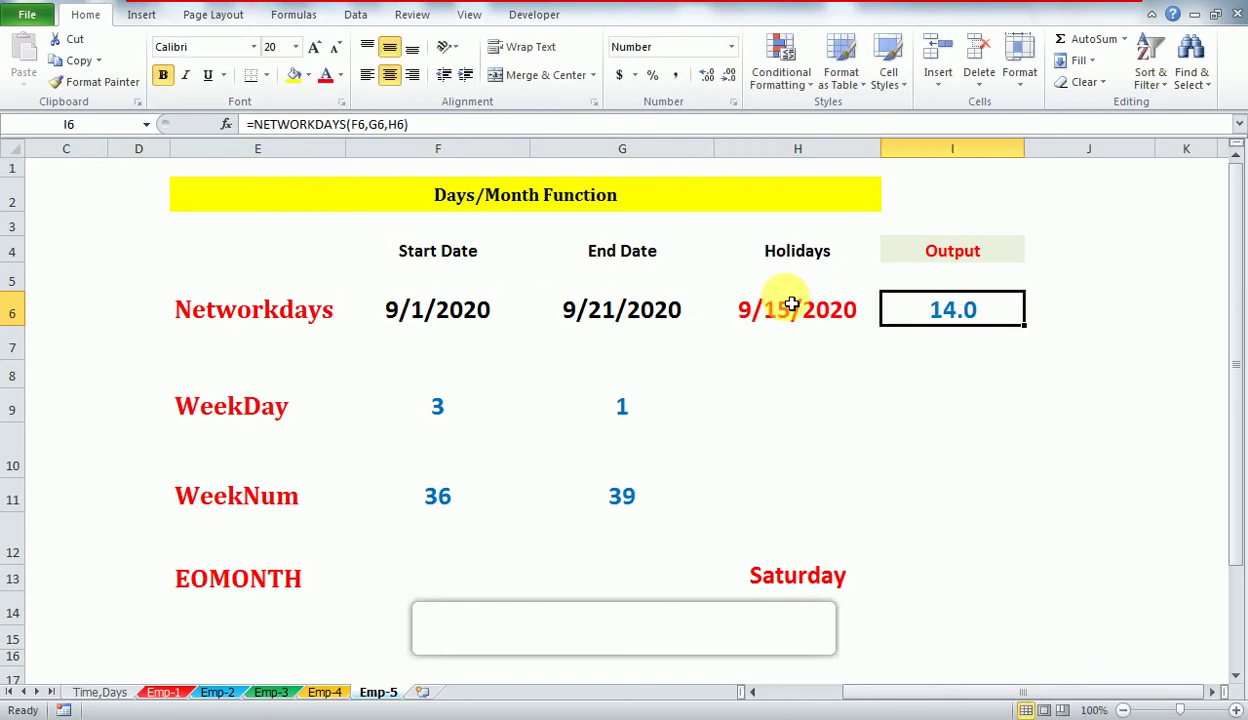
pyautogui.press('Left')
pyautogui.press('Left')
pyautogui.press('Left')
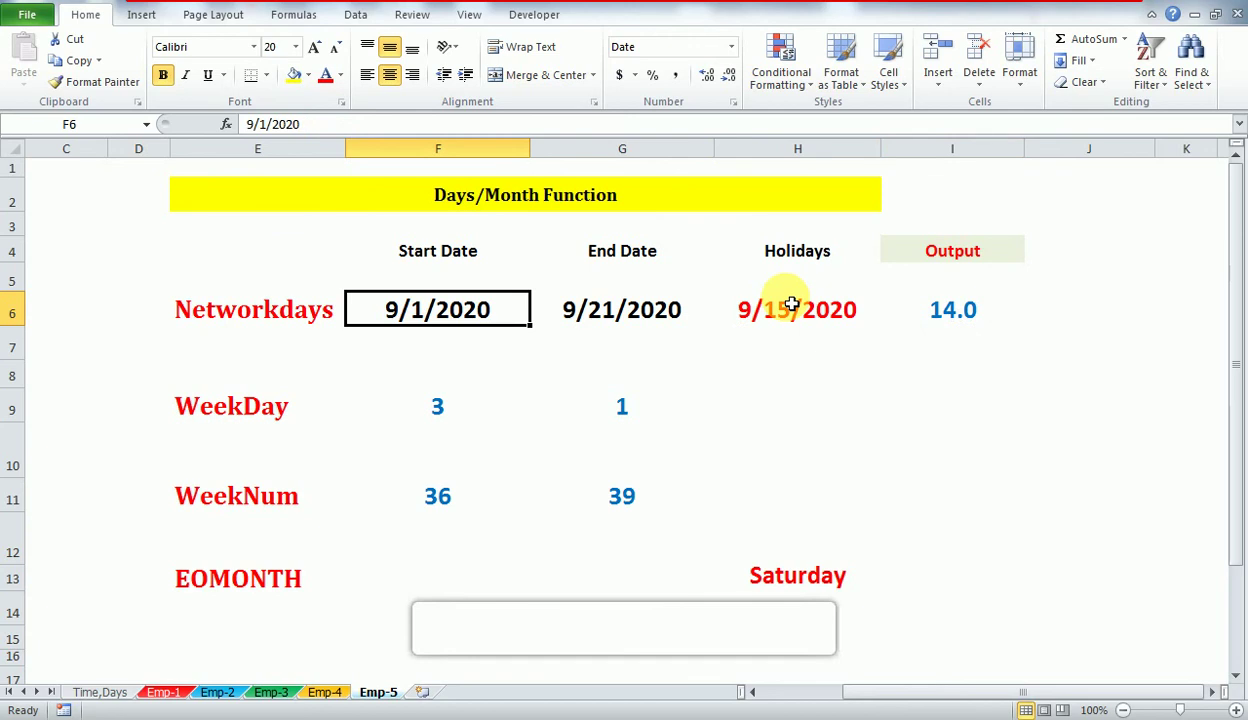
pyautogui.hotkey('shift', 'Right')
pyautogui.hotkey('shift', 'Right')
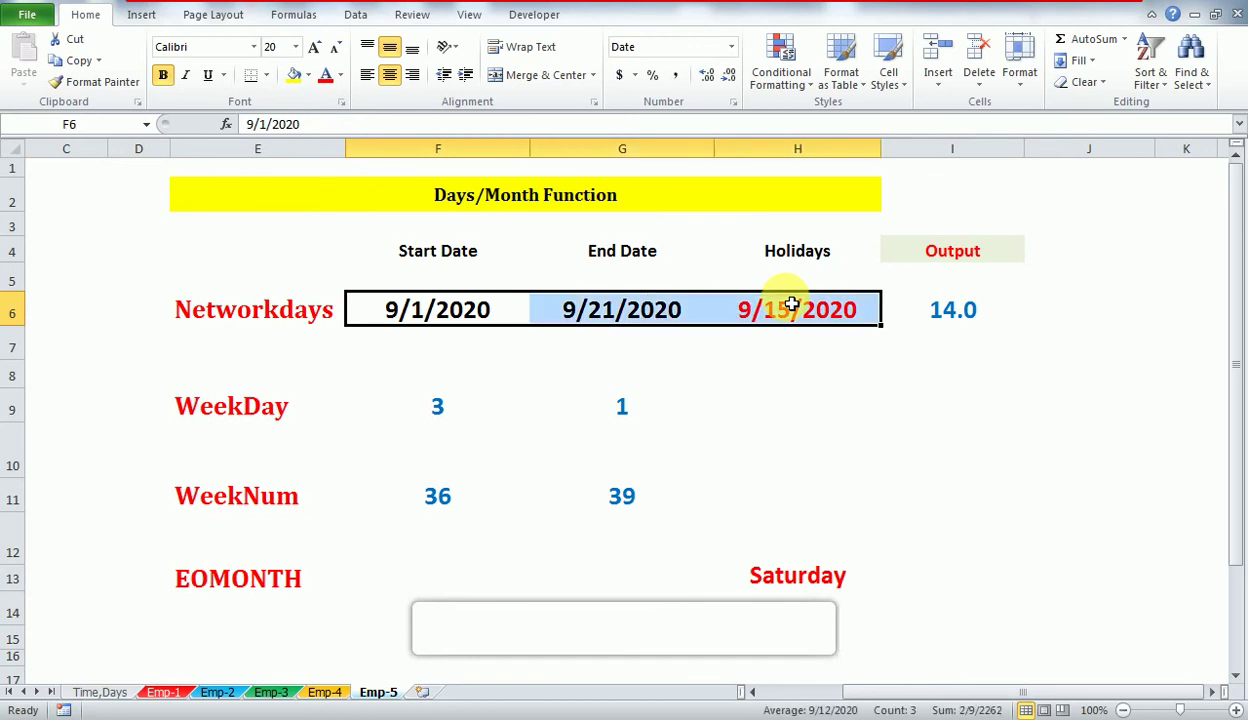
pyautogui.press('Right')
pyautogui.press('Left')
pyautogui.press('Right')
pyautogui.press('Right')
pyautogui.press('Left')
pyautogui.press('Left')
pyautogui.press('Right')
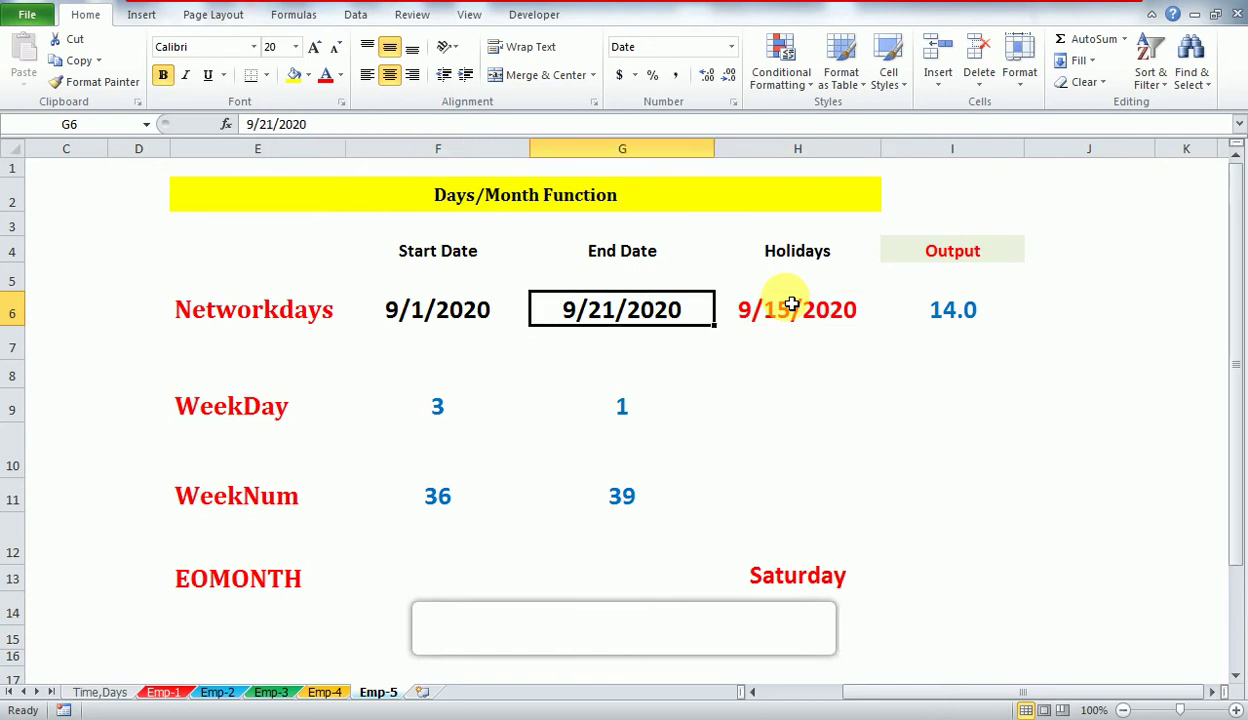
pyautogui.press('Right')
pyautogui.press('Right')
pyautogui.press('Left')
# - Clear the TEXT weekday formula from H13 in the EOMONTH row
pyautogui.press('Down')
pyautogui.press('Left')
pyautogui.press('Left')
pyautogui.press('Down')
pyautogui.press('Down')
pyautogui.press('Down')
pyautogui.press('Down')
pyautogui.press('Down')
pyautogui.press('Down')
pyautogui.press('Down')
pyautogui.press('Up')
pyautogui.press('Right')
pyautogui.press('Right')
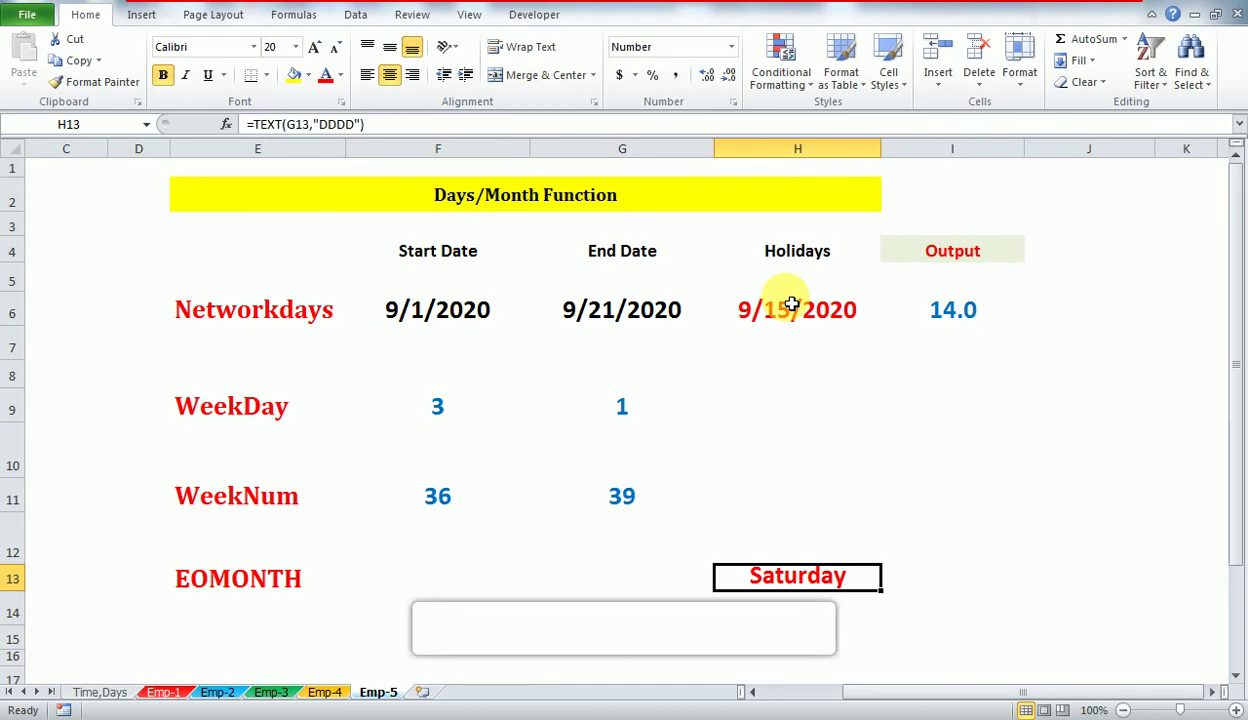
pyautogui.press('Delete')
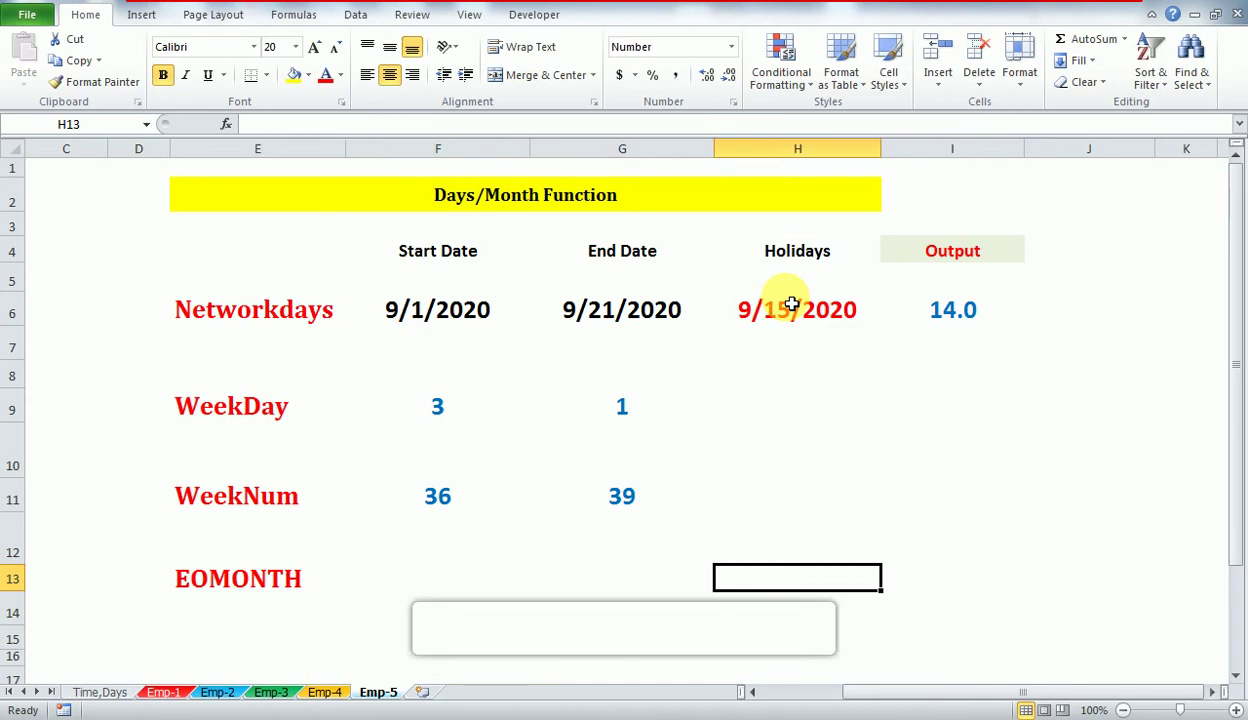
pyautogui.press('F2')
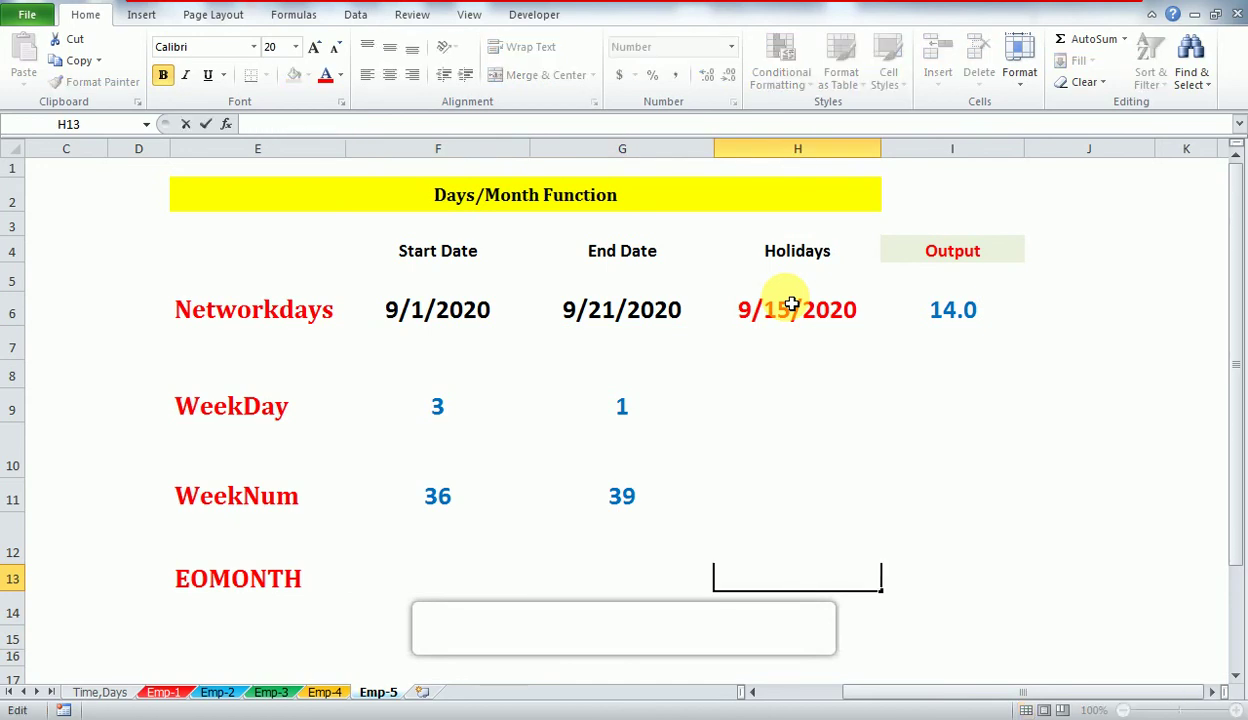
pyautogui.press('Escape')
pyautogui.hotkey('ctrl', 'z')
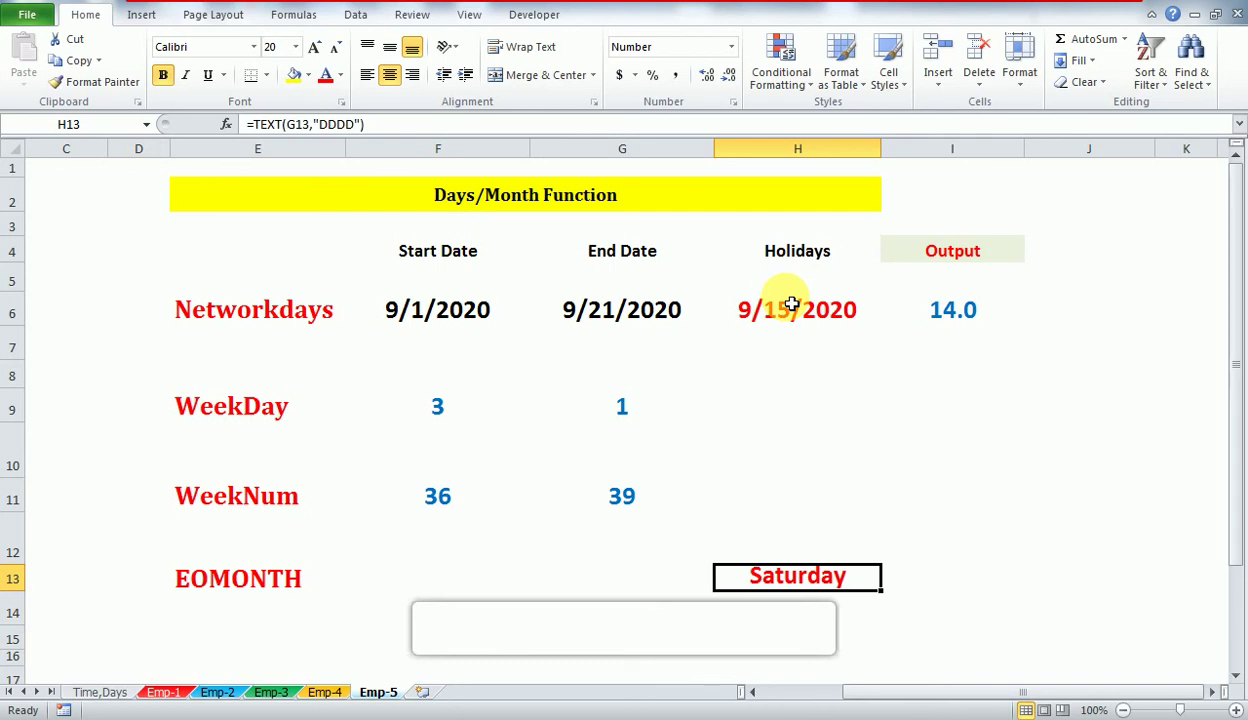
pyautogui.press('Delete')
# - Enter =EOMONTH(F6,0) in F13 to get the last day of the start date's month
pyautogui.press('Left')
pyautogui.press('Left')
pyautogui.write('=')
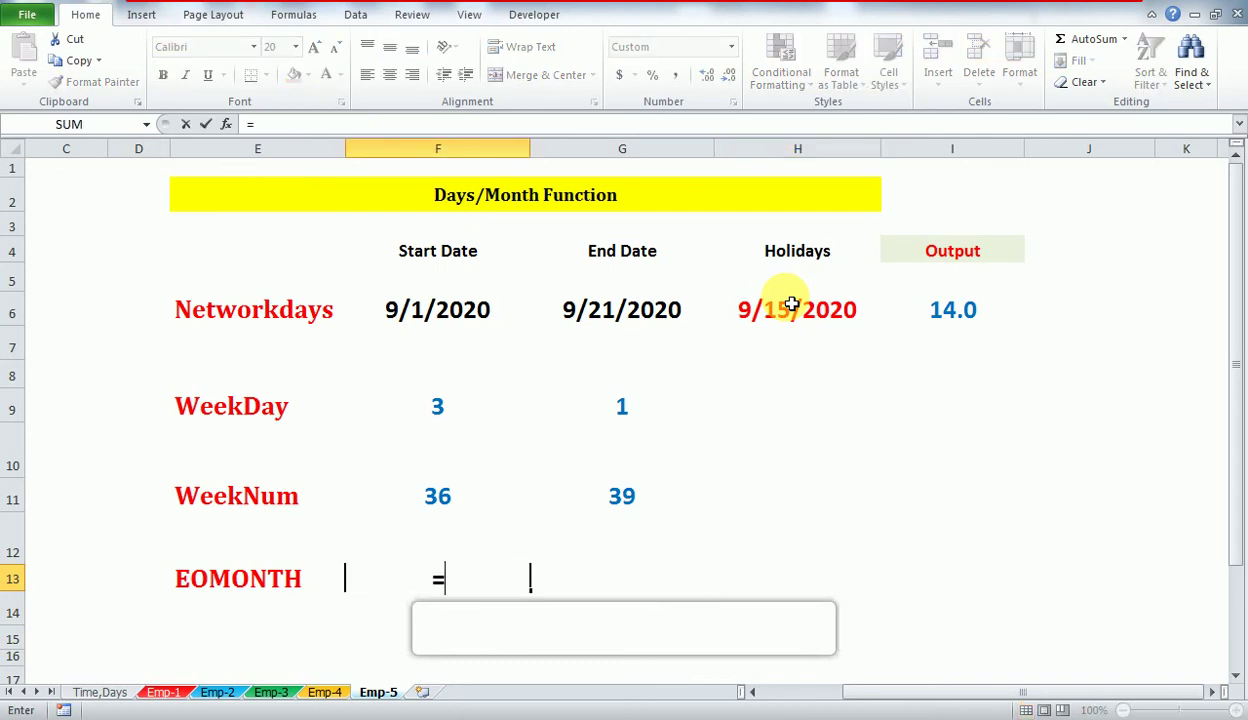
pyautogui.write('eo')
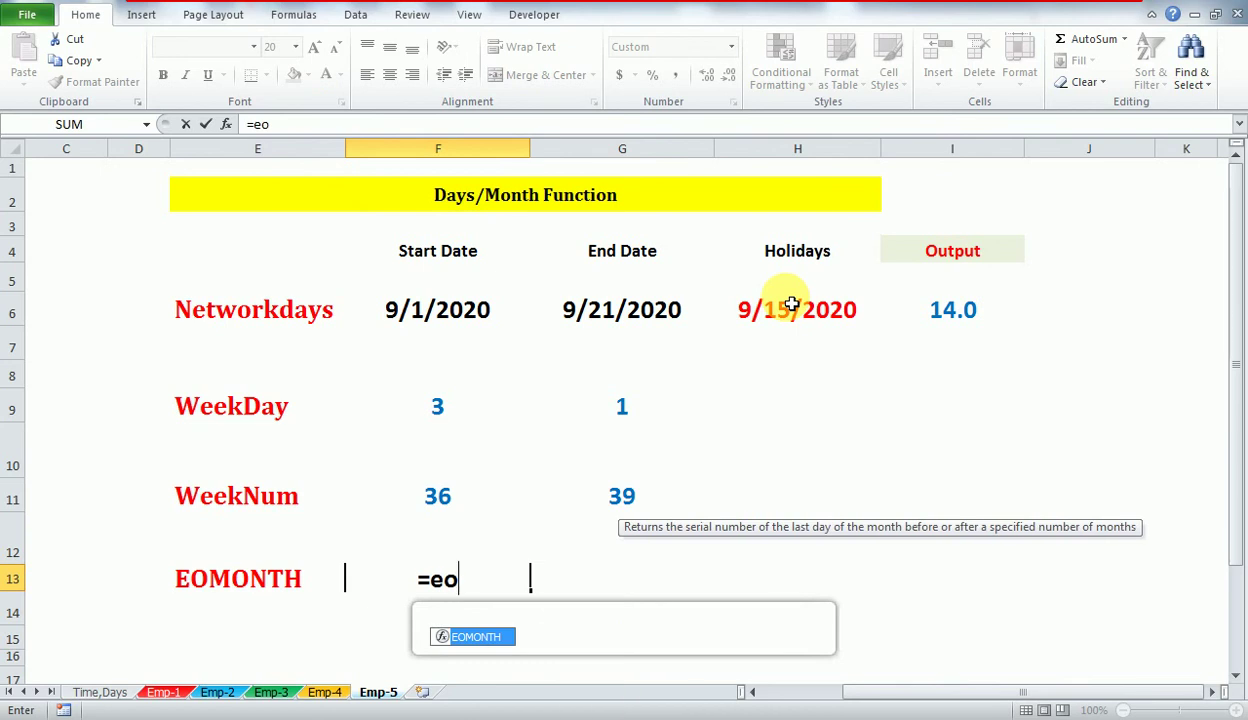
pyautogui.press('Tab')
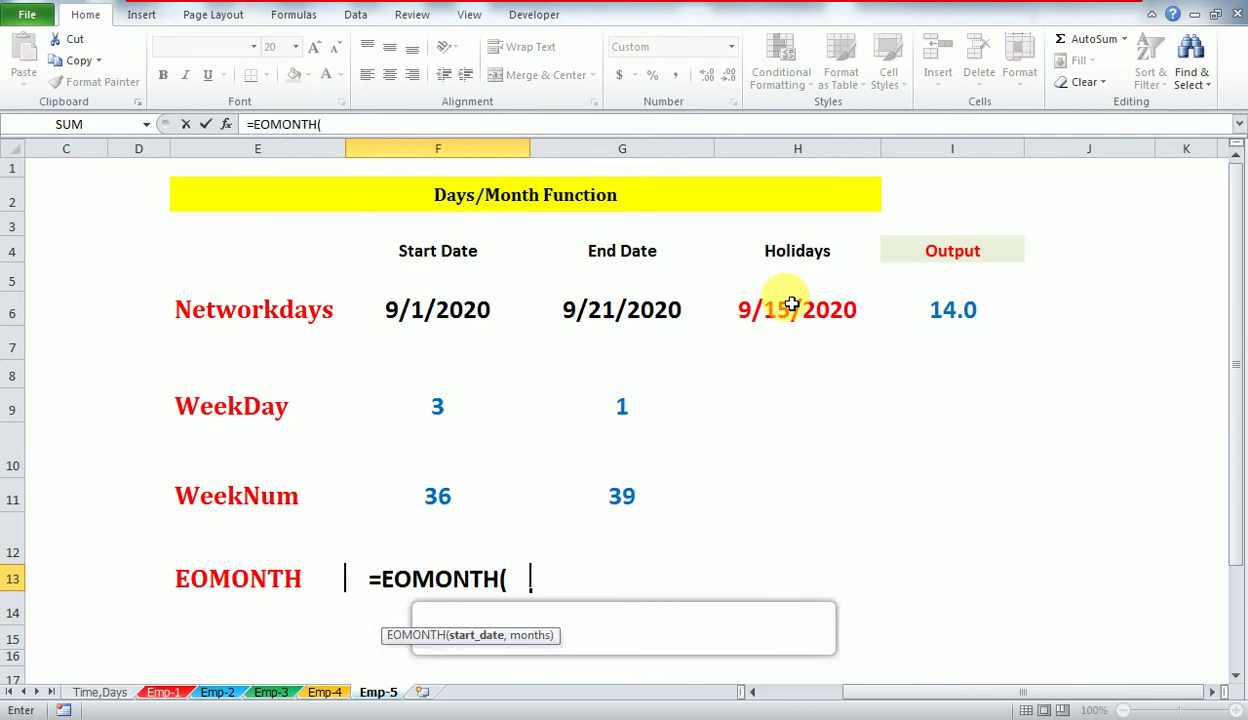
pyautogui.press('Up')
pyautogui.press('Up')
pyautogui.press('Up')
pyautogui.press('Up')
pyautogui.press('Up')
pyautogui.press('Up')
pyautogui.press('Up')
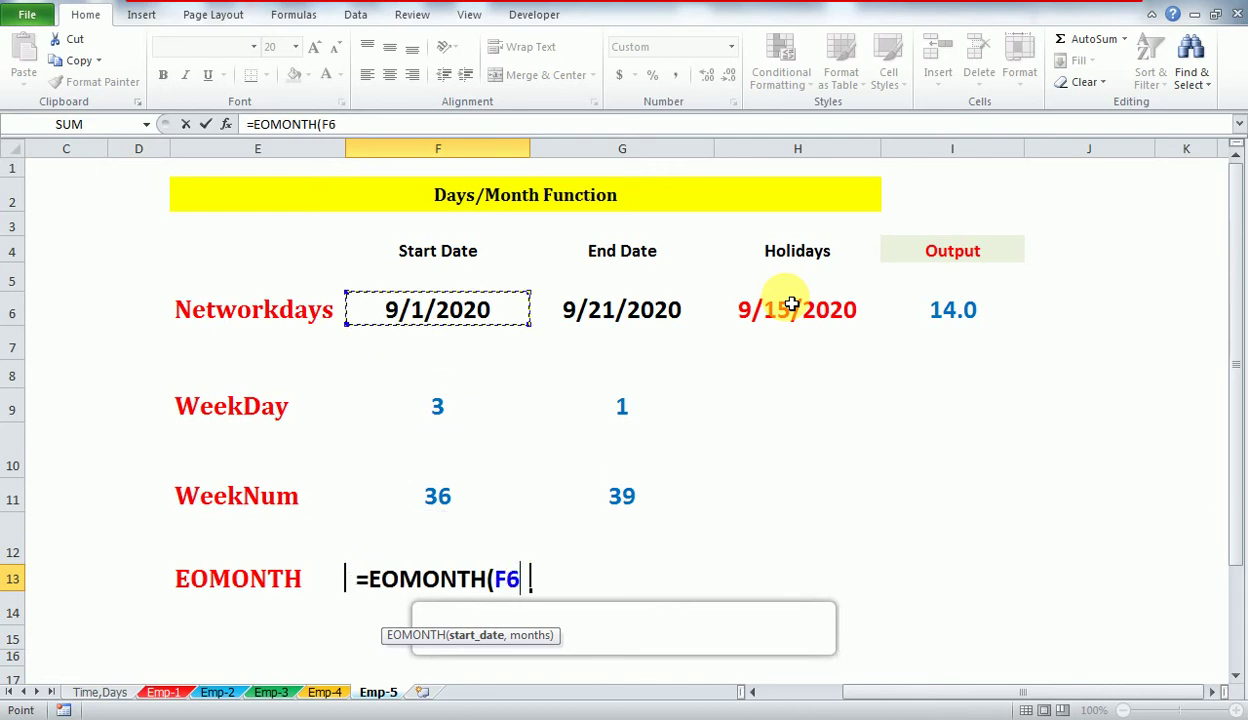
pyautogui.write(',')
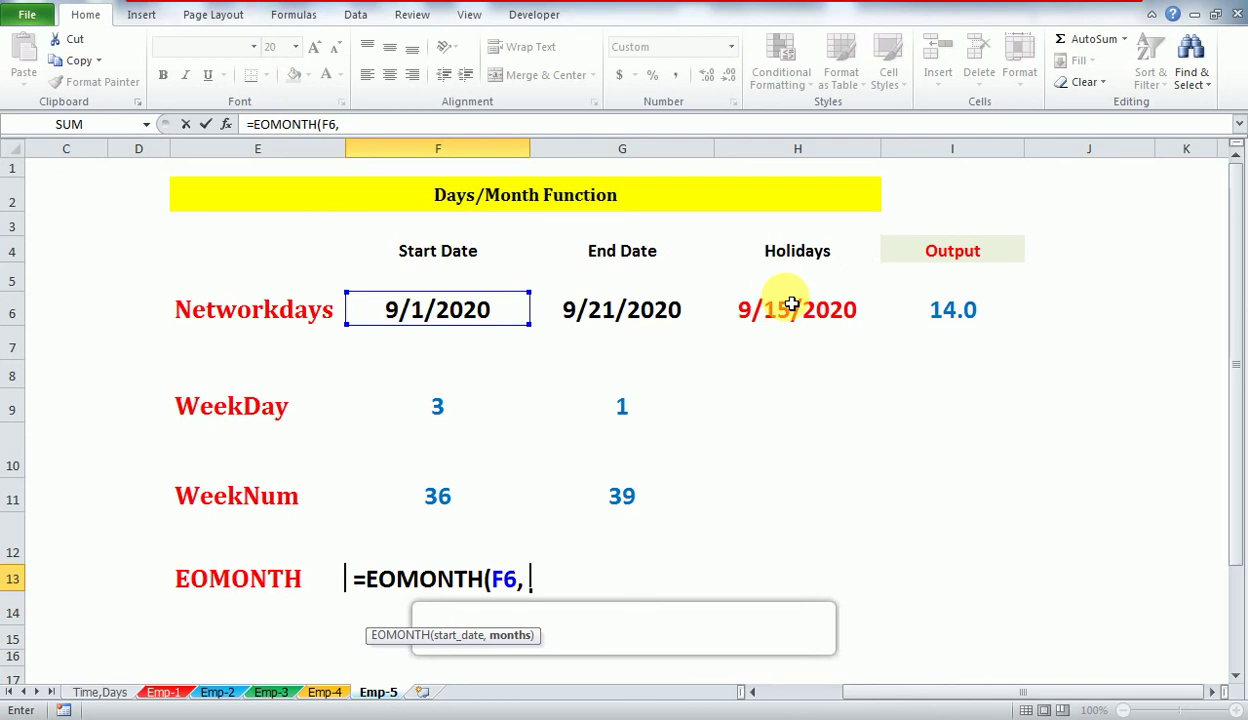
pyautogui.write('0)')
pyautogui.press('Return')
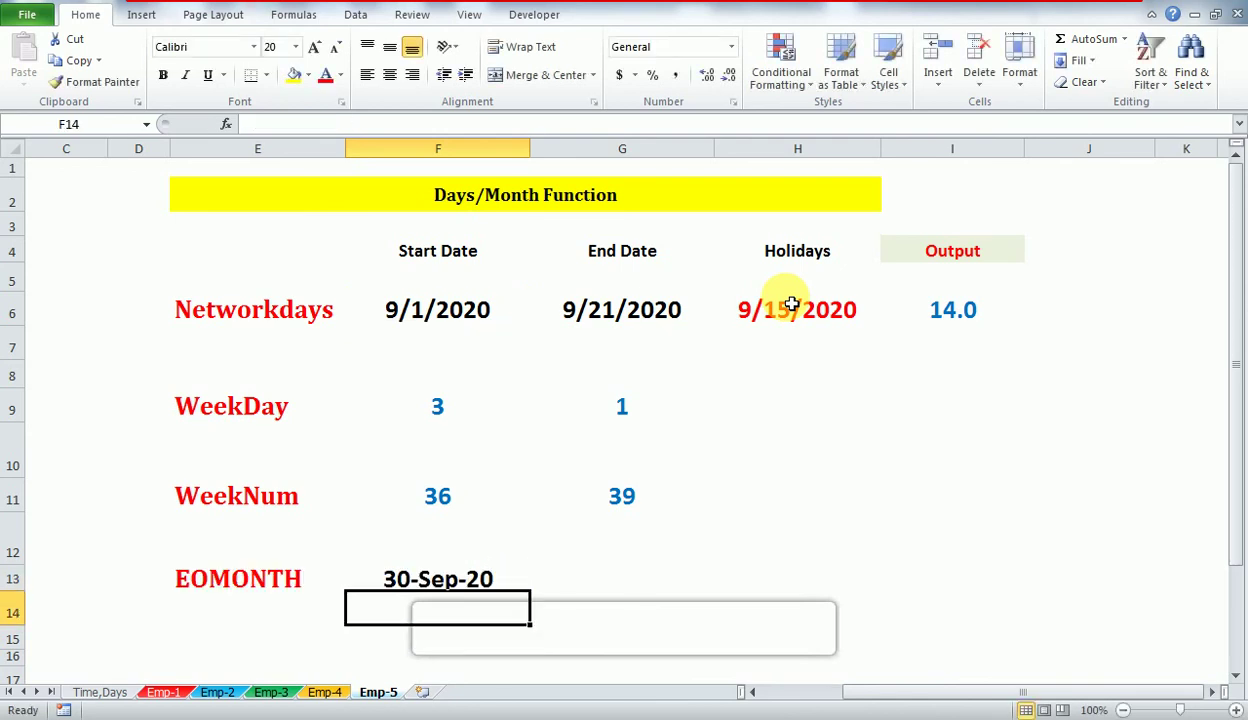
pyautogui.press('Up')
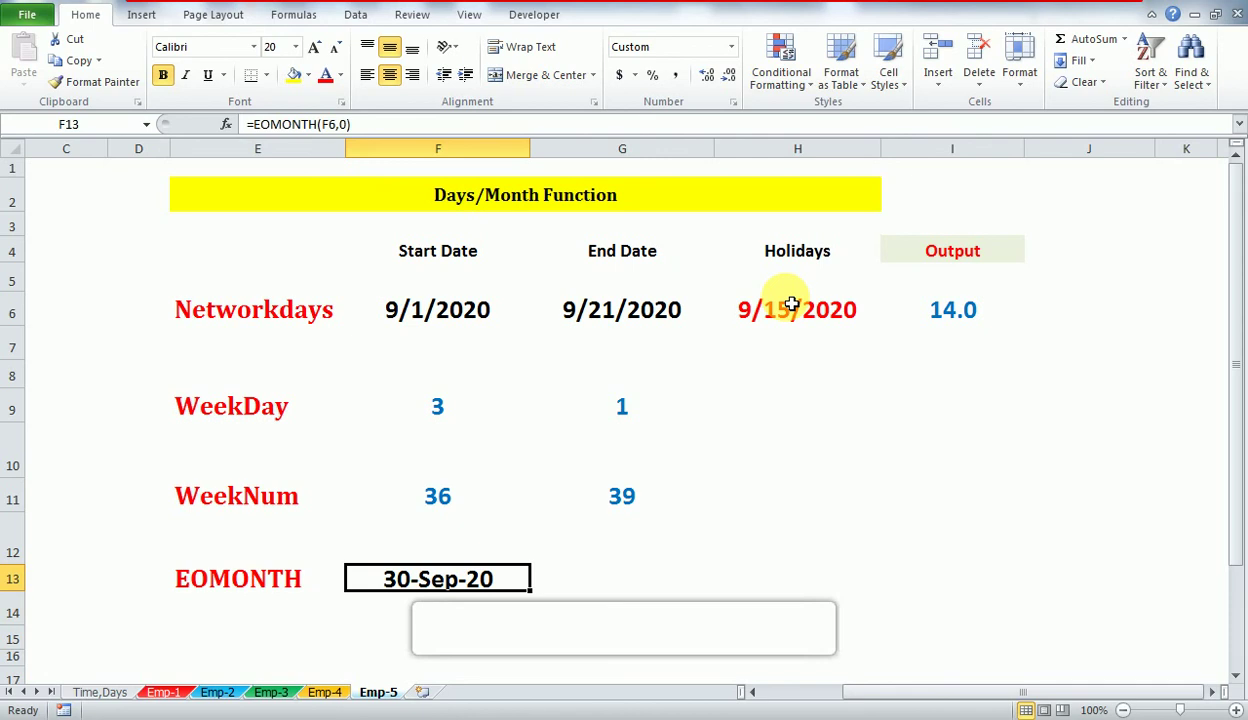
# - Compare the start date in F6 with the EOMONTH result in F13
pyautogui.press('Up')
pyautogui.press('Up')
pyautogui.press('Up')
pyautogui.press('Up')
pyautogui.press('Up')
pyautogui.press('Up')
pyautogui.press('Up')
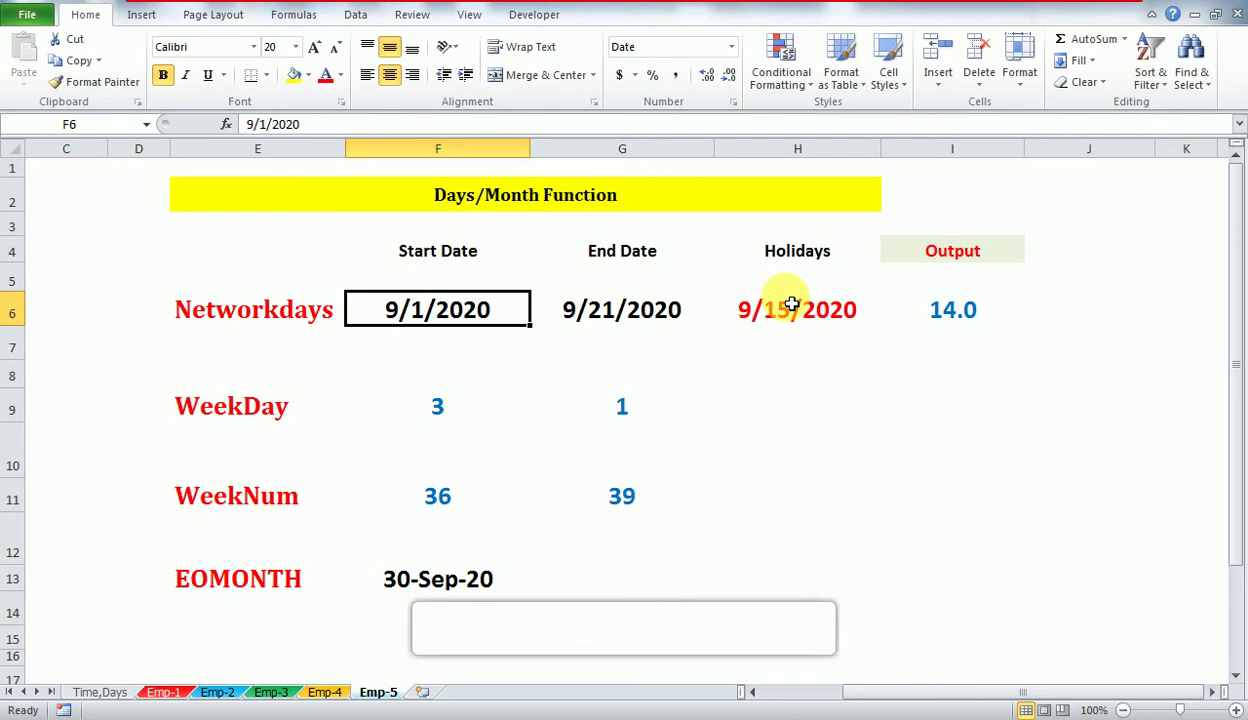
pyautogui.press('Left')
pyautogui.press('Left')
pyautogui.press('Left')
pyautogui.press('Right')
pyautogui.press('Right')
pyautogui.press('Right')
pyautogui.press('Down')
pyautogui.press('Down')
pyautogui.press('Down')
pyautogui.press('Down')
pyautogui.press('Down')
pyautogui.press('Down')
pyautogui.press('Down')
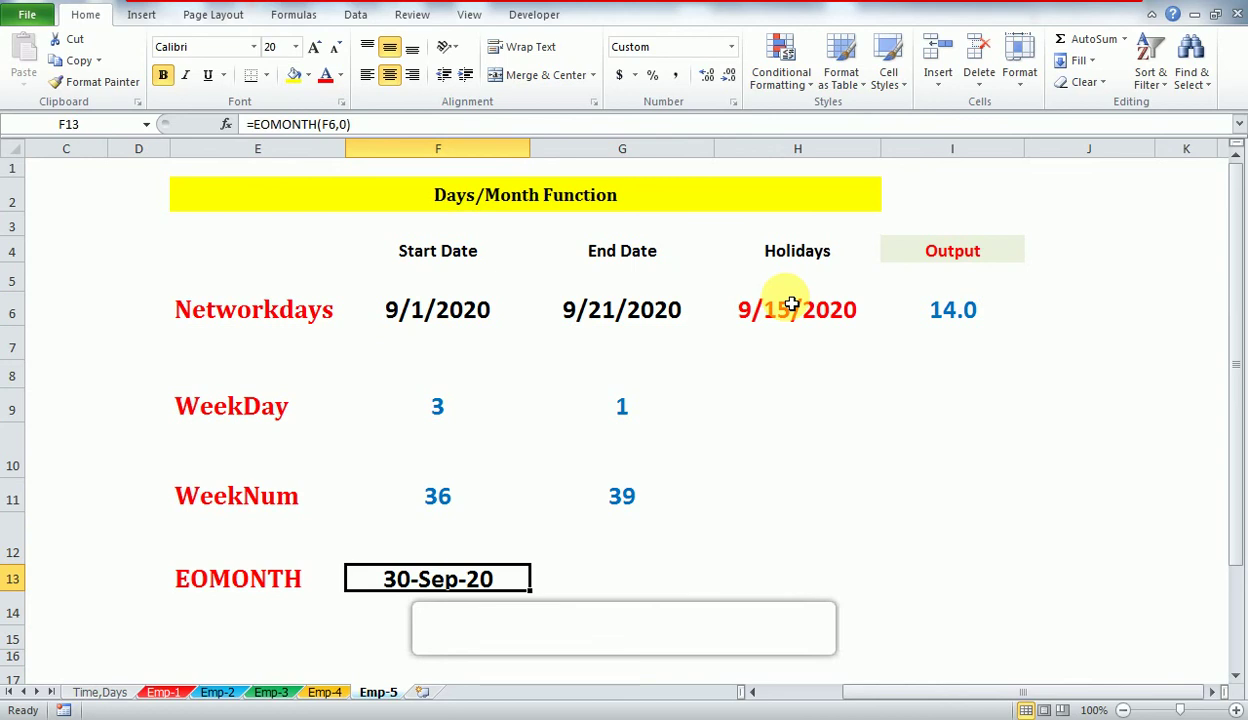
# - Examine the months argument of the EOMONTH formula in F13
pyautogui.press('Right')
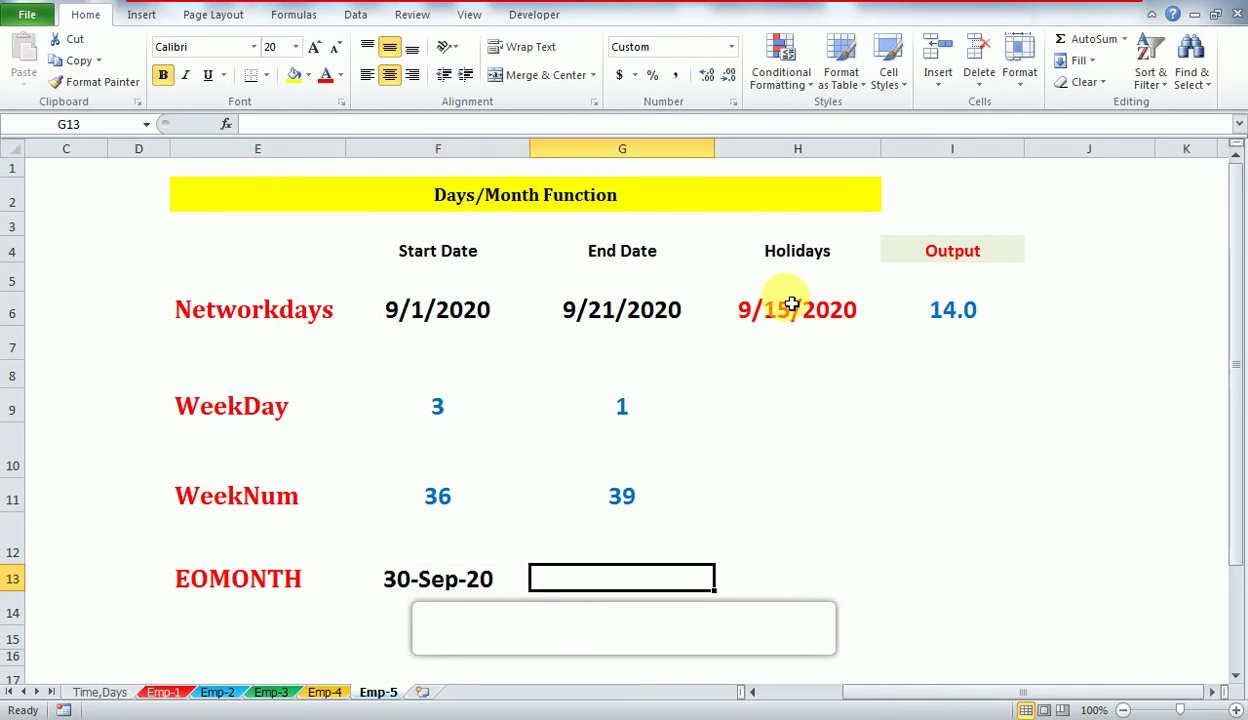
pyautogui.press('Left')
pyautogui.press('Right')
pyautogui.press('Left')
pyautogui.press('Right')
pyautogui.write('=')
pyautogui.press('Escape')
pyautogui.press('Left')
pyautogui.press('F2')
pyautogui.press('Left')
pyautogui.press('Left')
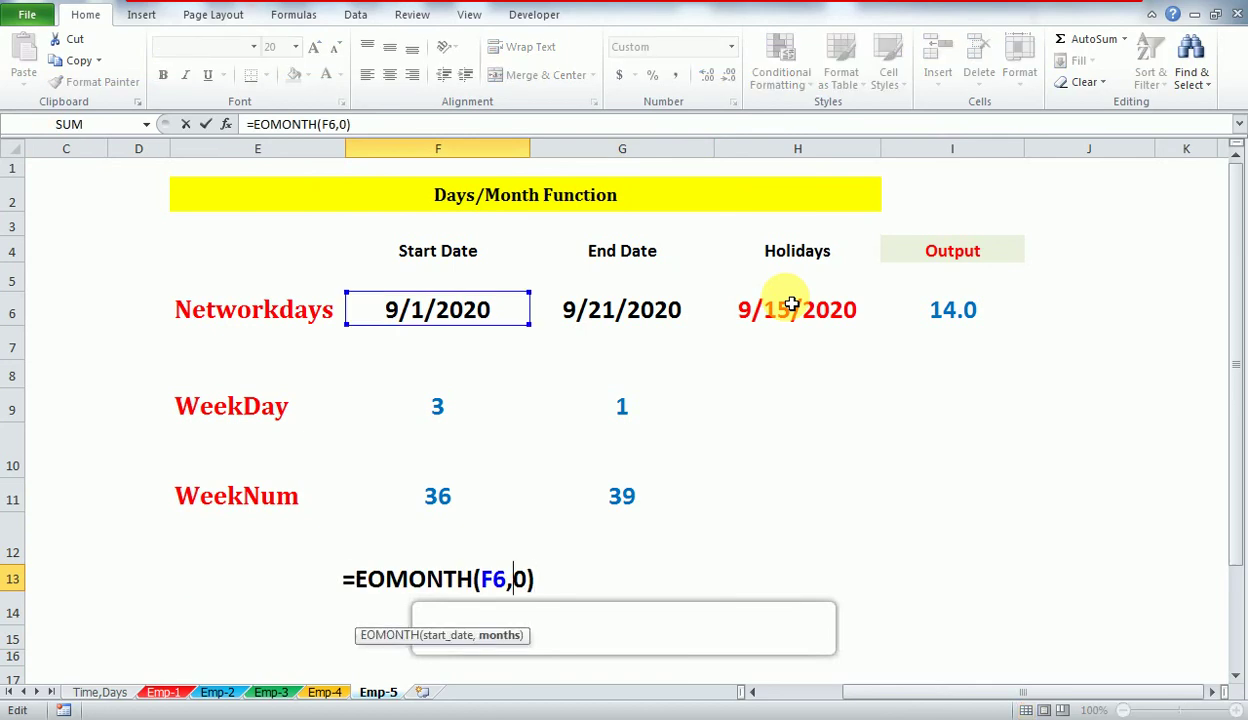
pyautogui.press('Left')
pyautogui.press('Right')
pyautogui.hotkey('ctrl', 'Return')
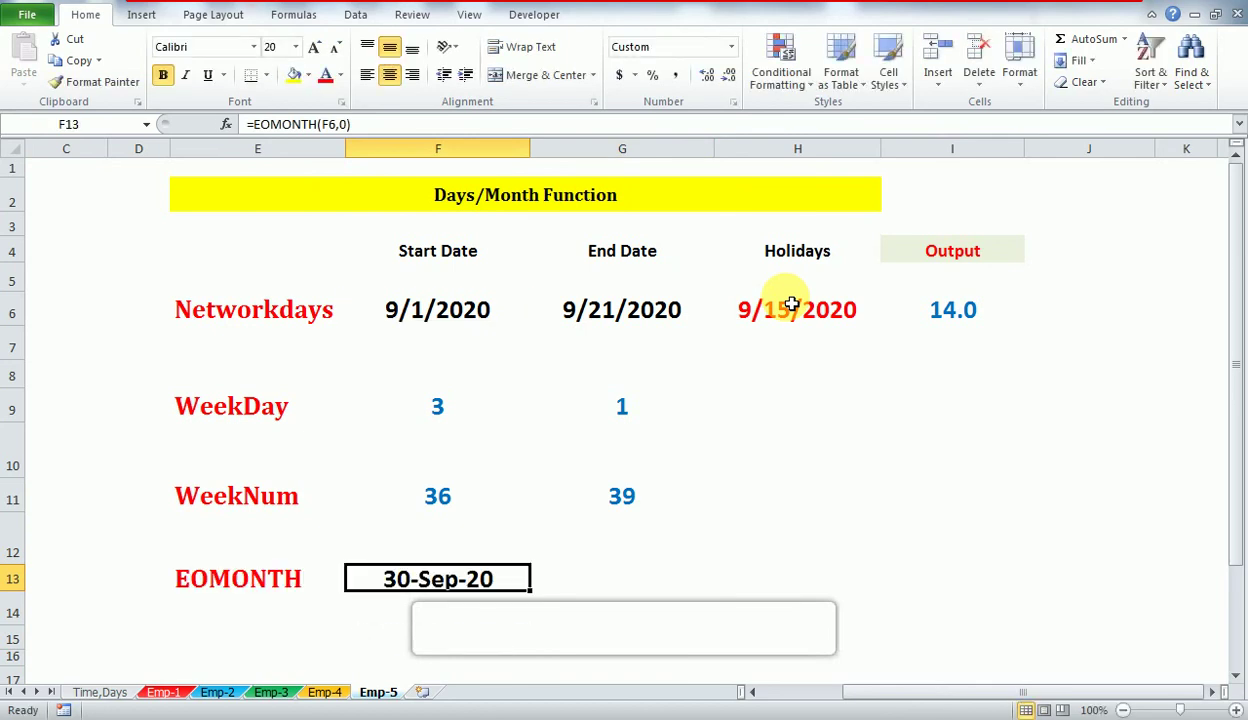
pyautogui.press('Right')
pyautogui.write('=')
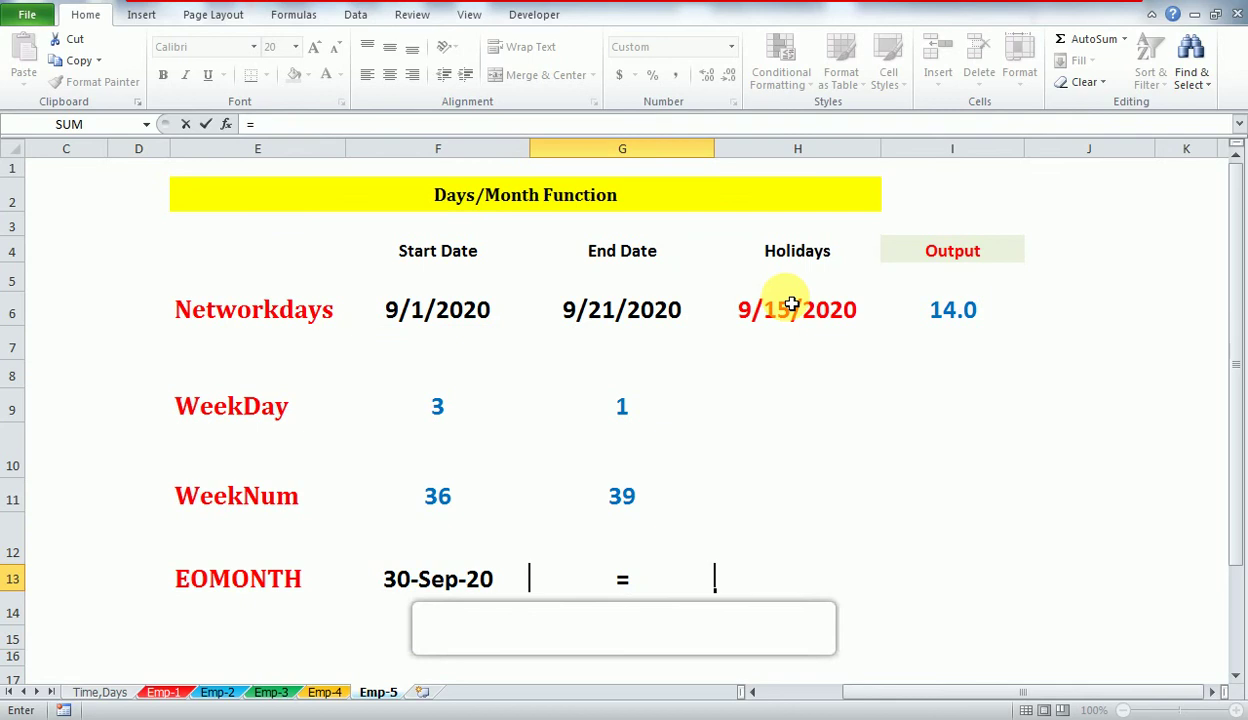
pyautogui.press('Left')
pyautogui.press('Escape')
# - Enter =EOMONTH(F6,1) in G13 to get the last day of the month after the start date
pyautogui.write('=eo')
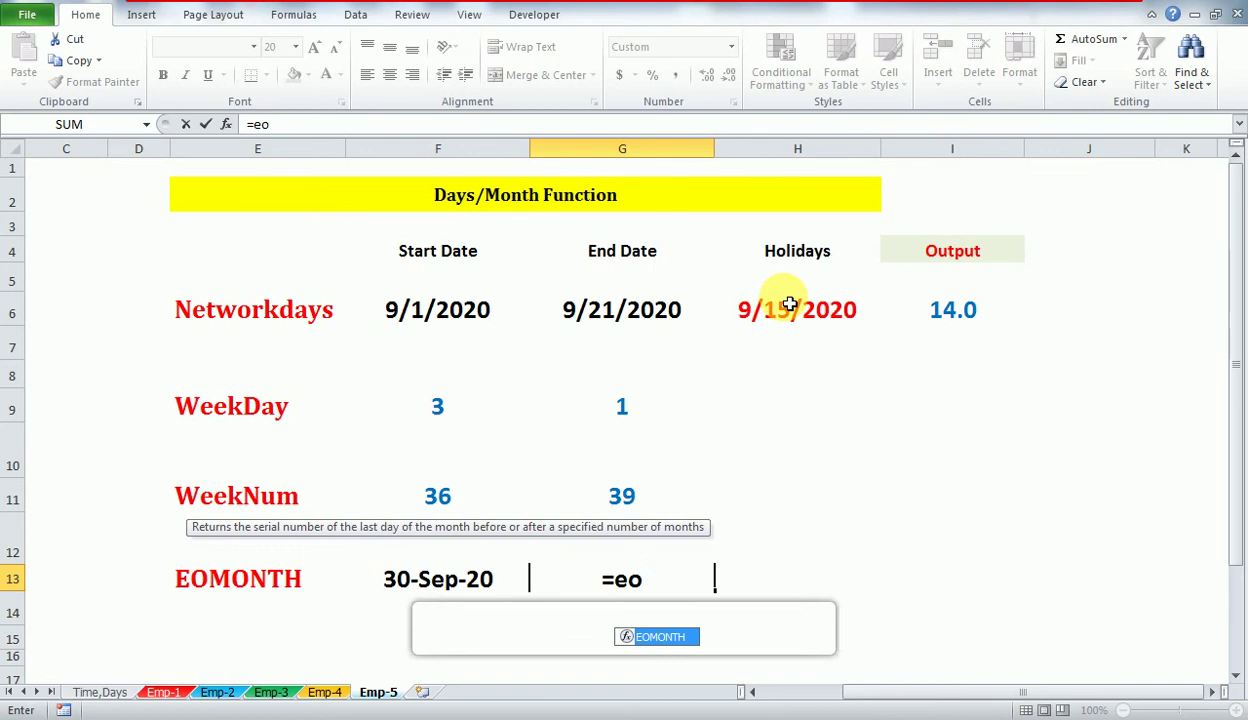
pyautogui.press('Tab')
pyautogui.press('Left')
pyautogui.press('Up')
pyautogui.press('Up')
pyautogui.press('Up')
pyautogui.press('Up')
pyautogui.press('Up')
pyautogui.press('Up')
pyautogui.press('Up')
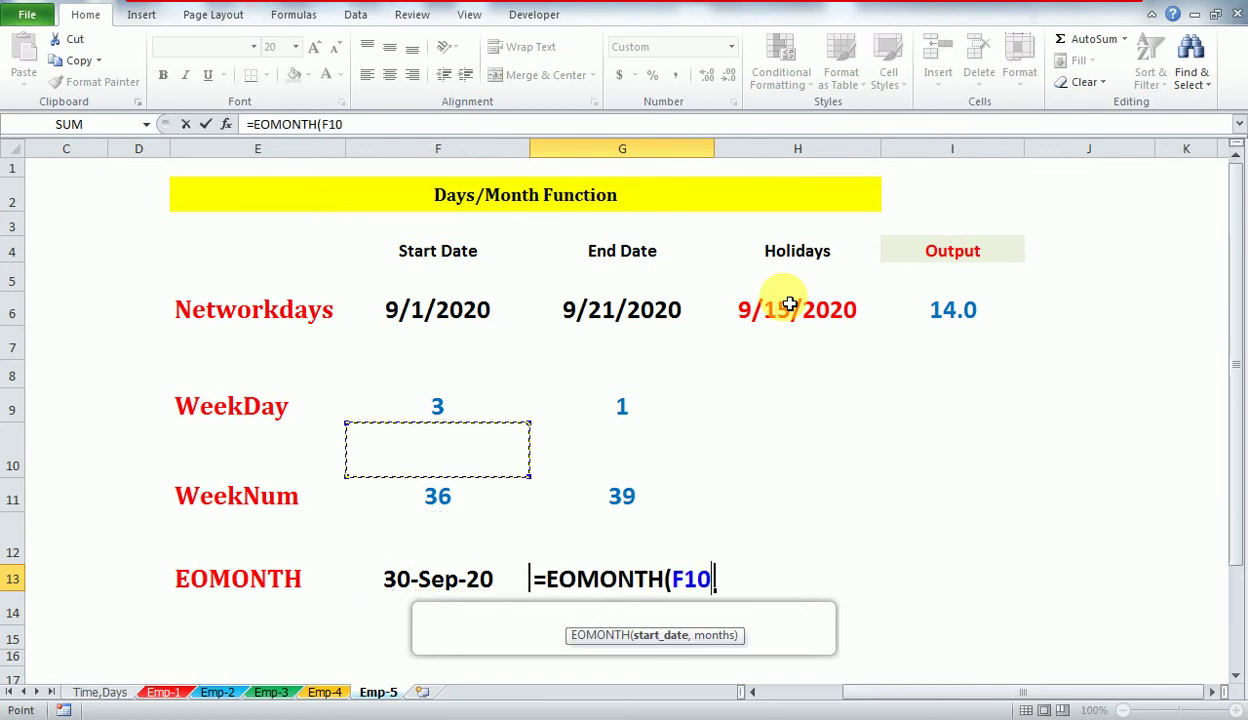
pyautogui.write(',')
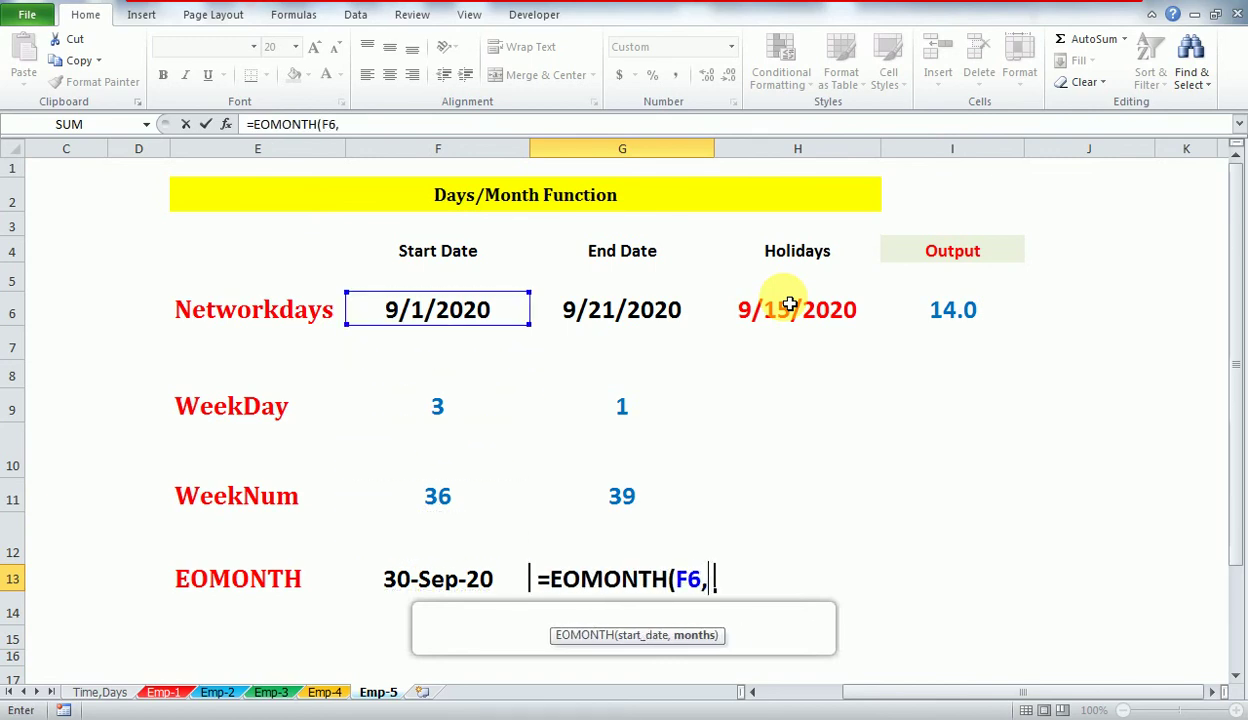
pyautogui.write('1)')
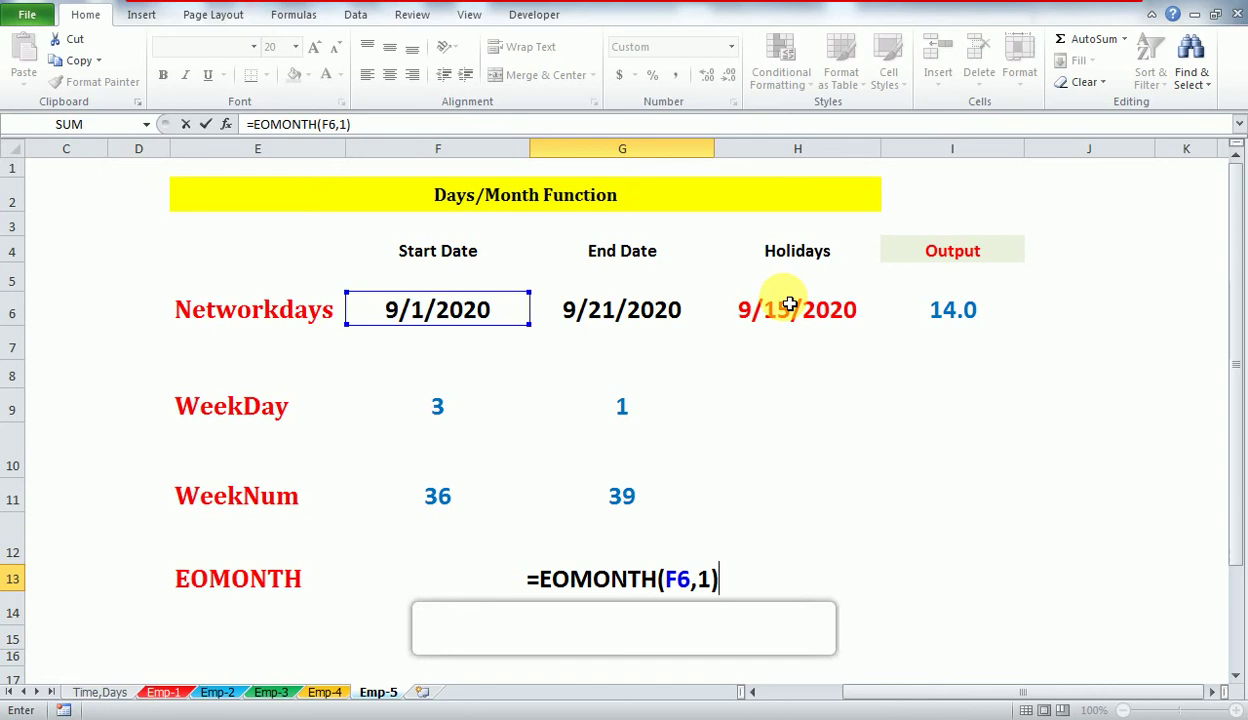
pyautogui.press('Return')
pyautogui.press('Up')
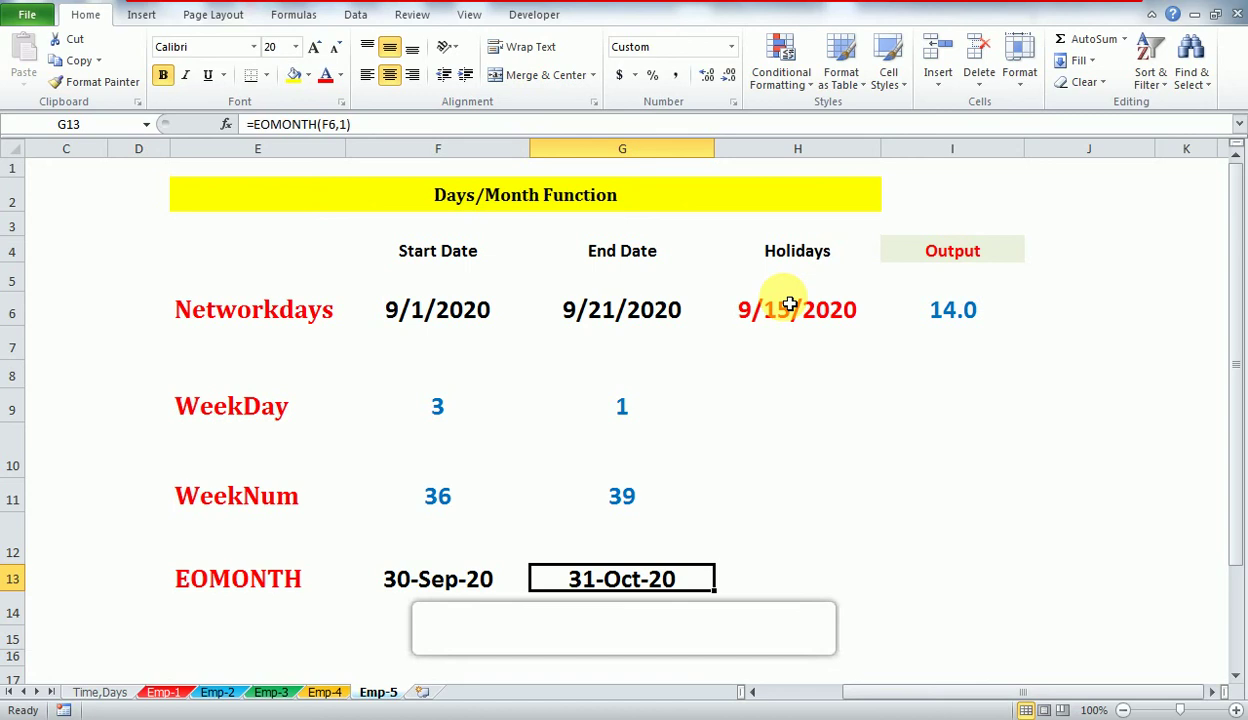
pyautogui.press('F2')
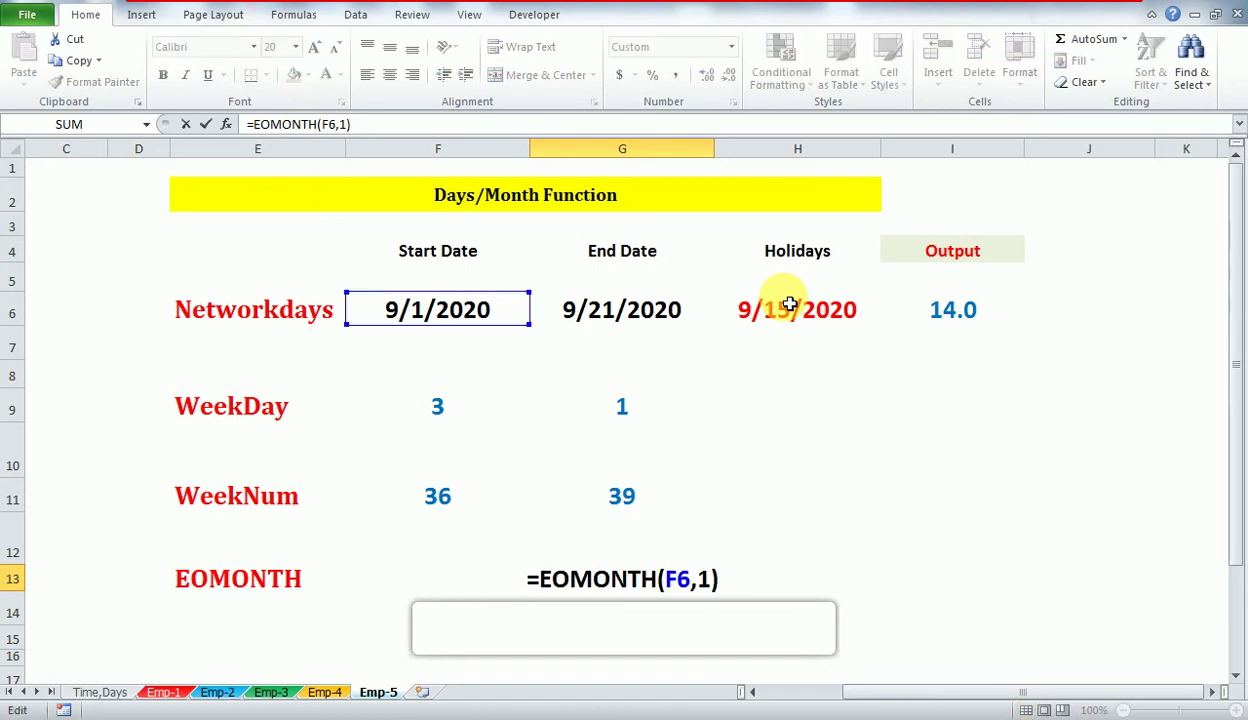
pyautogui.hotkey('ctrl', 'Return')
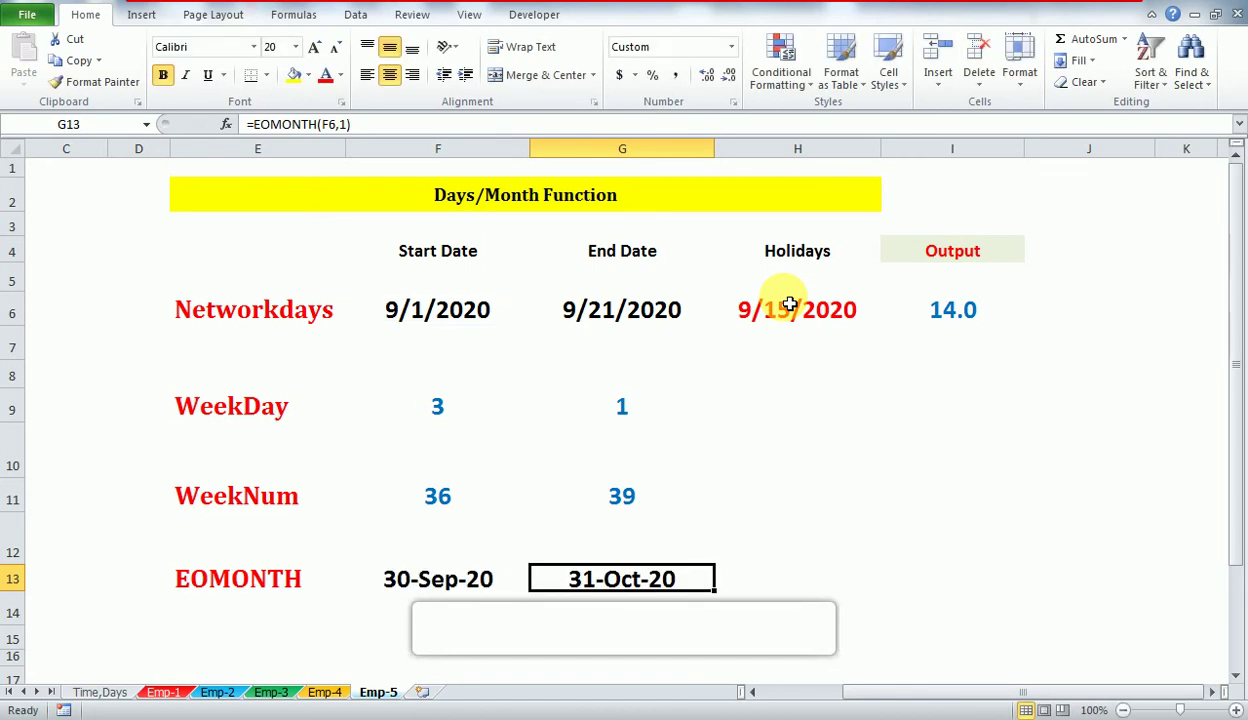
pyautogui.press('F2')
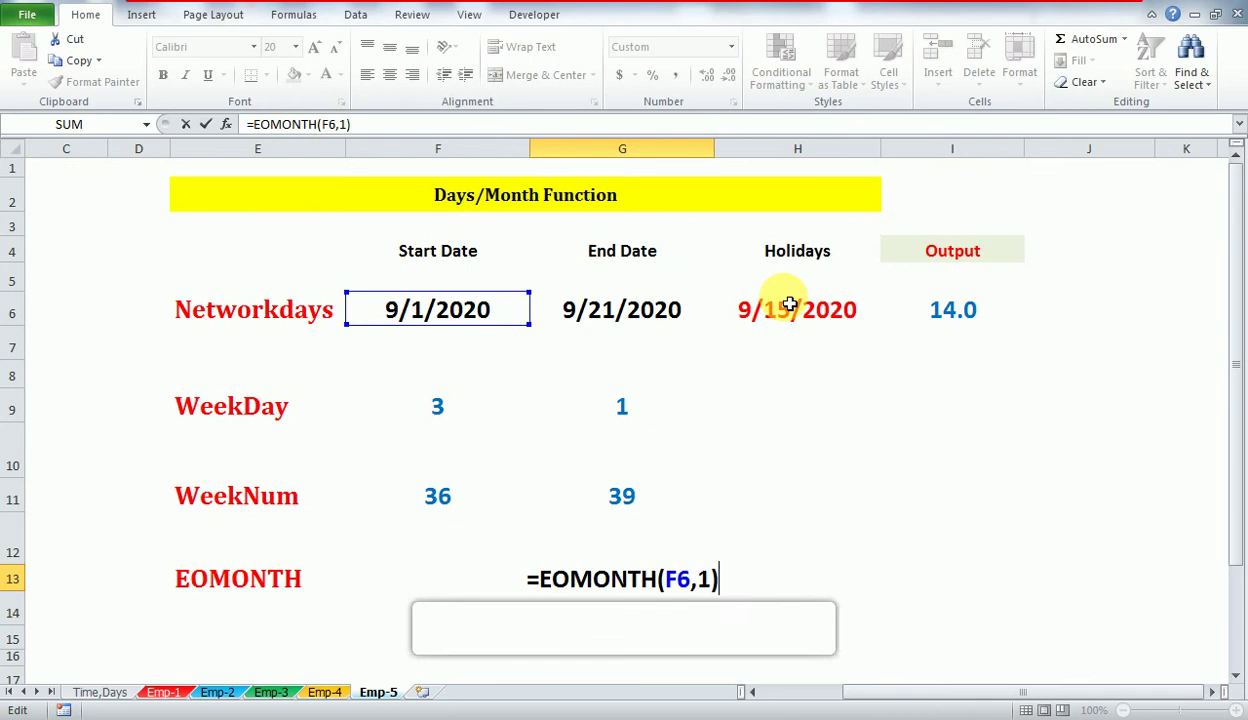
# - Enter =TEXT(G13,"DDD") in H13 to show the weekday name of the month-end date in G13
pyautogui.press('Tab')
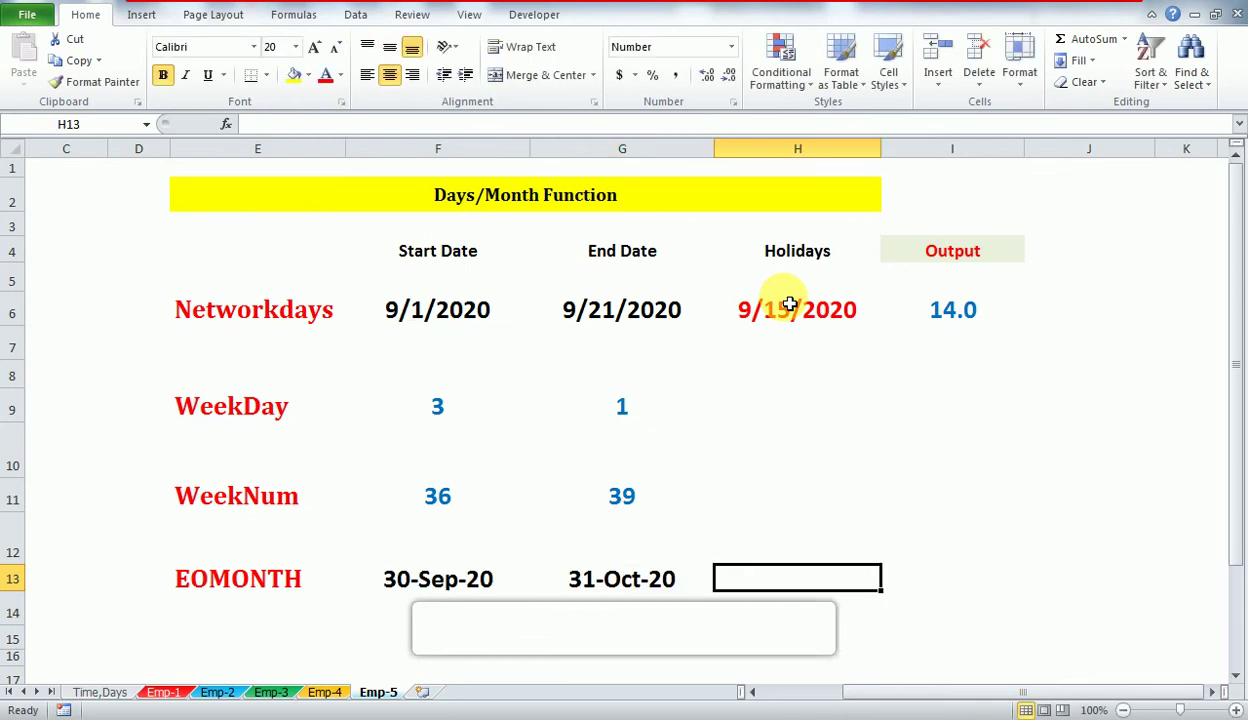
pyautogui.write('=')
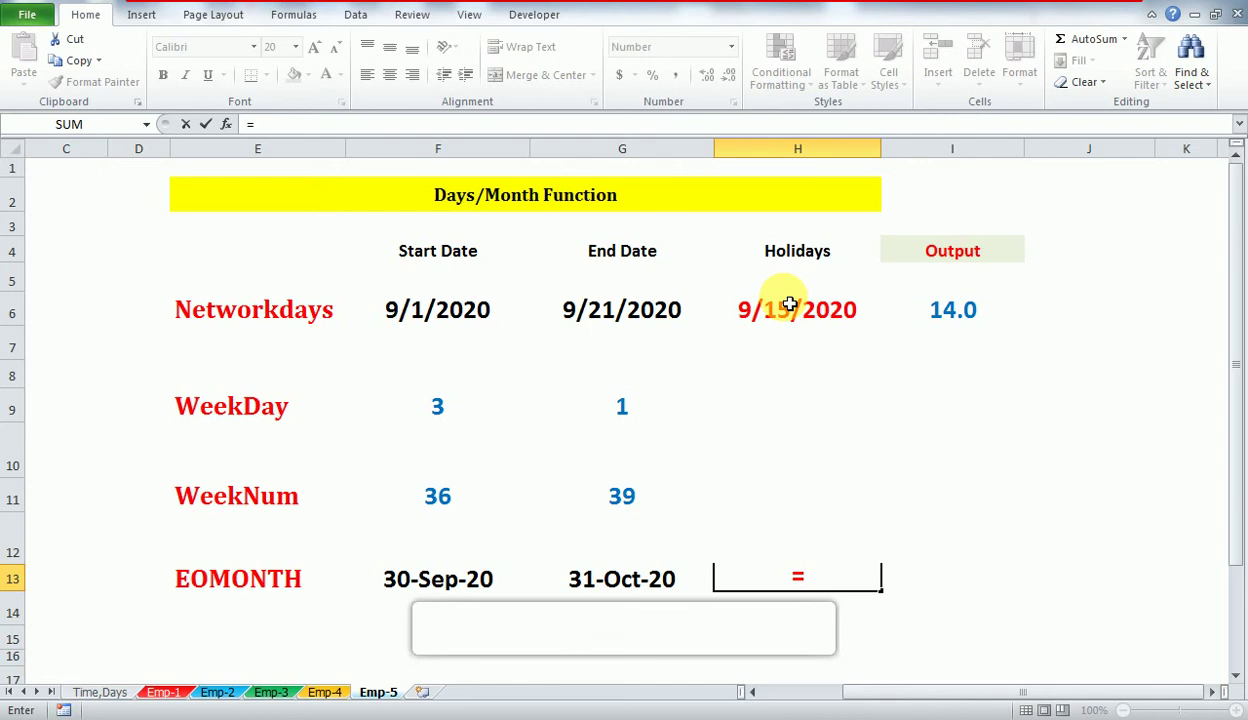
pyautogui.write('te')
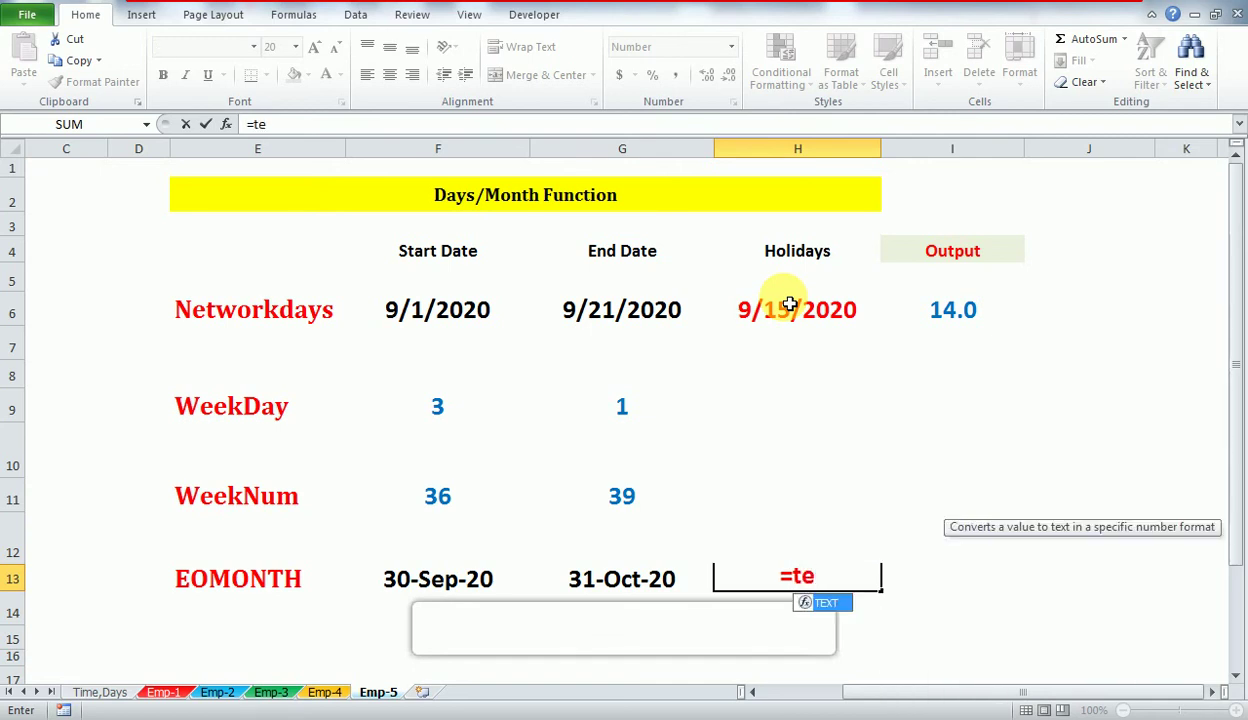
pyautogui.press('Tab')
pyautogui.press('Left')
pyautogui.write(',')
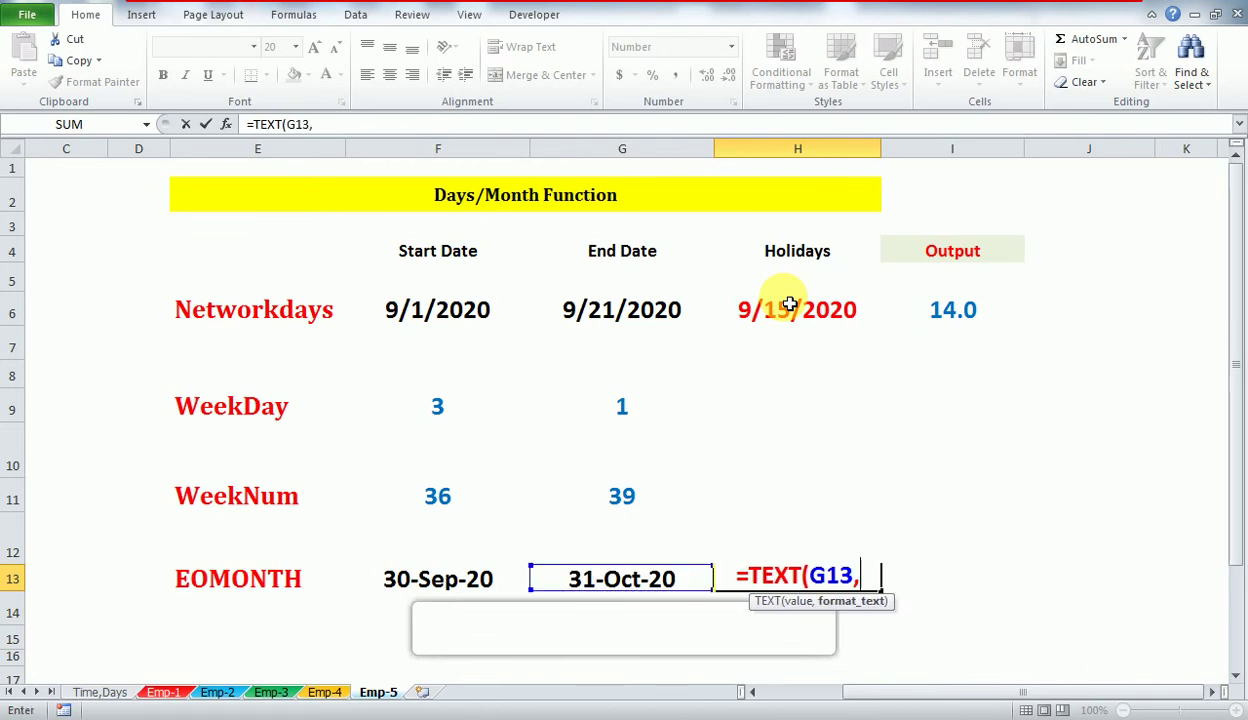
pyautogui.write('"DD')
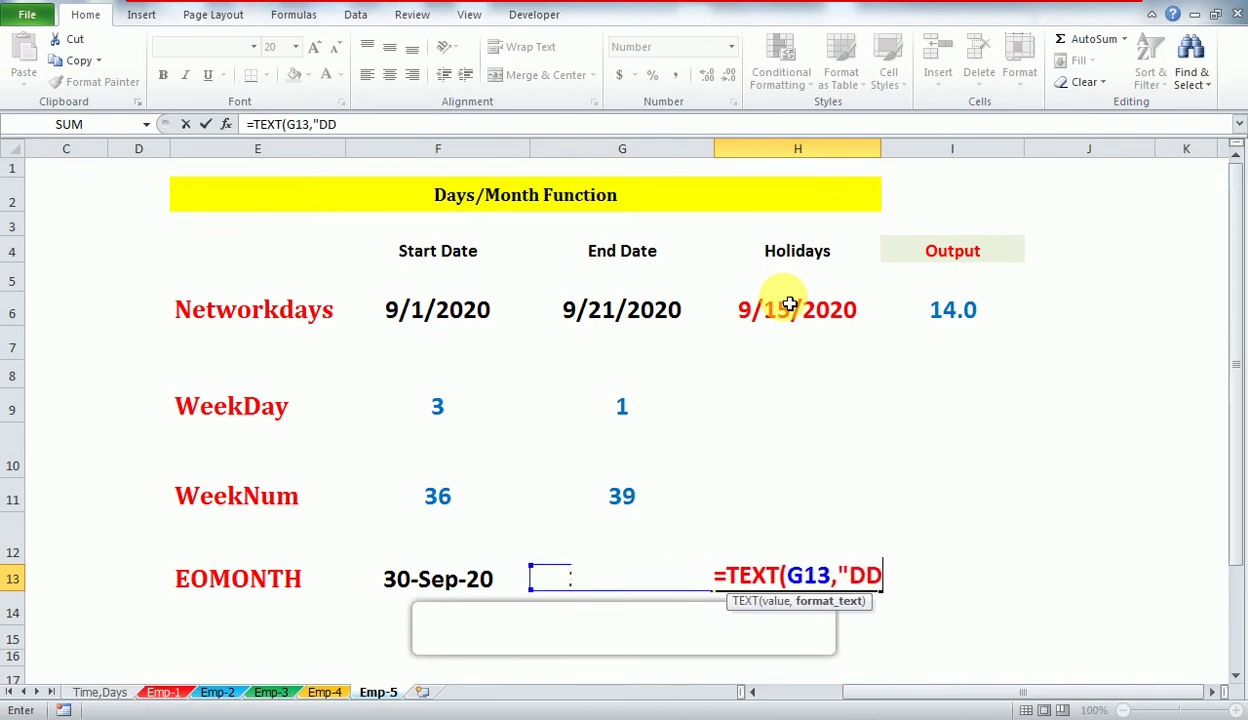
pyautogui.write('D"')
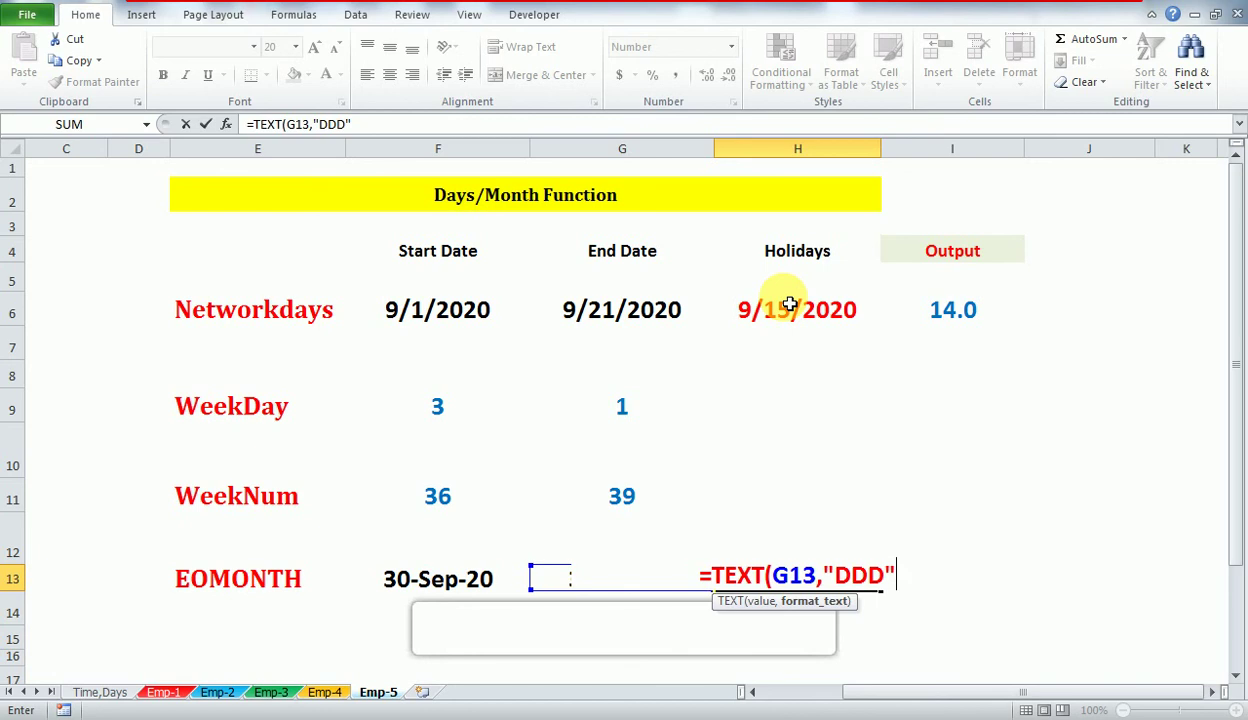
pyautogui.write(')')
pyautogui.press('Return')
pyautogui.press('Up')
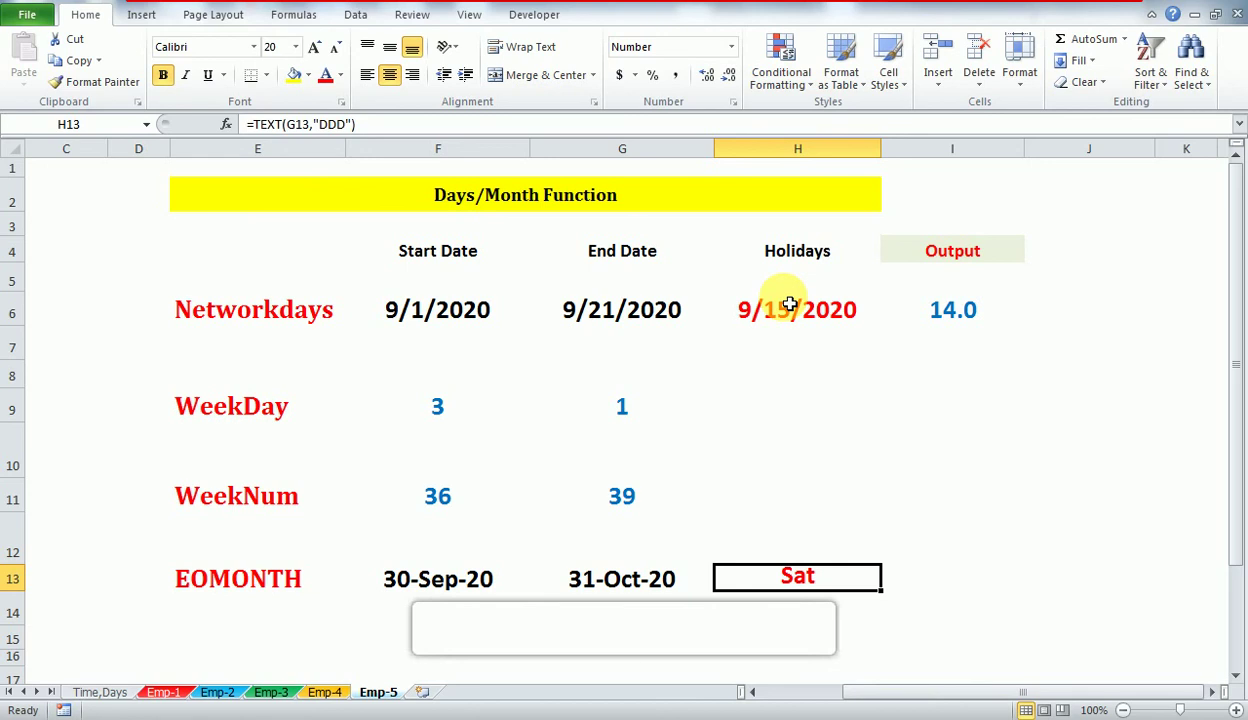
# - Review the TEXT formula in H13 and the function rows up to the Networkdays row
pyautogui.press('F2')
pyautogui.press('Escape')
pyautogui.press('Left')
pyautogui.press('Left')
pyautogui.press('Up')
pyautogui.press('Up')
pyautogui.press('Up')
pyautogui.press('Up')
pyautogui.press('Up')
pyautogui.press('Up')
pyautogui.press('Up')
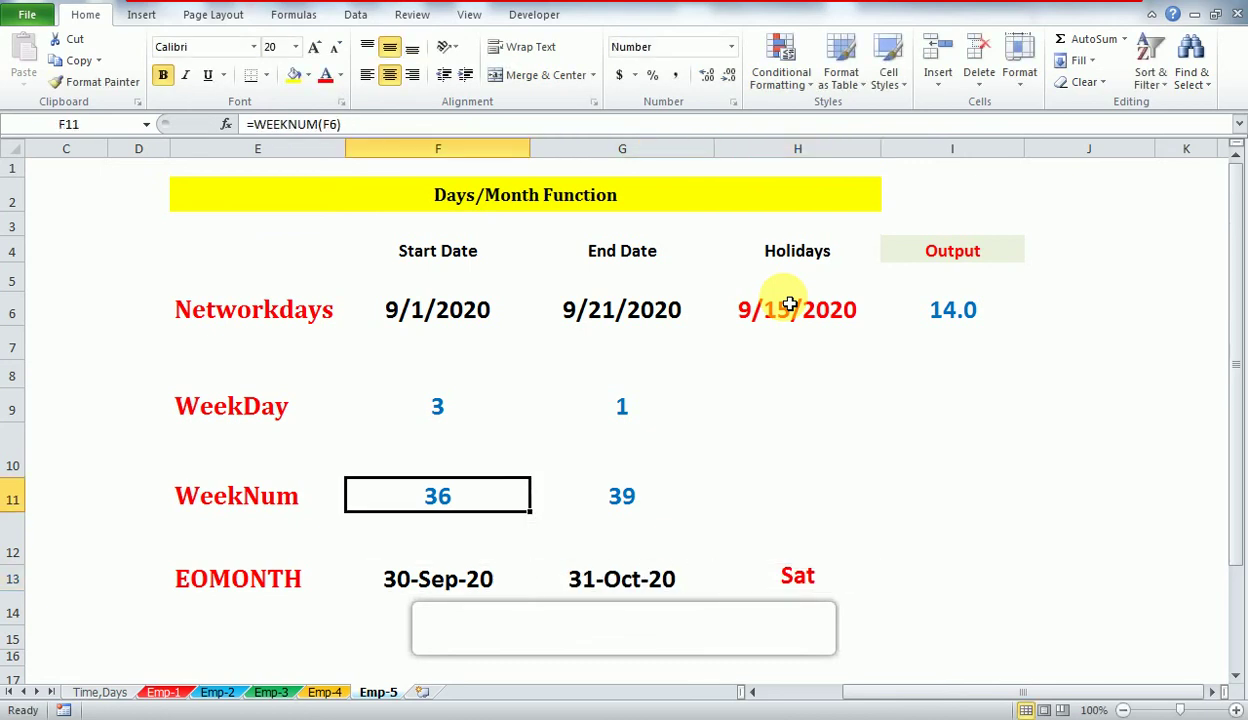
pyautogui.press('Right')
pyautogui.press('Right')
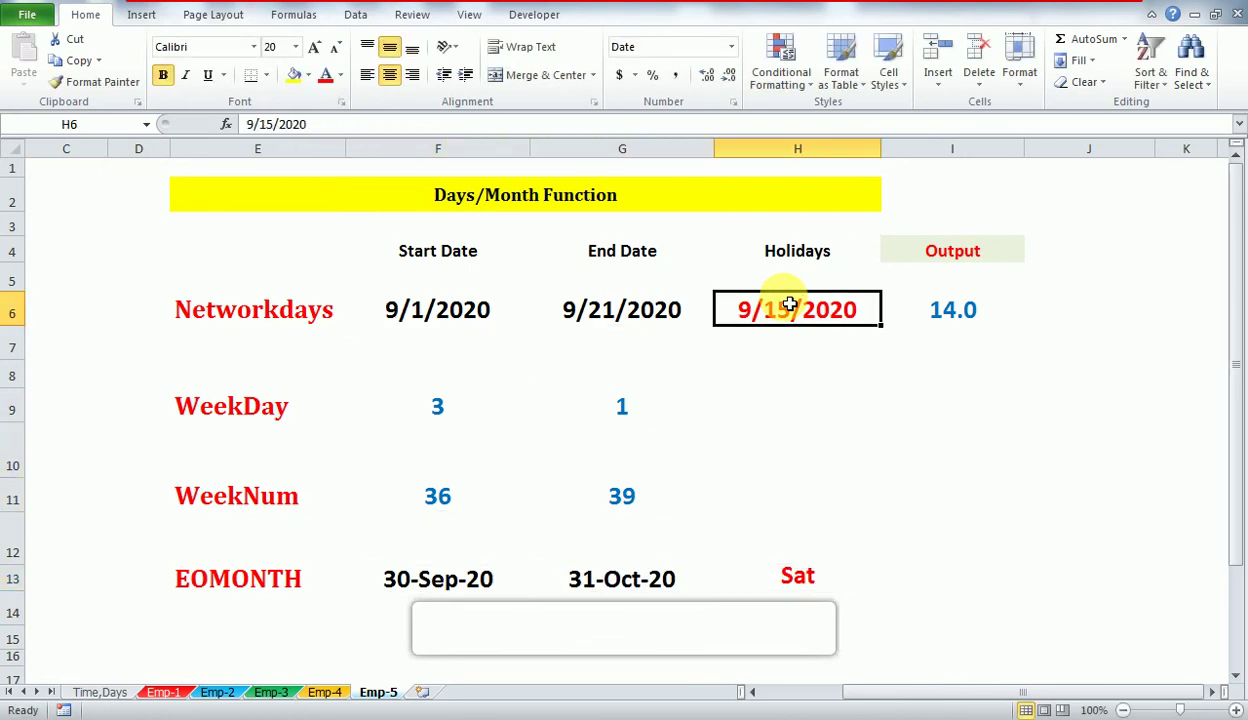
pyautogui.click(915, 318)
pyautogui.press('Left')
pyautogui.press('Left')
pyautogui.press('Left')
pyautogui.press('Left')
pyautogui.press('Left')
pyautogui.press('Left')
pyautogui.press('Left')
pyautogui.press('Left')
pyautogui.press('Right')
pyautogui.press('Right')
pyautogui.press('Right')
pyautogui.press('Right')
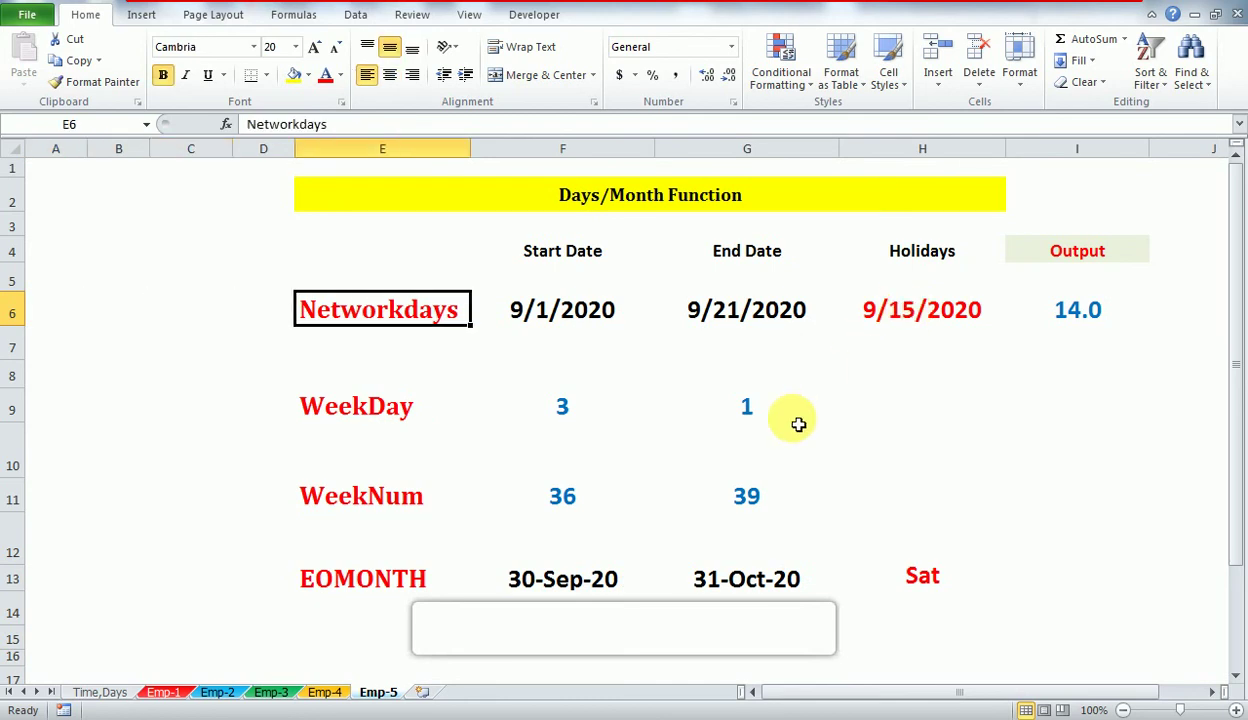
# - Switch to the Time,Days sheet and review its numbered list of date, time and text functions
pyautogui.click(106, 676)
pyautogui.click(100, 692)
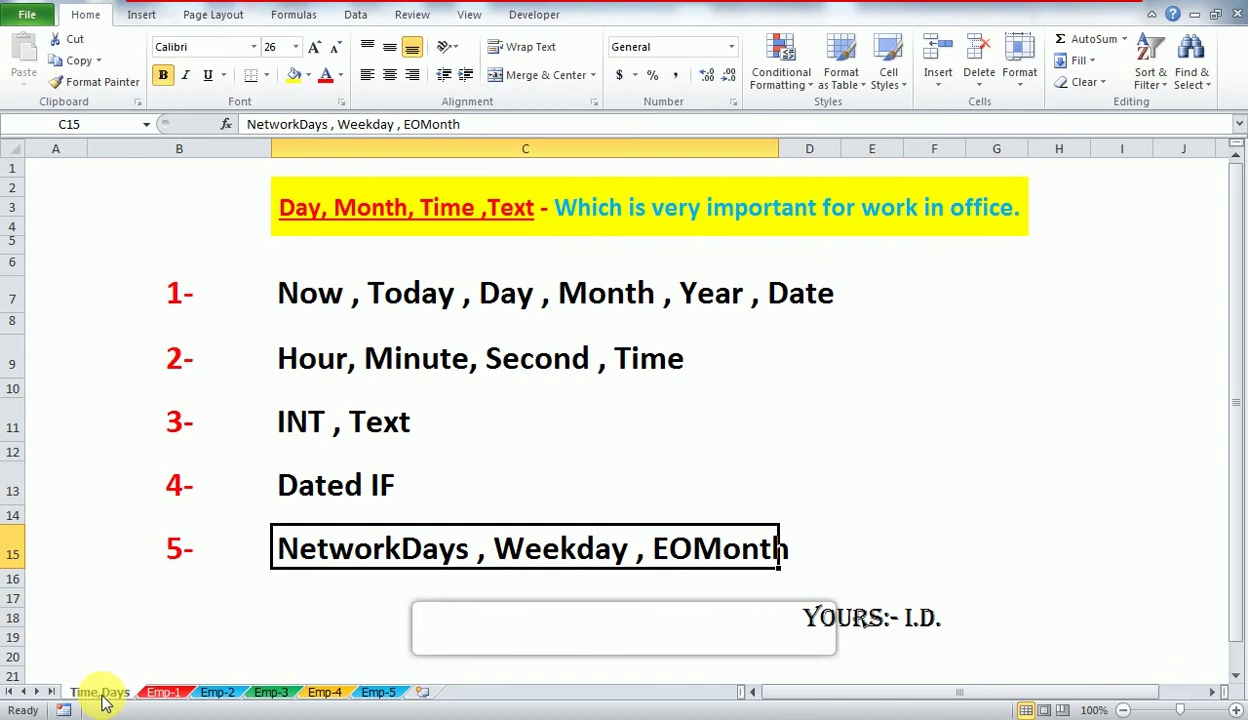
pyautogui.press('Up')
pyautogui.press('Up')
pyautogui.press('Up')
pyautogui.press('Up')
pyautogui.press('Up')
pyautogui.press('Up')
pyautogui.press('Up')
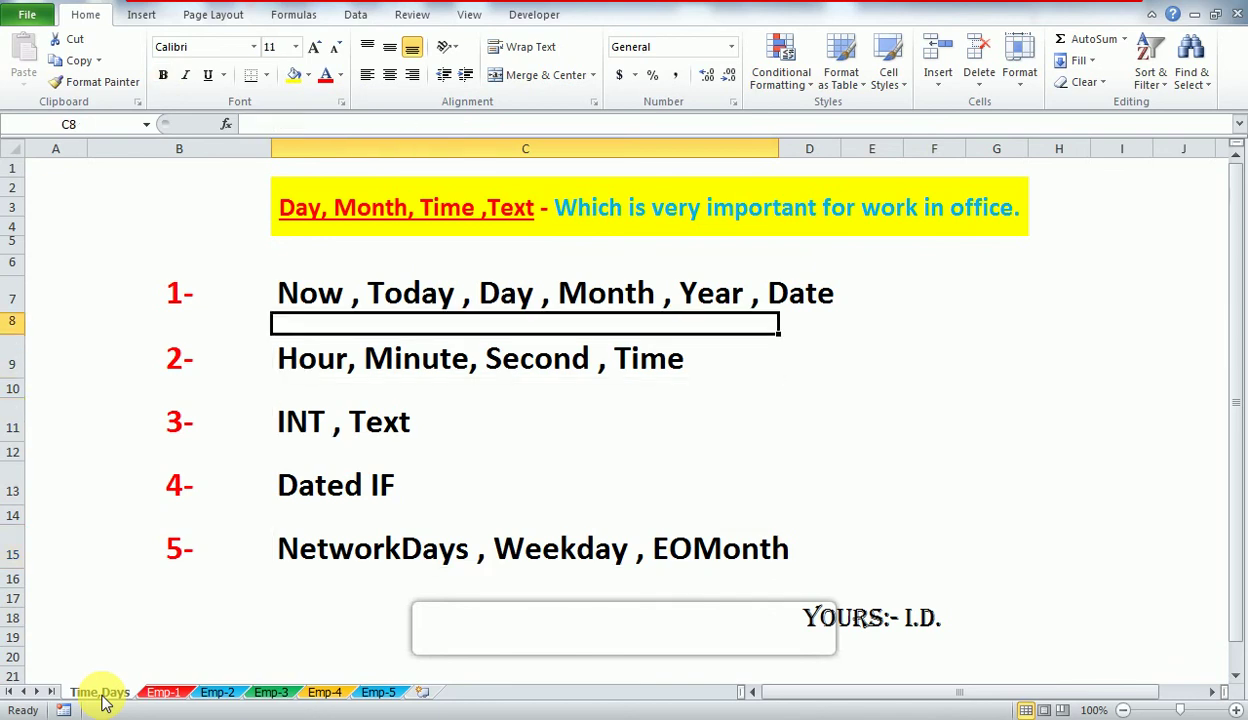
pyautogui.press('Up')
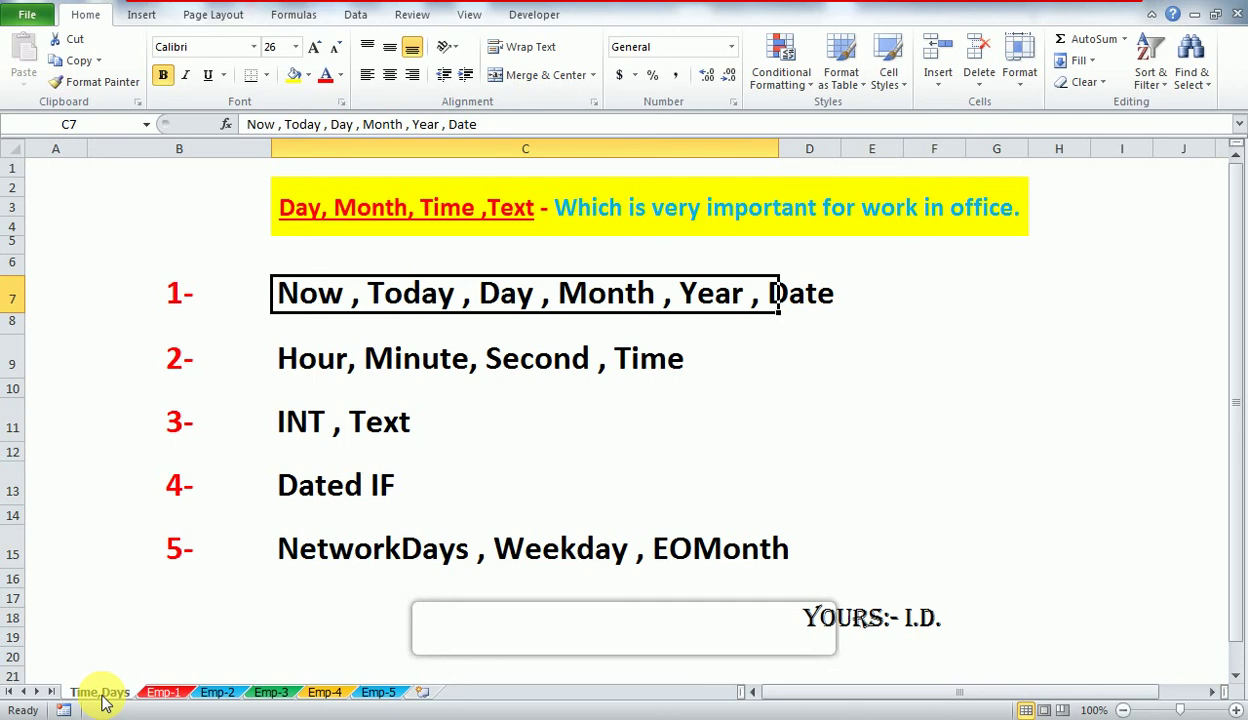
pyautogui.press('Down')
pyautogui.press('Down')
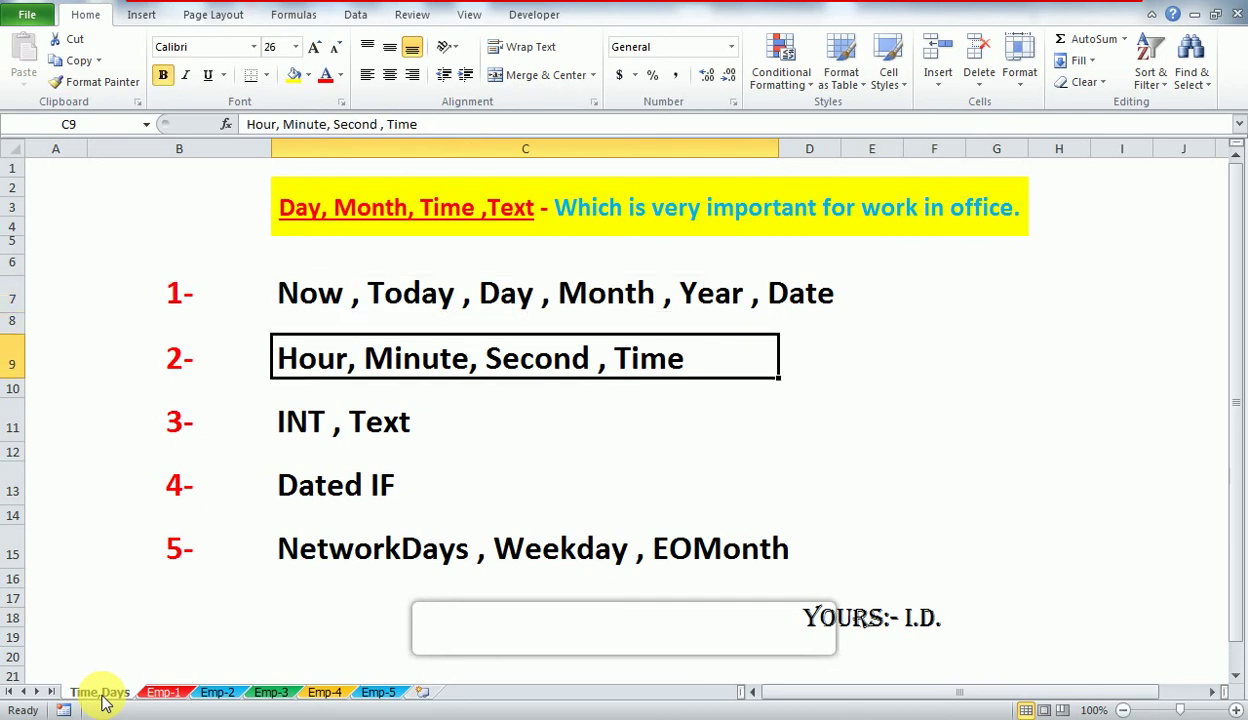